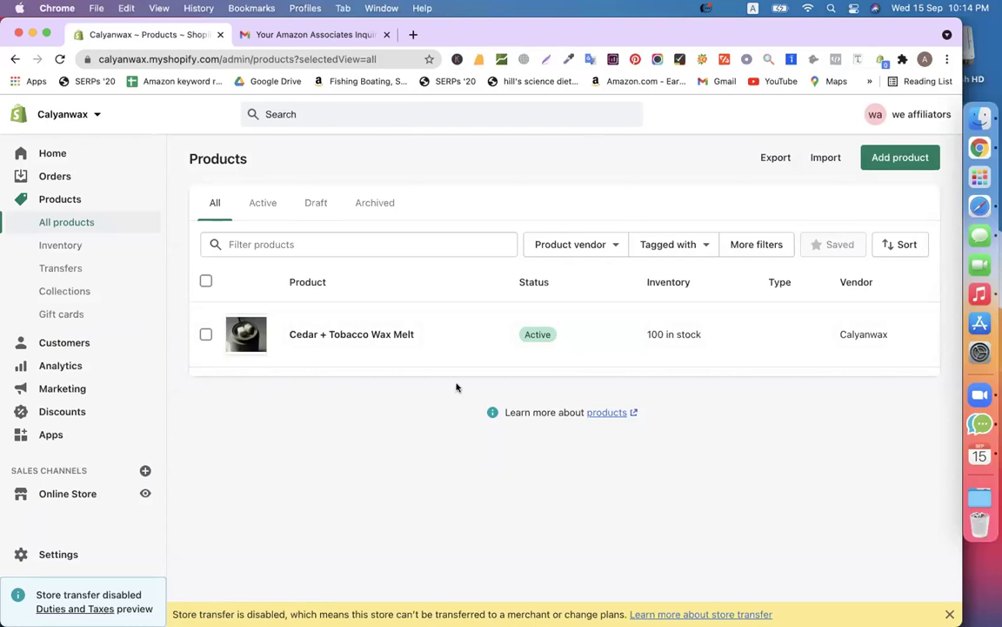
Step: From Collections, create a new collection and title it 'eid collection'
click(57, 299)
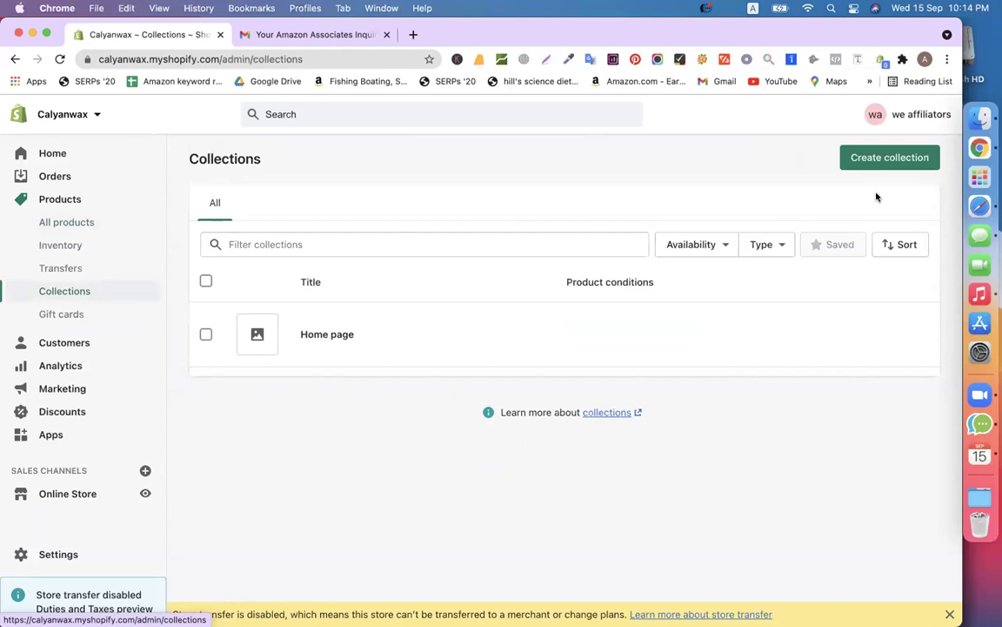
click(863, 155)
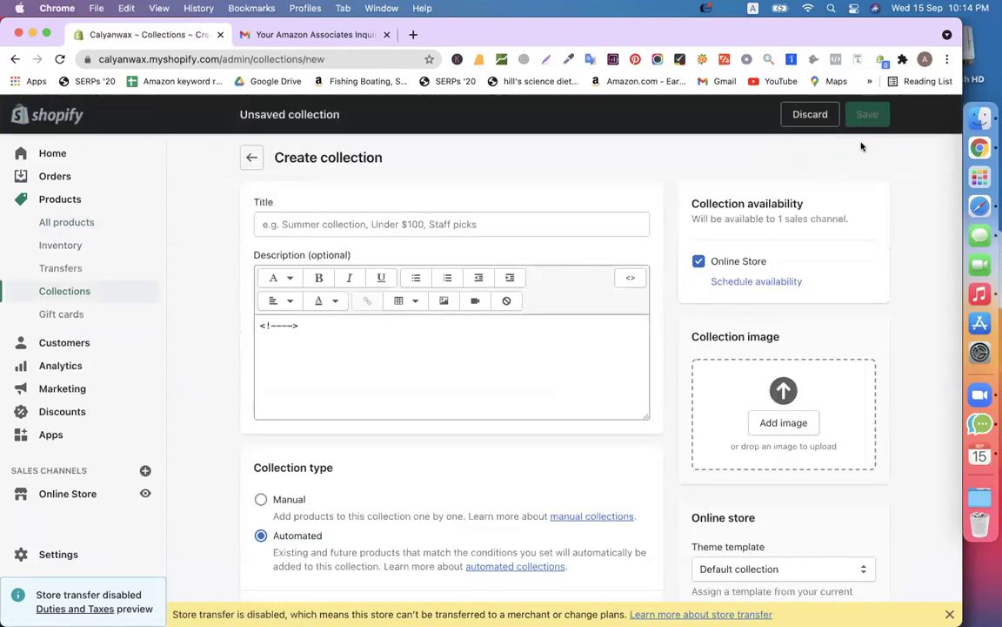
click(547, 231)
text(eid collection)
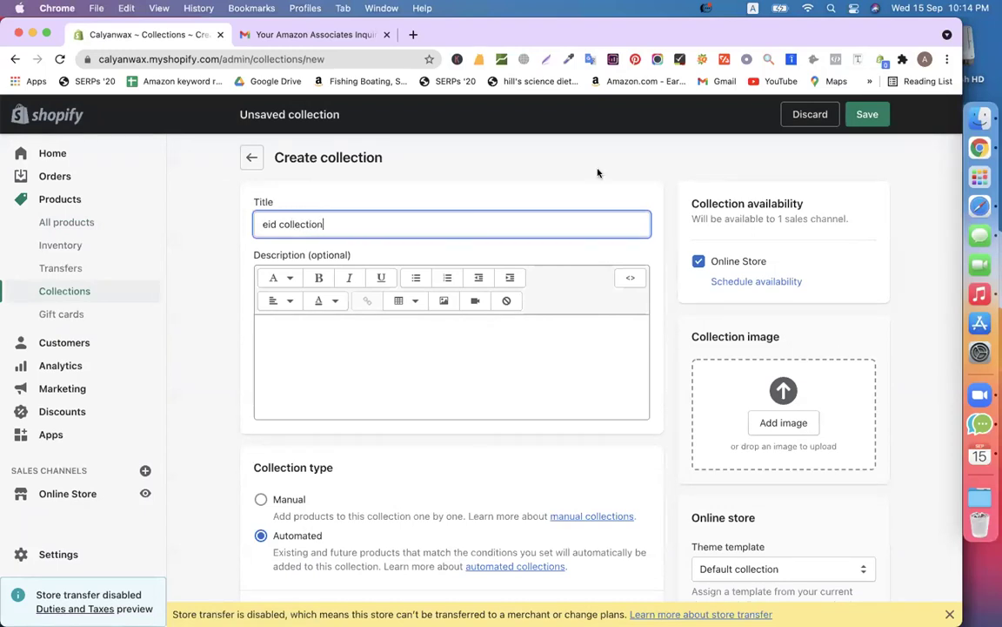
click(189, 183)
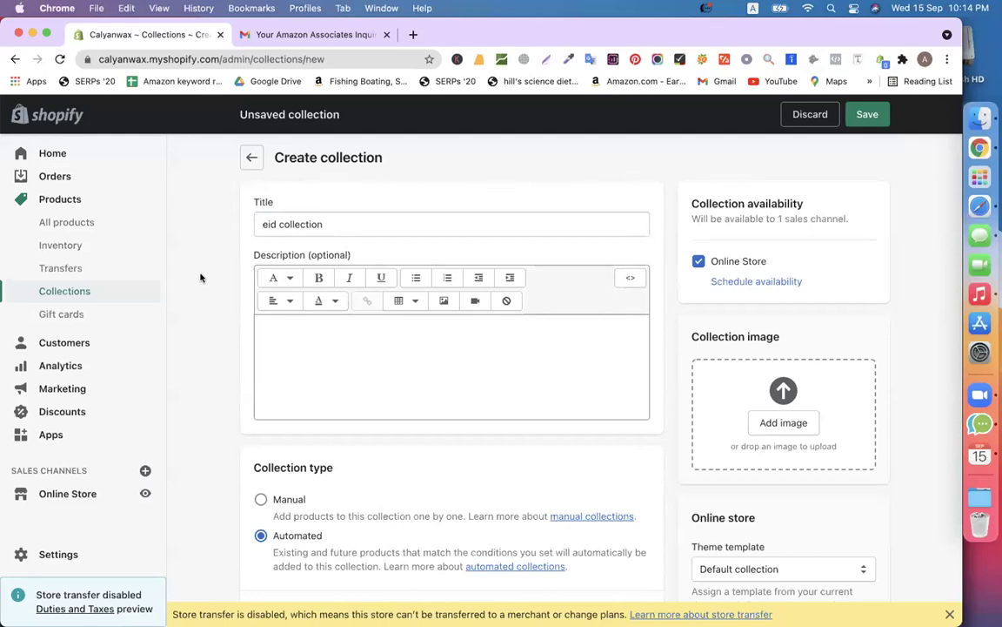
click(340, 225)
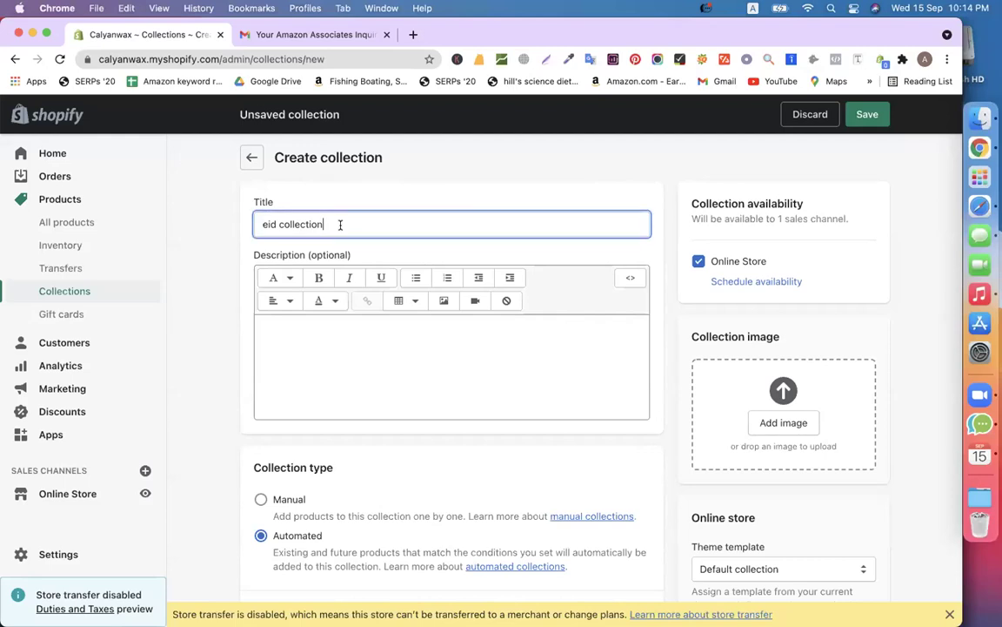
click(217, 292)
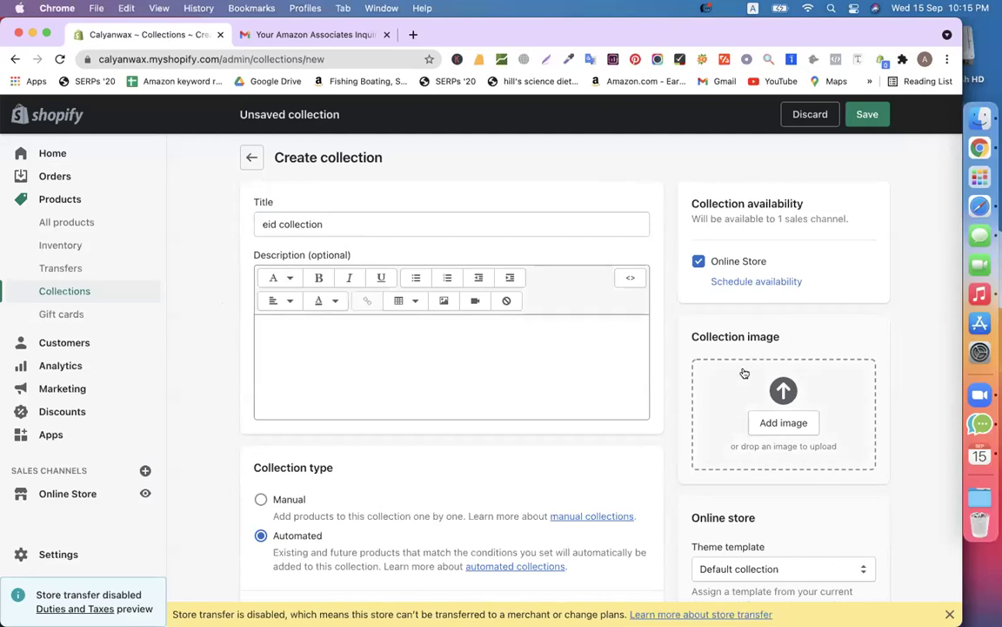
click(293, 224)
Step: Search Google for 'eid collection' in a new browser tab
double_click(293, 224)
key(Up)
click(412, 34)
text(eid colle)
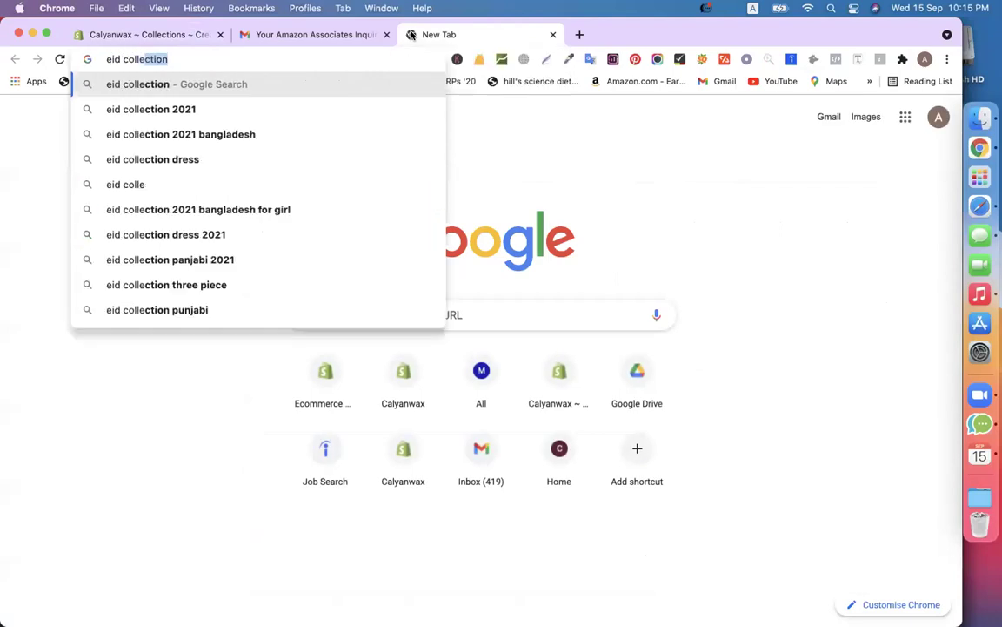
key(Return)
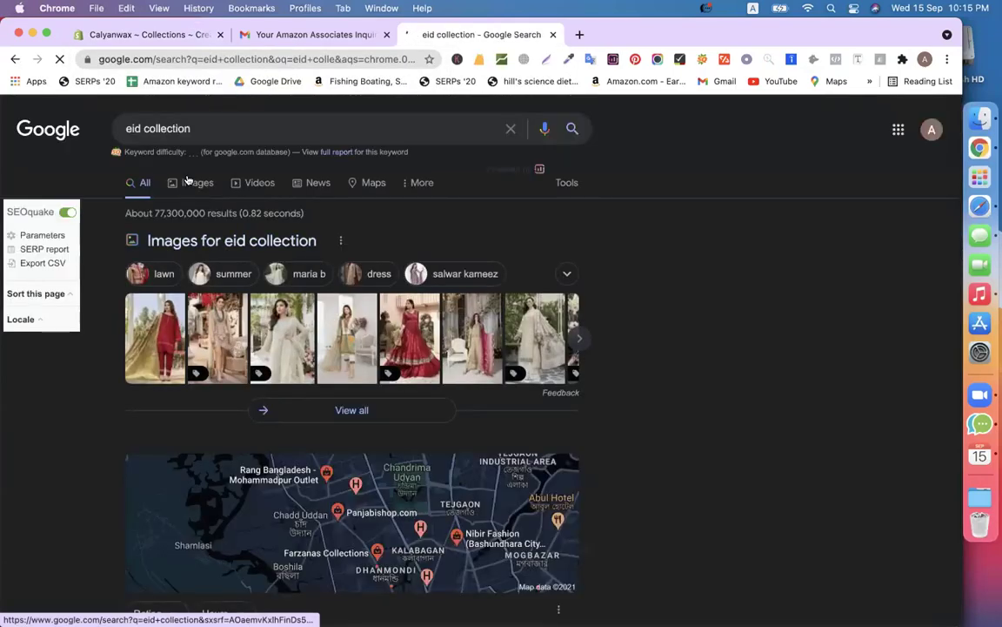
Step: Search images for 'eid collection banner' and preview the yellow-purple Eid Sale banner
click(213, 240)
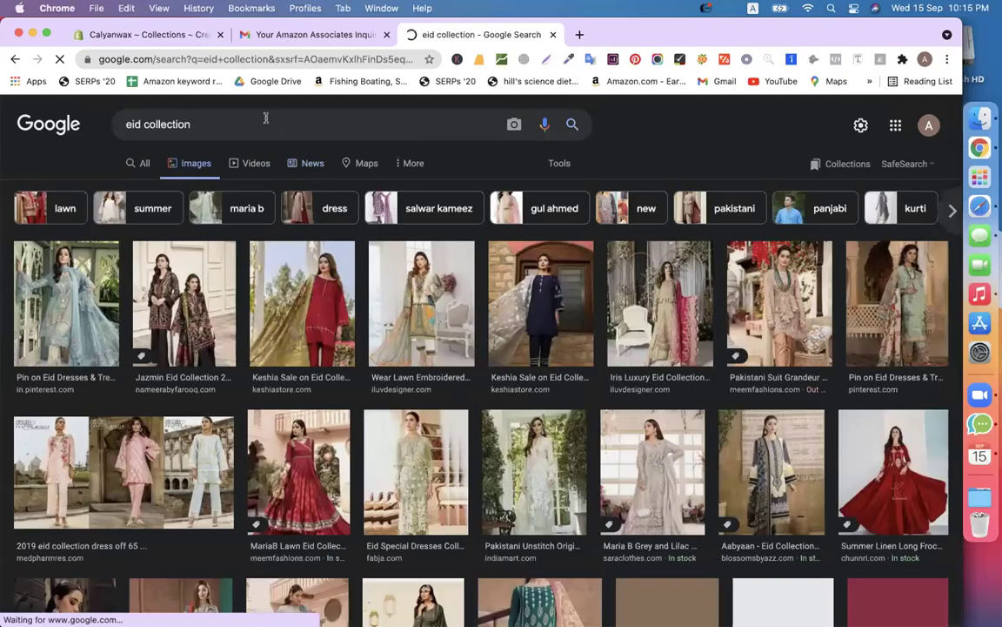
click(196, 124)
text(banner)
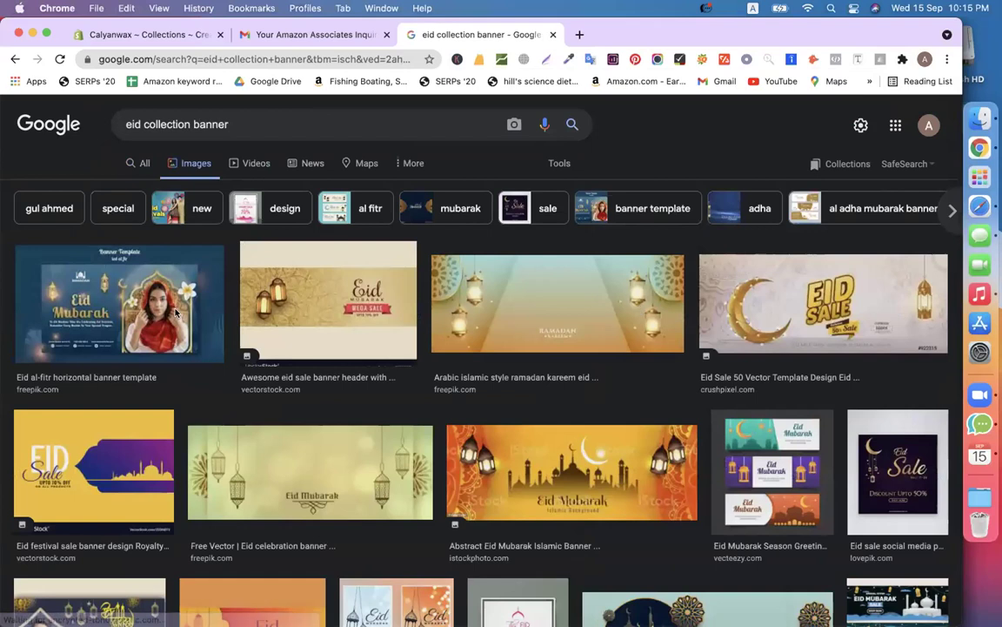
click(76, 458)
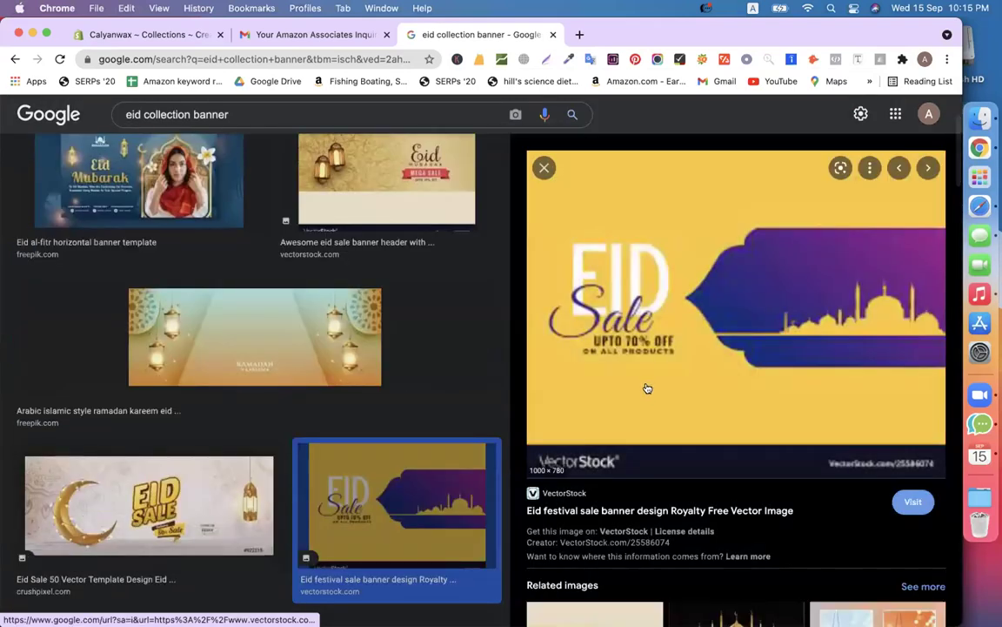
Step: Save the Eid Sale banner as a JPEG and drag it into the Shopify collection image
right_click(747, 302)
click(813, 469)
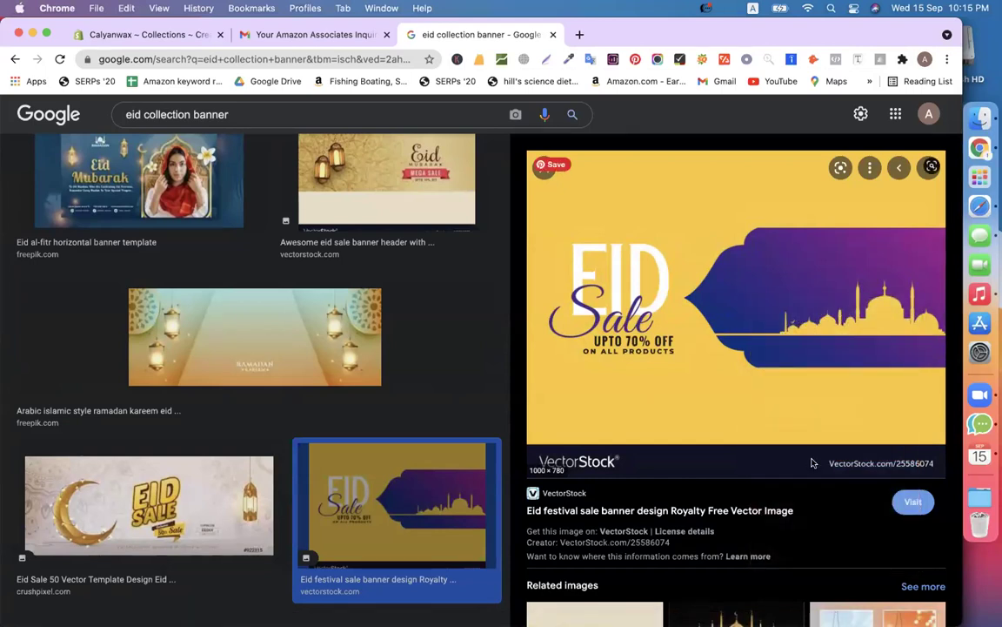
key(Return)
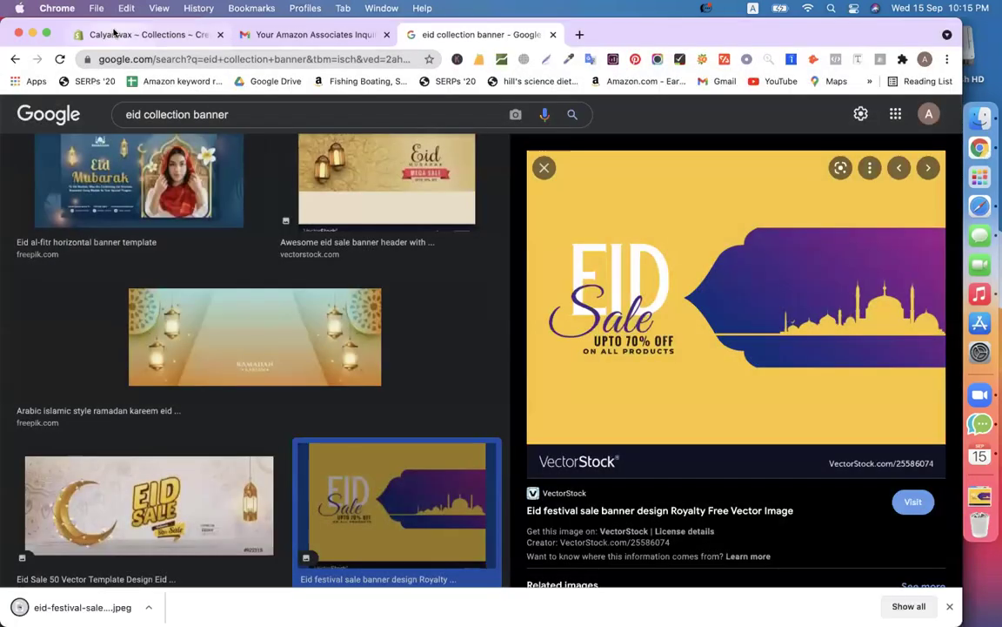
click(90, 34)
drag(83, 606, 757, 434)
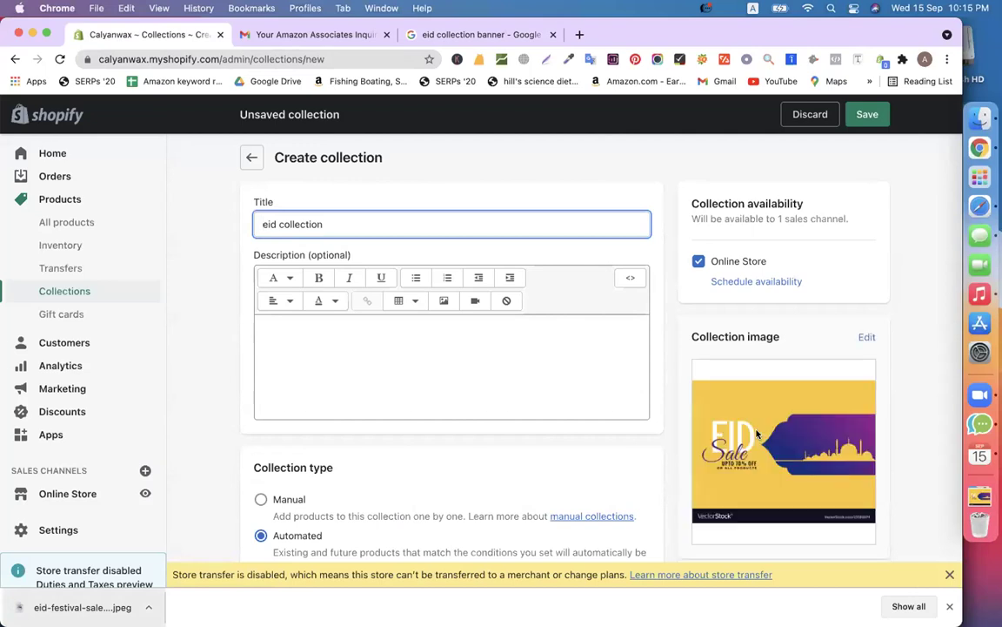
Step: Change the collection's automated condition to 'Product type is equal to'
scroll(696, 433, down, 5)
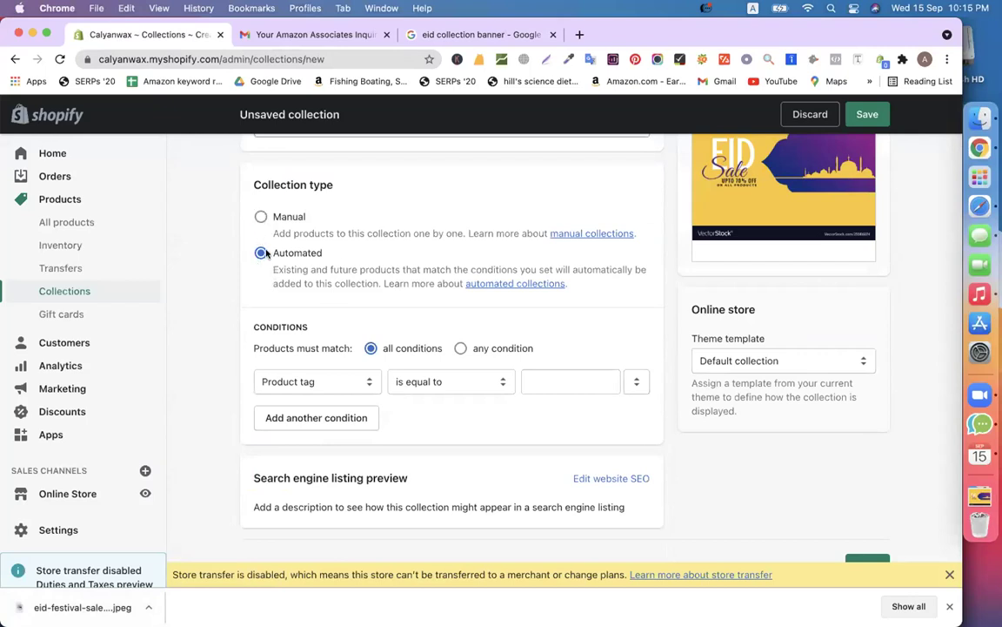
click(287, 383)
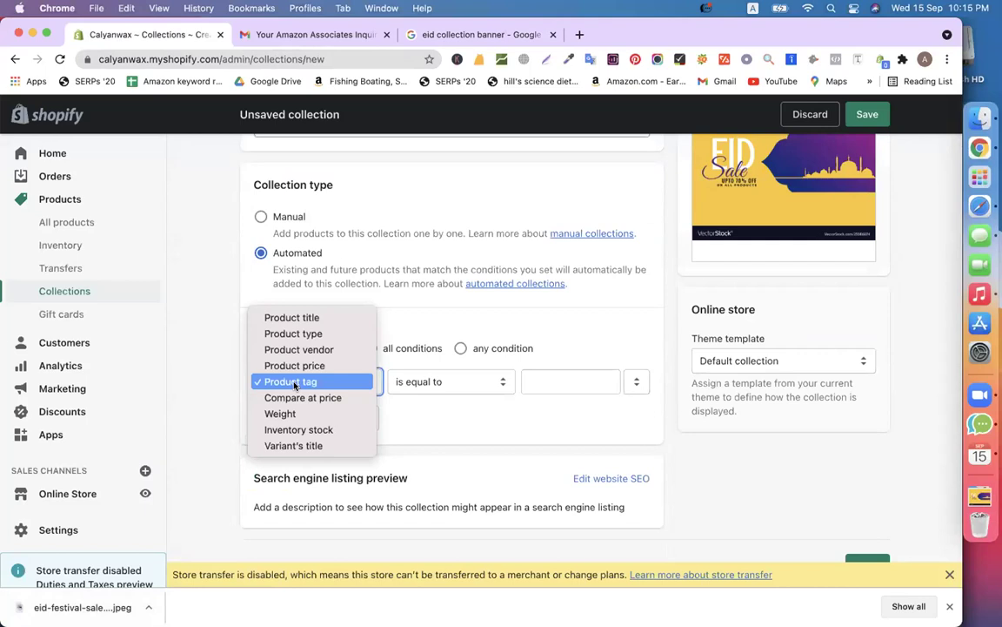
click(307, 333)
click(550, 381)
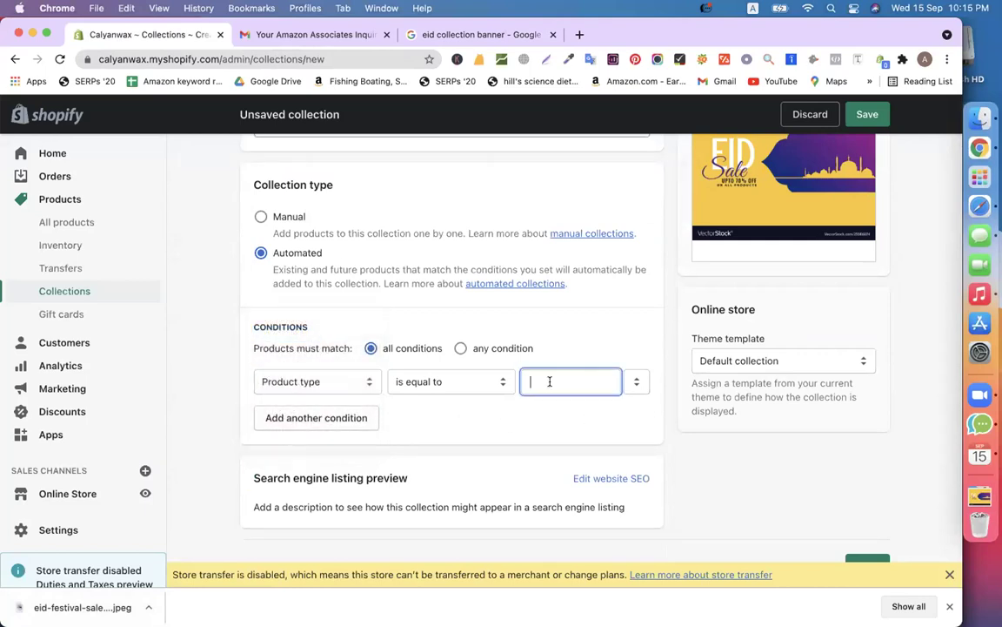
Step: Open All products in a new tab and switch to it
right_click(83, 222)
click(131, 181)
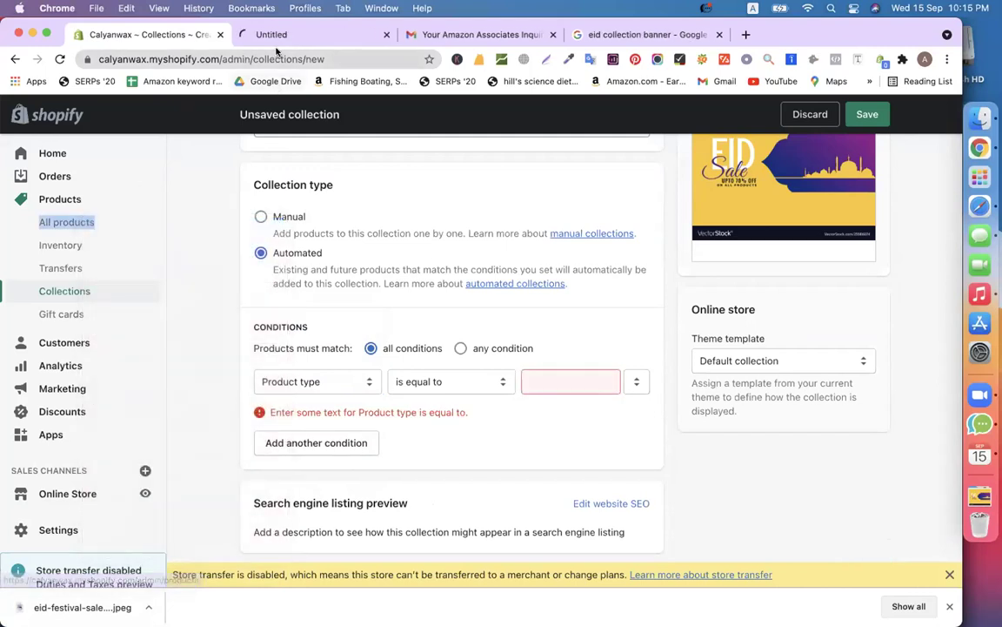
click(271, 39)
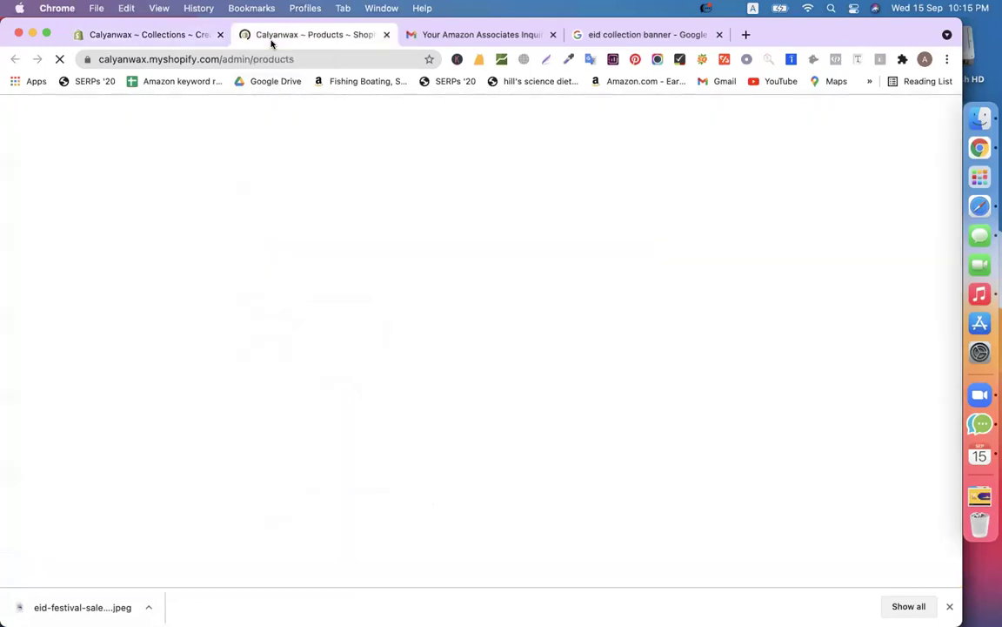
Step: Open Cedar + Tobacco Wax Melt and enter 'wax' as its product type
click(343, 333)
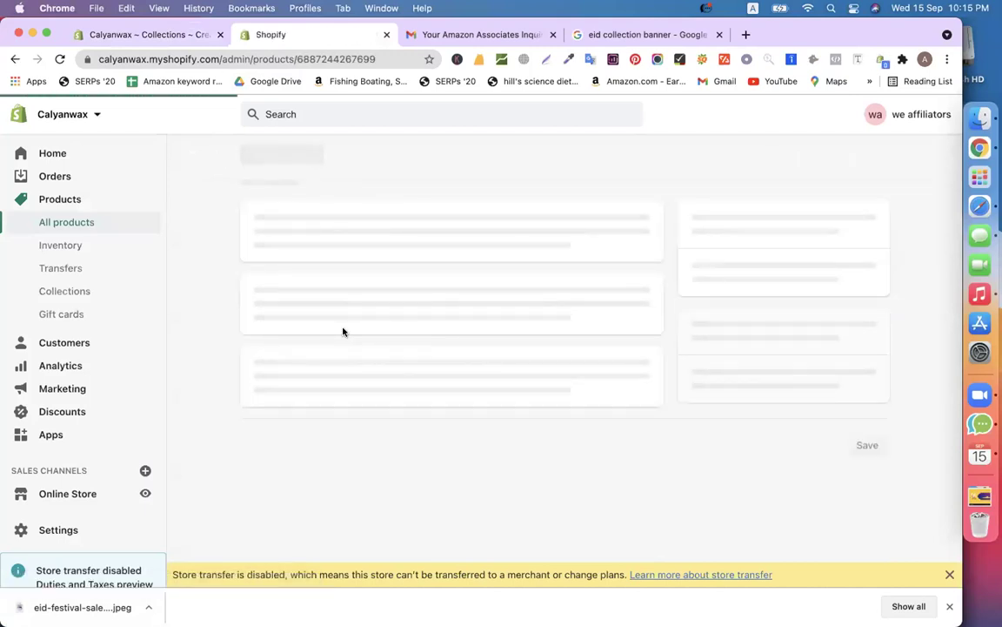
scroll(797, 325, down, 5)
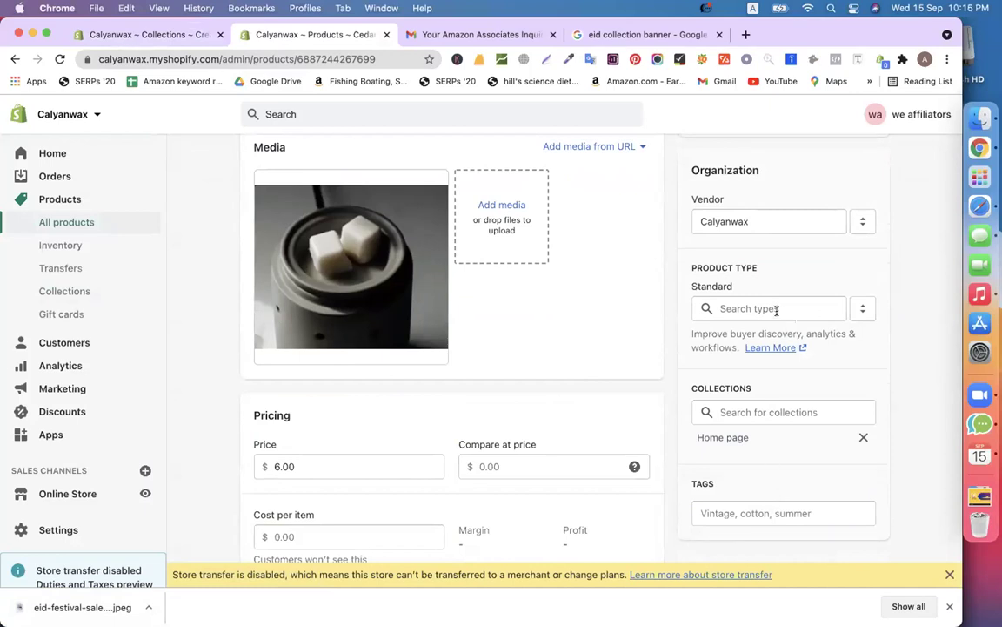
click(777, 310)
text(wax)
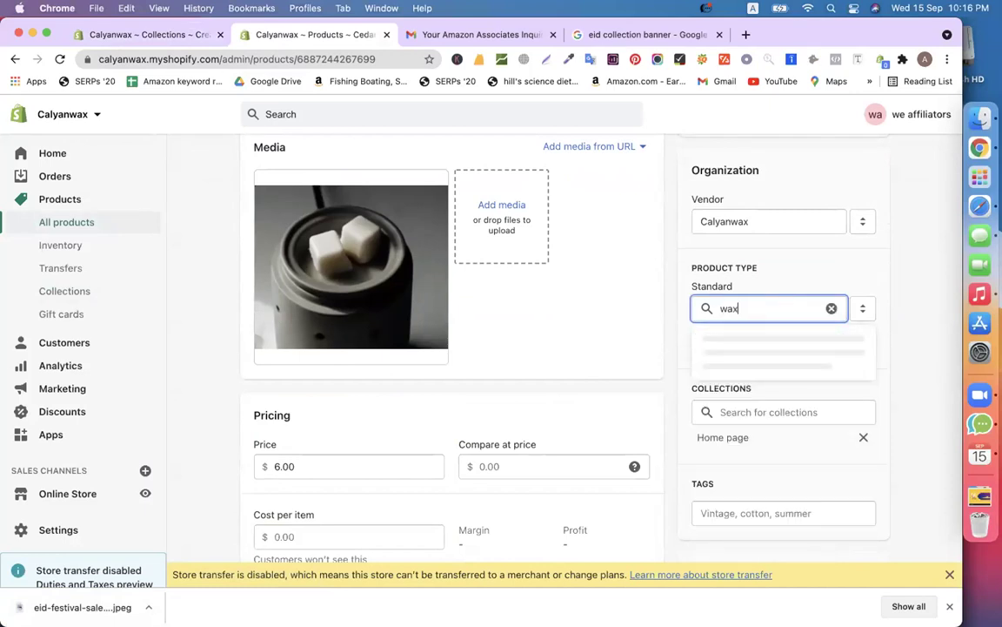
click(895, 312)
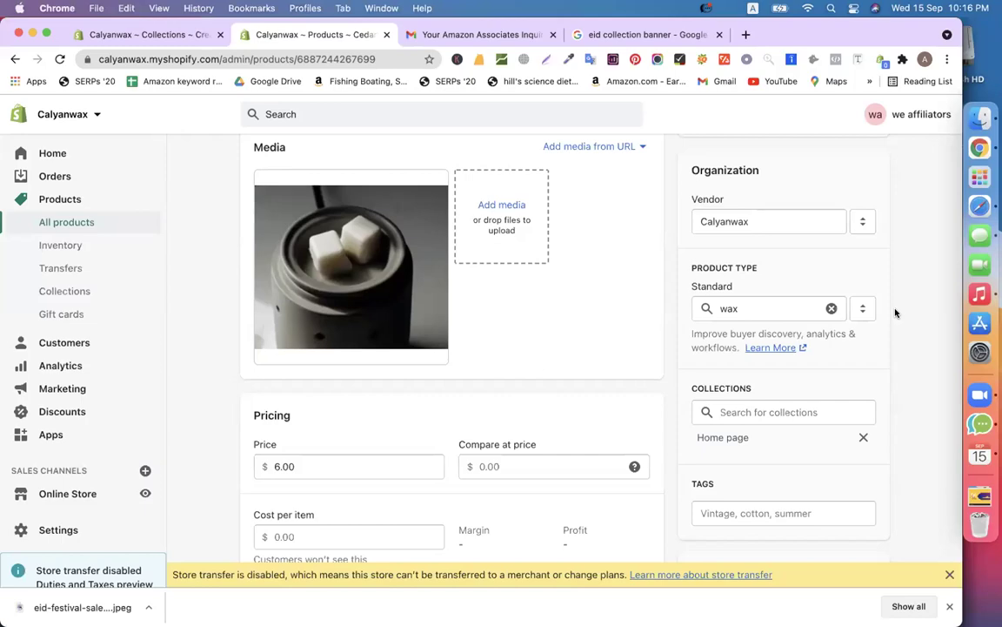
Step: Check the 'wax' product type suggestions, then go back to the unsaved collection tab
scroll(895, 313, down, 5)
scroll(895, 312, up, 9)
scroll(896, 312, down, 8)
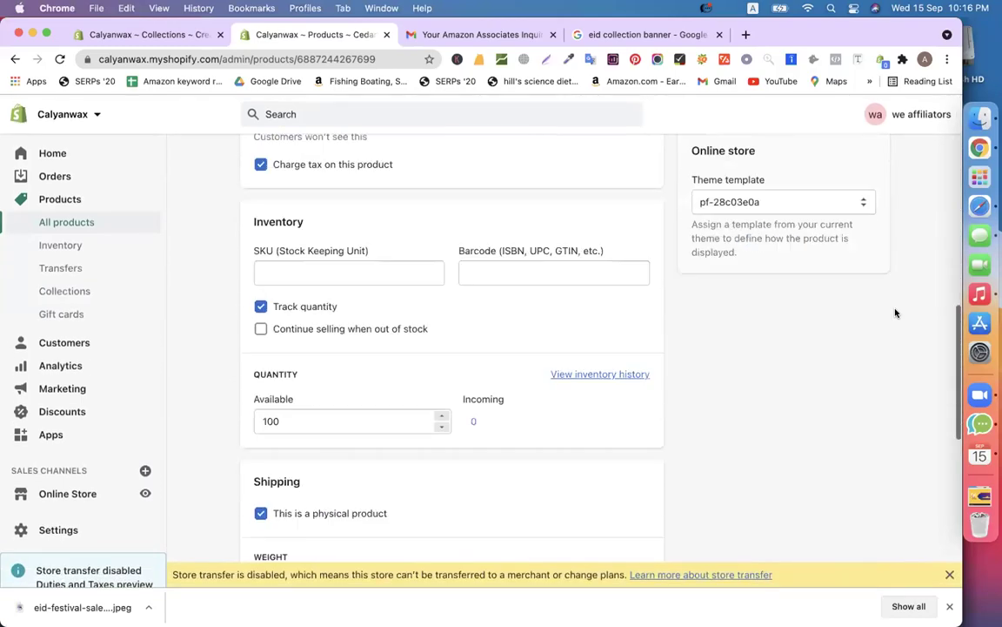
scroll(895, 313, down, 8)
scroll(884, 312, up, 9)
scroll(870, 310, up, 8)
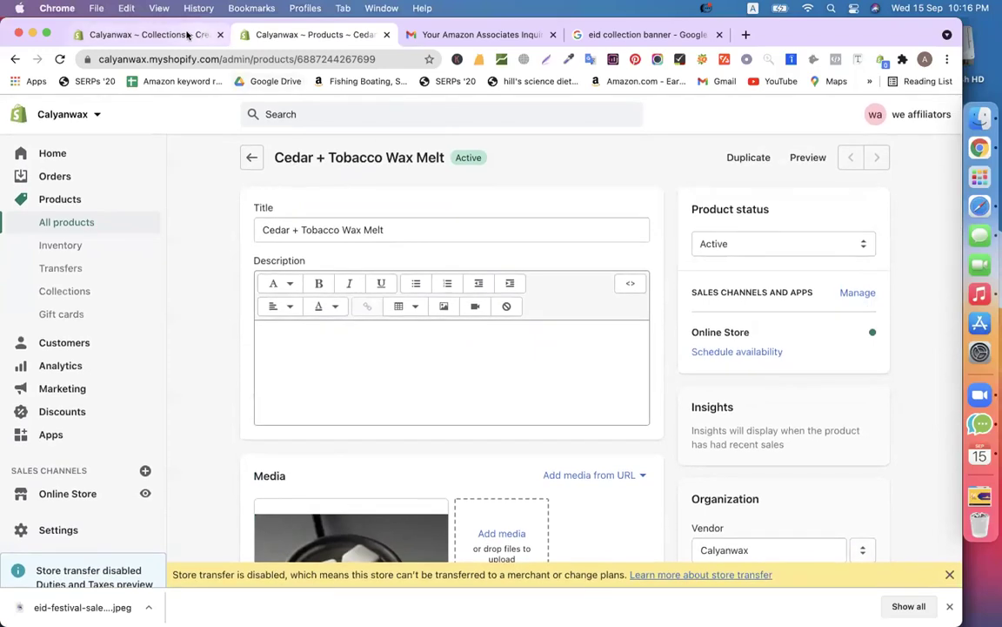
scroll(671, 420, down, 5)
click(756, 325)
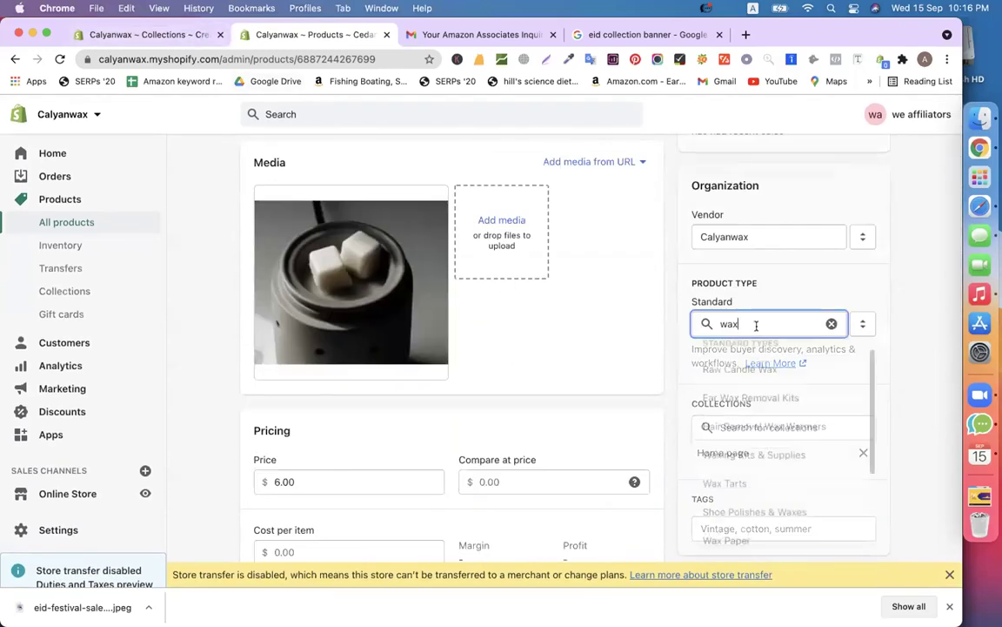
click(916, 295)
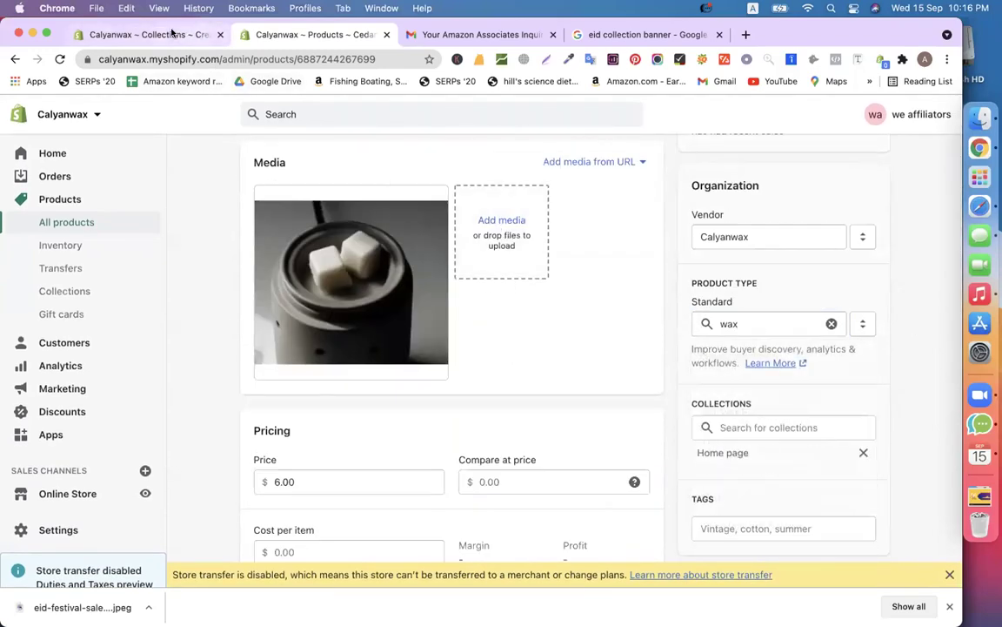
click(172, 33)
Step: Set the condition value to 'wax' and save the eid collection
click(531, 381)
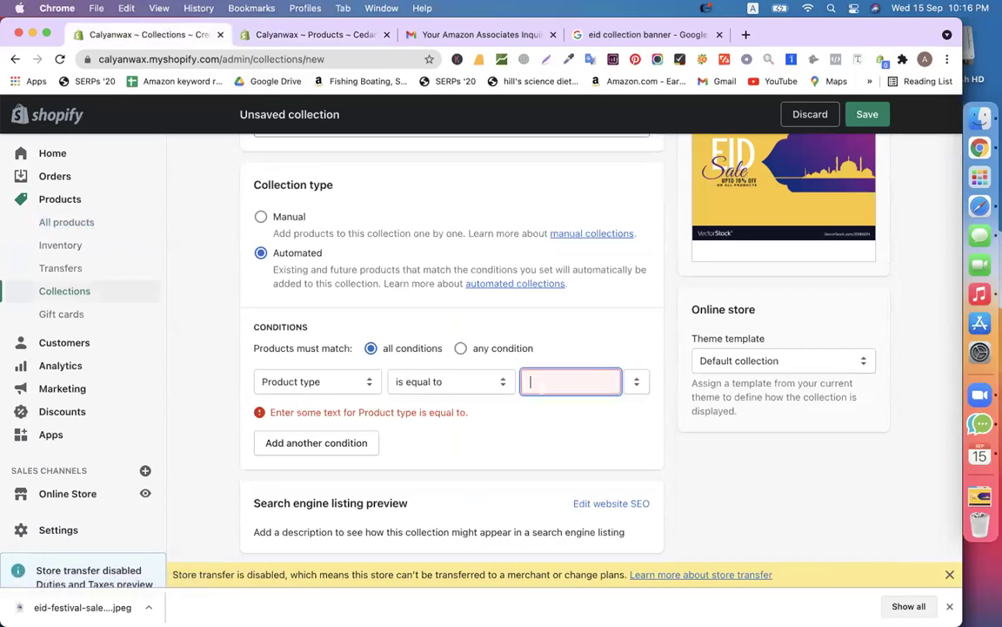
text(wax)
click(868, 114)
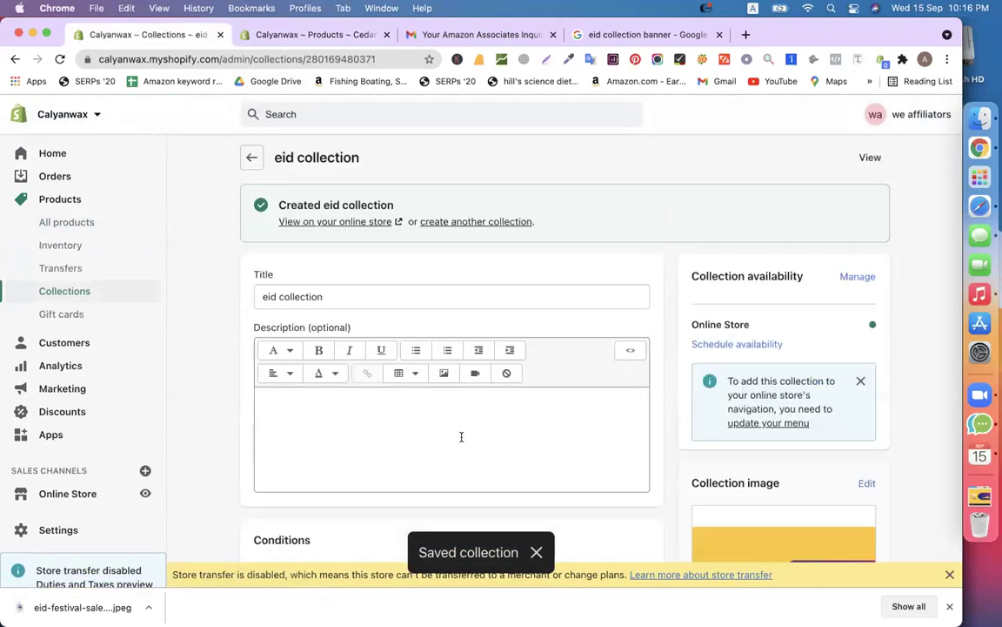
scroll(557, 400, down, 5)
scroll(461, 439, up, 2)
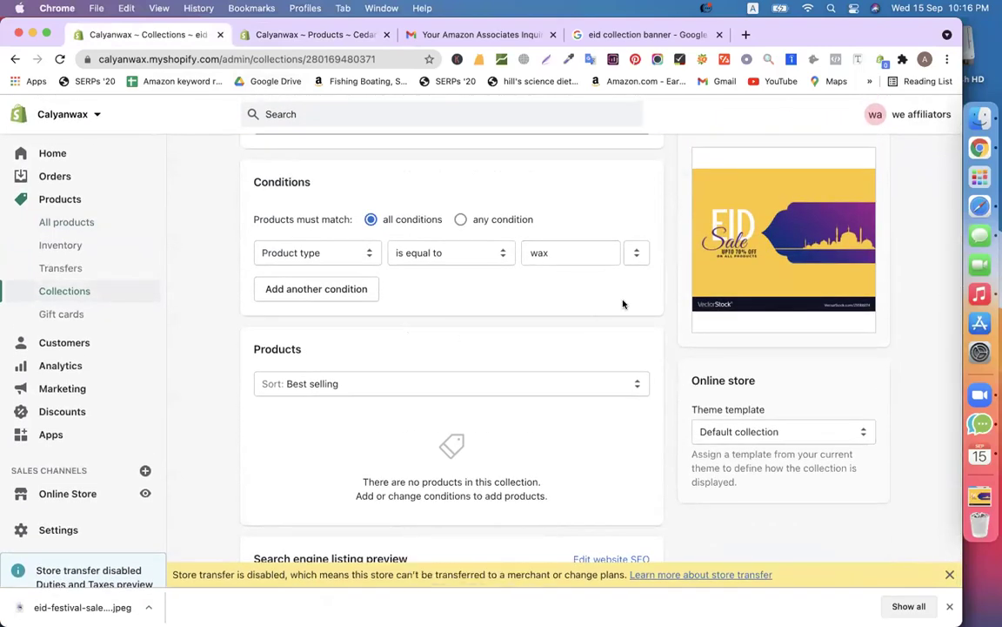
scroll(623, 304, up, 5)
scroll(623, 300, down, 2)
scroll(623, 300, down, 4)
scroll(624, 302, up, 3)
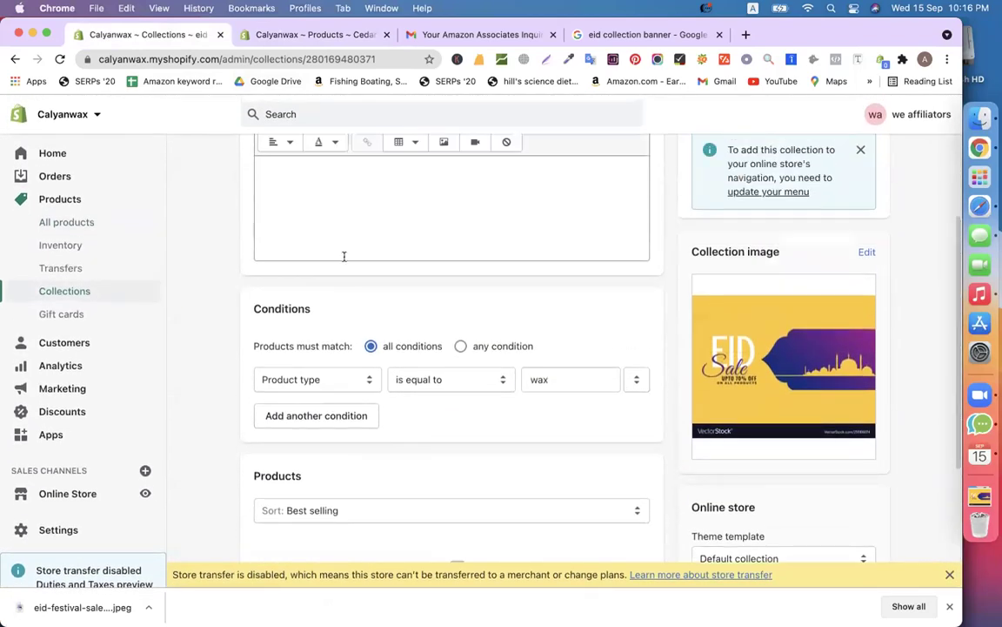
Step: Create 'winter collection' with the Manual collection type and save it
click(71, 289)
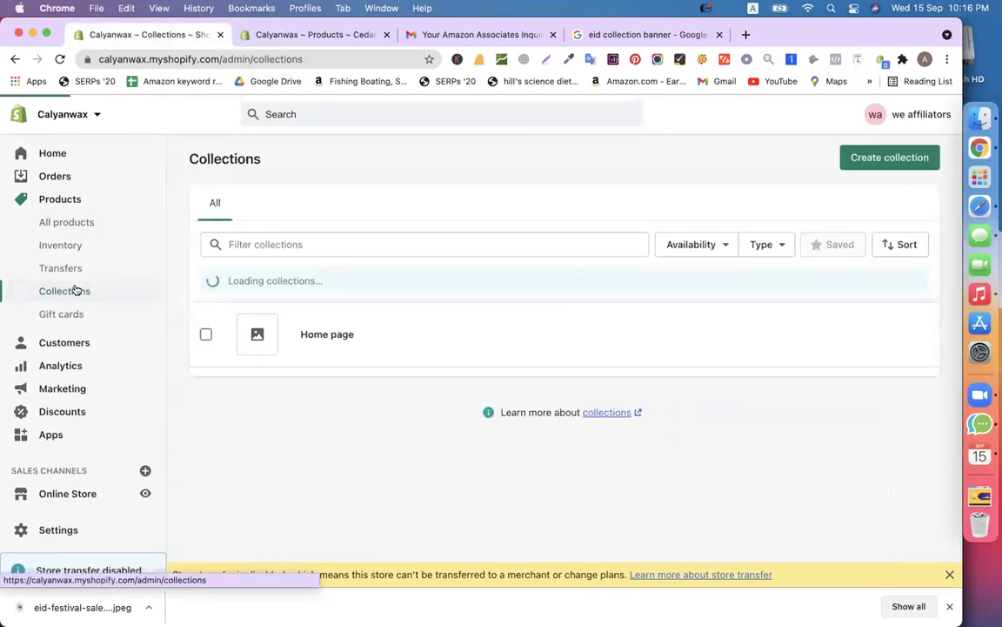
click(881, 157)
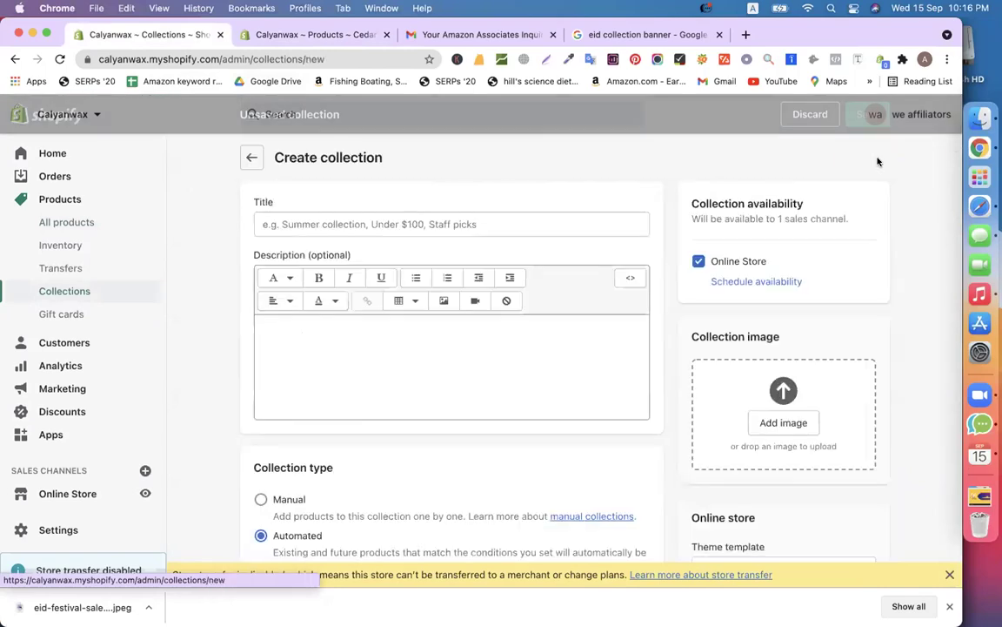
click(331, 224)
text(winter collection)
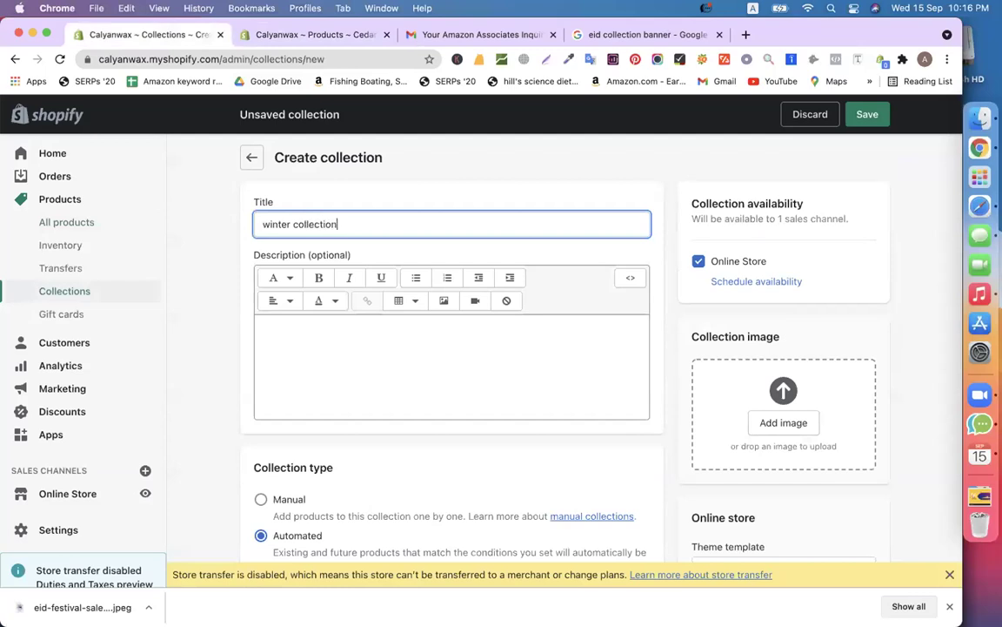
scroll(425, 364, down, 5)
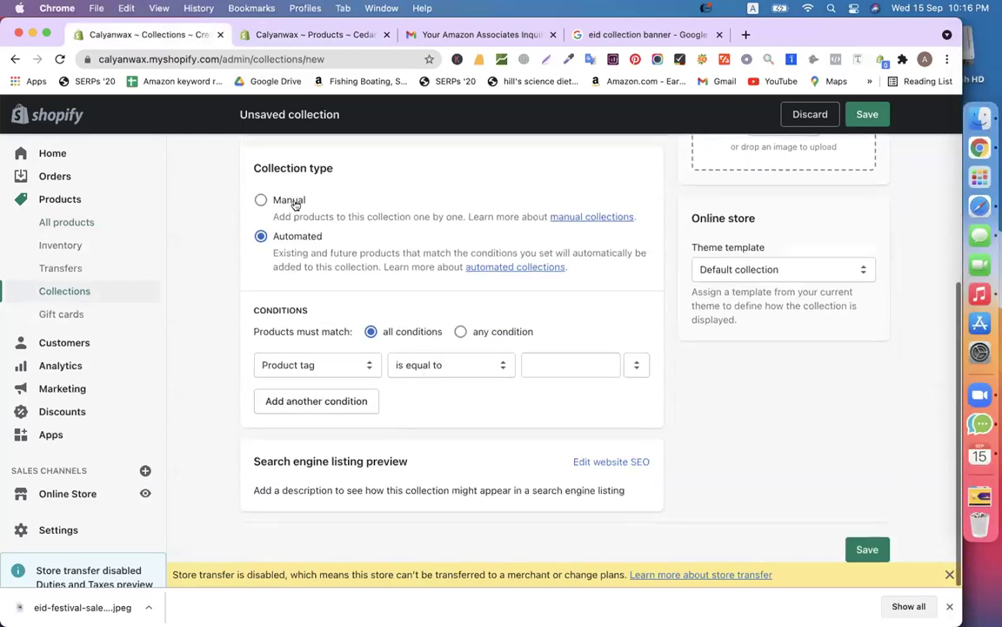
click(261, 196)
scroll(394, 340, up, 2)
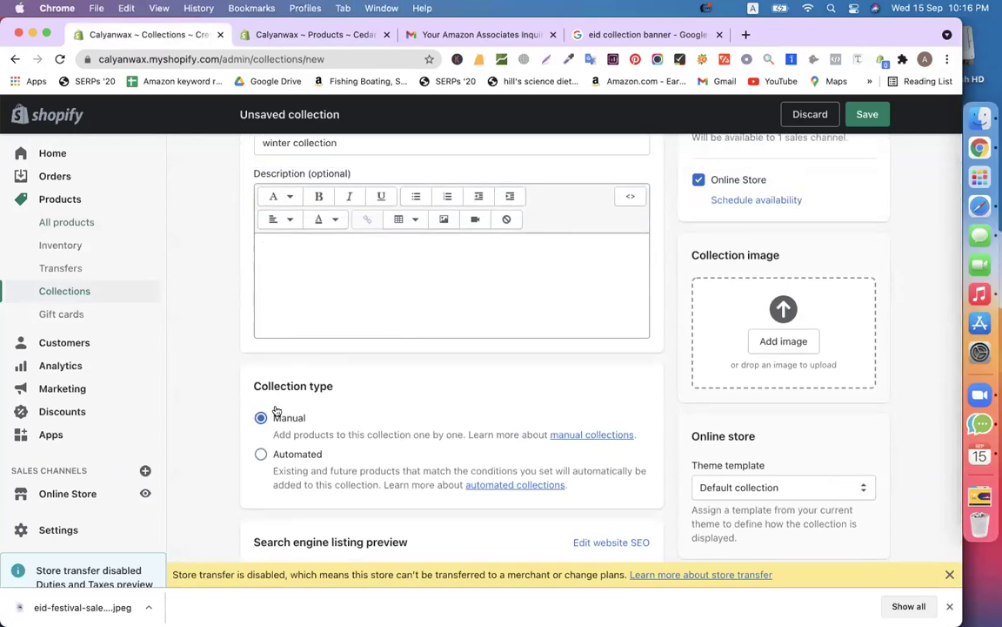
click(870, 114)
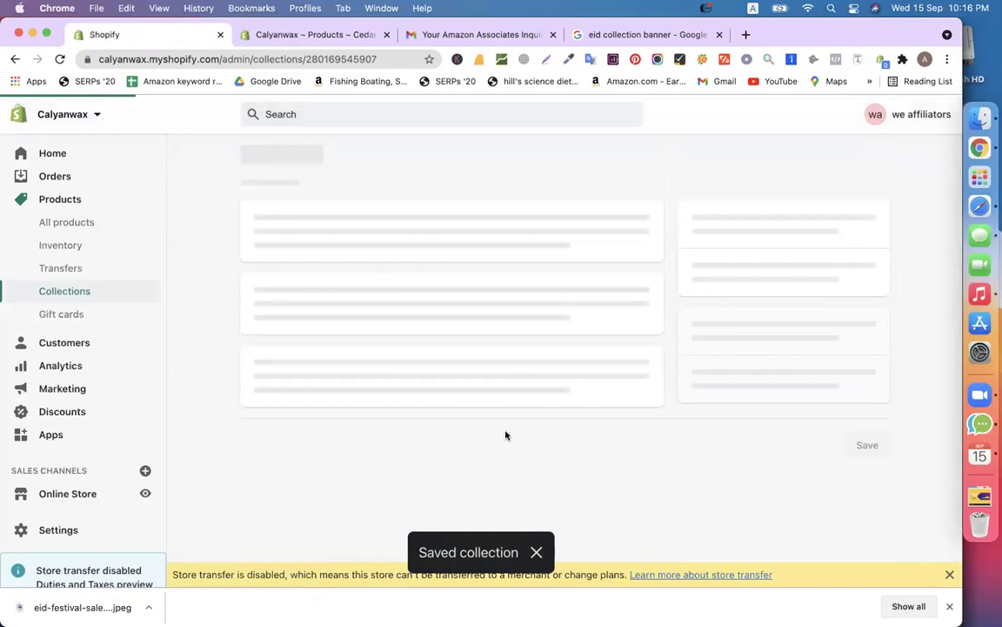
Step: Browse products and add Cedar + Tobacco Wax Melt to the winter collection
scroll(506, 433, down, 5)
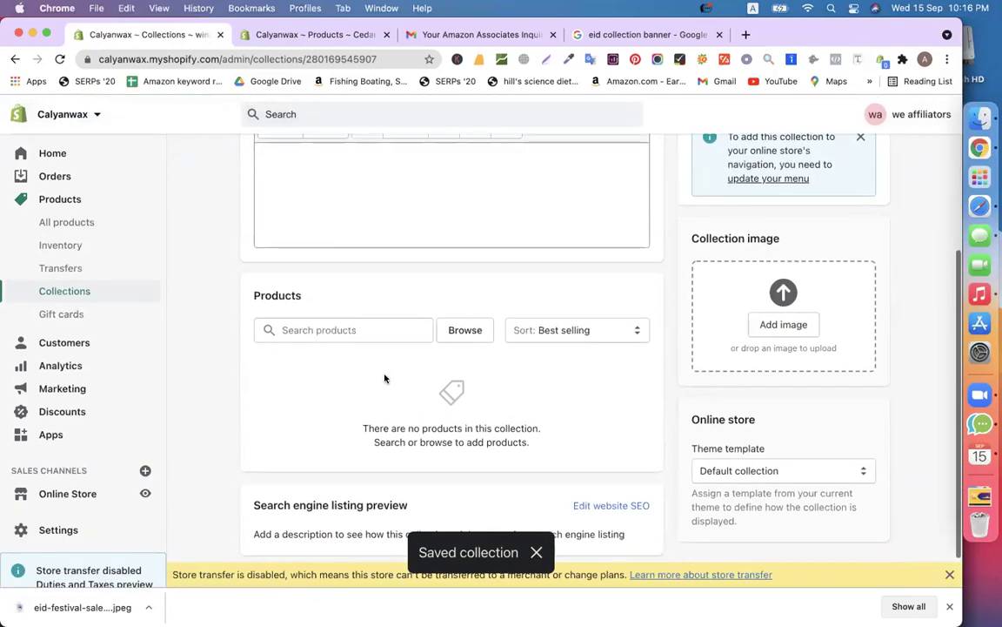
click(451, 332)
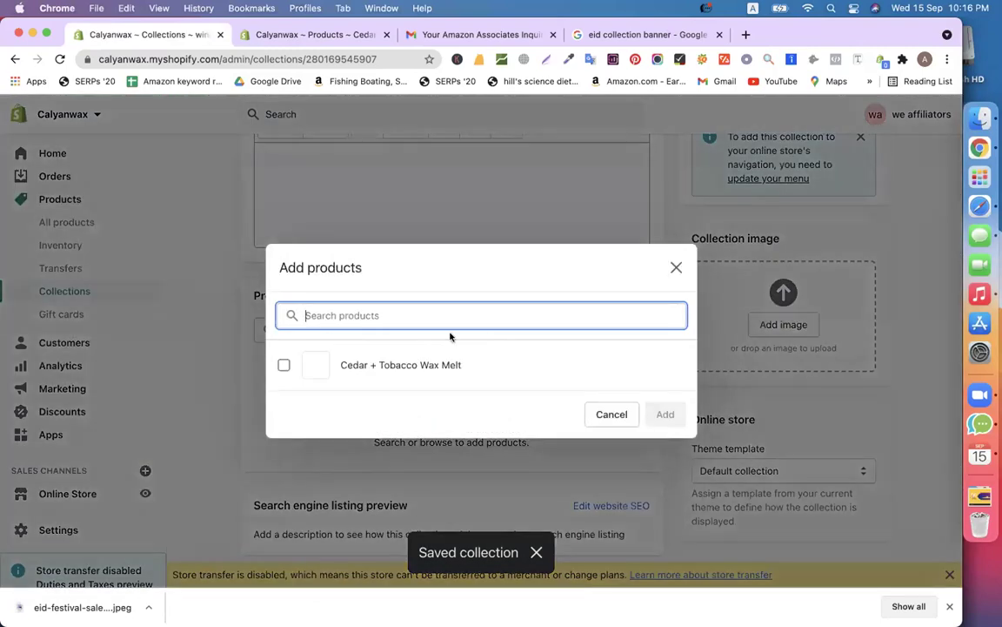
click(362, 364)
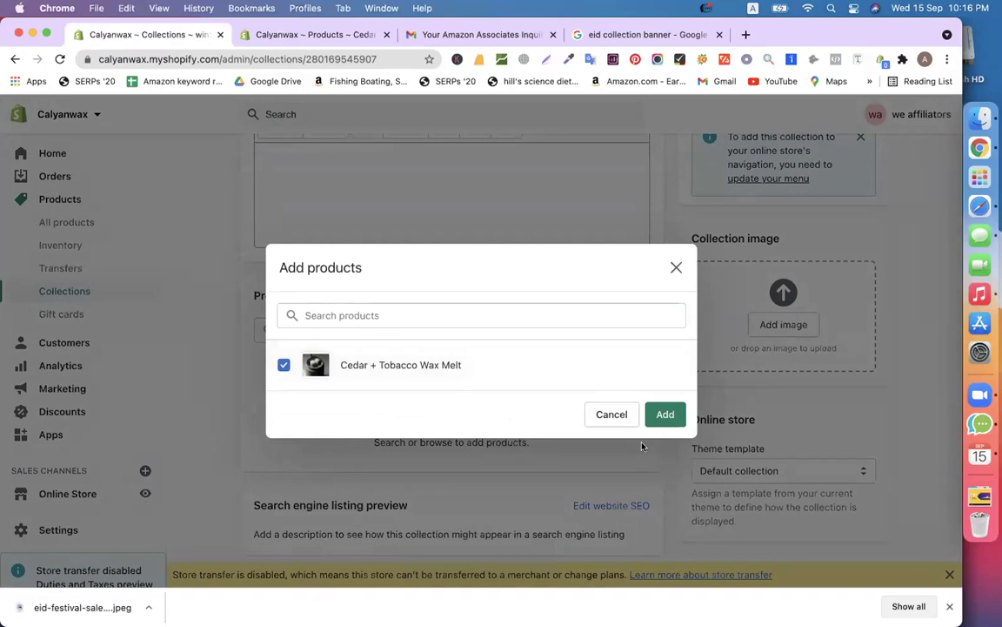
click(665, 412)
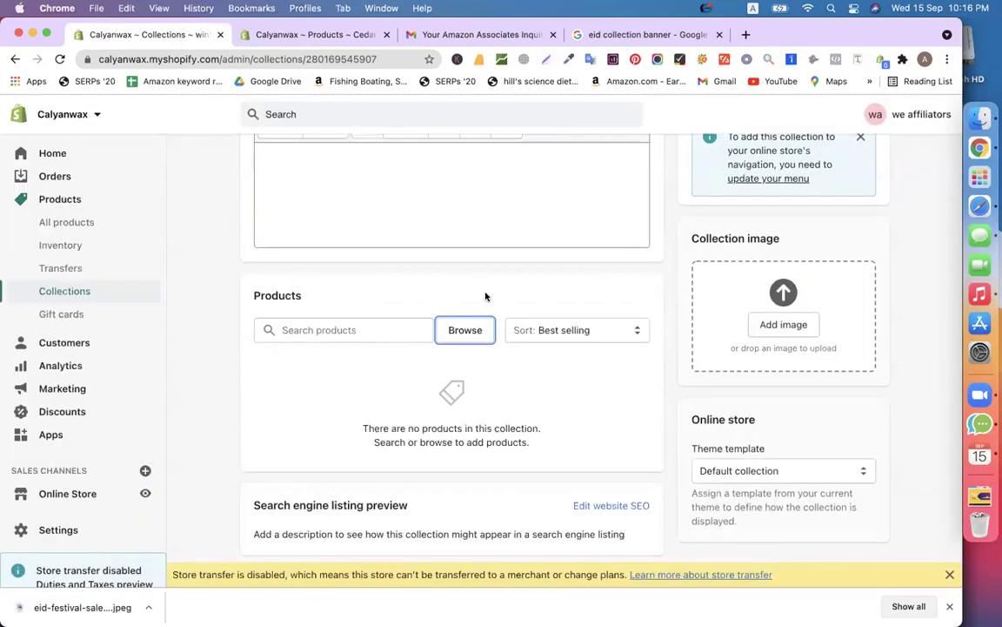
scroll(688, 302, up, 3)
scroll(718, 305, down, 4)
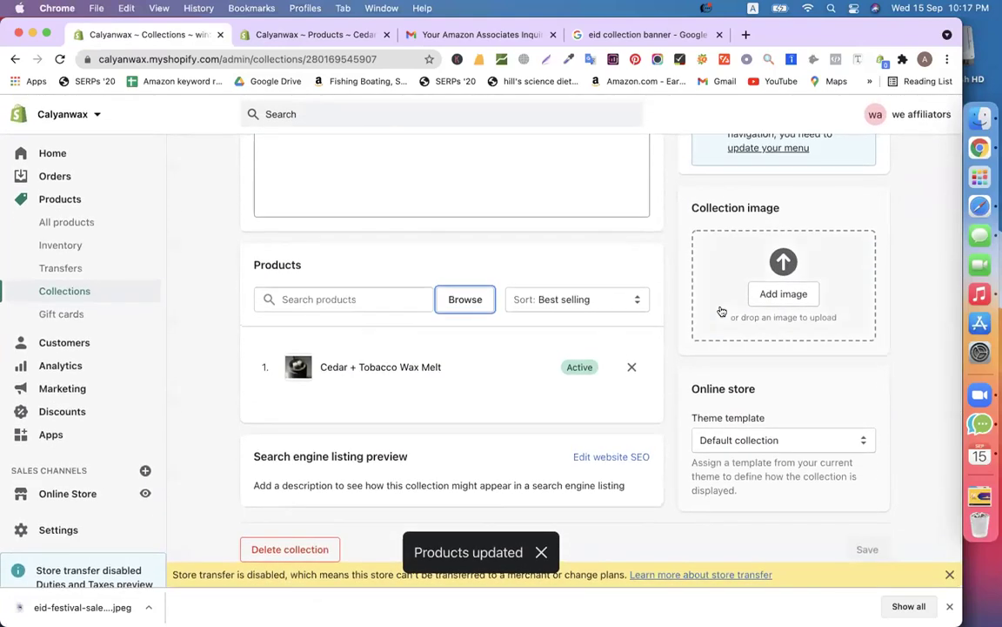
Step: Return to the Cedar + Tobacco Wax Melt product page tab and focus its address
click(444, 35)
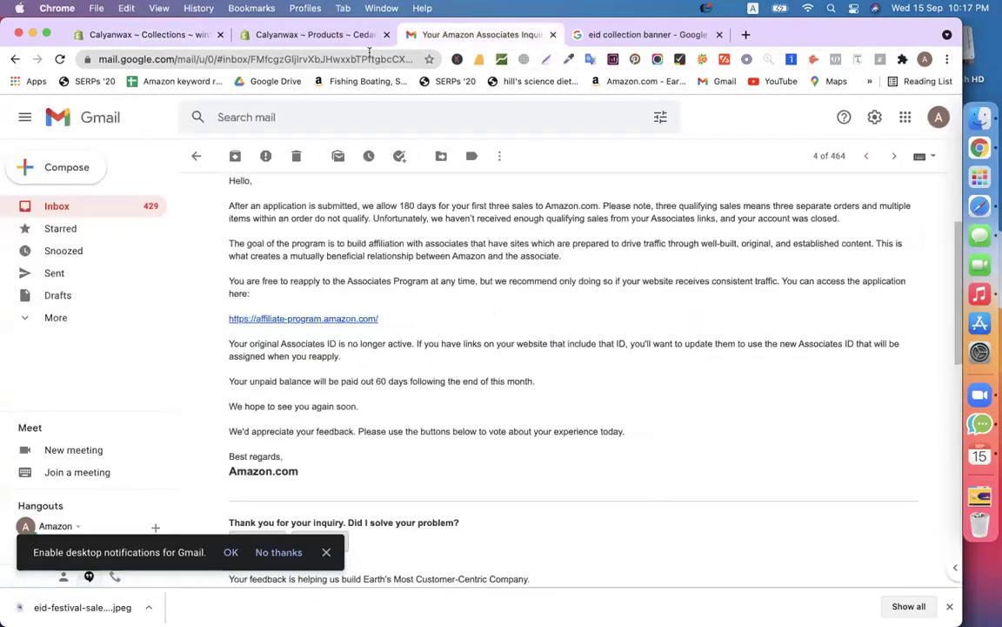
click(322, 34)
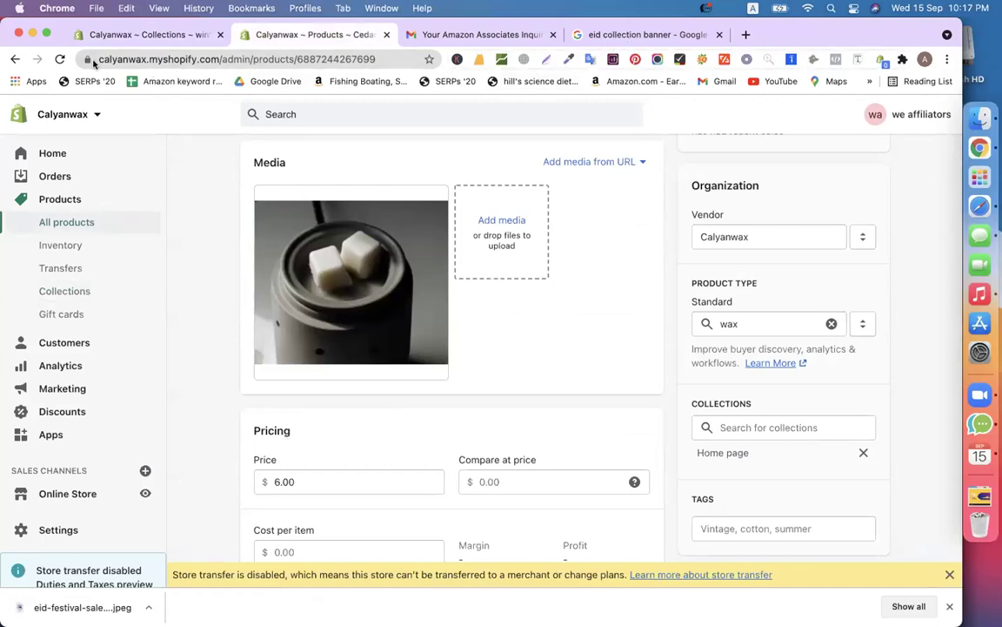
click(141, 58)
Step: Copy 'calyanwax' from the page address and search Google for it in a new tab
click(151, 61)
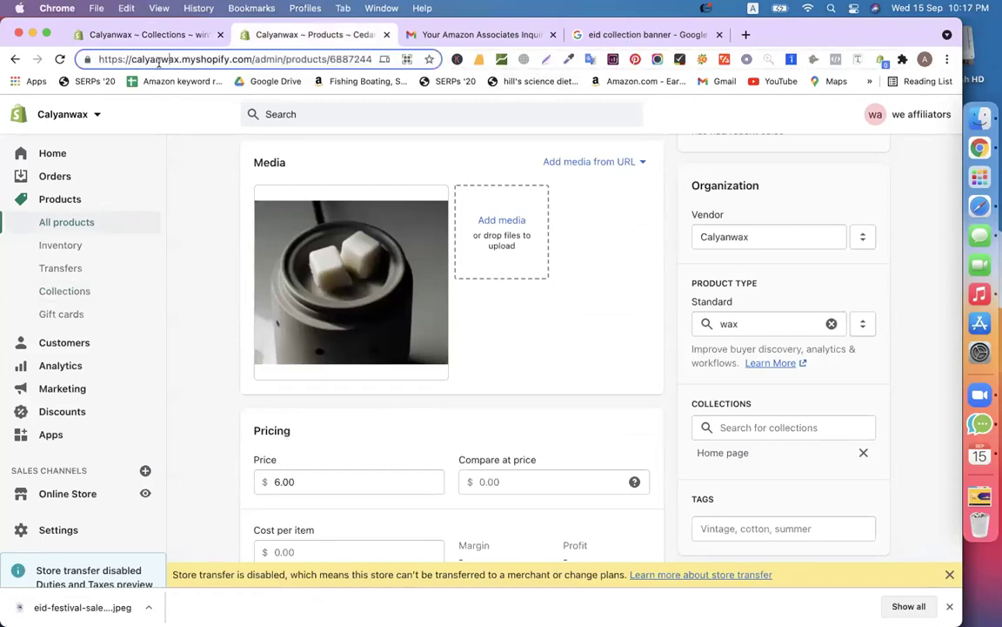
drag(178, 58, 148, 59)
key(super+c)
key(super+n)
key(super+v)
key(Return)
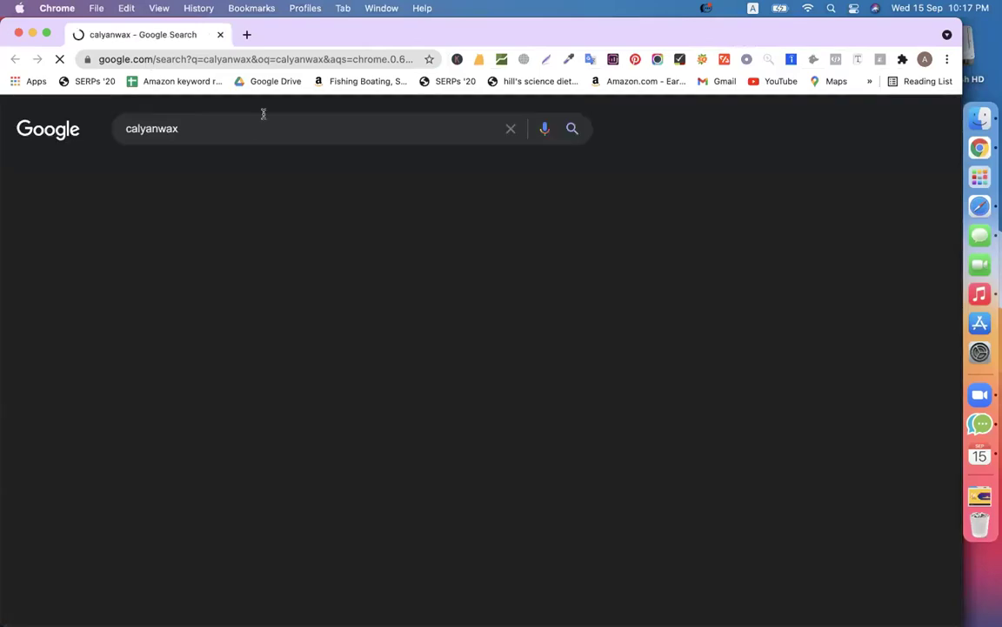
click(19, 33)
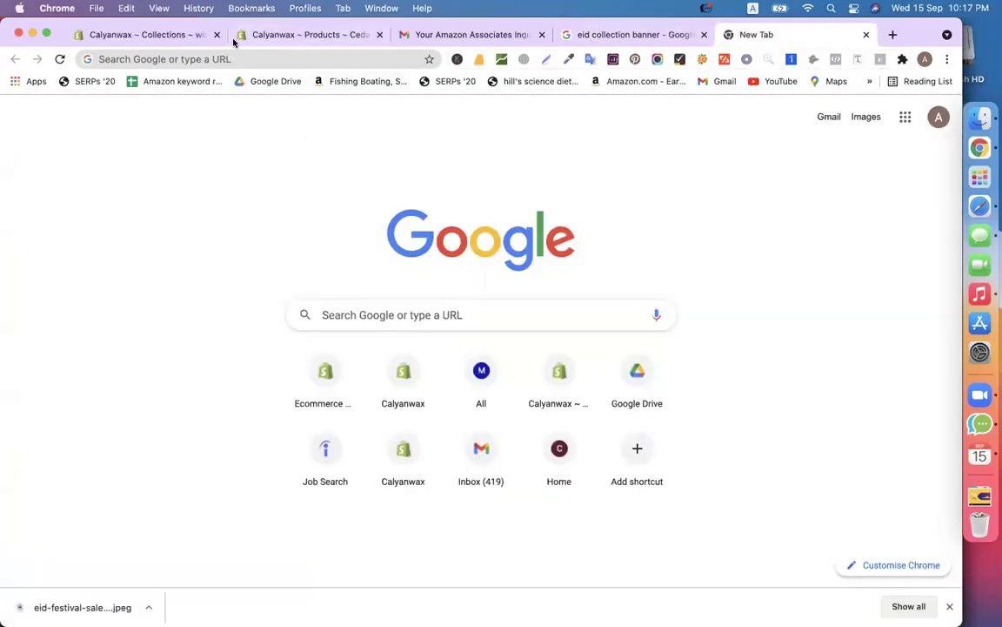
click(193, 59)
key(super+v)
key(Return)
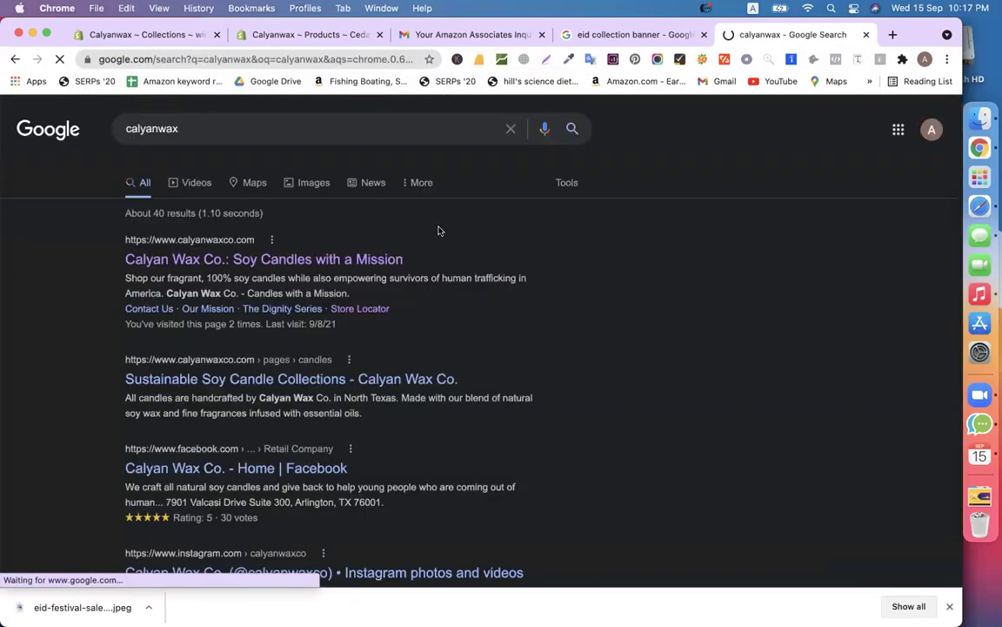
Step: Open the Calyan Wax Co. website and browse to its Amber Jars collection
click(211, 244)
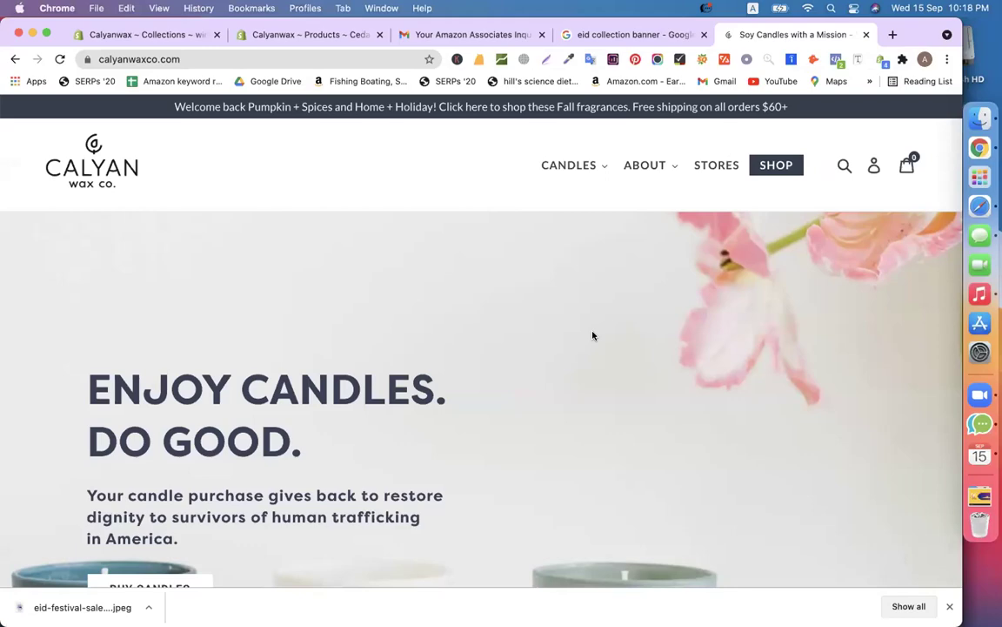
scroll(592, 335, down, 20)
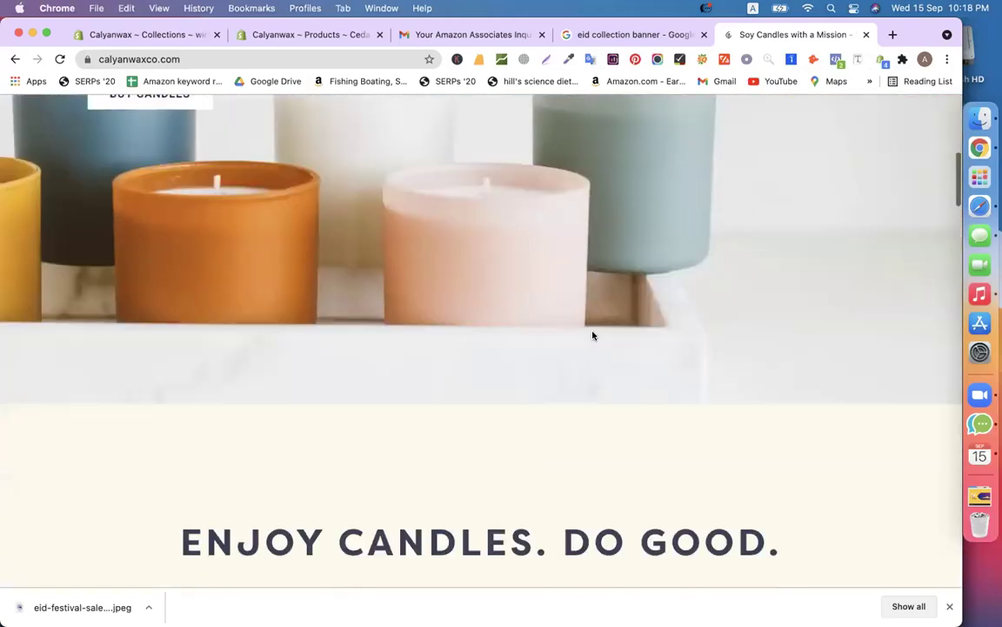
scroll(592, 335, up, 20)
scroll(592, 335, down, 15)
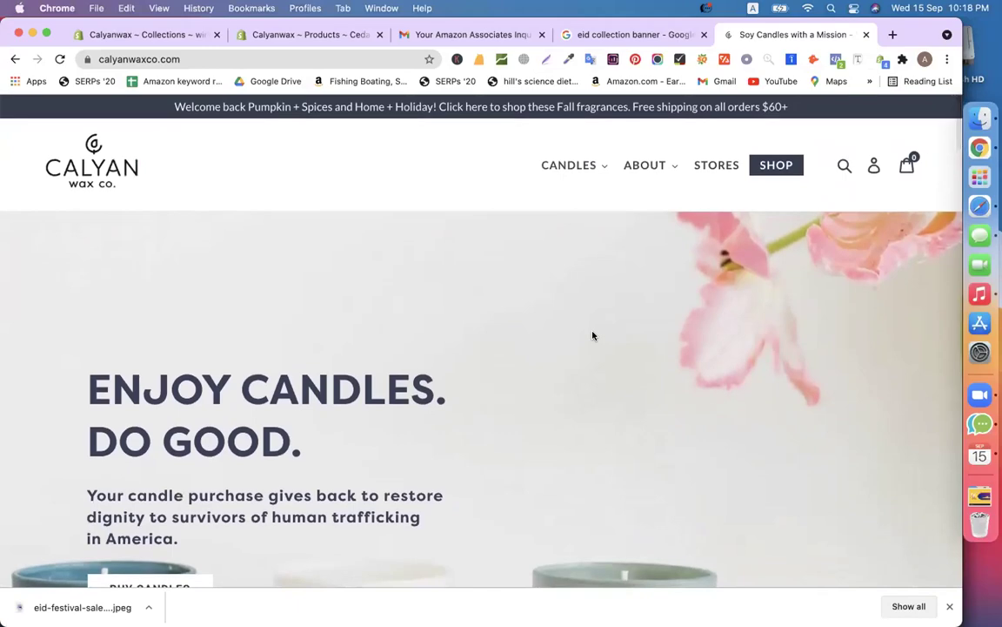
scroll(593, 335, up, 8)
scroll(593, 335, up, 8)
click(717, 167)
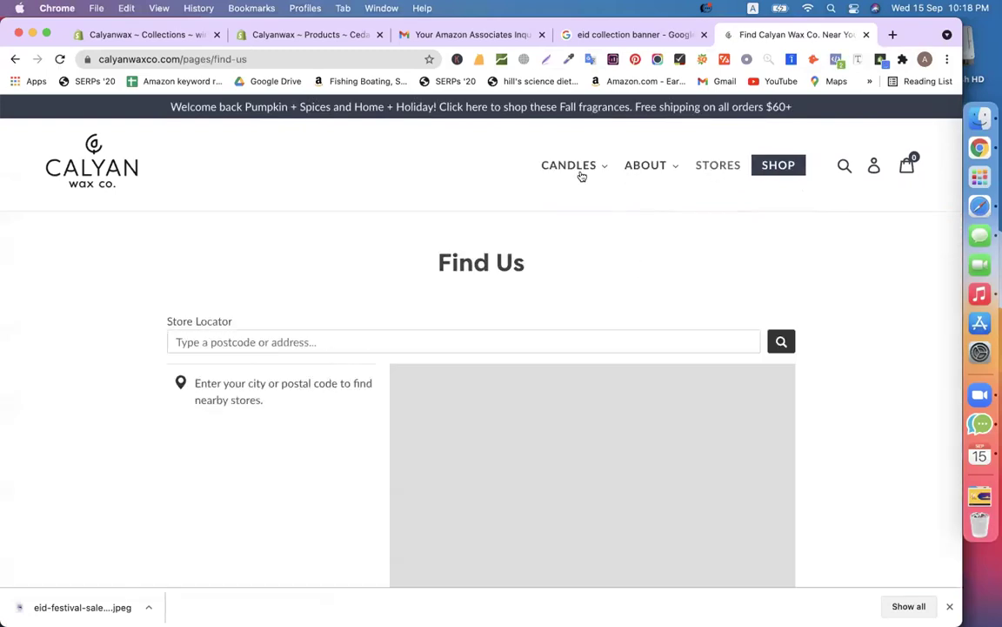
mouse_move(545, 166)
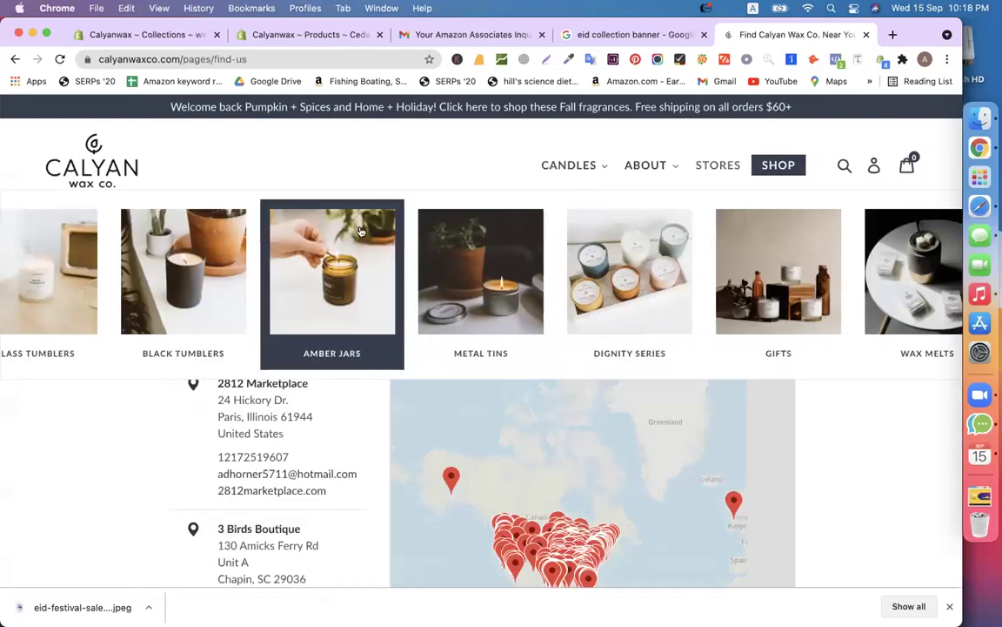
click(361, 231)
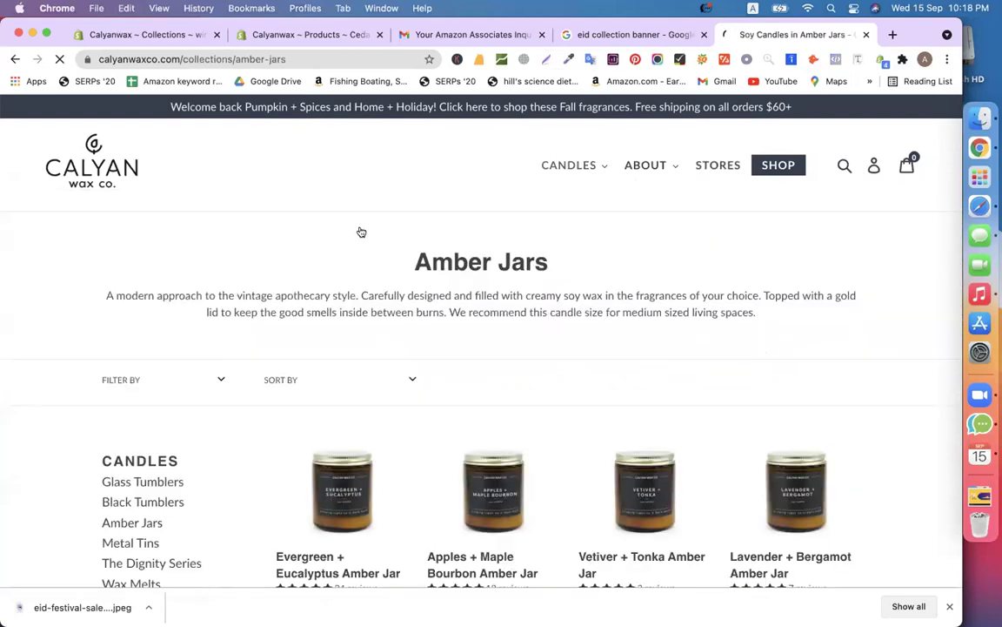
Step: Open Evergreen + Eucalyptus Amber Jar, select its title, and return to the store admin
scroll(464, 376, down, 5)
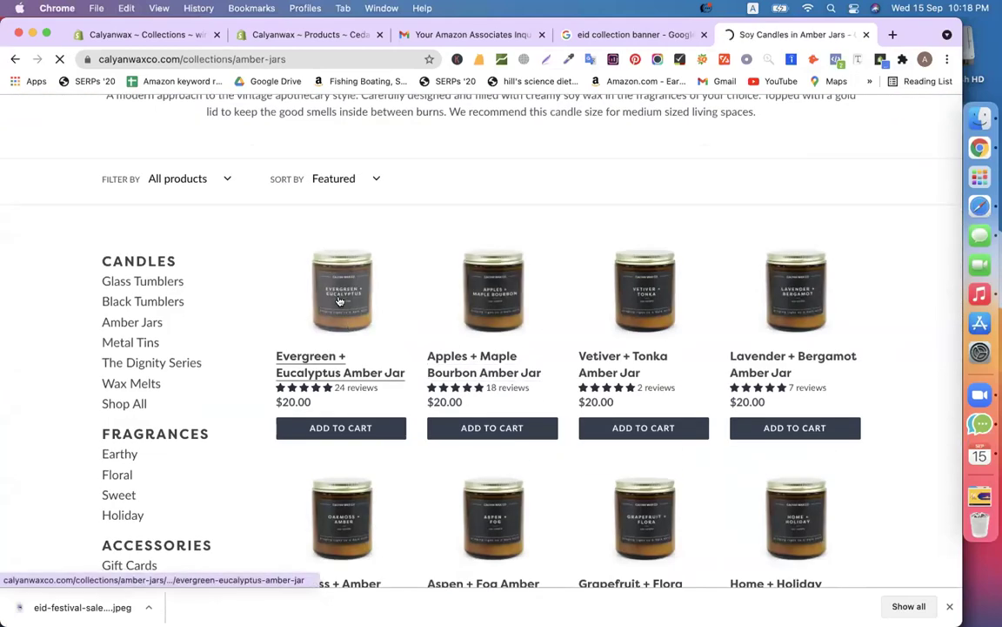
click(339, 364)
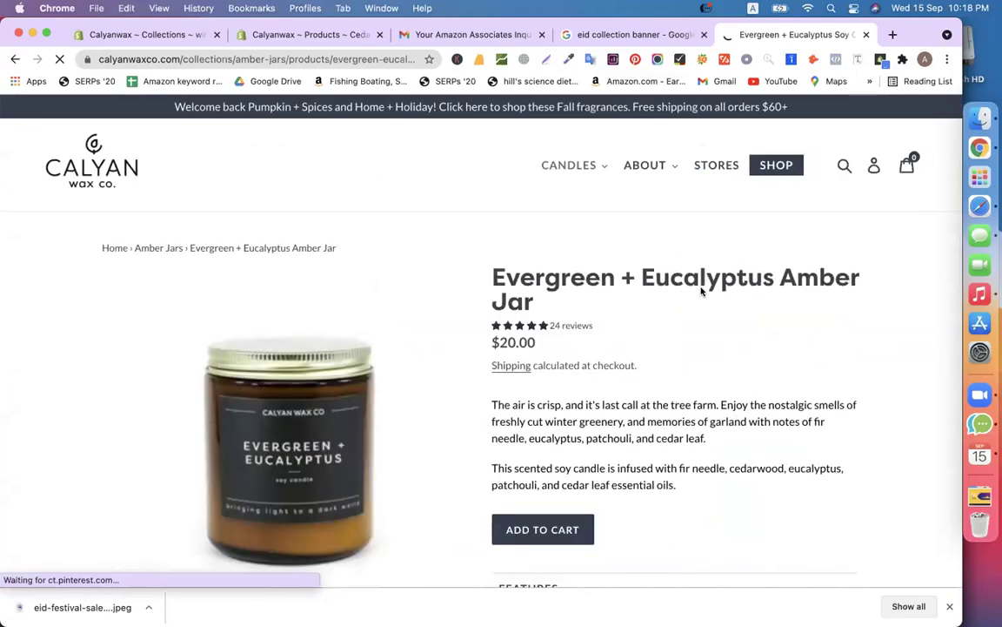
scroll(700, 289, down, 2)
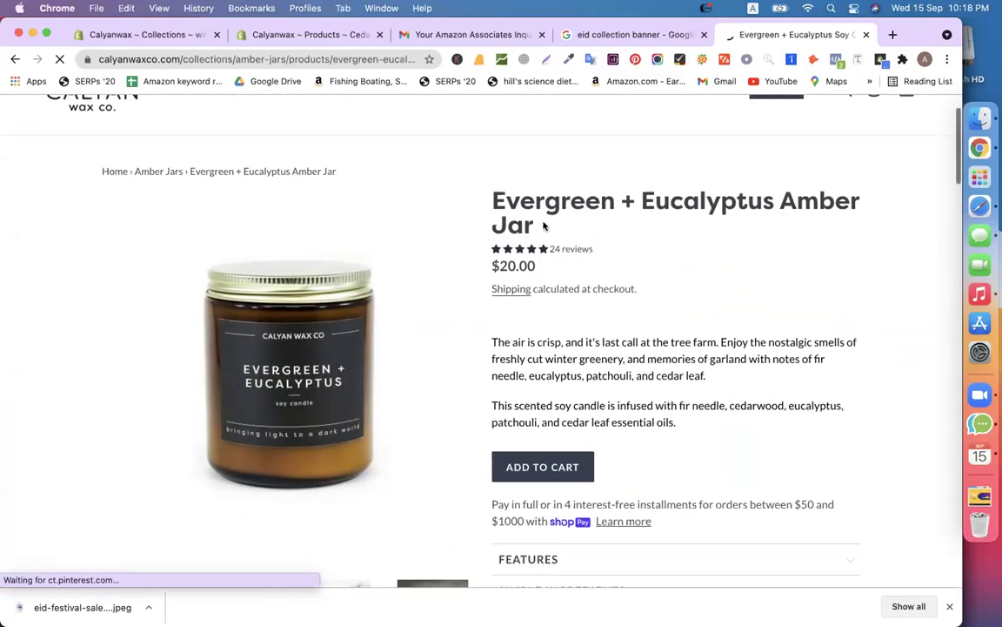
drag(543, 227, 444, 181)
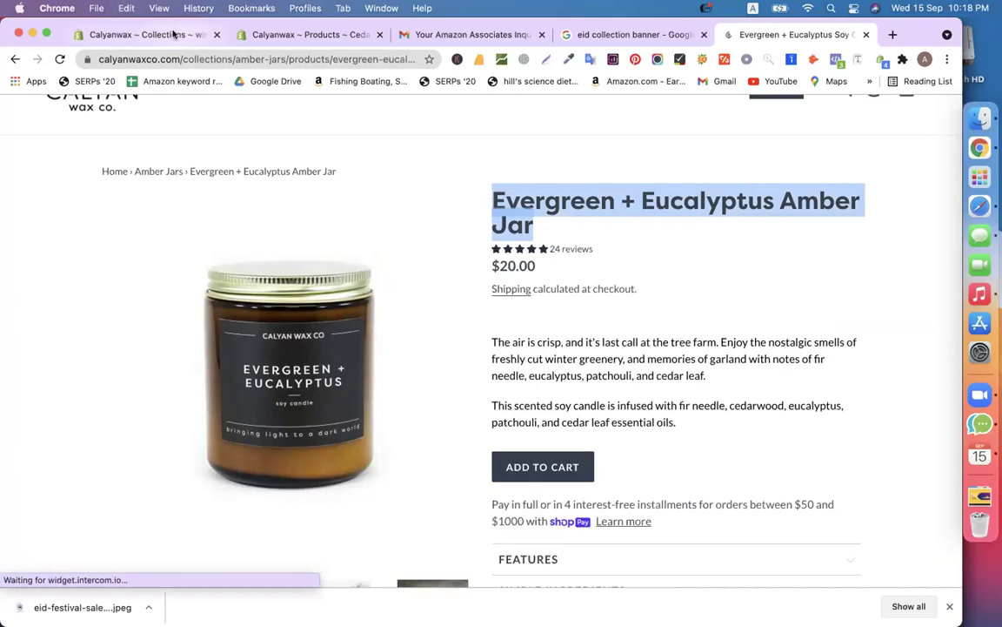
click(171, 34)
Step: Start a new product titled 'Evergreen + Eucalyptus Amber Jar' with the pasted name
click(84, 223)
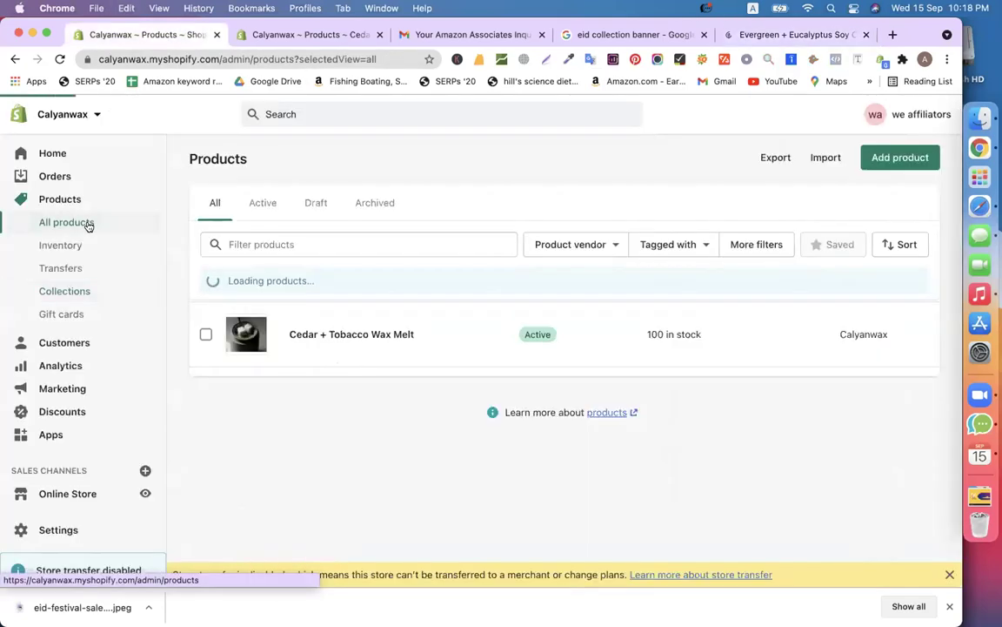
click(900, 156)
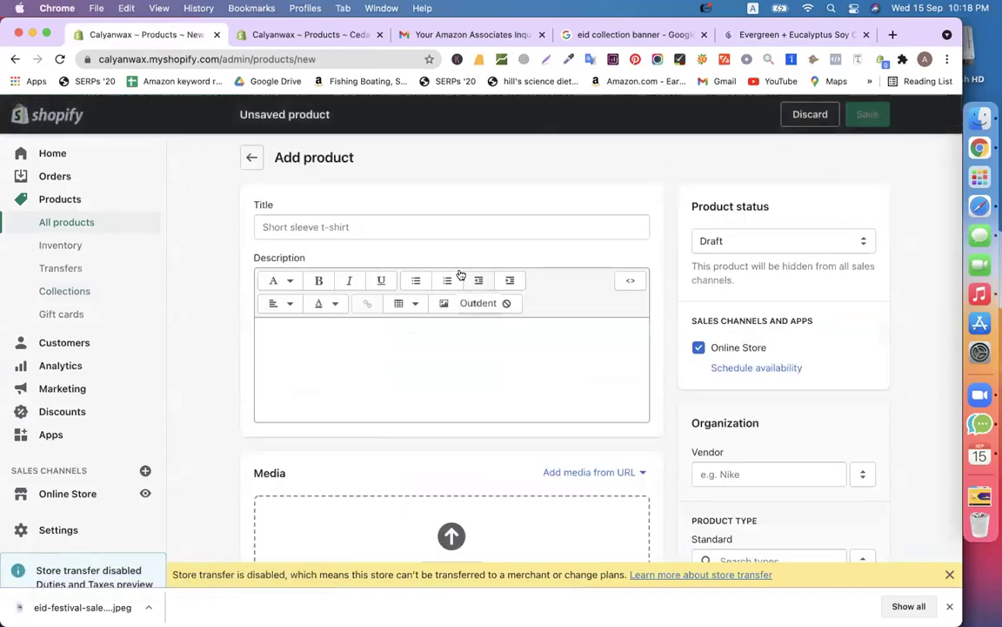
click(391, 223)
key(super+v)
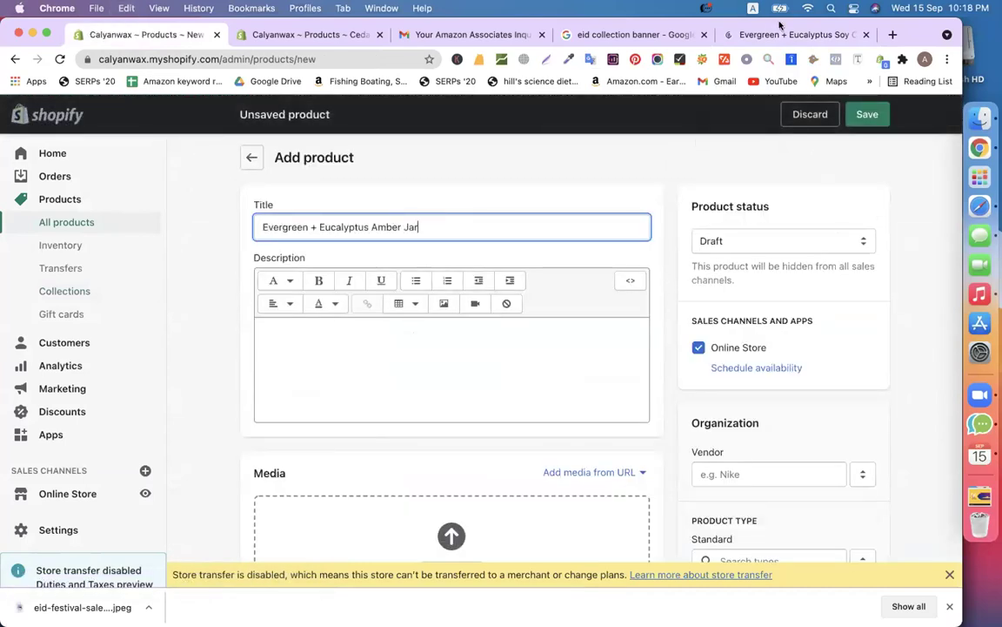
Step: Copy the Evergreen + Eucalyptus Amber Jar photo's image address from the store page
click(779, 34)
key(super+shift+5)
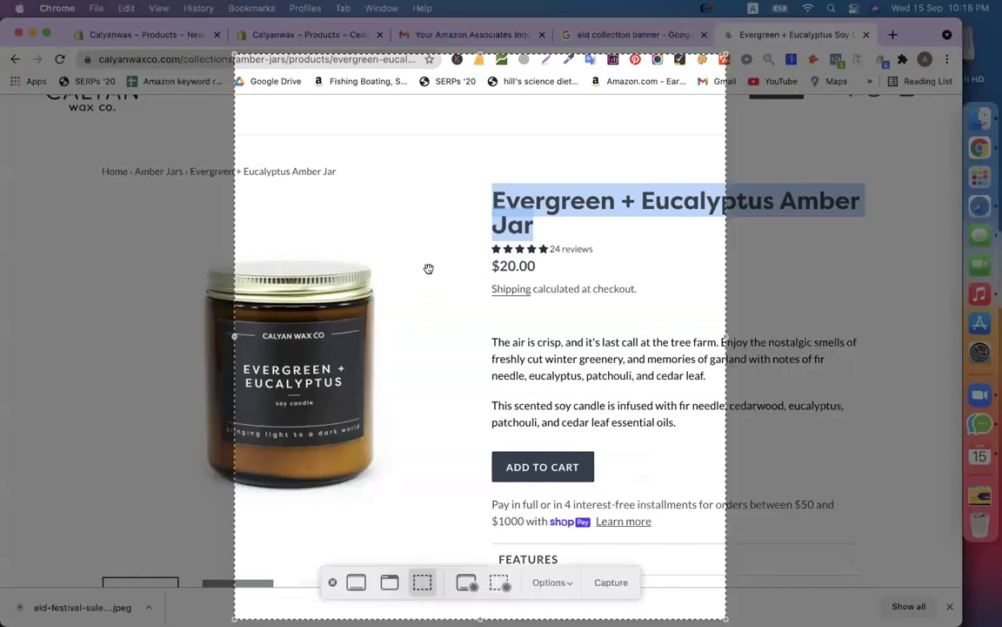
key(Escape)
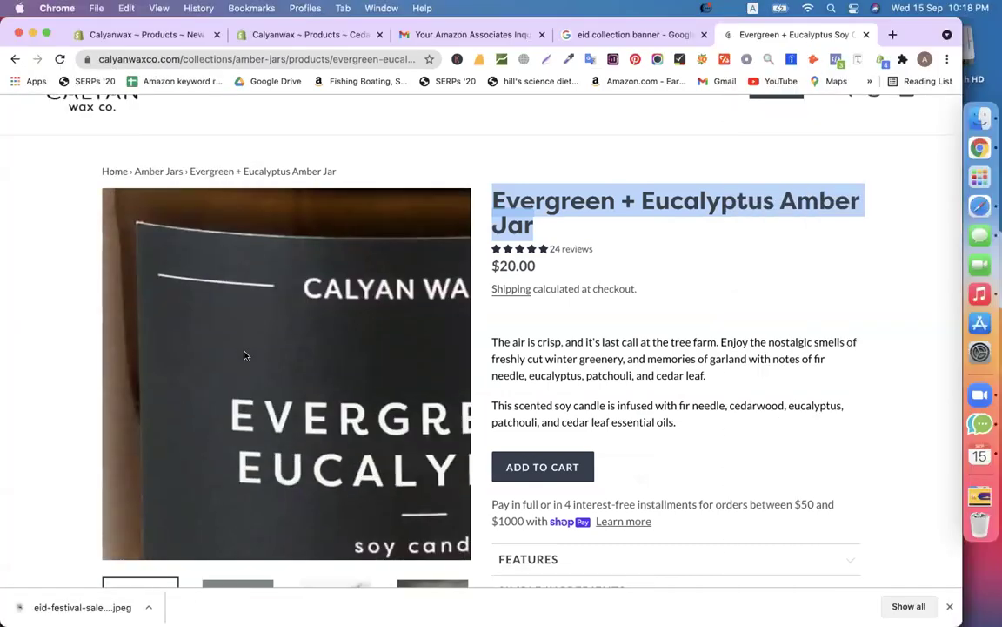
right_click(321, 344)
click(365, 394)
Step: Attach the candle photo to the new product using Add media from URL
click(144, 35)
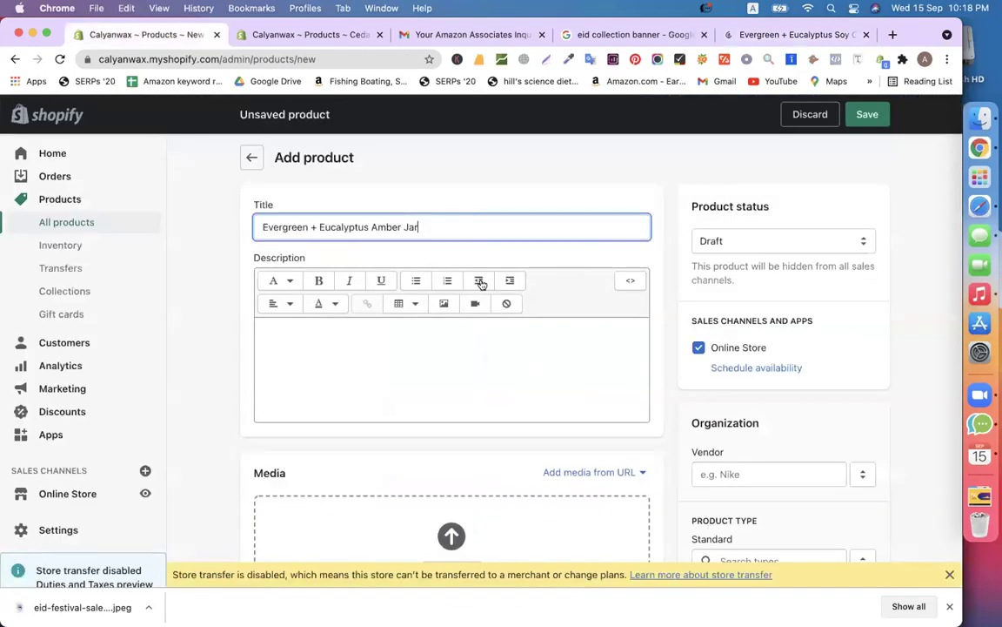
scroll(660, 329, down, 5)
click(604, 270)
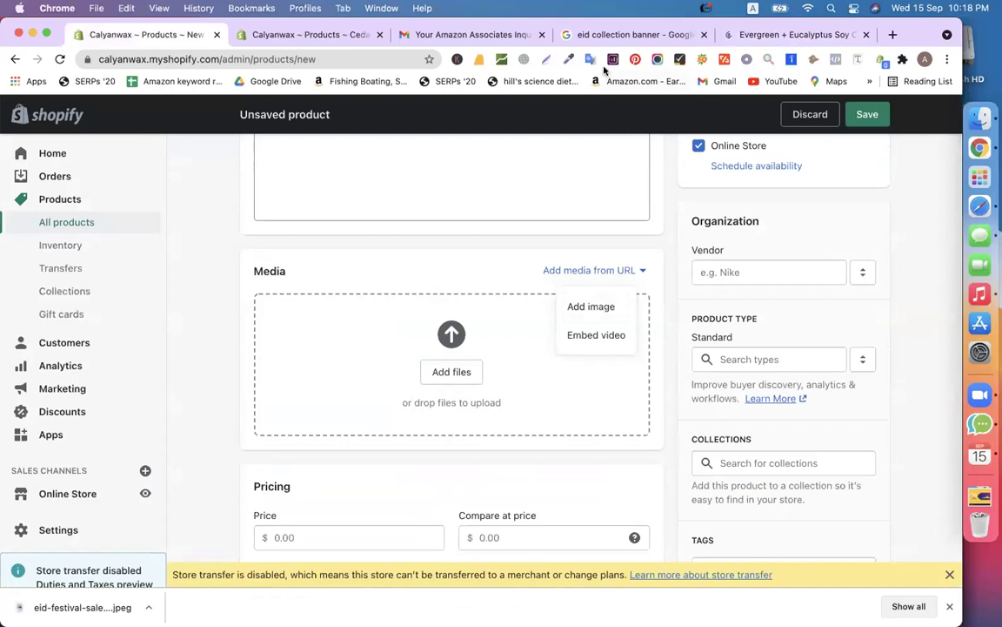
click(609, 306)
click(454, 349)
key(super+v)
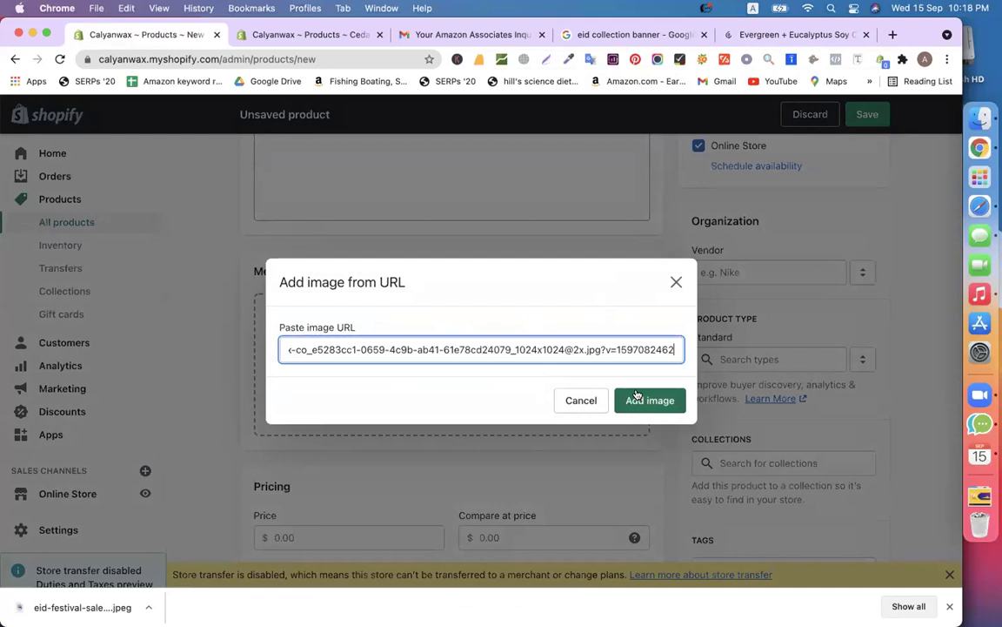
click(643, 400)
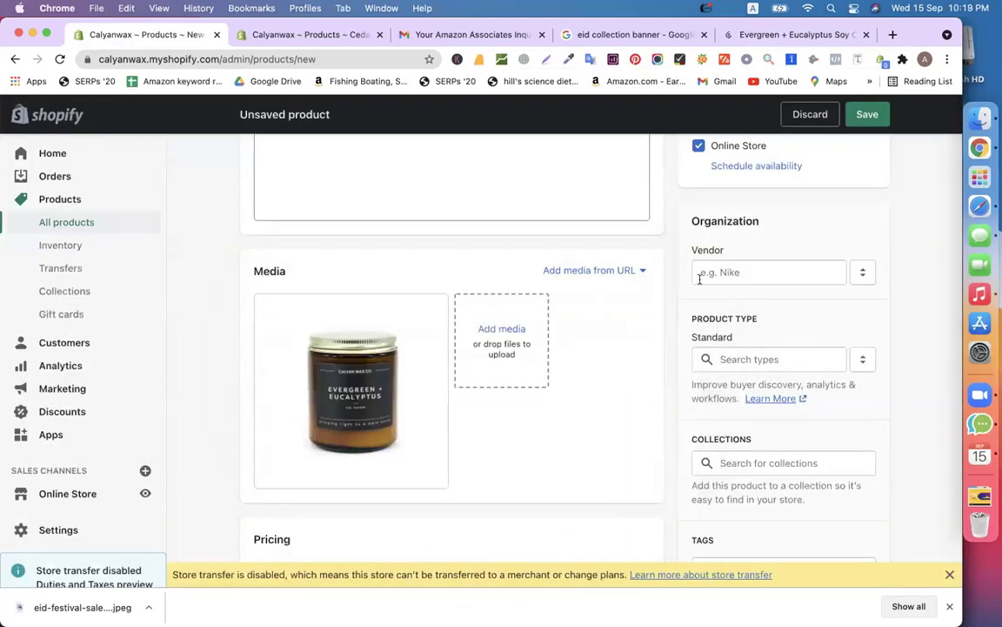
Step: Set the product type to wax and the price to 20.00
click(769, 353)
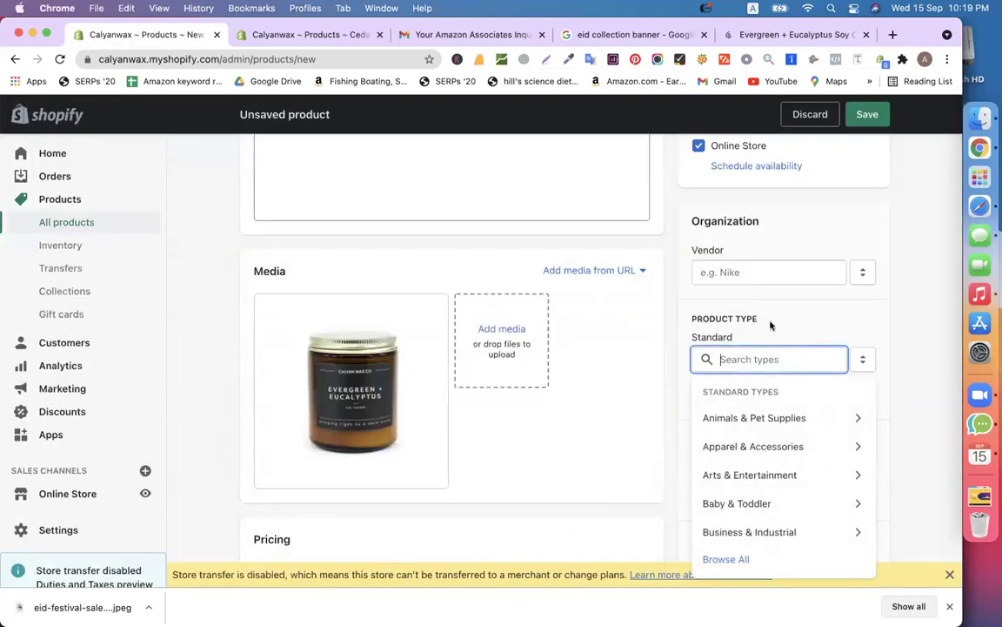
text(wax)
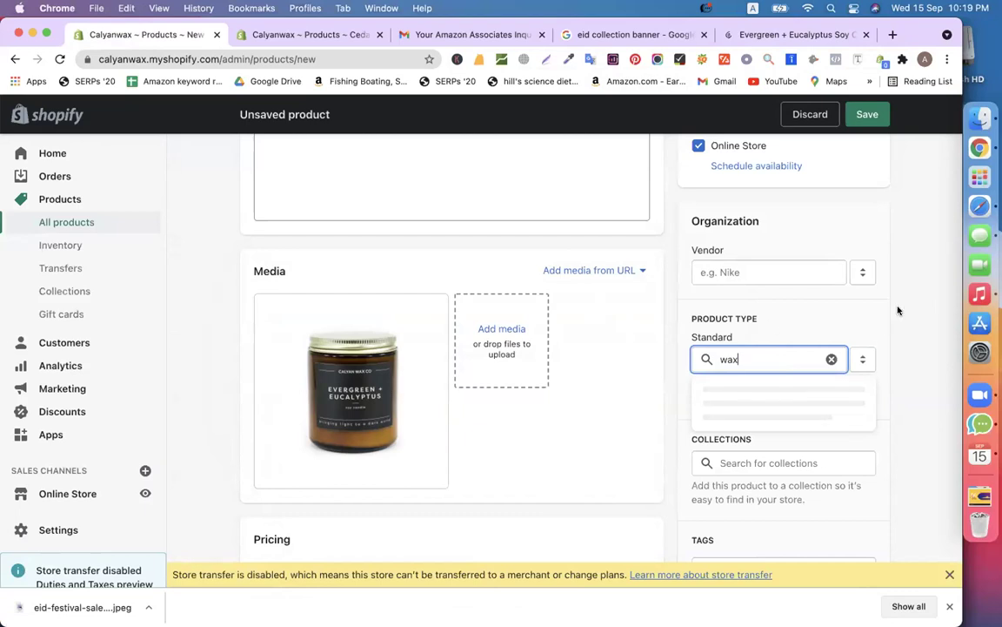
scroll(897, 373, down, 5)
click(361, 340)
click(753, 37)
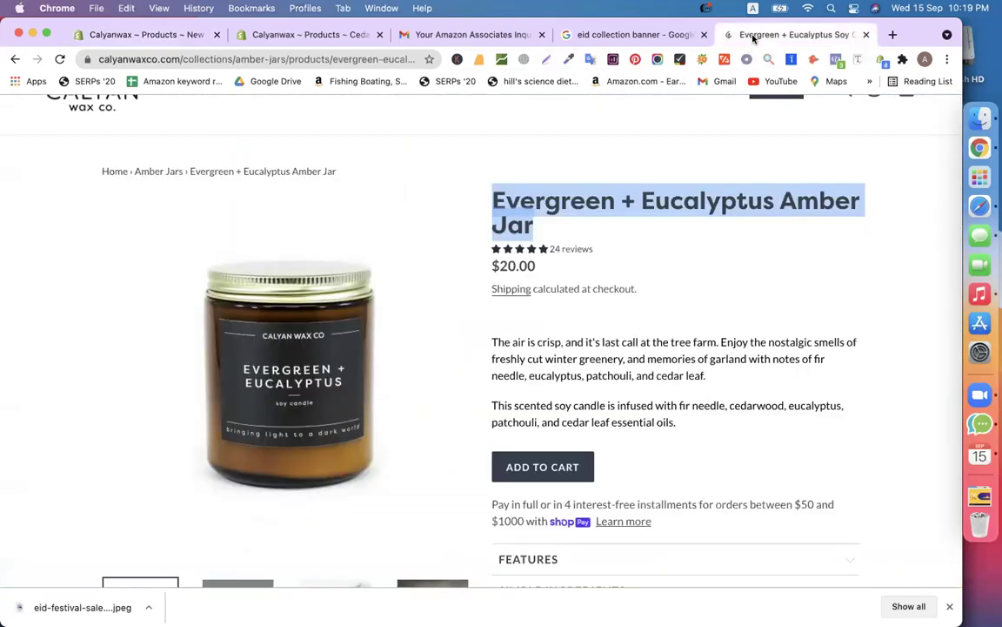
click(182, 36)
text(20)
scroll(458, 412, down, 3)
click(392, 392)
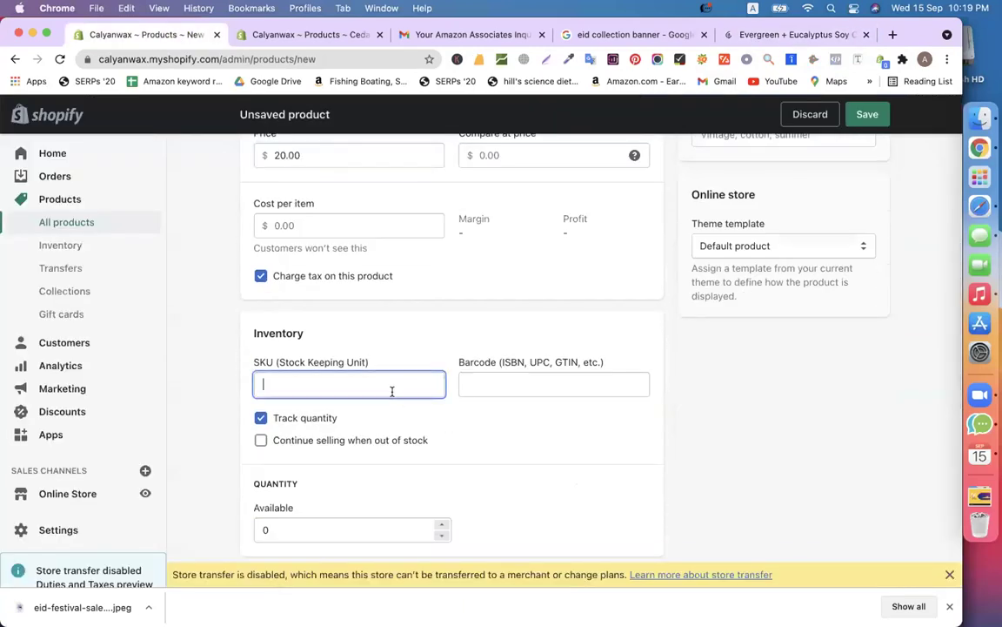
Step: Set the available quantity to 50 and save the product
click(348, 535)
text(50)
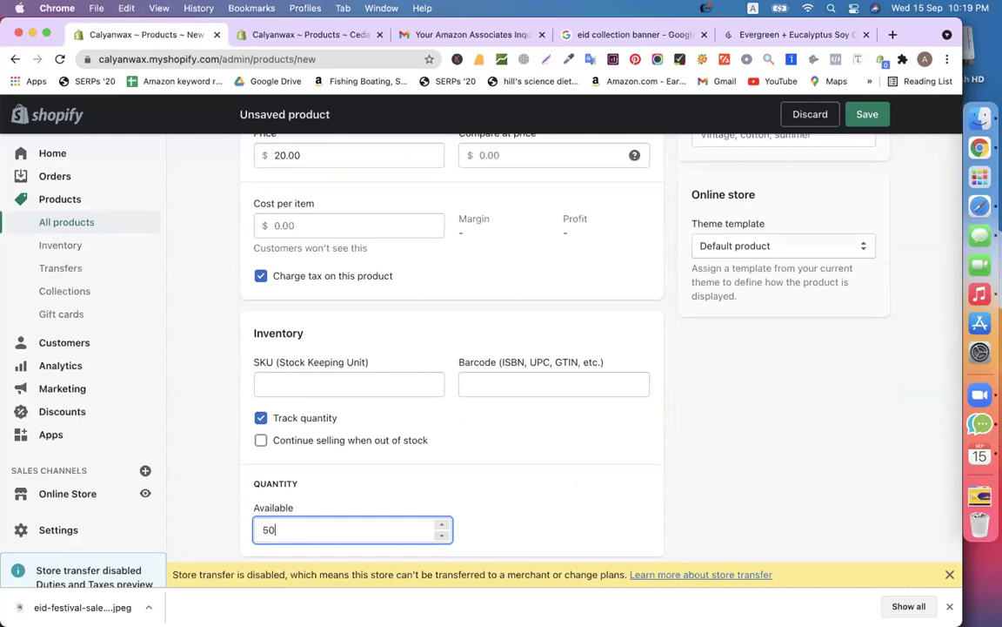
scroll(251, 514, down, 5)
click(860, 114)
Step: Copy both description paragraphs from the store page into the product description and save
click(790, 35)
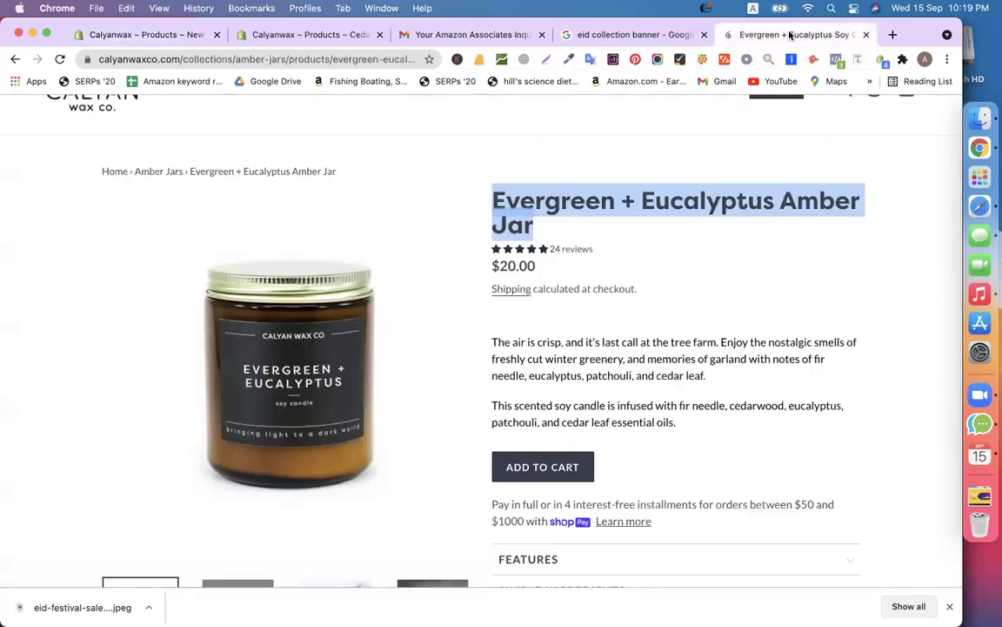
drag(488, 336, 683, 428)
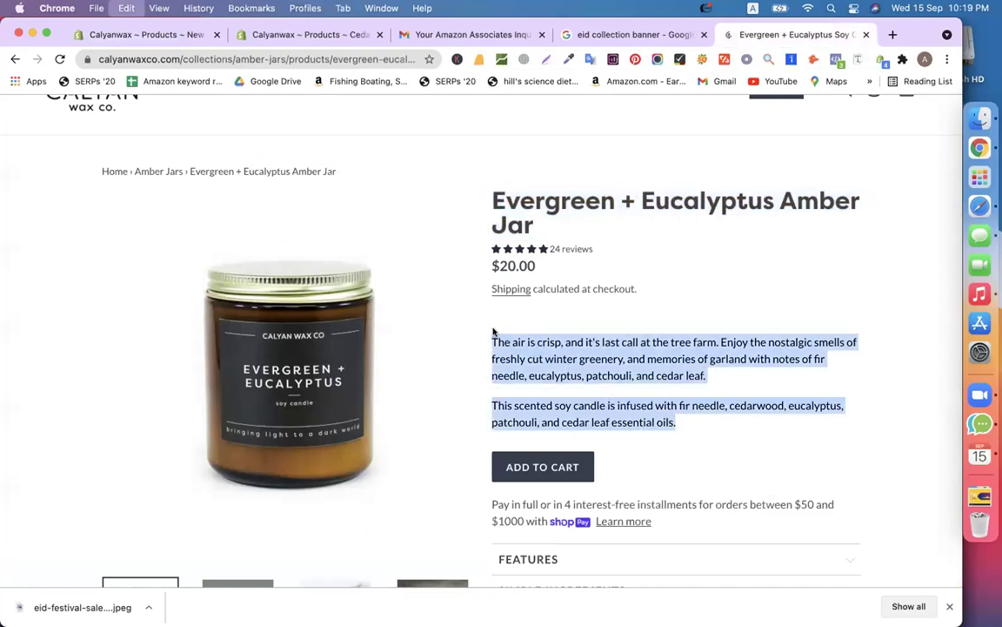
click(135, 35)
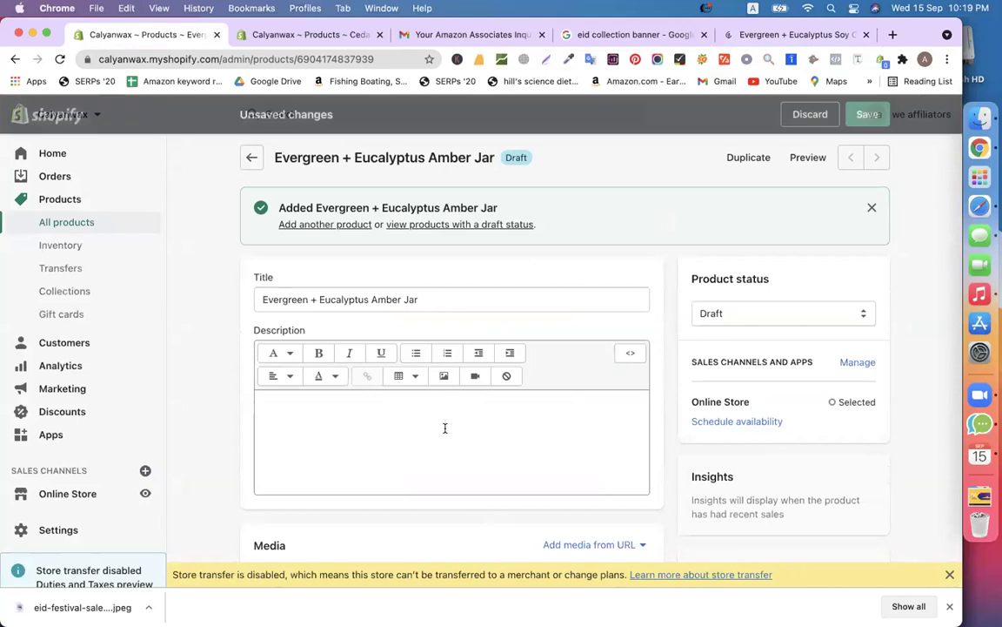
click(433, 428)
key(super+v)
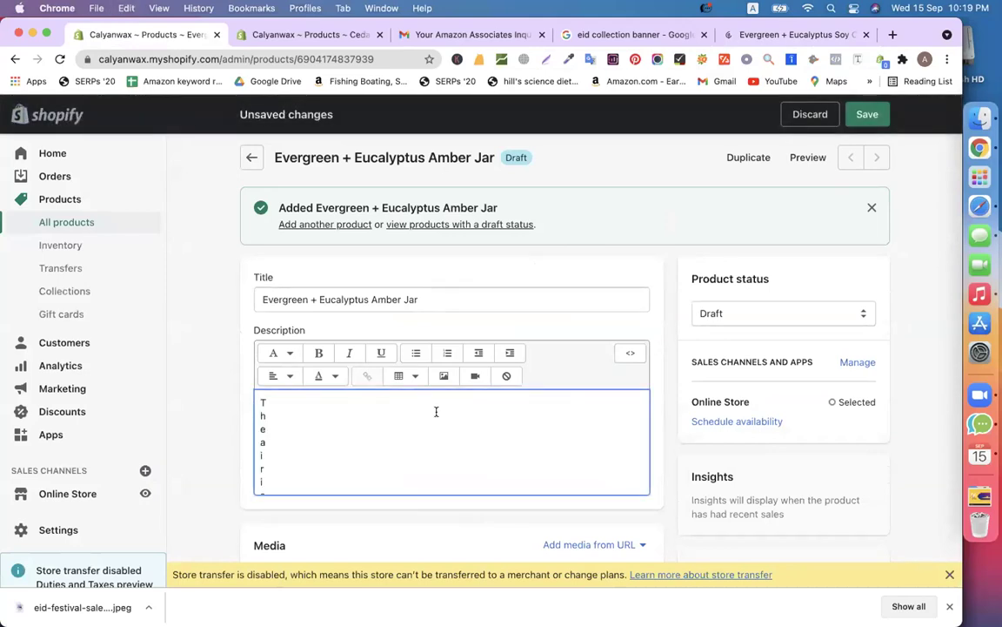
key(super+a)
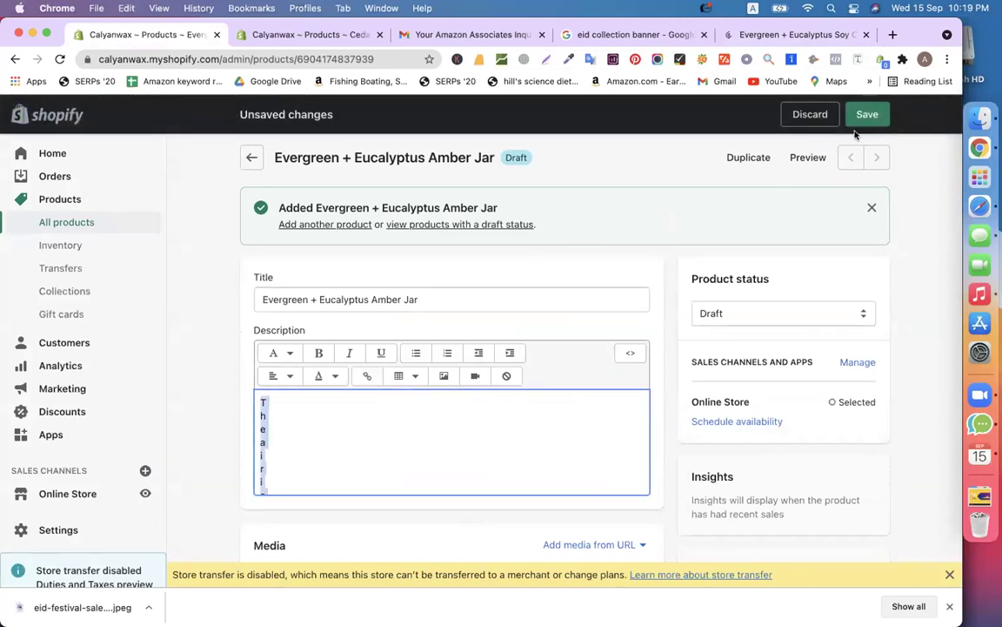
click(864, 115)
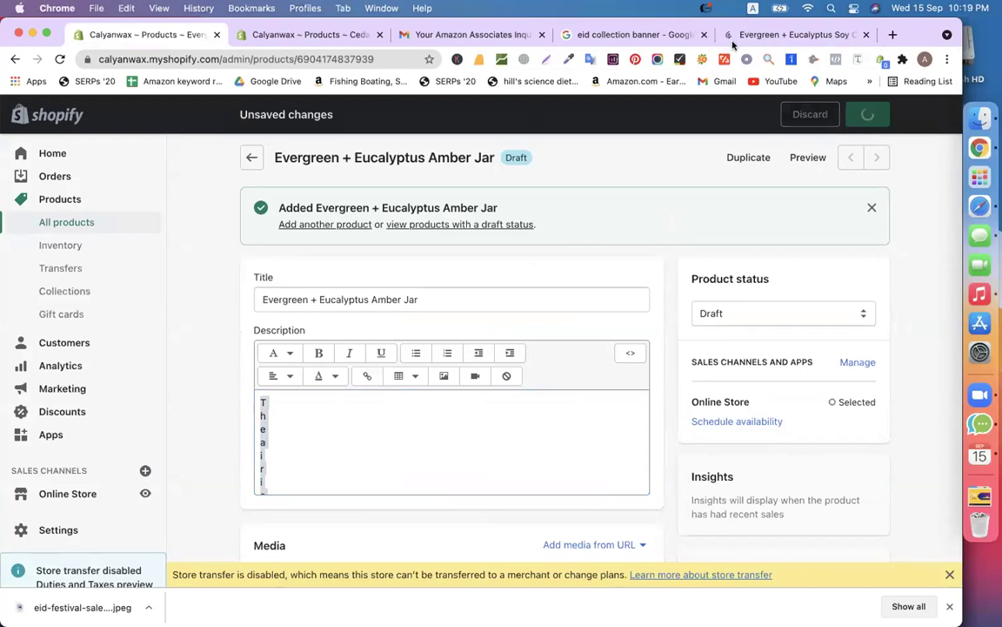
click(753, 36)
Step: Open the Cedar + Tobacco Amber Jar page from Amber Jars, select its title, and return to All products
click(15, 58)
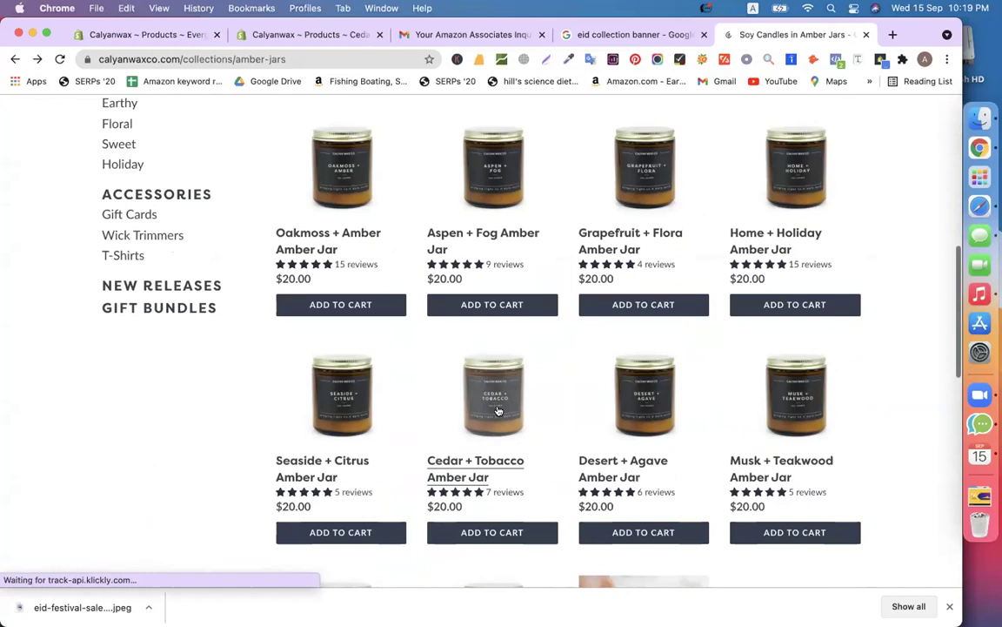
click(544, 353)
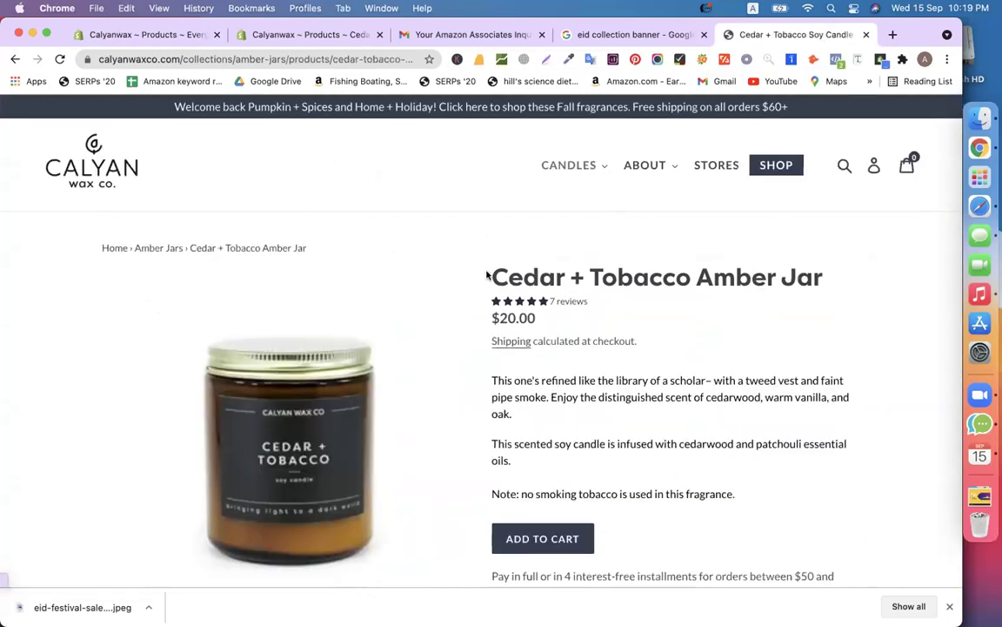
drag(488, 276, 849, 290)
key(super+c)
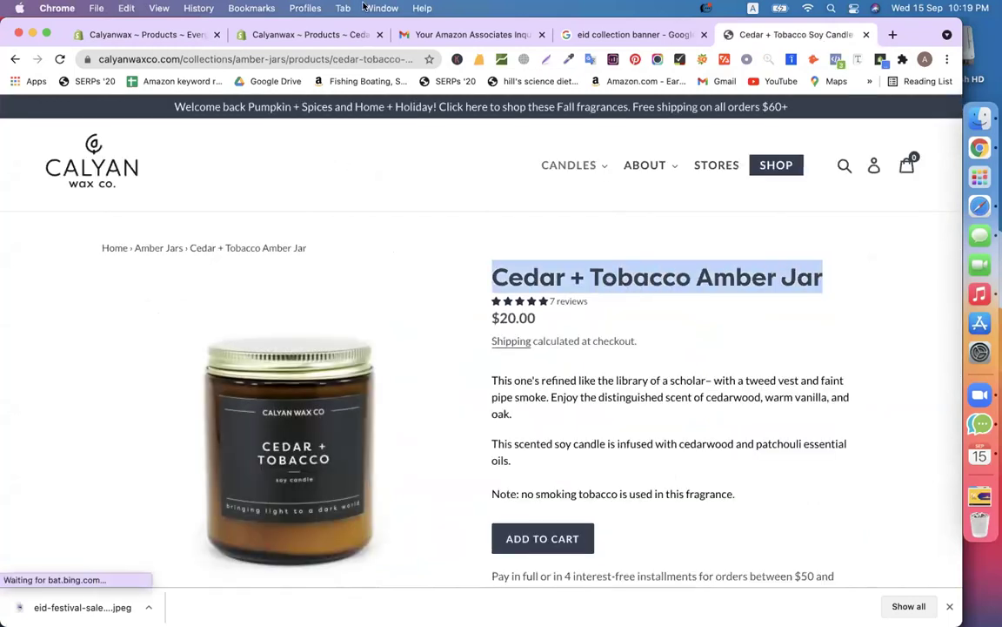
click(110, 36)
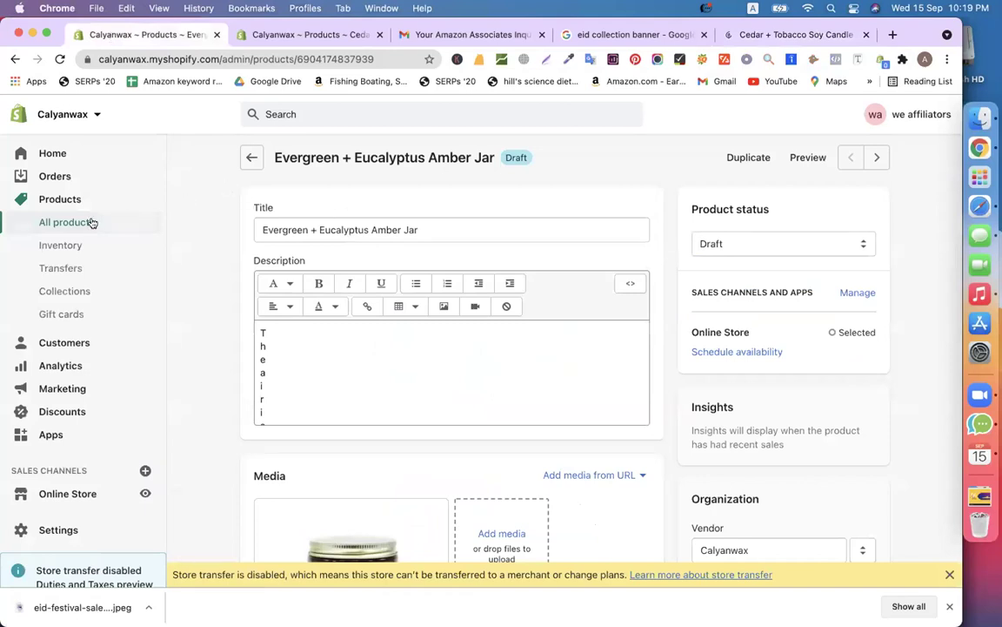
click(91, 222)
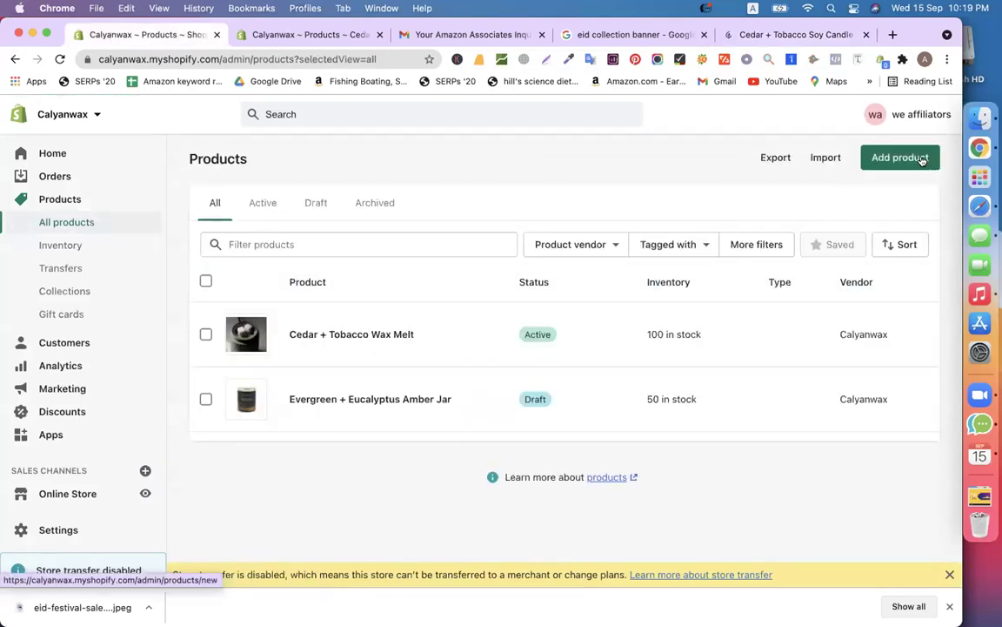
Step: Start a new product titled 'Cedar + Tobacco Amber Jar'
click(920, 159)
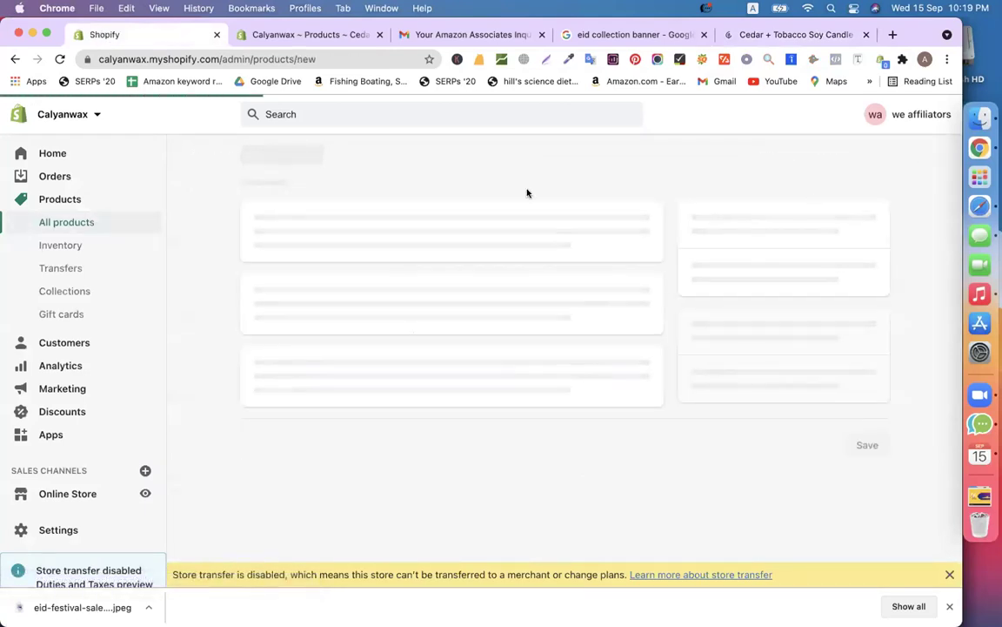
click(397, 228)
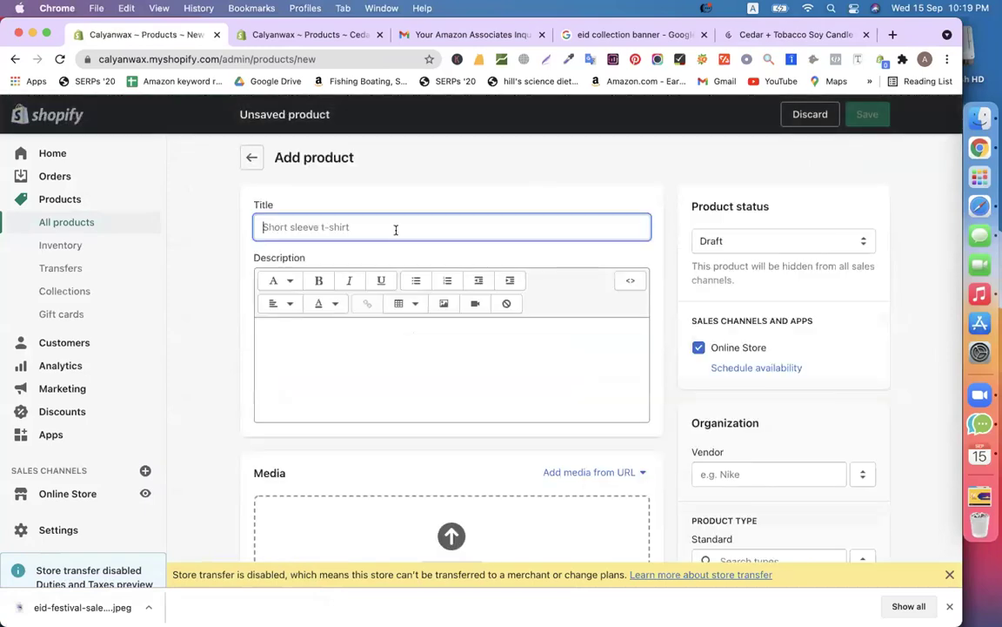
key(super+v)
Step: Add the Cedar + Tobacco candle photo to the product using its copied image URL
click(774, 39)
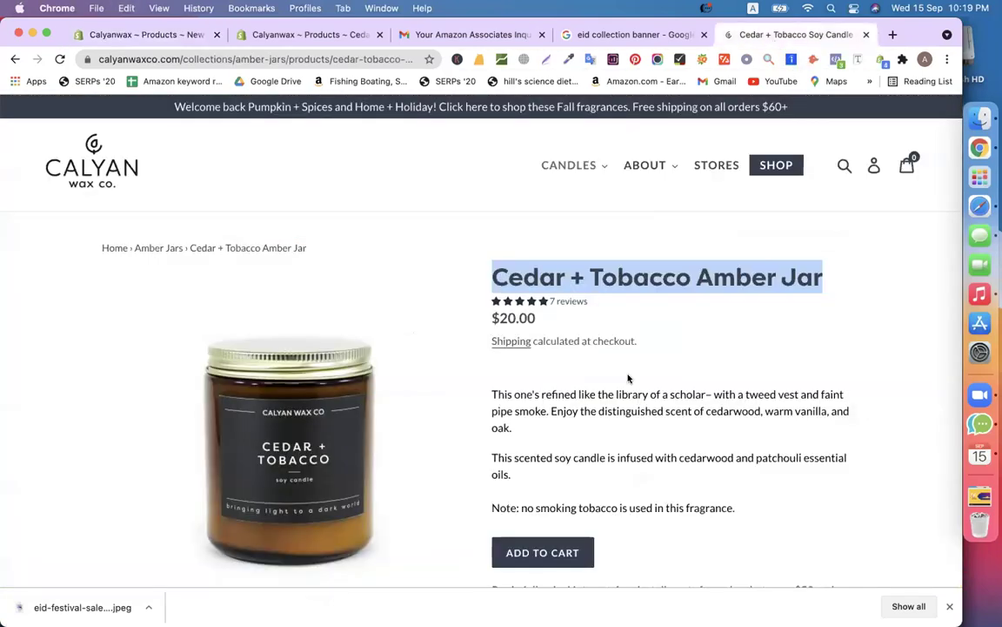
scroll(628, 378, down, 2)
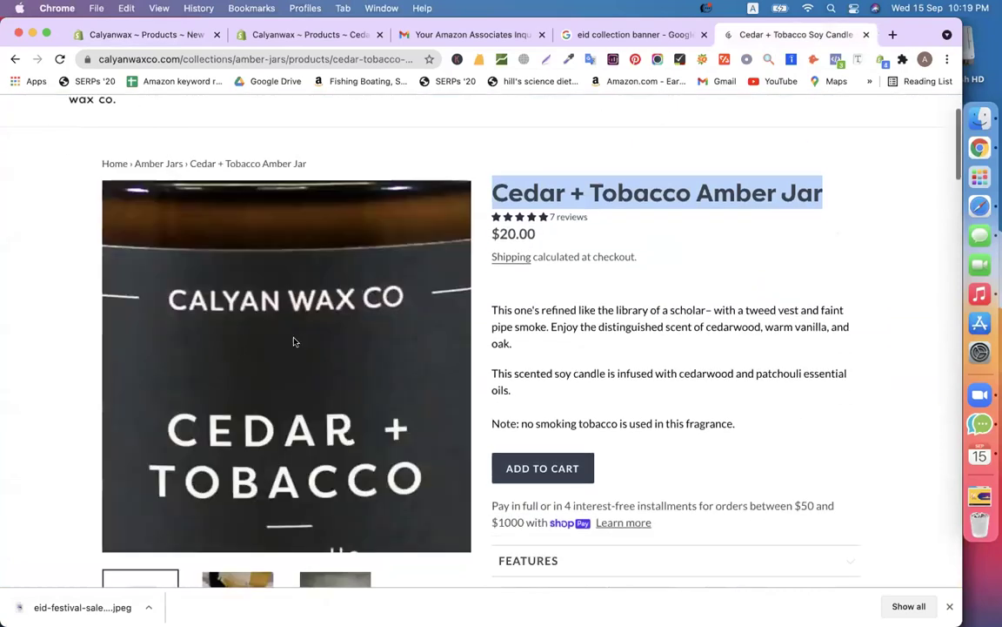
right_click(296, 339)
click(380, 395)
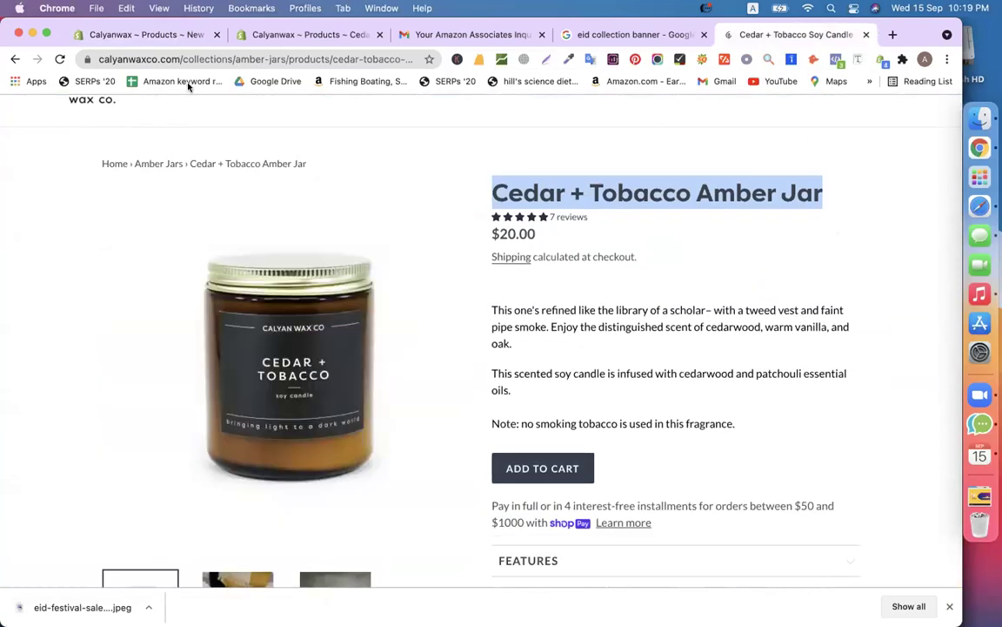
click(146, 35)
scroll(669, 387, down, 5)
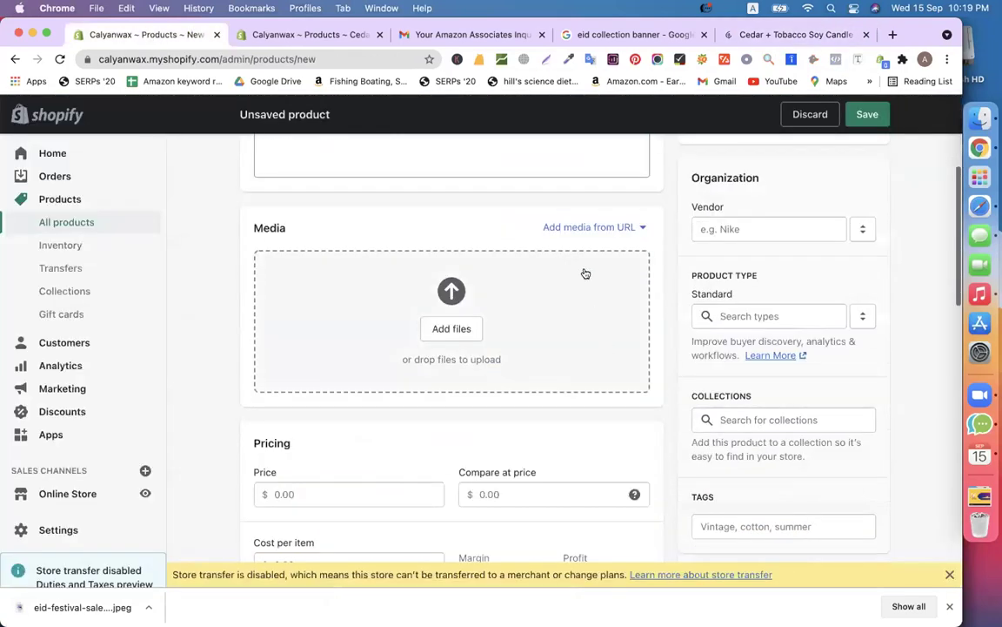
click(591, 226)
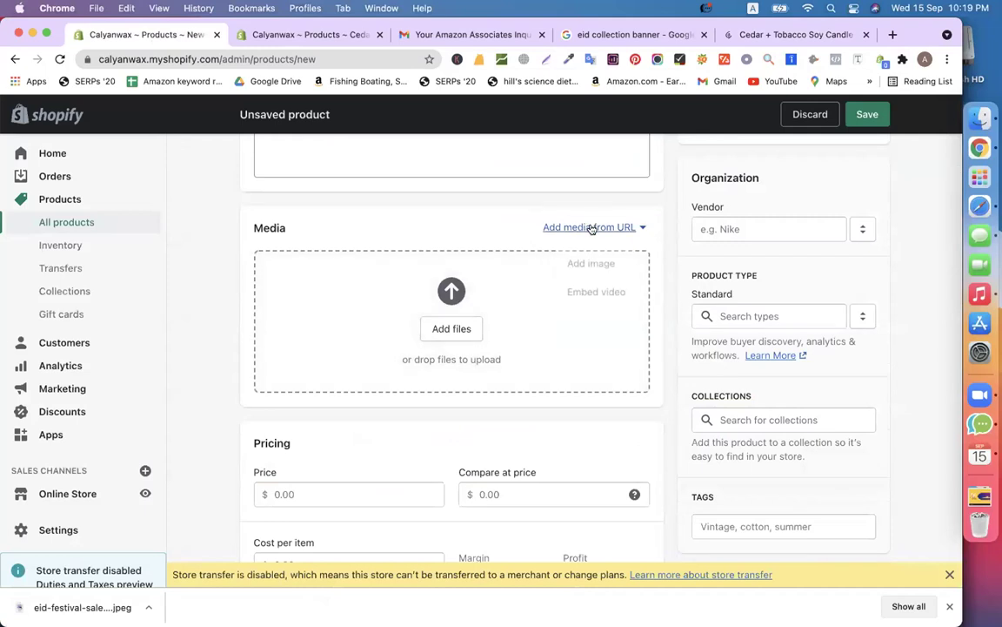
click(590, 262)
key(super+v)
click(650, 400)
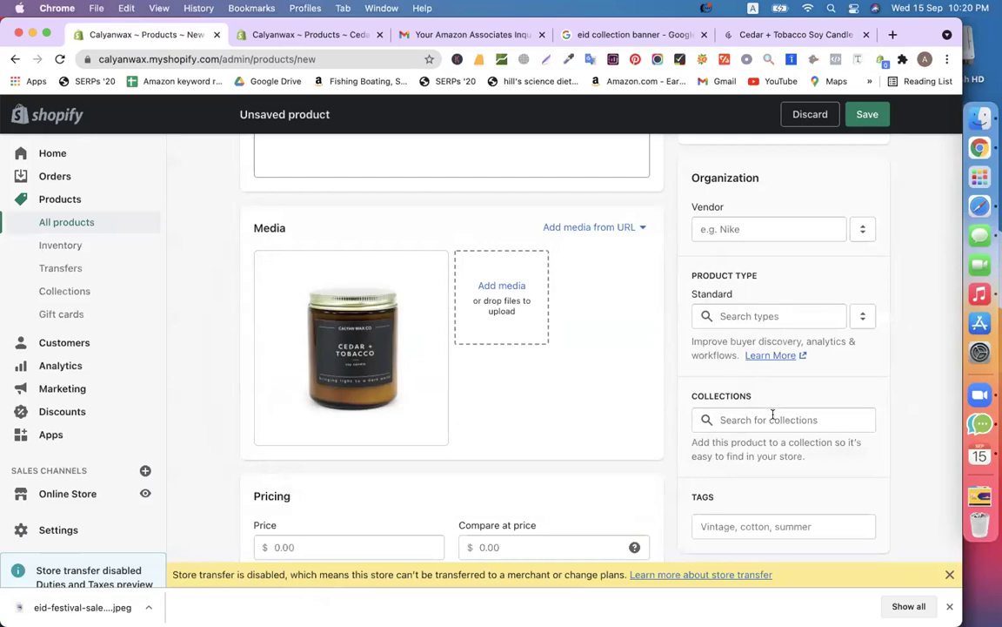
Step: Set the product type to wax
click(751, 317)
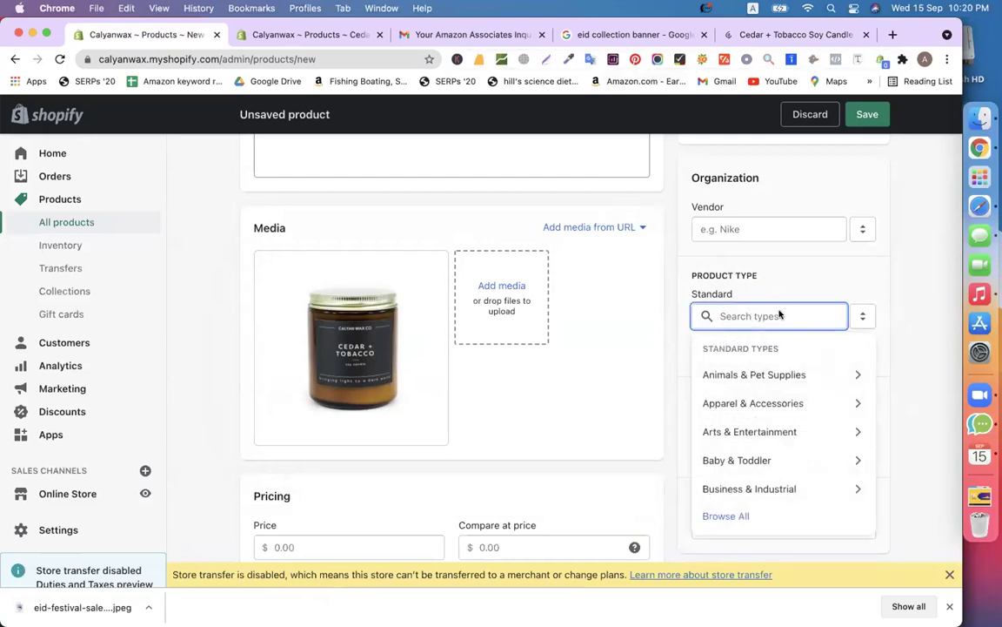
text(wax)
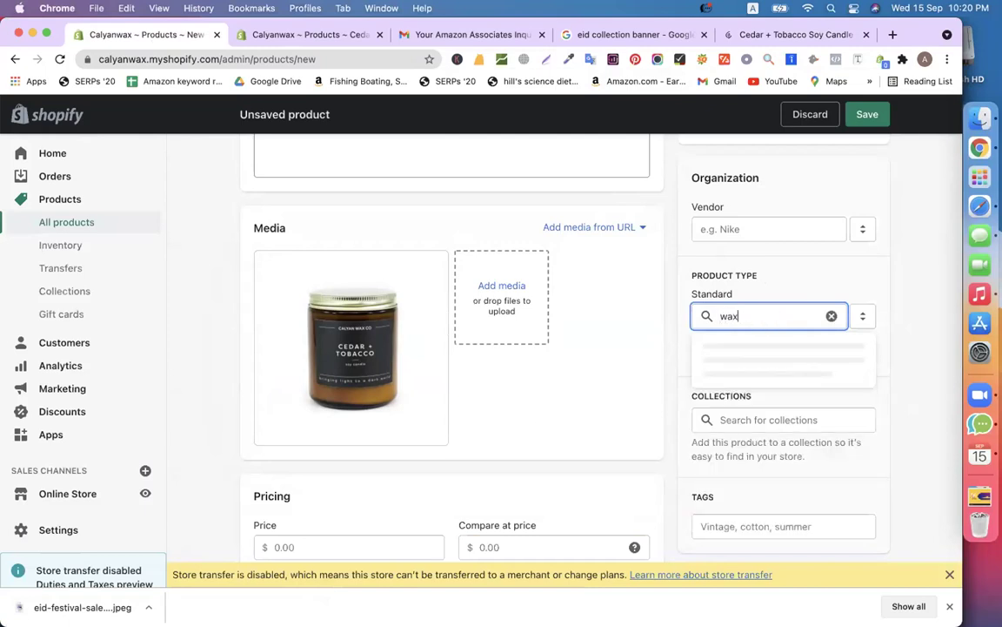
click(876, 290)
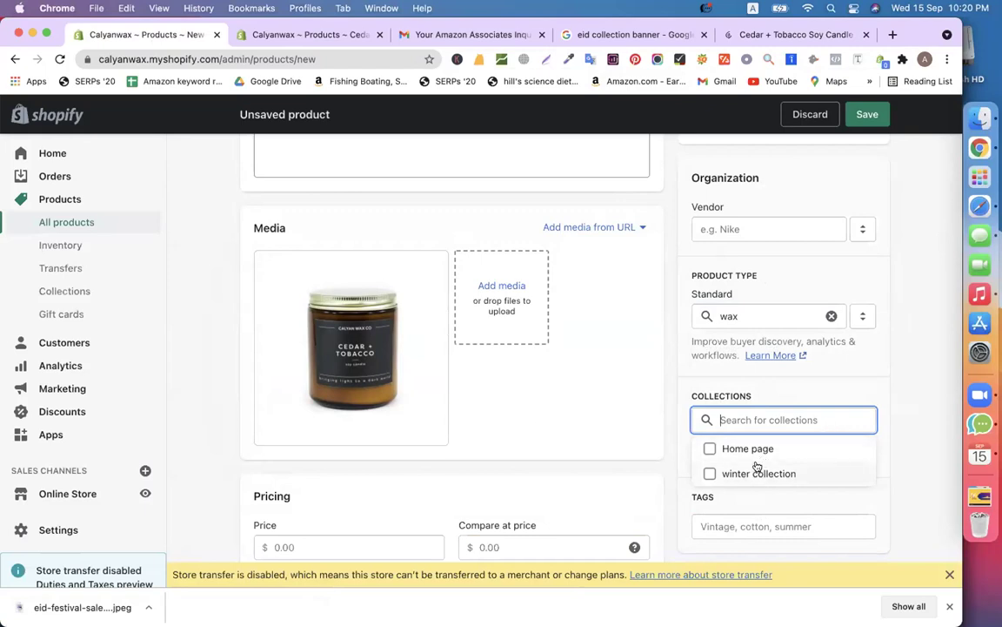
click(909, 387)
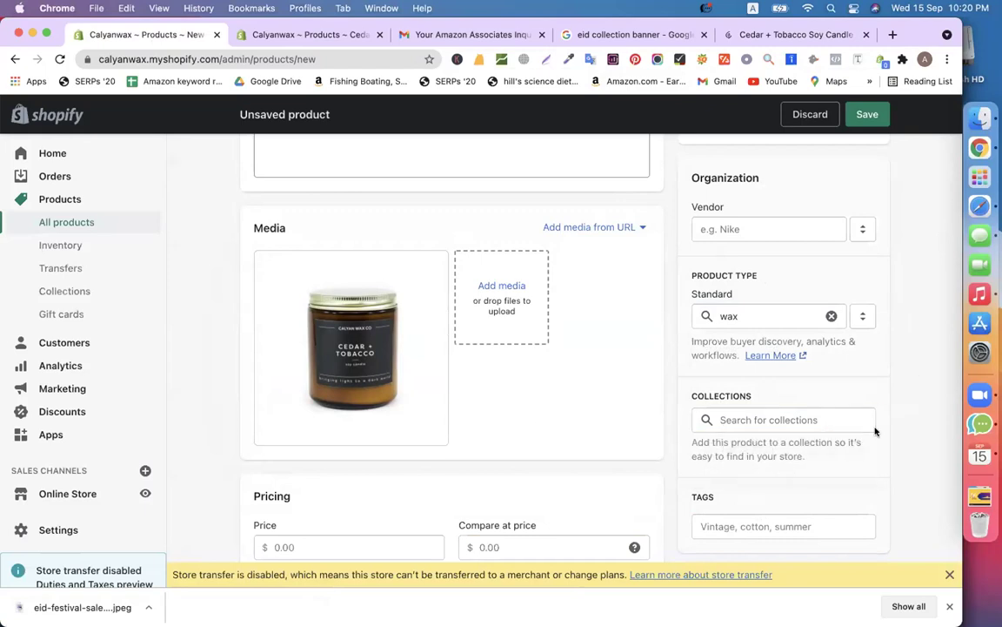
Step: Set the price to 15 and available stock to 20, then save the product
scroll(876, 431, down, 3)
click(329, 289)
text(15)
scroll(465, 430, down, 2)
scroll(379, 399, down, 2)
click(319, 326)
text(20)
scroll(810, 217, up, 10)
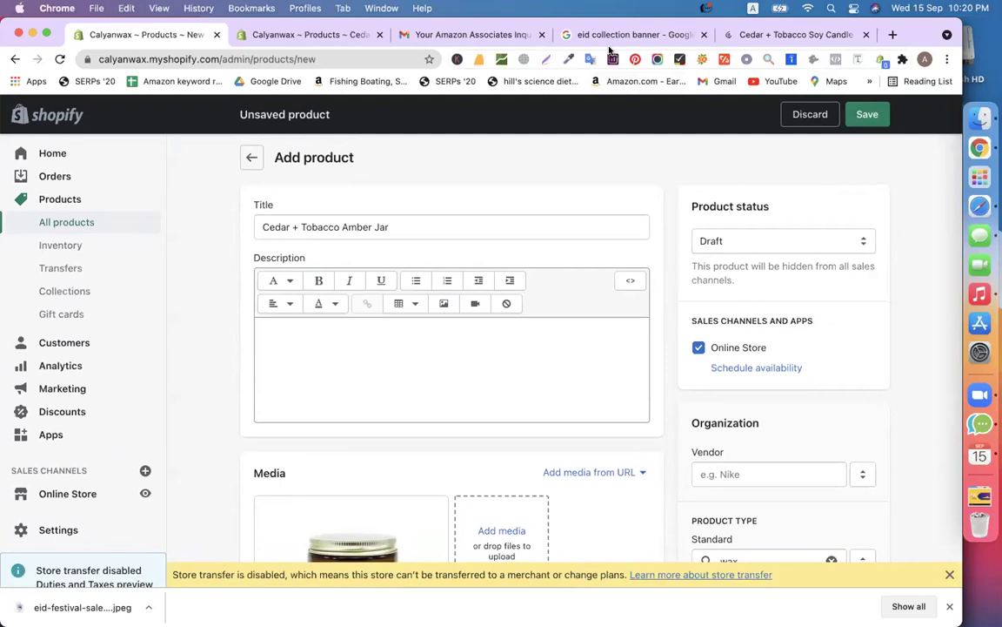
click(870, 114)
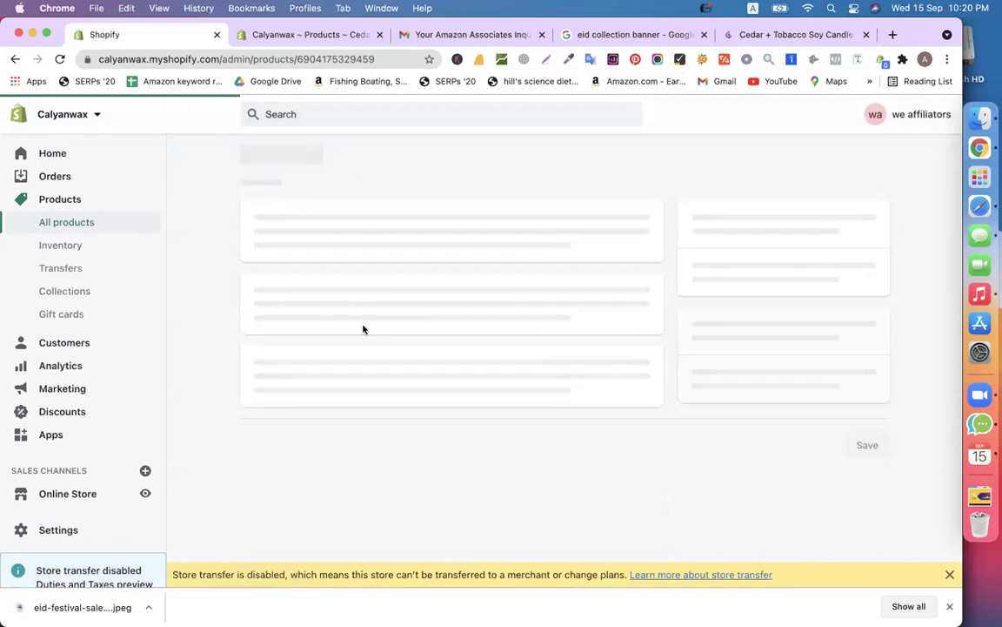
click(66, 289)
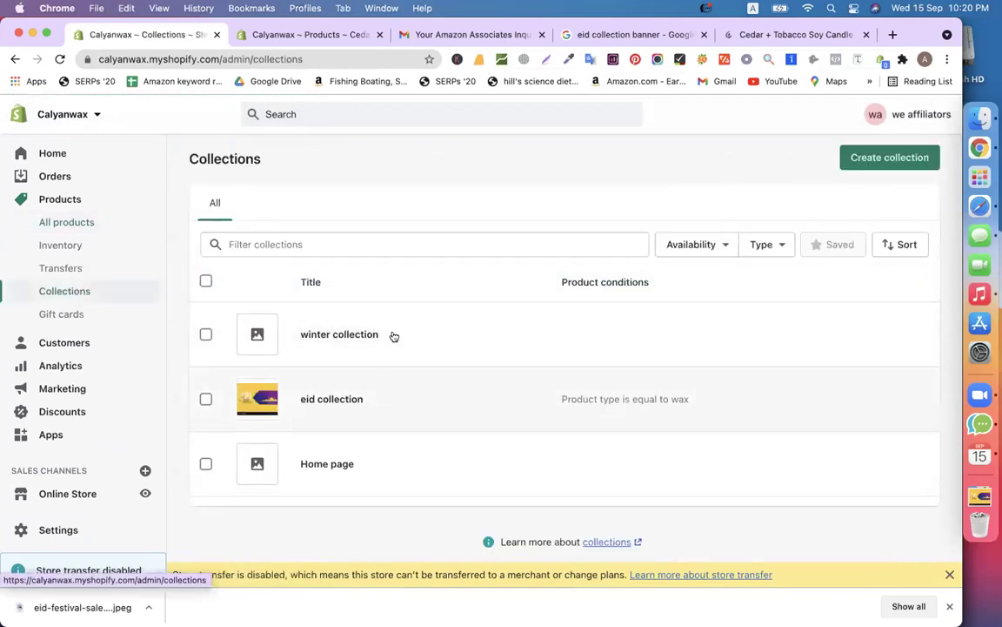
Step: Create a new collection titled 'wax collection' and choose a desktop screenshot as its image
click(891, 159)
click(337, 224)
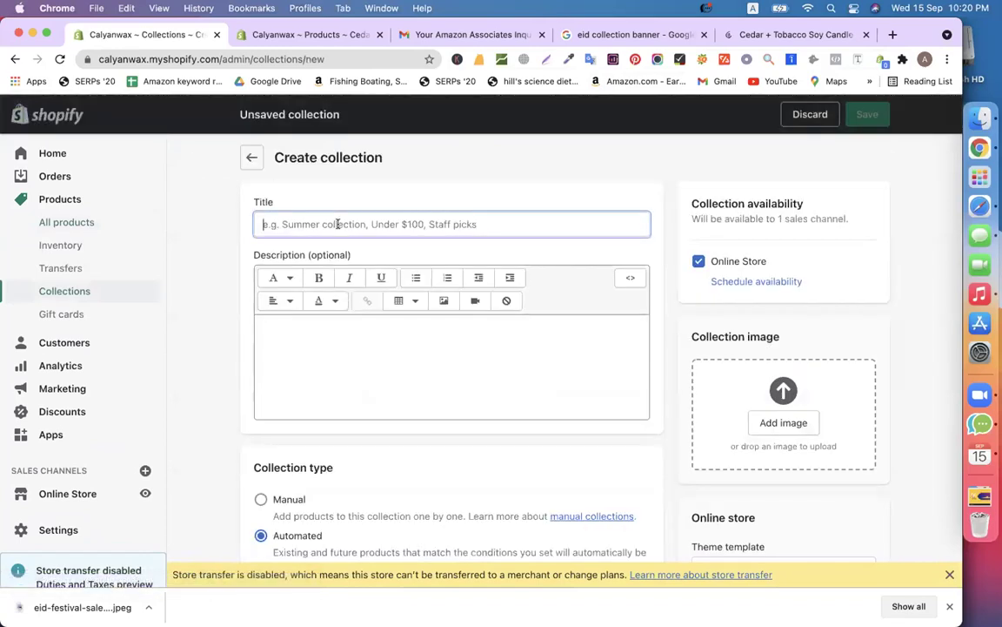
text(wax collection)
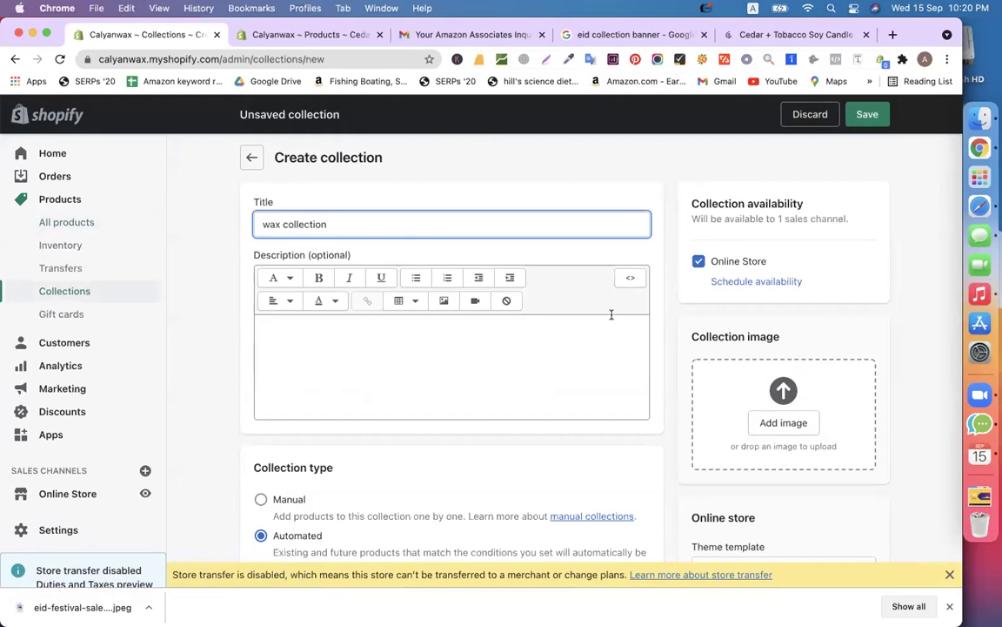
scroll(611, 314, down, 3)
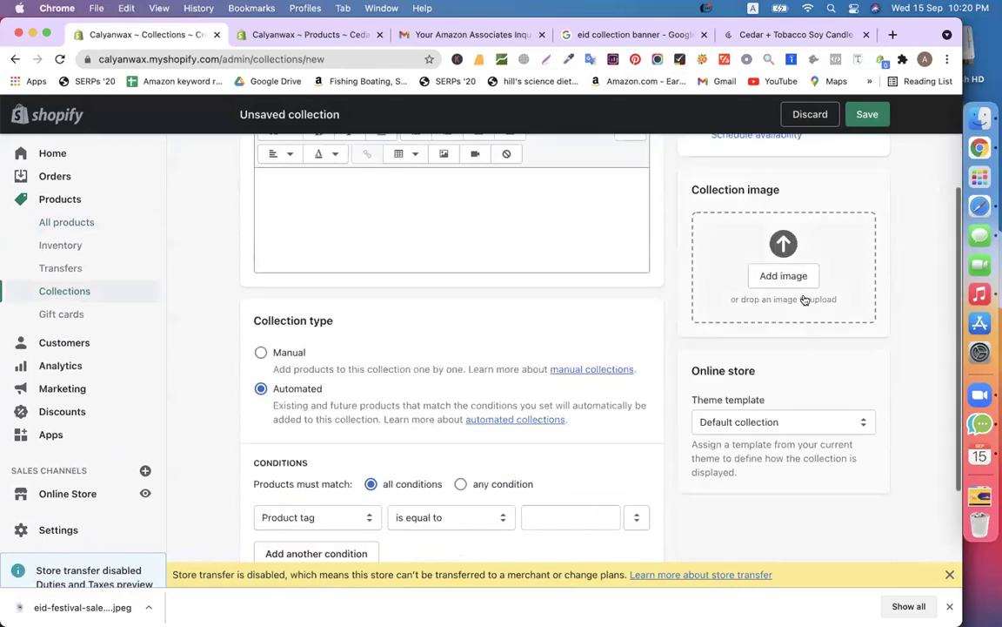
click(784, 276)
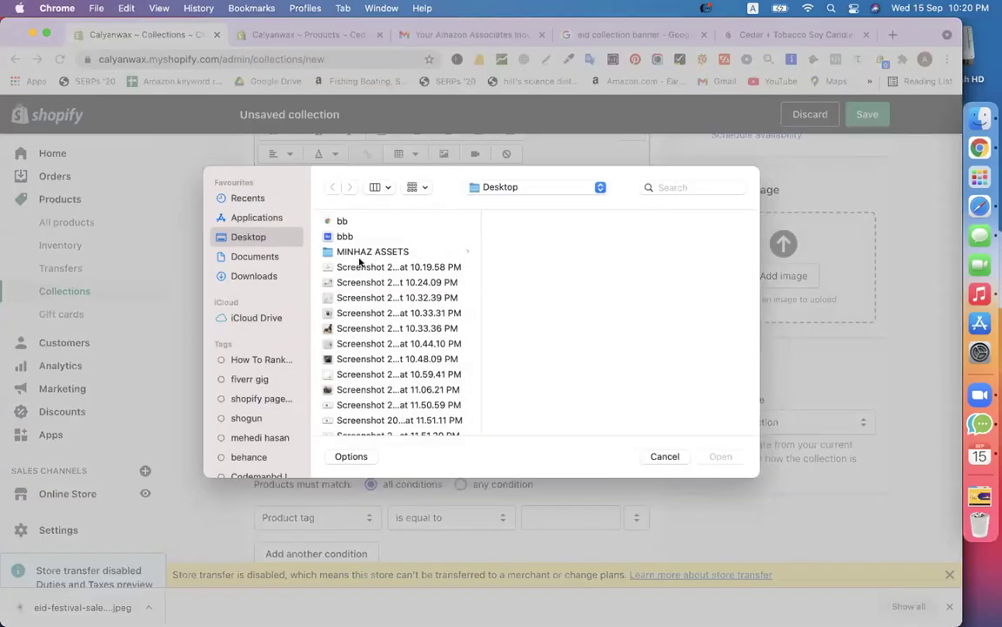
click(383, 358)
scroll(374, 365, down, 5)
double_click(394, 406)
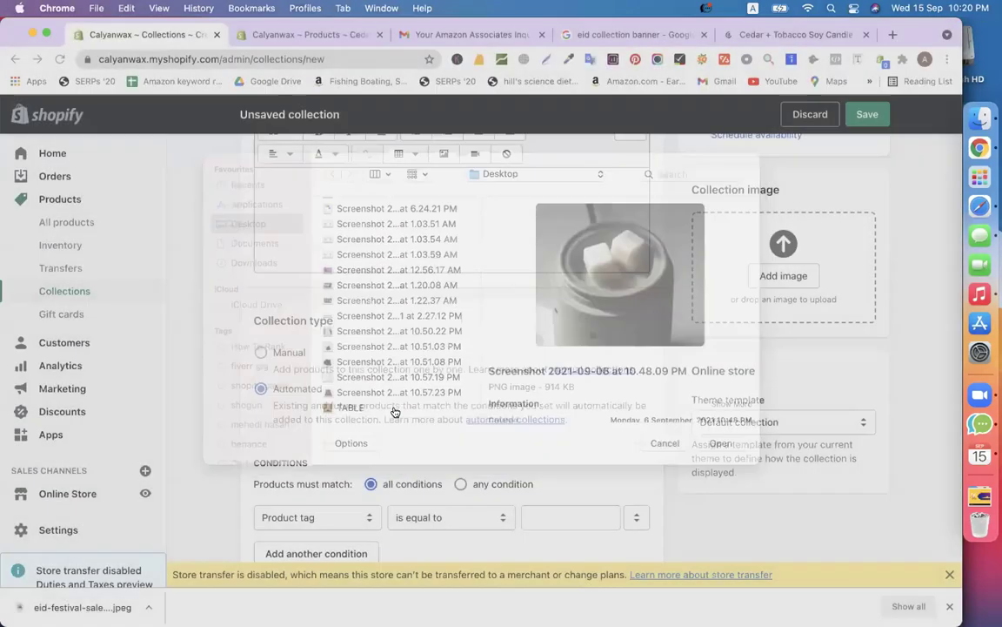
scroll(466, 299, down, 3)
Step: Make it a Manual collection and save it
click(261, 221)
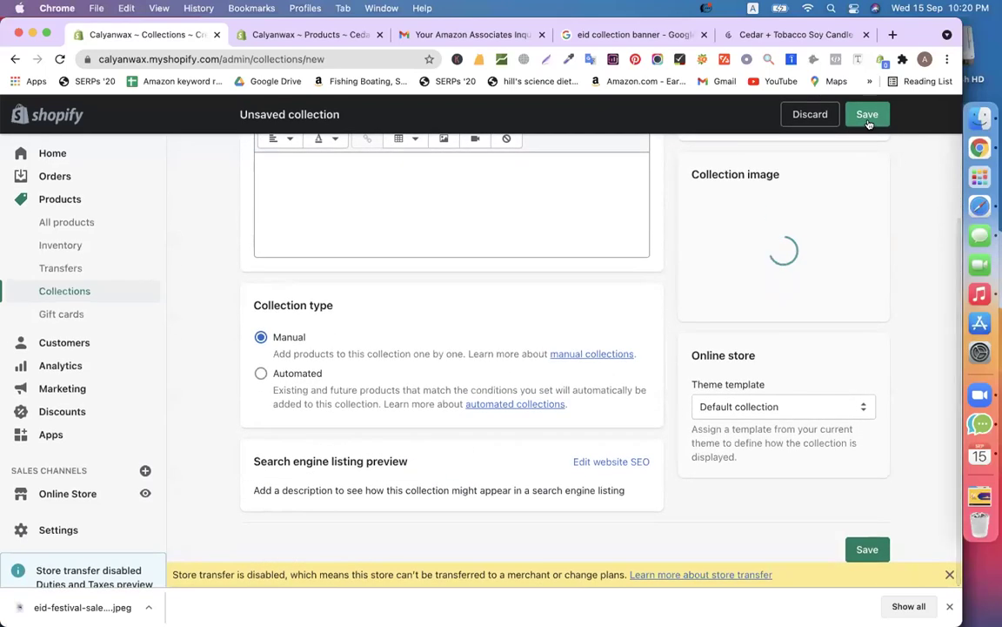
scroll(524, 264, up, 2)
click(874, 116)
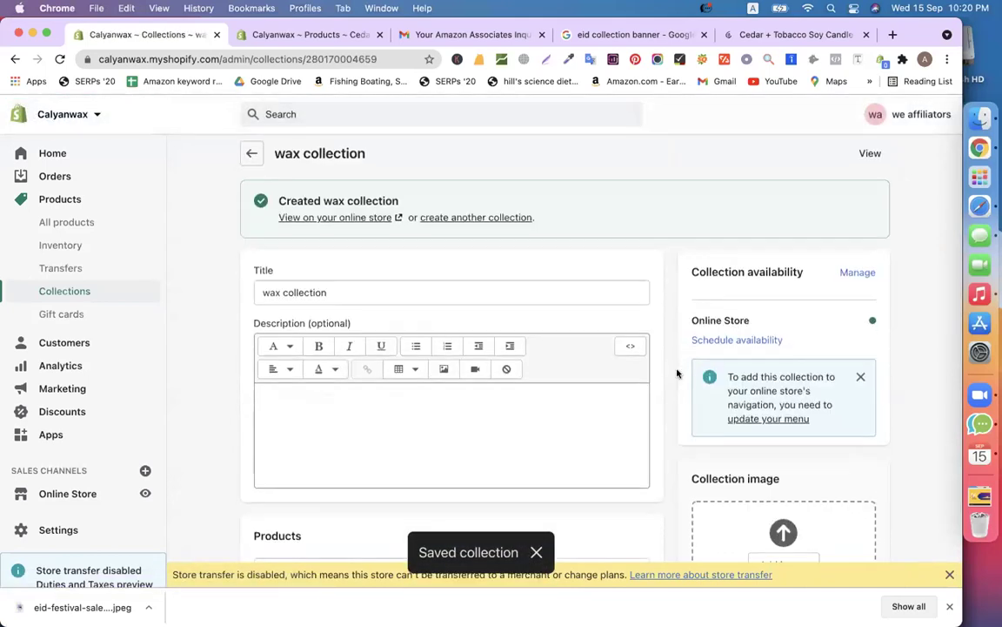
scroll(678, 373, down, 2)
Step: Upload the desktop wax screenshot as the collection image, then switch to the Cedar + Tobacco page
click(721, 483)
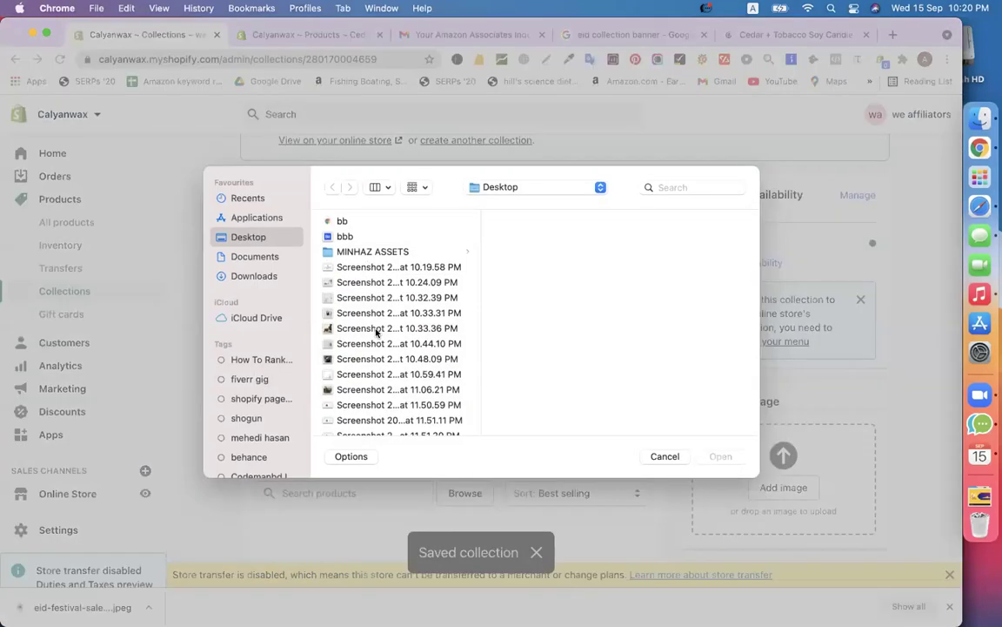
scroll(365, 296, down, 3)
click(336, 258)
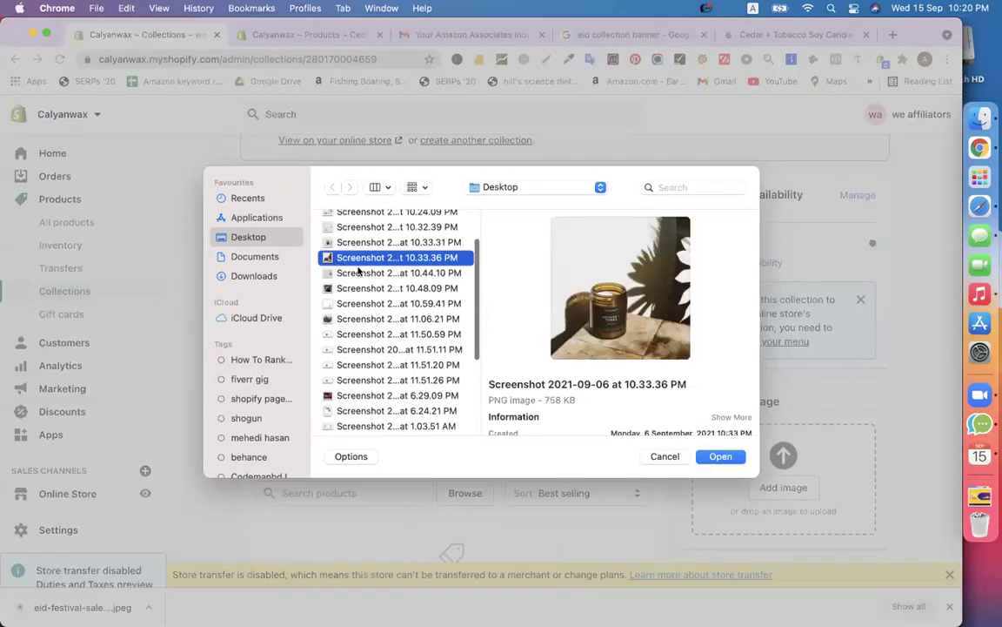
double_click(342, 288)
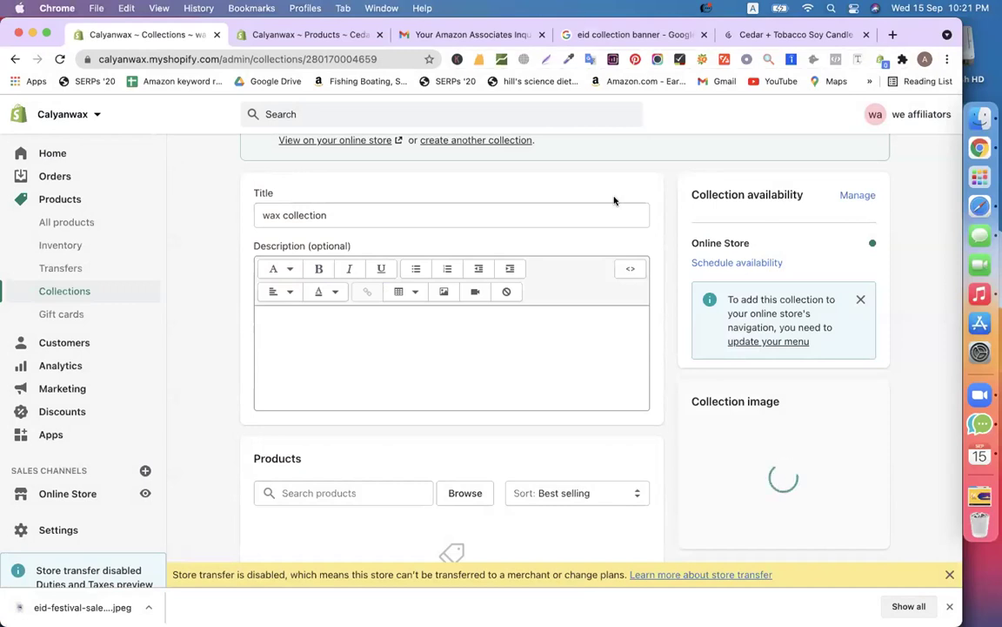
scroll(614, 198, down, 5)
click(768, 35)
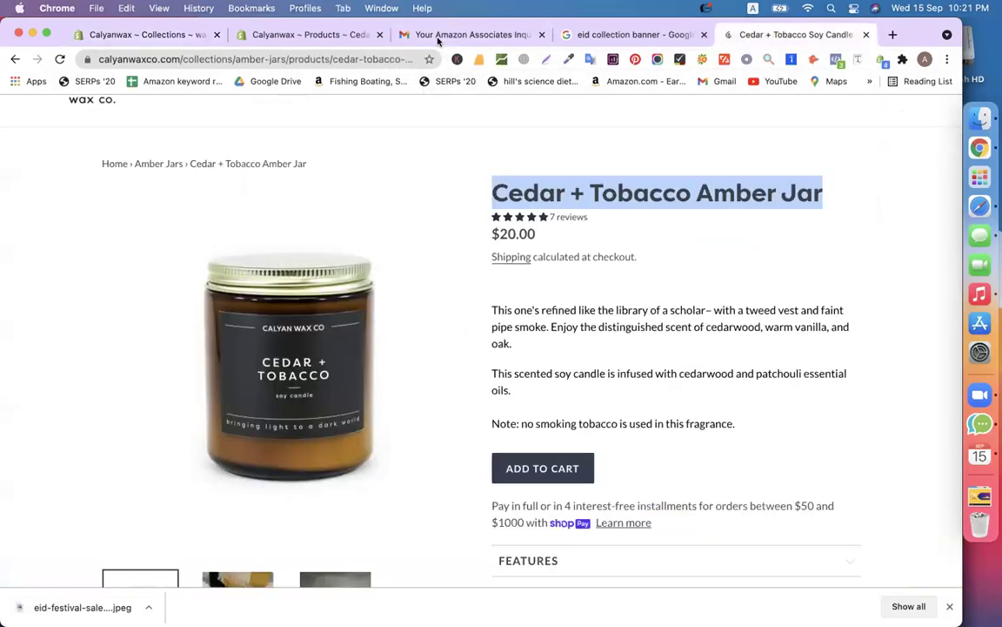
Step: Capture a Cmd+Shift+5 screenshot framed around the Cedar + Tobacco Amber Jar photo
key(super+shift+5)
drag(228, 52, 436, 314)
drag(527, 396, 235, 296)
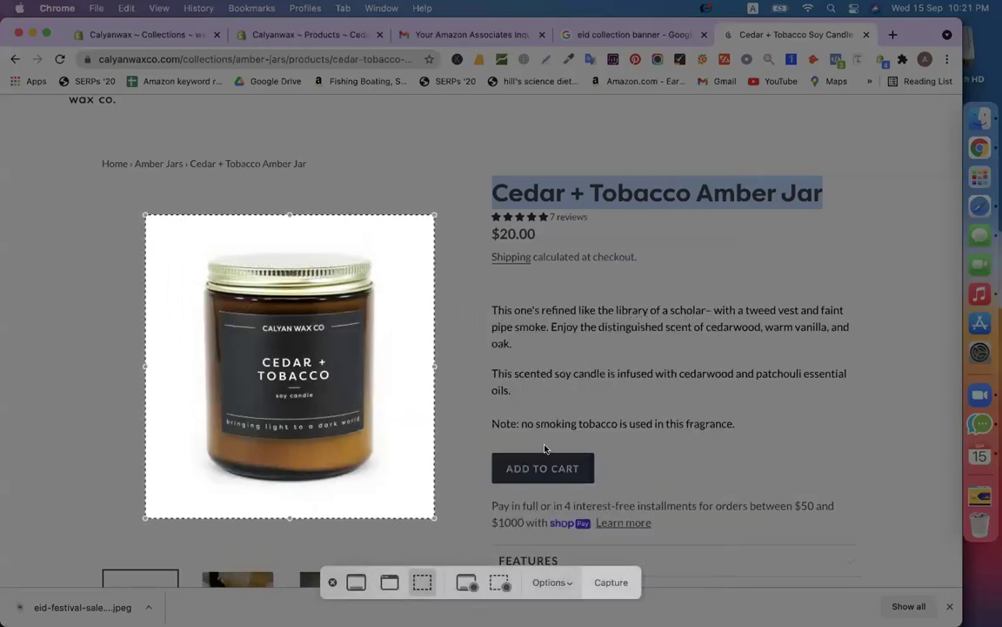
click(612, 581)
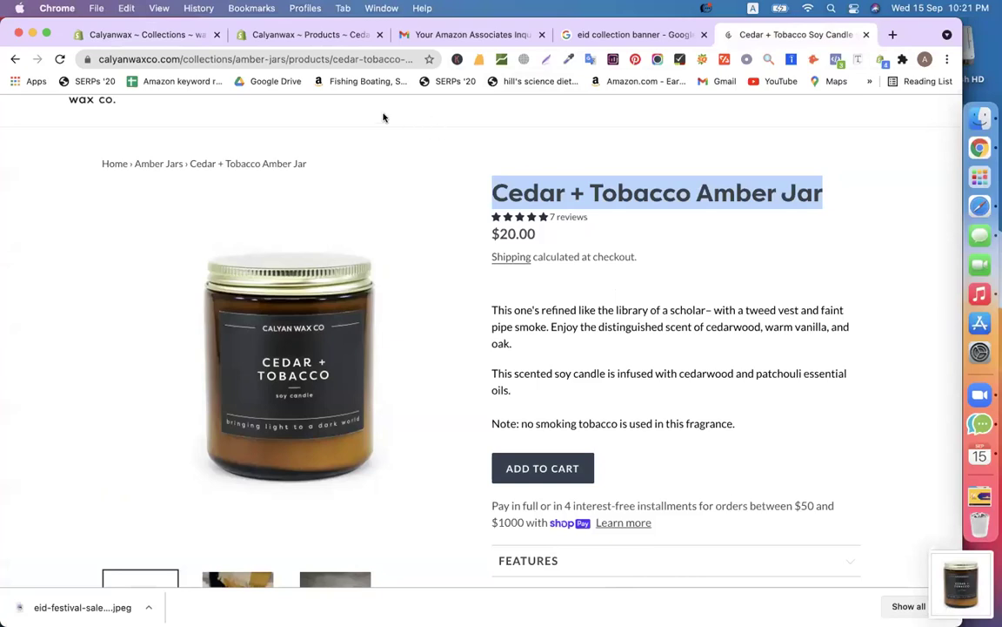
Step: Add Cedar + Tobacco Amber Jar, Cedar + Tobacco Wax Melt and Evergreen + Eucalyptus Amber Jar to the collection and save
click(475, 35)
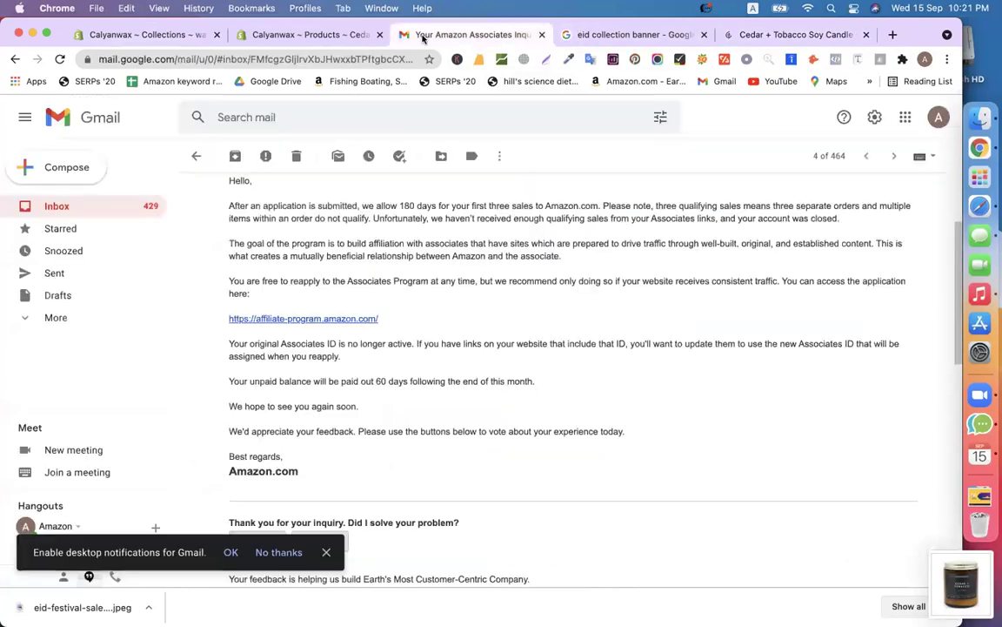
click(195, 32)
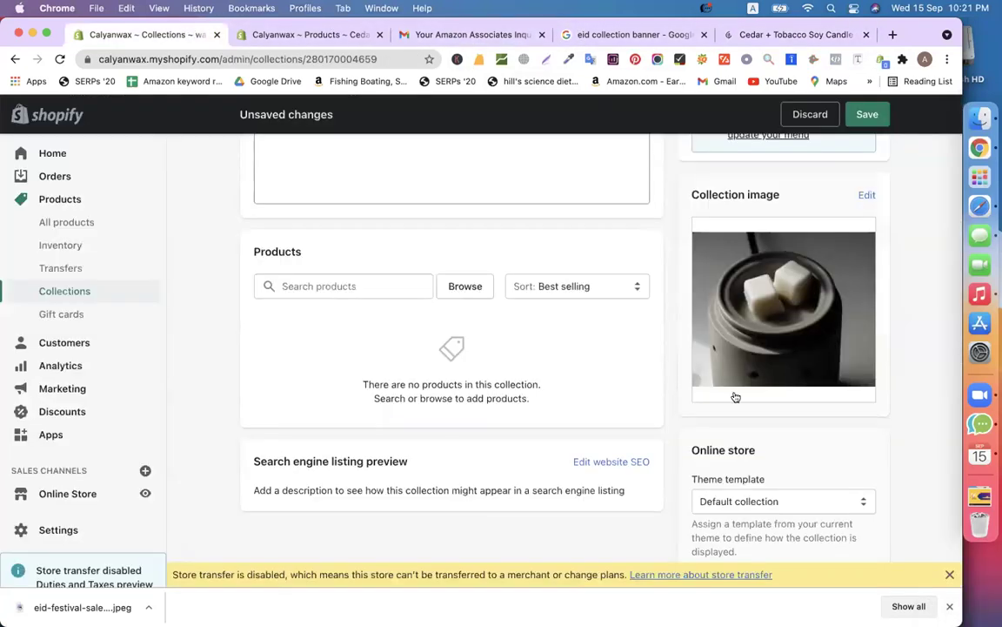
click(466, 287)
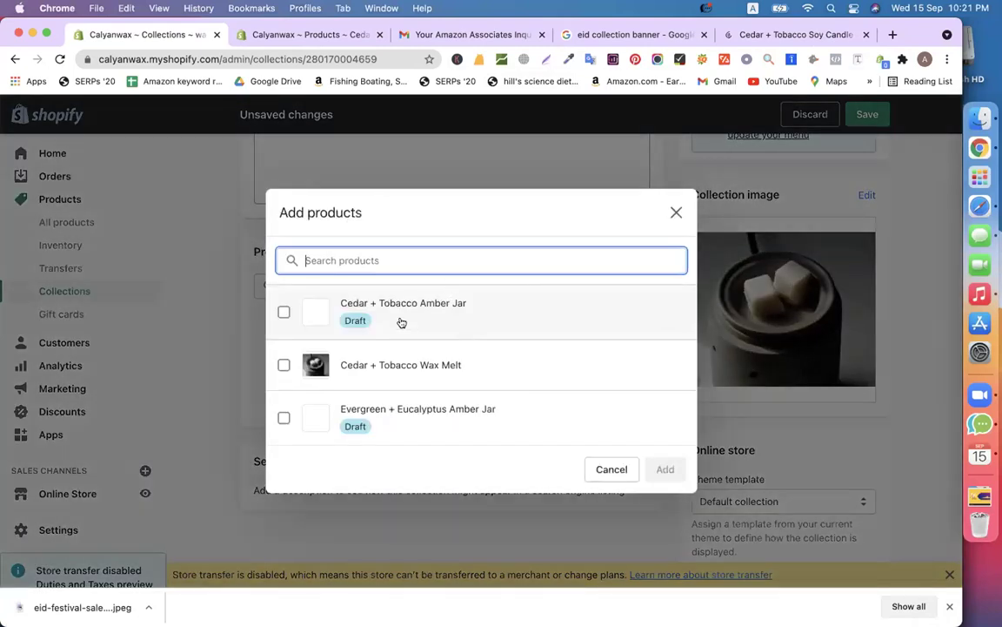
click(384, 316)
click(385, 366)
click(389, 419)
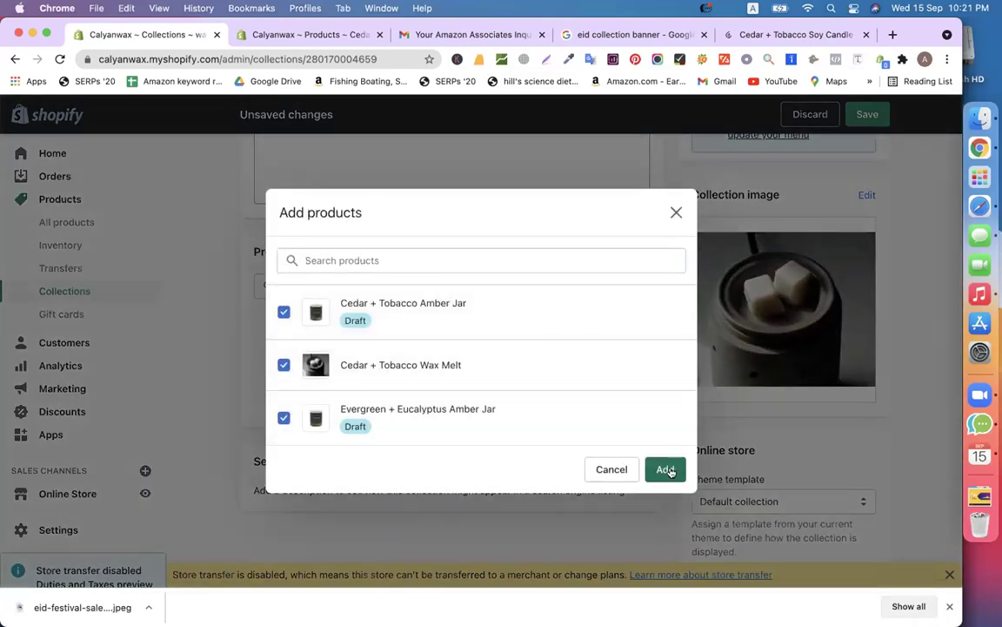
click(664, 470)
click(861, 114)
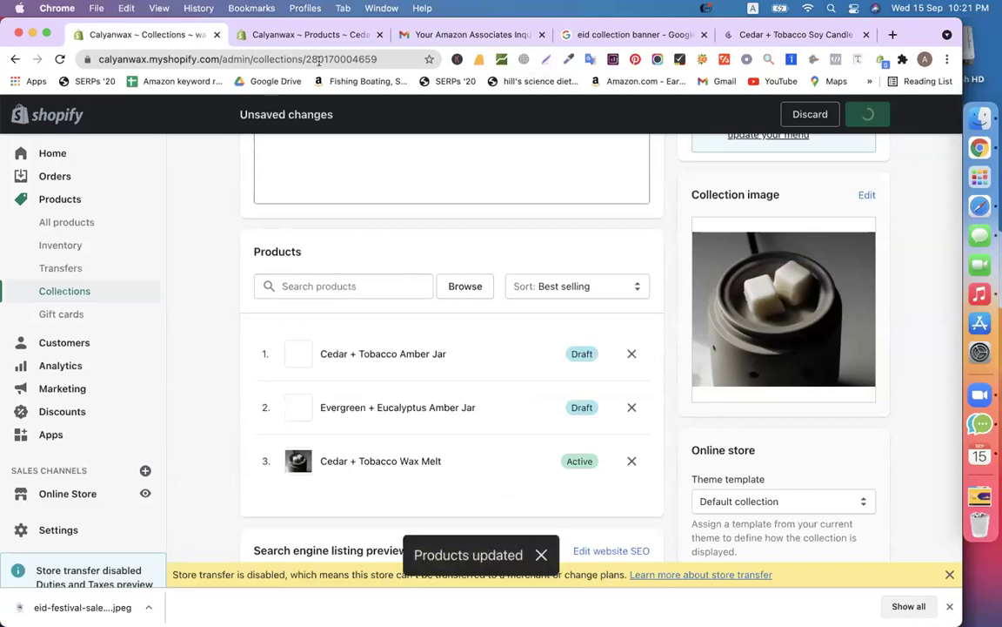
Step: Change Cedar + Tobacco Amber Jar's status from Draft to Active and save
click(67, 222)
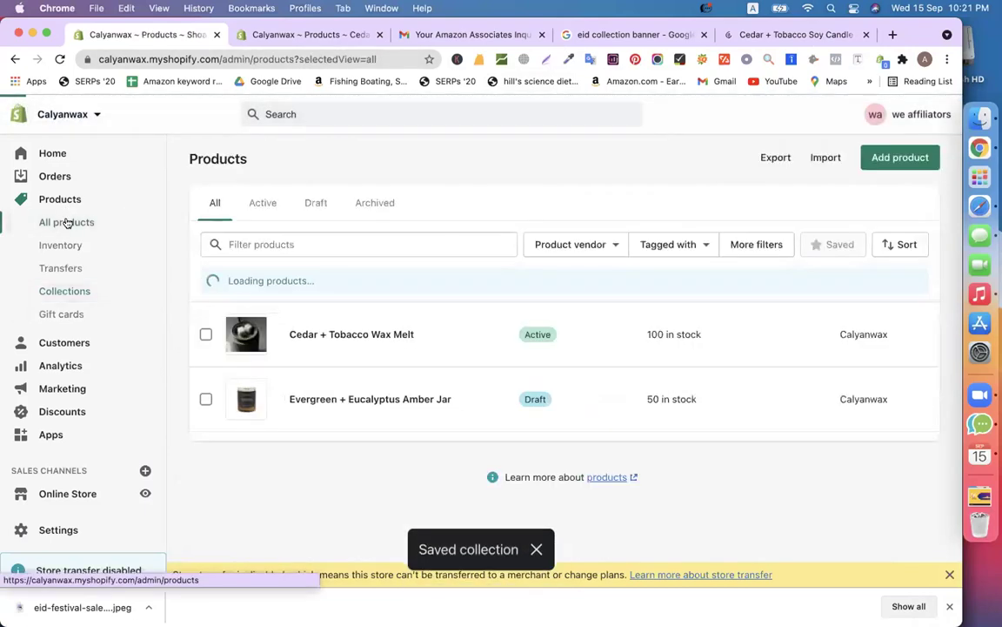
click(381, 341)
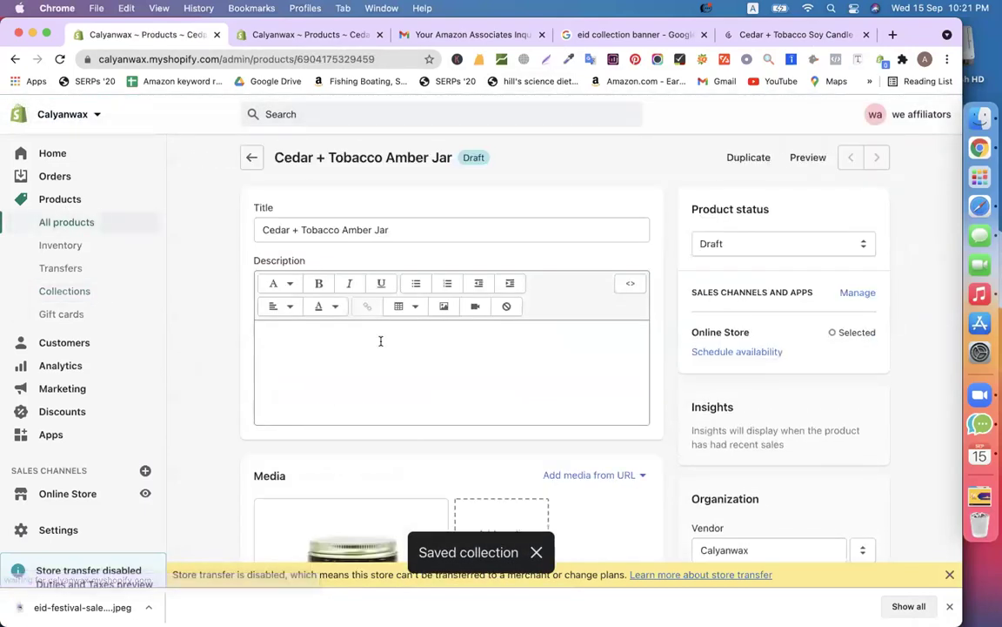
click(722, 246)
click(712, 226)
click(859, 119)
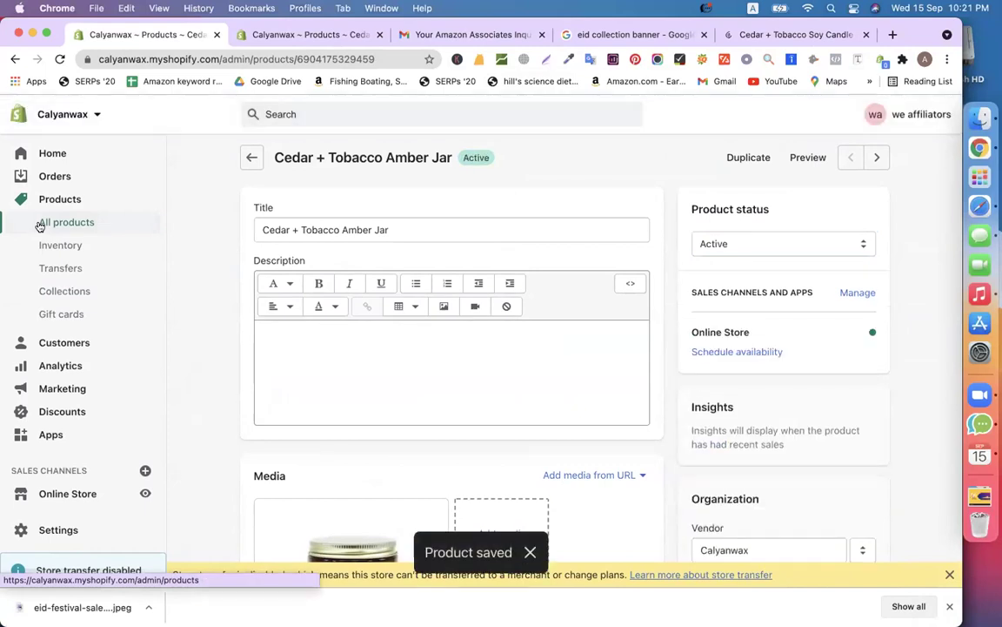
Step: Change Evergreen + Eucalyptus Amber Jar to Active, save, and dismiss the downloads bar
click(40, 224)
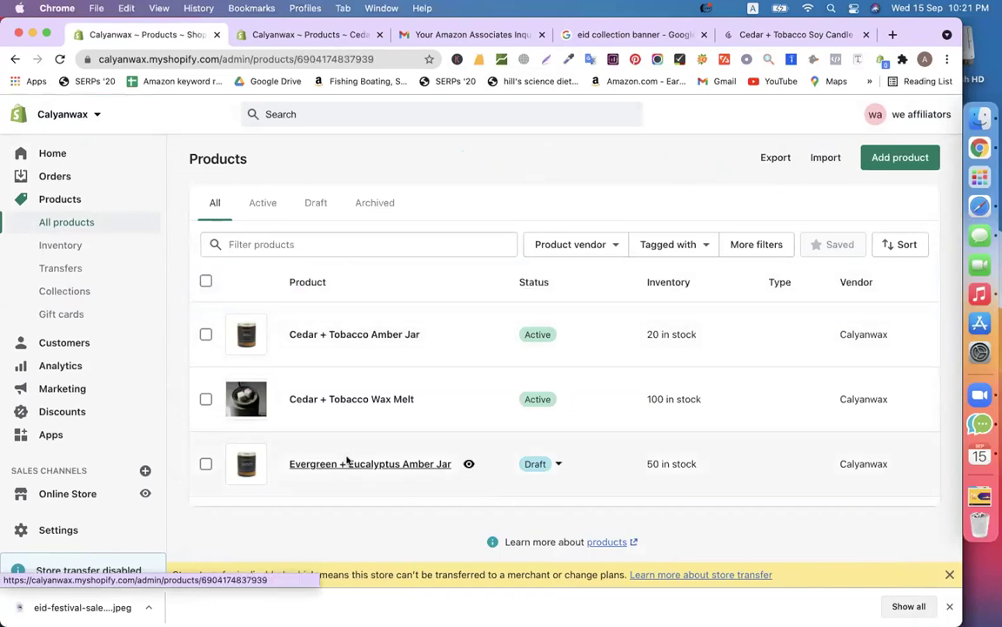
click(348, 463)
click(770, 244)
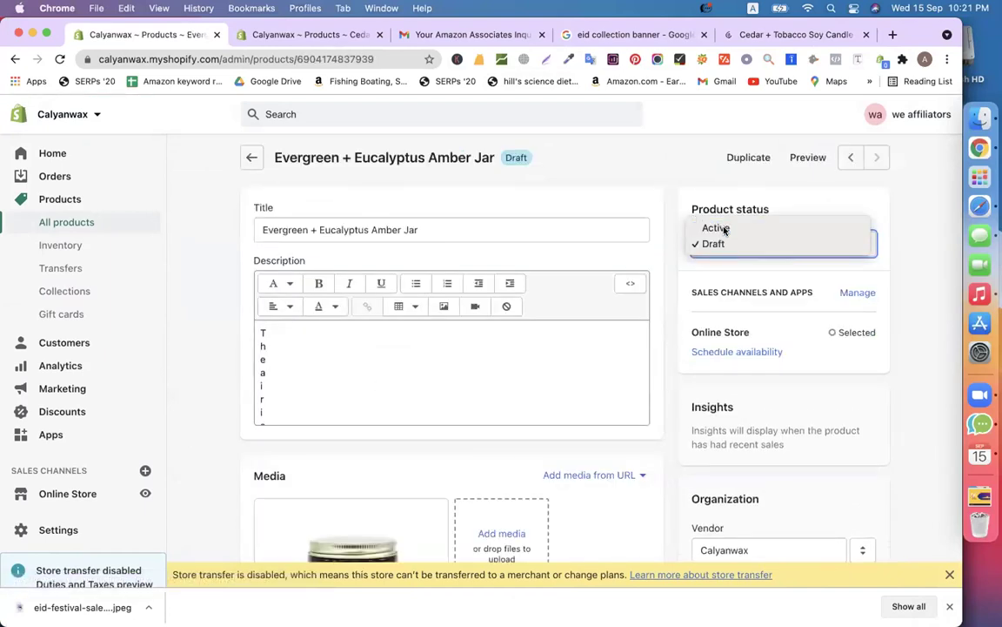
click(720, 226)
click(865, 122)
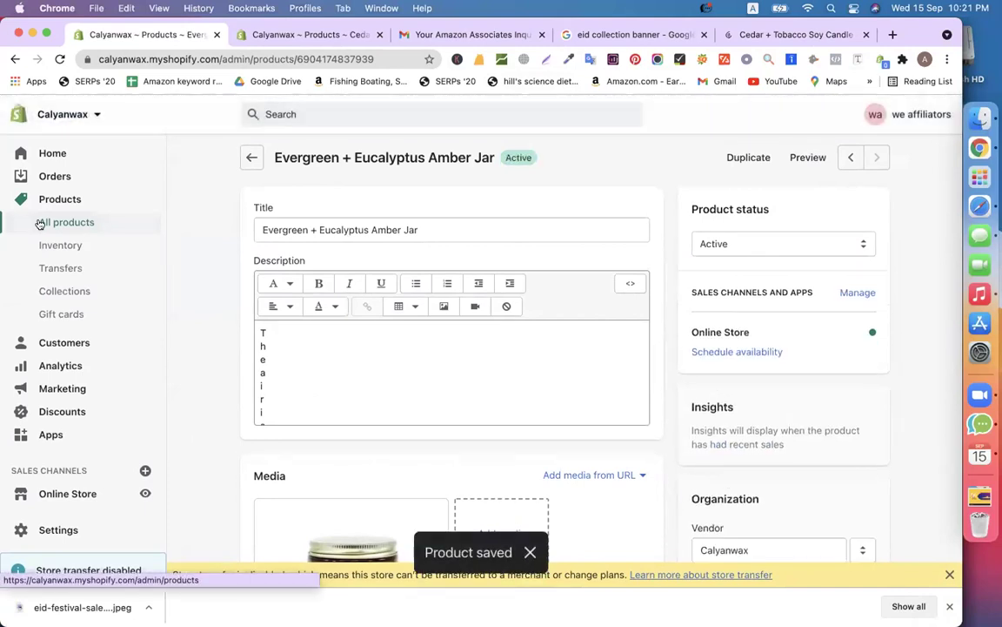
click(39, 223)
scroll(118, 409, down, 1)
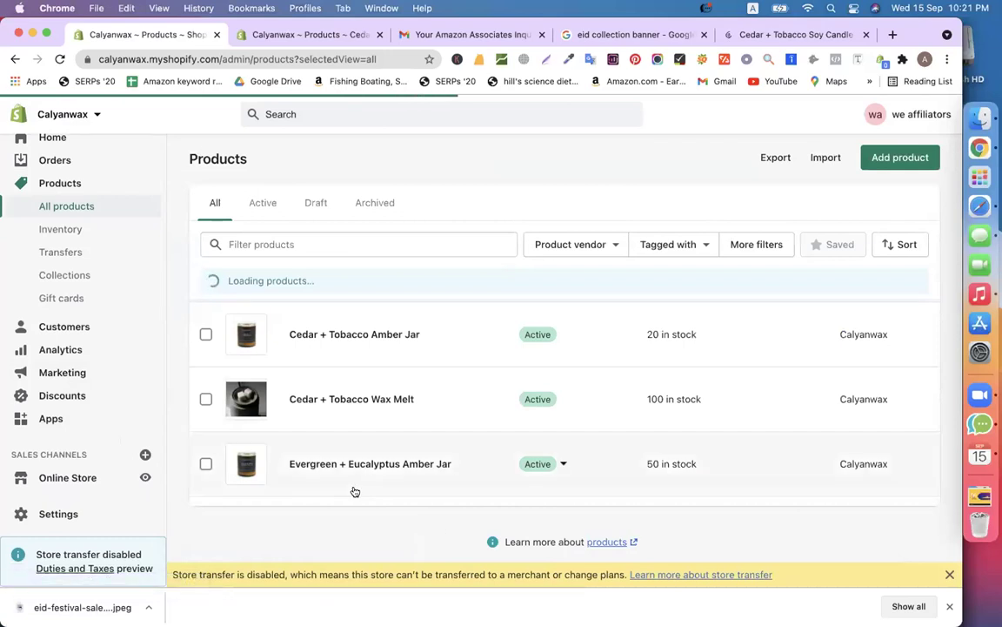
click(949, 606)
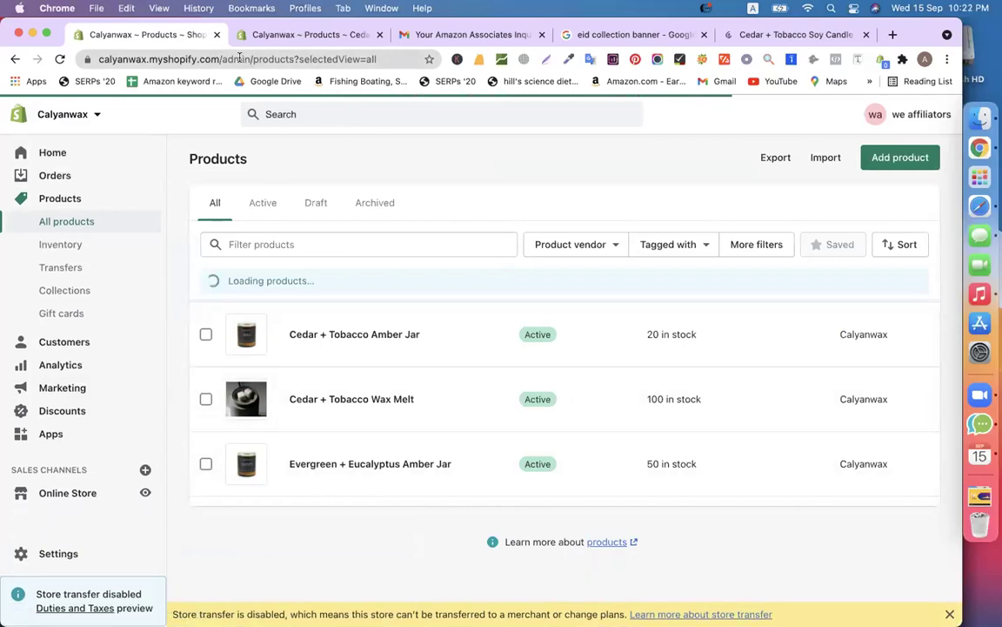
drag(217, 59, 10, 58)
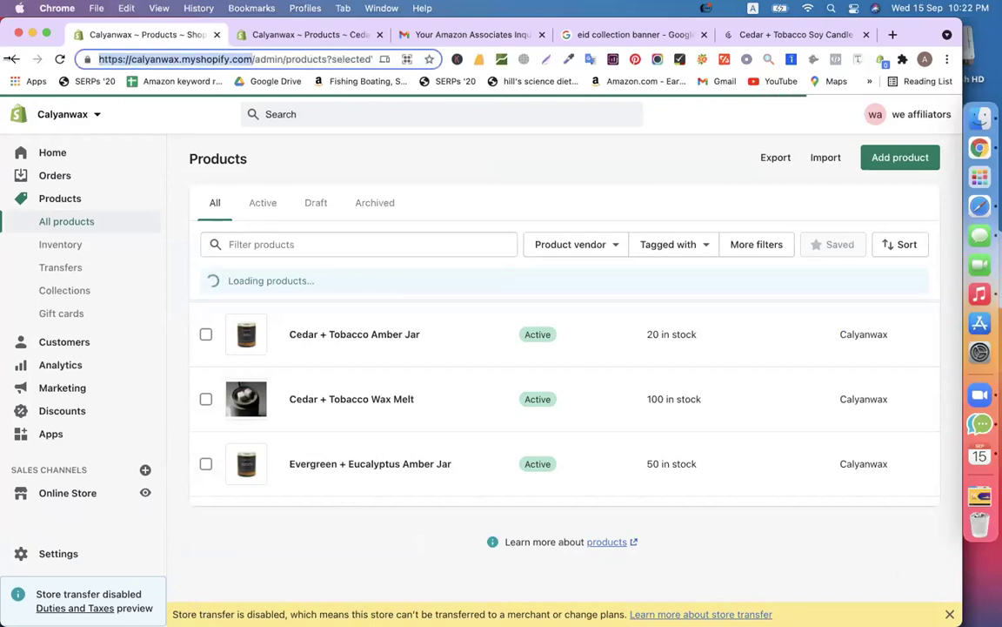
key(super+c)
key(super+shift+n)
key(super+v)
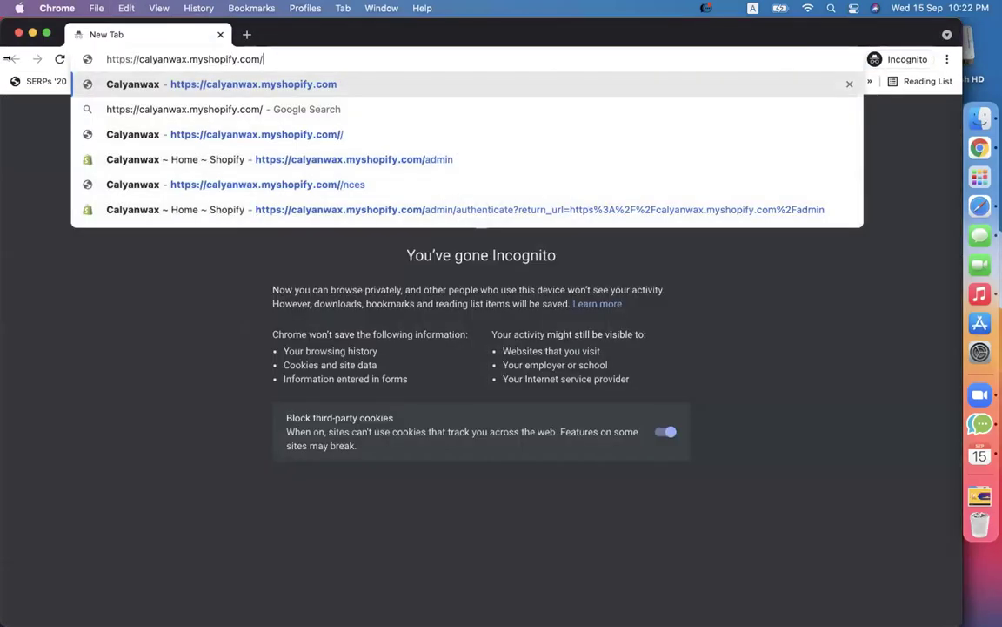
key(Return)
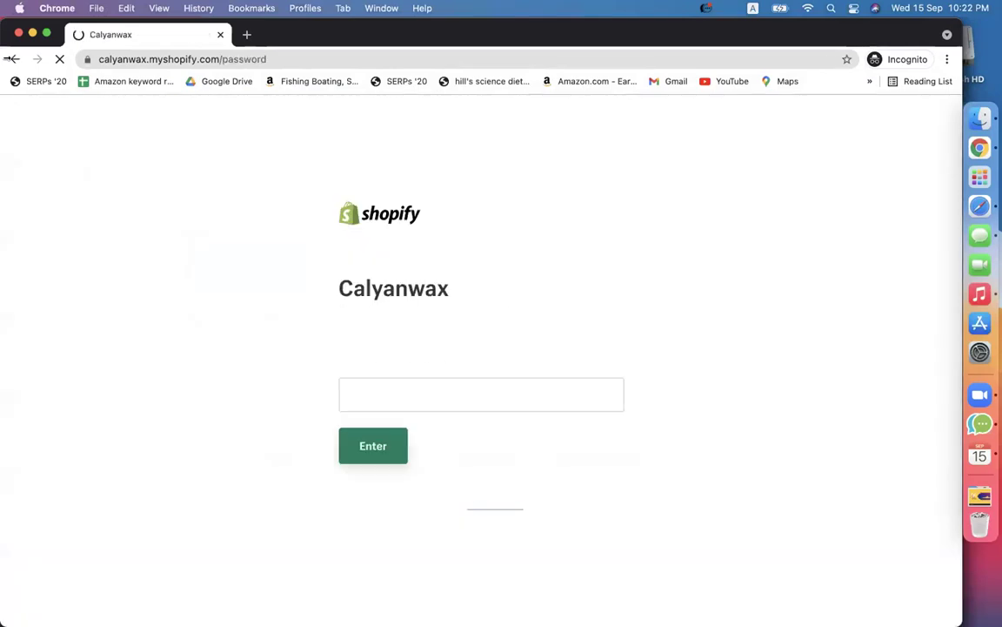
click(388, 402)
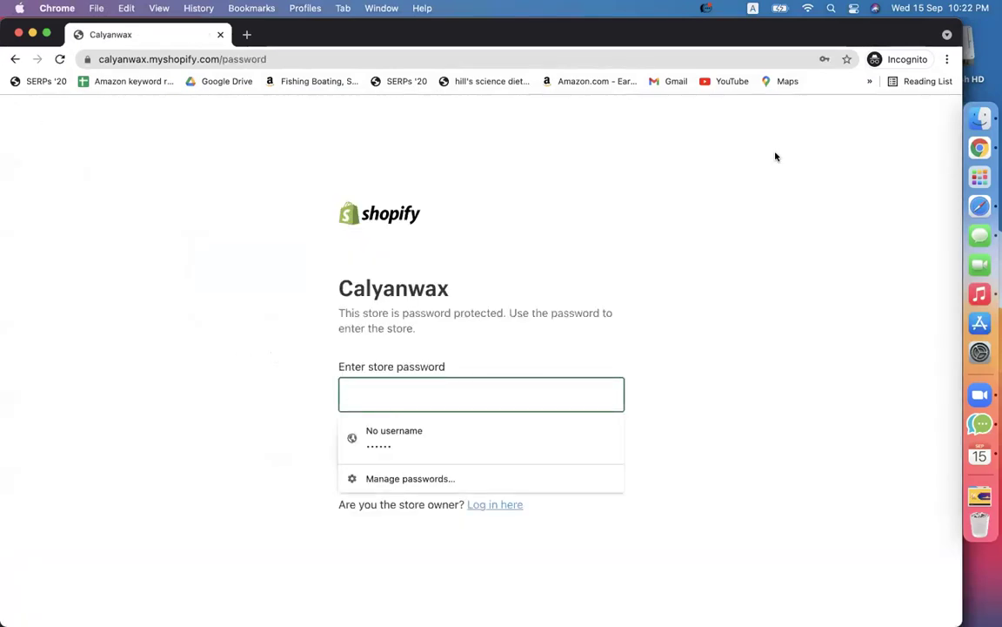
click(18, 34)
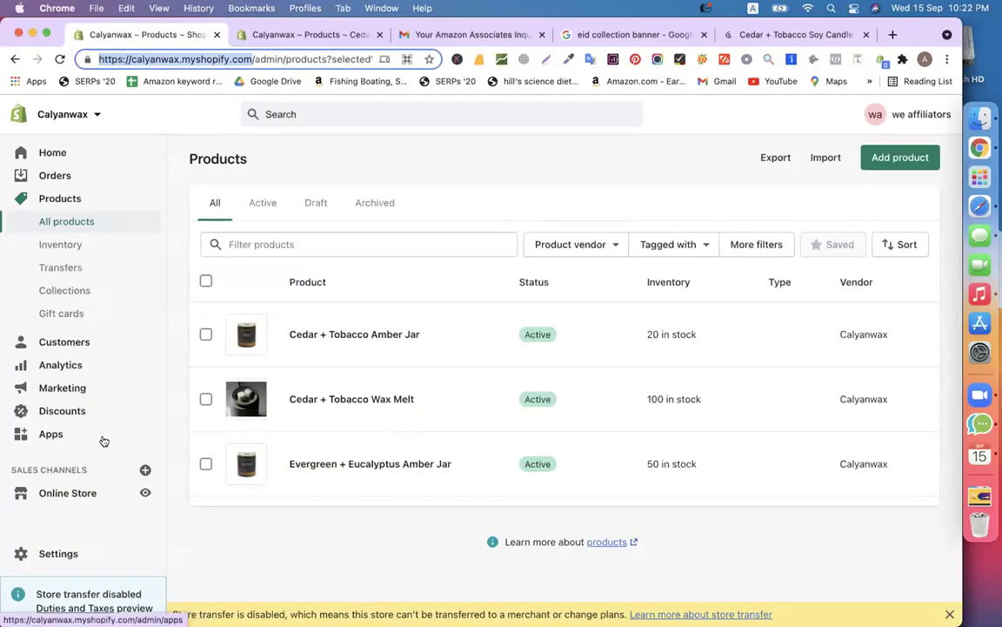
Step: Open Online Store Preferences and select the store password under Password protection
click(77, 494)
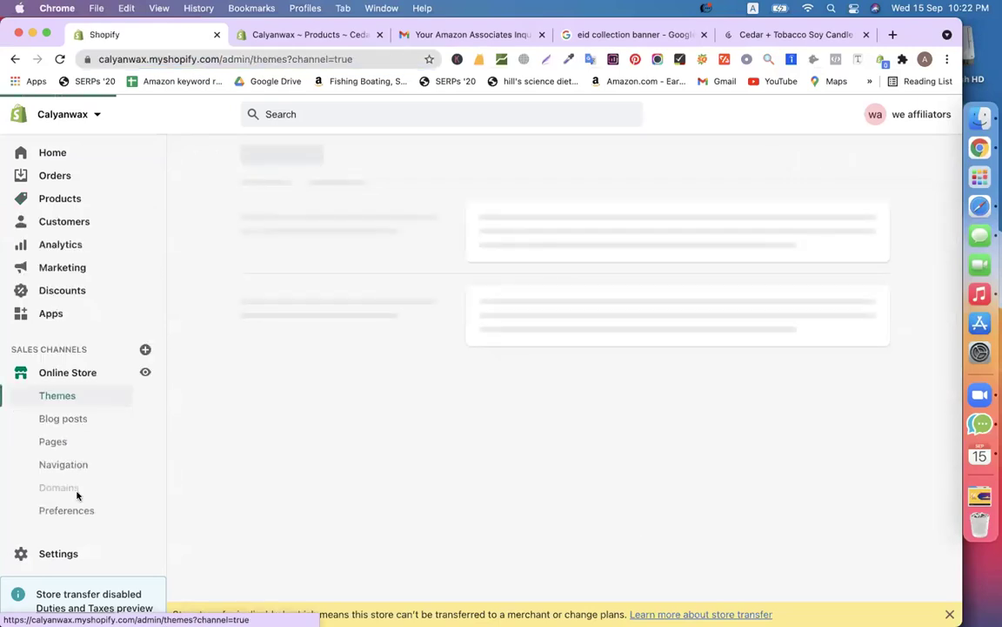
click(80, 510)
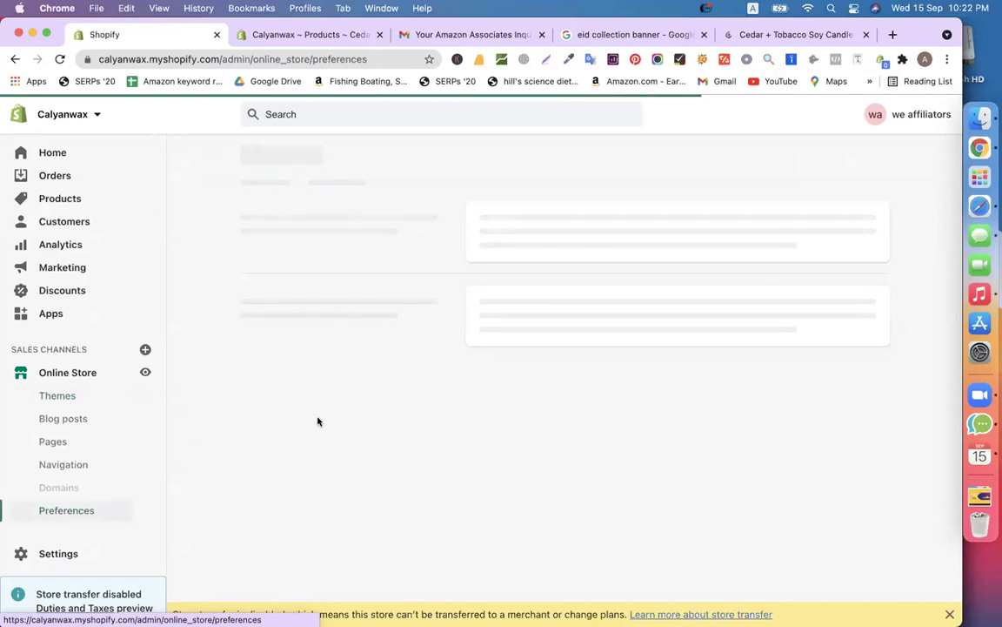
scroll(320, 419, down, 6)
scroll(413, 307, down, 5)
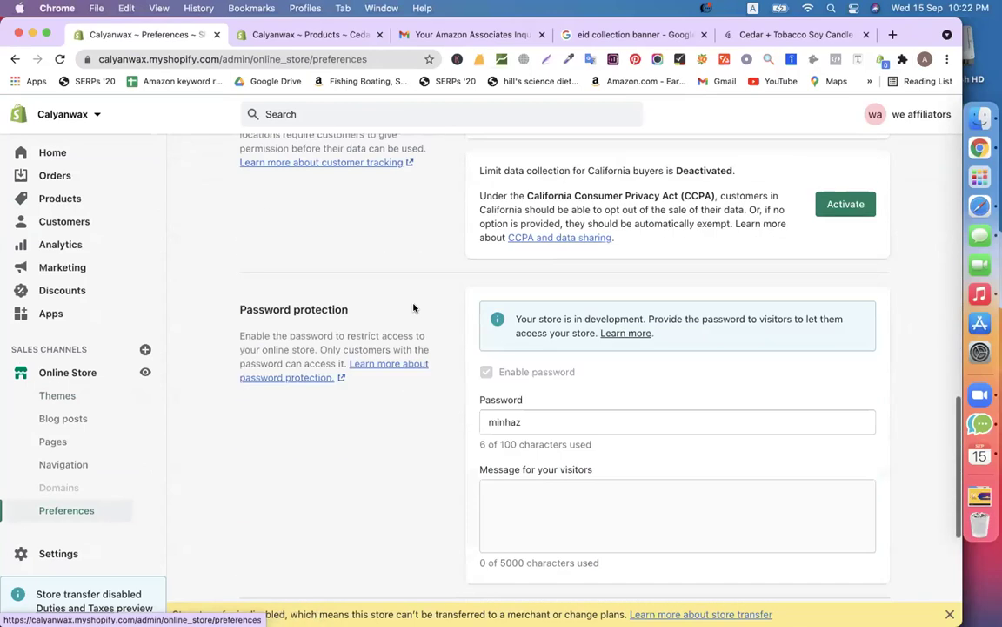
drag(537, 425, 454, 414)
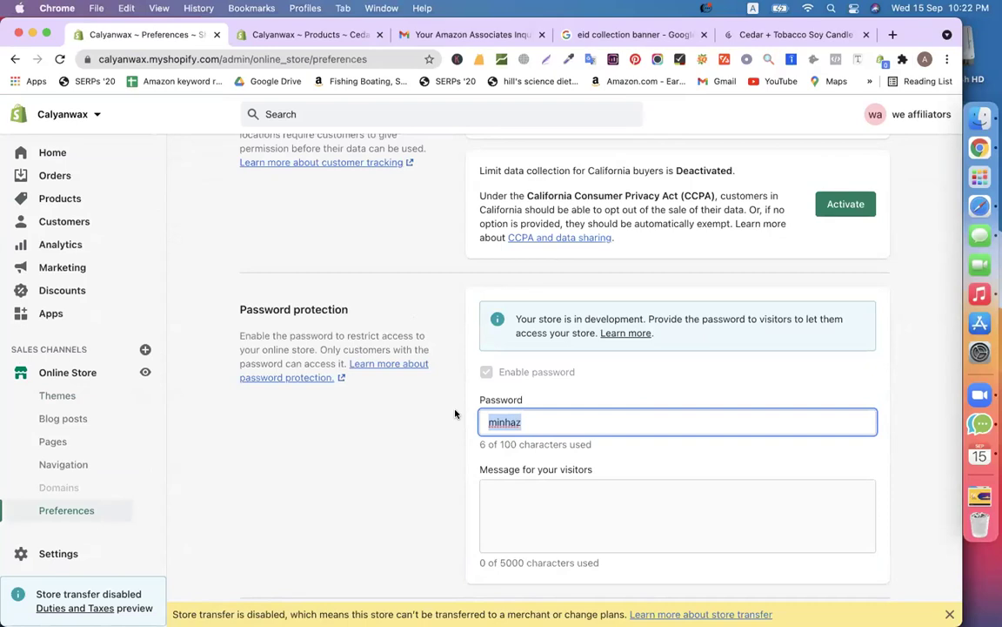
click(562, 415)
drag(528, 419, 476, 420)
scroll(793, 273, up, 15)
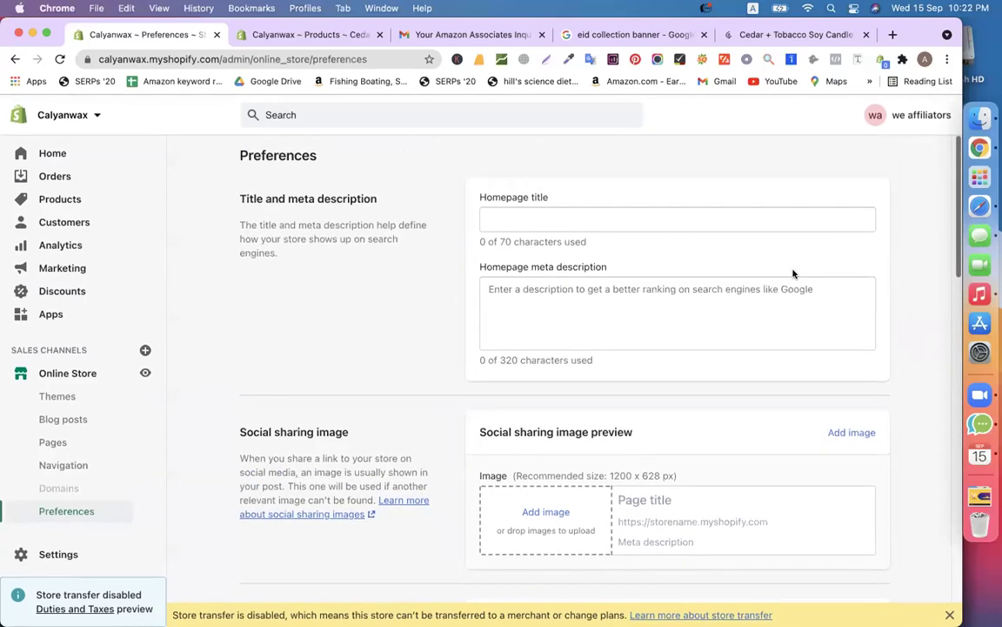
scroll(433, 329, down, 20)
scroll(365, 296, up, 15)
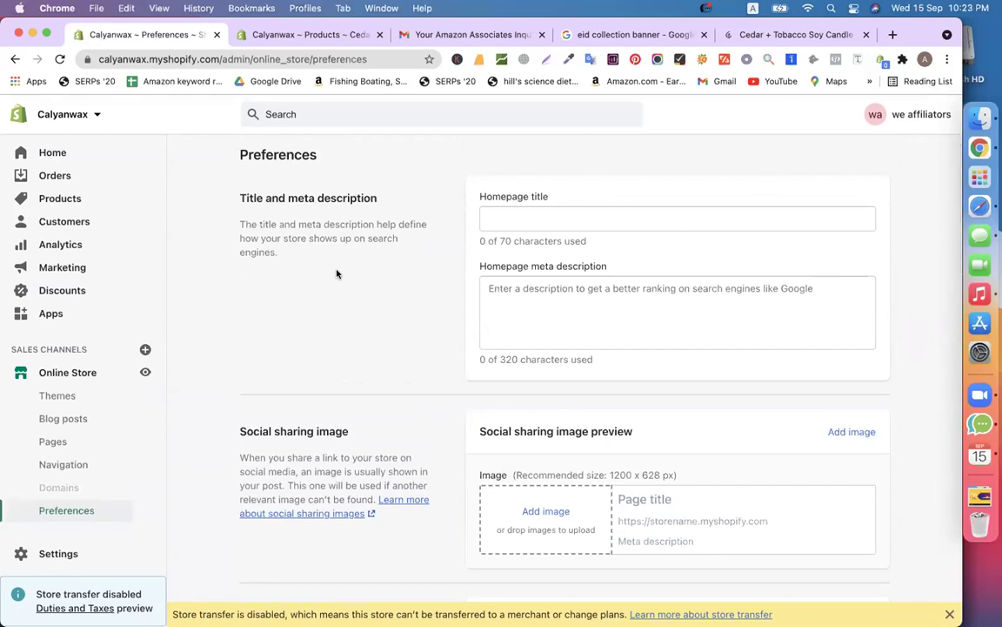
Step: Go to Online Store Themes and locate the Dawn theme card in the theme library
click(66, 397)
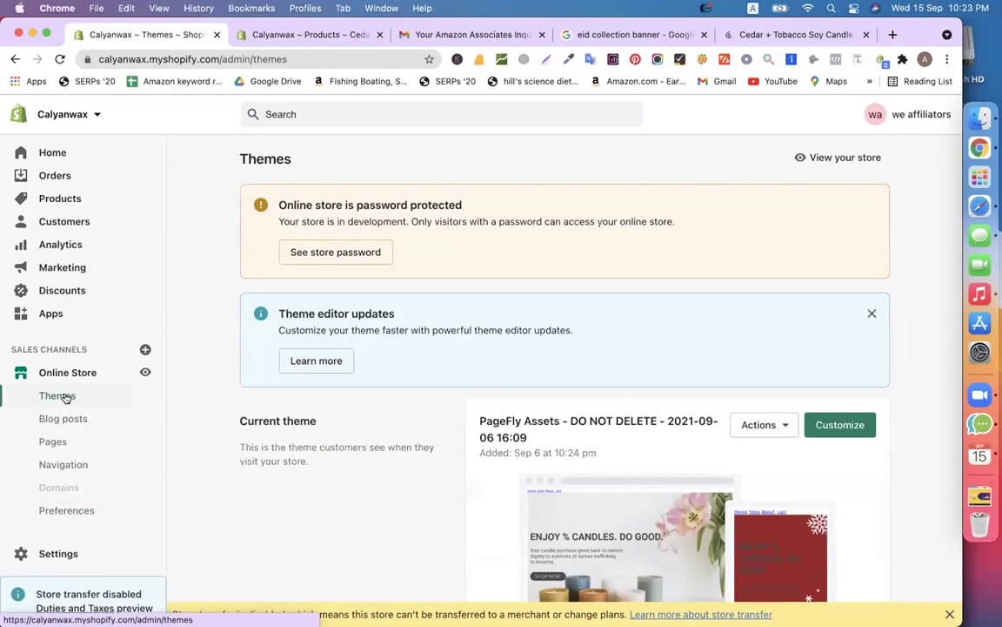
scroll(894, 362, down, 10)
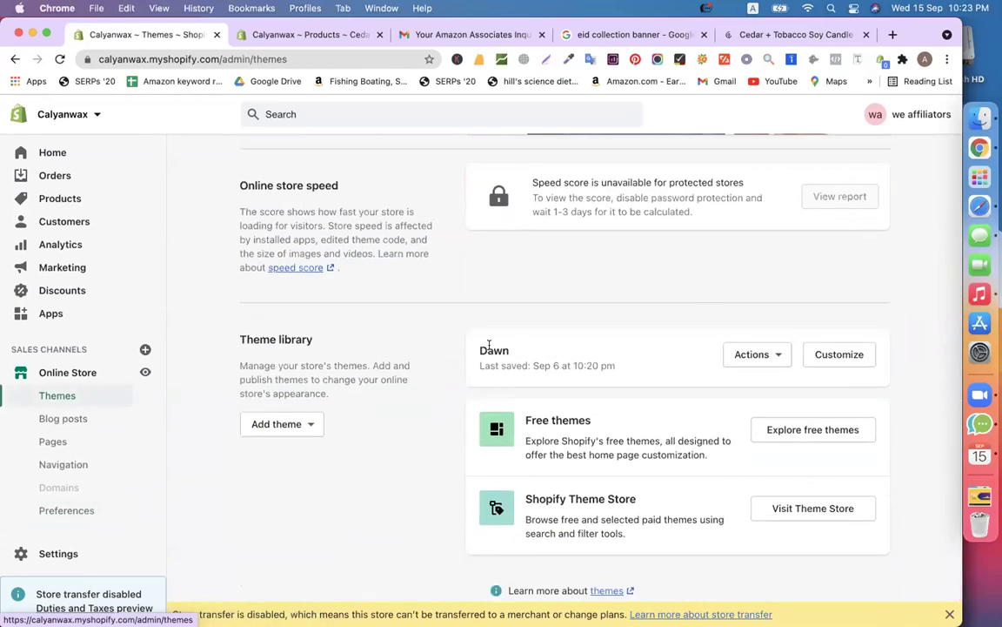
double_click(493, 350)
click(551, 355)
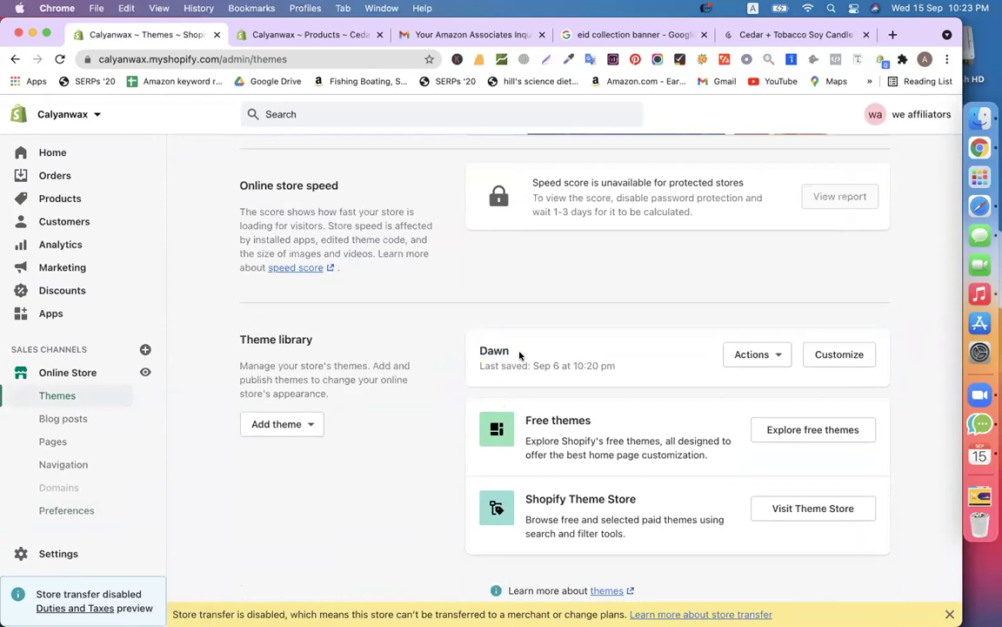
double_click(492, 350)
click(534, 353)
double_click(512, 350)
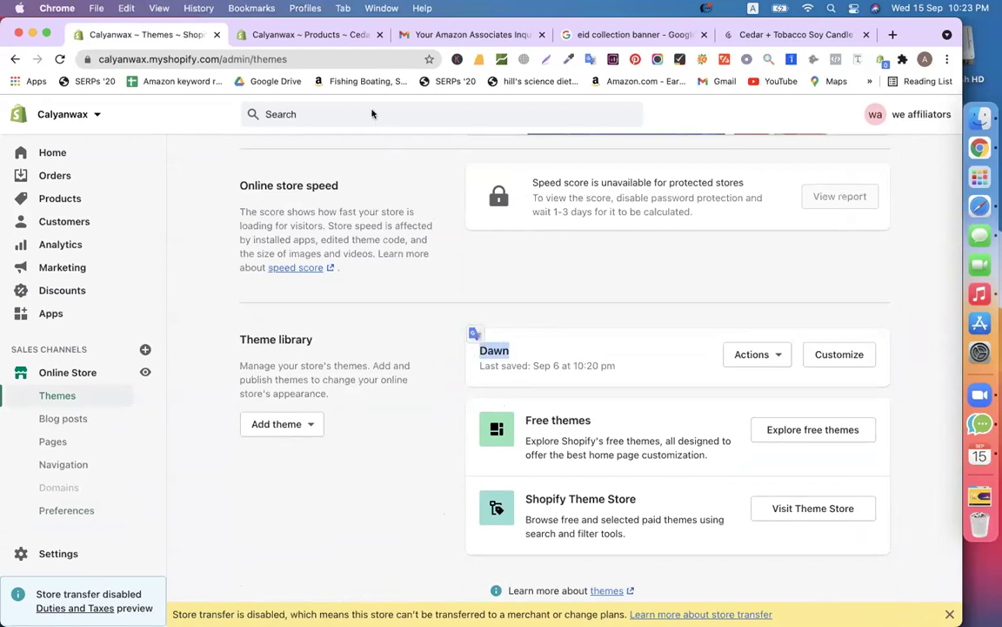
click(535, 366)
double_click(484, 353)
click(596, 338)
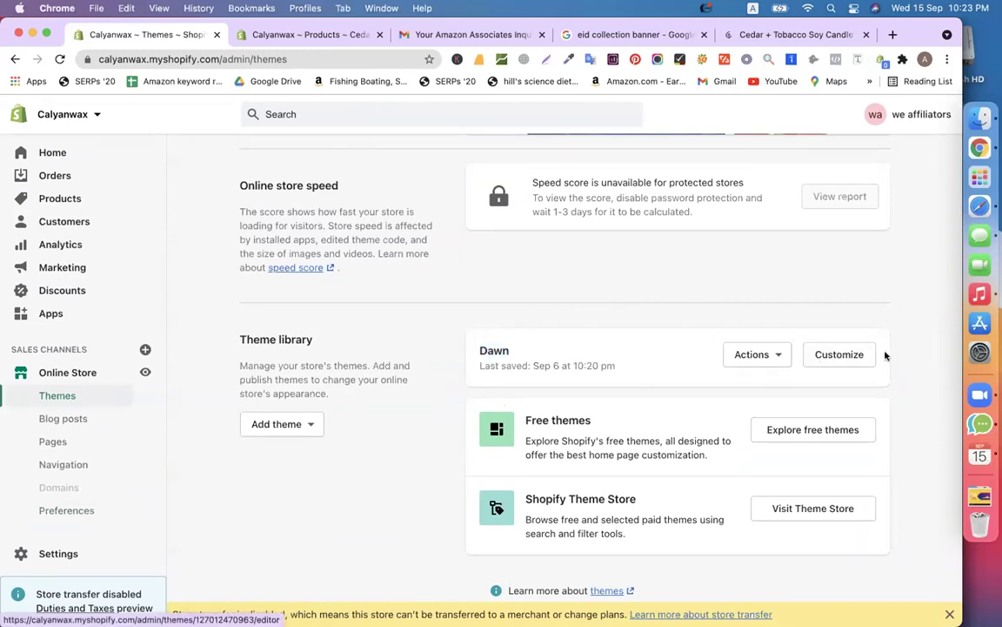
click(836, 355)
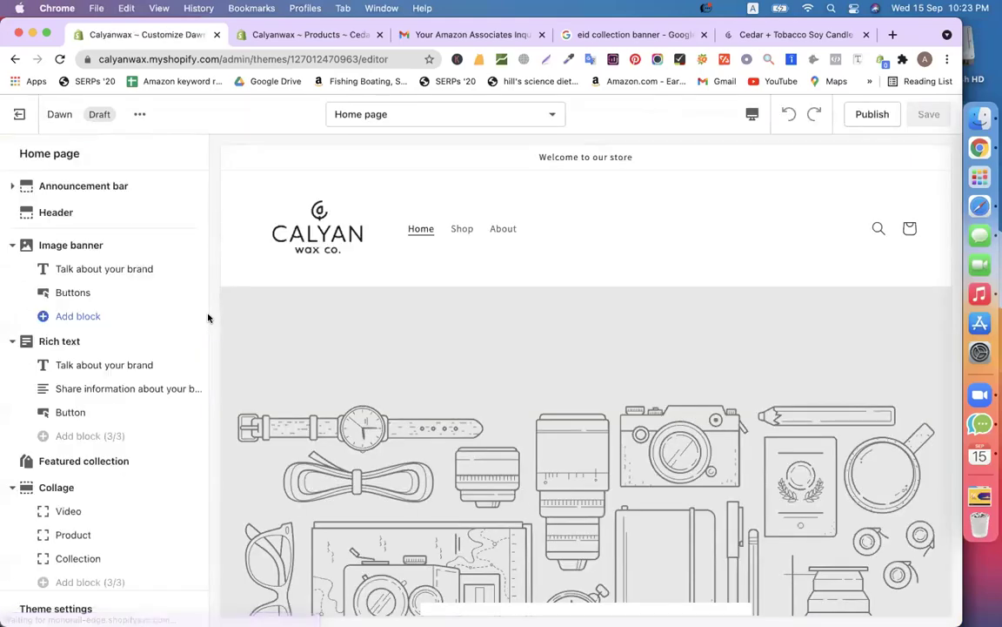
scroll(433, 408, down, 15)
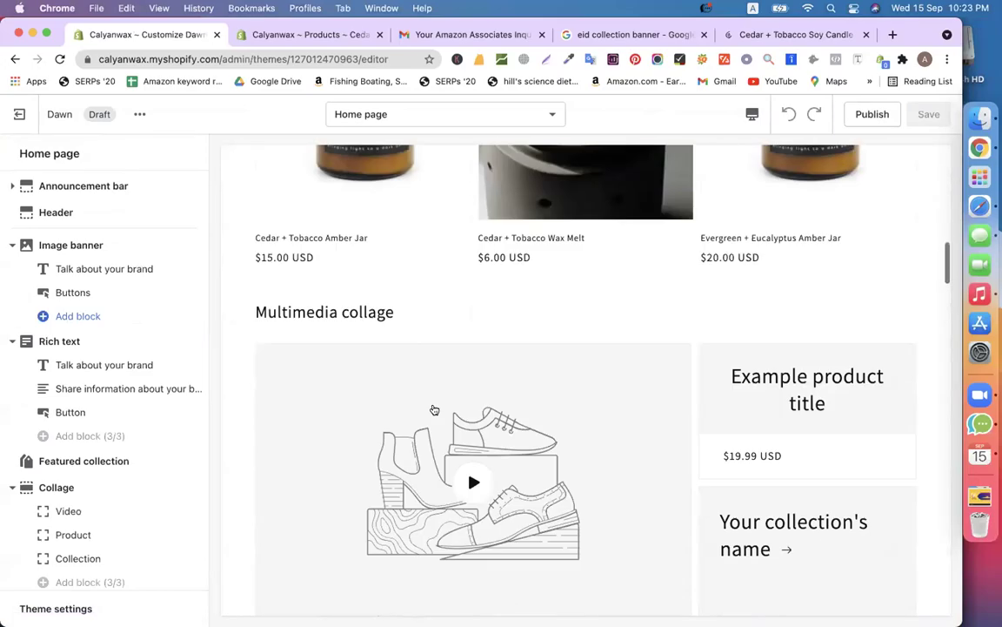
scroll(434, 410, up, 10)
scroll(434, 409, up, 5)
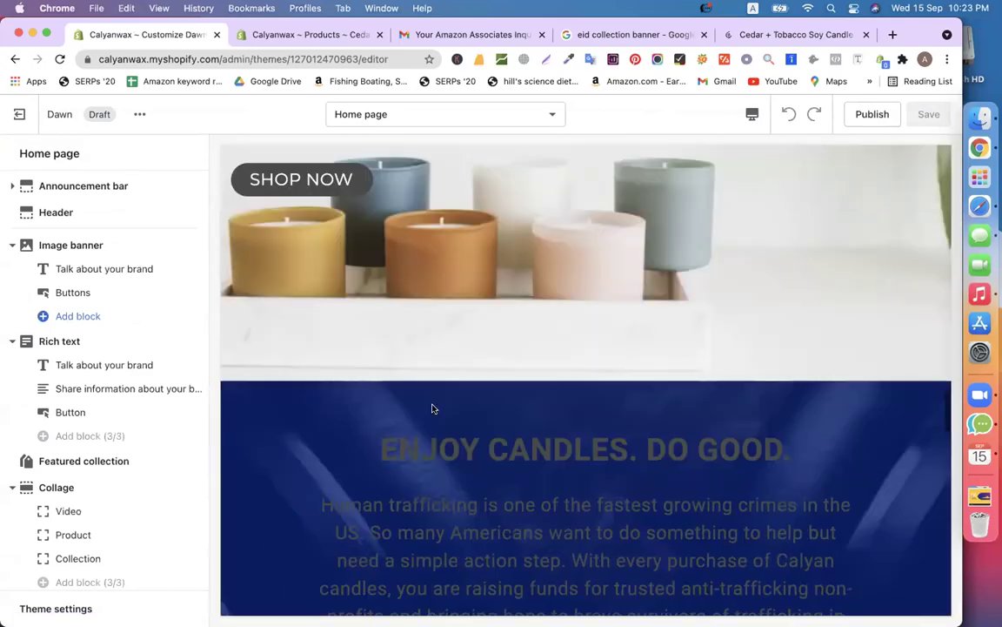
scroll(433, 408, down, 10)
scroll(432, 408, up, 15)
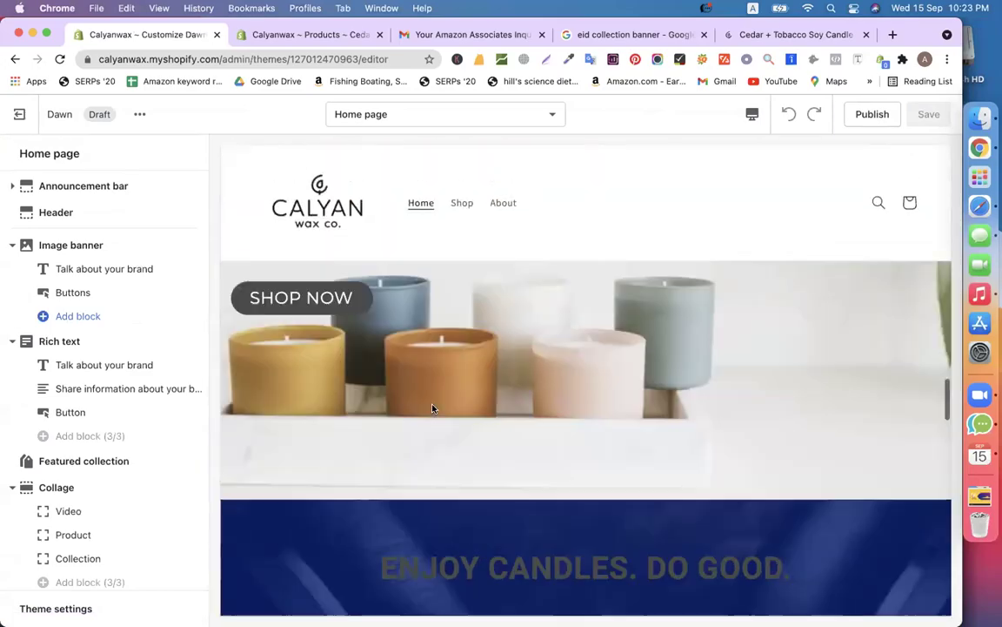
click(17, 114)
click(765, 425)
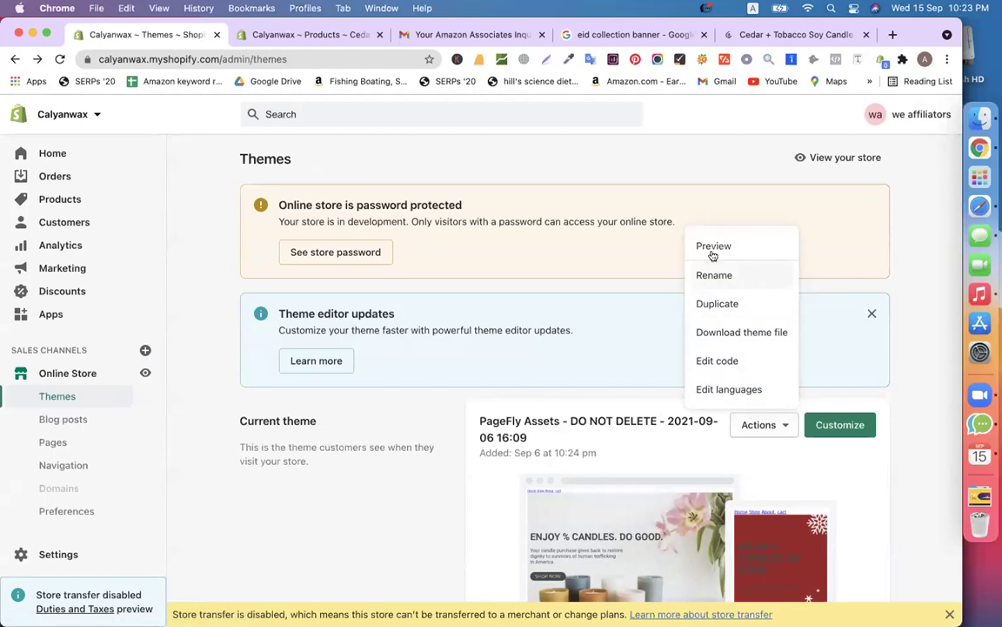
Step: Close the theme actions menu and briefly visit the Apps page
click(653, 396)
scroll(653, 396, down, 3)
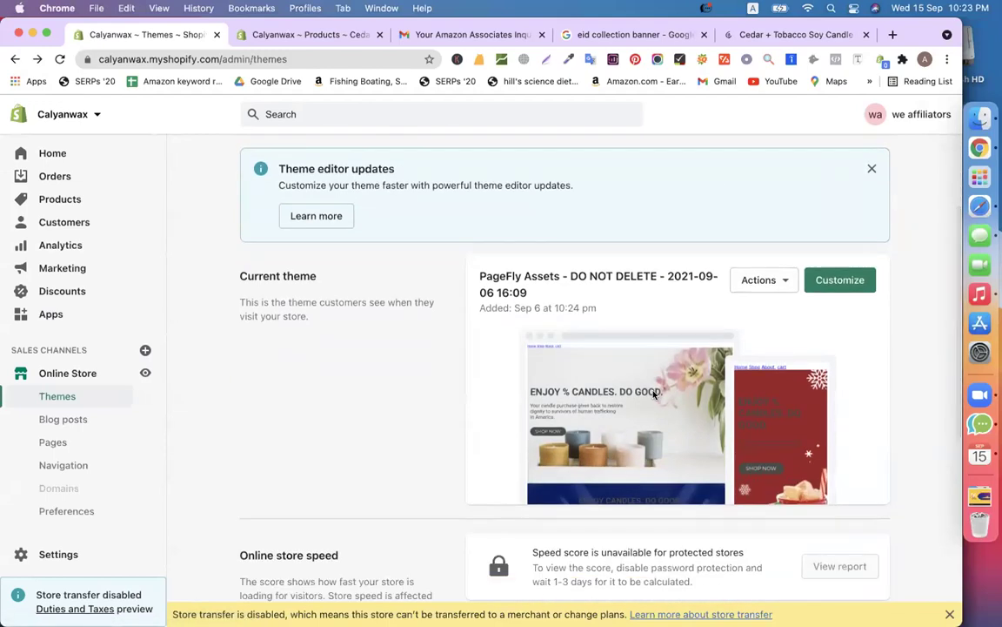
scroll(653, 396, down, 2)
scroll(654, 396, up, 2)
click(760, 264)
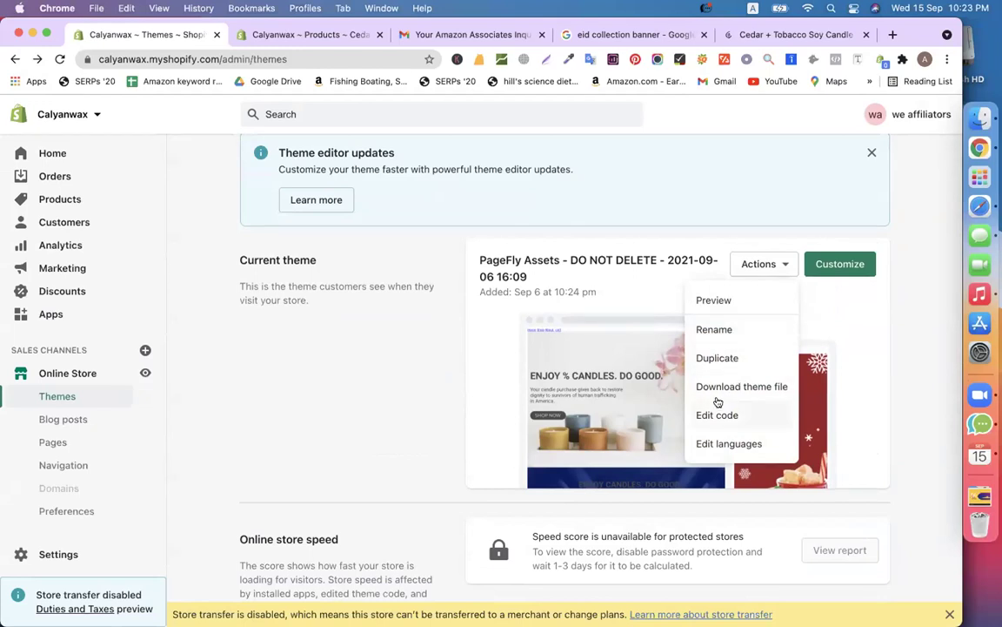
click(374, 377)
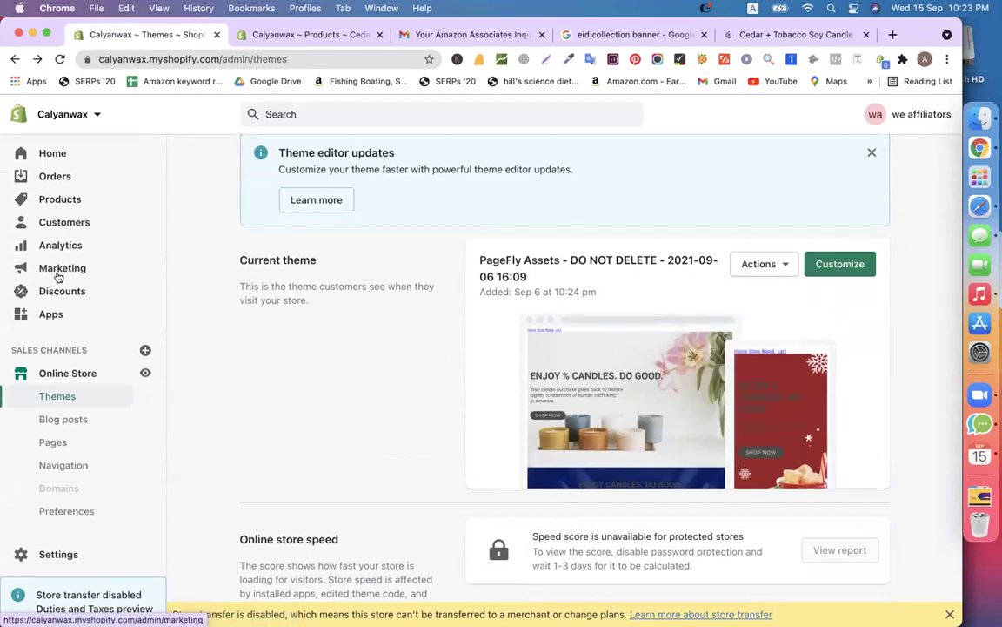
click(54, 313)
scroll(480, 303, down, 5)
scroll(444, 283, up, 5)
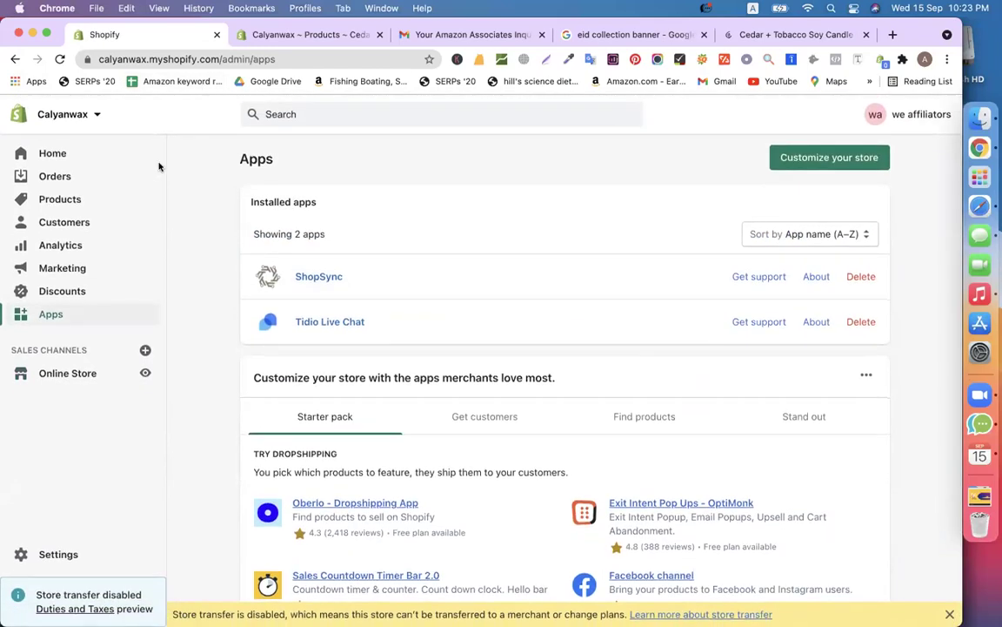
click(60, 58)
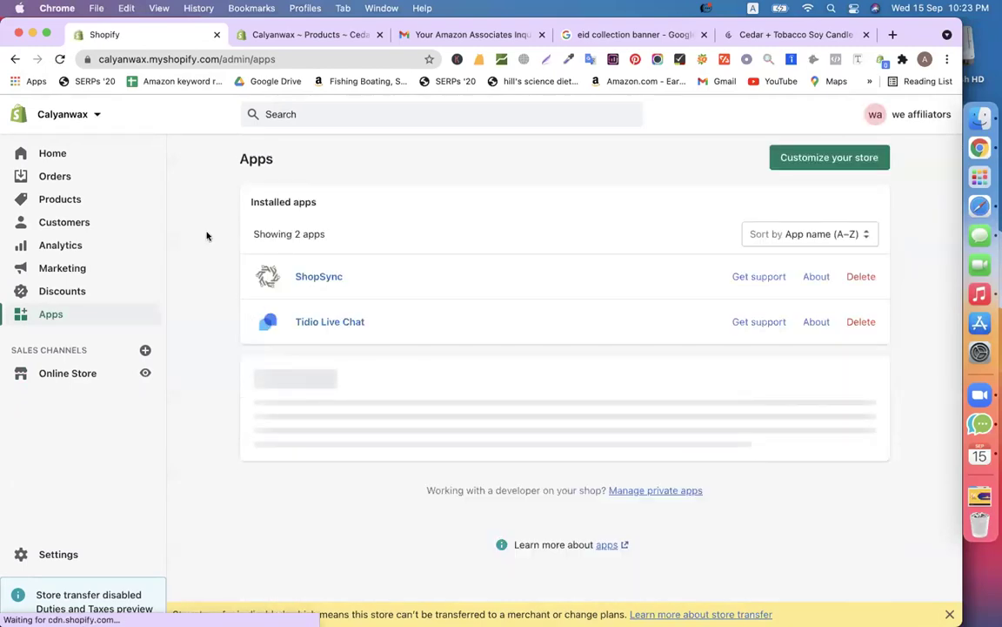
Step: Return to Themes and open the Dawn theme in the Customize editor
click(65, 378)
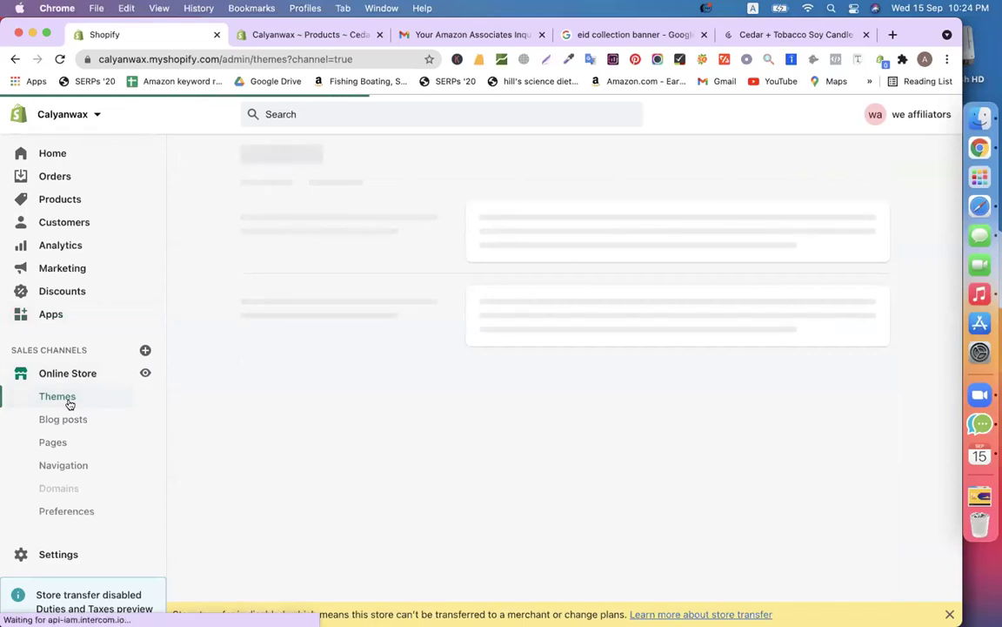
scroll(461, 399, down, 3)
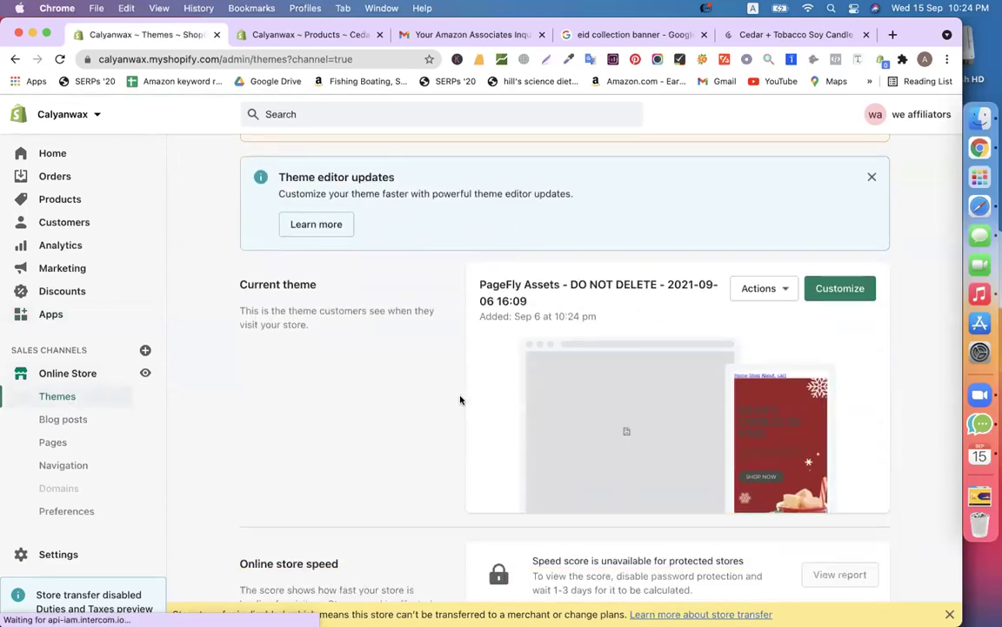
click(764, 288)
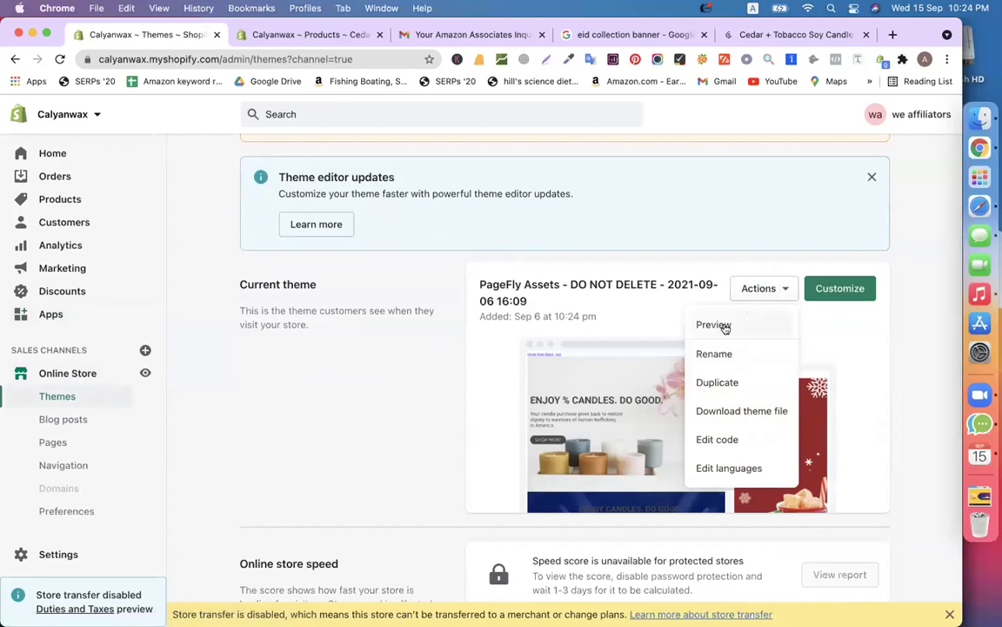
scroll(363, 403, down, 8)
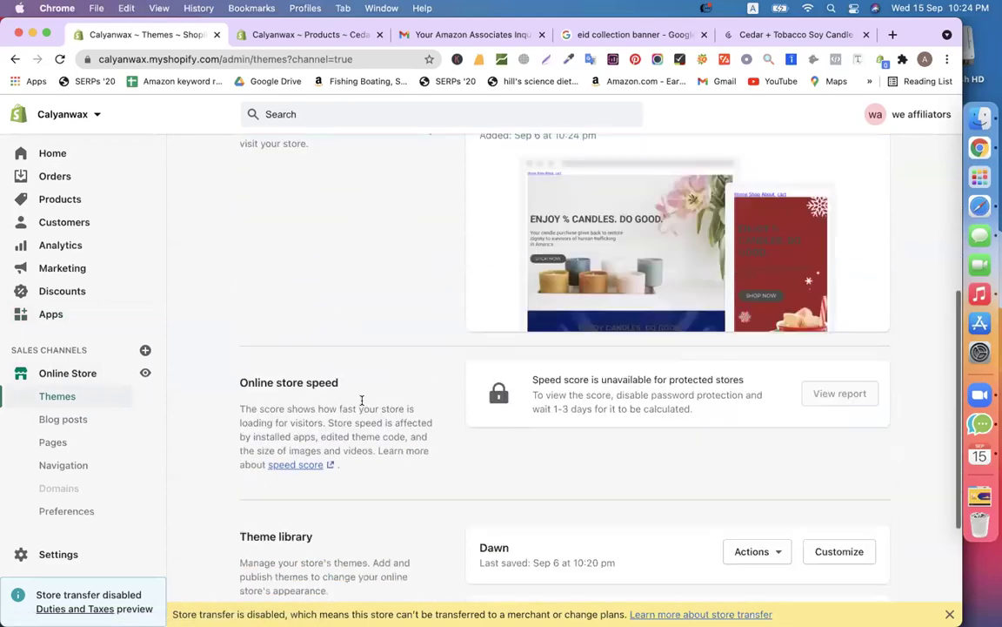
click(839, 354)
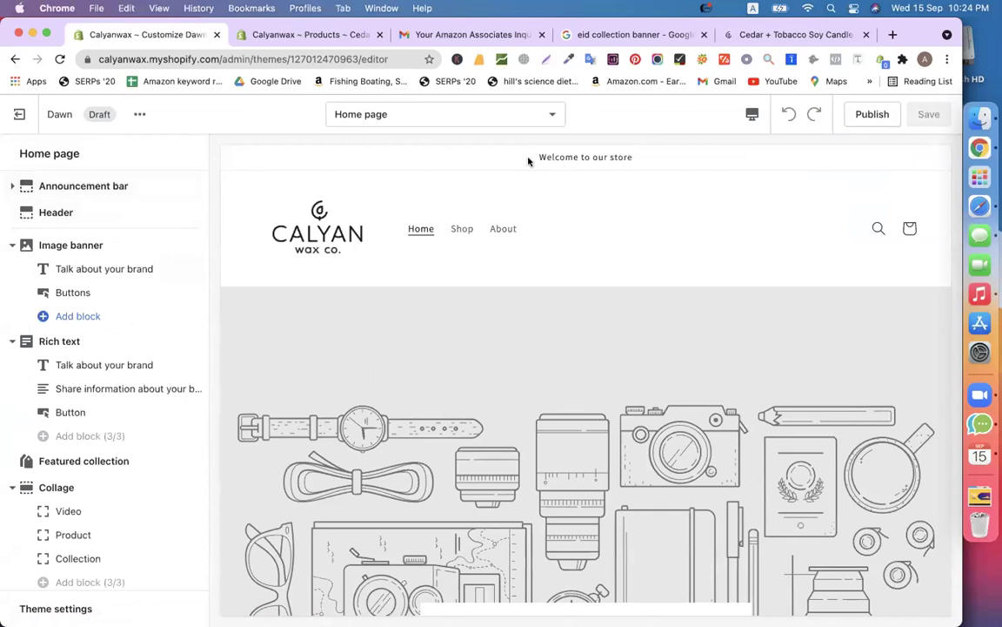
Step: Replace 'Welcome to our store' with 'Winter sale ongoing | 50% Discount for all products'
drag(528, 159, 651, 158)
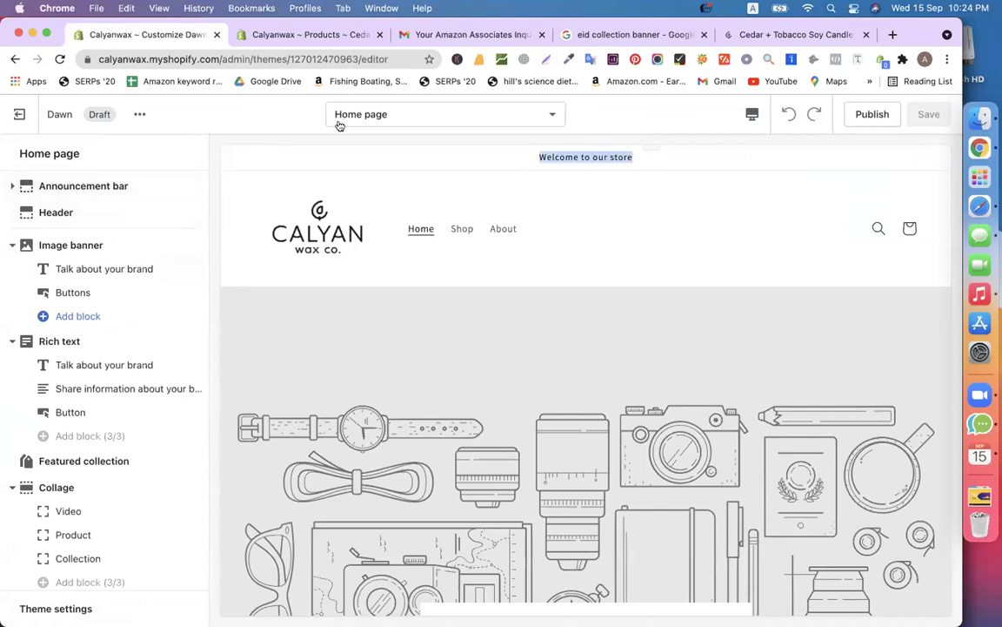
click(127, 179)
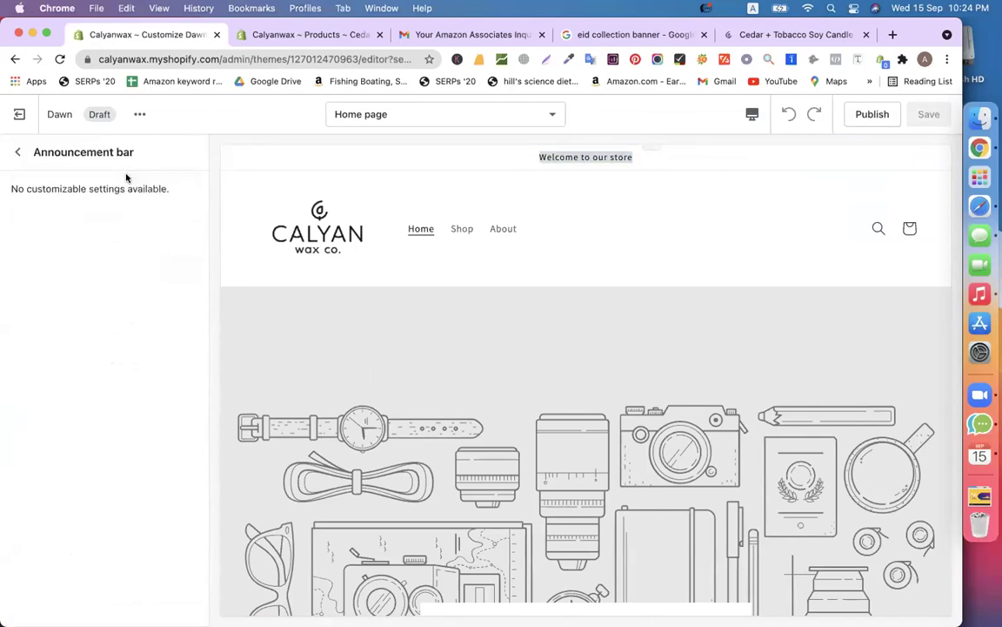
click(18, 152)
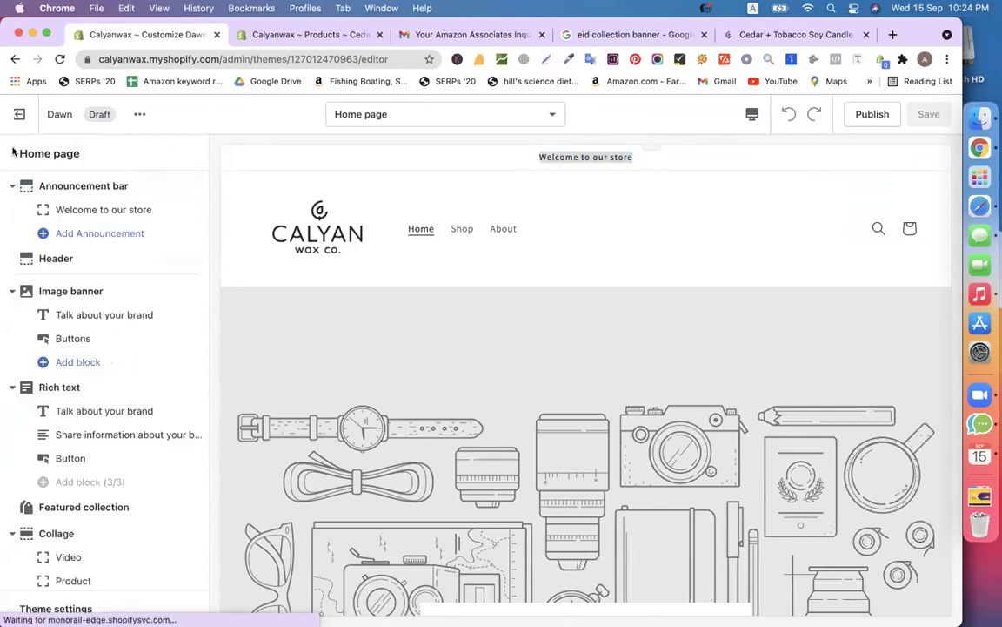
click(102, 210)
drag(159, 209, 5, 206)
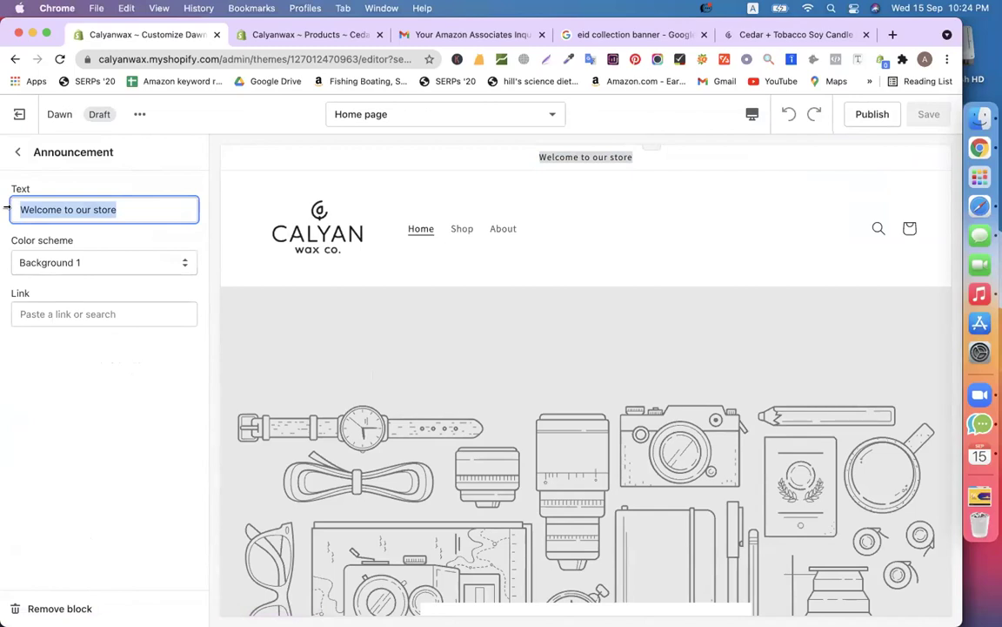
text(Winter s)
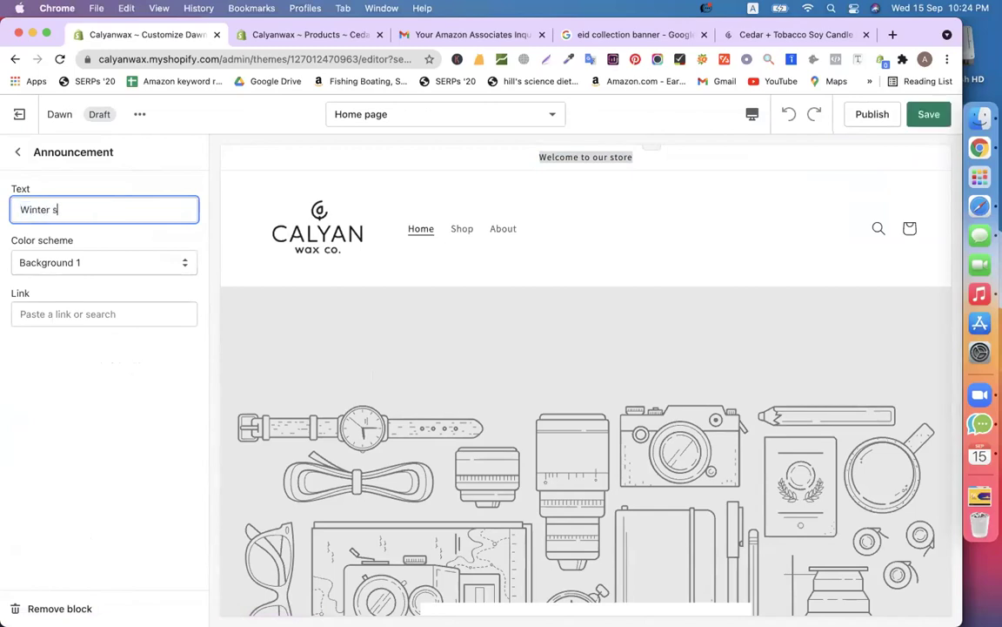
text(ale ongoing | 50)
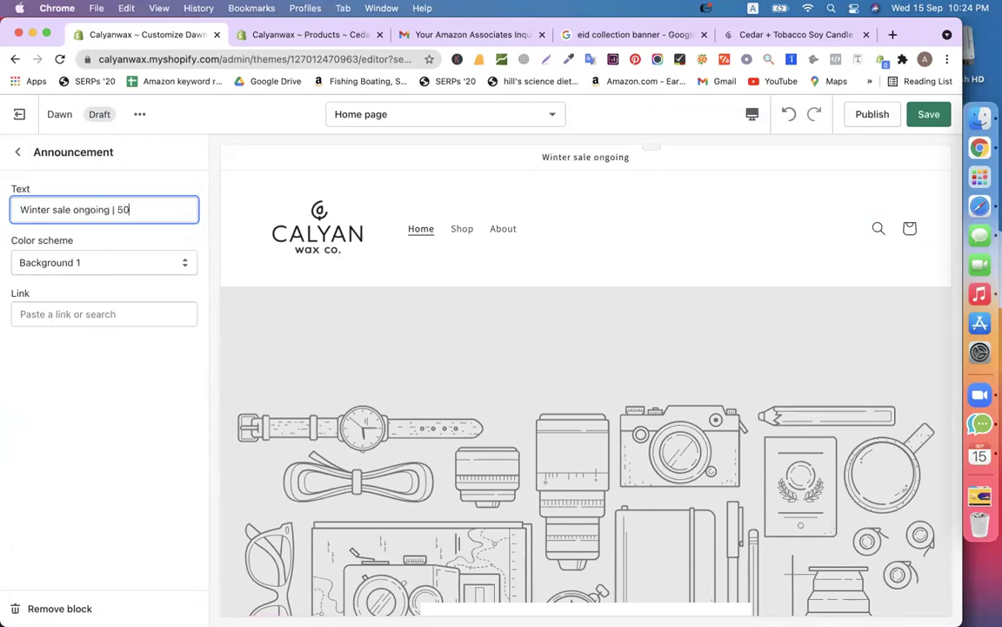
text(% Discount for all pr)
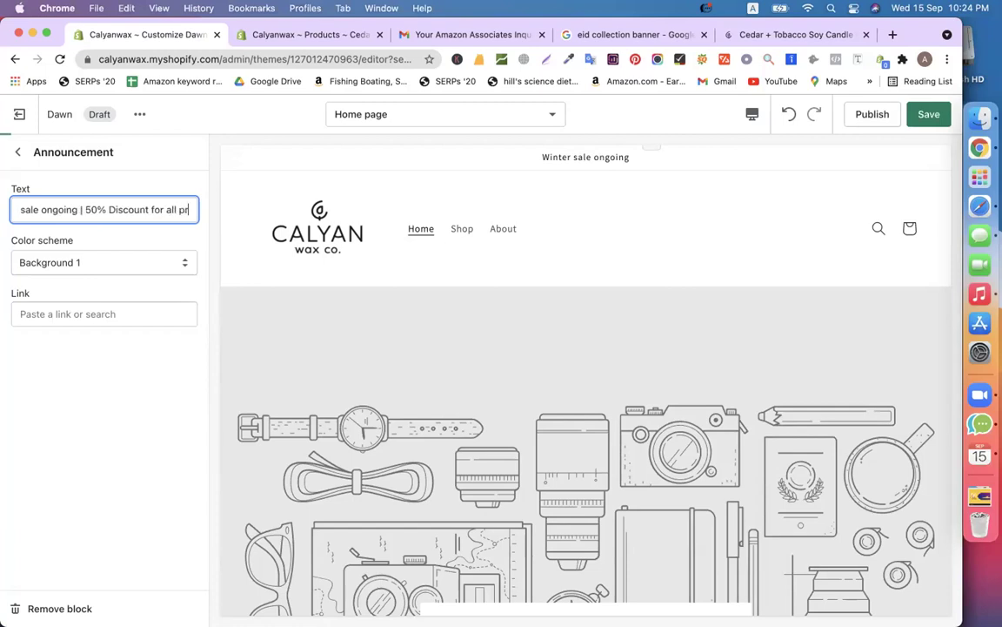
text(od)
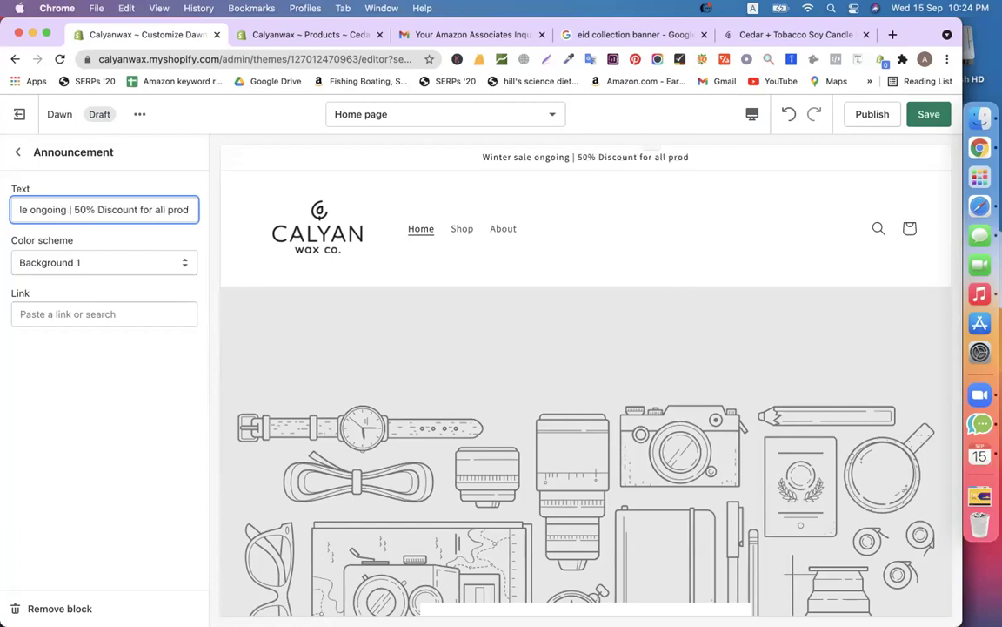
text(ucts)
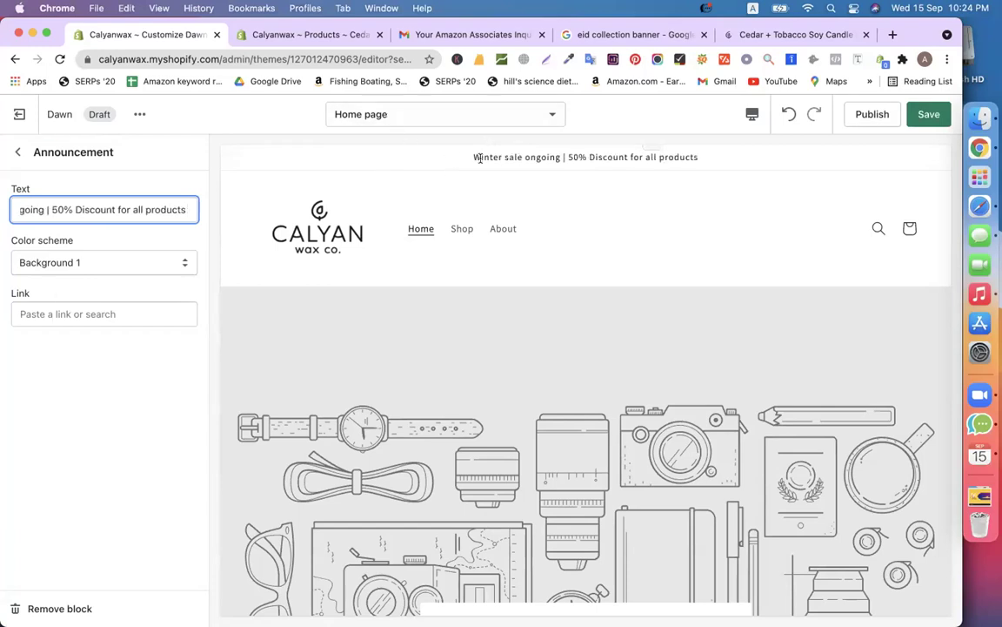
drag(467, 157, 765, 155)
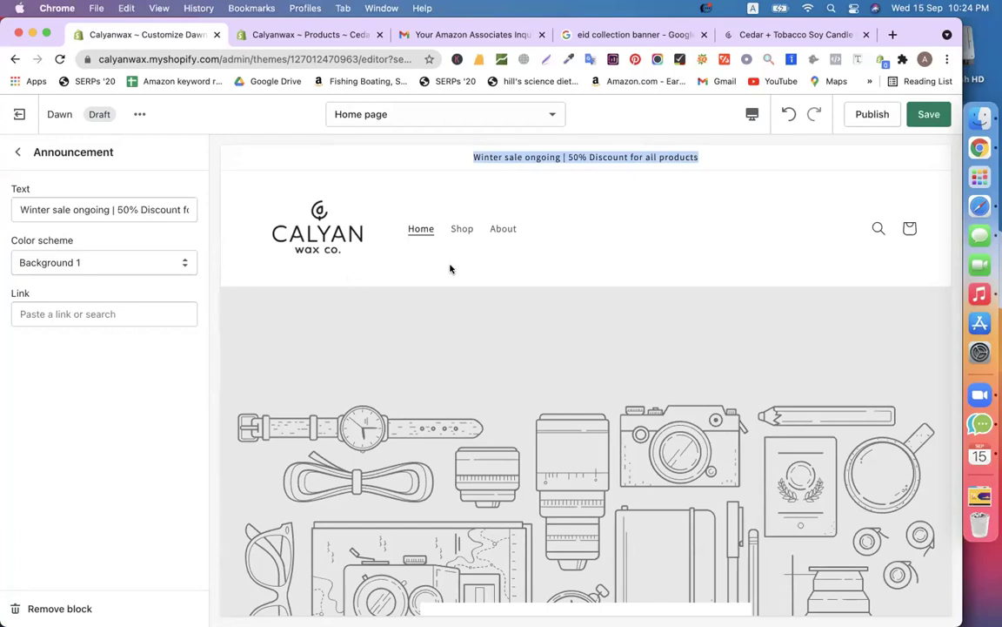
click(370, 159)
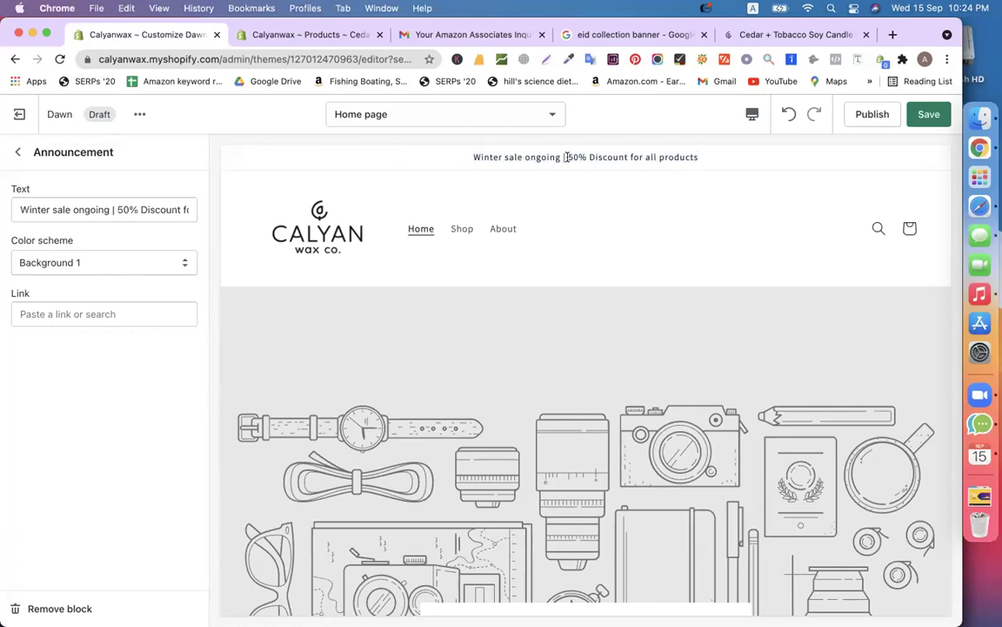
Step: Open the Shop menu item's collections/all page in a new tab and review it
right_click(456, 233)
click(474, 237)
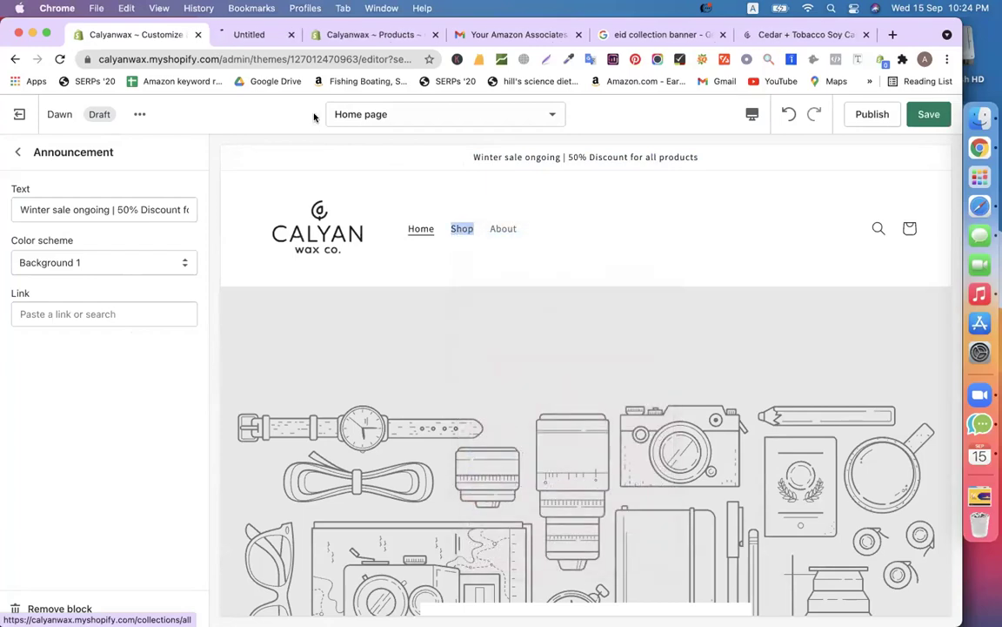
click(262, 36)
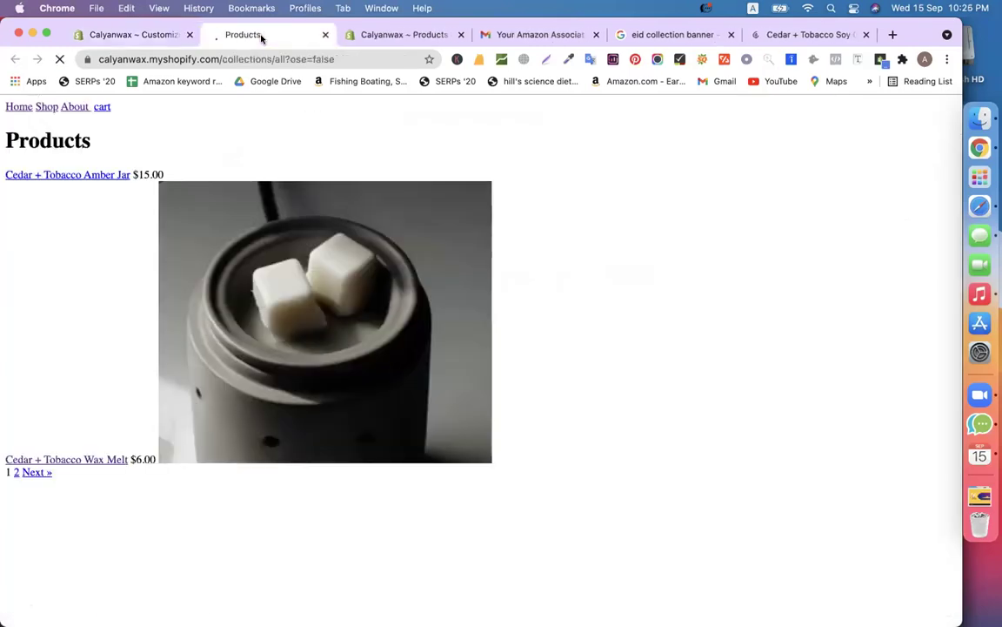
scroll(639, 284, down, 5)
scroll(640, 285, up, 6)
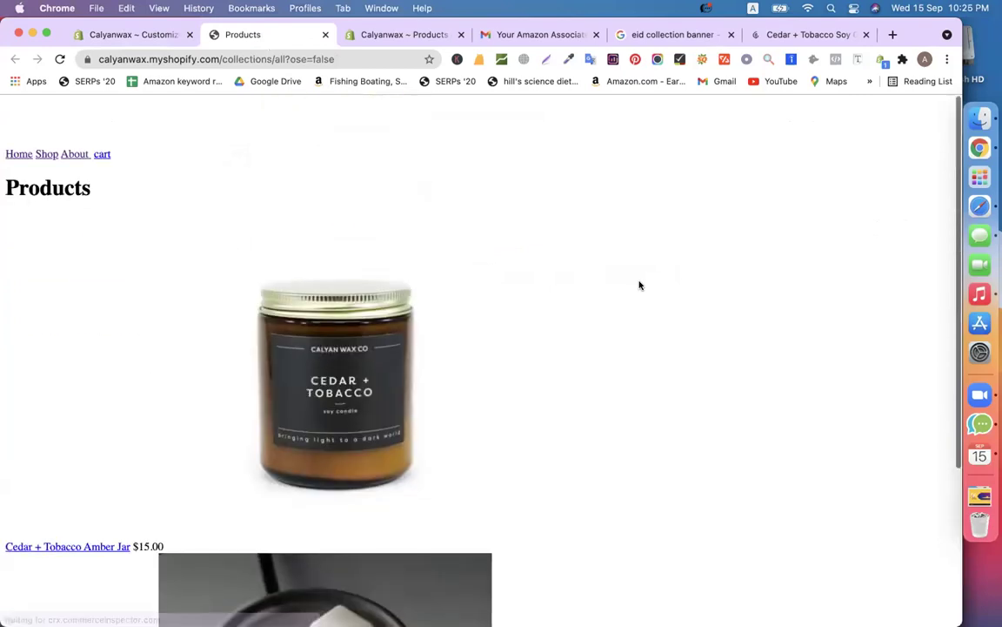
click(132, 34)
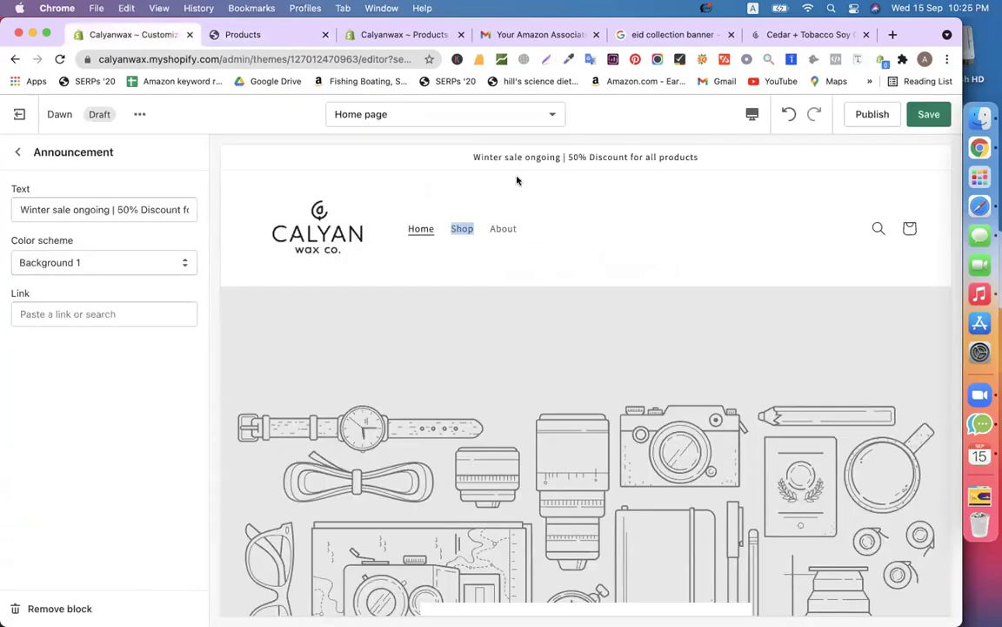
Step: Link the winter sale announcement to the All products collection
drag(463, 159, 726, 155)
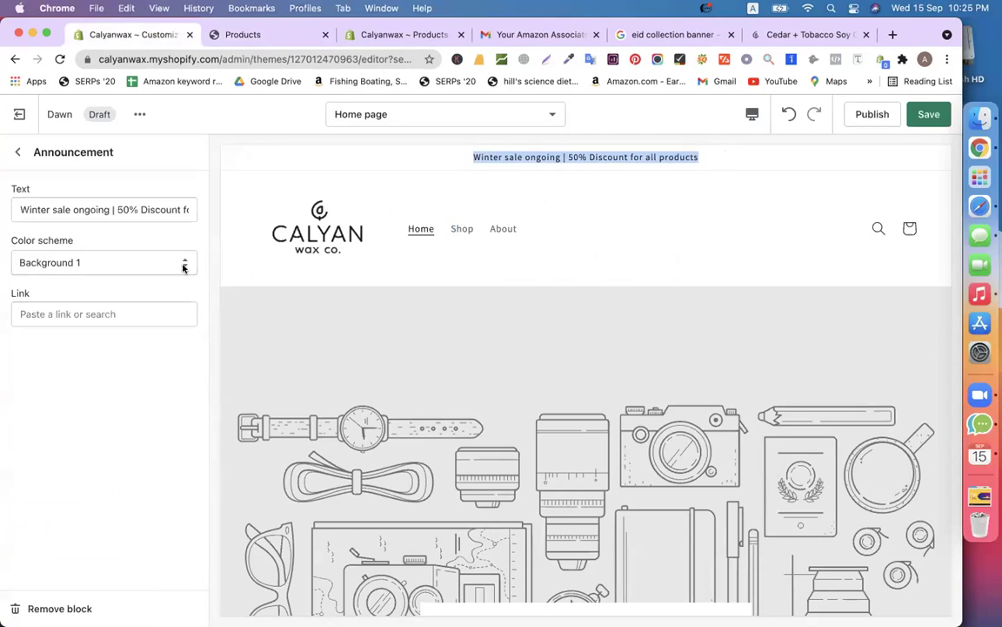
click(66, 313)
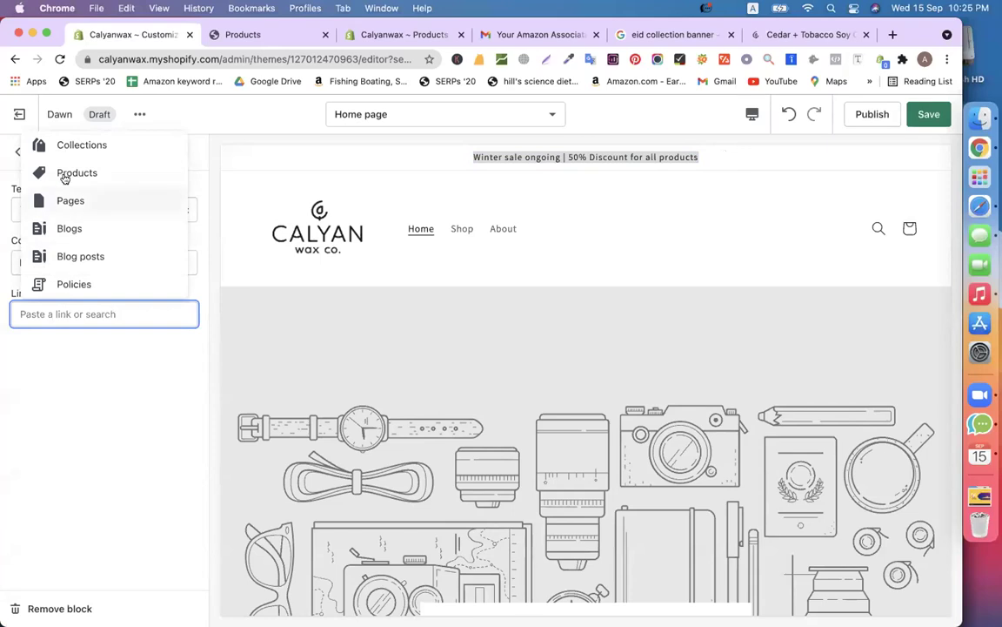
click(70, 172)
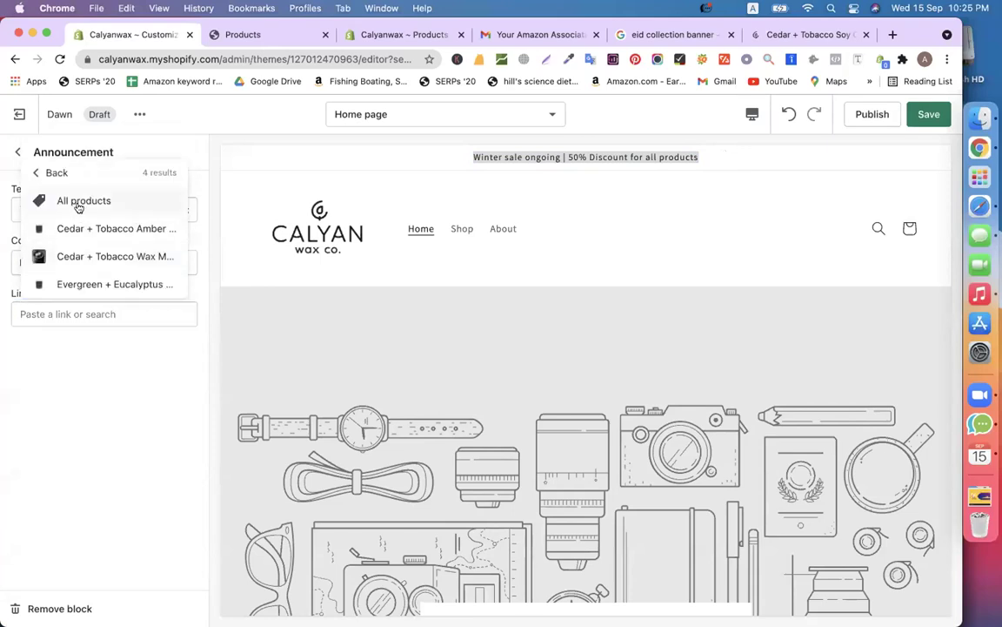
click(76, 202)
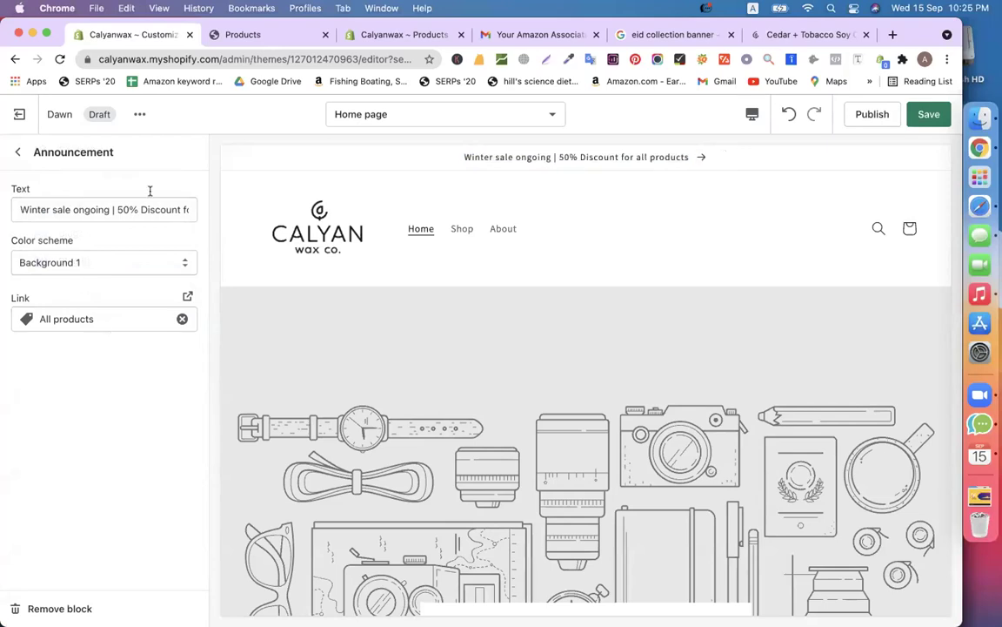
Step: Copy the storefront's collections/all products page address
click(252, 35)
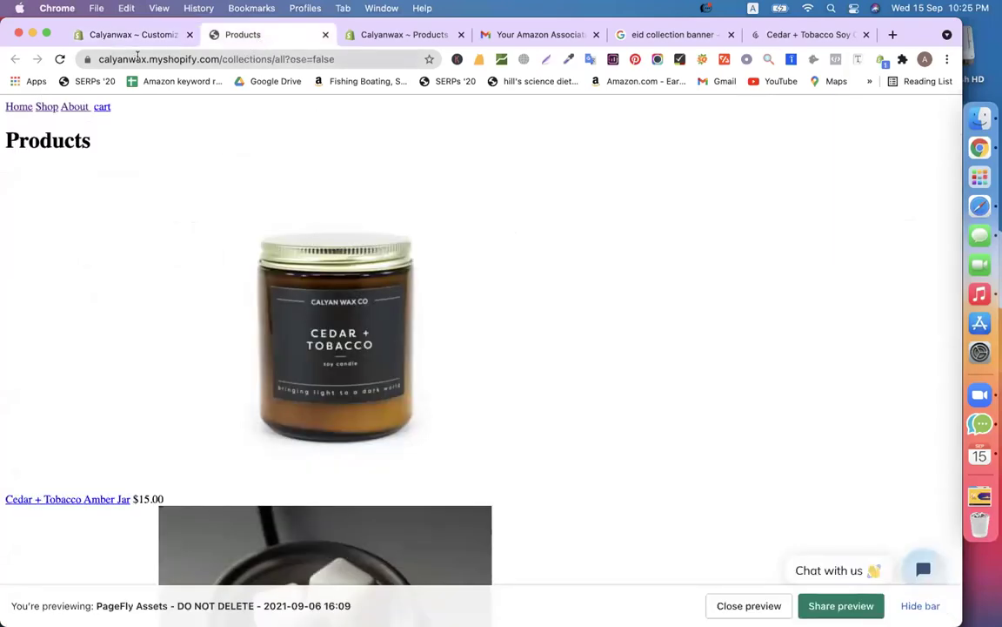
click(100, 57)
click(477, 158)
click(253, 60)
right_click(227, 57)
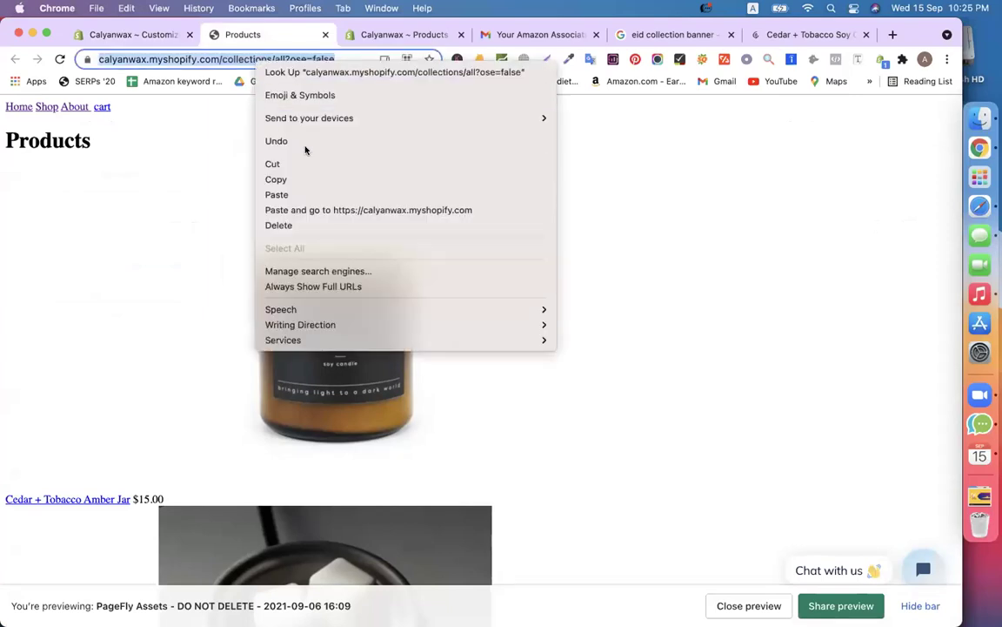
click(300, 181)
Step: Replace the announcement link with the pasted collections/all?ose=false address
click(123, 34)
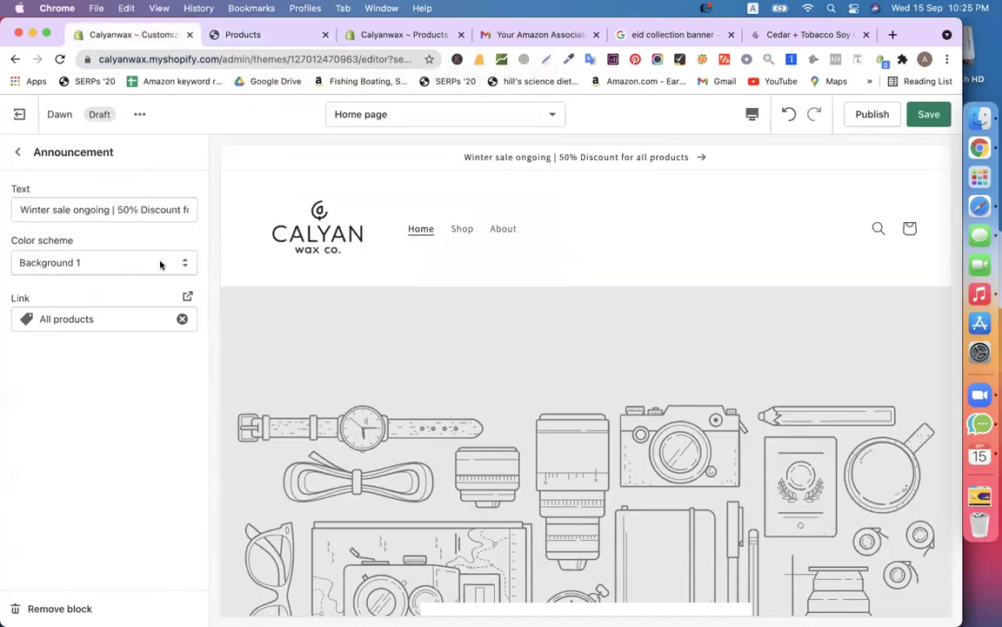
click(181, 322)
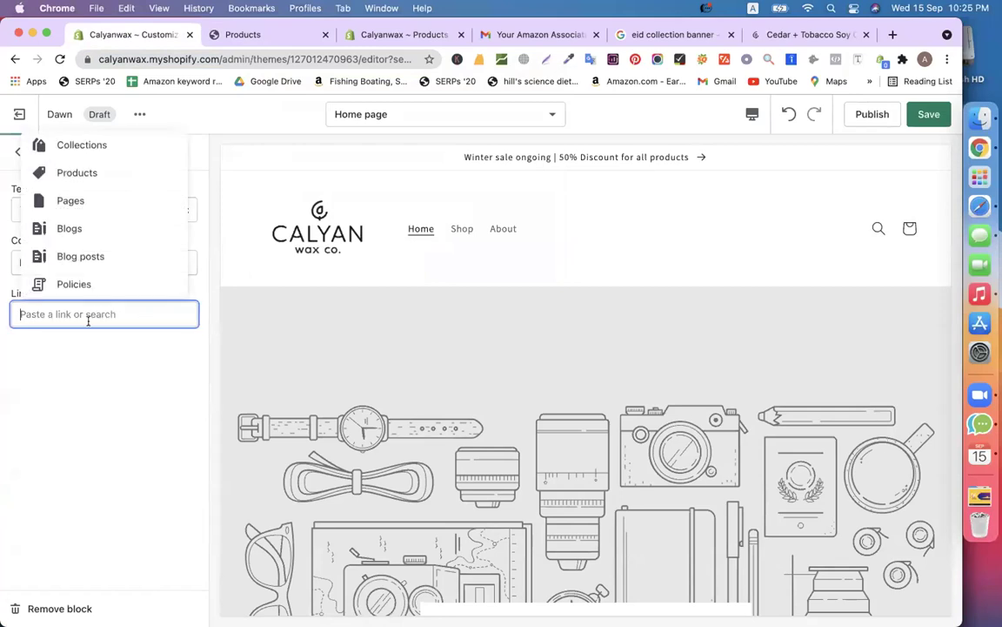
click(37, 314)
click(38, 313)
key(super+v)
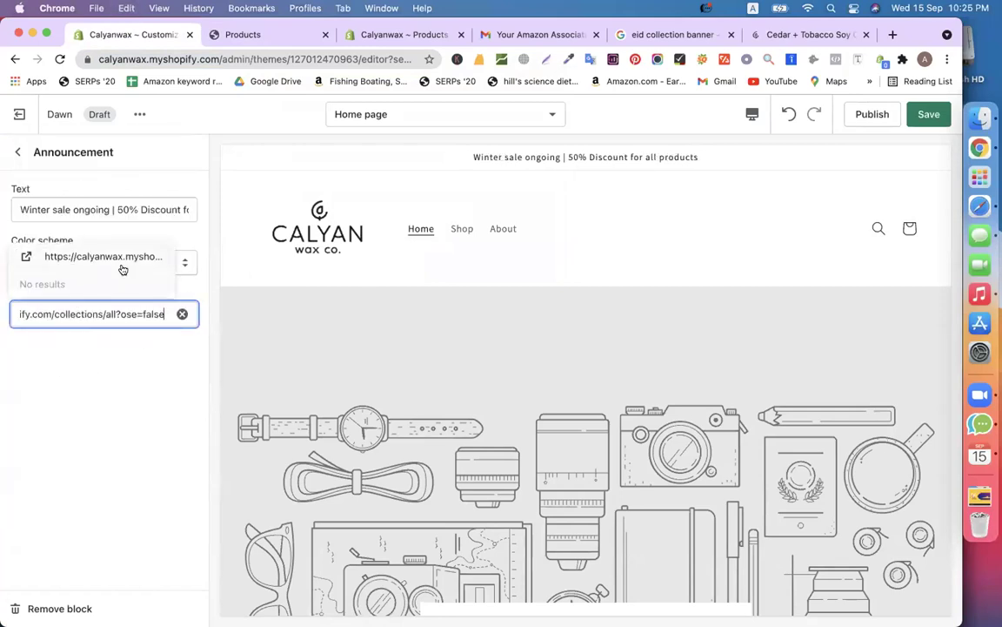
click(121, 258)
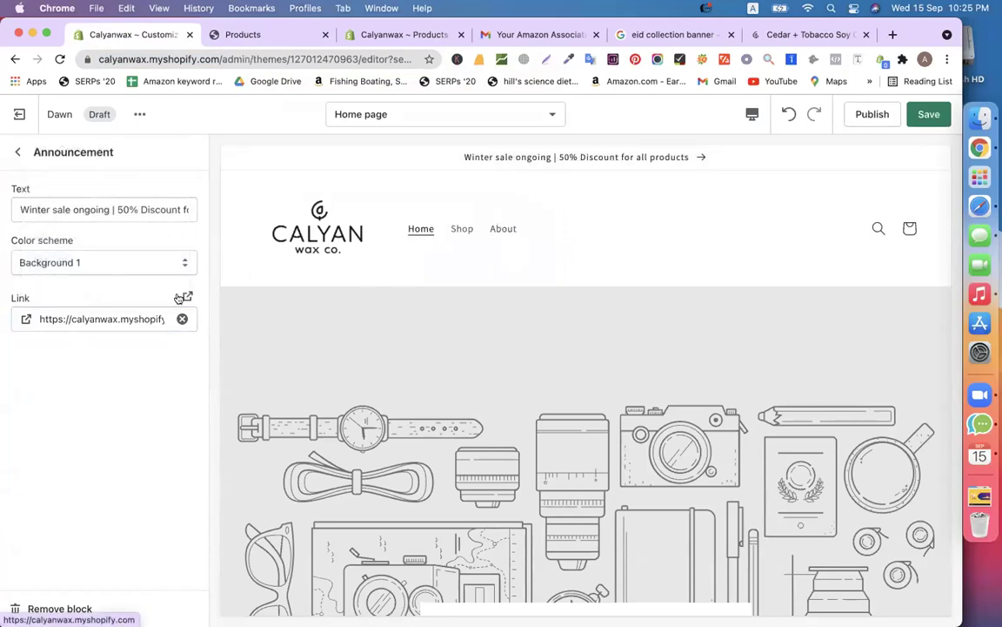
Step: Try Accent 1, Accent 2 and Background 2, then set the announcement to Inverse and return to sections
click(115, 266)
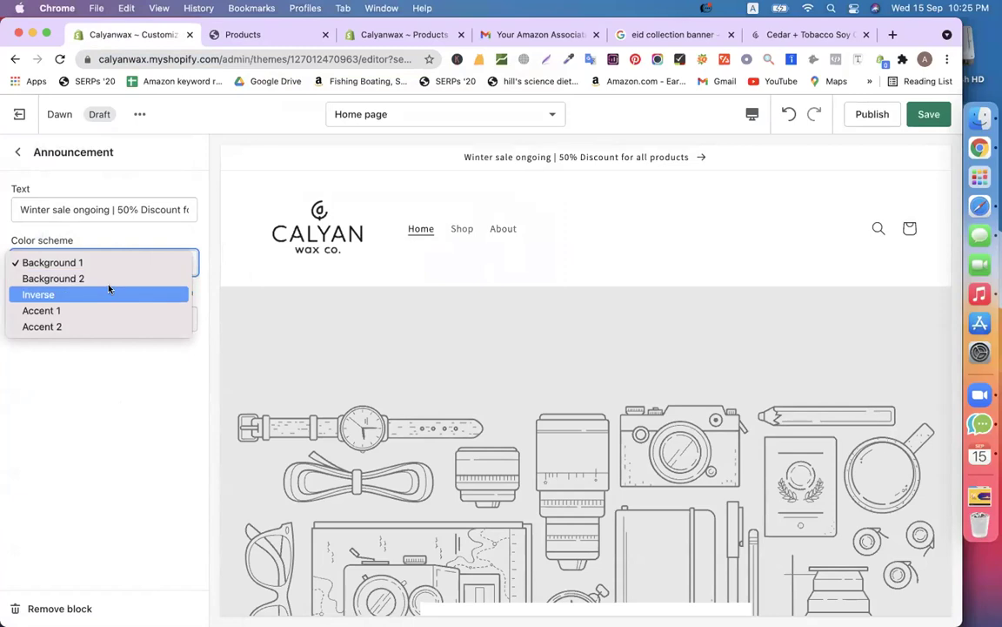
click(108, 291)
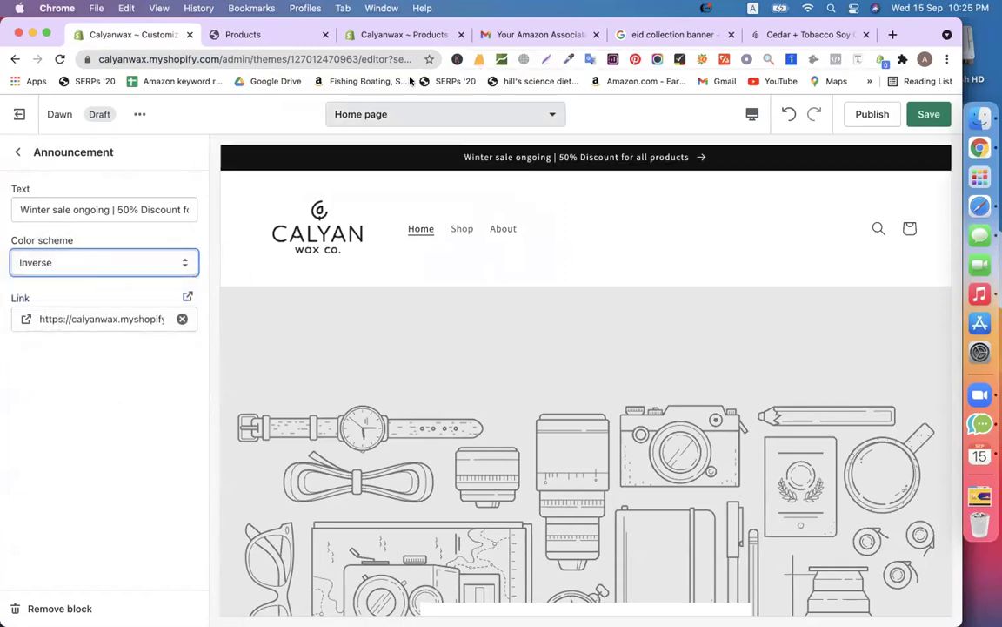
click(74, 258)
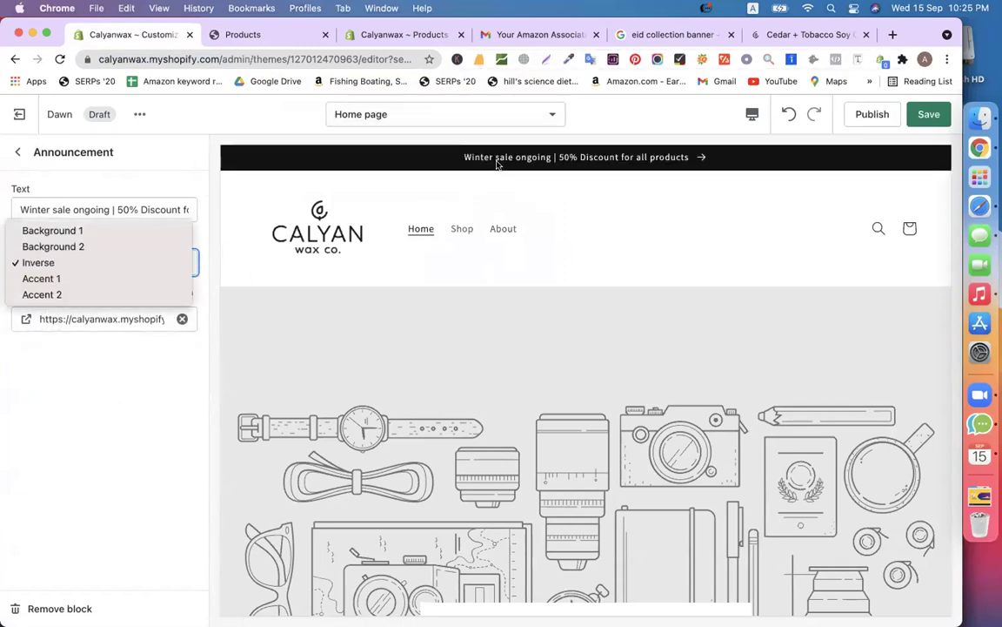
click(58, 278)
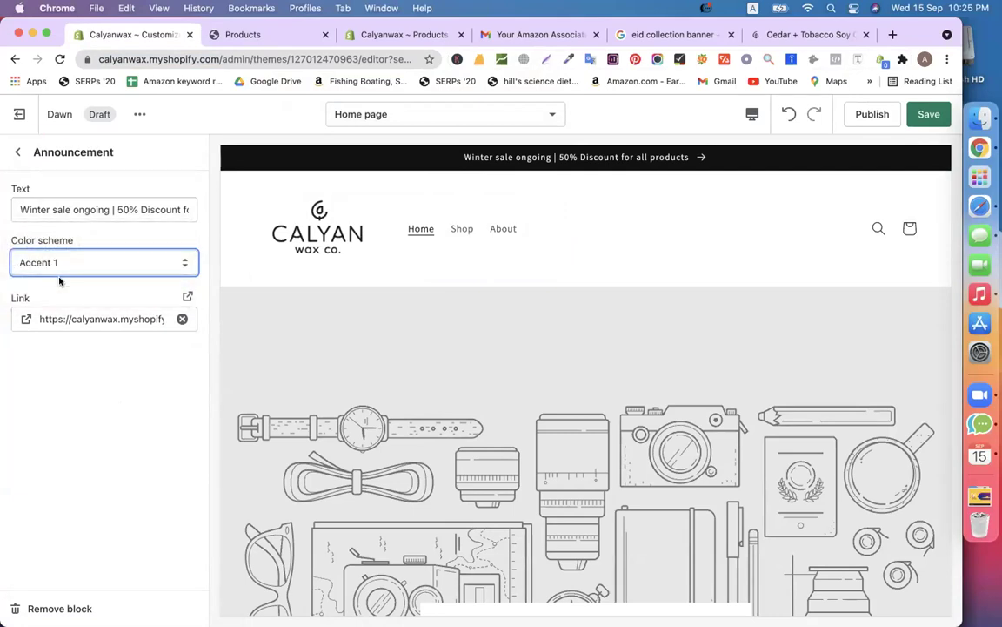
click(94, 261)
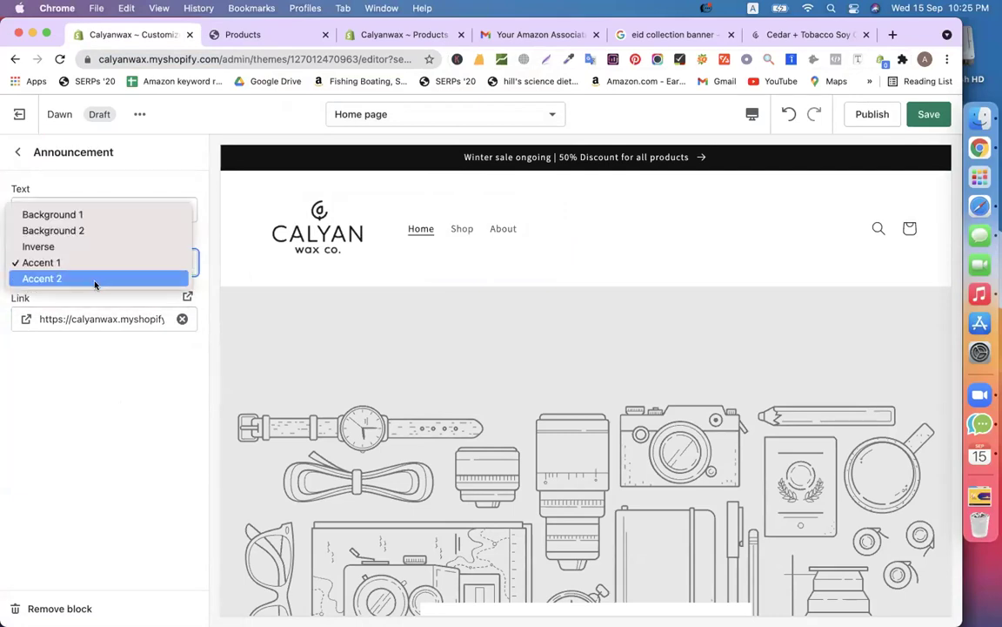
click(94, 281)
click(129, 265)
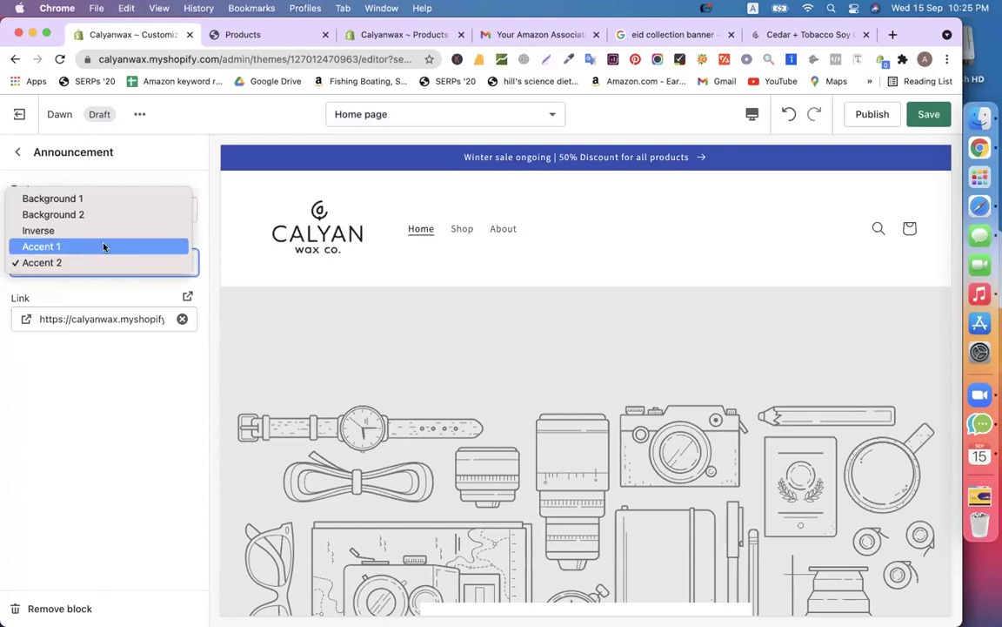
click(83, 215)
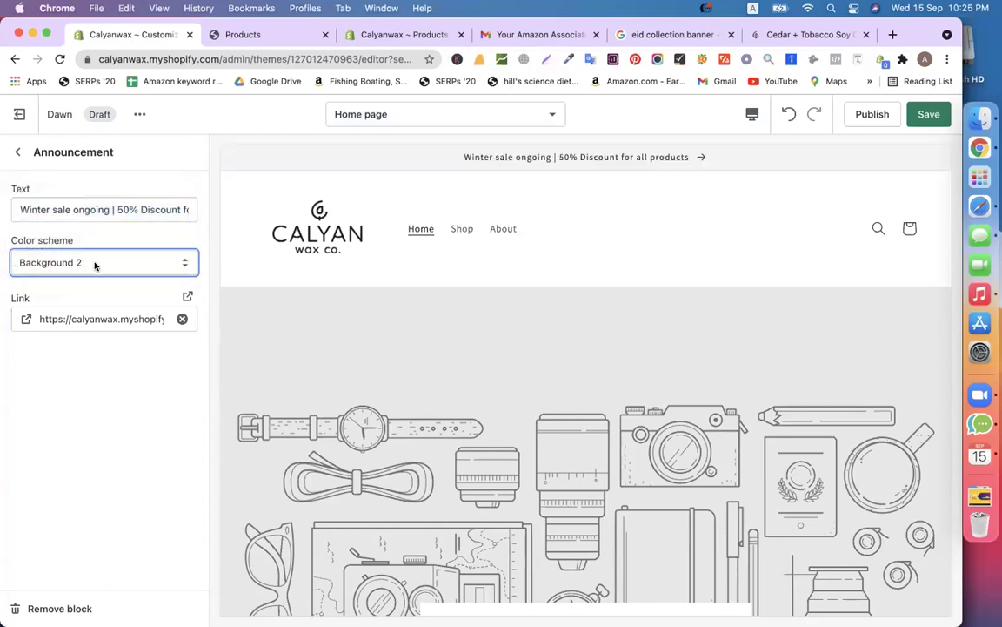
click(96, 264)
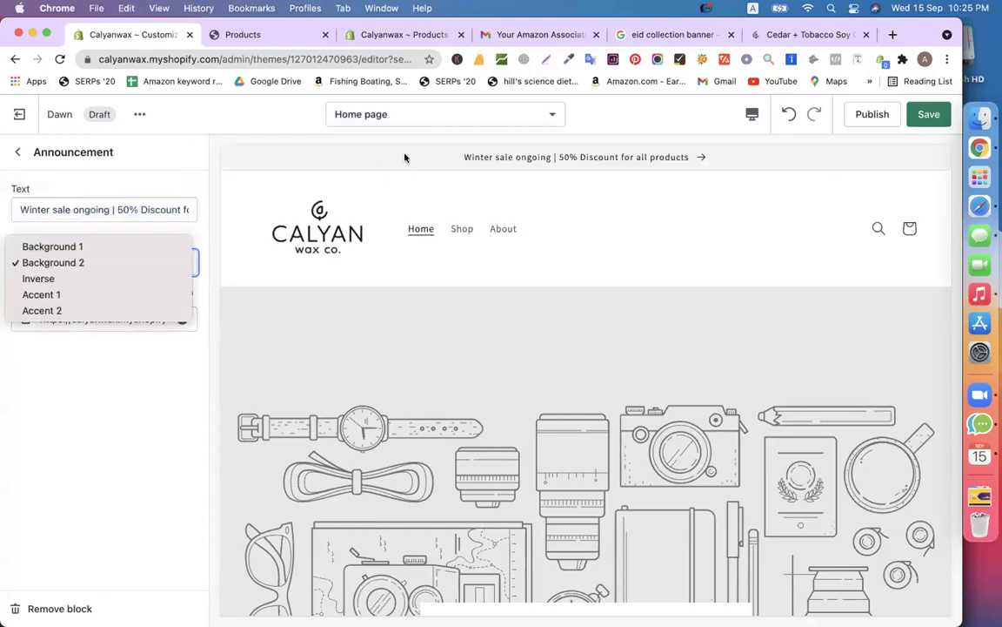
click(38, 278)
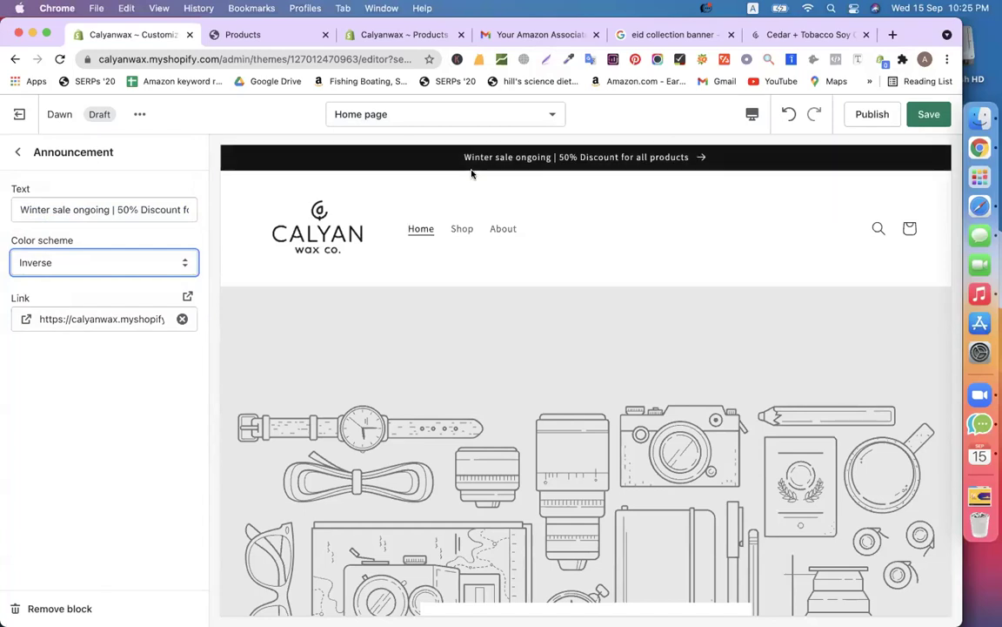
click(17, 151)
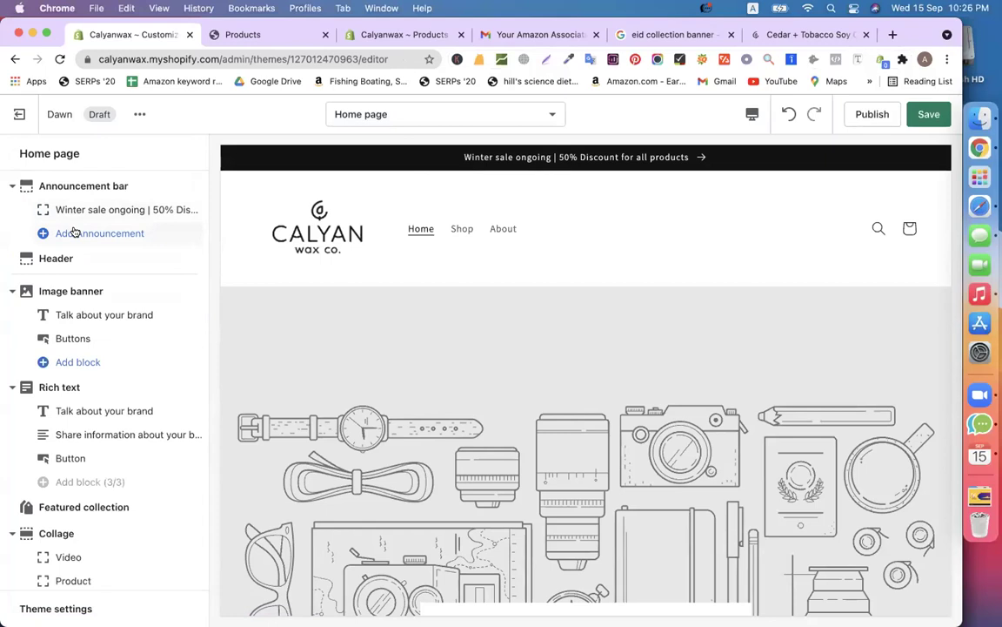
Step: Open the Header section settings after glancing at the live Cedar + Tobacco product page
click(67, 259)
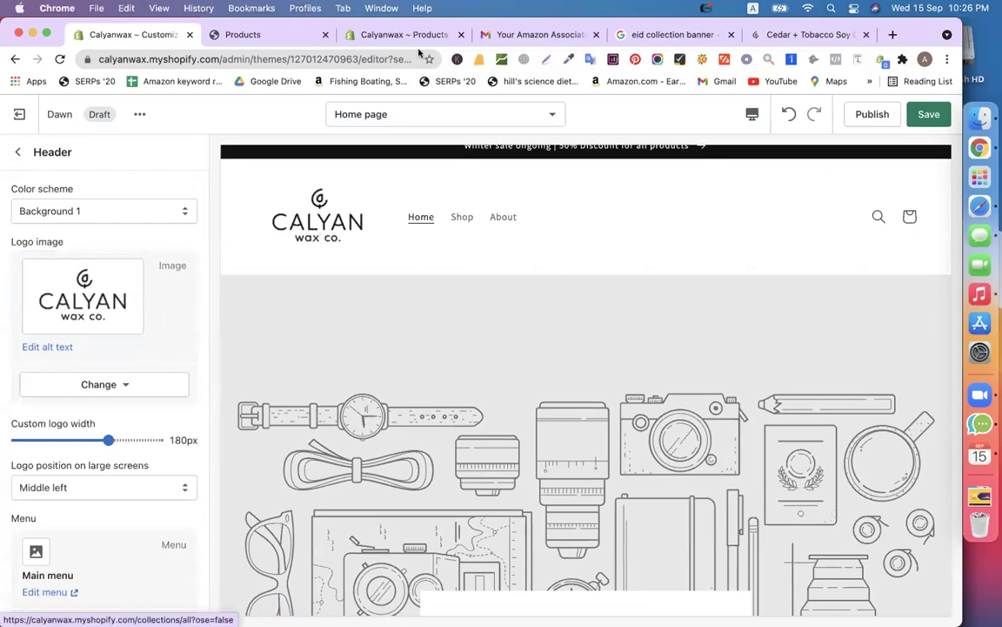
click(805, 31)
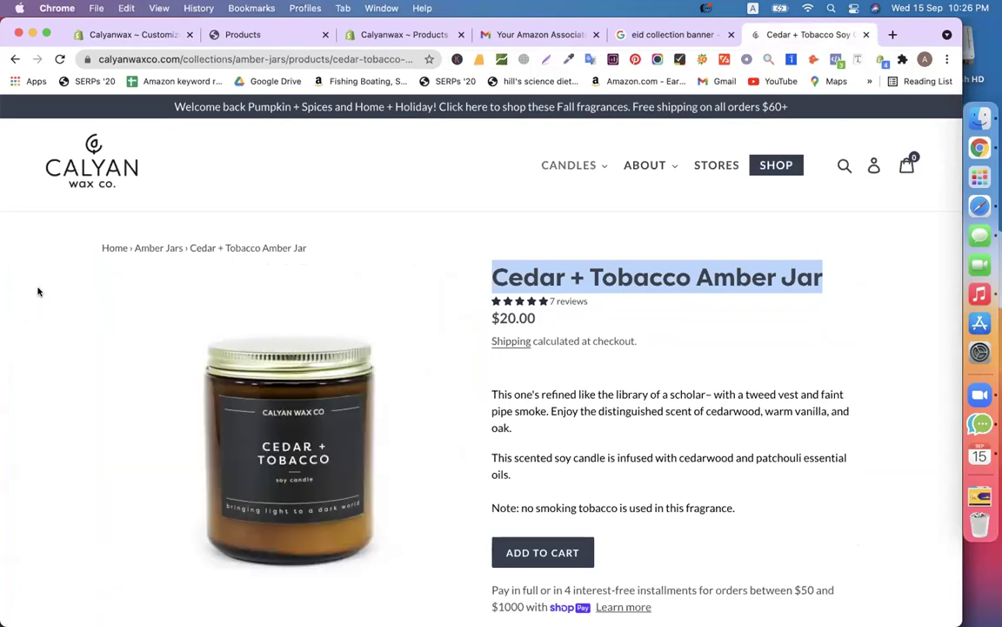
click(136, 35)
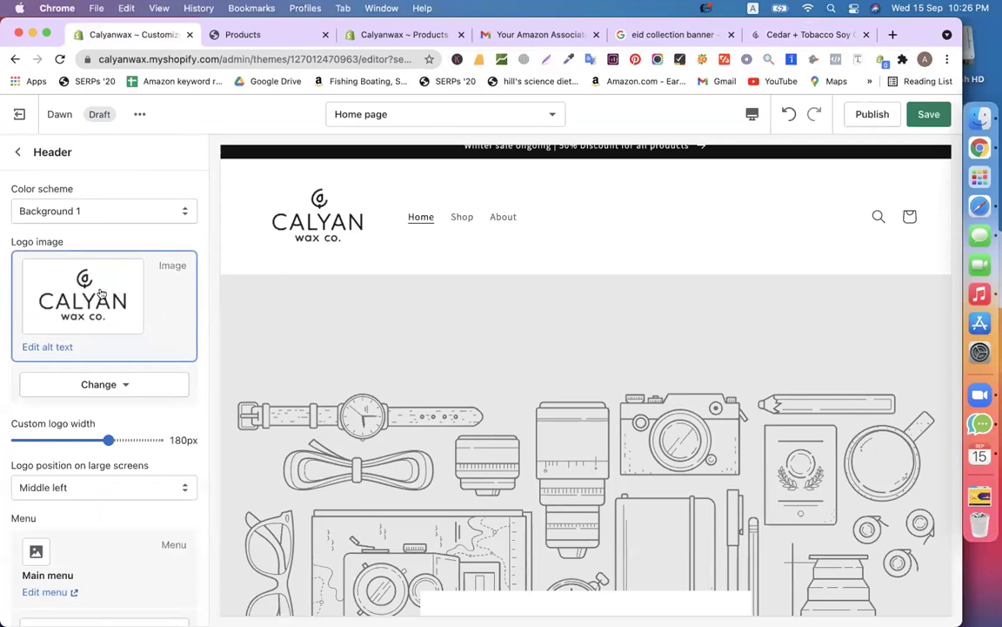
Step: Set the Custom logo width to 150px, keeping the logo position at Middle left
scroll(101, 295, down, 3)
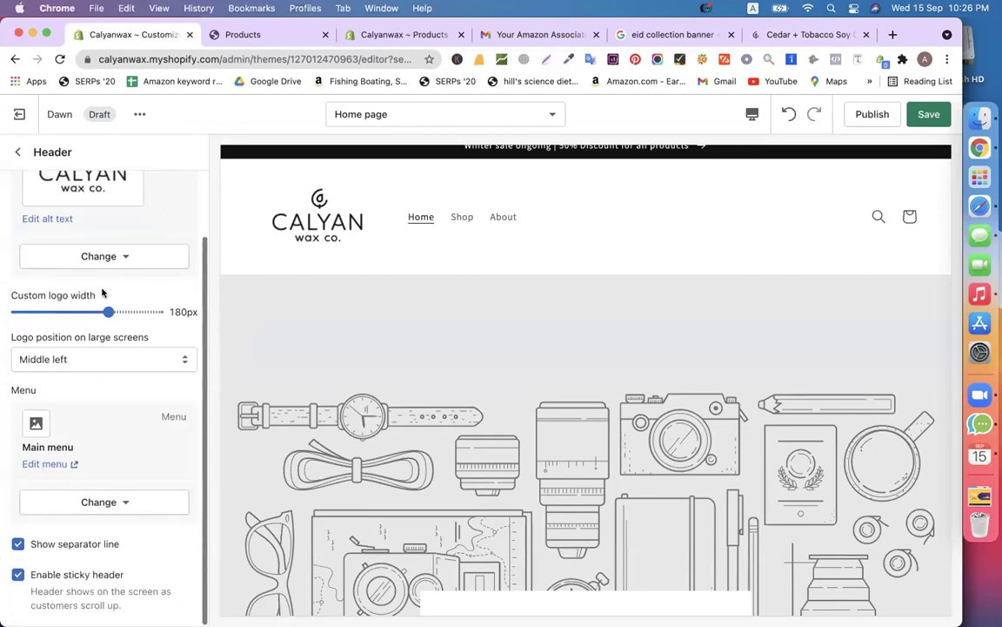
scroll(111, 320, up, 1)
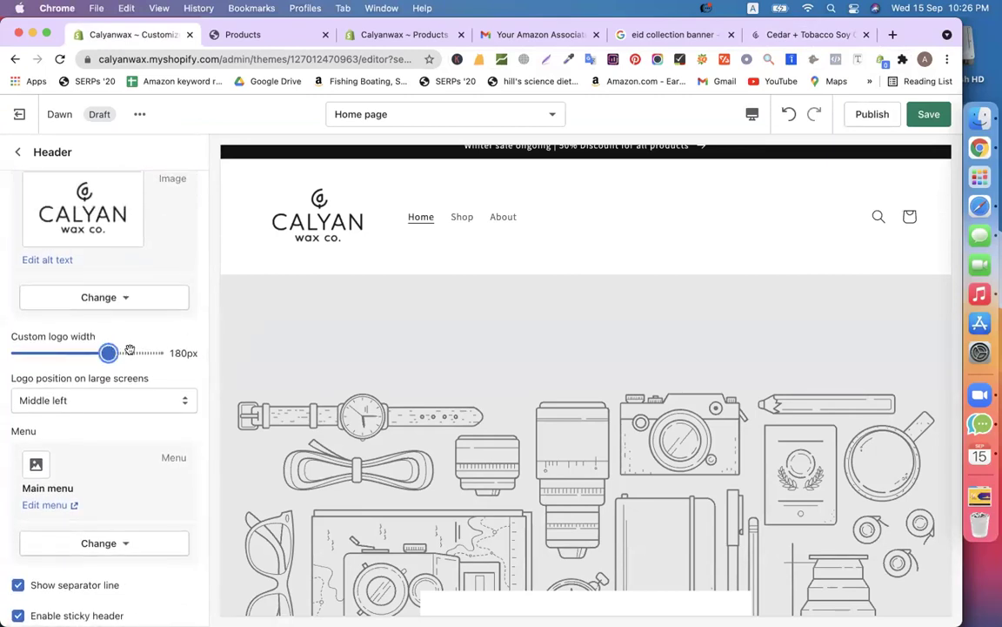
drag(107, 352, 134, 349)
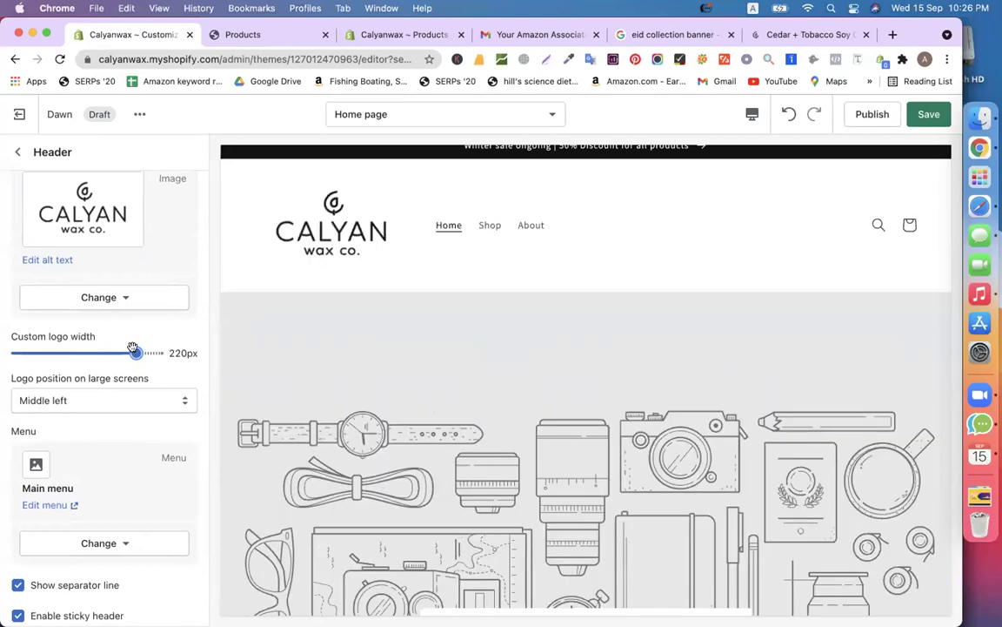
drag(133, 349, 85, 351)
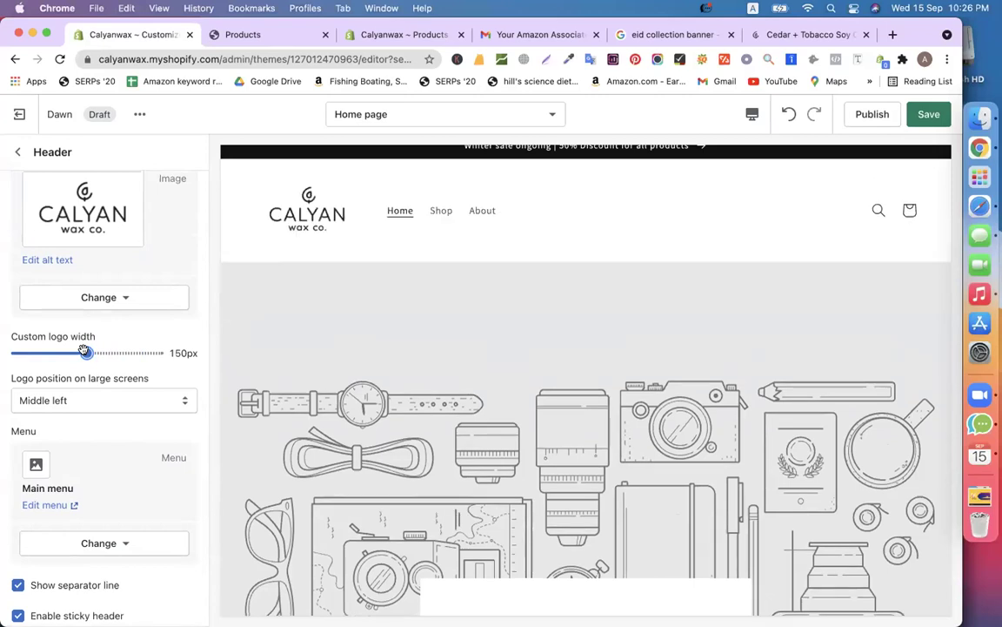
scroll(84, 350, down, 3)
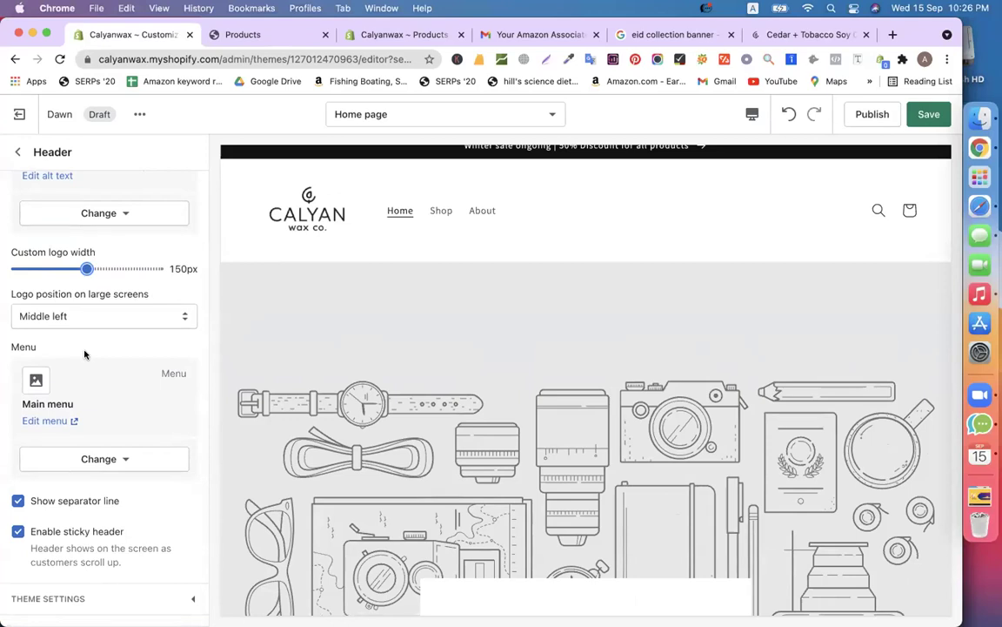
scroll(85, 353, up, 4)
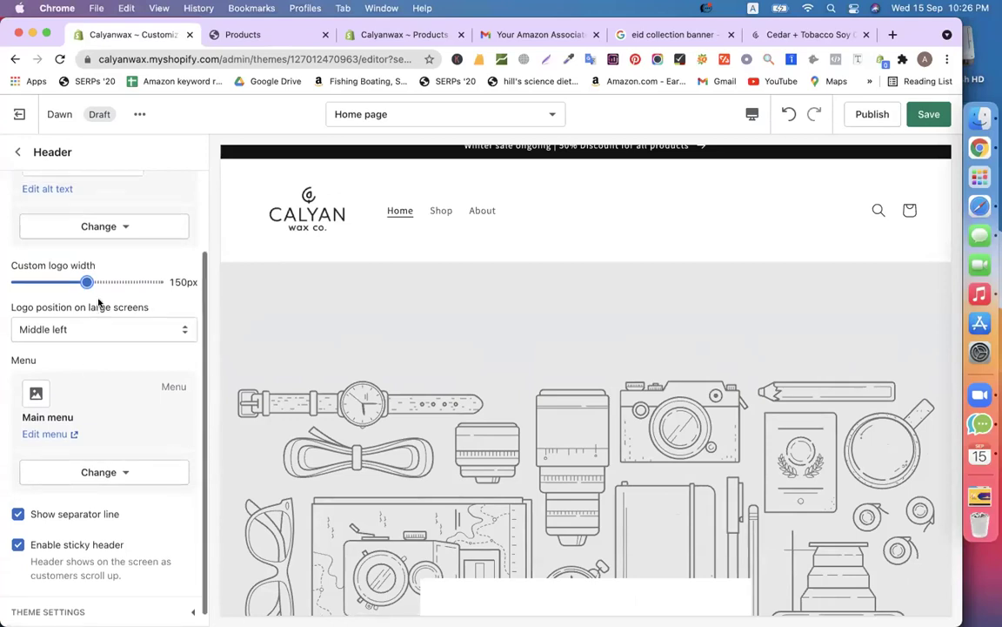
scroll(137, 369, down, 4)
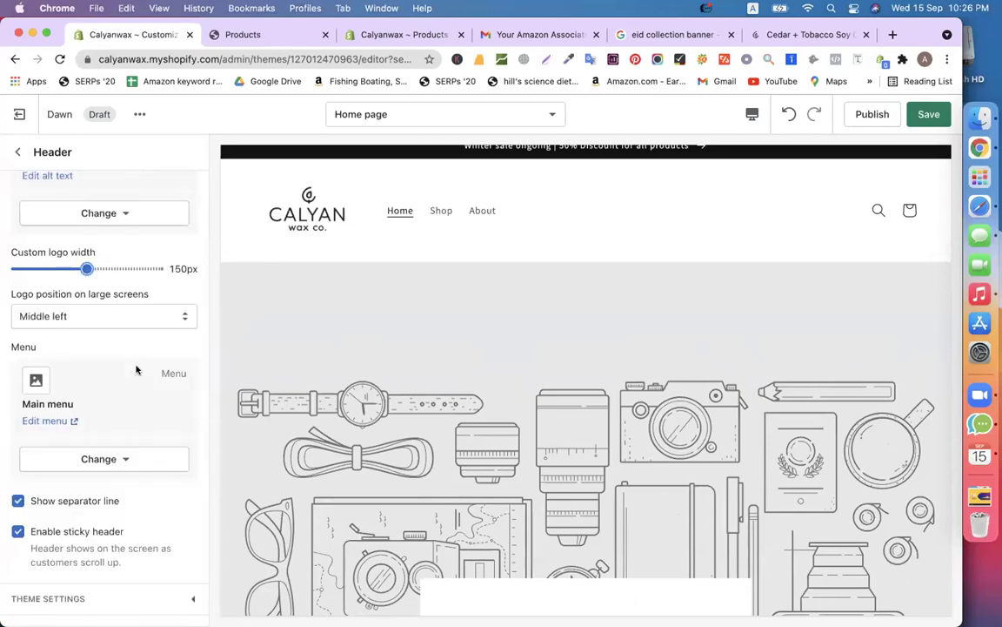
scroll(105, 376, up, 4)
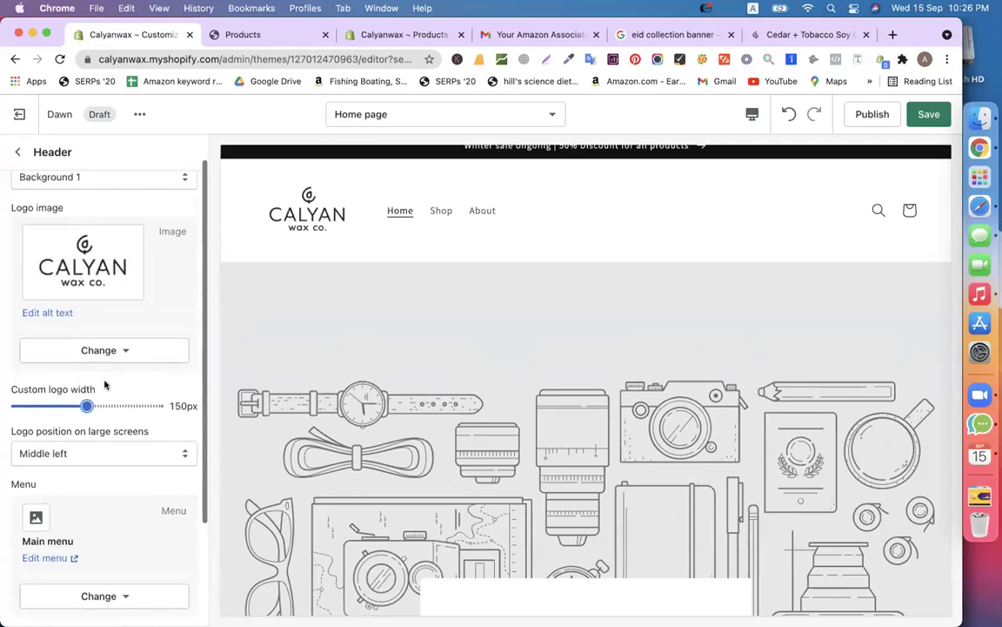
click(132, 452)
click(131, 452)
mouse_move(87, 405)
mouse_down()
mouse_move(128, 406)
mouse_move(86, 405)
mouse_up()
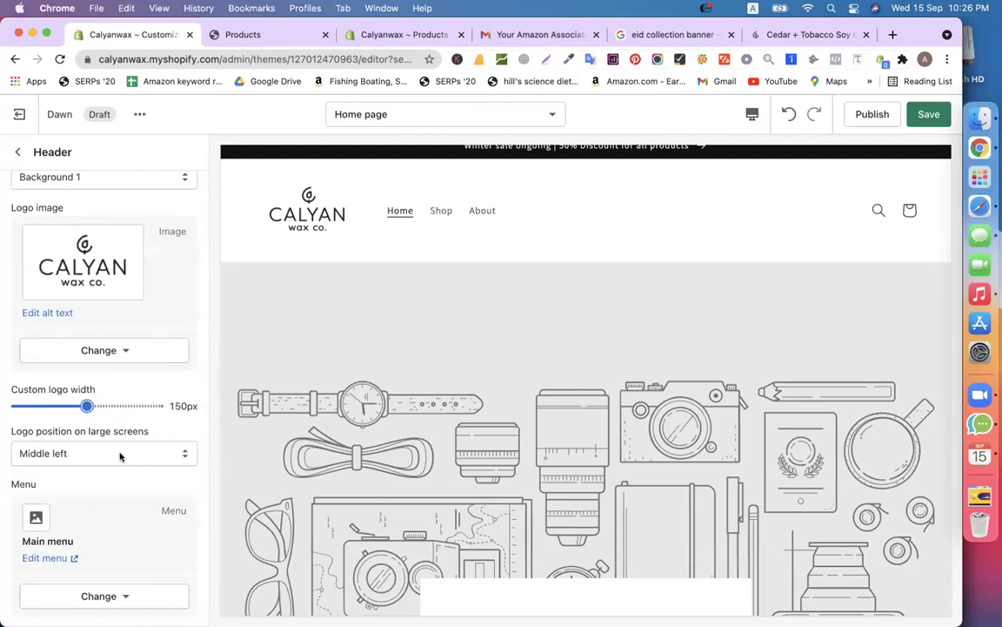
scroll(120, 456, down, 3)
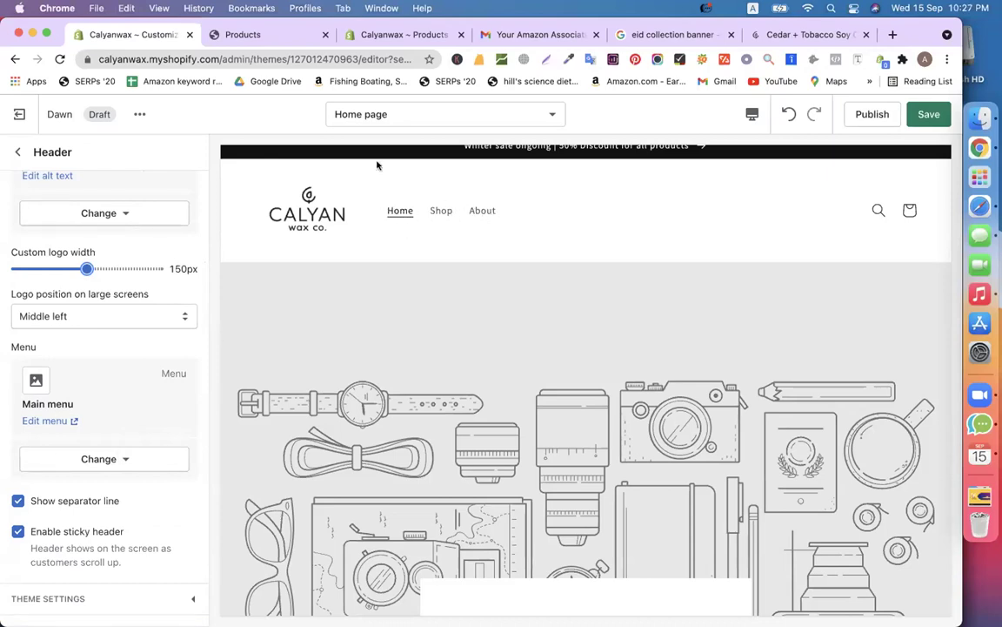
Step: Go to Online Store > Navigation and open the Main menu for editing
click(257, 36)
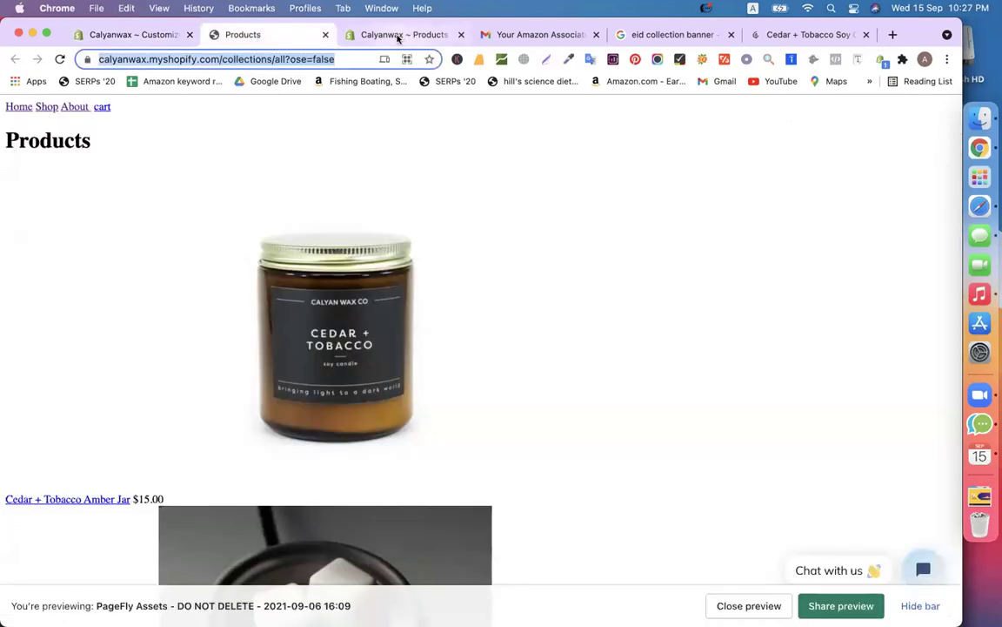
click(396, 34)
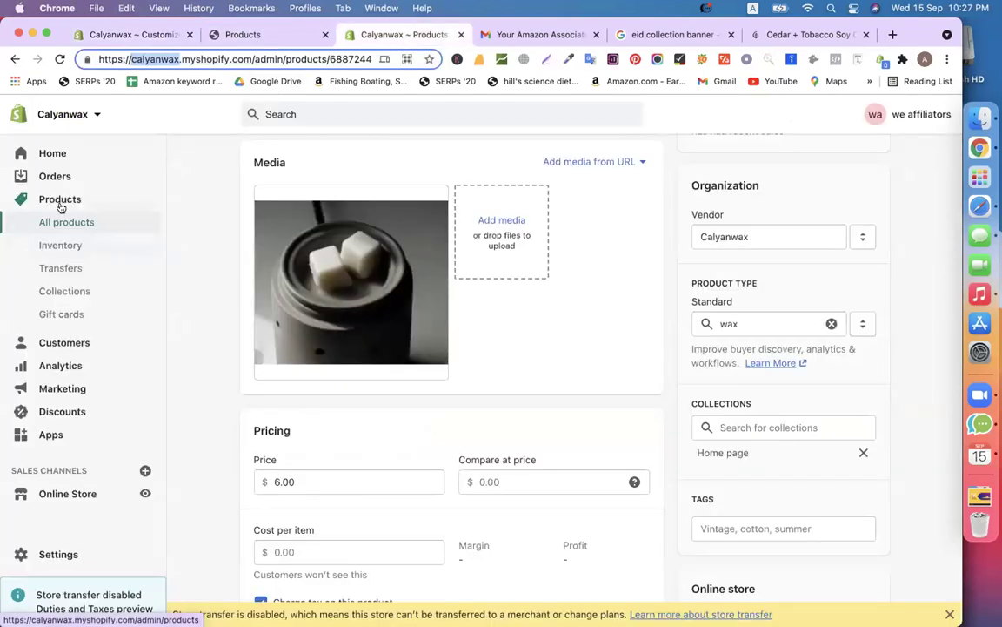
click(79, 493)
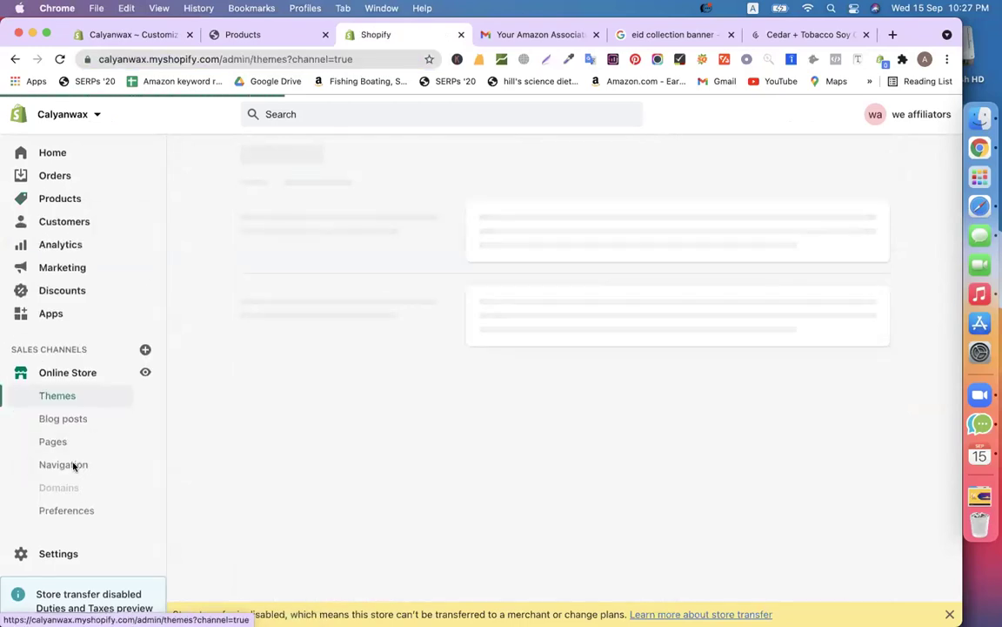
click(68, 466)
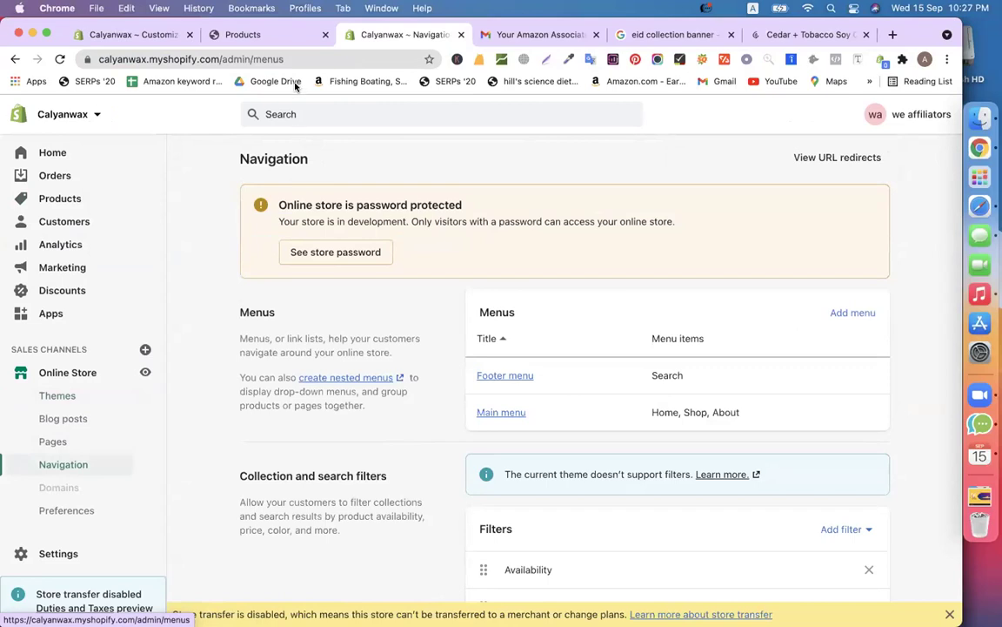
click(255, 38)
click(170, 39)
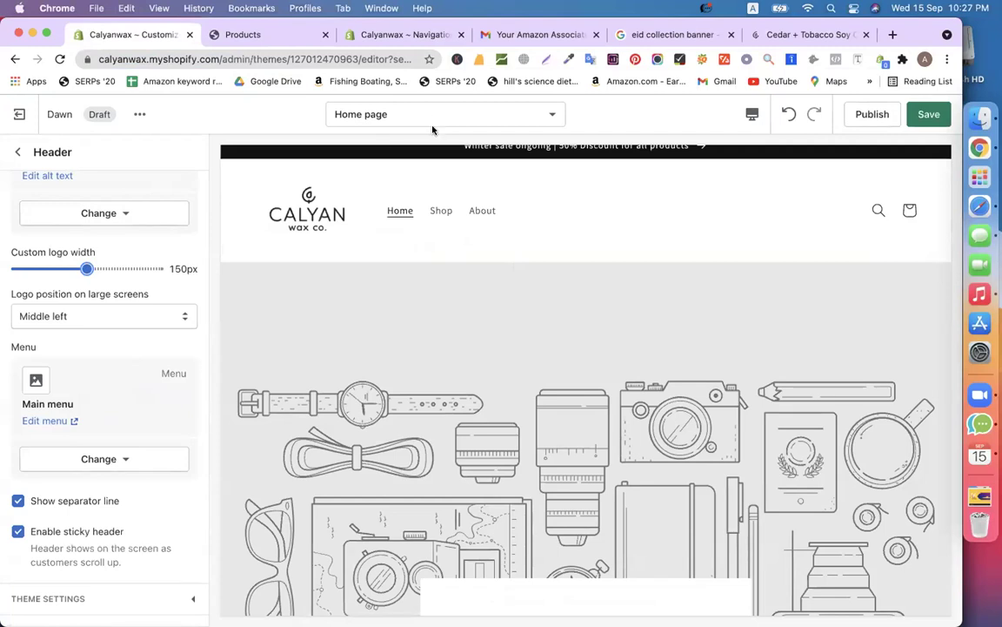
click(391, 36)
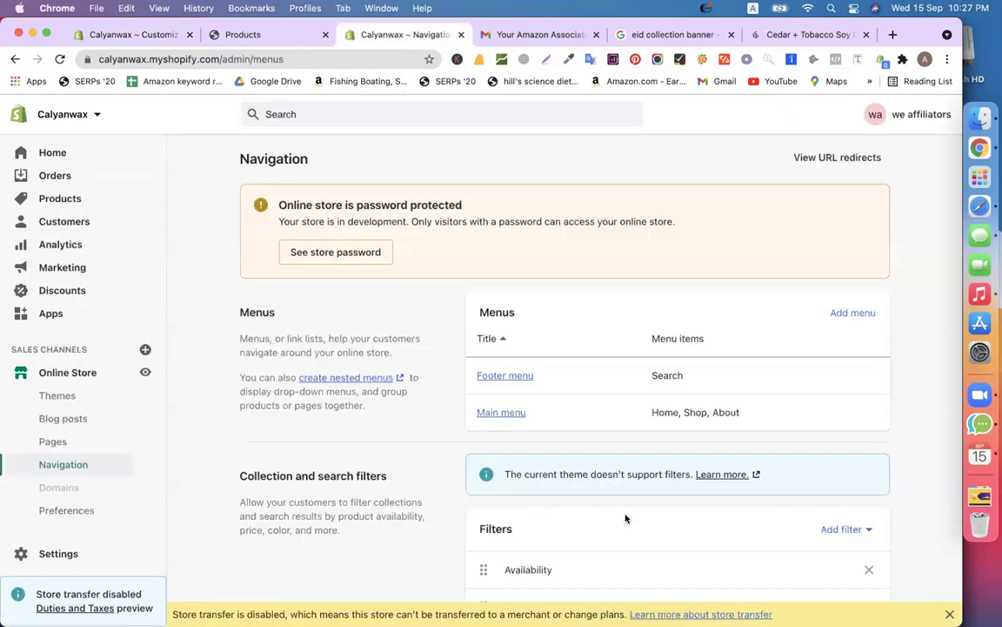
click(489, 415)
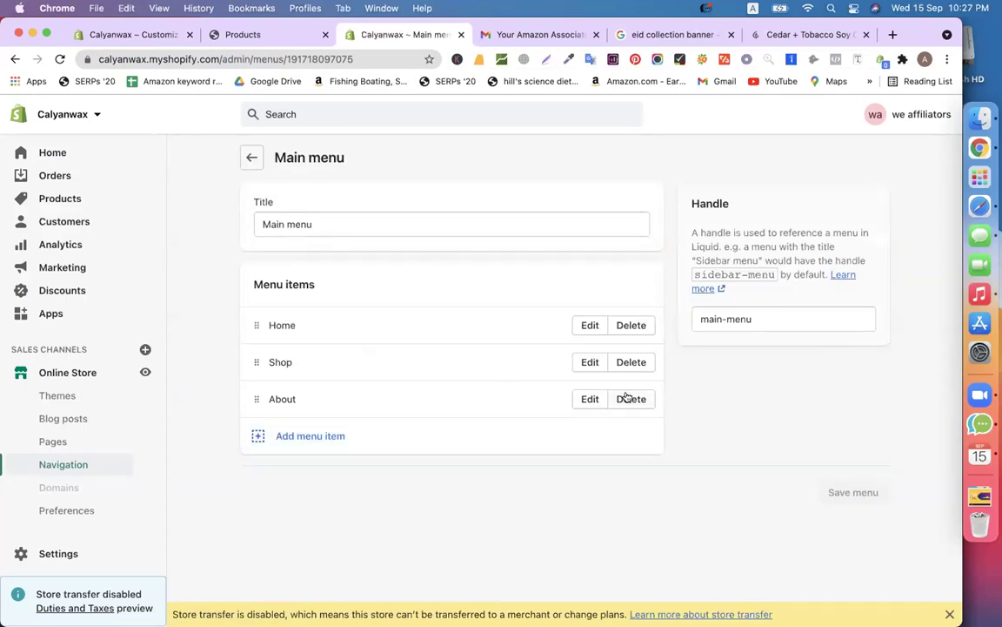
Step: Delete the About item and add a 'wax collection' item linked to Collections > wax collection
click(626, 398)
click(648, 404)
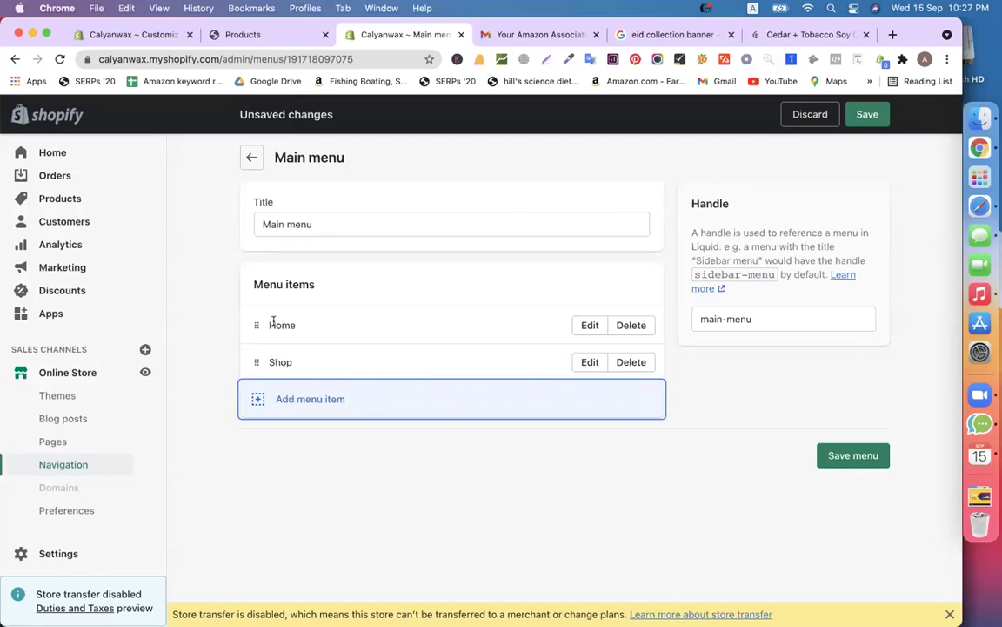
click(312, 398)
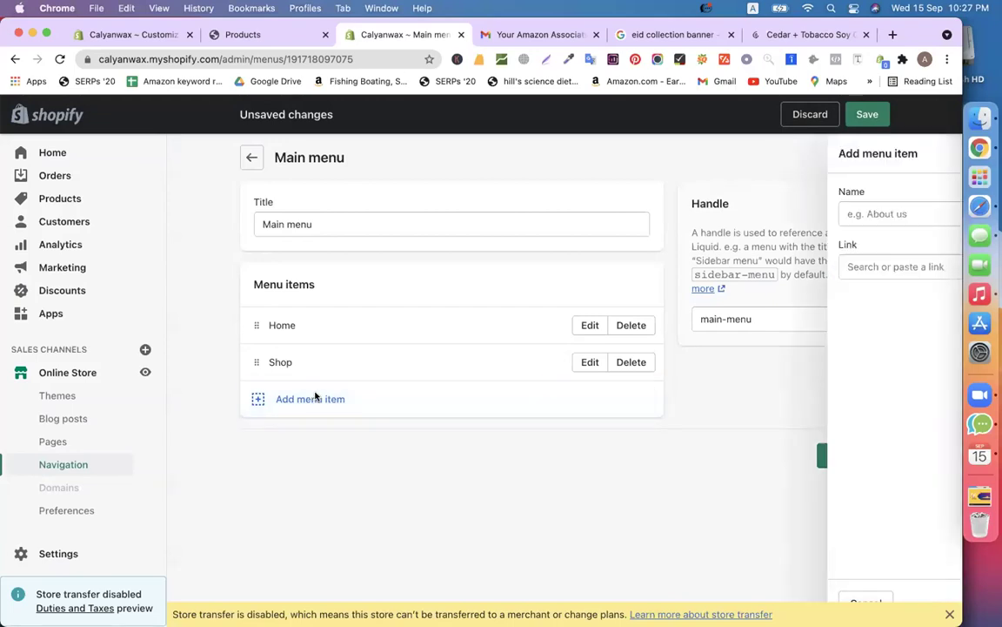
click(786, 213)
click(774, 280)
click(736, 266)
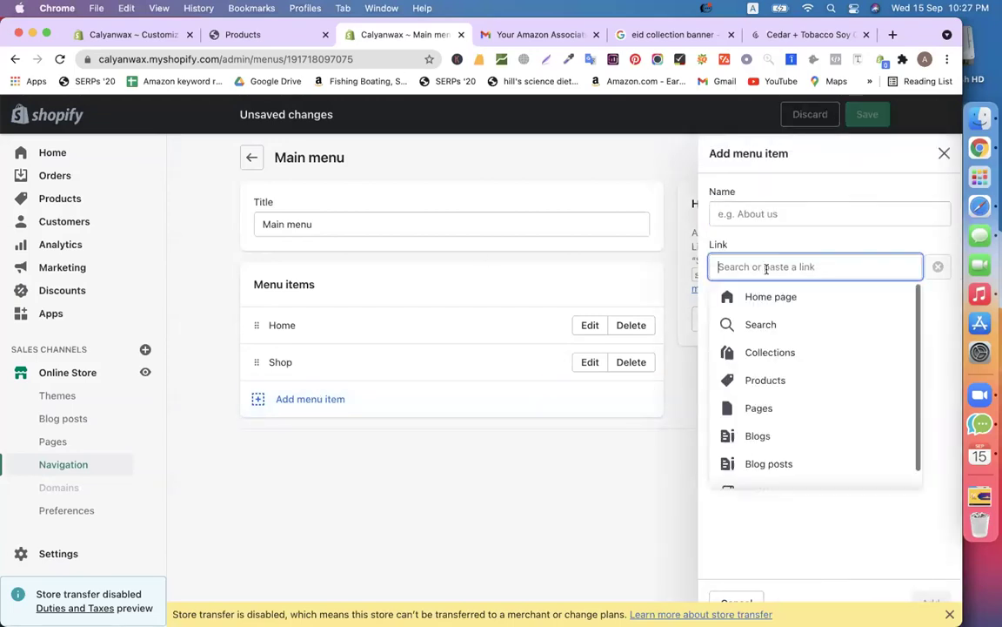
click(762, 347)
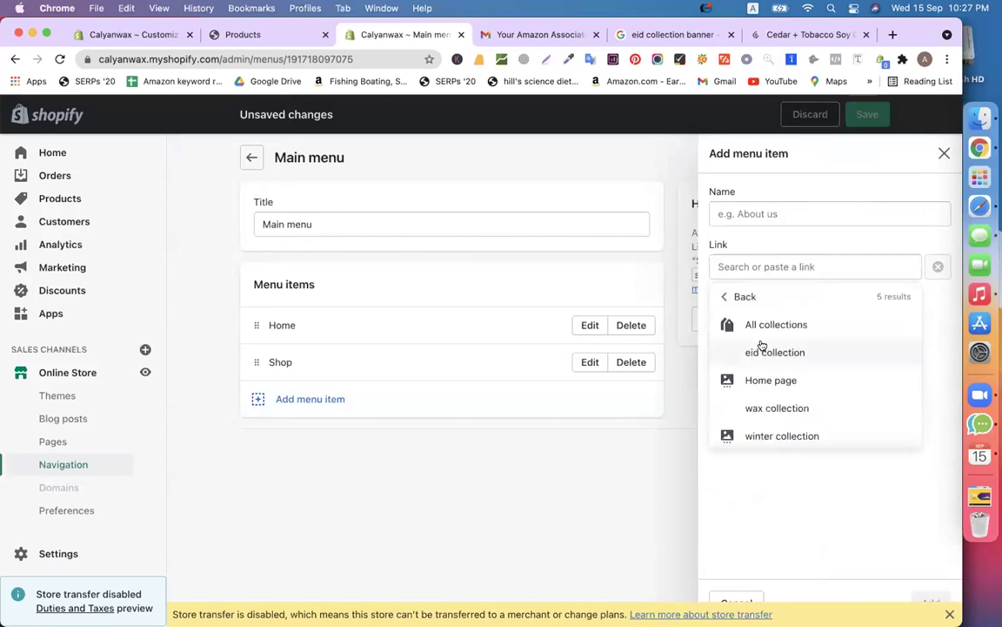
click(782, 408)
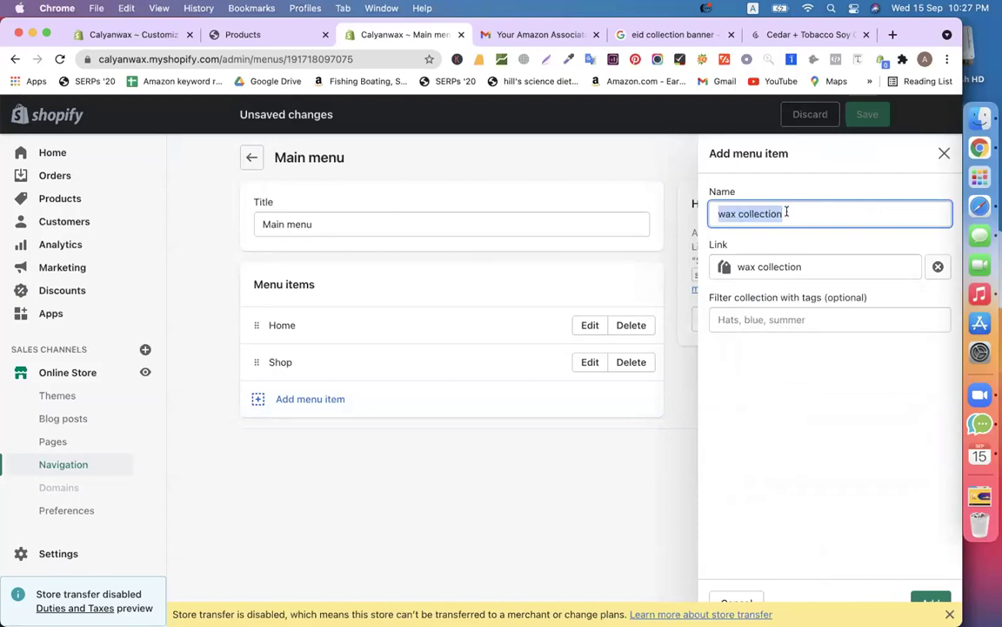
click(794, 443)
click(923, 600)
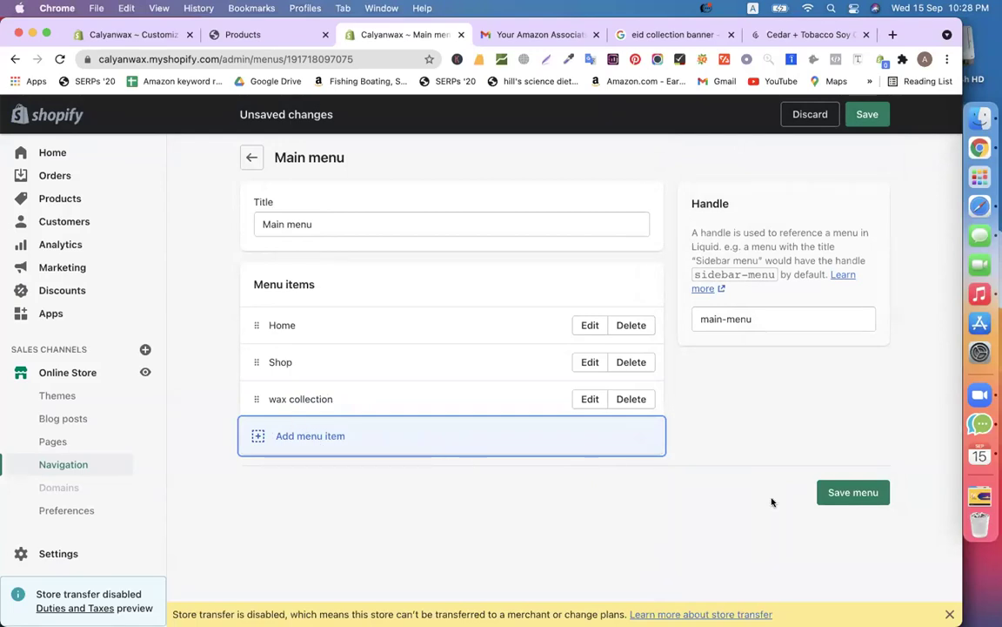
Step: Save the Main menu and load the storefront home page to check it
click(828, 490)
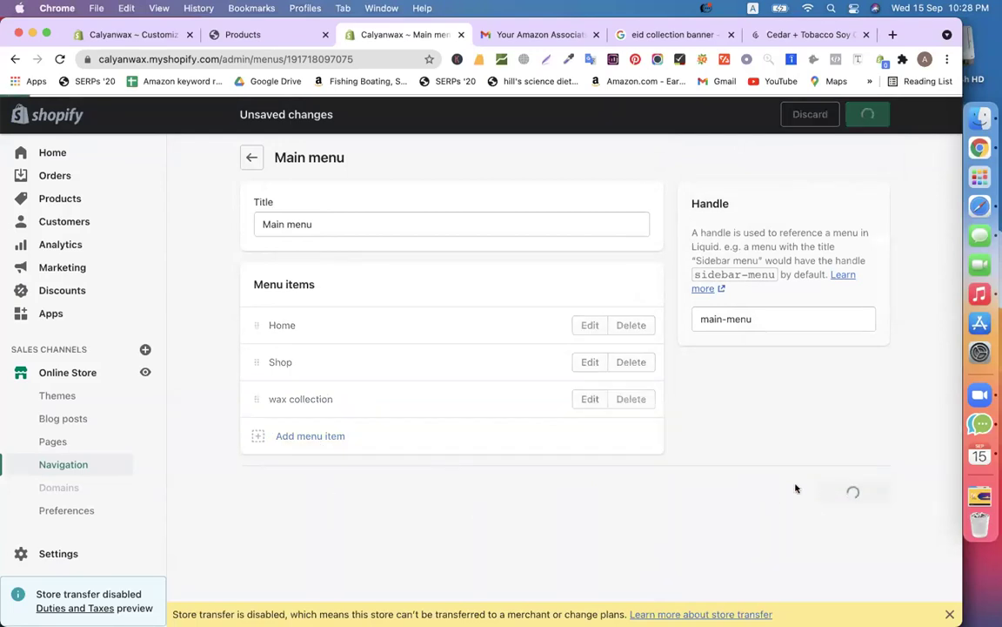
click(243, 34)
click(248, 61)
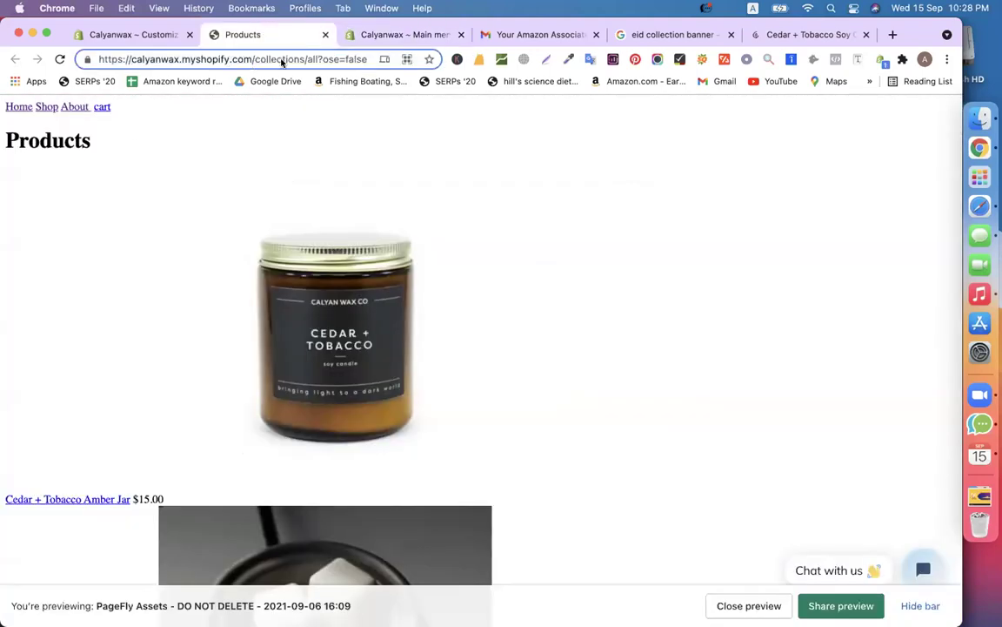
drag(255, 61, 716, 89)
key(BackSpace)
key(Return)
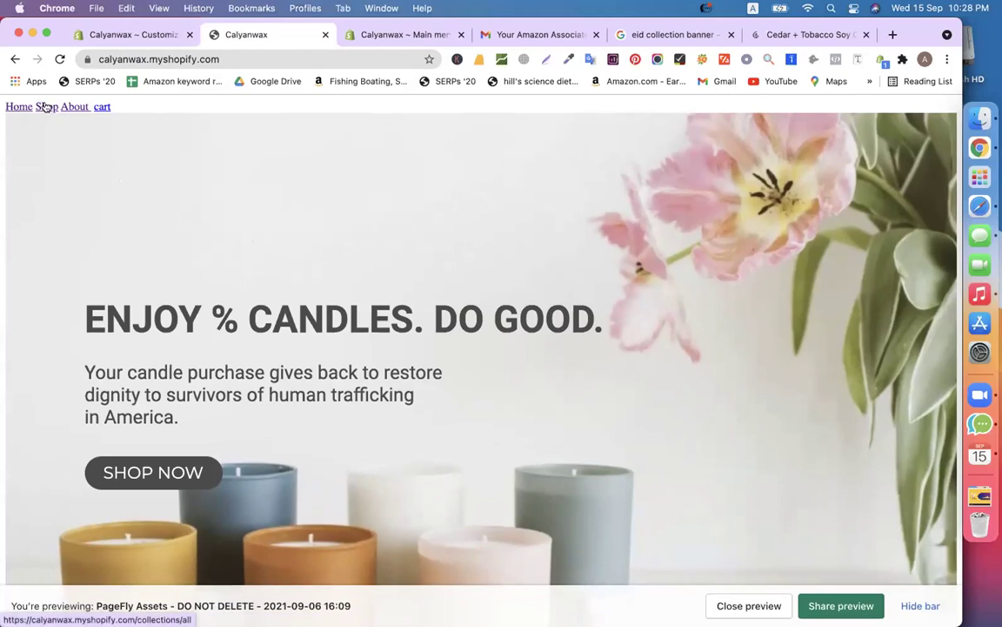
Step: Save the theme and reload the editor so the header shows Home, Shop and wax collection
click(125, 34)
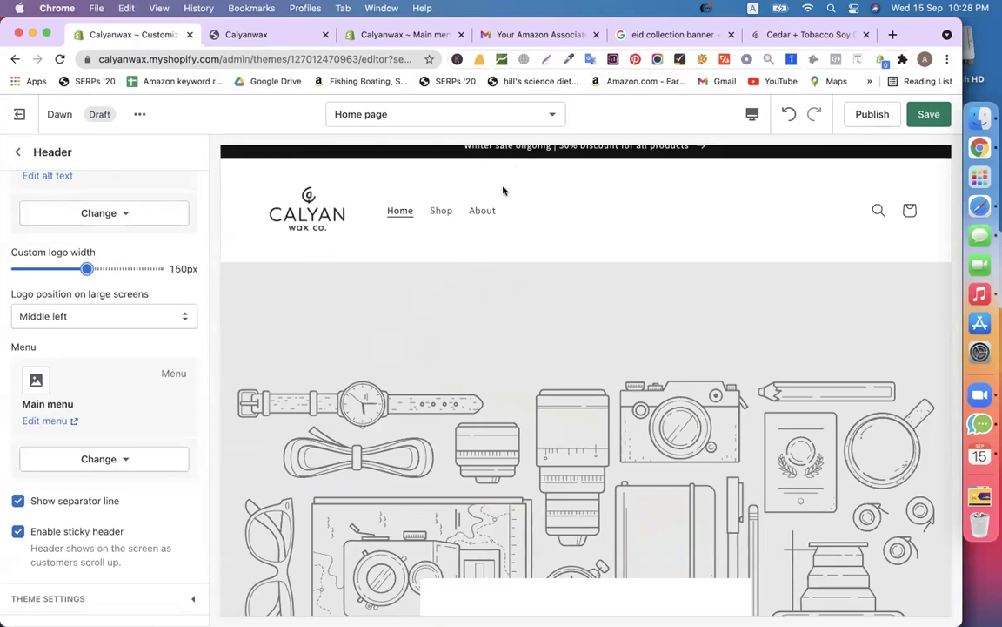
click(928, 114)
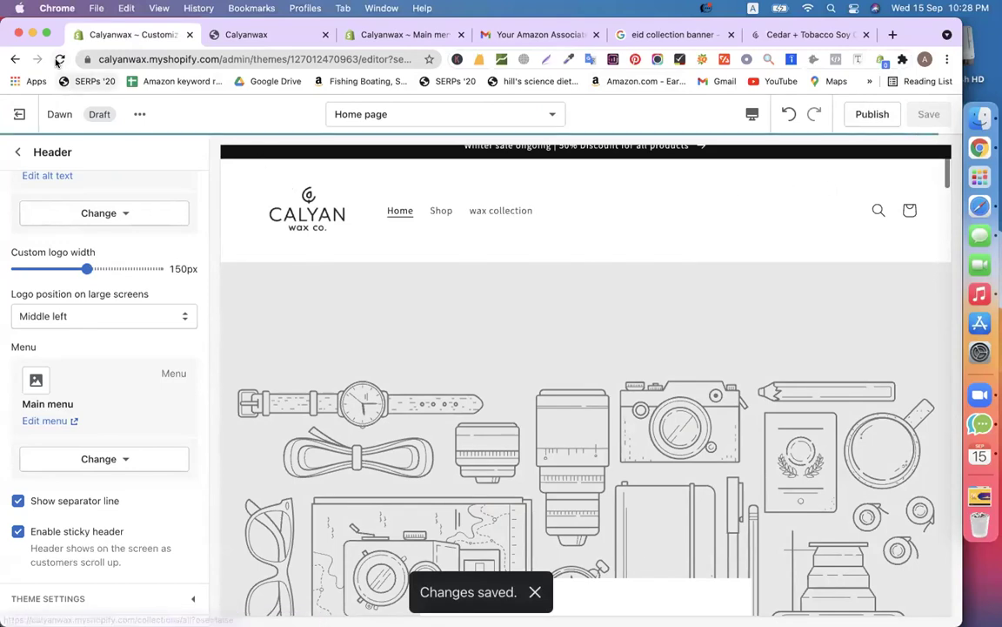
click(60, 59)
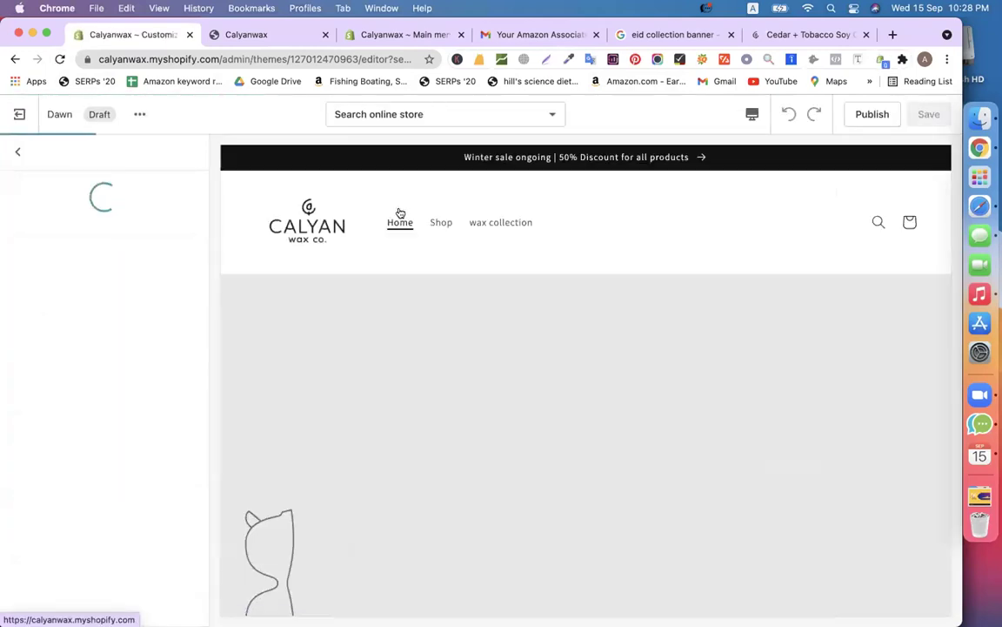
click(377, 35)
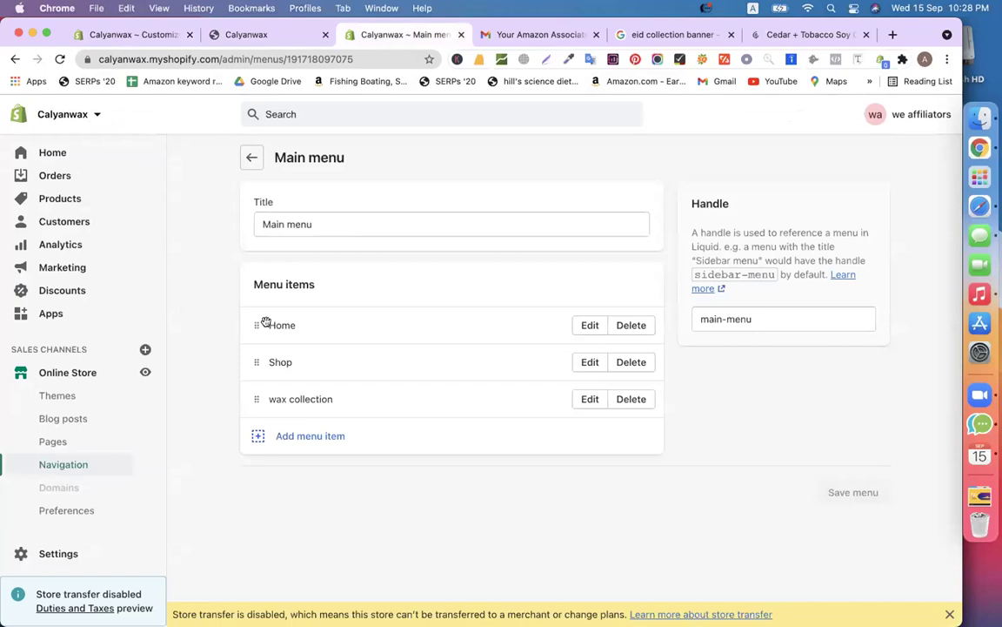
click(132, 35)
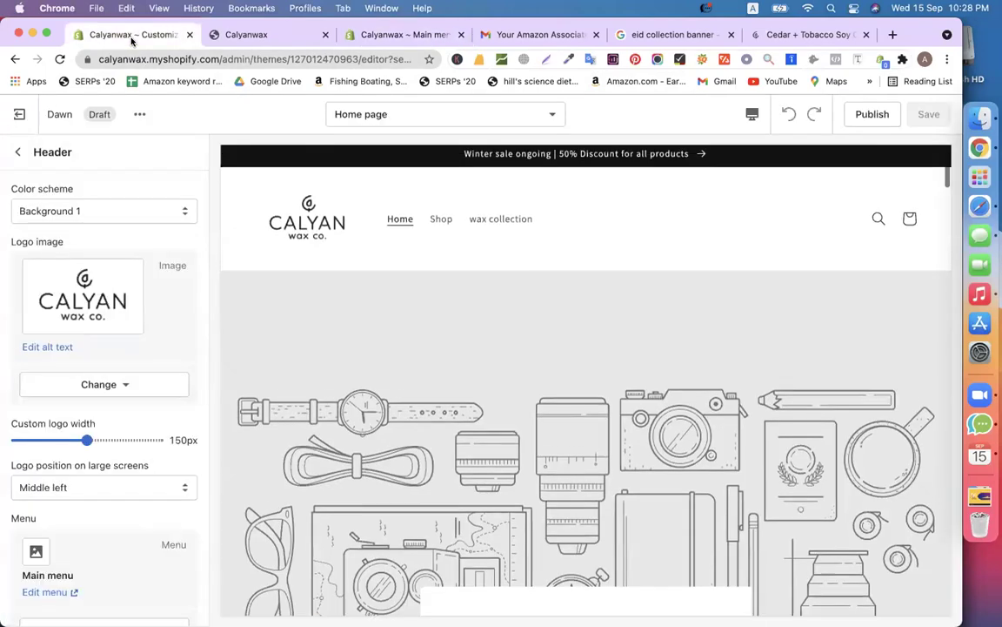
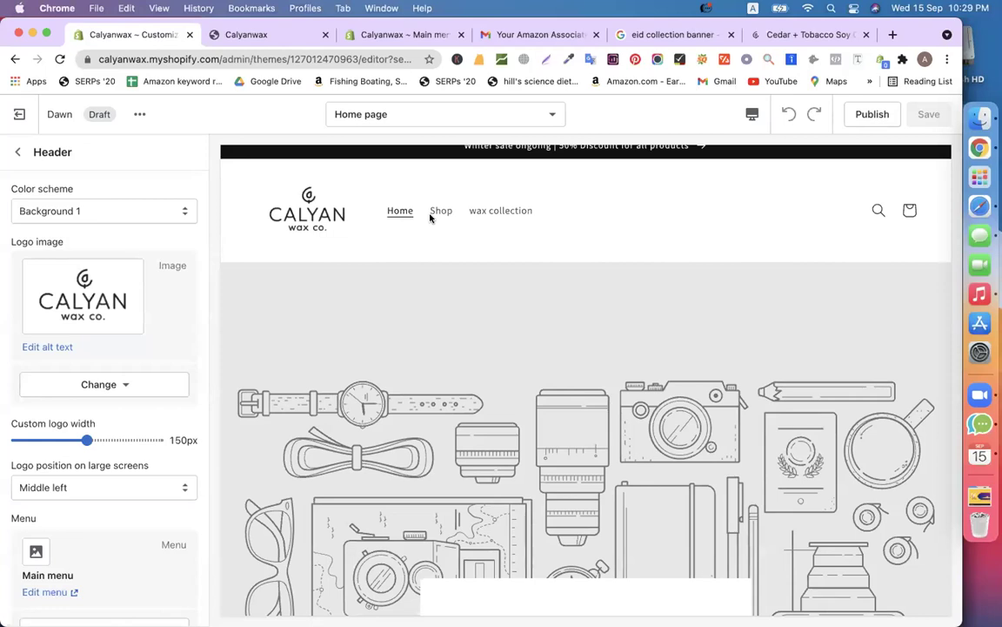
Step: Open the Main menu editor from Online Store > Navigation in the admin tab
click(17, 152)
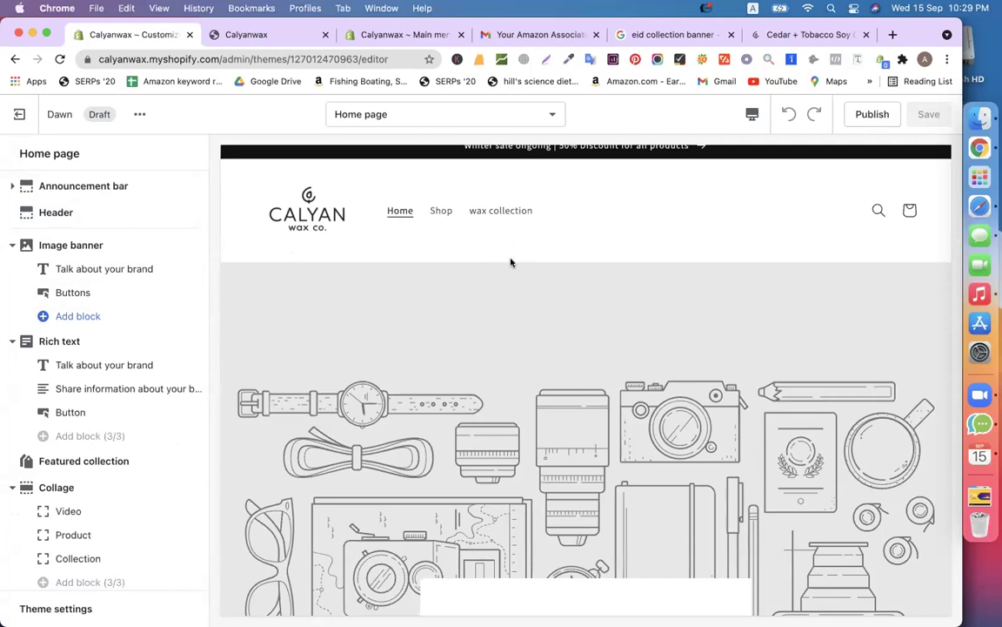
click(379, 34)
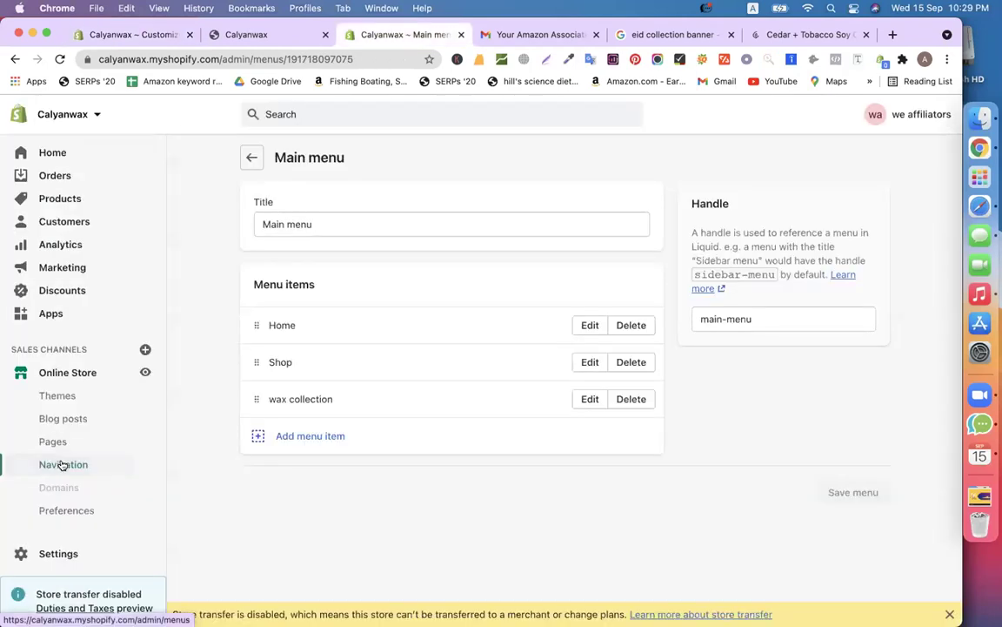
click(61, 465)
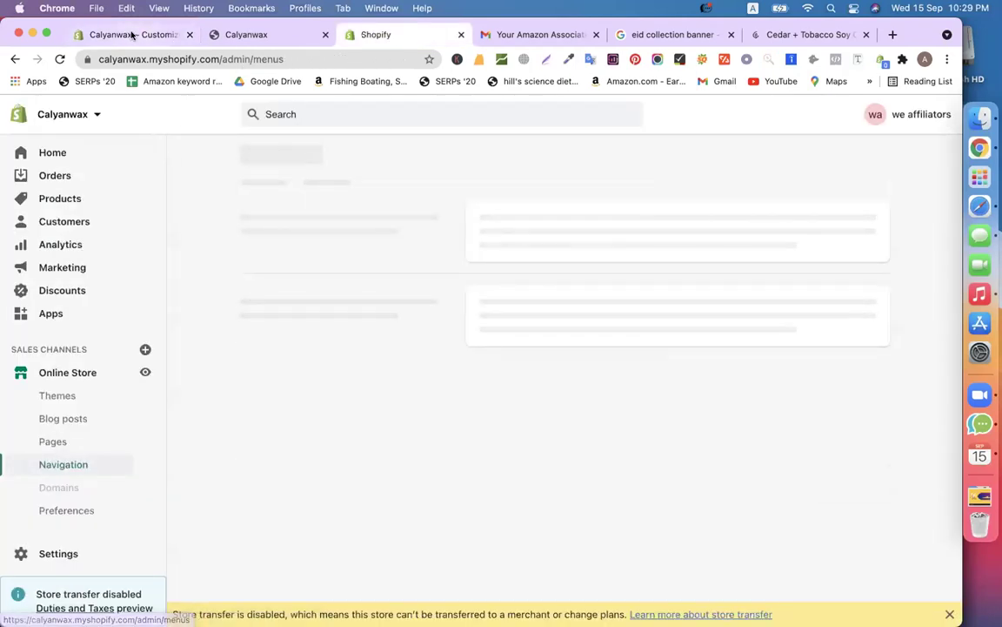
click(132, 34)
click(52, 213)
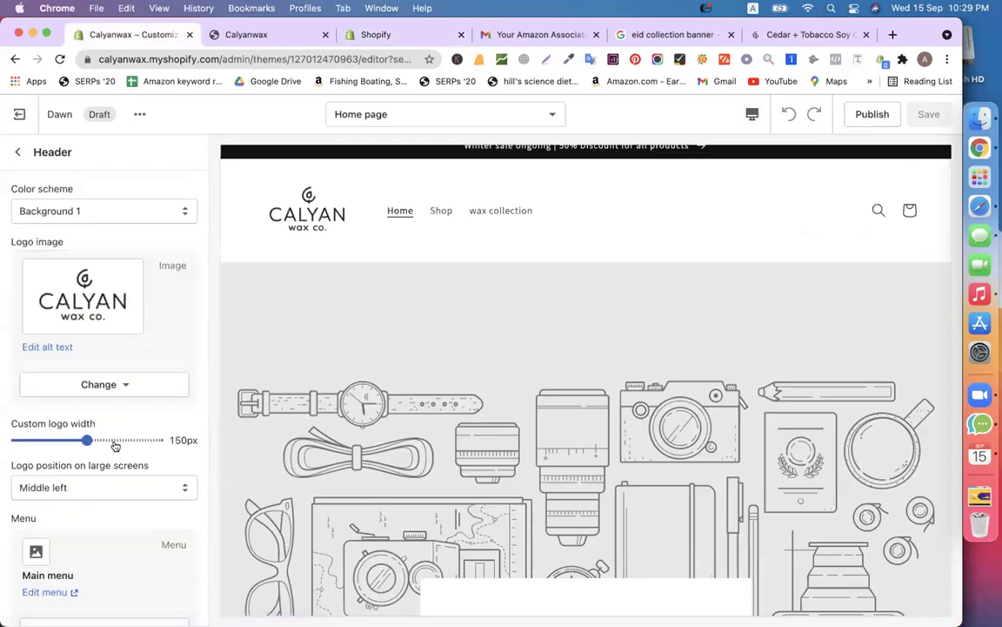
scroll(116, 446, down, 3)
drag(77, 404, 14, 402)
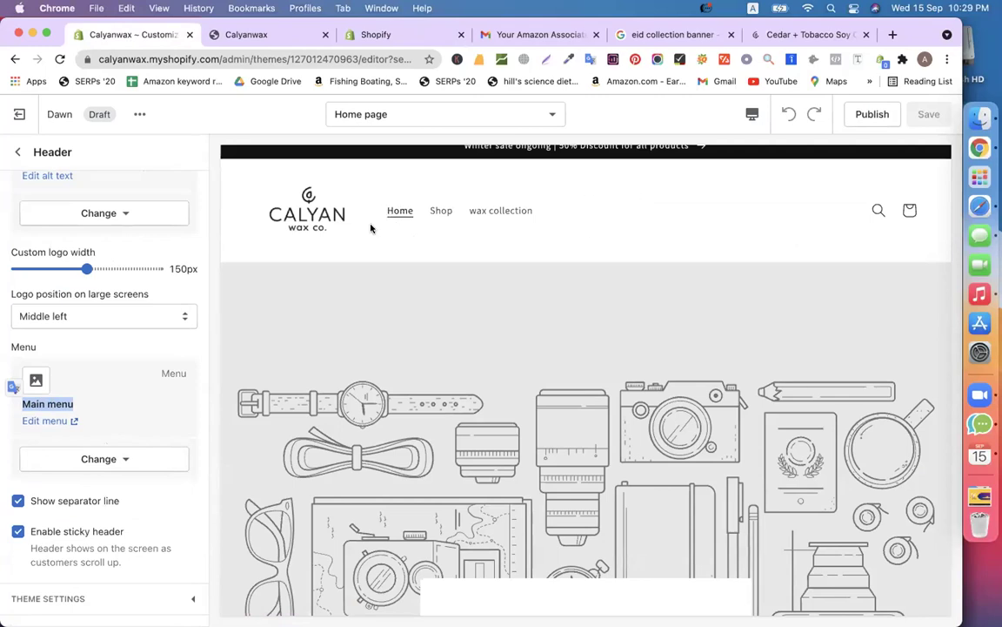
click(367, 36)
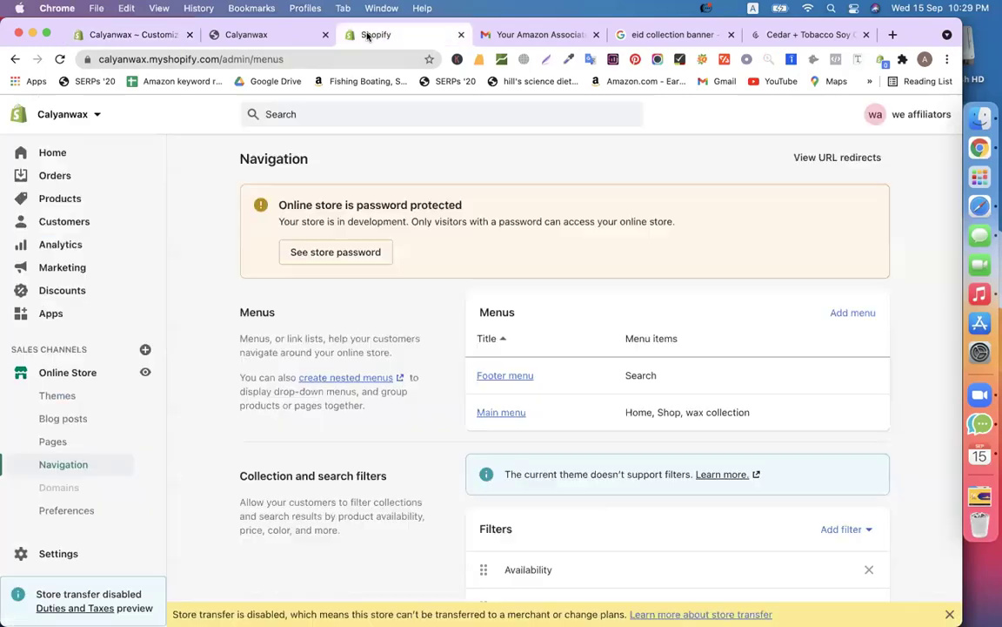
click(493, 412)
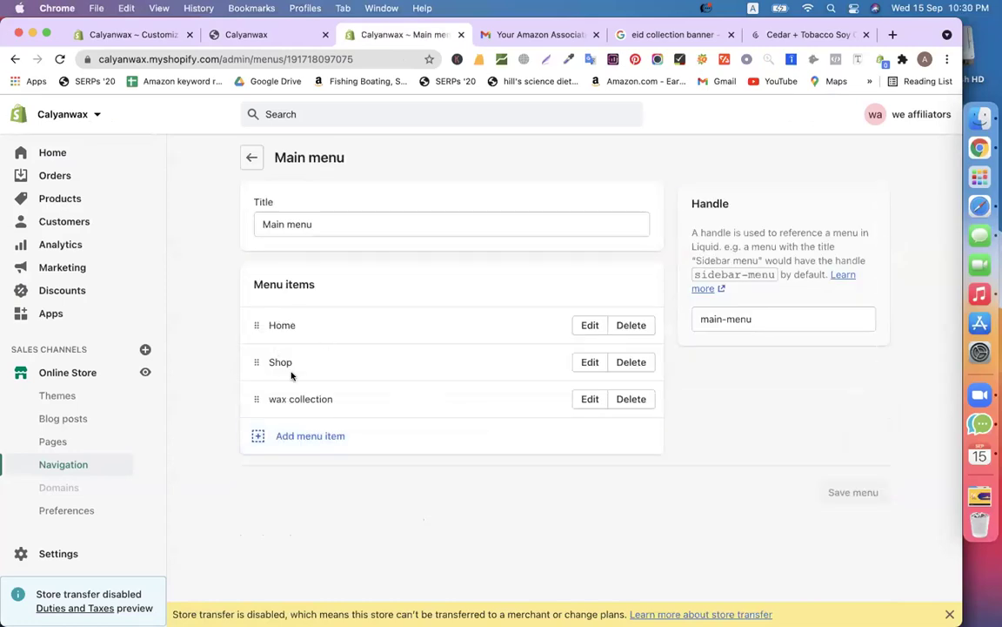
Step: Add an 'eid collection' item linked to the eid collection and save the Main menu
click(304, 436)
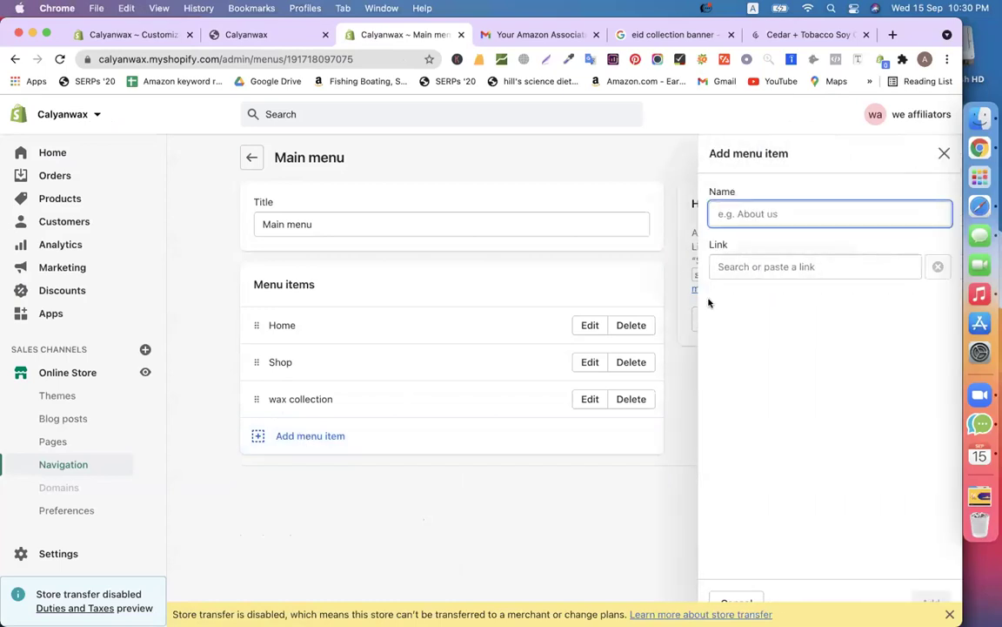
click(785, 267)
click(771, 353)
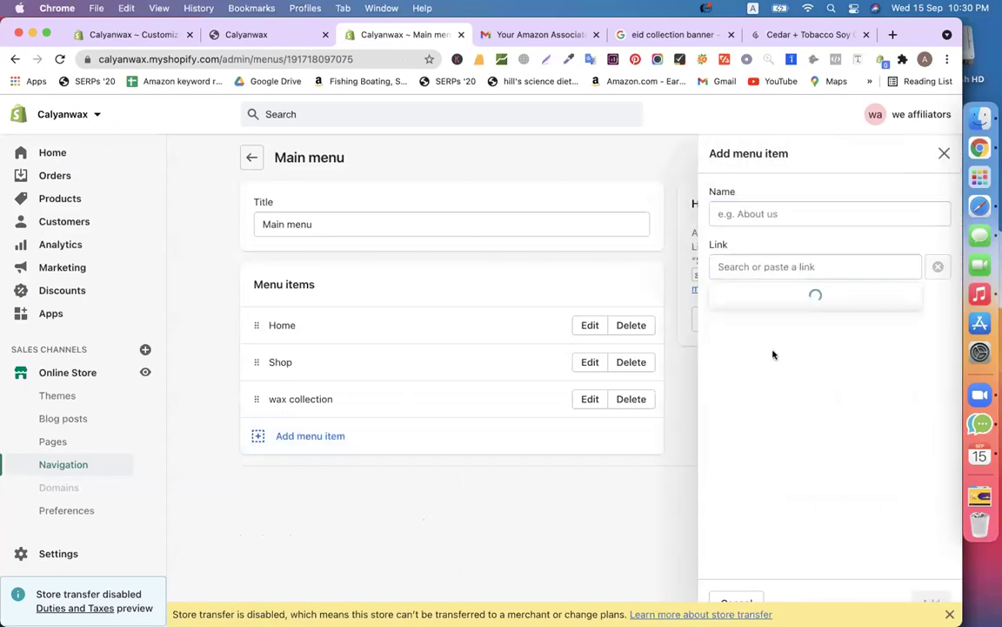
click(763, 354)
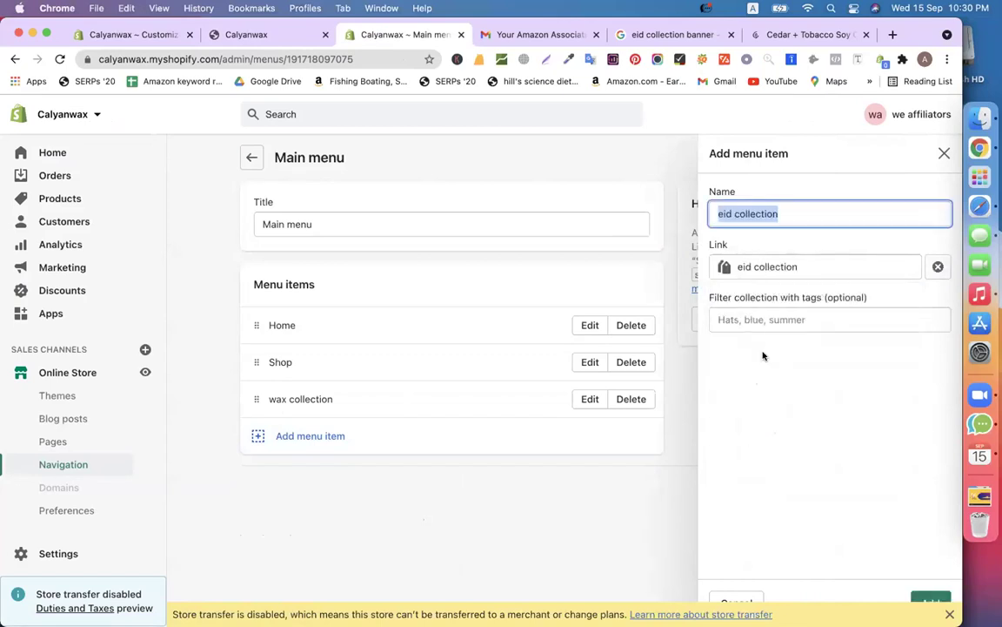
click(929, 599)
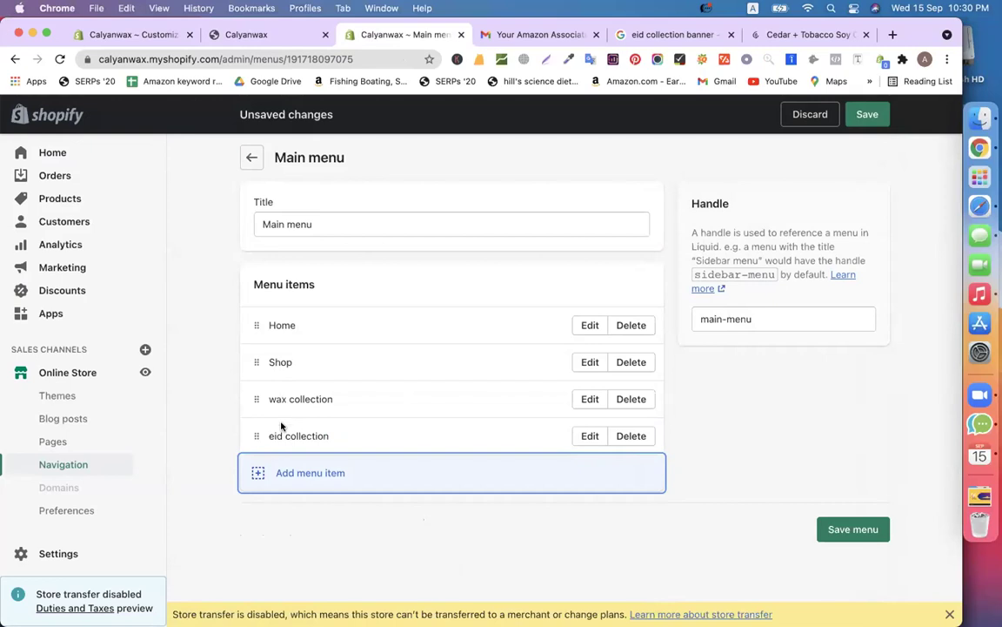
click(849, 529)
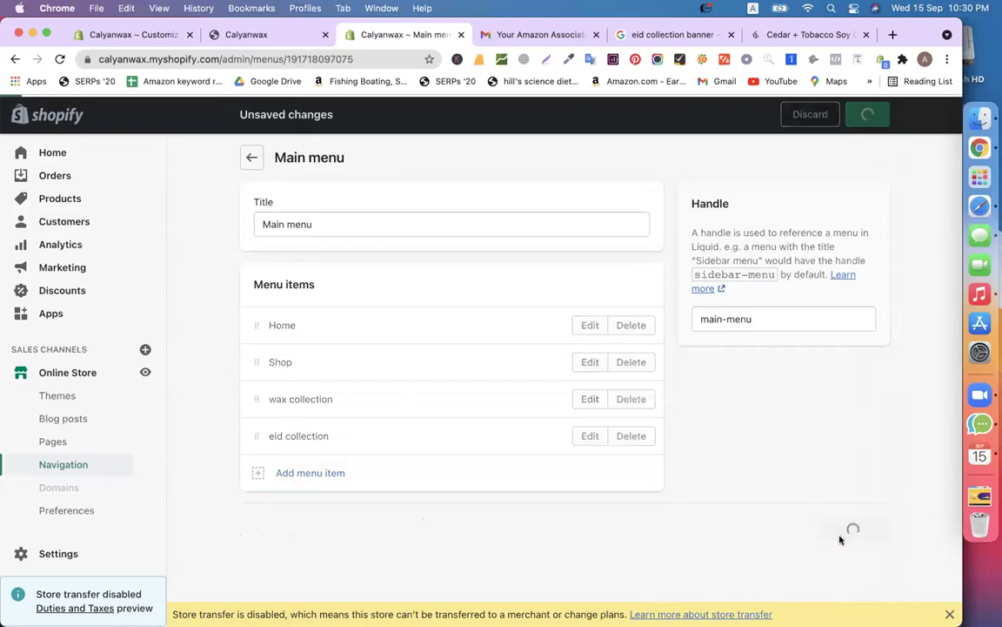
click(132, 35)
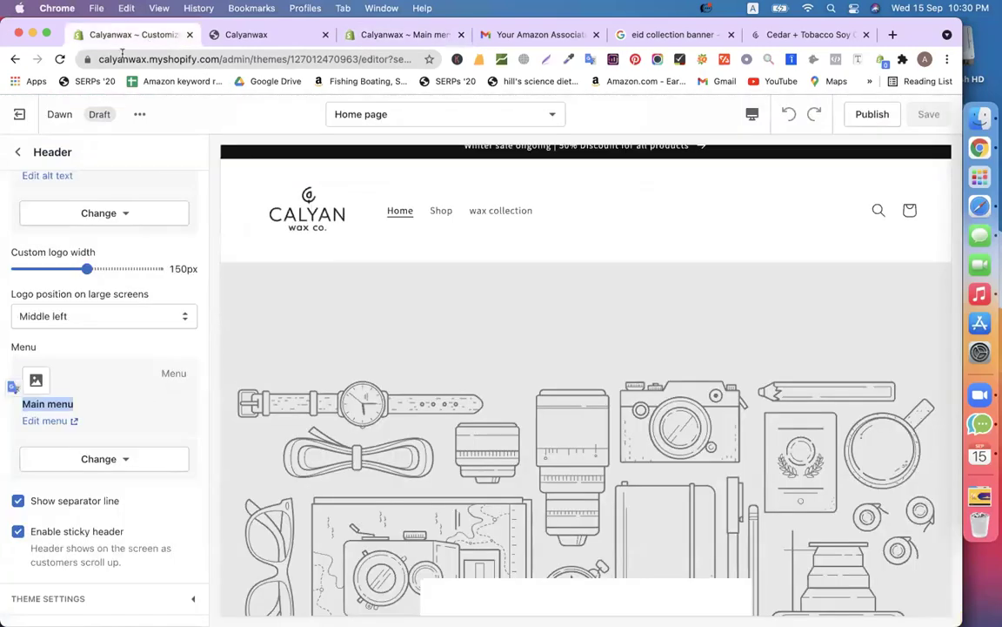
Step: Reload the theme editor and check the header for the new eid collection link
click(59, 60)
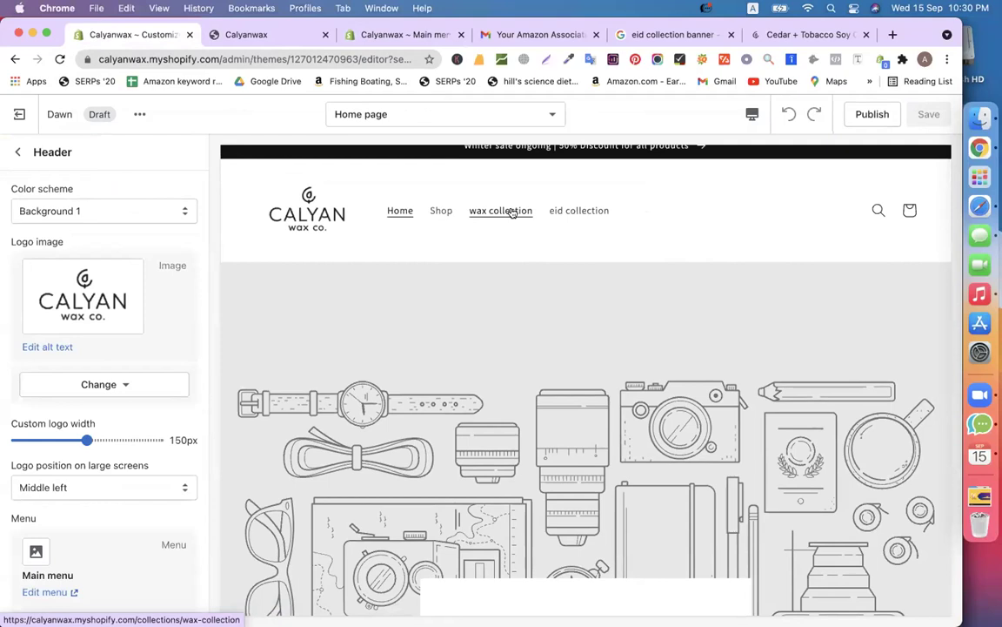
click(16, 151)
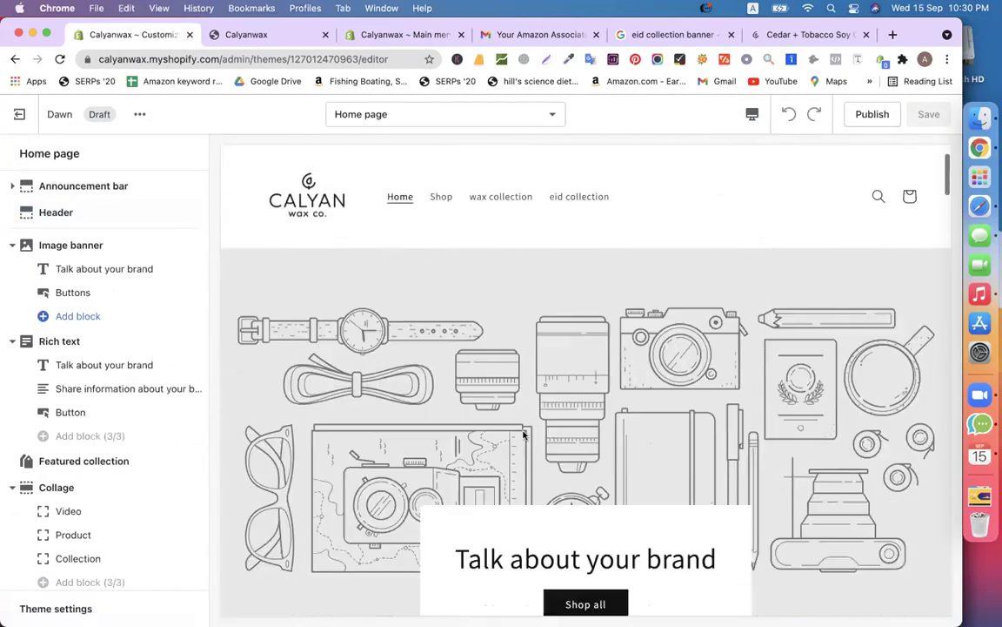
scroll(522, 435, down, 10)
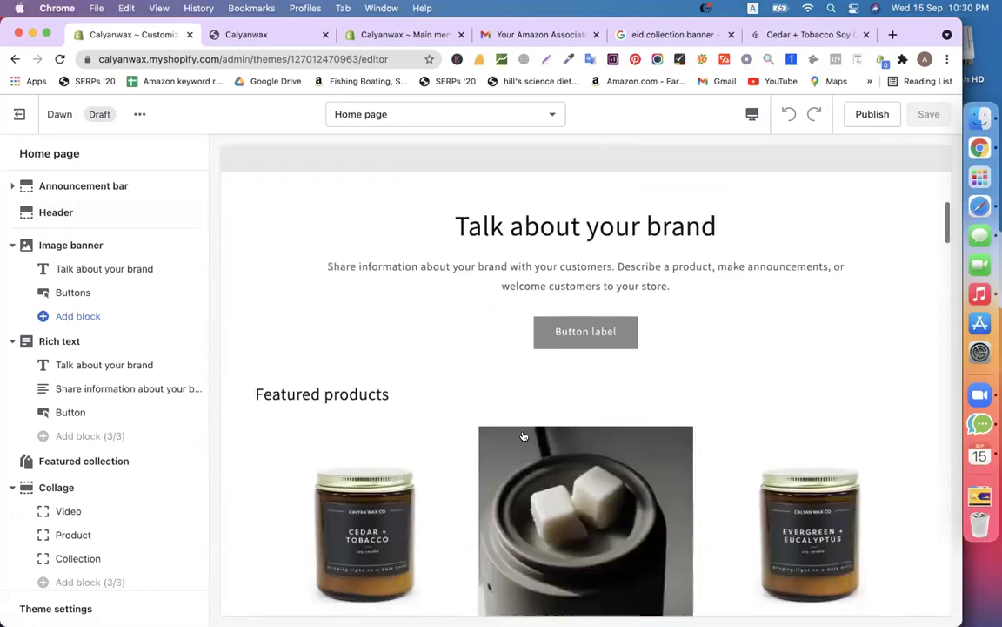
scroll(523, 435, up, 8)
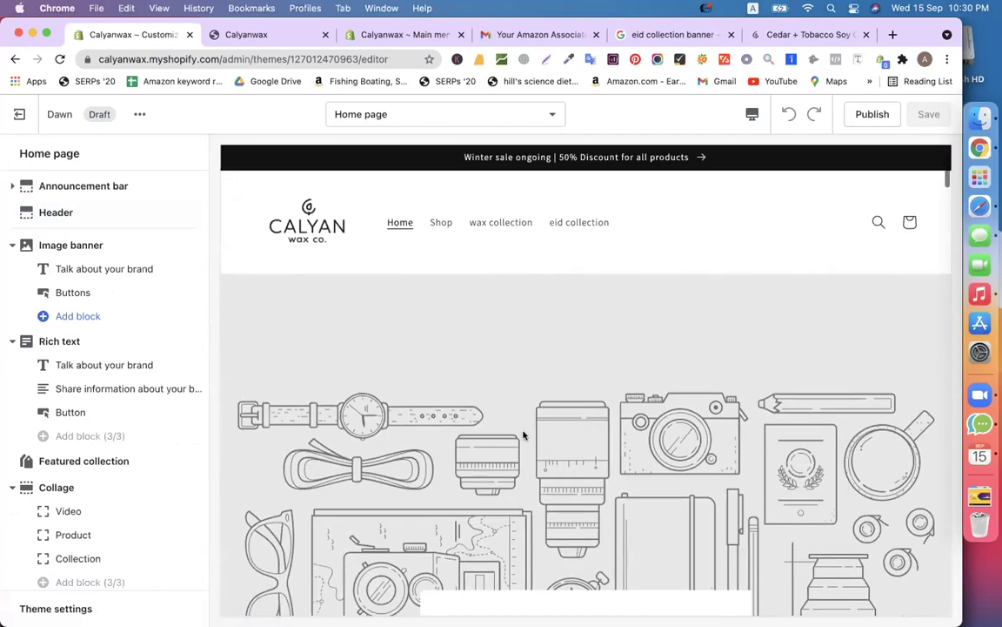
scroll(523, 435, down, 4)
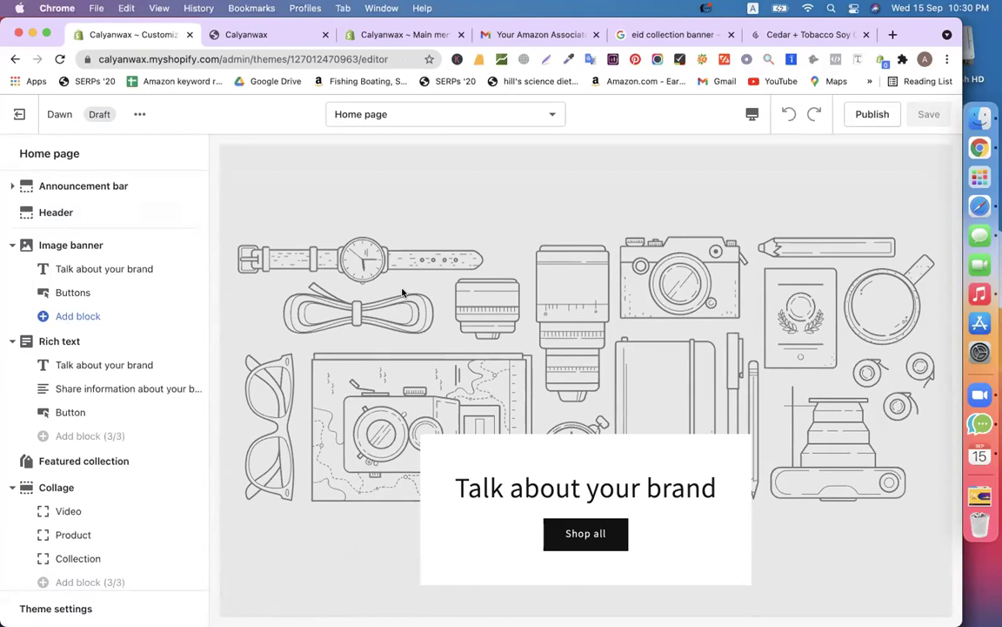
Step: Open the live Calyanwax store home page and look over its hero area
click(794, 35)
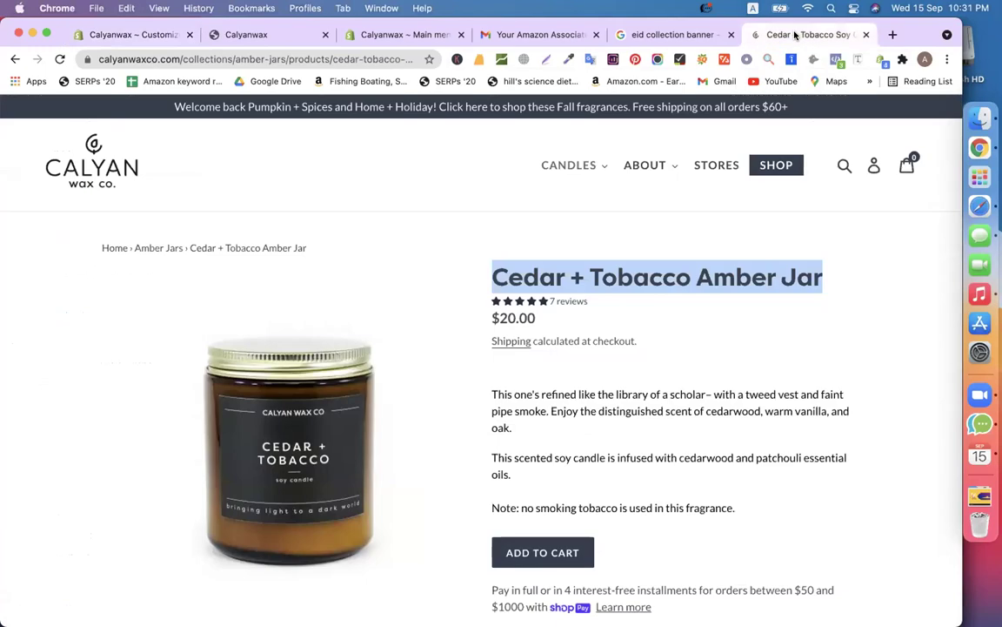
scroll(541, 256, up, 1)
click(71, 165)
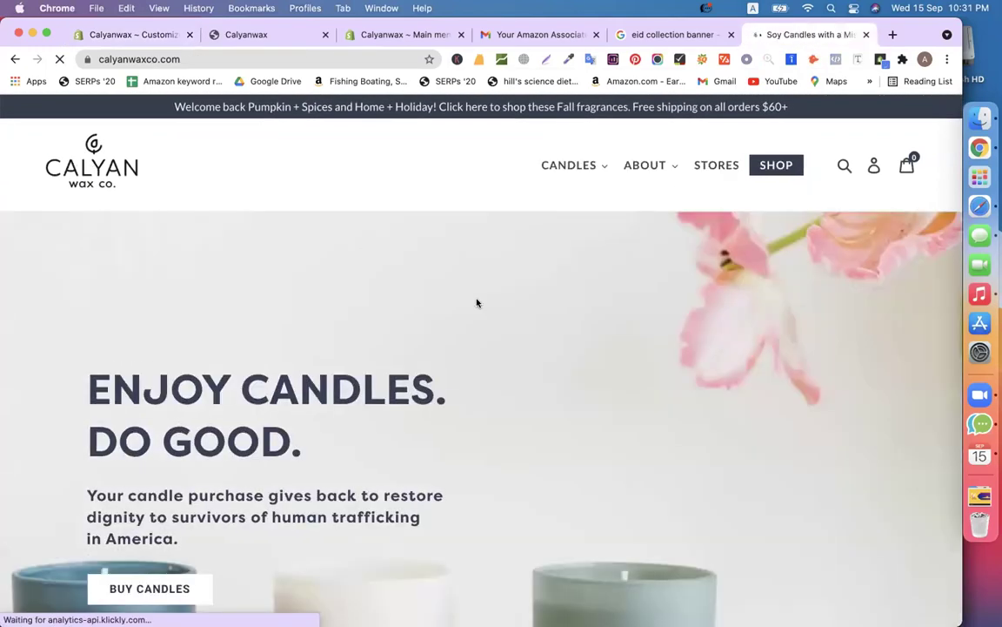
scroll(475, 300, down, 4)
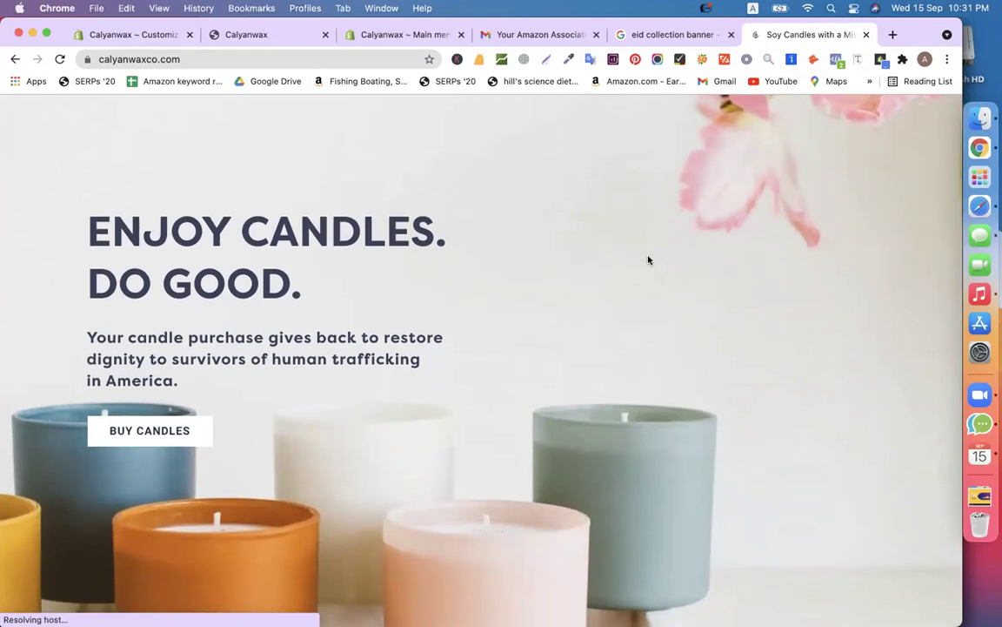
scroll(624, 278, down, 7)
scroll(625, 278, up, 10)
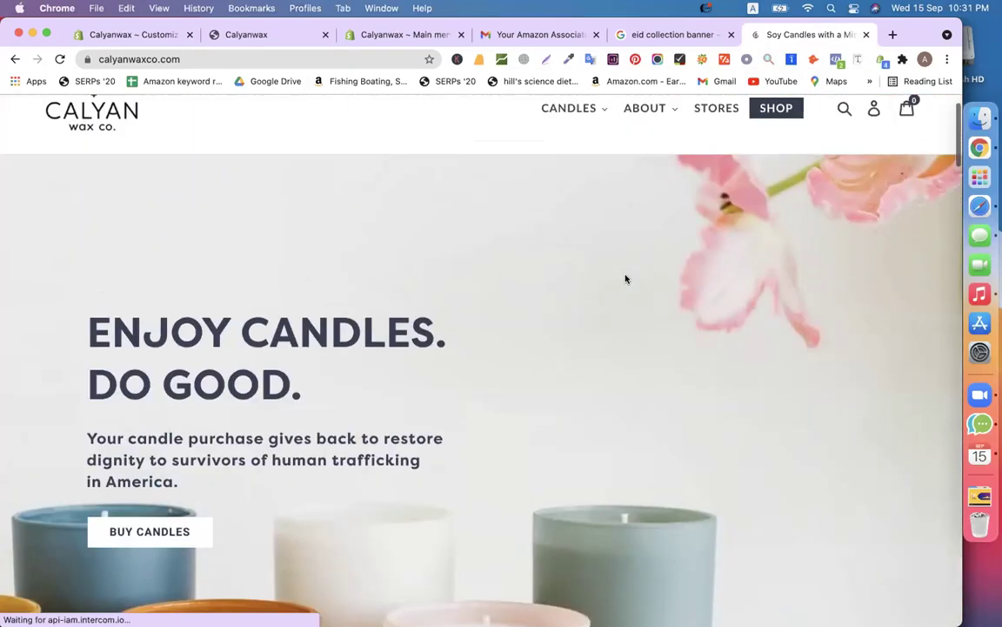
scroll(624, 278, down, 3)
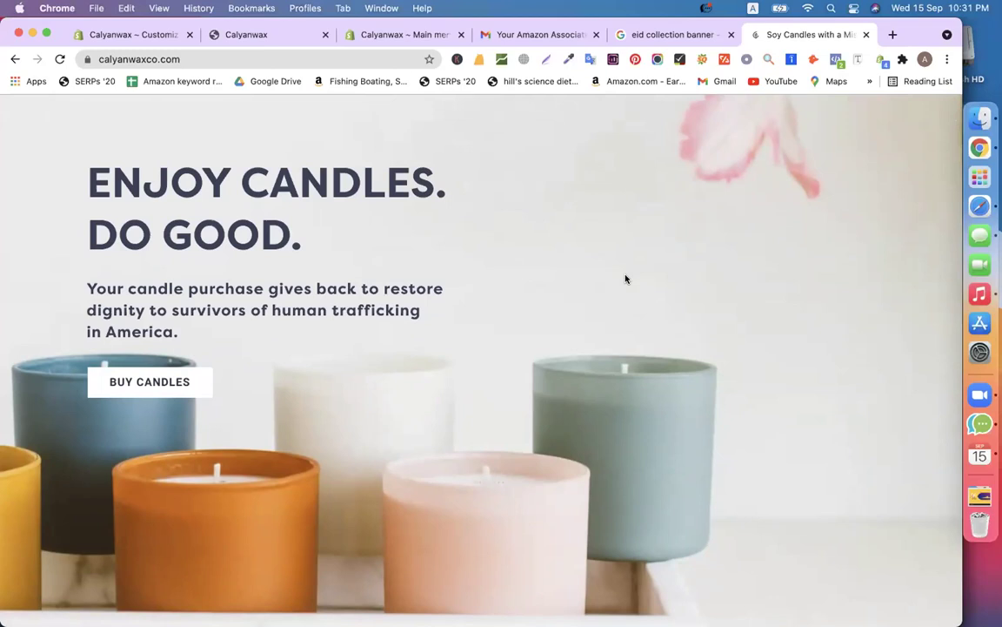
scroll(625, 279, down, 3)
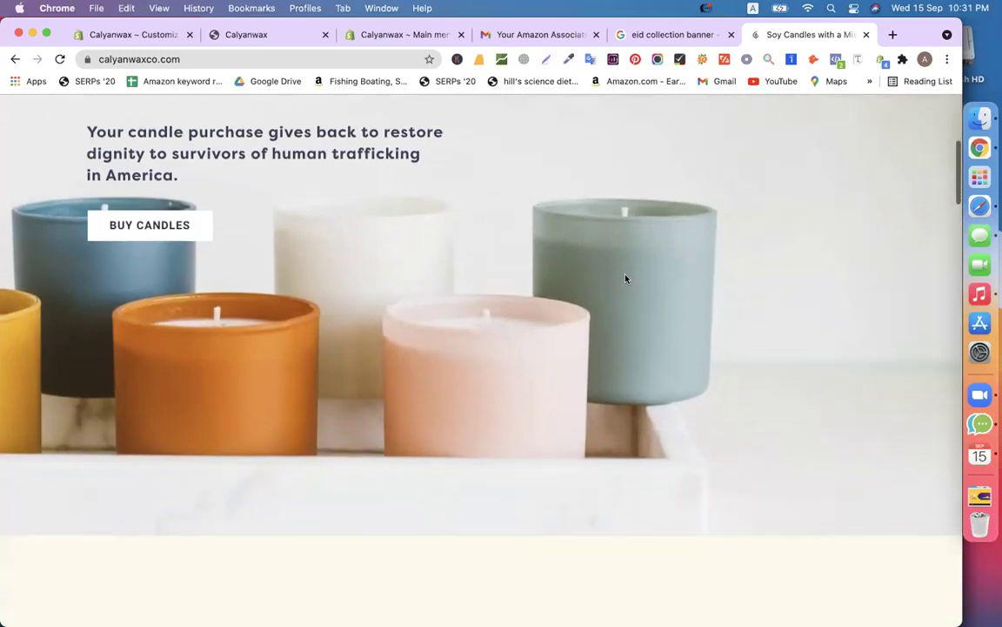
scroll(625, 279, up, 5)
scroll(625, 278, down, 3)
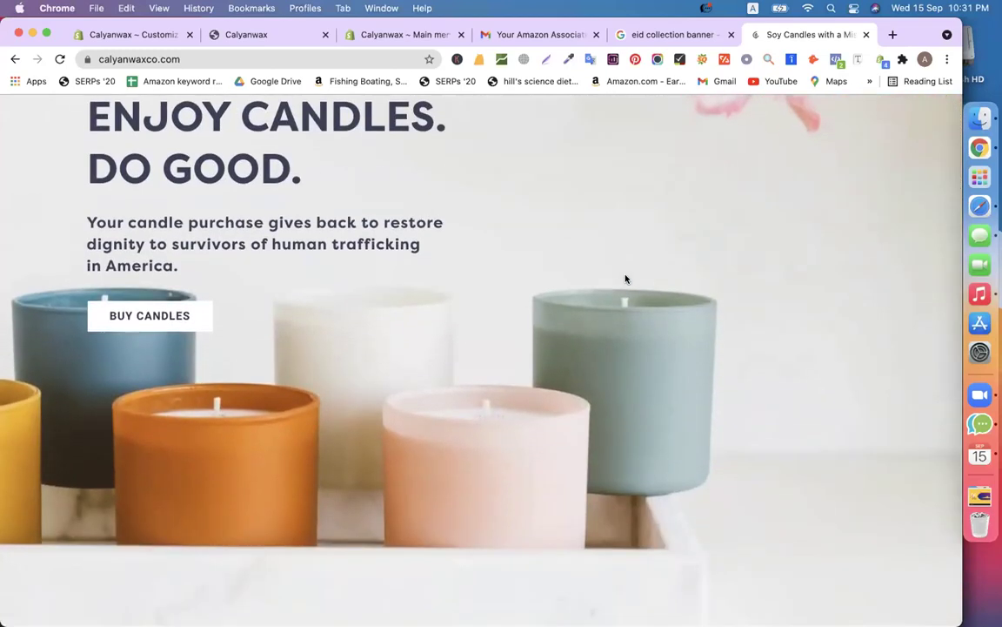
scroll(624, 278, up, 4)
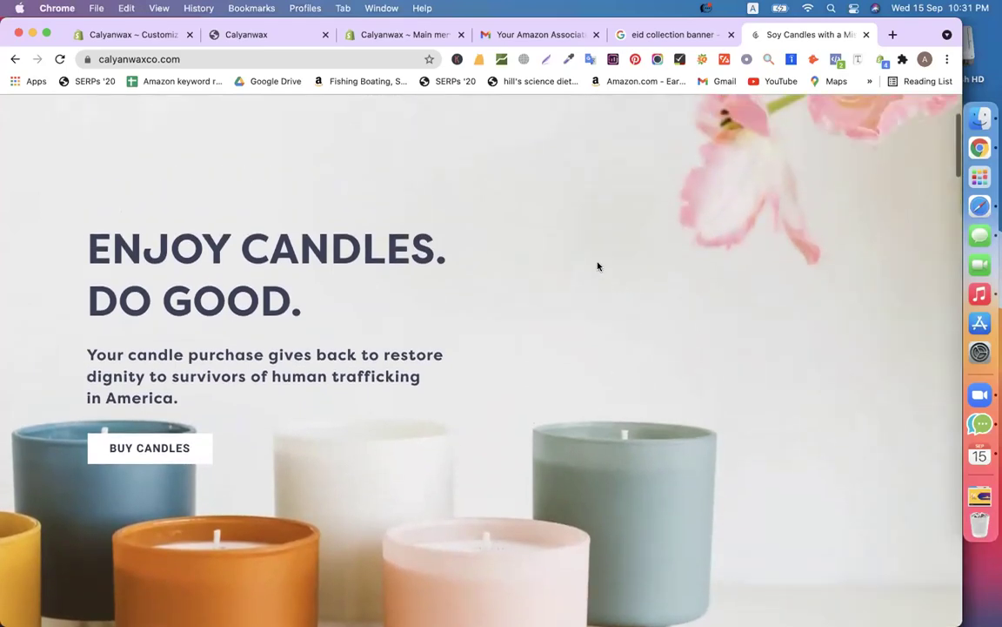
Step: Find the hero's candle background image via Inspect and copy its image address
right_click(588, 247)
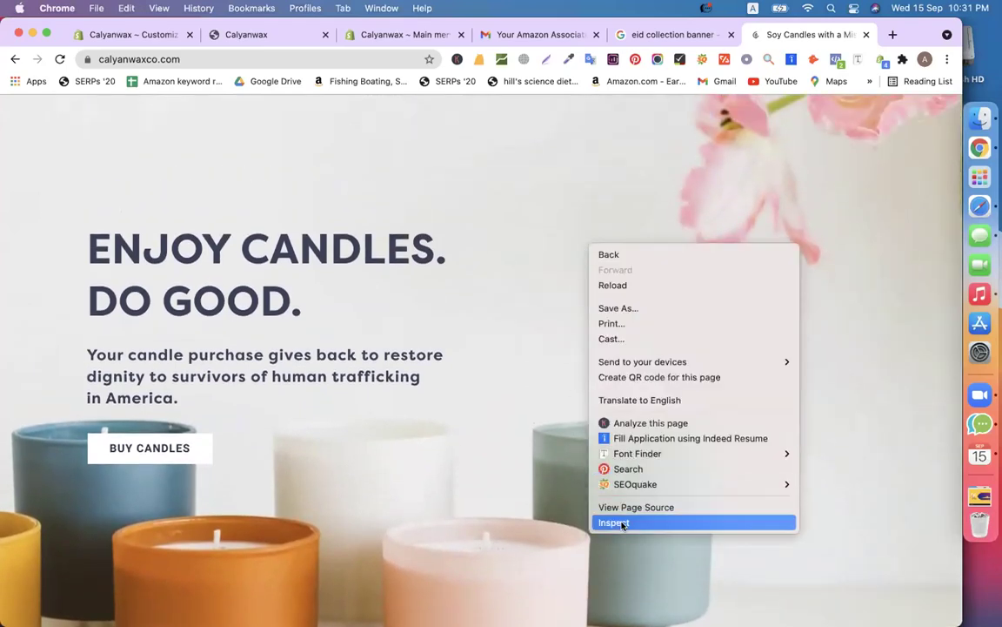
click(622, 523)
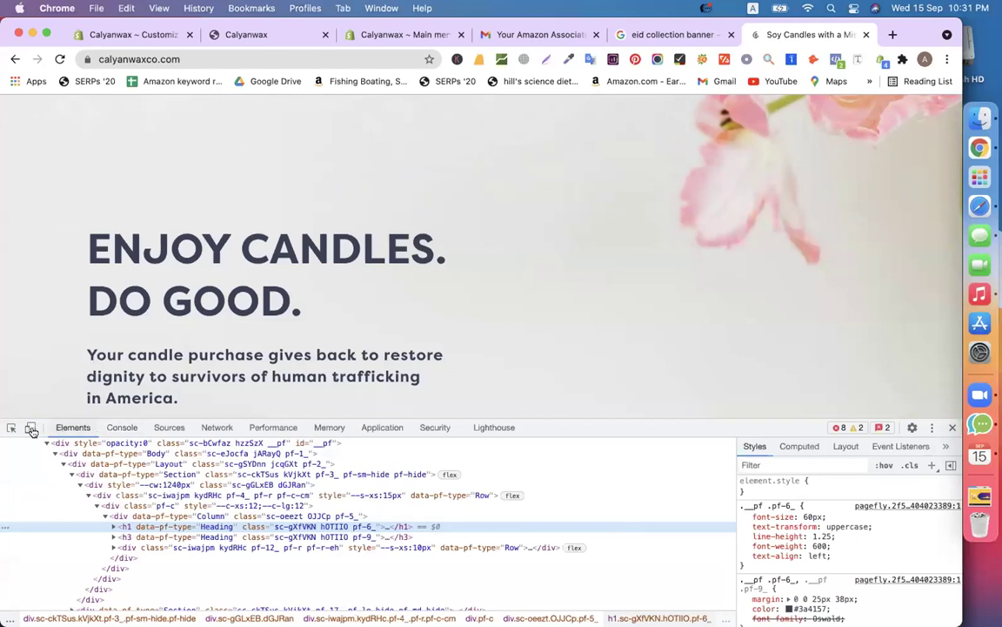
click(12, 427)
click(8, 156)
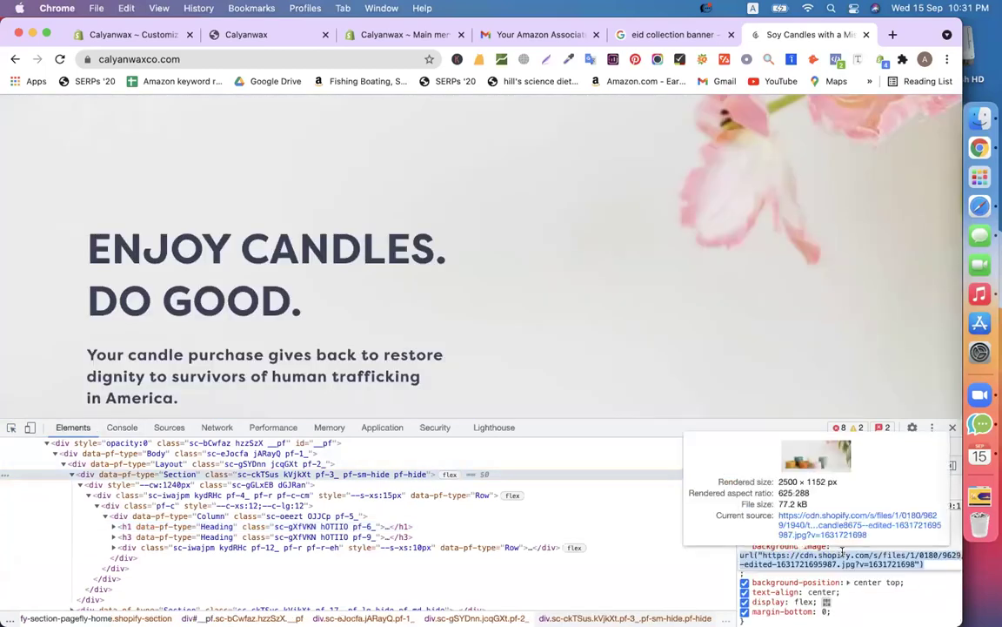
click(818, 529)
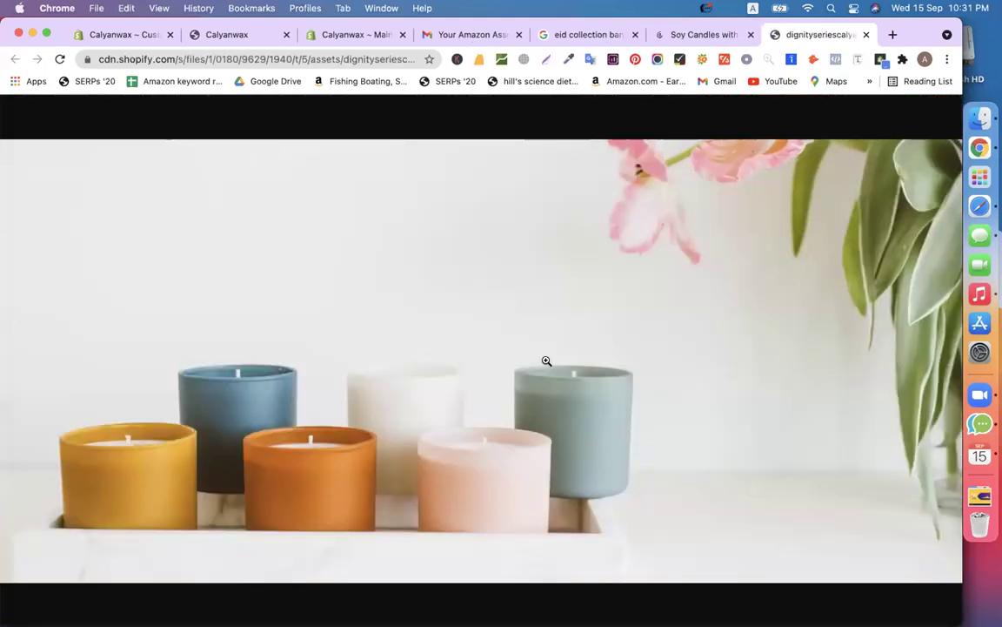
right_click(547, 359)
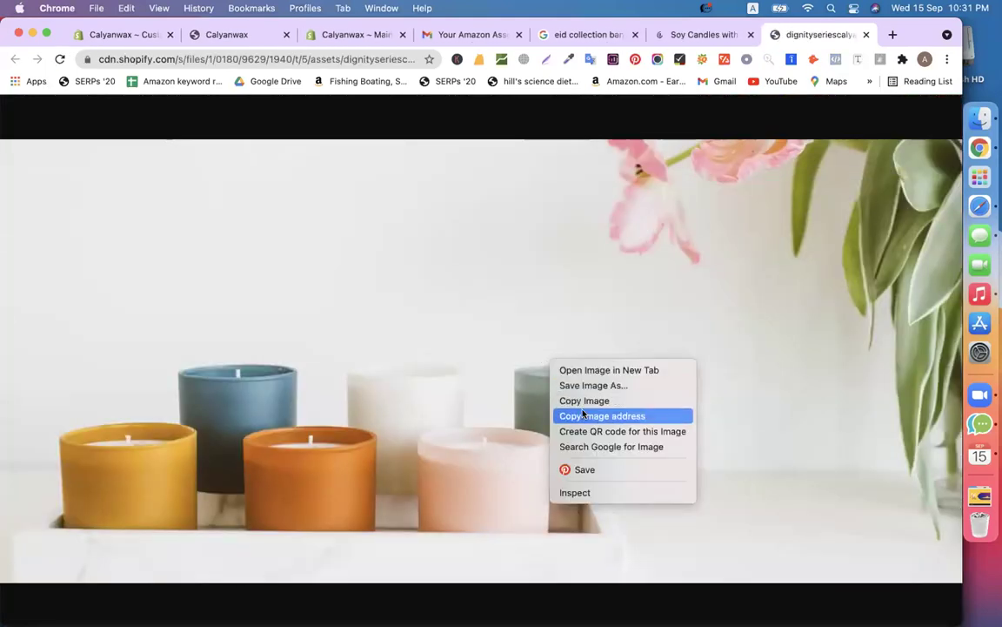
click(583, 415)
click(122, 34)
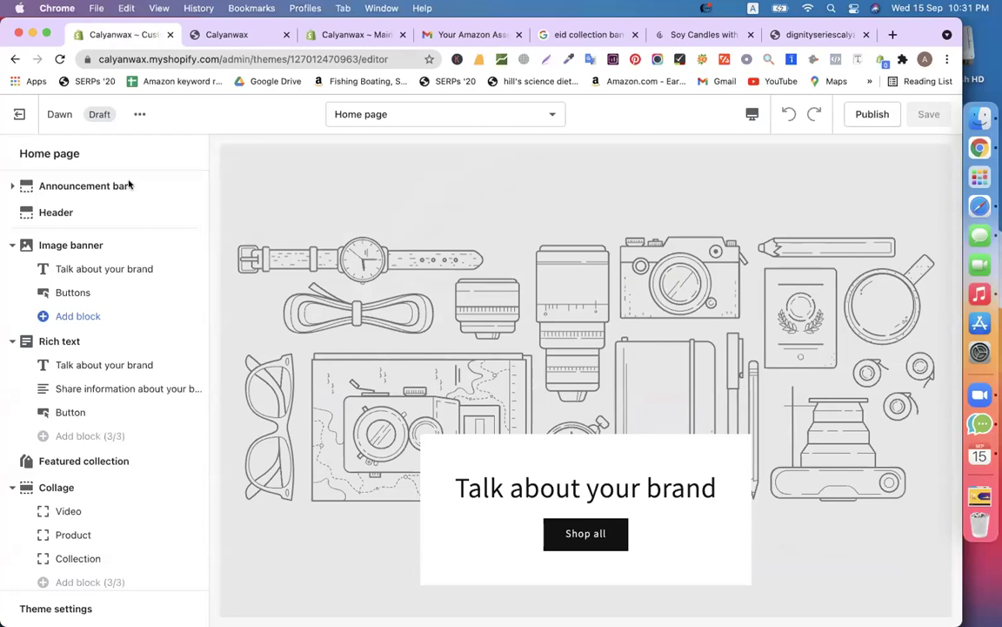
Step: Look over the Image banner section's settings
click(71, 245)
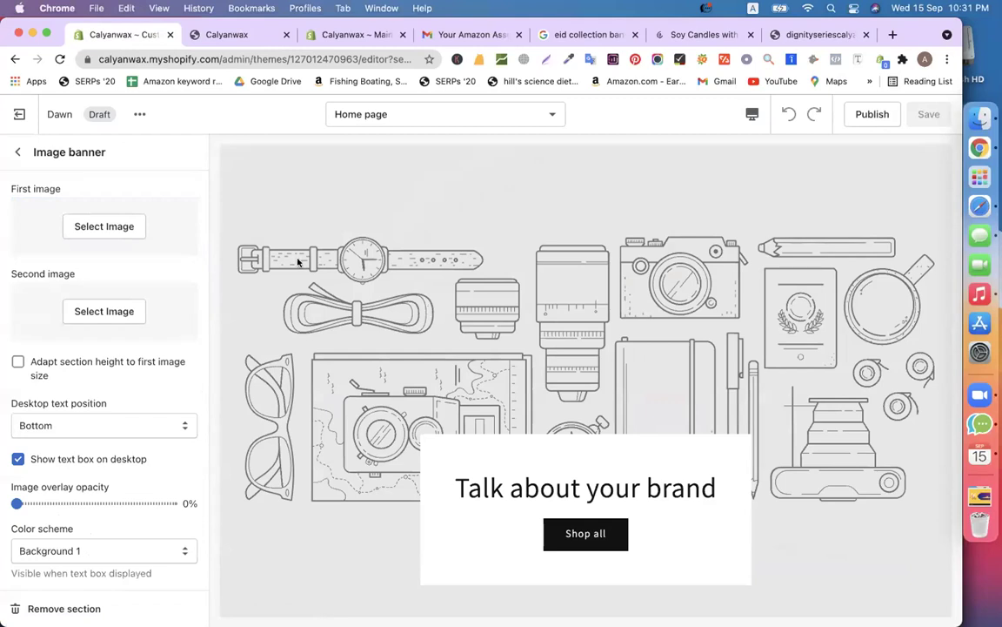
scroll(415, 322, down, 2)
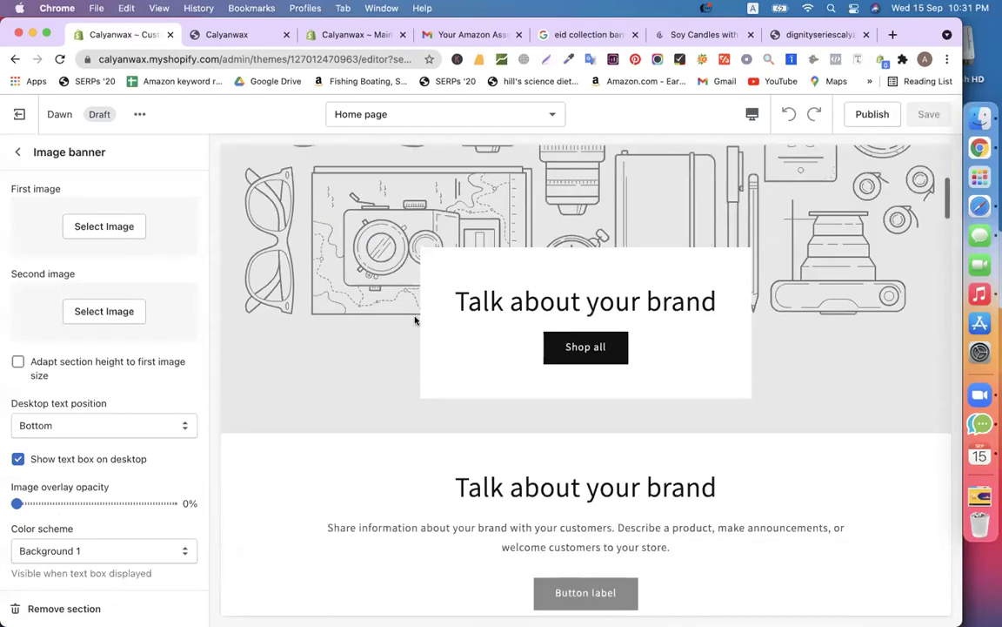
scroll(415, 321, up, 3)
scroll(415, 322, down, 1)
scroll(415, 321, up, 2)
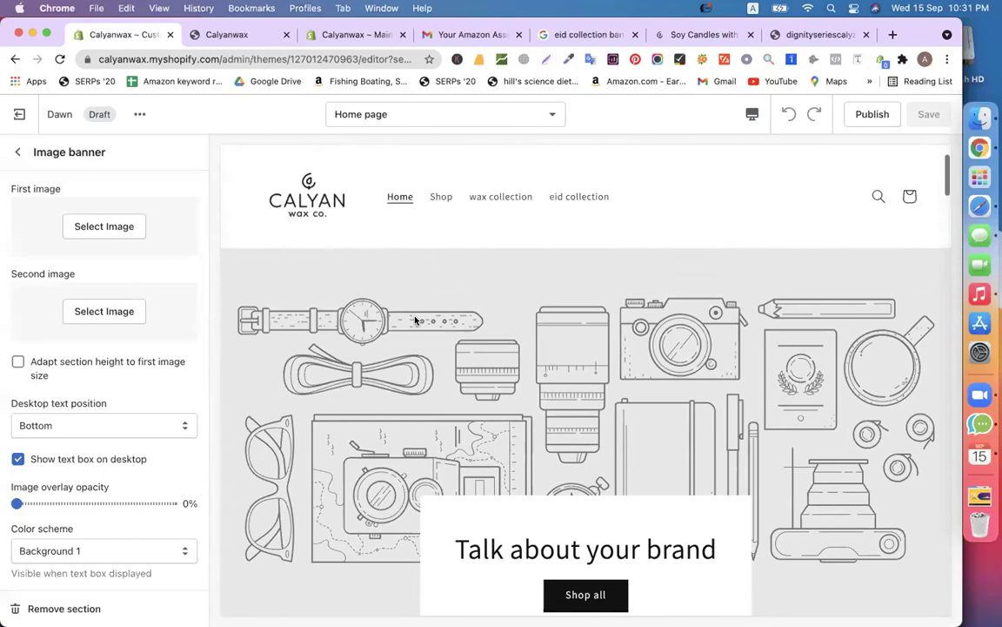
scroll(415, 321, down, 1)
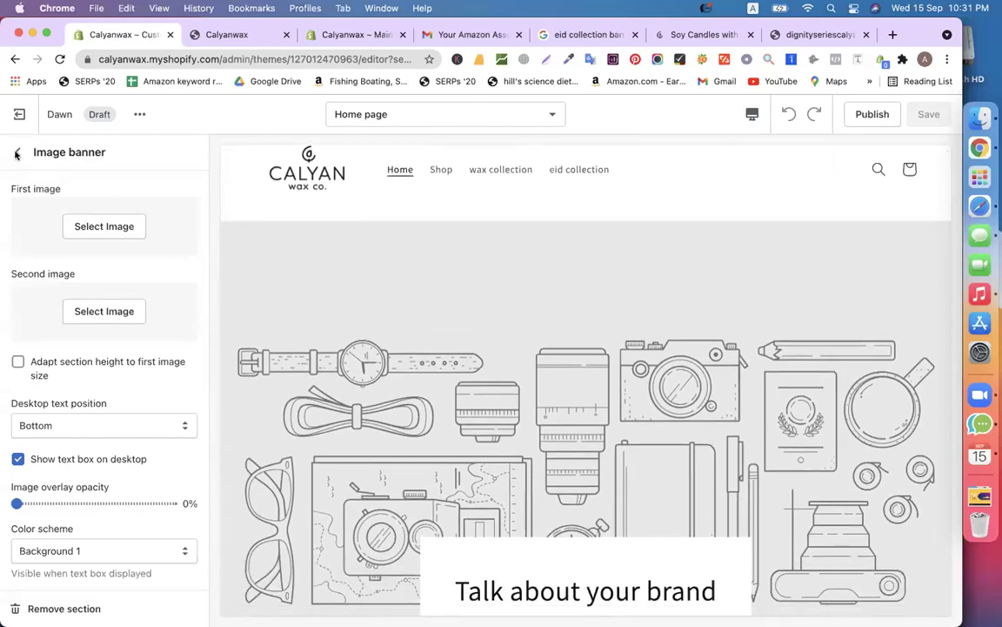
click(18, 151)
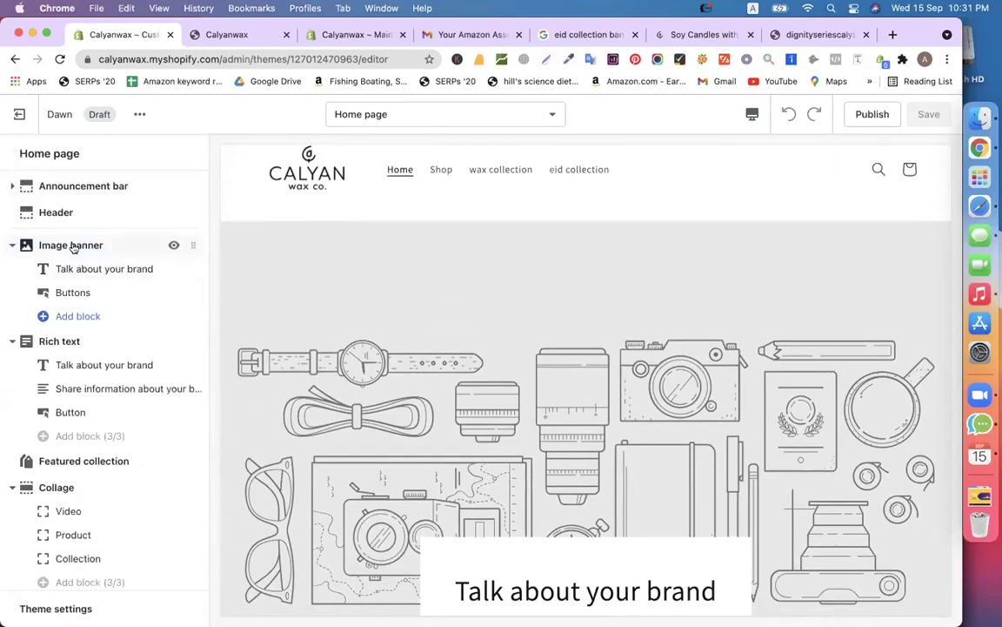
scroll(232, 290, down, 2)
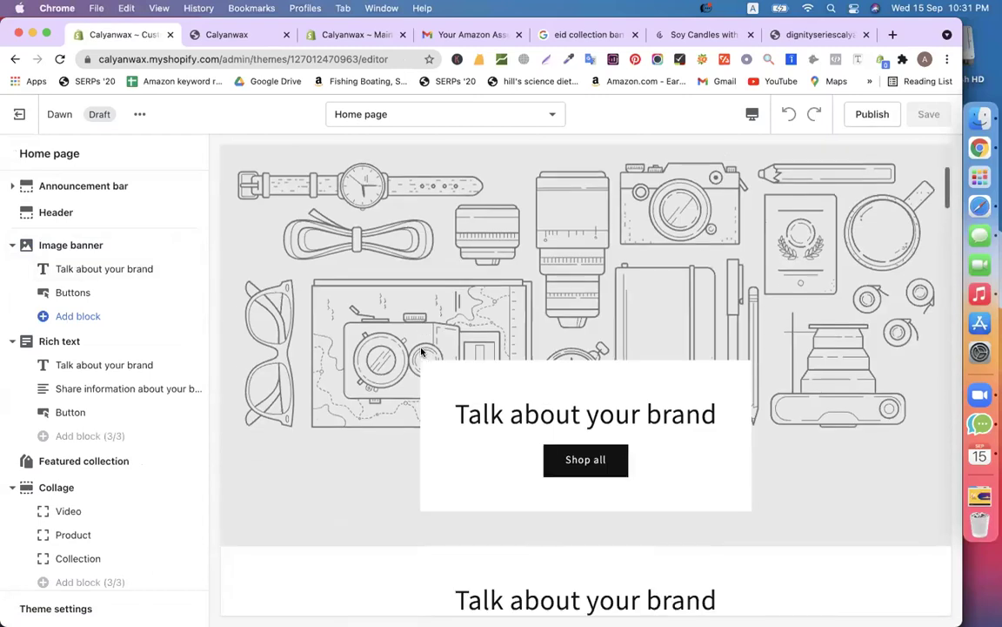
scroll(420, 346, up, 3)
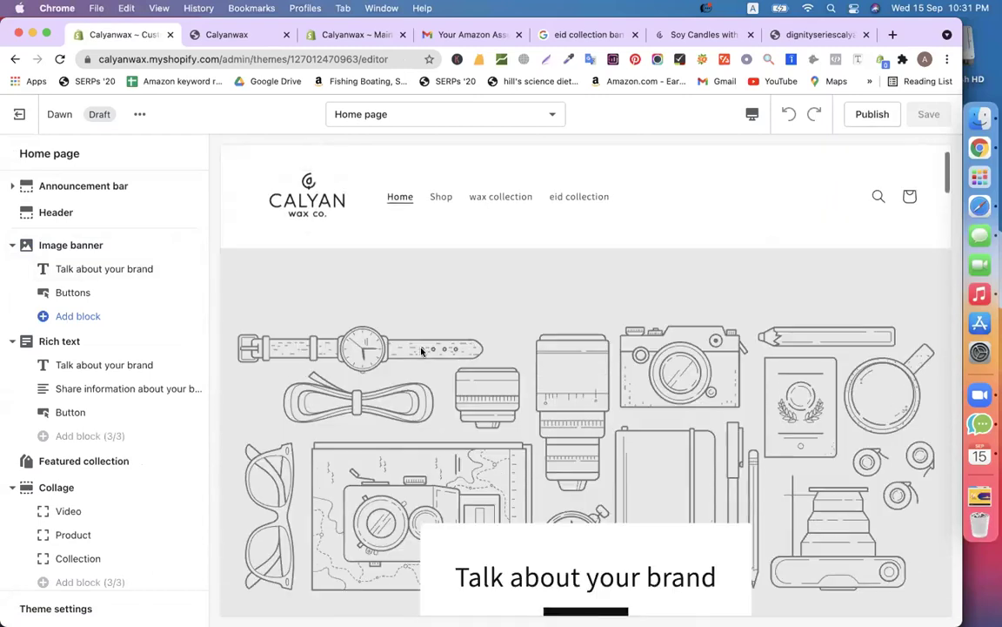
Step: Upload the 10.24.09 PM candle screenshot from the Desktop as the banner's first image
click(64, 245)
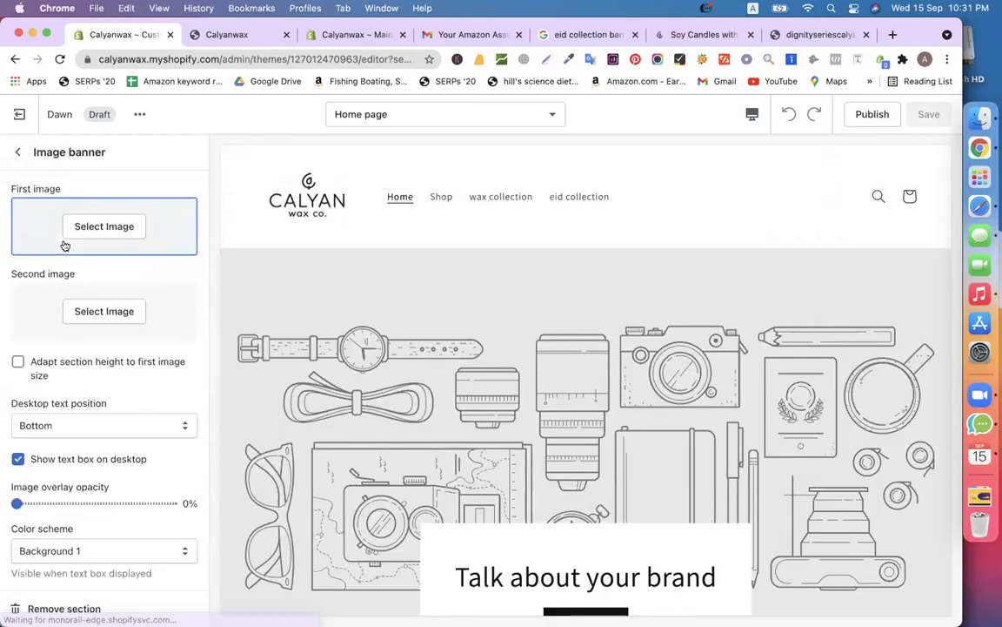
click(63, 228)
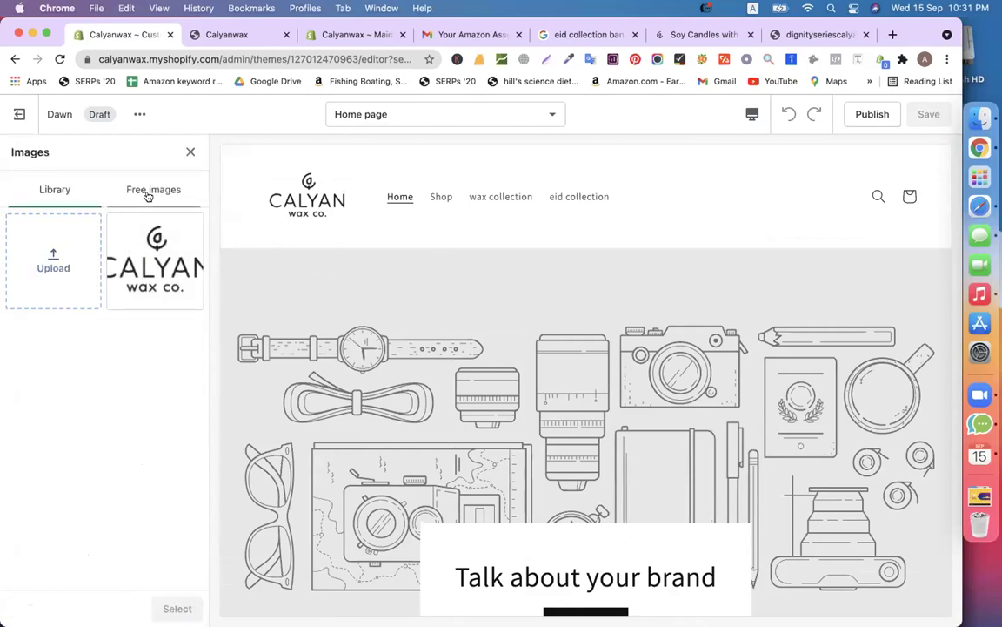
click(71, 260)
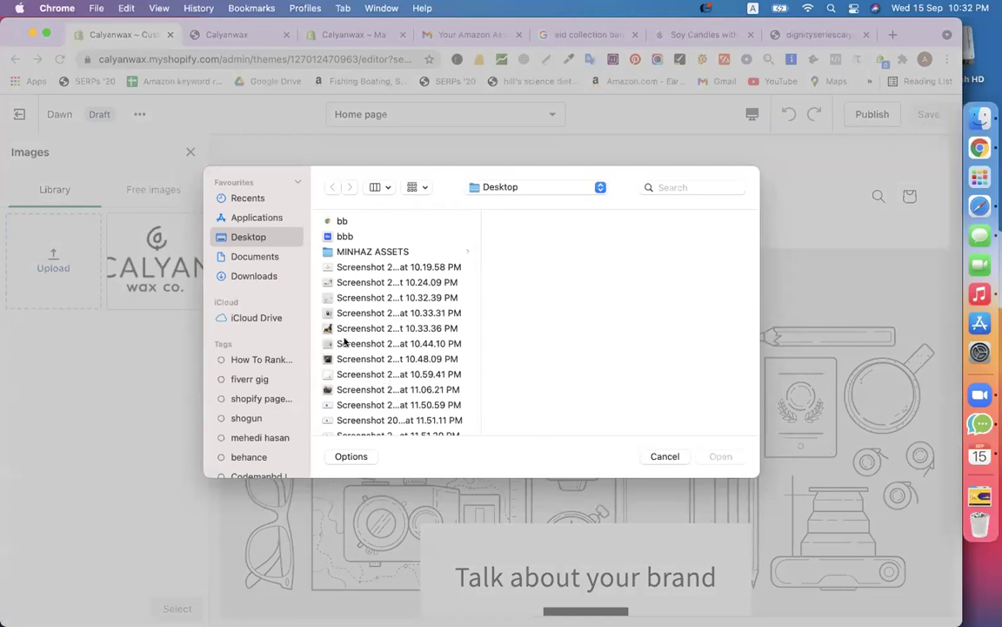
click(345, 342)
click(343, 282)
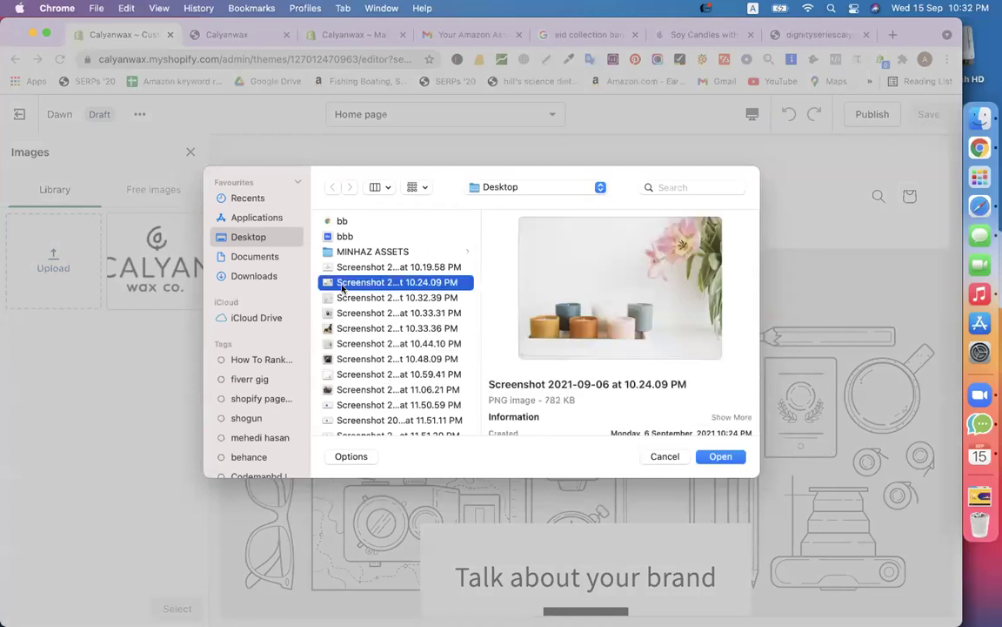
double_click(343, 285)
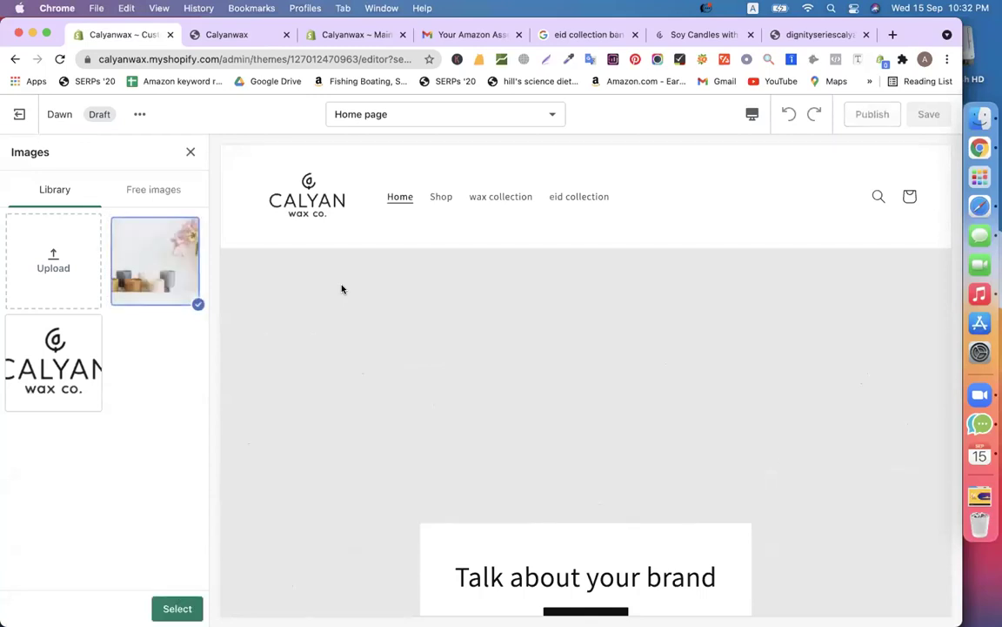
scroll(738, 398, down, 2)
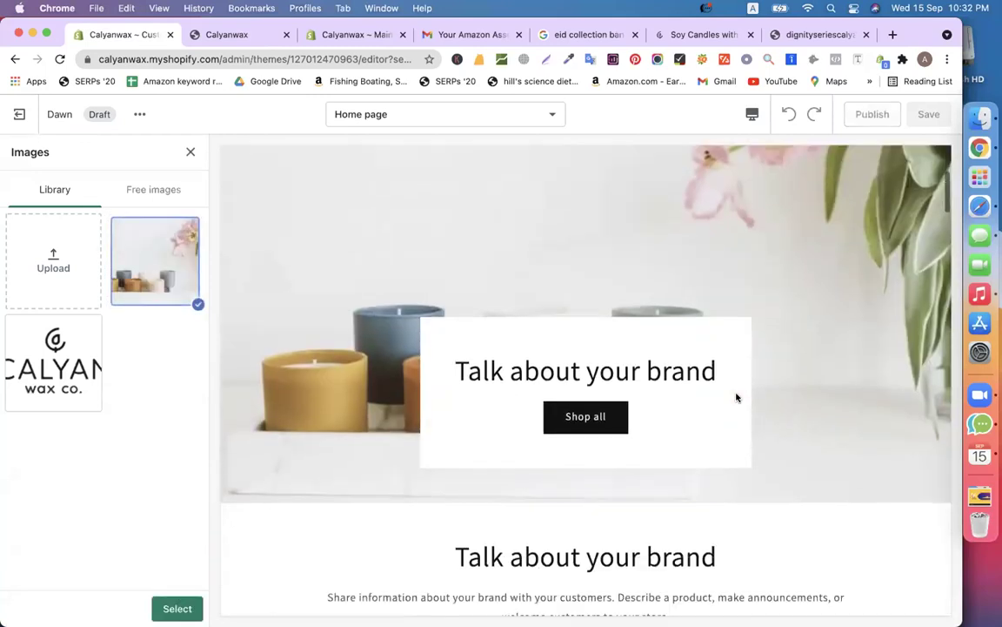
scroll(739, 396, up, 2)
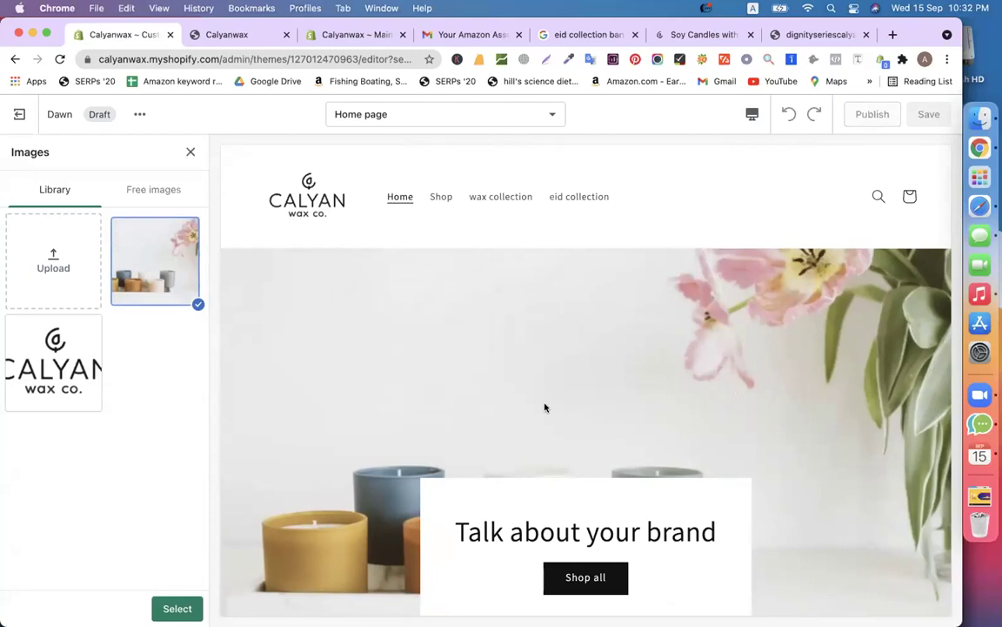
scroll(545, 407, down, 2)
scroll(576, 358, up, 2)
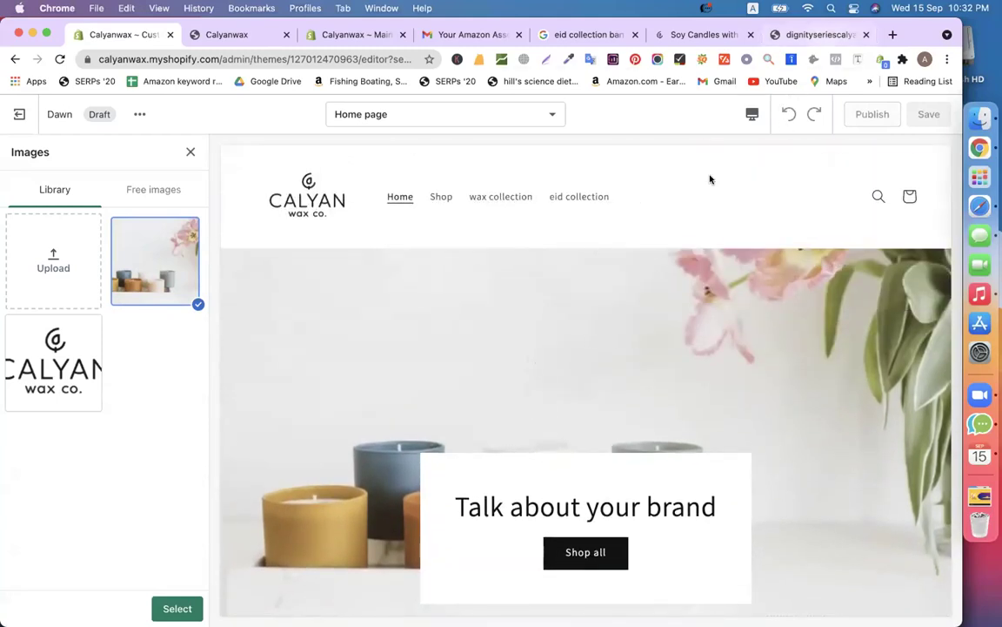
scroll(643, 338, down, 2)
scroll(642, 338, up, 2)
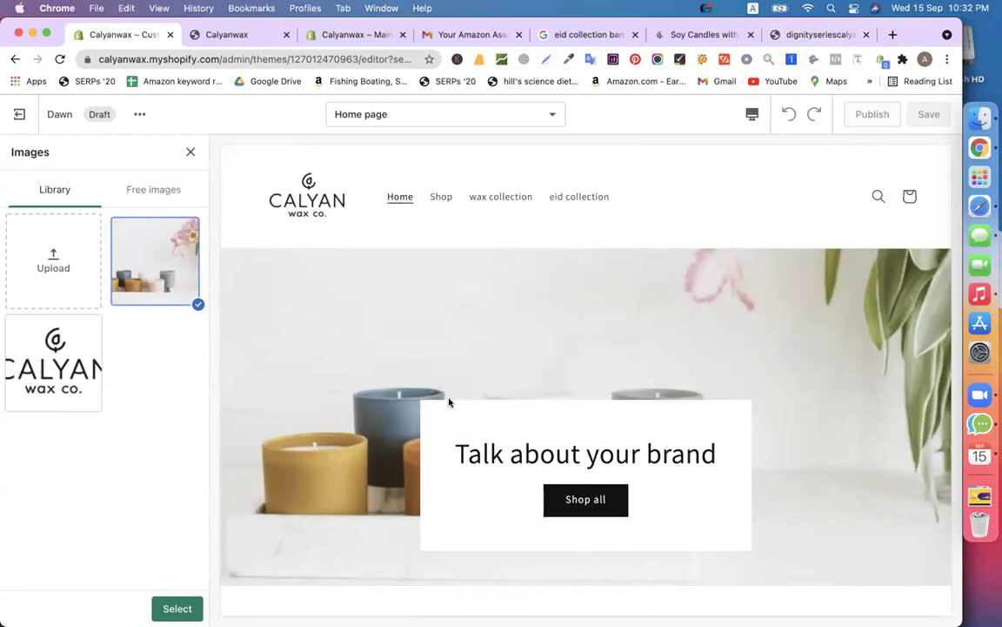
scroll(358, 441, down, 2)
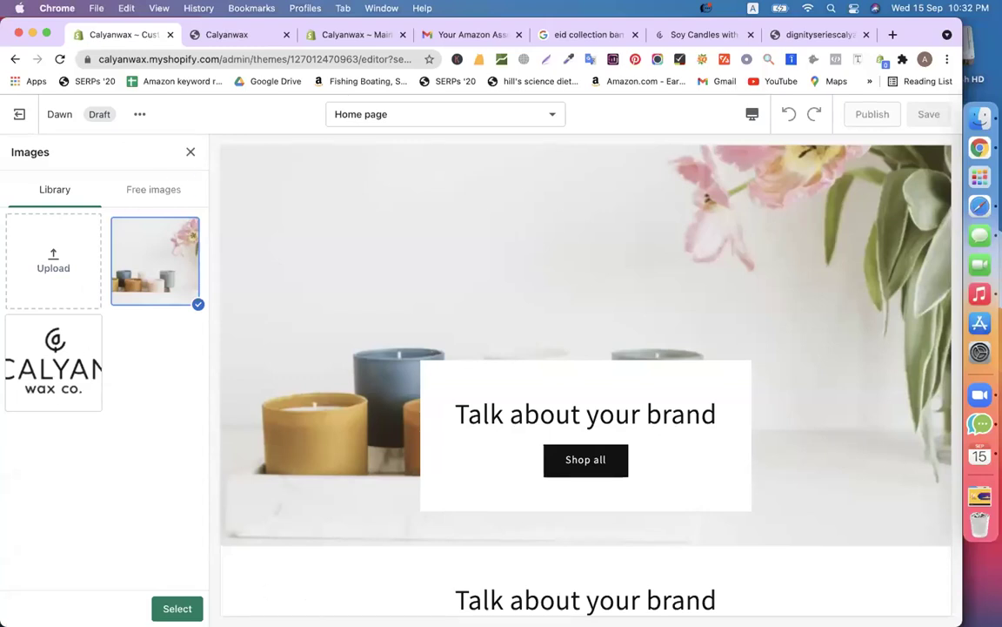
Step: Confirm the candle photo as first image and search free stock images for 'wax'
click(176, 608)
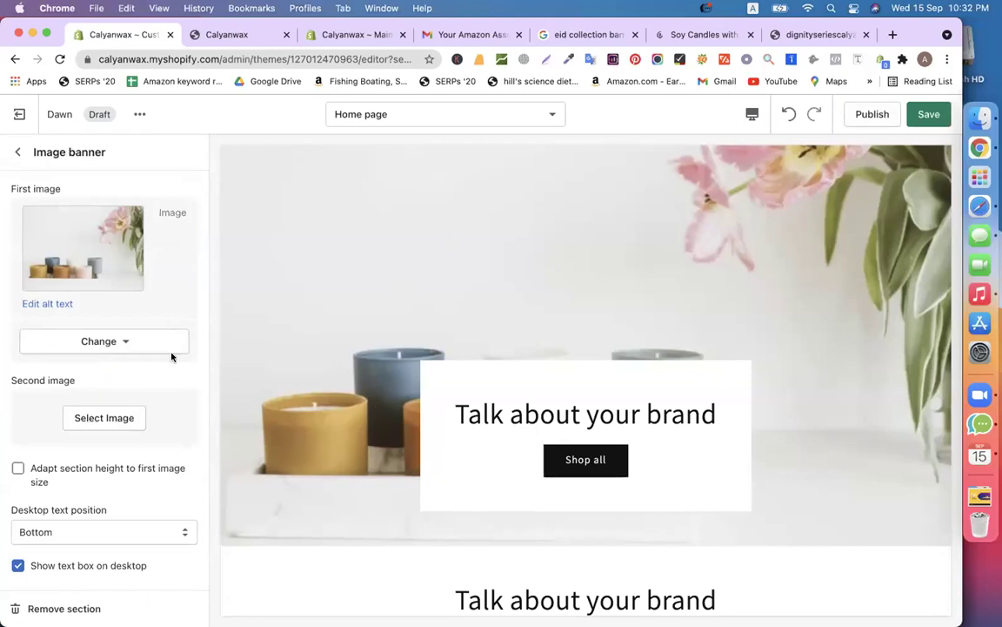
scroll(172, 356, down, 3)
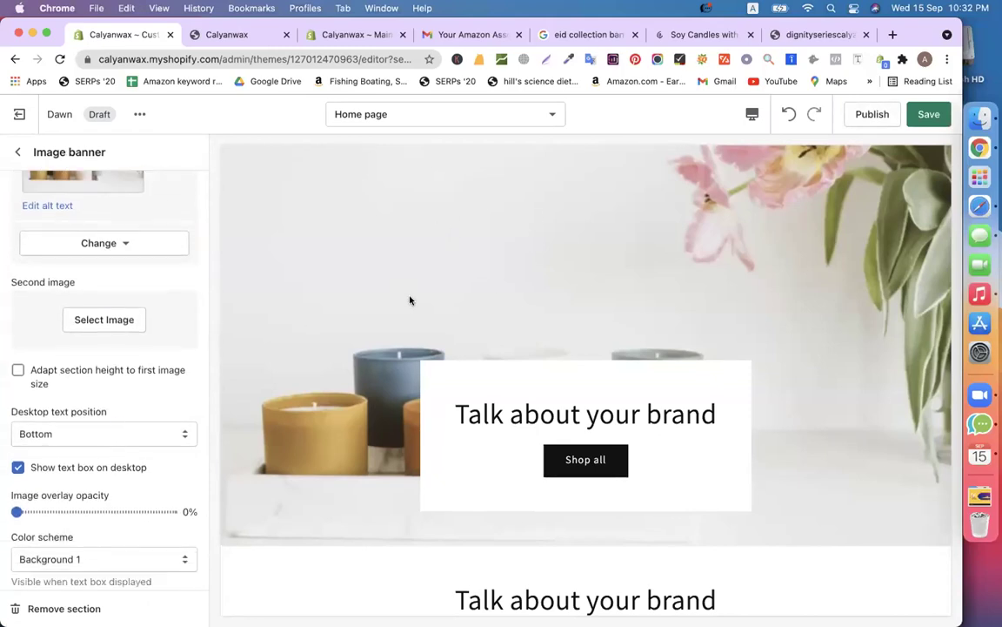
scroll(76, 331, up, 2)
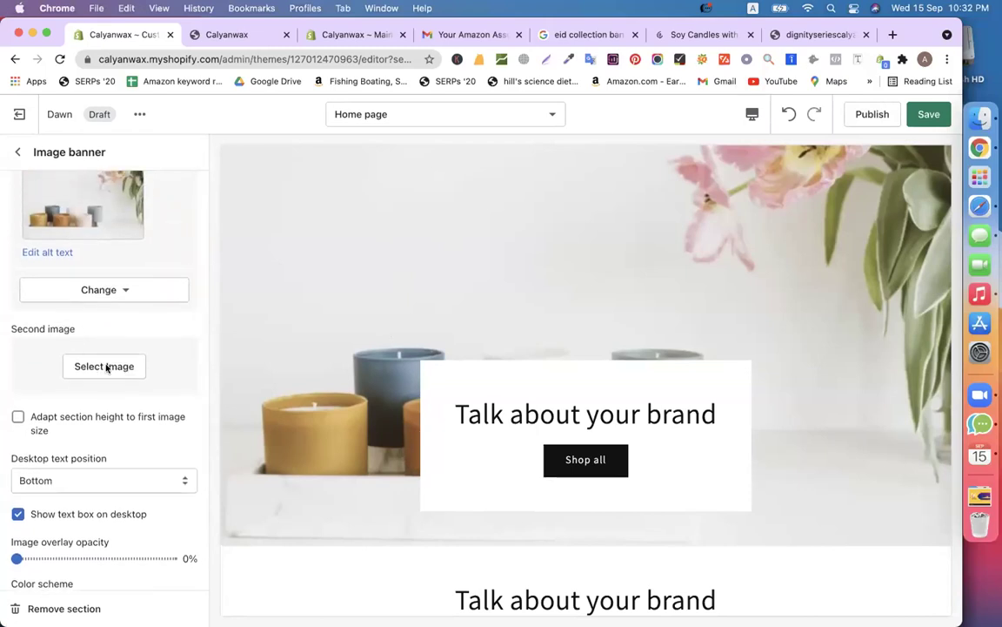
click(107, 366)
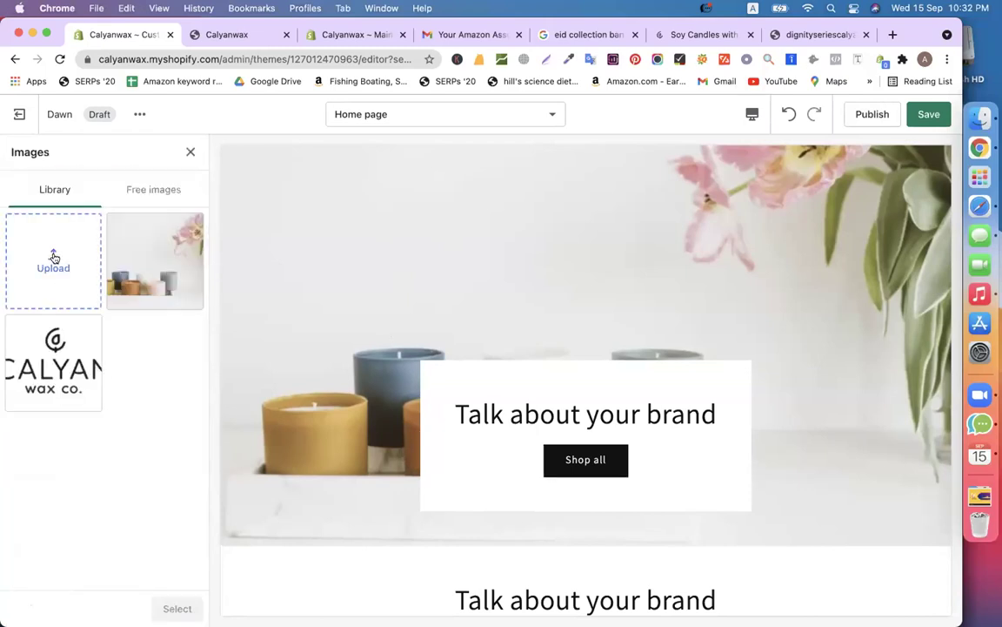
click(51, 234)
click(664, 456)
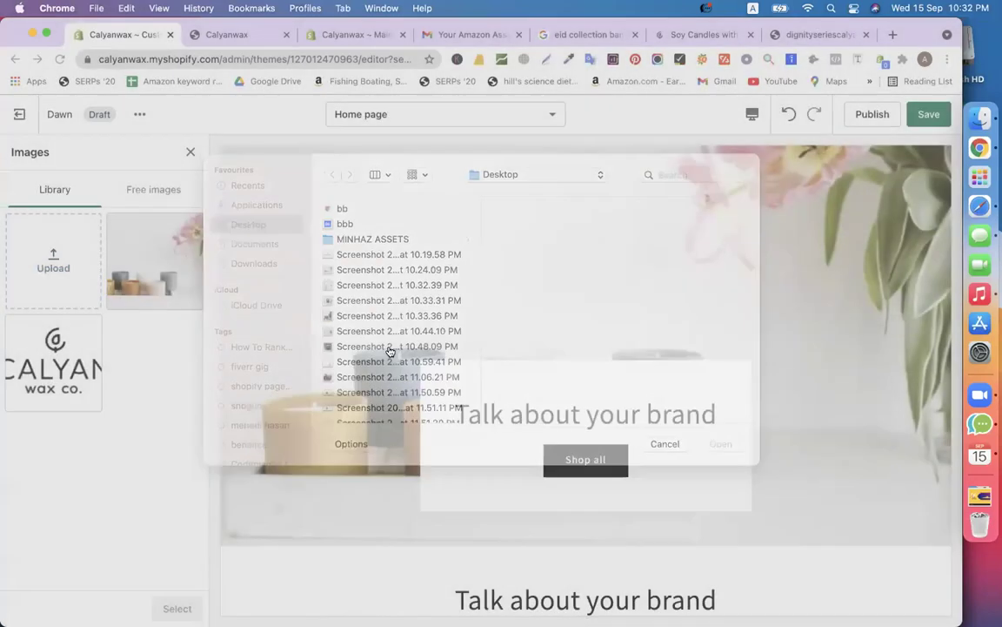
click(142, 190)
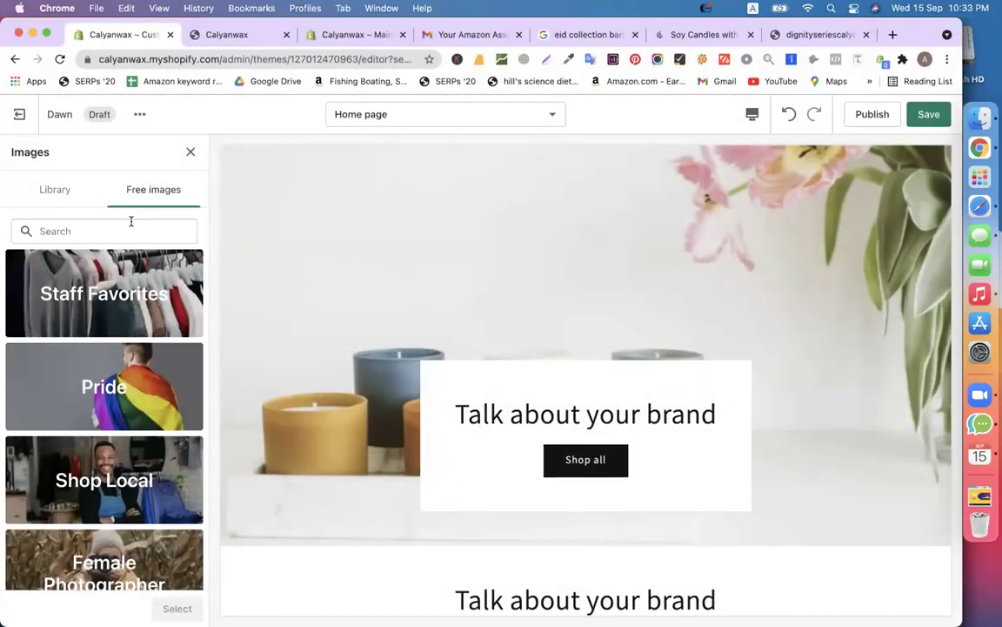
click(131, 228)
text(wax)
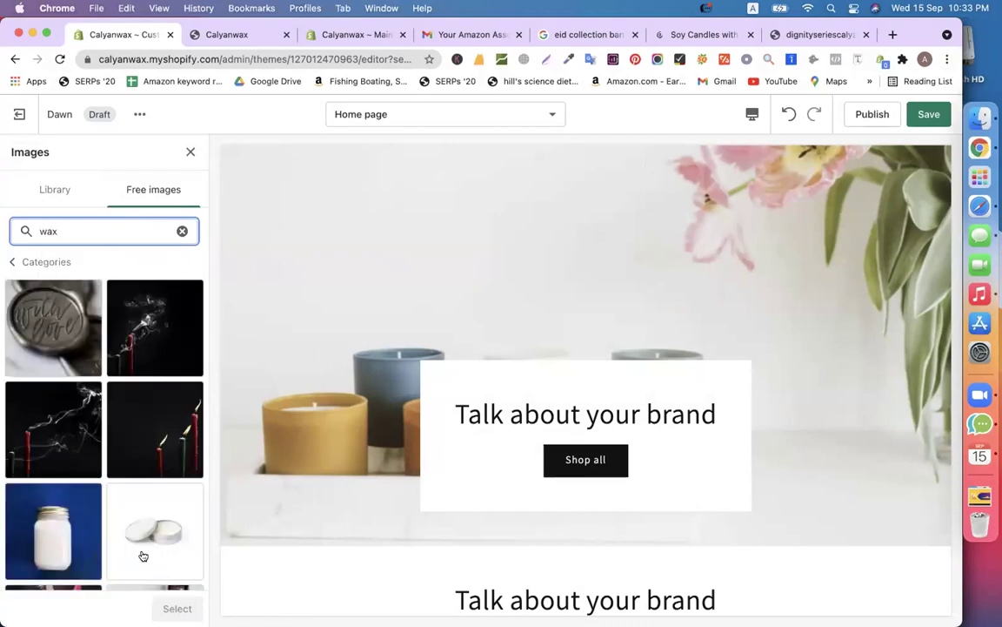
Step: Compare stock candle images and set the white glass candle jar as the second image
click(143, 555)
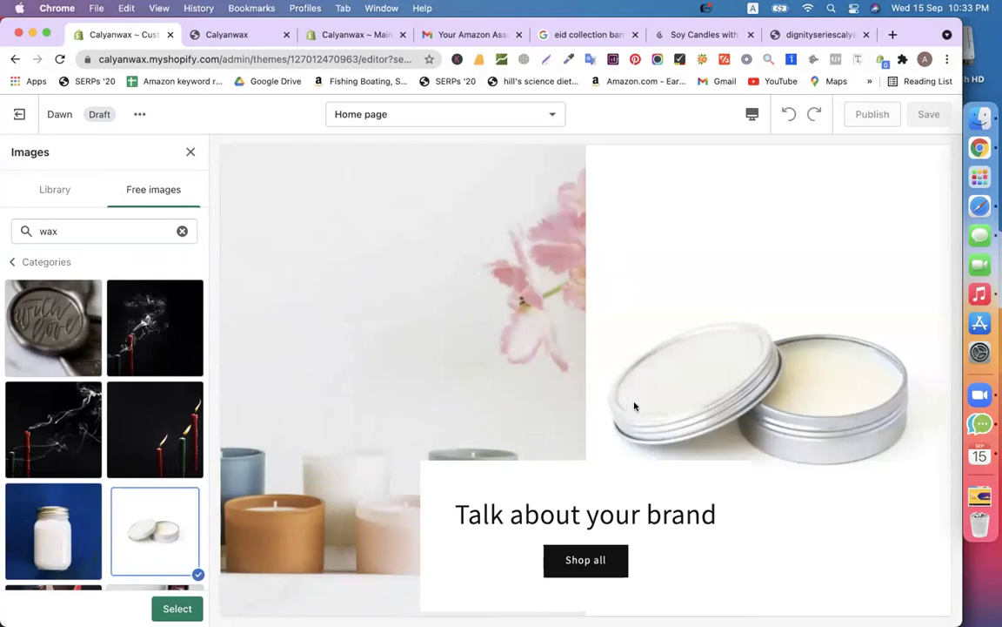
click(184, 411)
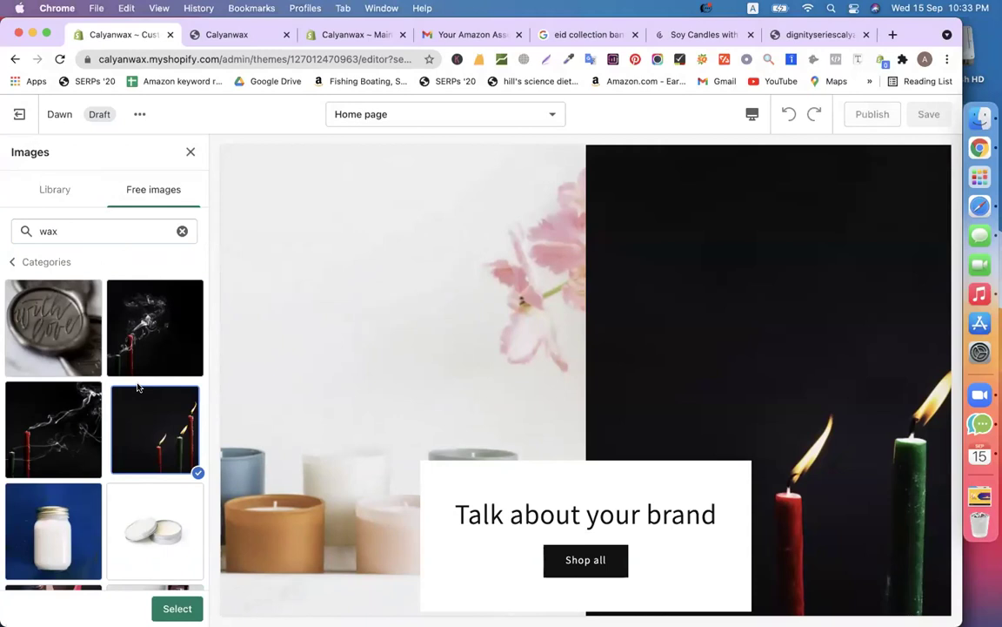
scroll(138, 387, down, 3)
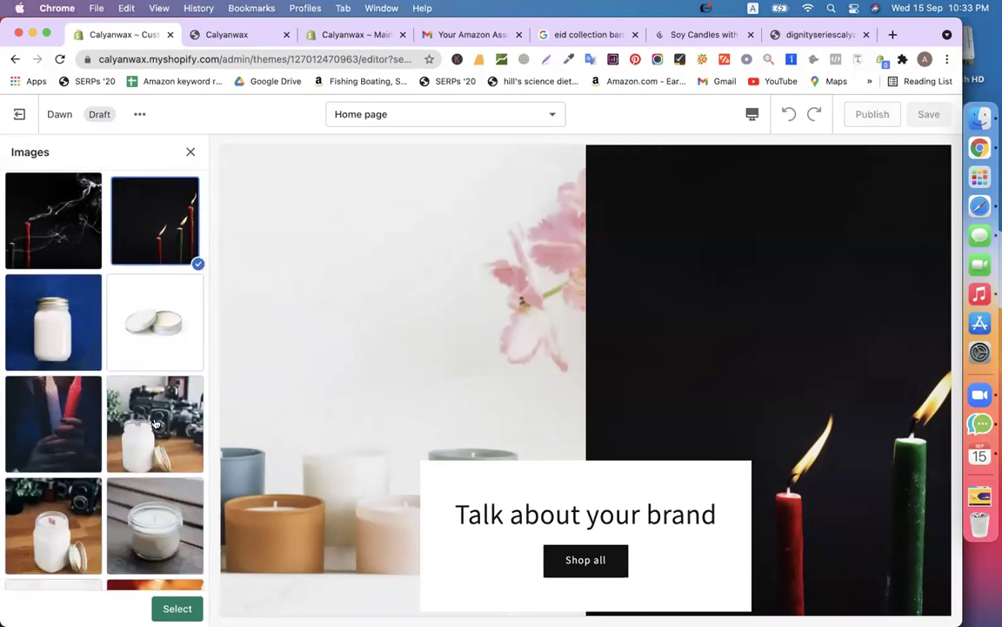
scroll(155, 424, down, 4)
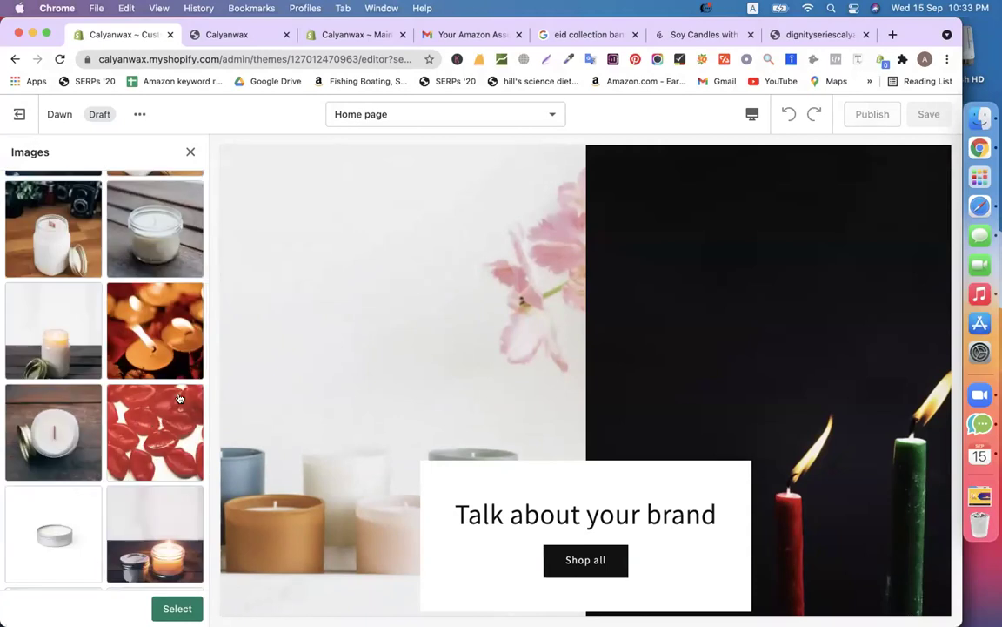
right_click(178, 396)
click(174, 402)
click(165, 409)
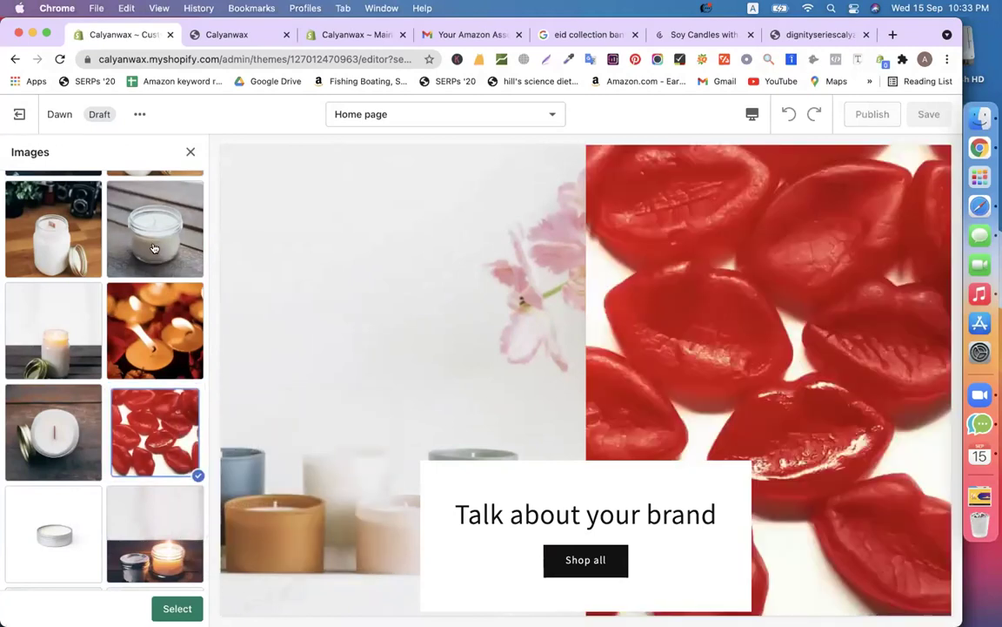
click(153, 249)
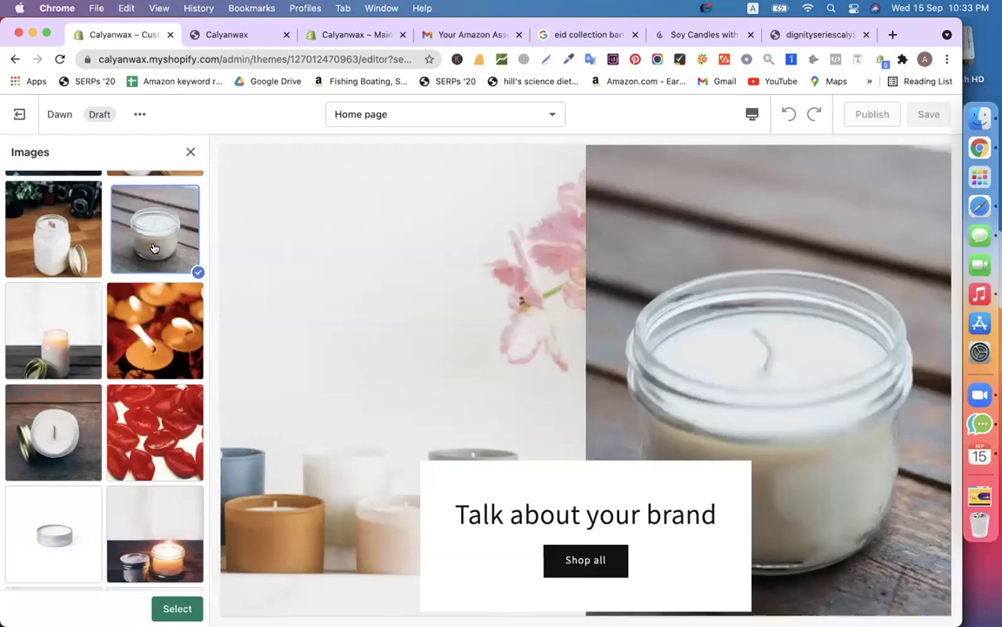
click(173, 604)
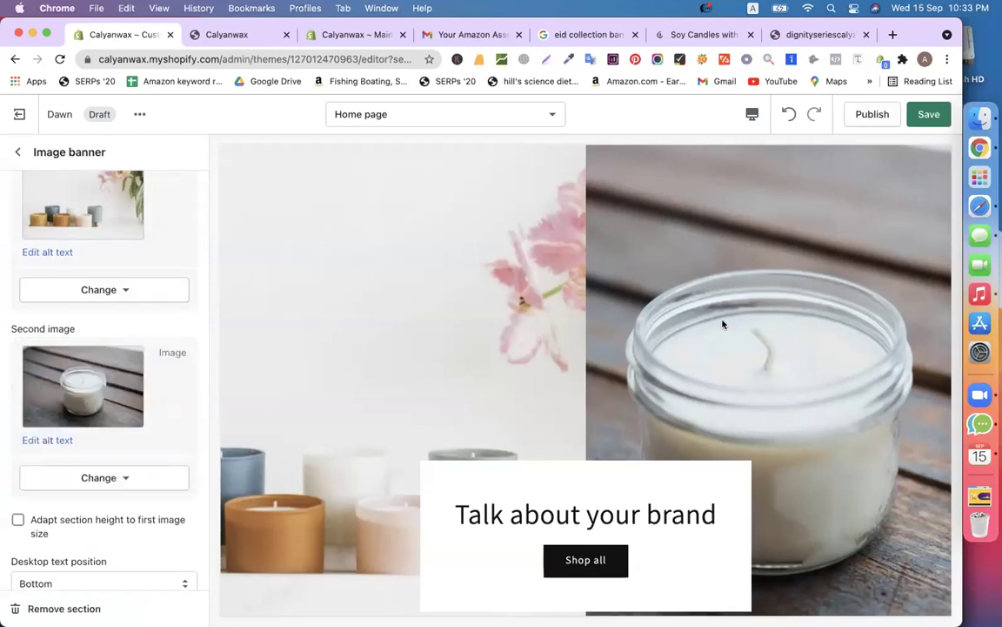
scroll(83, 329, up, 1)
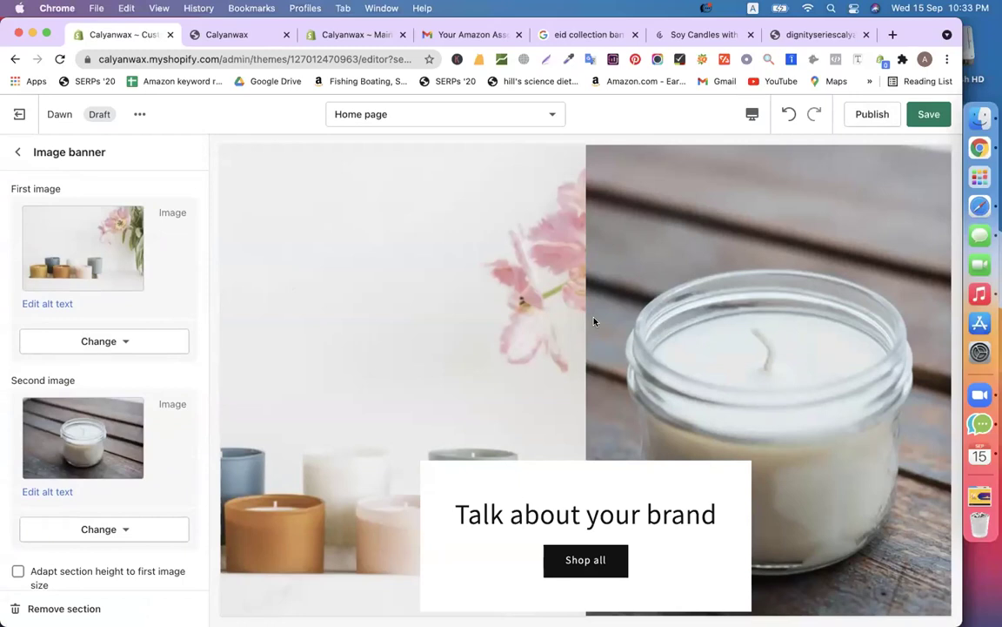
scroll(557, 348, down, 3)
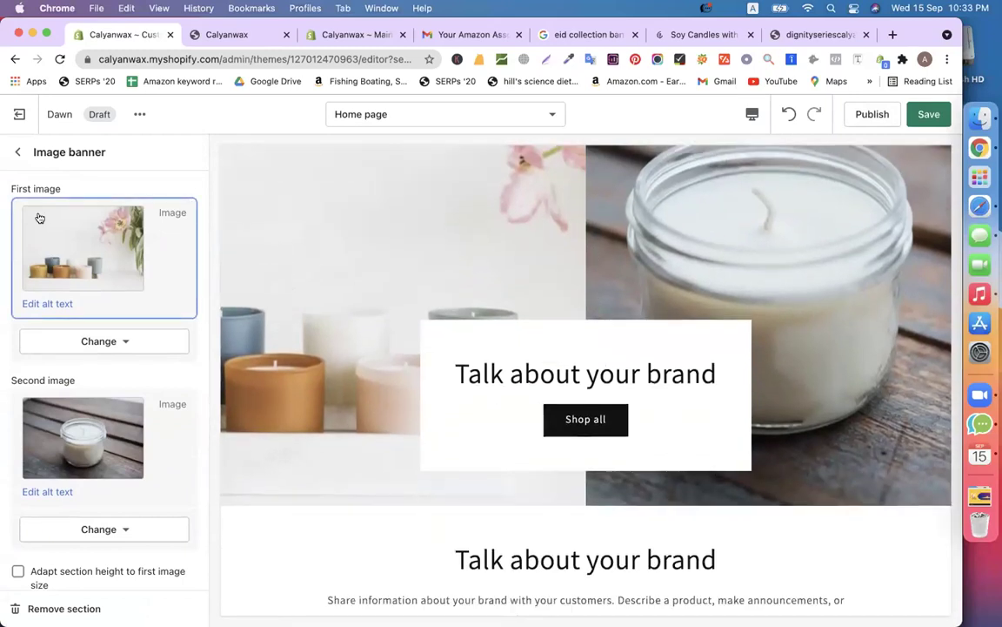
Step: Change the banner heading to 'calyanwax Inc' using the store name copied from the URL
click(17, 151)
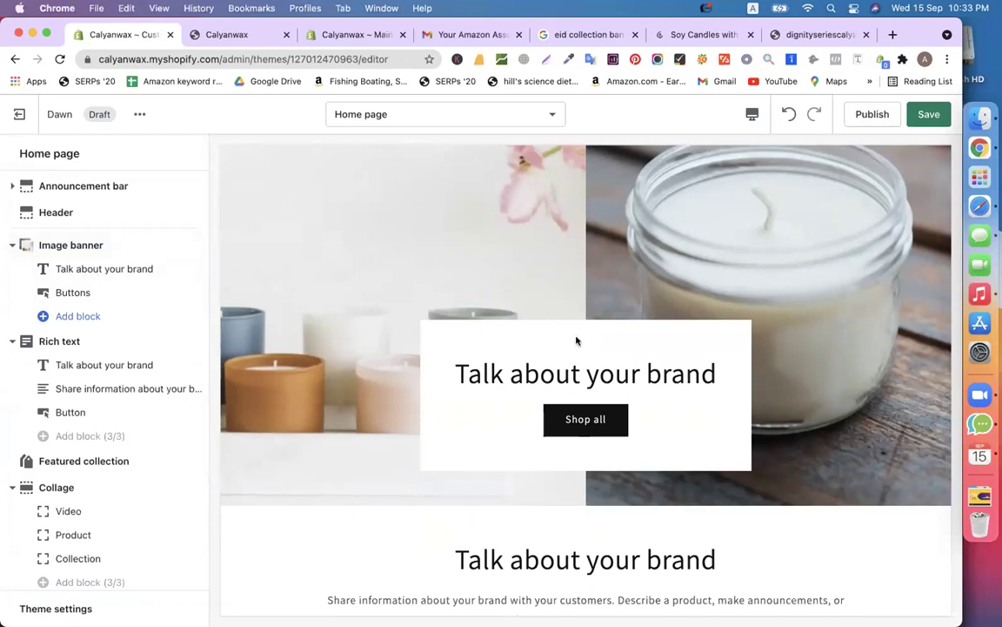
drag(455, 373, 671, 373)
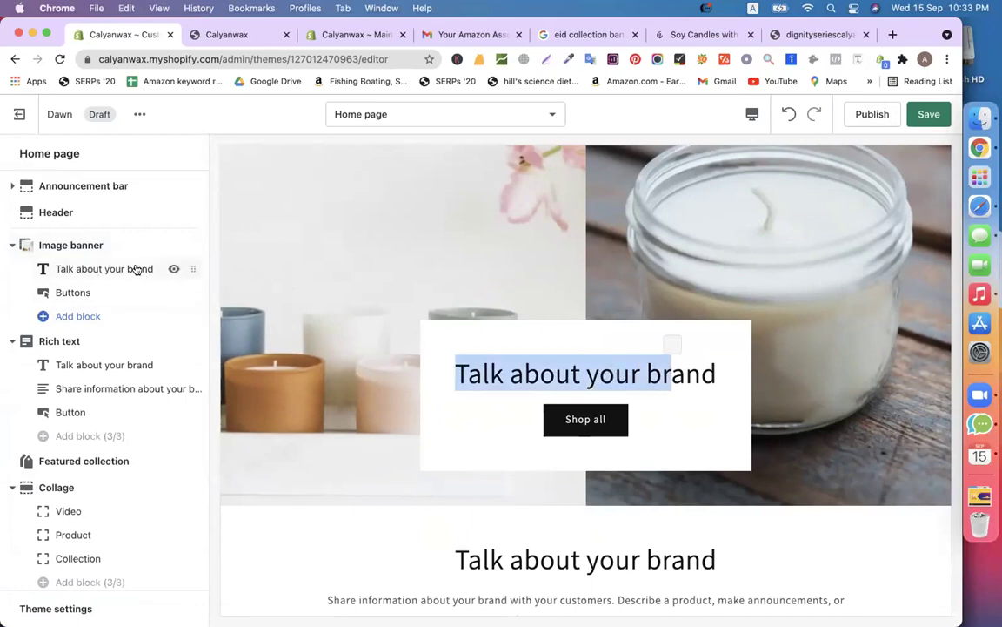
click(130, 269)
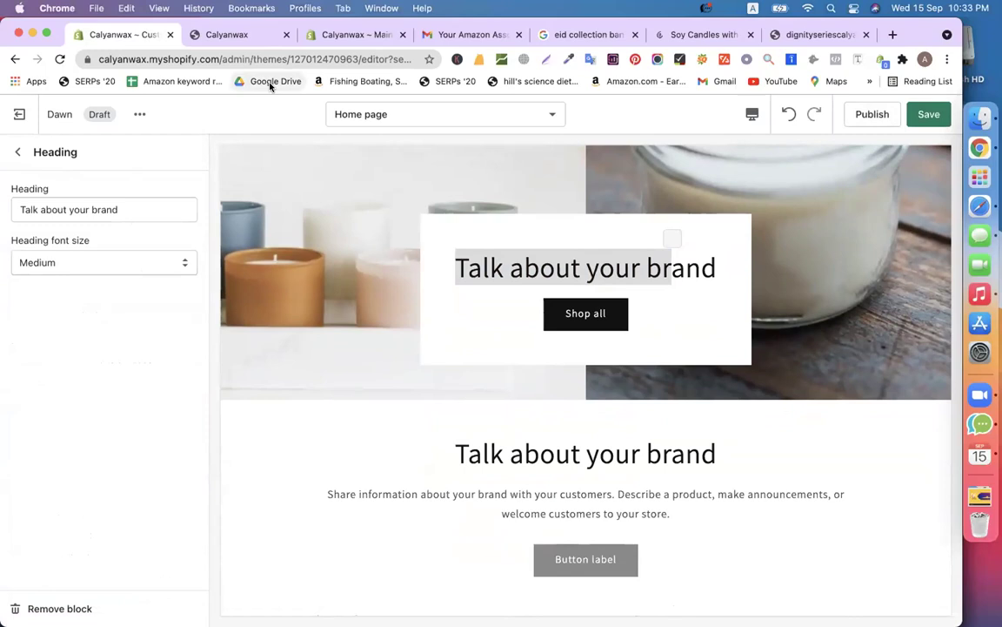
double_click(123, 59)
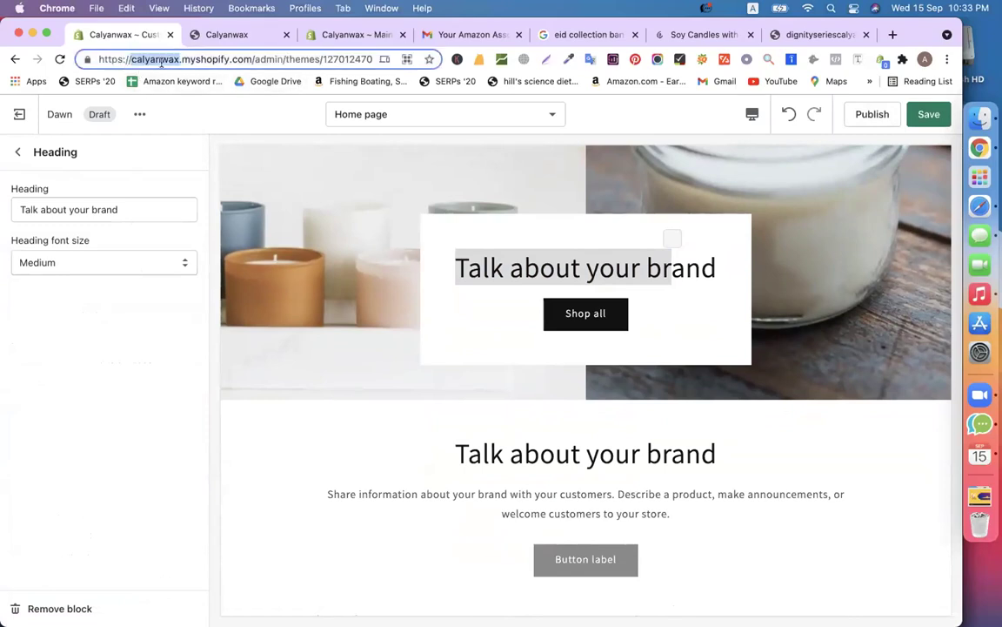
right_click(161, 62)
click(193, 179)
double_click(125, 211)
key(super+a)
key(super+v)
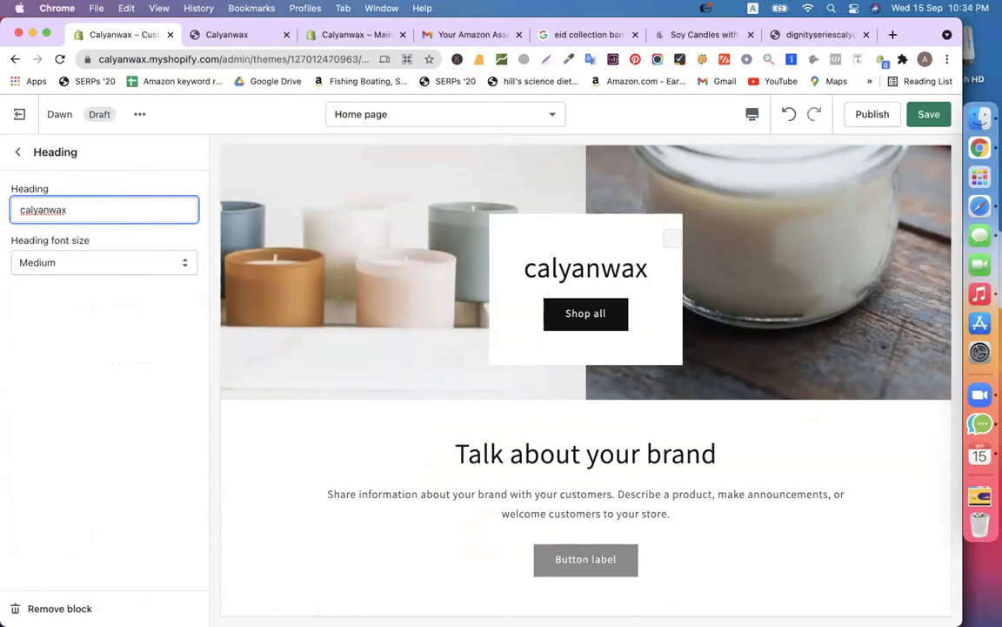
text(Inc)
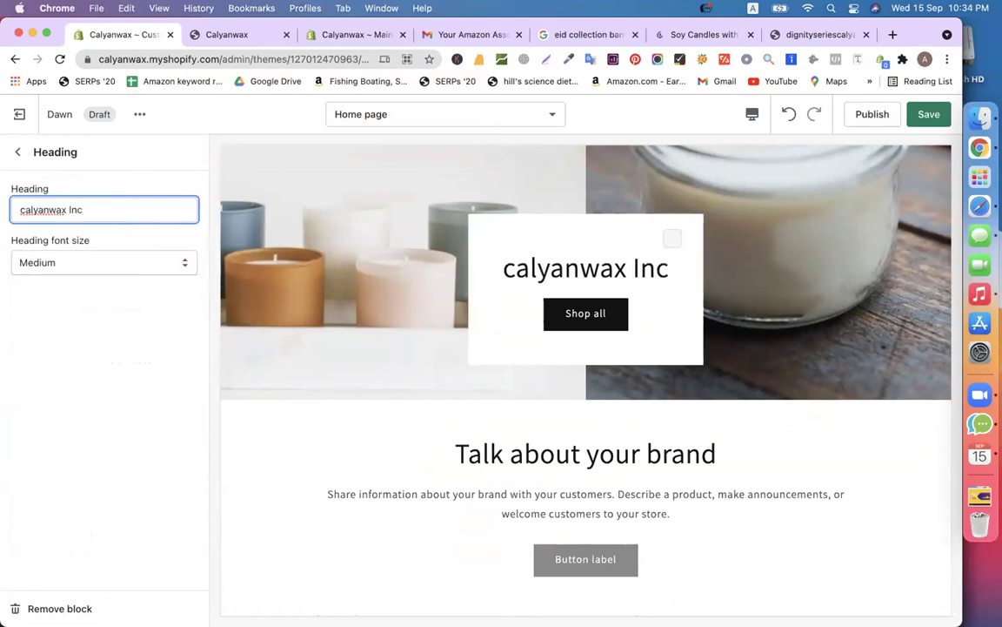
Step: Set the banner heading font size to Large
click(74, 270)
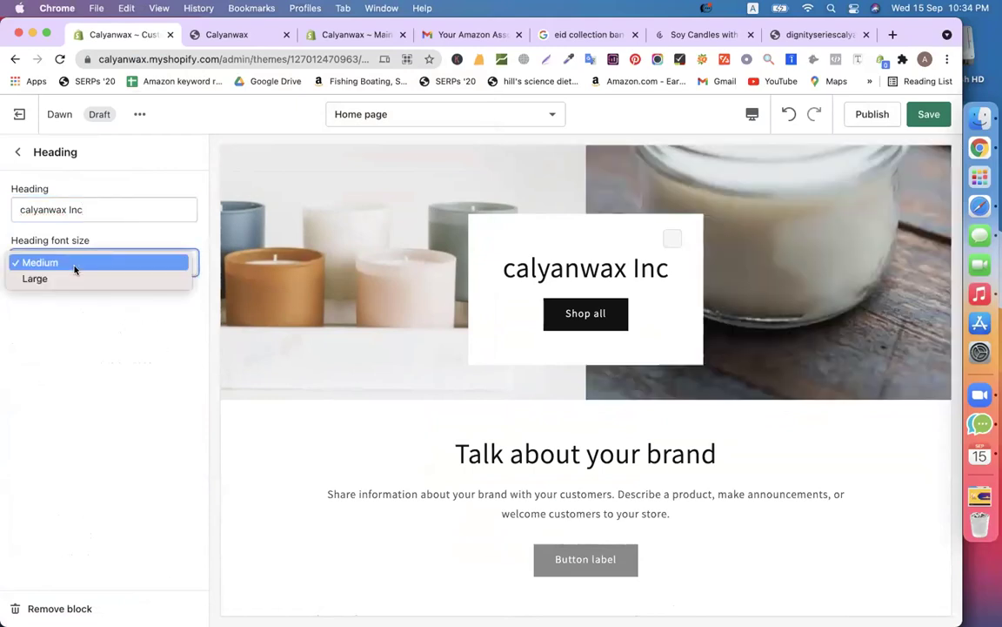
click(71, 278)
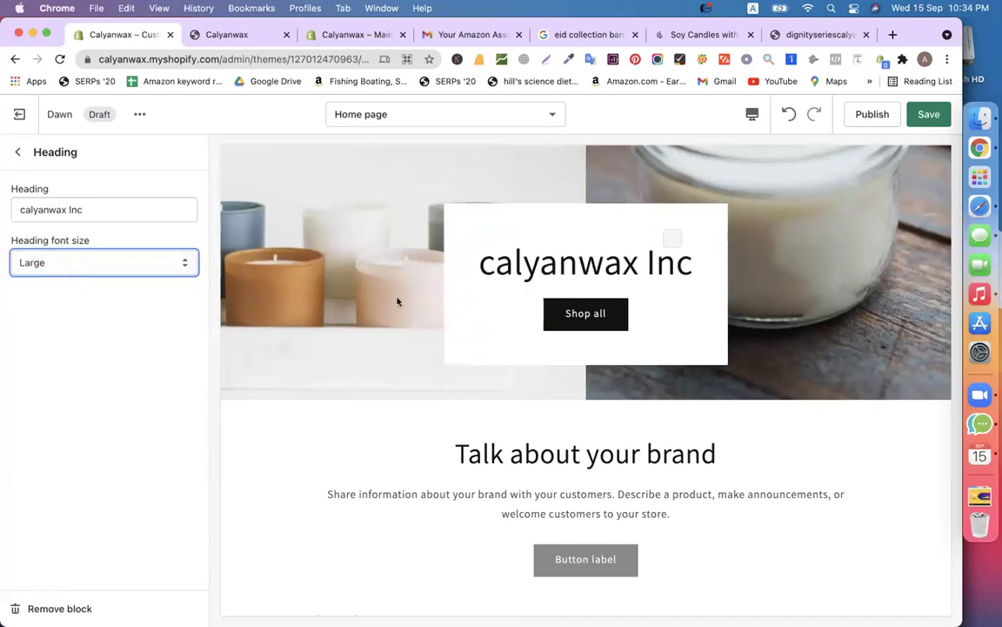
drag(483, 275, 694, 264)
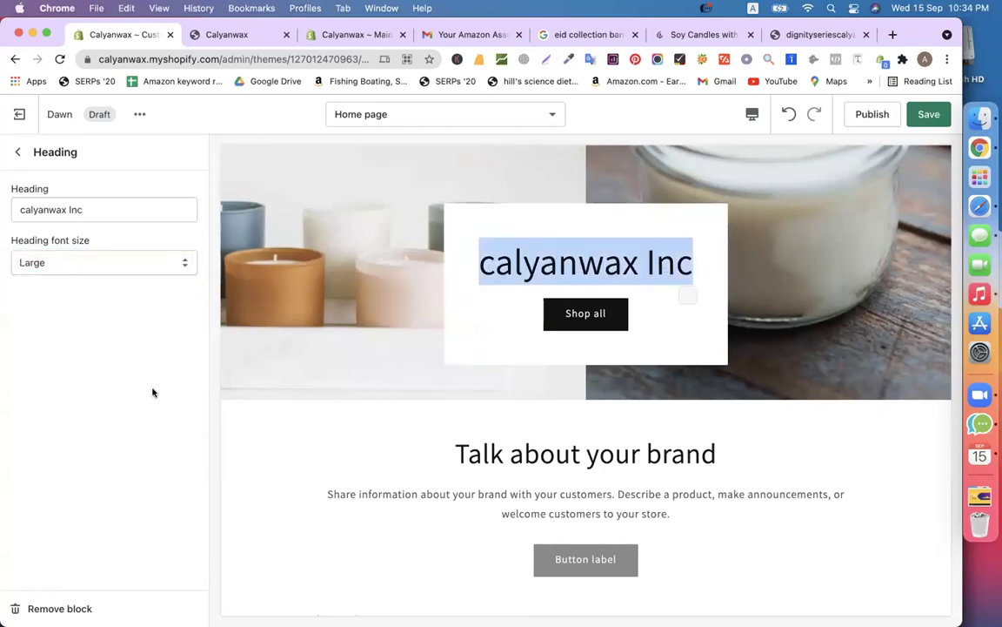
click(18, 153)
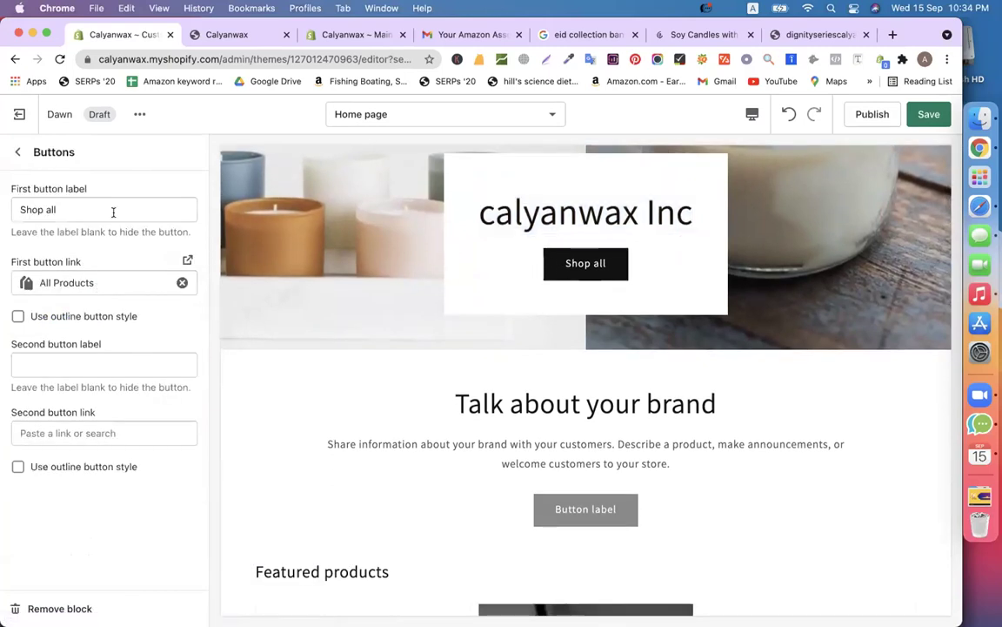
Step: Relabel the first button 'View Products' and link it to Products > All products
triple_click(113, 211)
text(Vi)
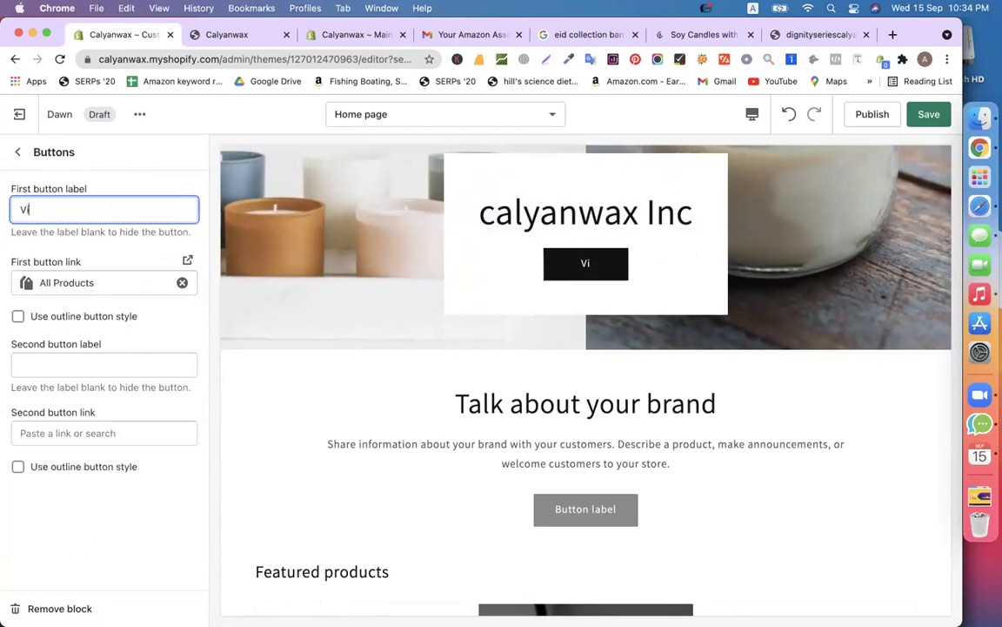
text(ew Products)
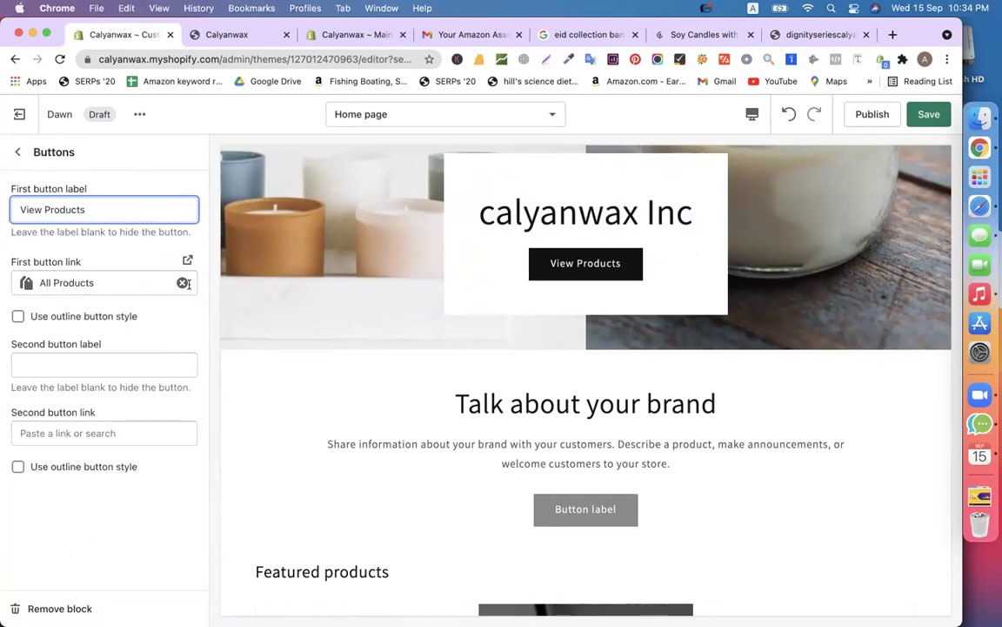
click(182, 282)
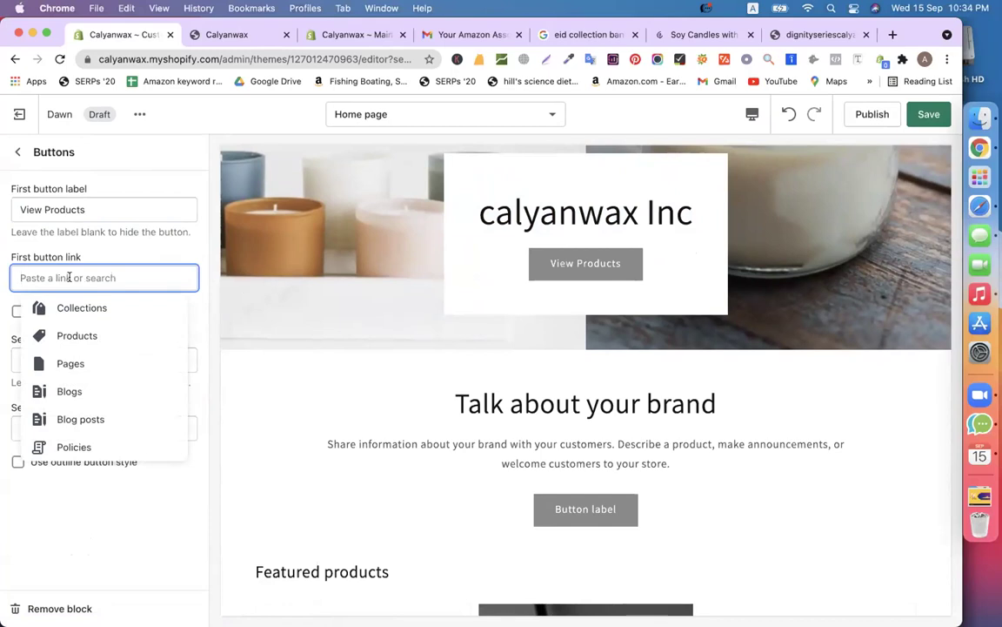
click(69, 336)
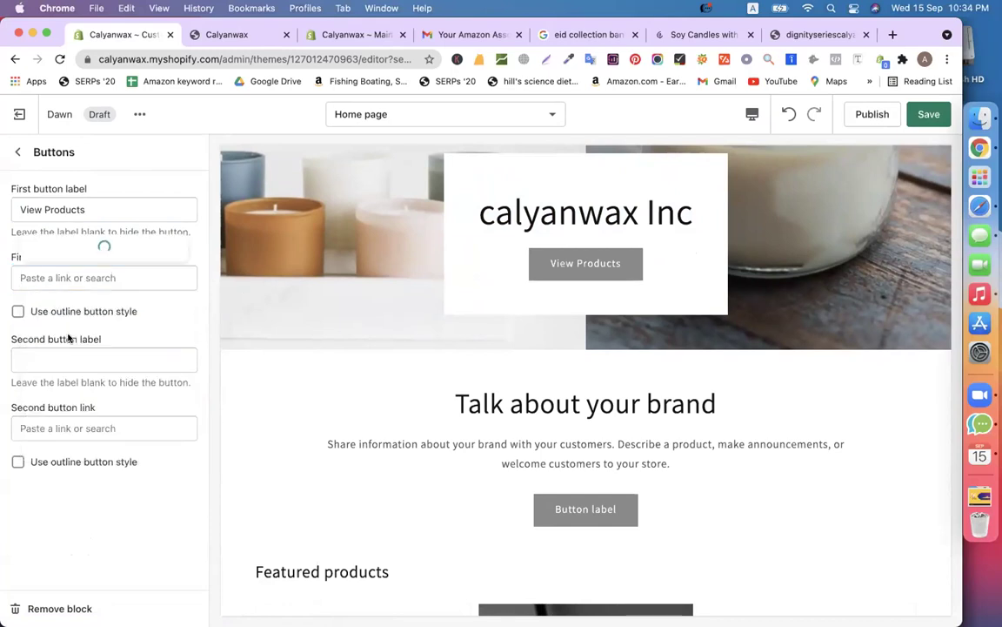
click(68, 163)
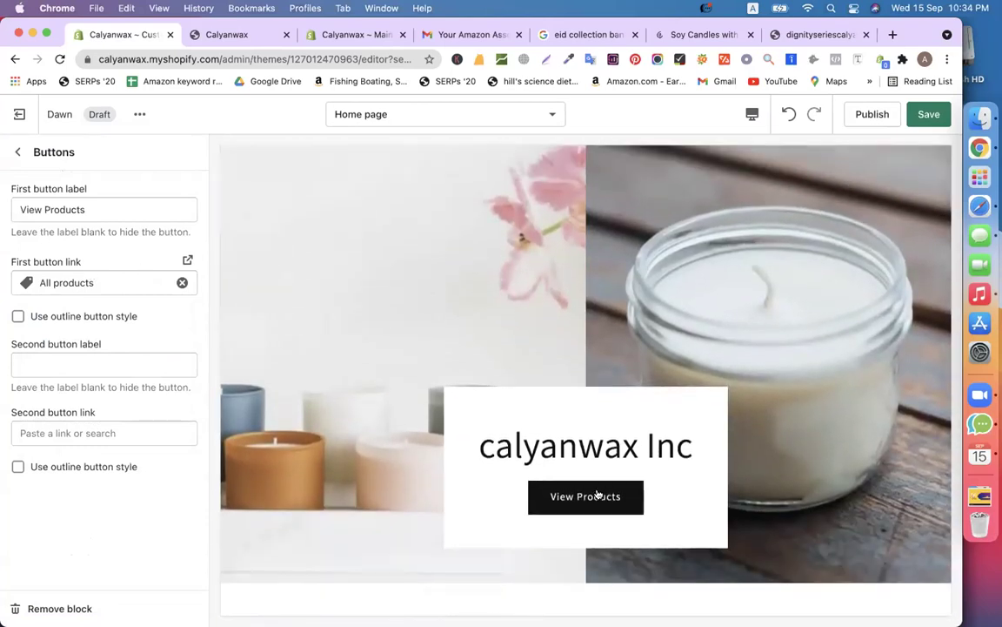
scroll(447, 331, up, 3)
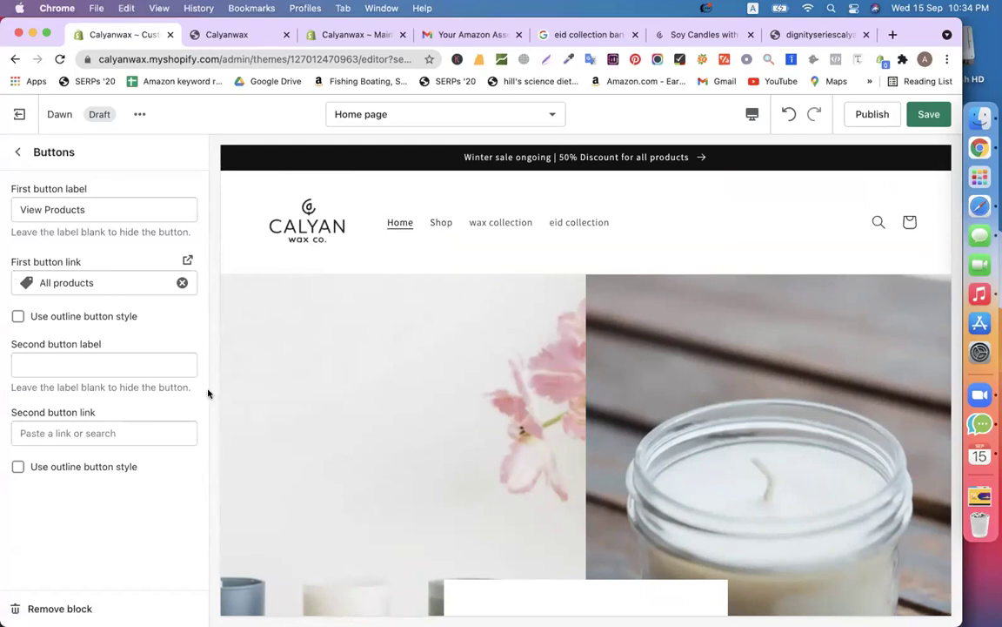
scroll(377, 411, down, 2)
scroll(377, 411, down, 5)
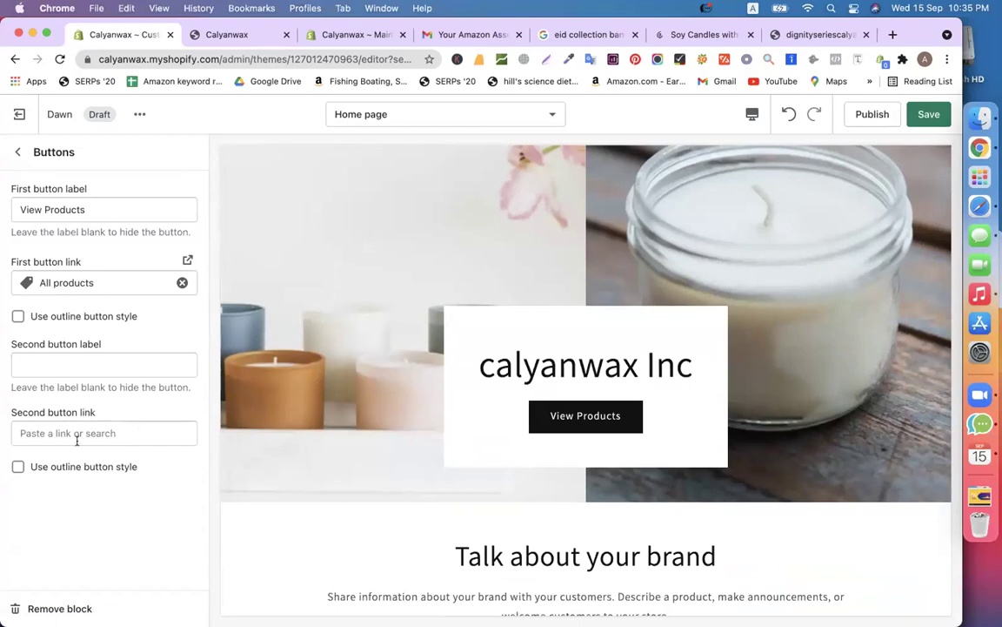
Step: Add a 'Shop Now' second button linked to All products and outline the View Products button
click(65, 358)
text(Shop)
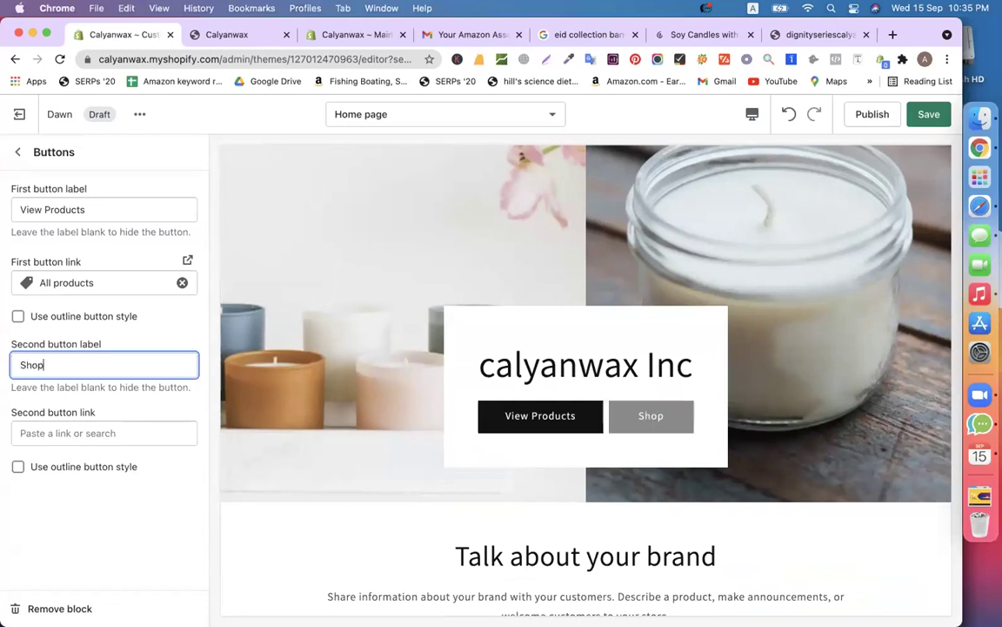
text( Now)
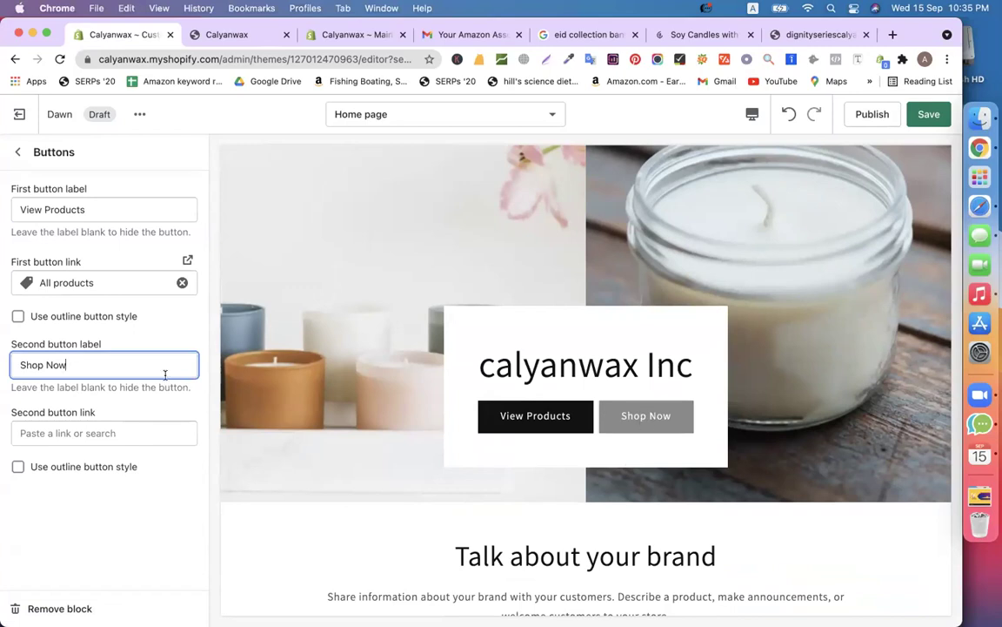
click(121, 433)
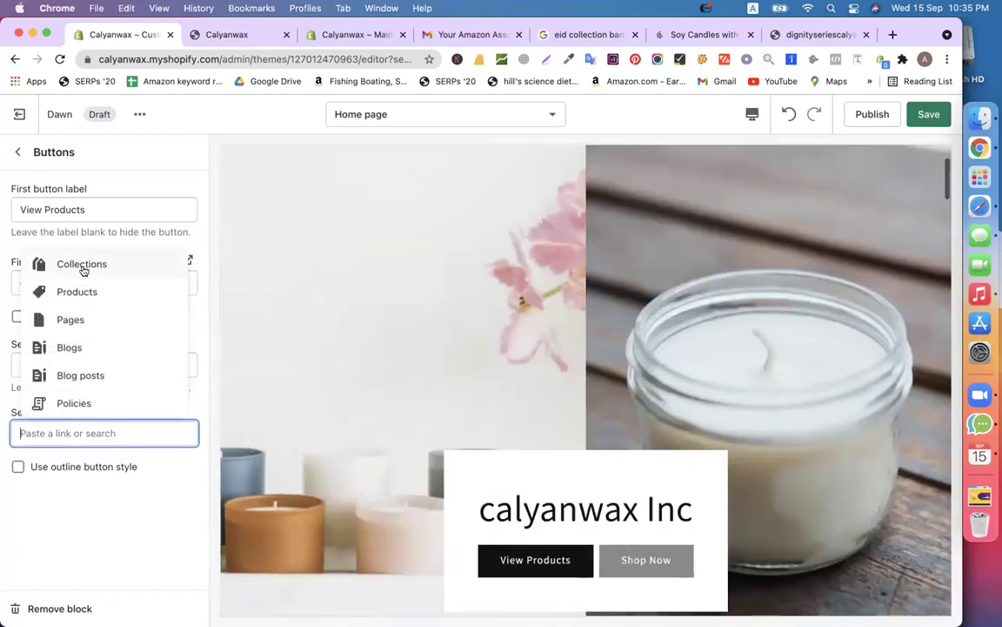
click(80, 301)
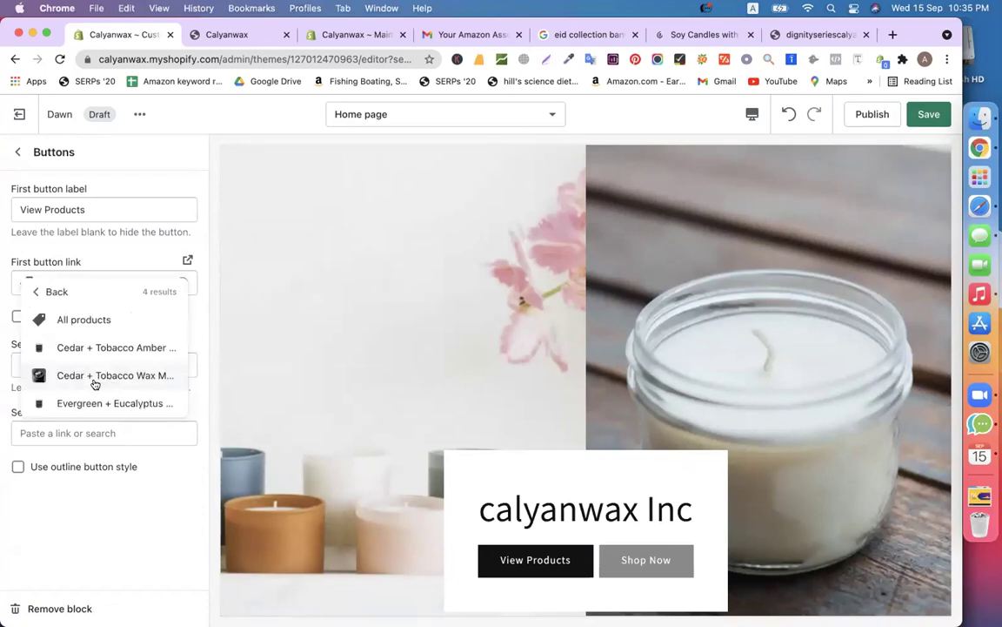
click(78, 318)
scroll(439, 324, down, 2)
scroll(440, 323, down, 2)
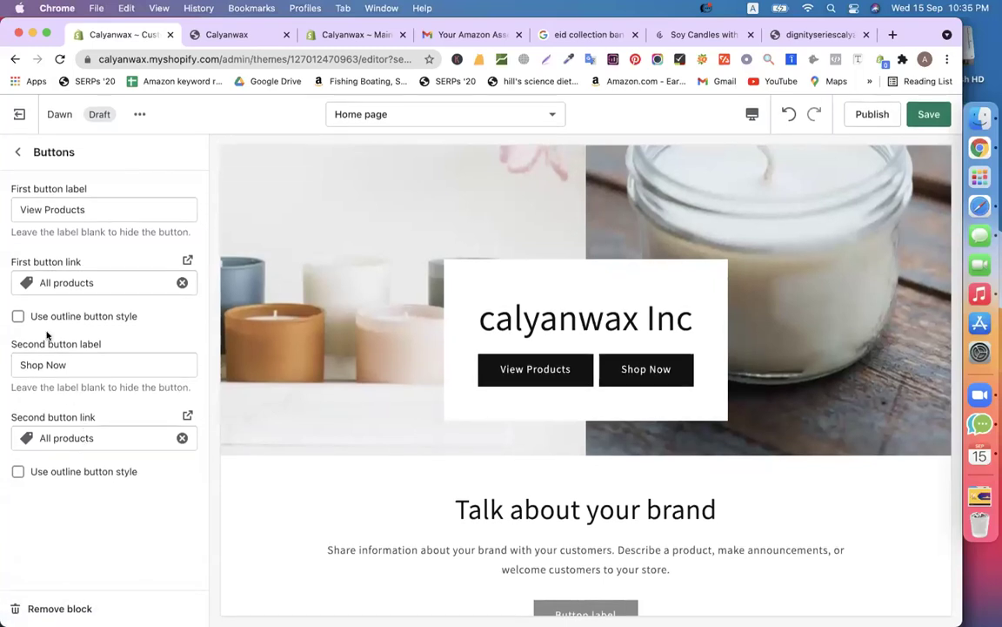
click(17, 315)
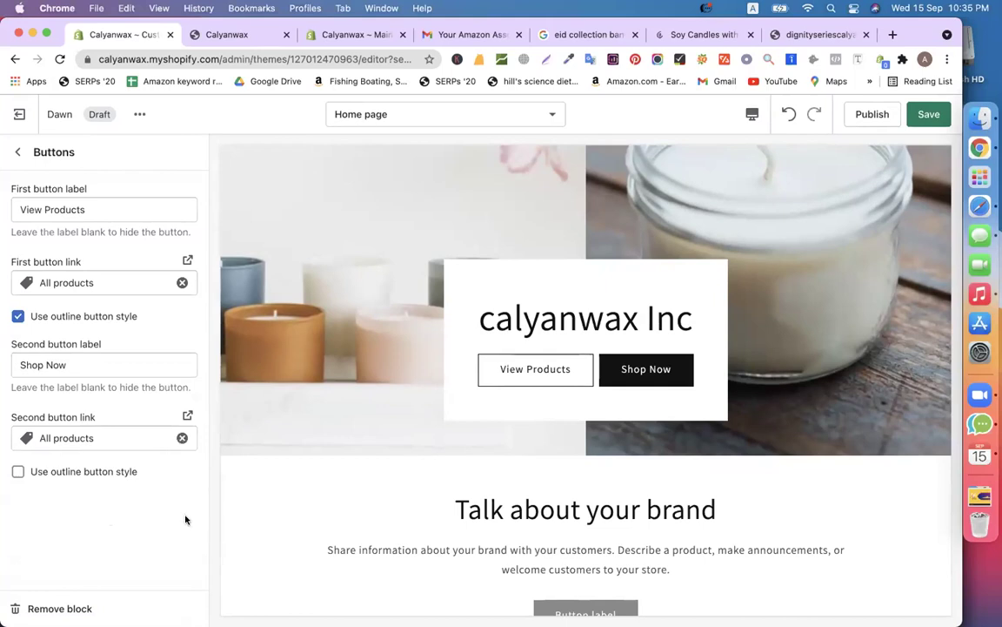
click(182, 437)
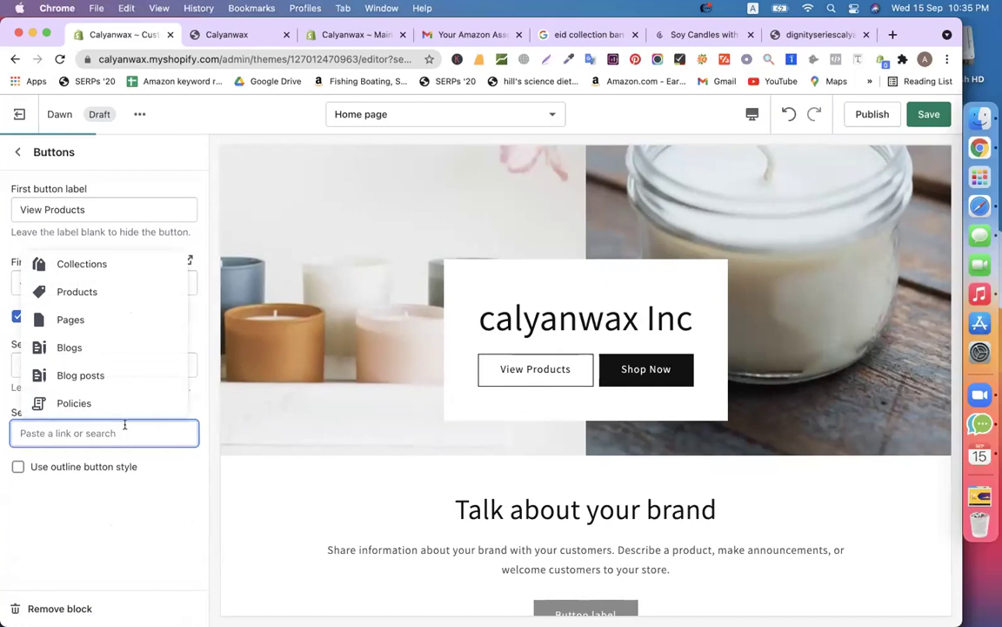
text(calyanwax)
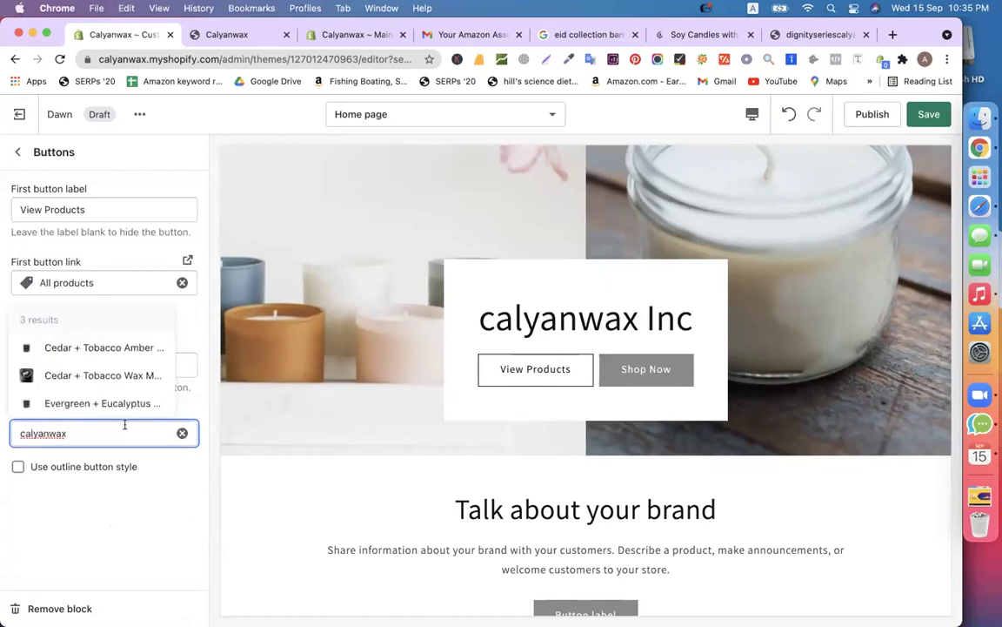
text(https://calyanwax)
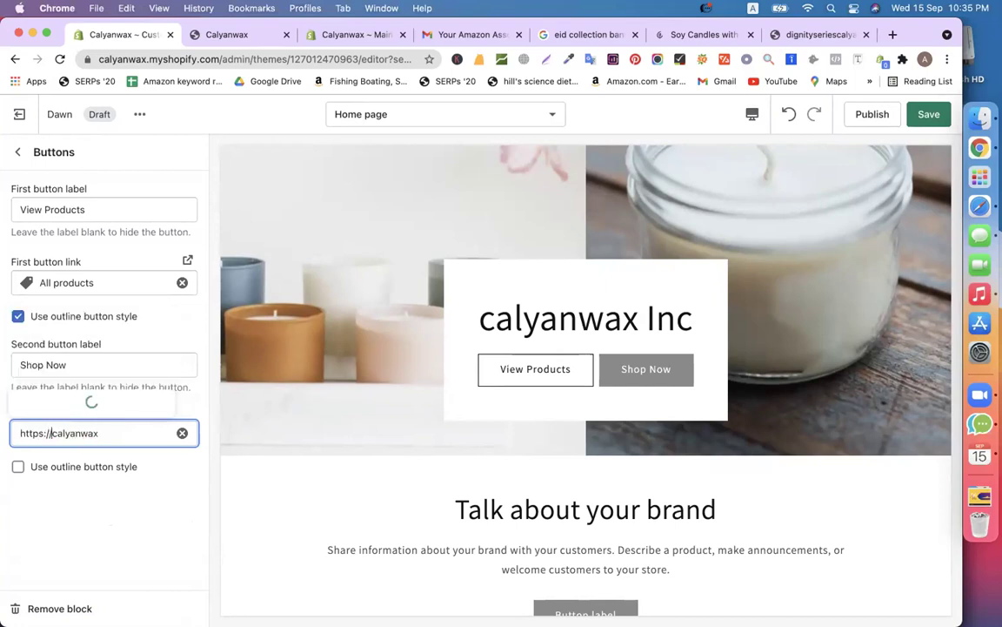
text(.com)
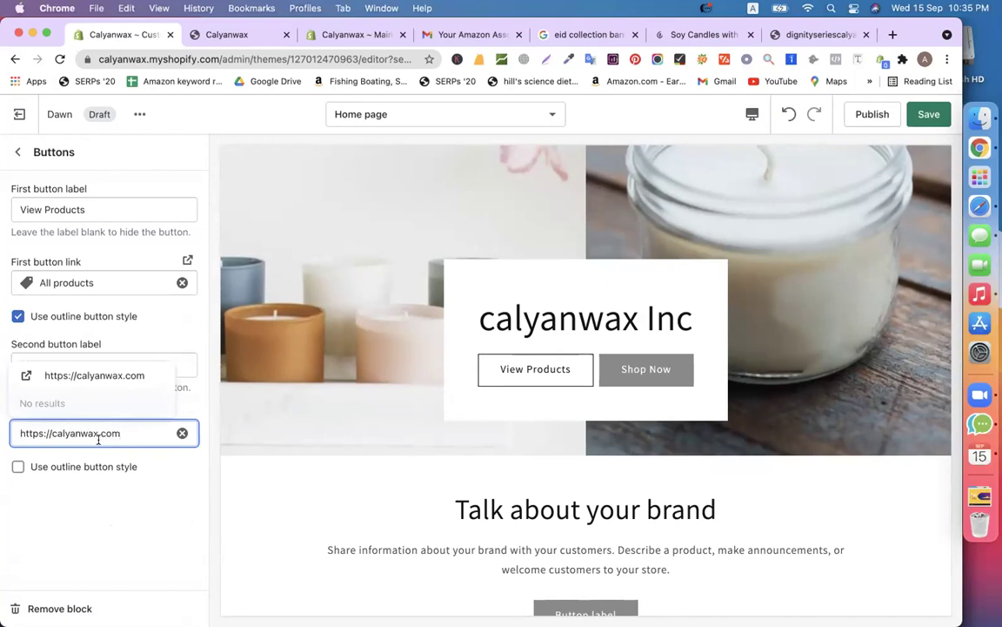
click(70, 376)
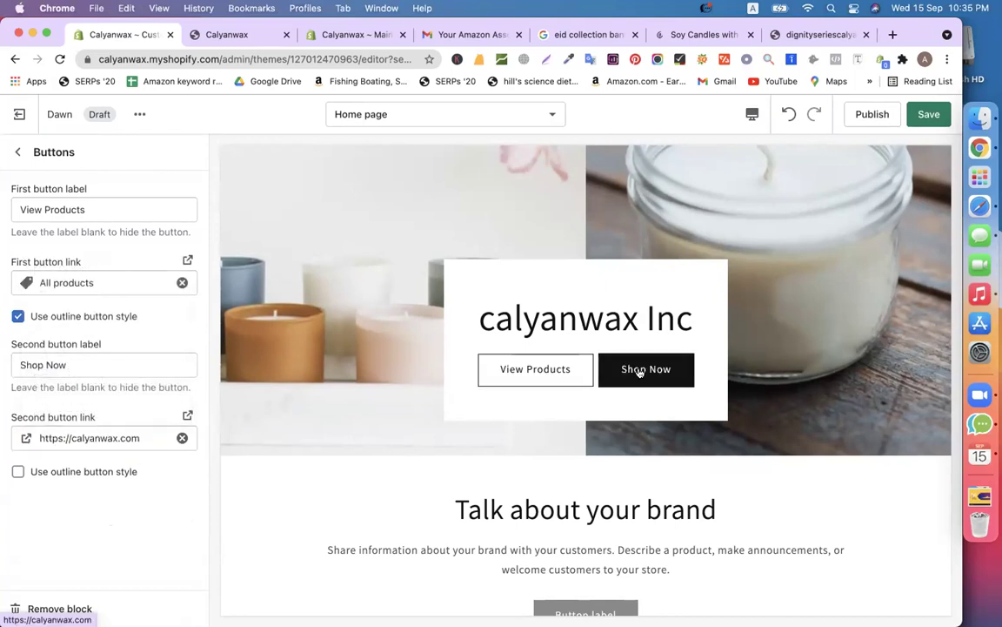
click(18, 151)
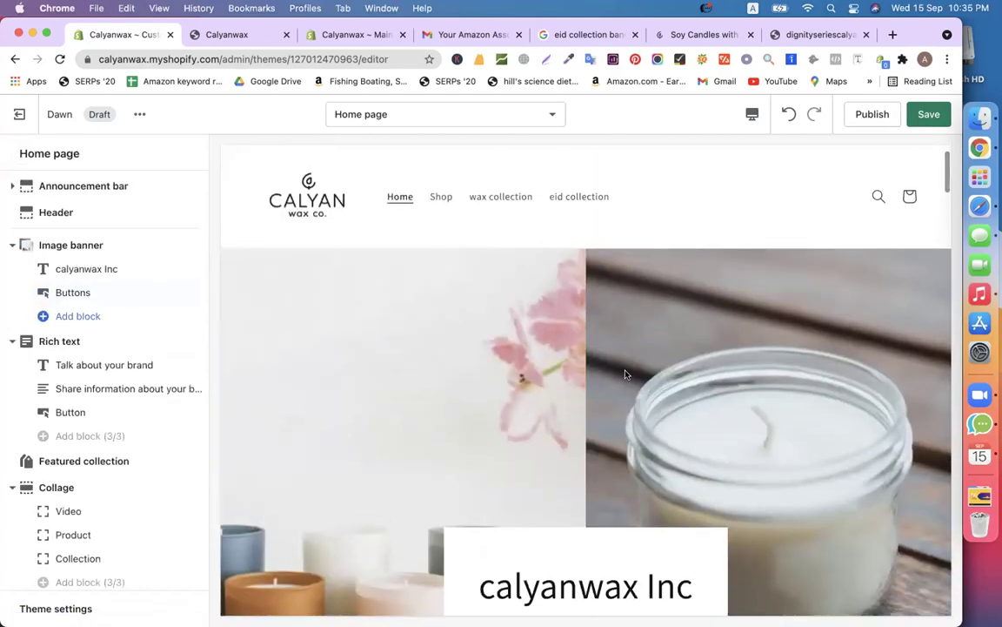
scroll(625, 375, down, 5)
click(495, 371)
drag(494, 371, 645, 373)
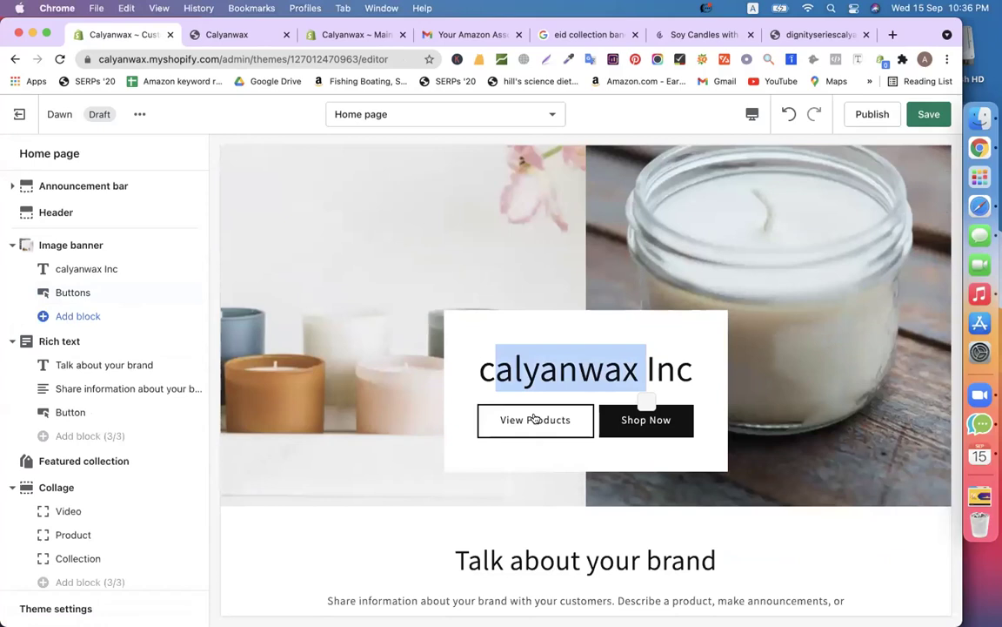
click(349, 506)
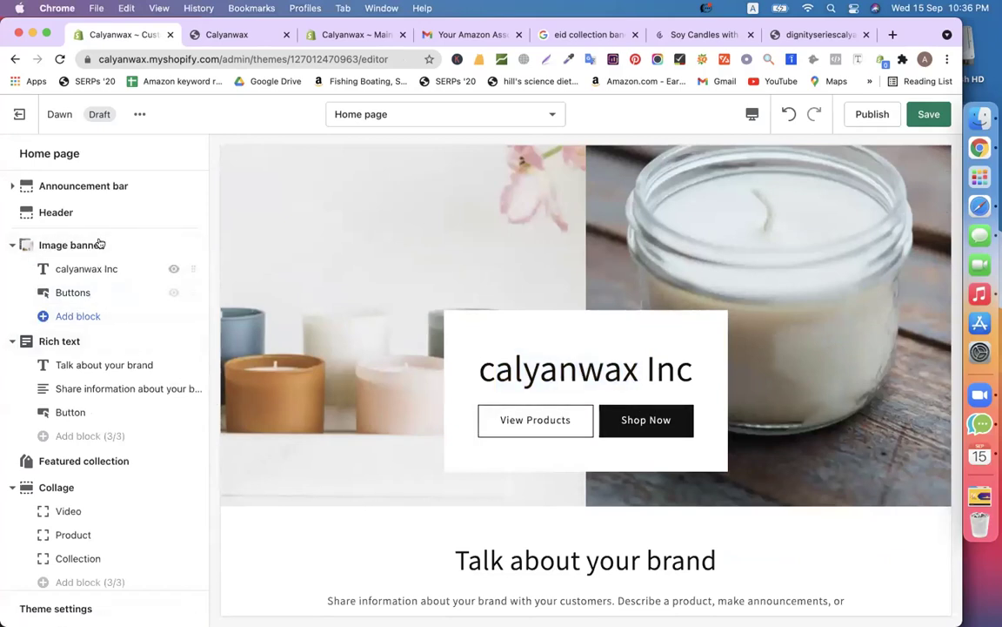
scroll(373, 318, down, 5)
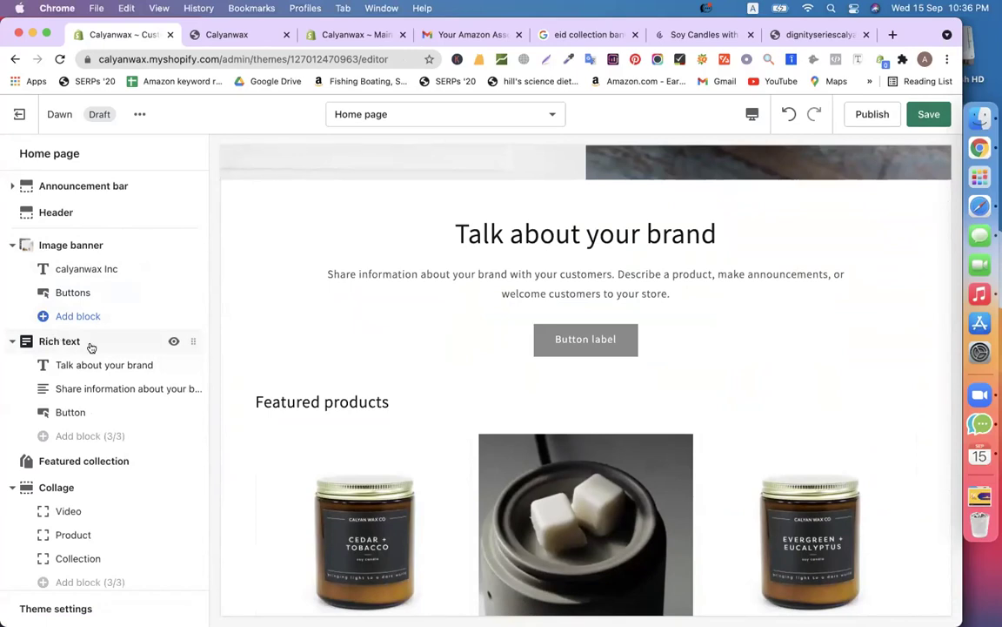
scroll(417, 320, up, 5)
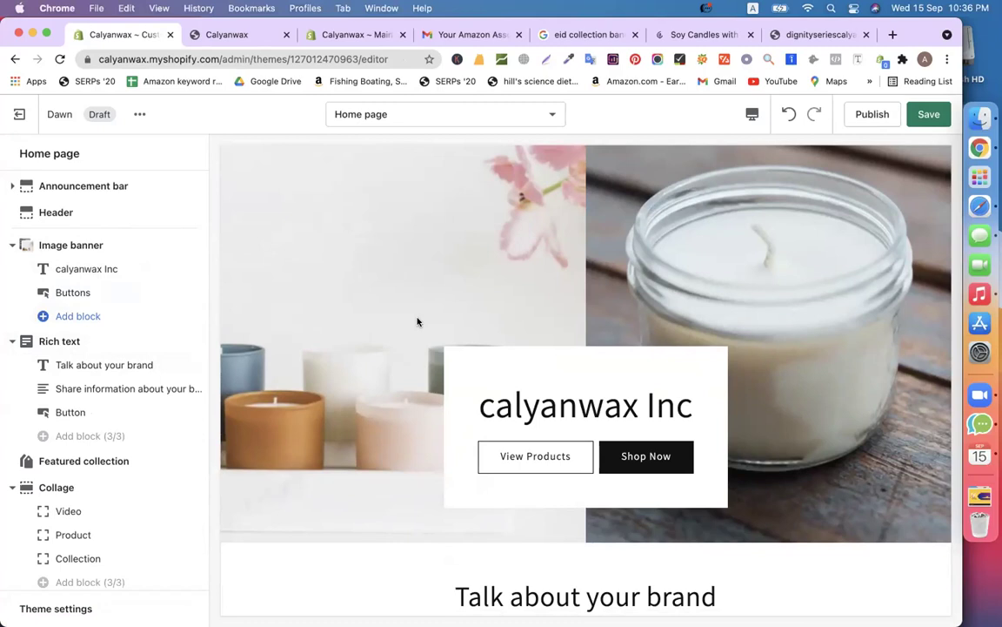
scroll(111, 383, down, 5)
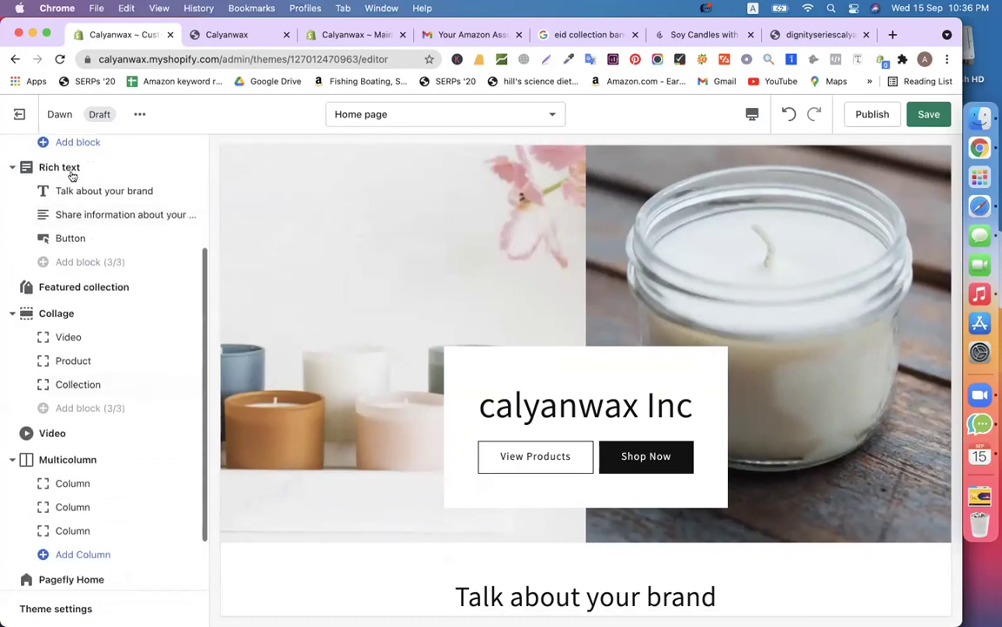
scroll(57, 327, up, 5)
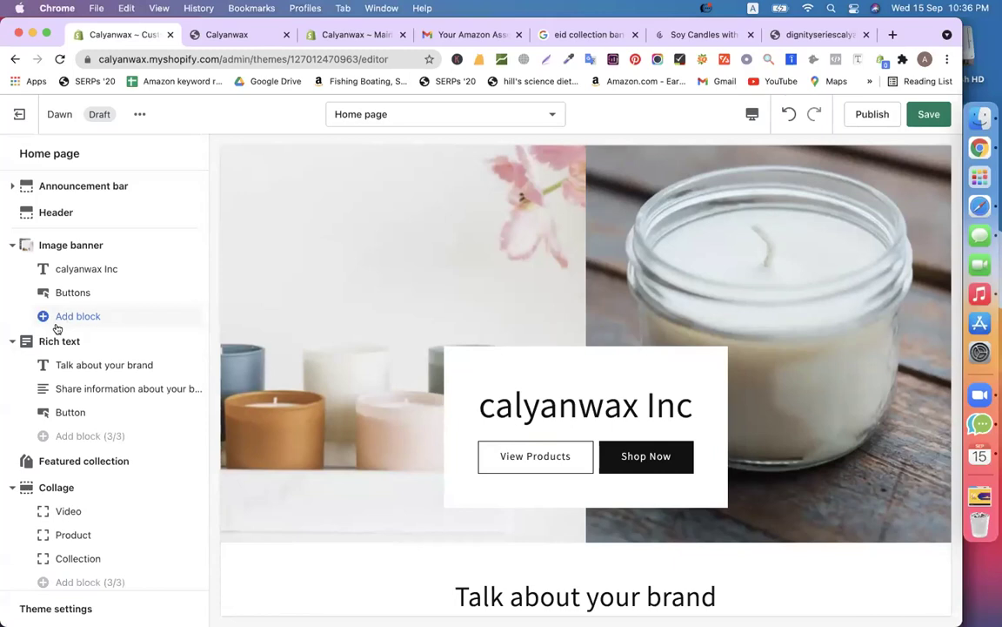
scroll(77, 385, down, 3)
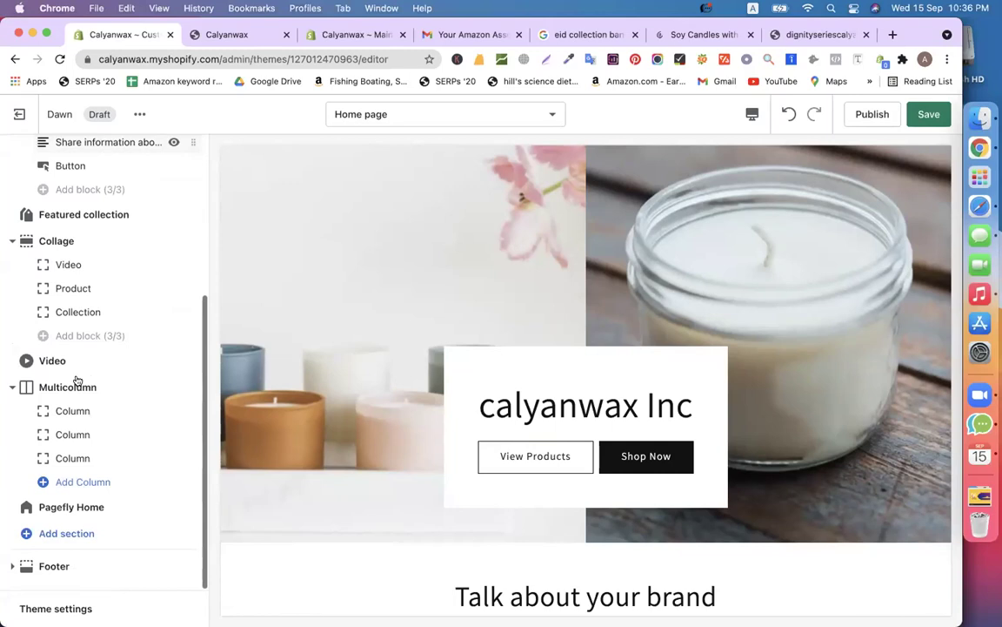
click(50, 533)
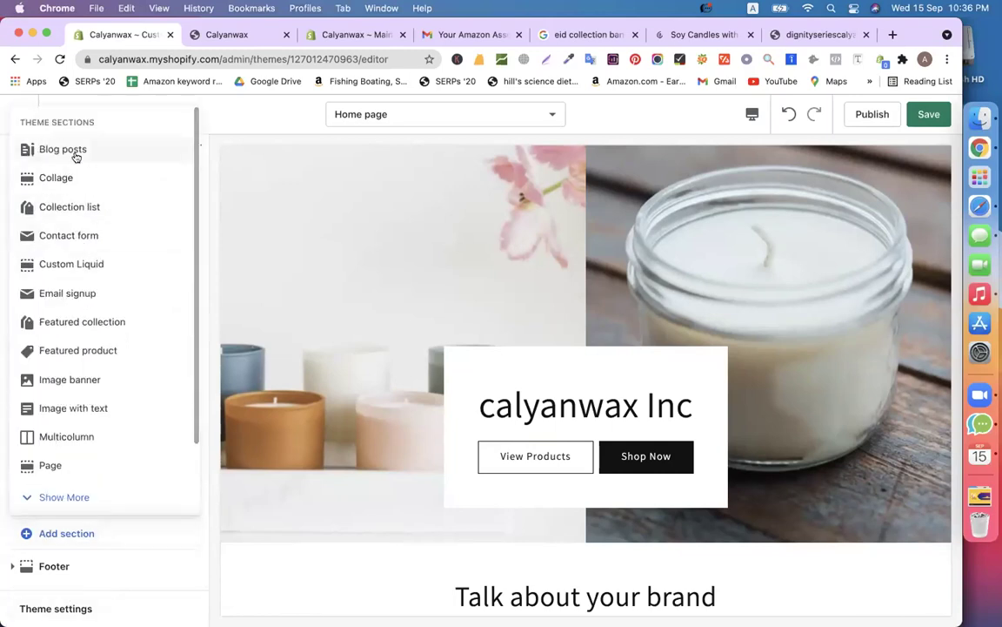
scroll(111, 339, down, 2)
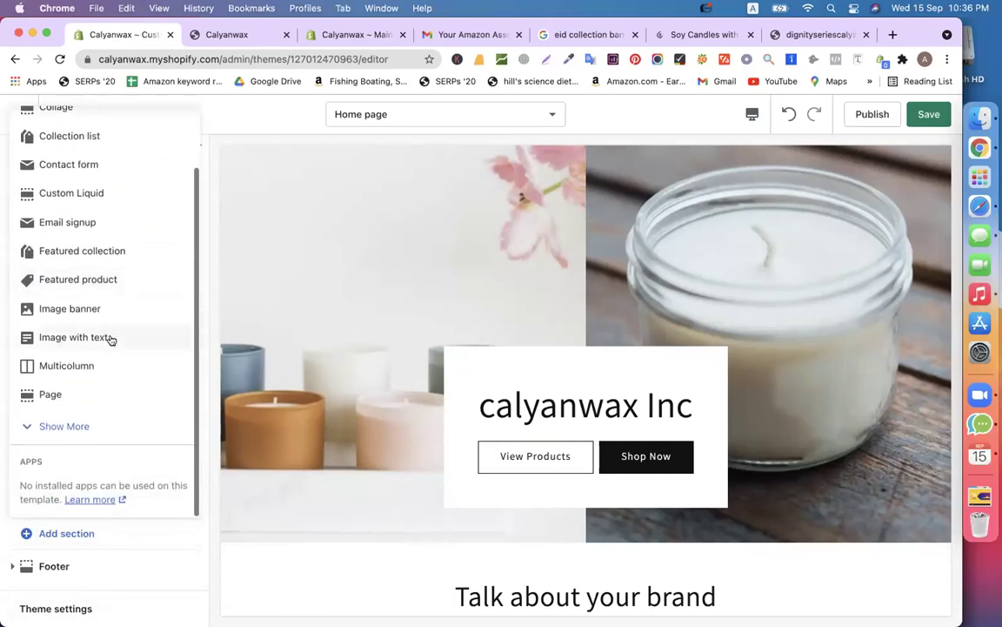
scroll(90, 380, up, 2)
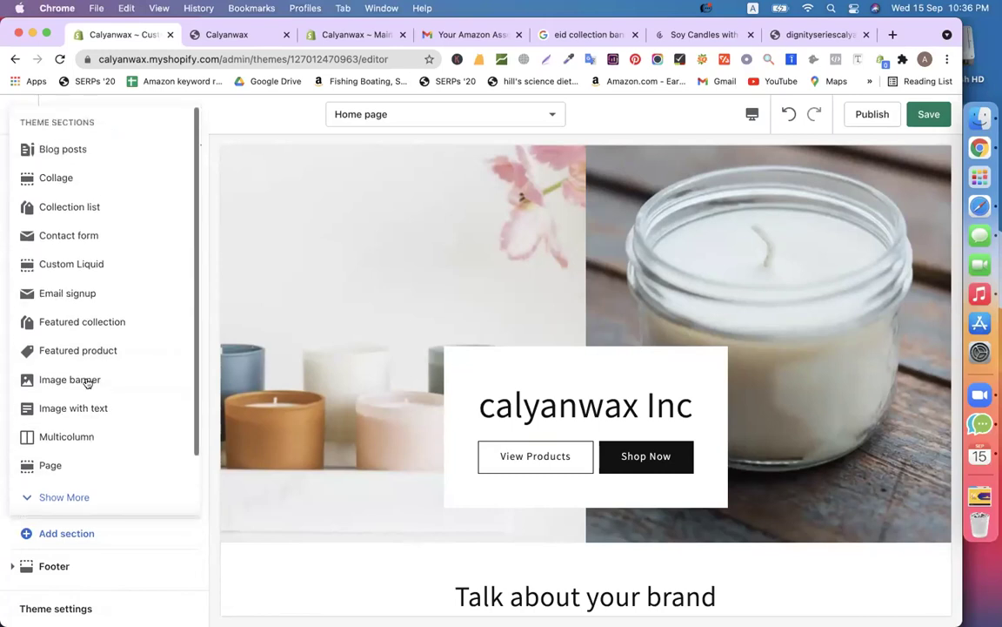
click(56, 179)
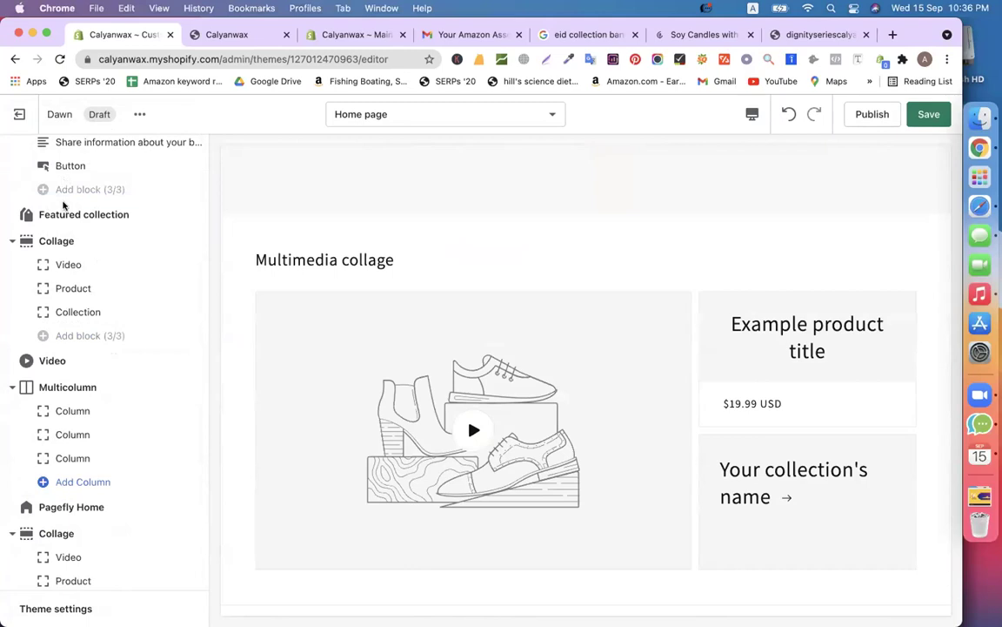
scroll(144, 548, down, 3)
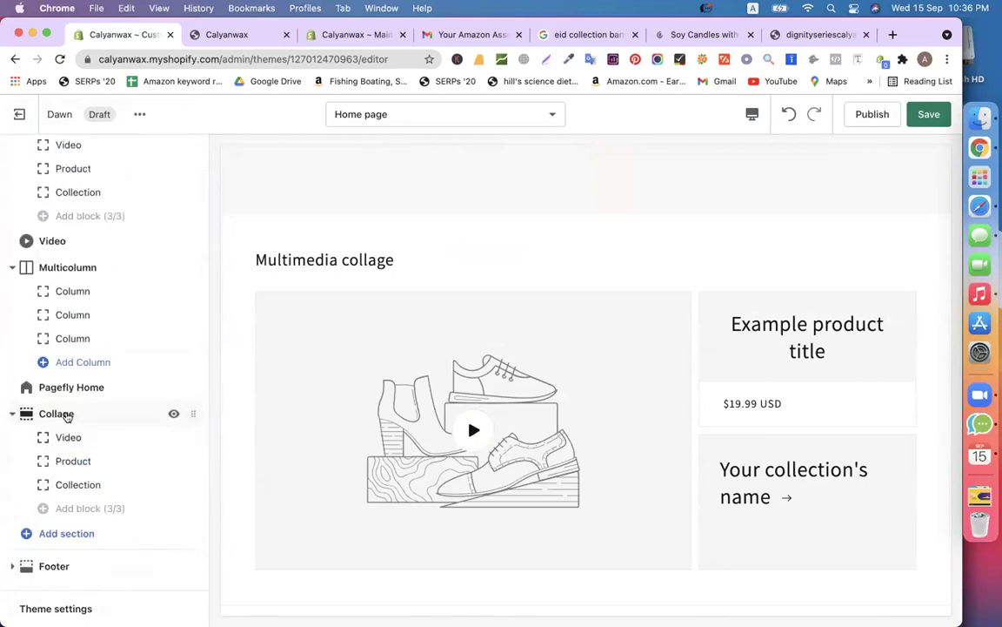
click(58, 415)
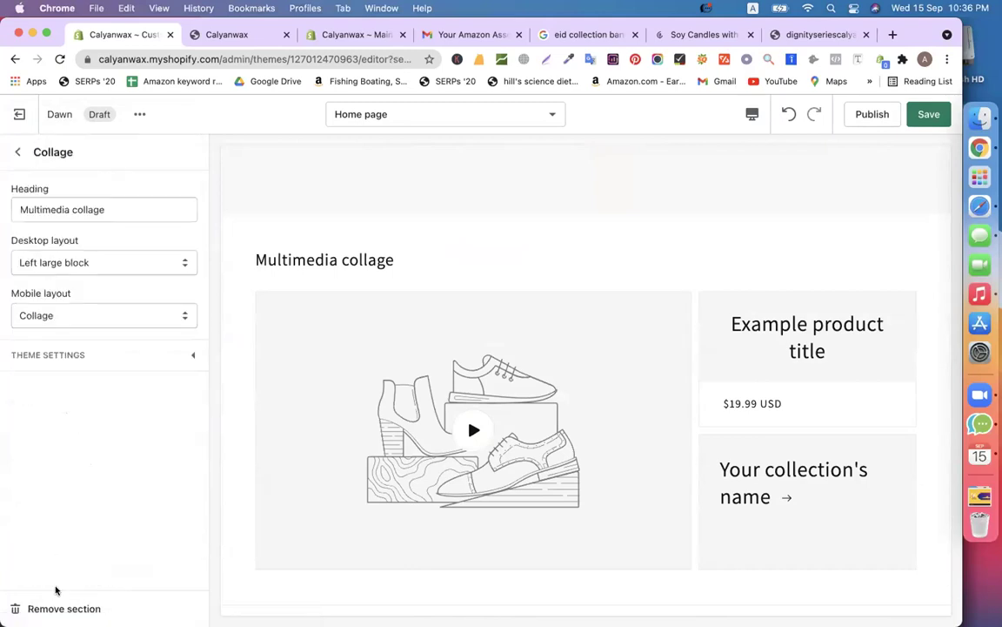
click(52, 608)
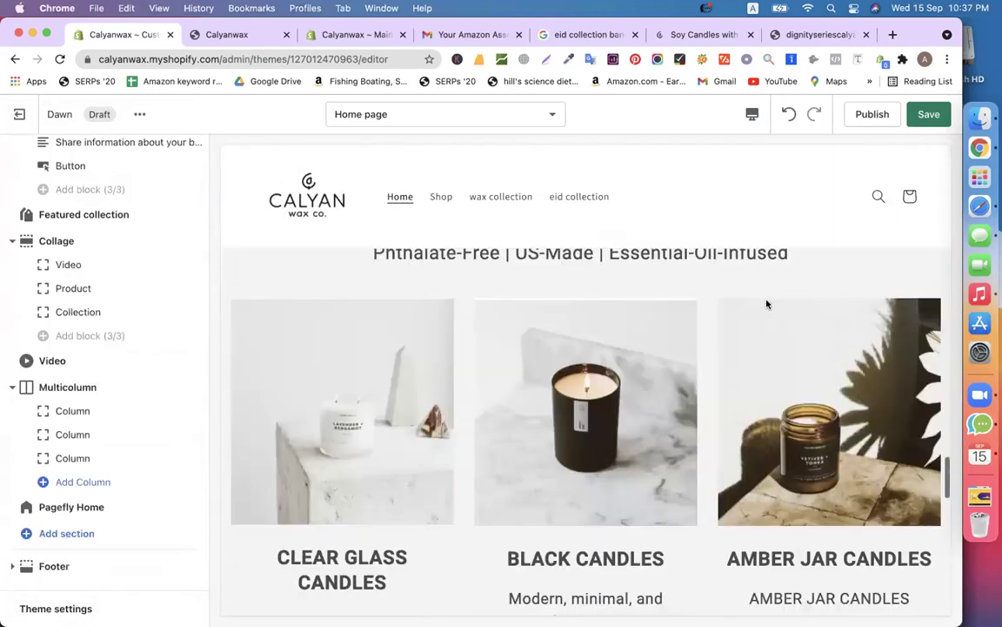
scroll(767, 303, up, 10)
scroll(766, 304, up, 10)
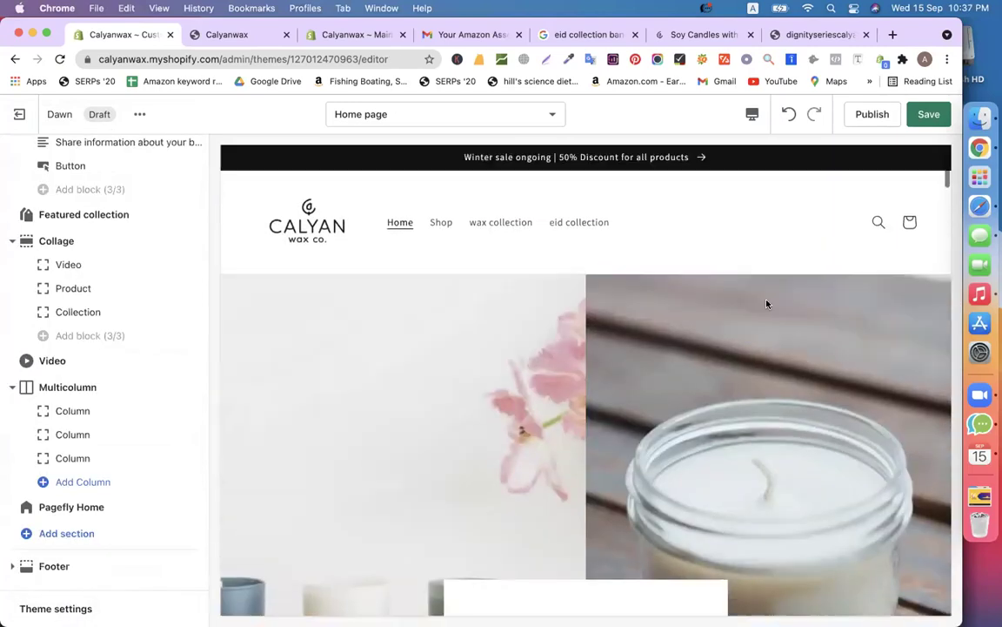
scroll(537, 351, down, 3)
scroll(425, 436, down, 3)
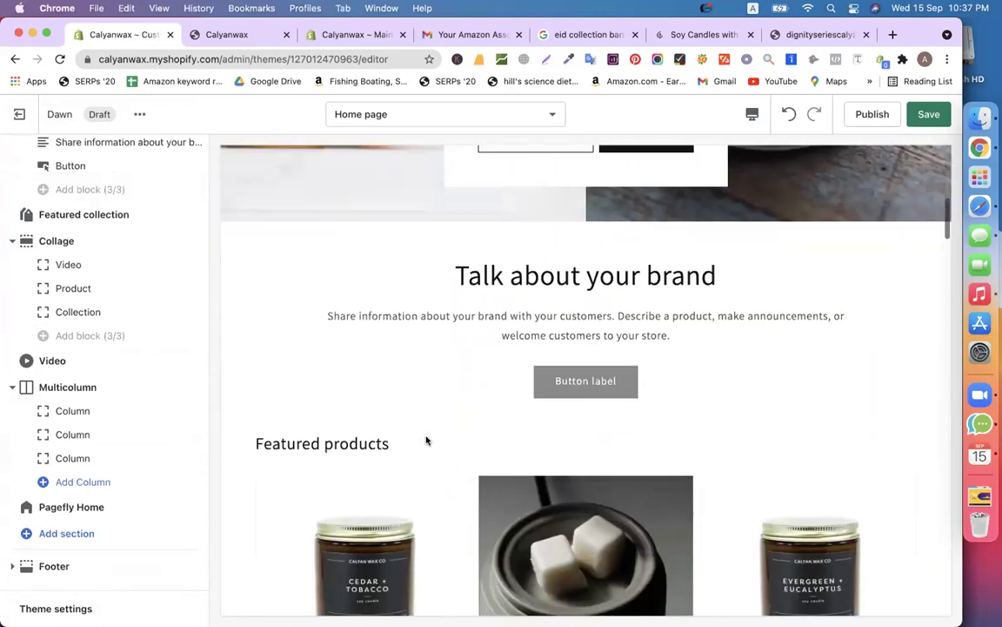
scroll(427, 440, up, 1)
scroll(425, 438, down, 2)
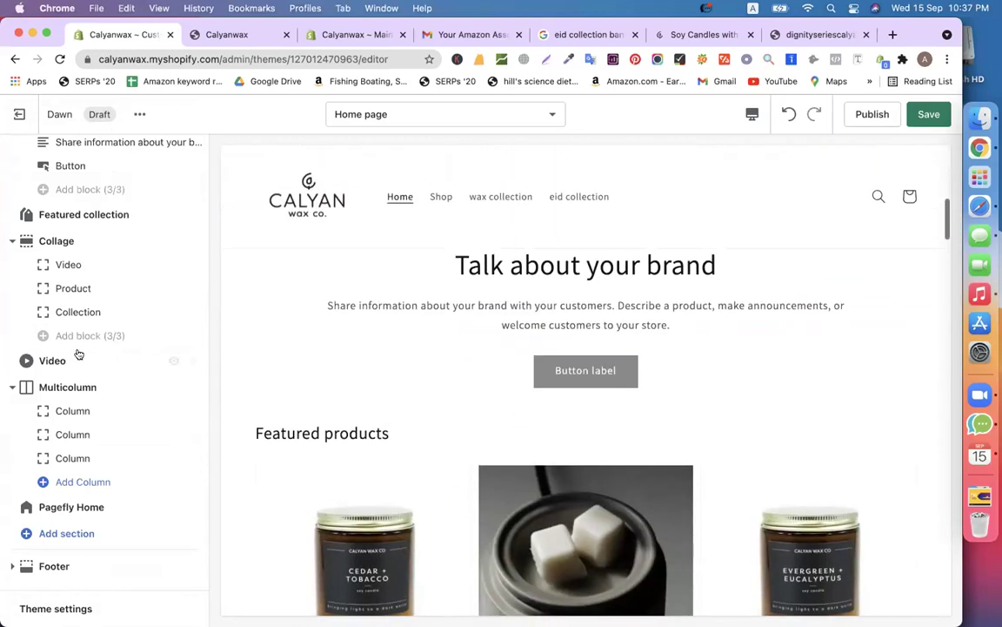
scroll(79, 352, up, 5)
scroll(394, 340, up, 1)
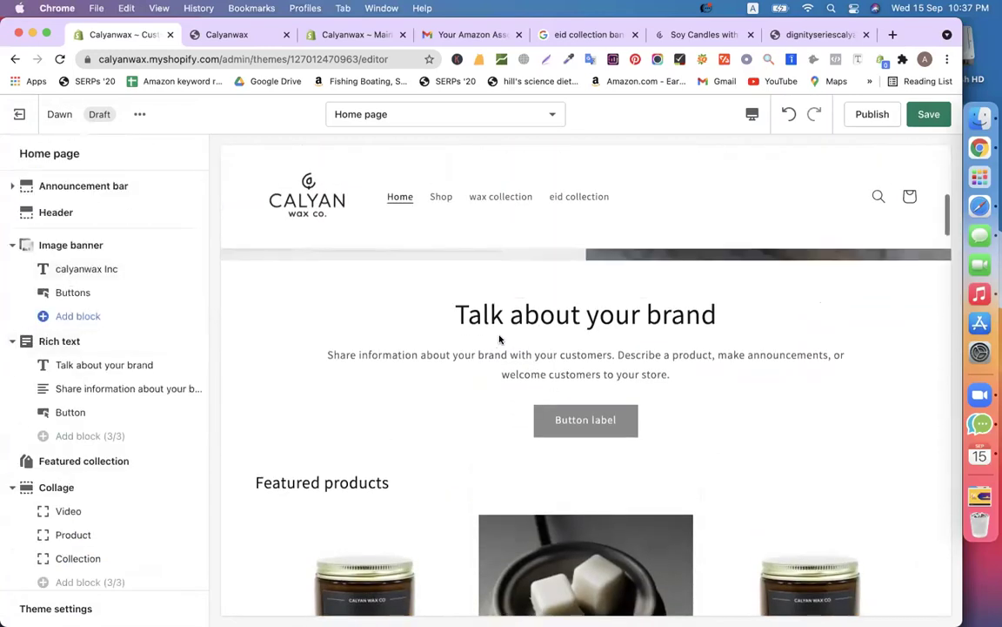
drag(449, 306, 801, 314)
click(665, 374)
drag(449, 315, 722, 315)
drag(670, 376, 510, 354)
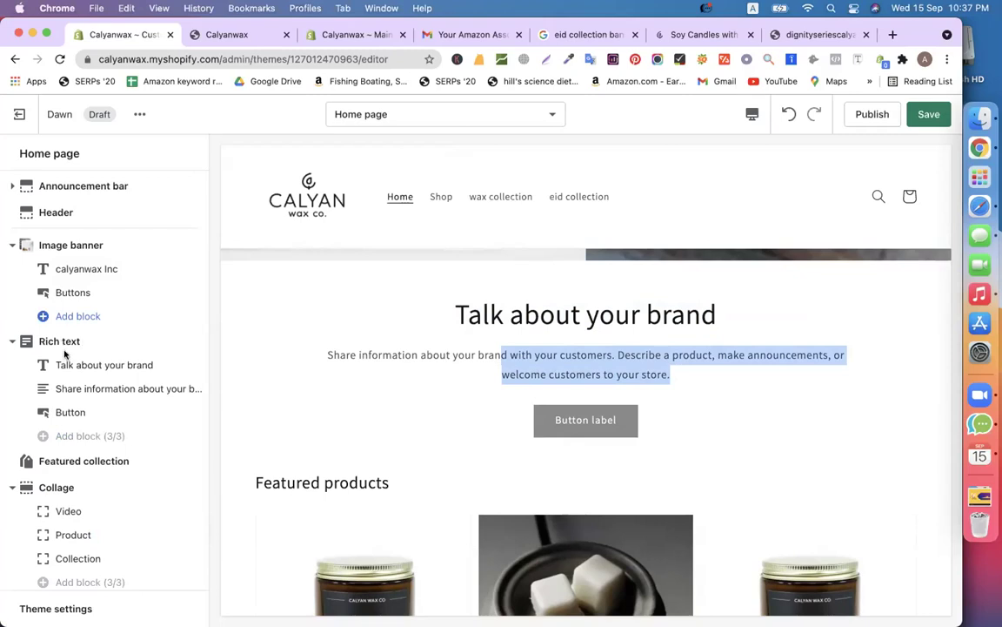
drag(451, 314, 709, 311)
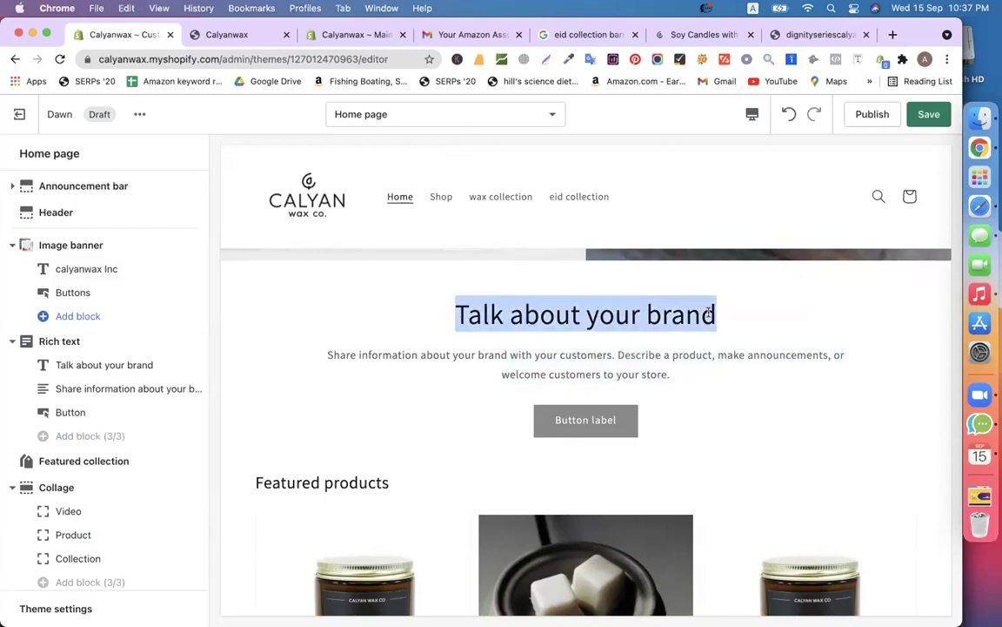
Step: Open the rich text heading and grab 'ENJOY CANDLES. DO GOOD.' from the reference site
click(87, 364)
triple_click(150, 205)
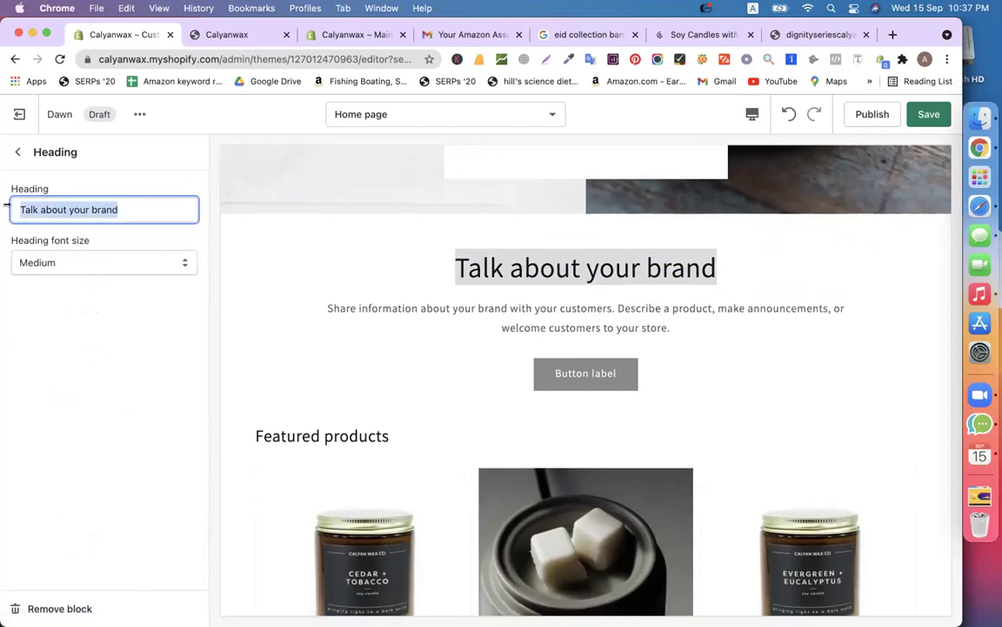
double_click(462, 270)
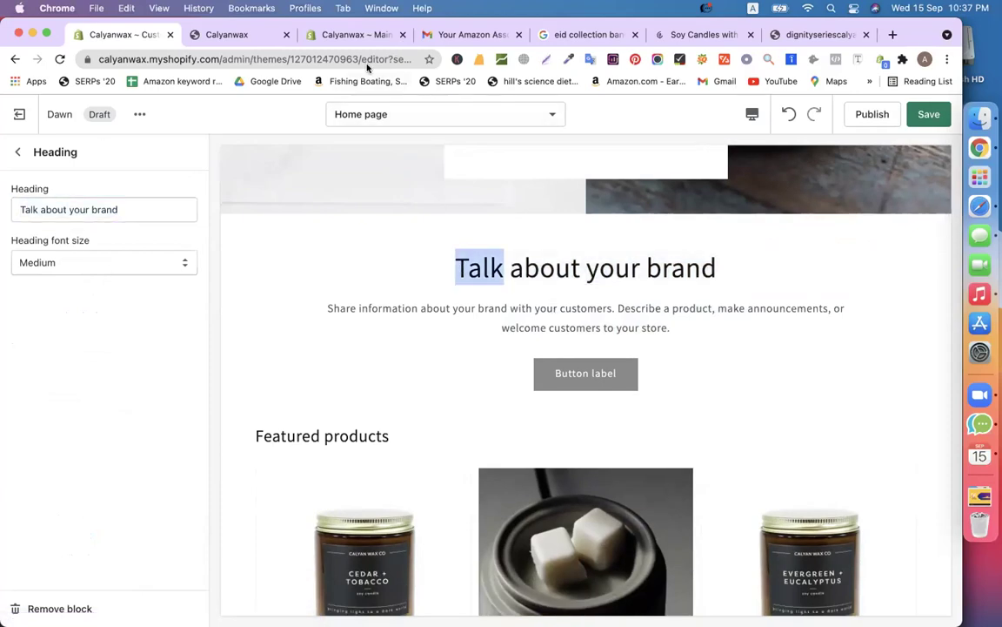
click(810, 35)
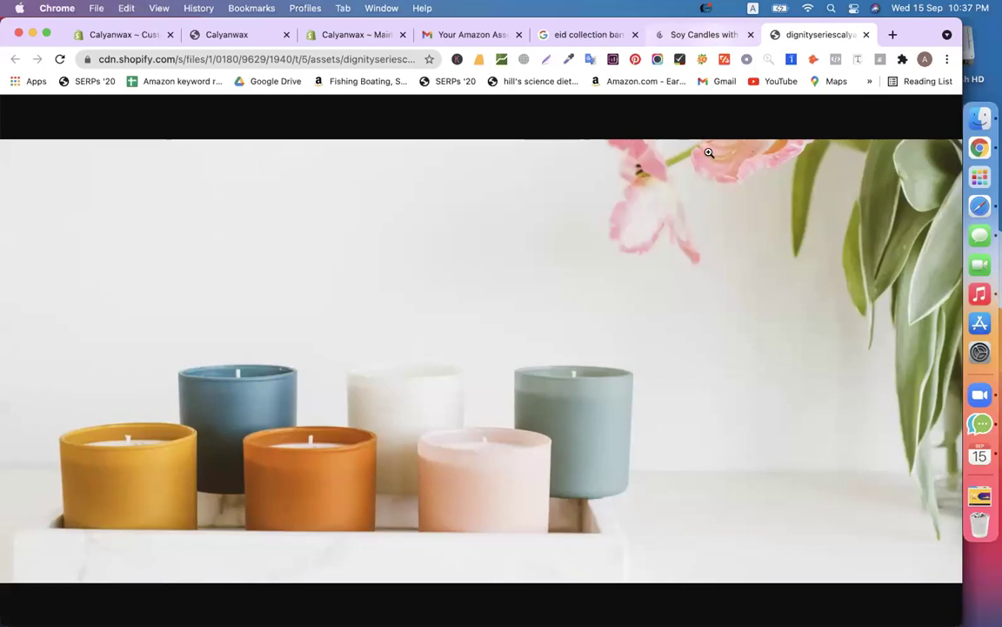
click(701, 35)
click(866, 35)
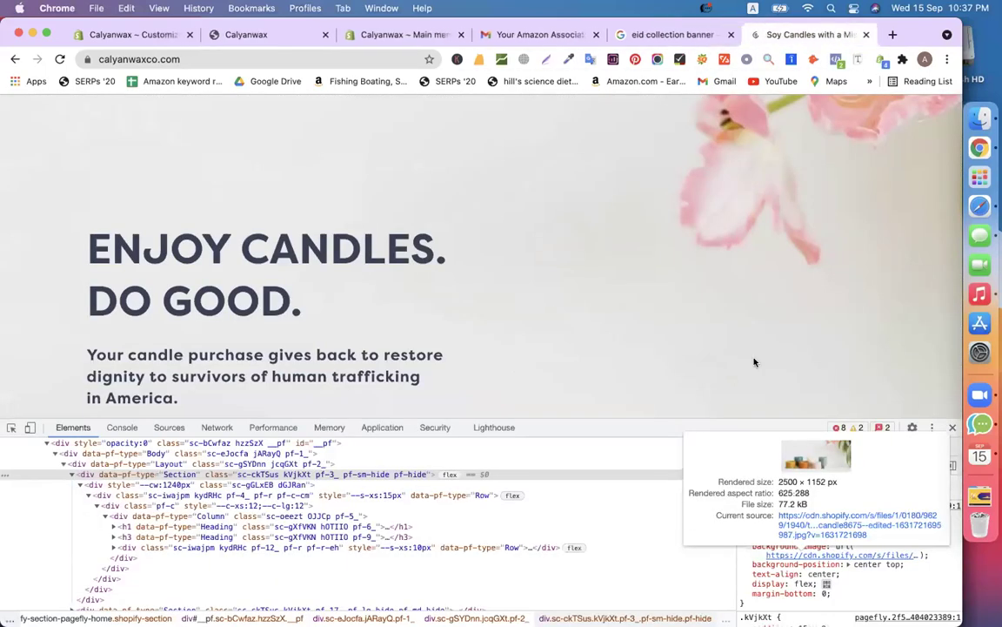
click(952, 427)
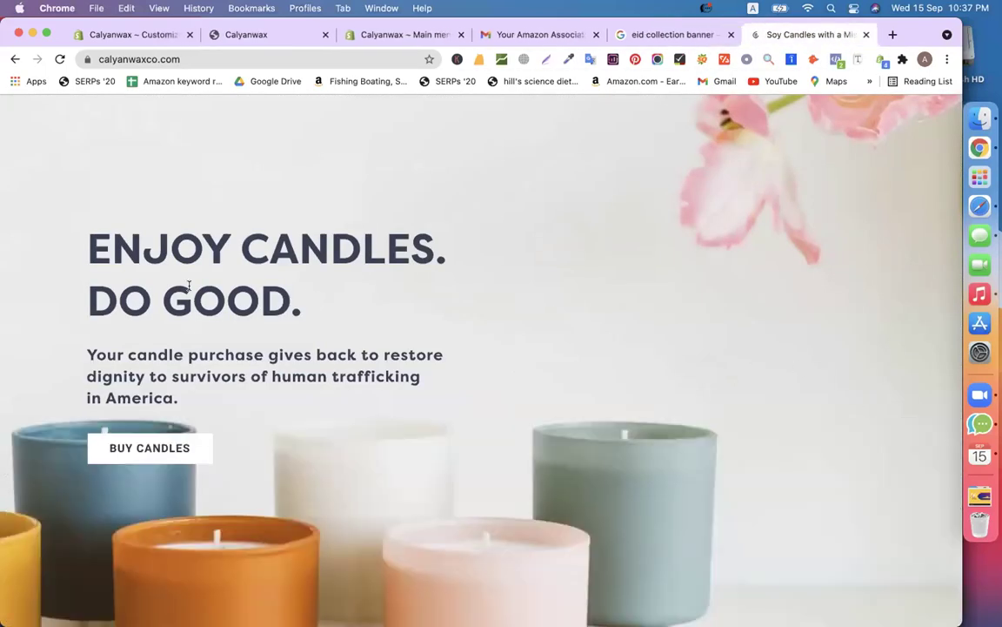
triple_click(189, 285)
key(super+c)
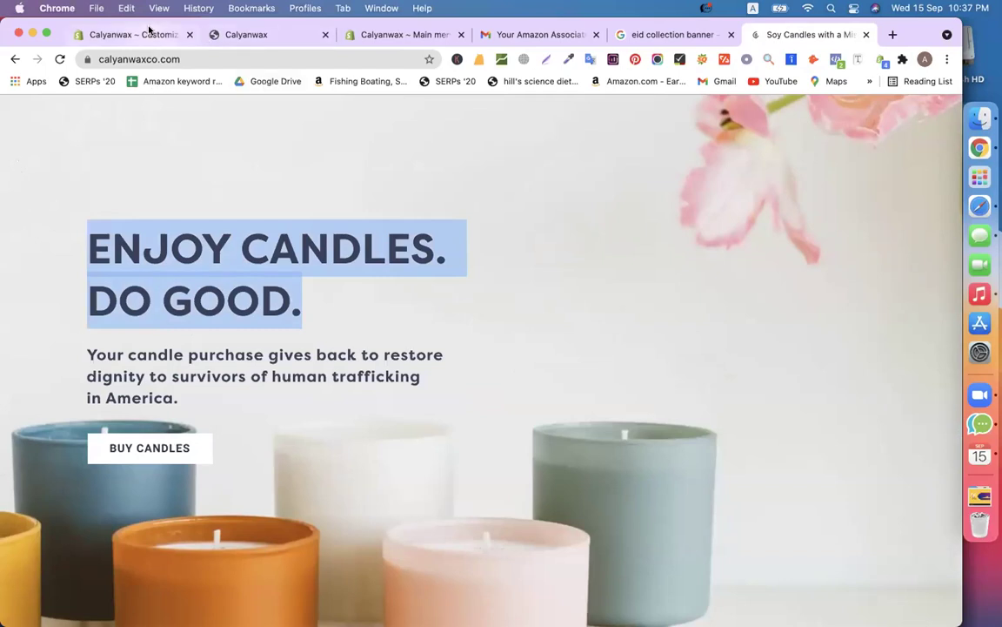
Step: Paste 'ENJOY CANDLES. DO GOOD.' over the 'Talk about your brand' heading text
click(138, 35)
double_click(125, 209)
key(super+a)
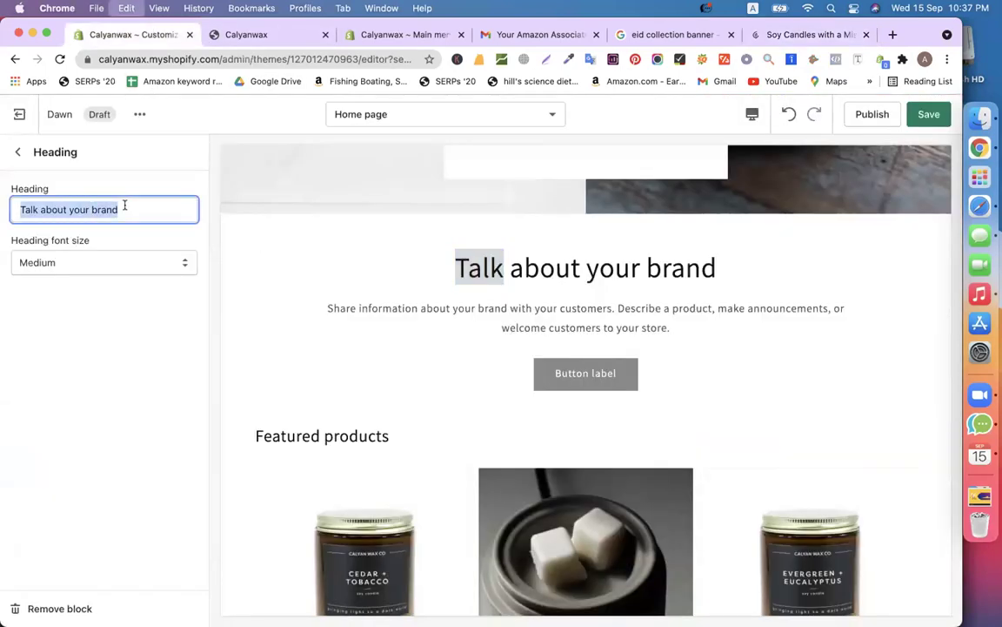
key(super+v)
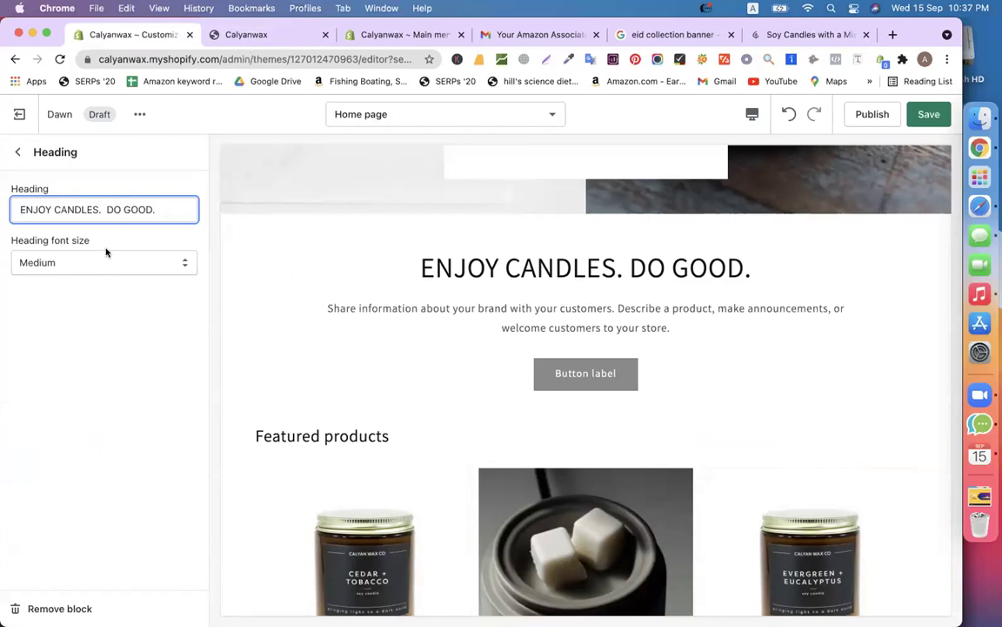
click(17, 152)
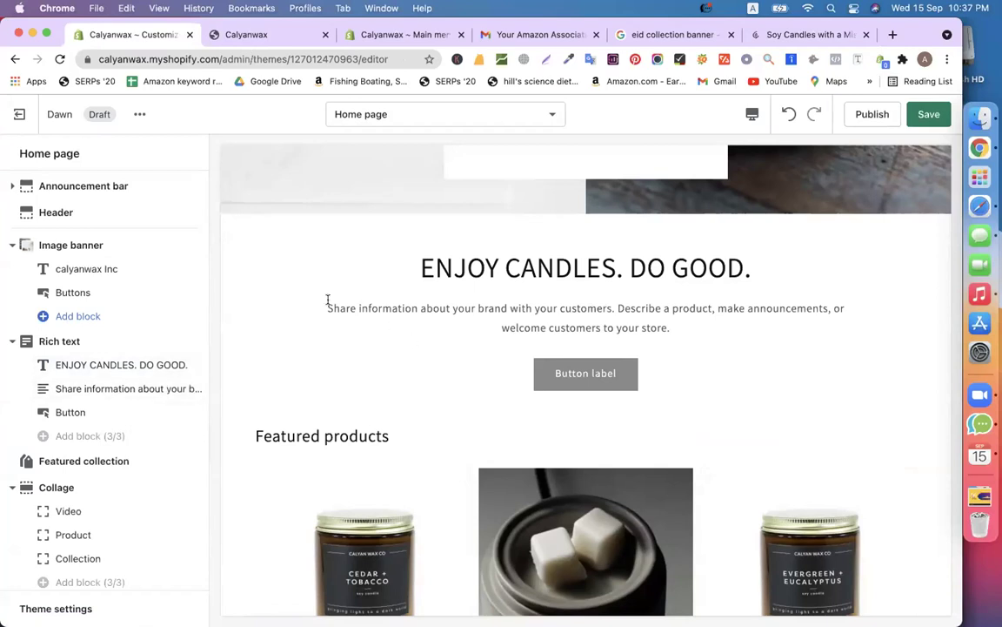
Step: Copy the storefront's paragraph about survivors of human trafficking into the Rich text description
drag(327, 307, 478, 308)
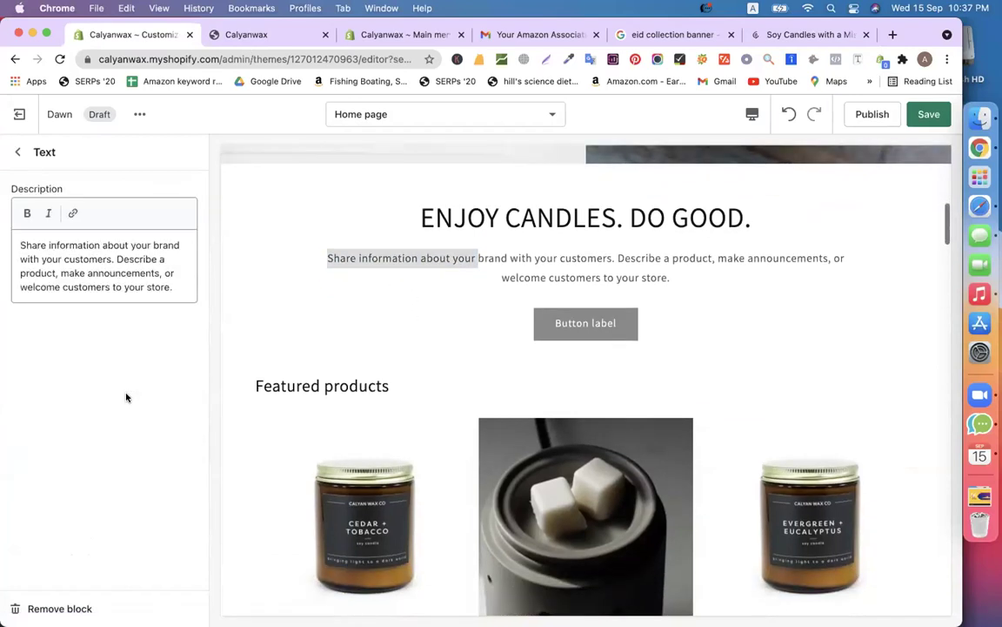
click(774, 35)
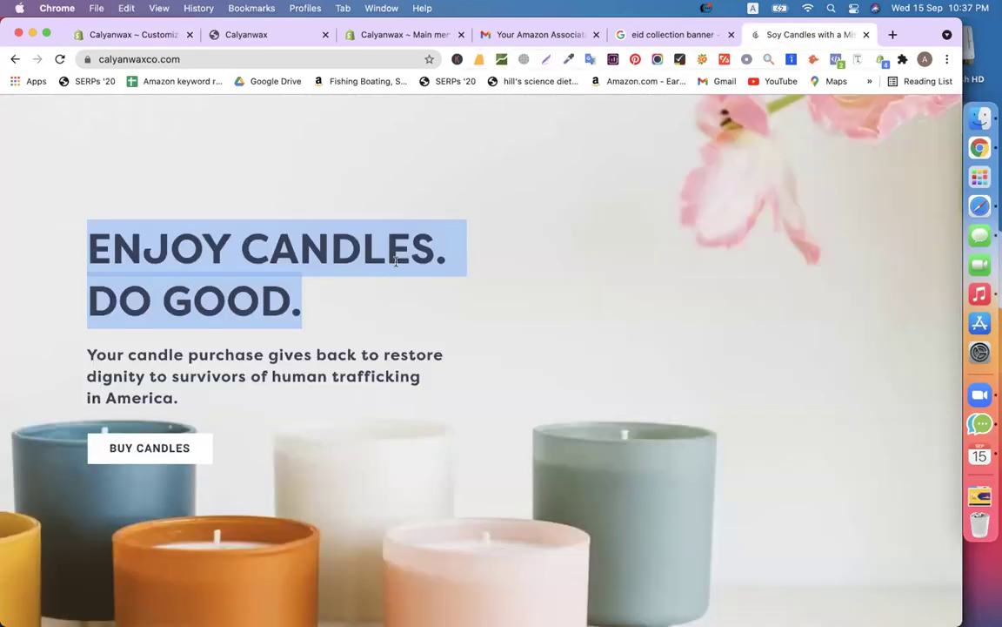
drag(183, 403, 94, 342)
key(super+c)
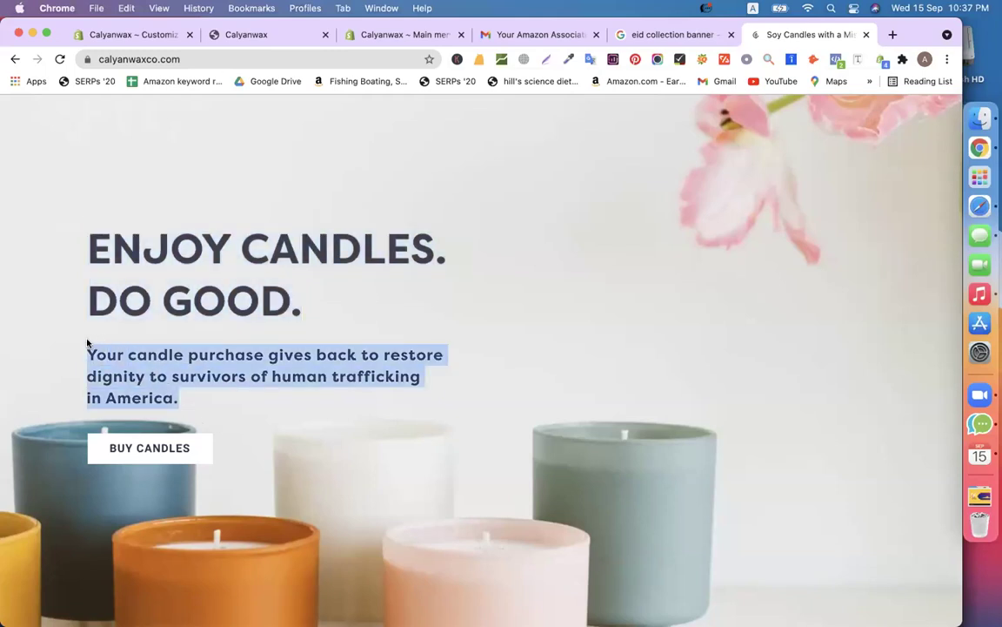
click(101, 36)
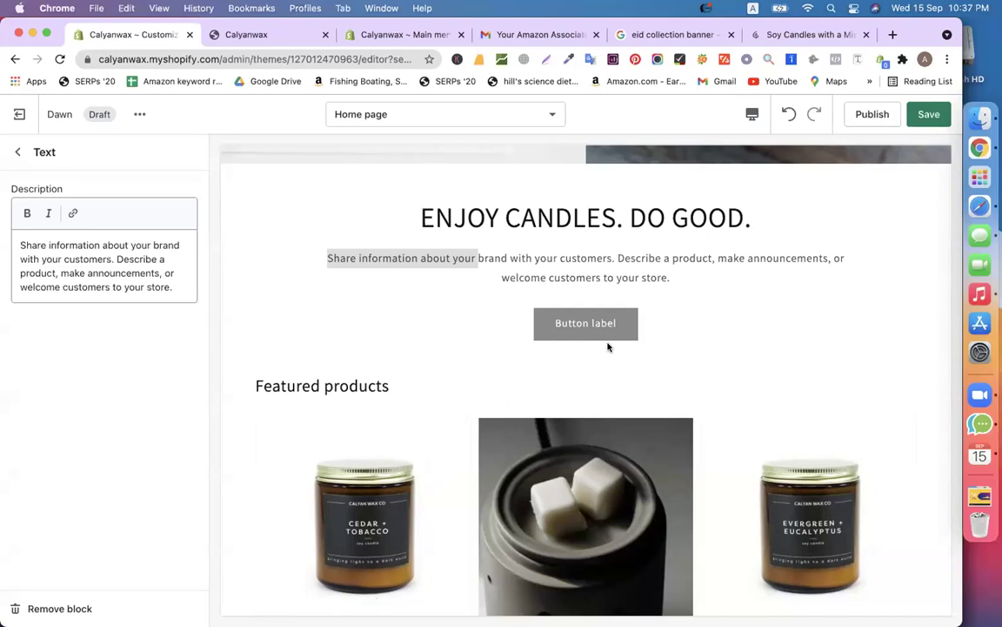
click(133, 246)
key(super+a)
key(super+v)
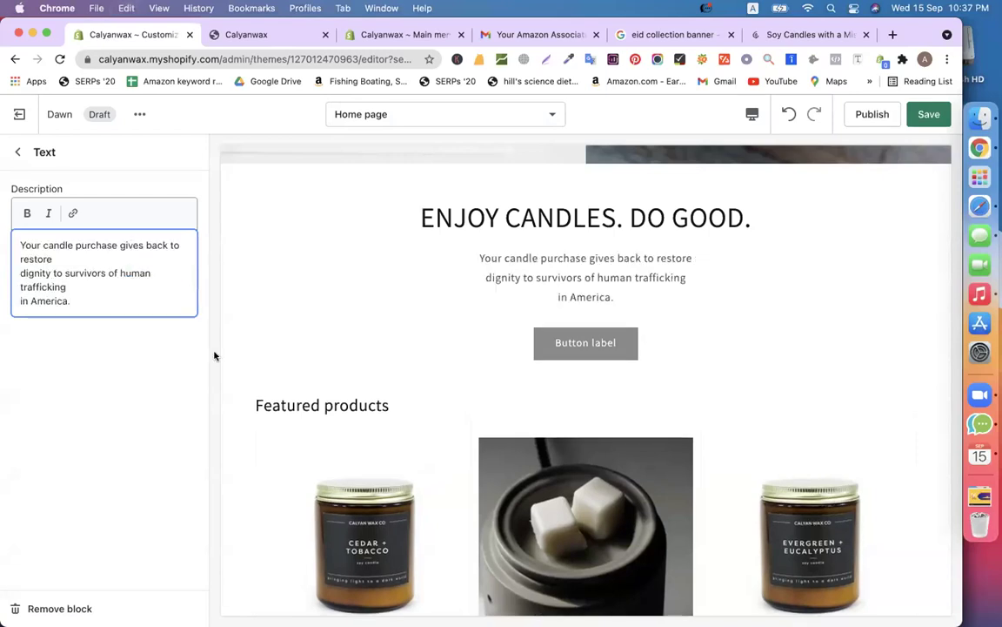
click(18, 151)
Step: Check the reference storefront's BUY CANDLES button and where it links
scroll(110, 409, down, 3)
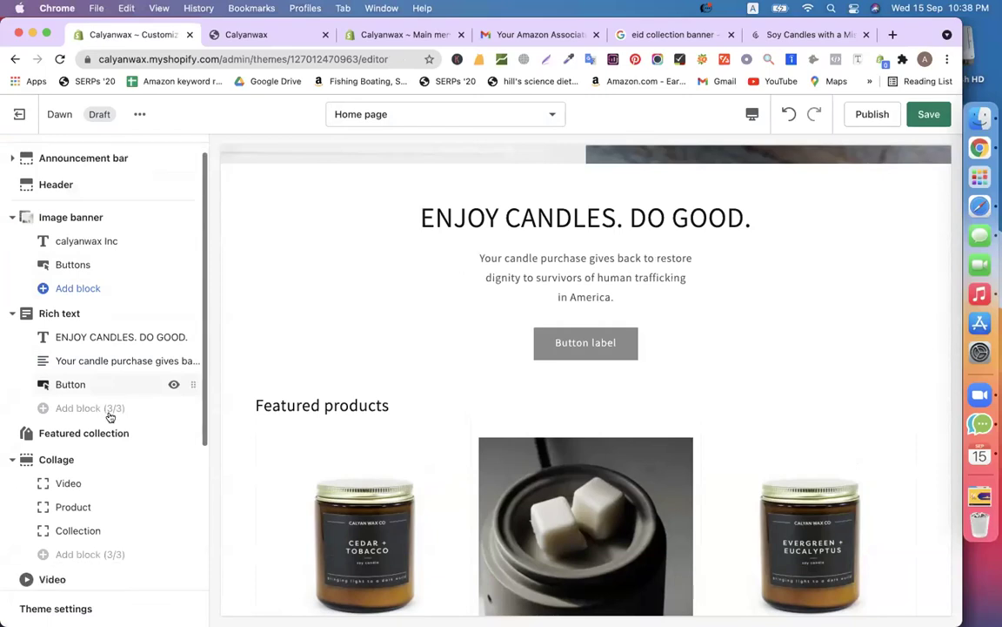
click(781, 36)
scroll(295, 414, down, 2)
drag(187, 356, 91, 334)
Step: Label the rich text button 'Buy Candles' and link it to Products > All products
click(91, 334)
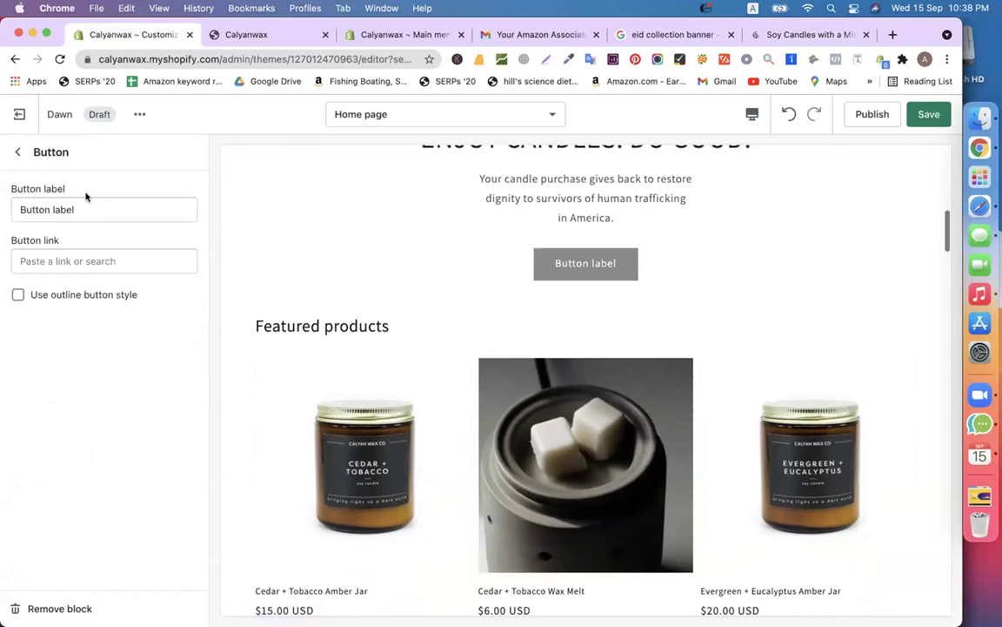
triple_click(100, 204)
text(Bu)
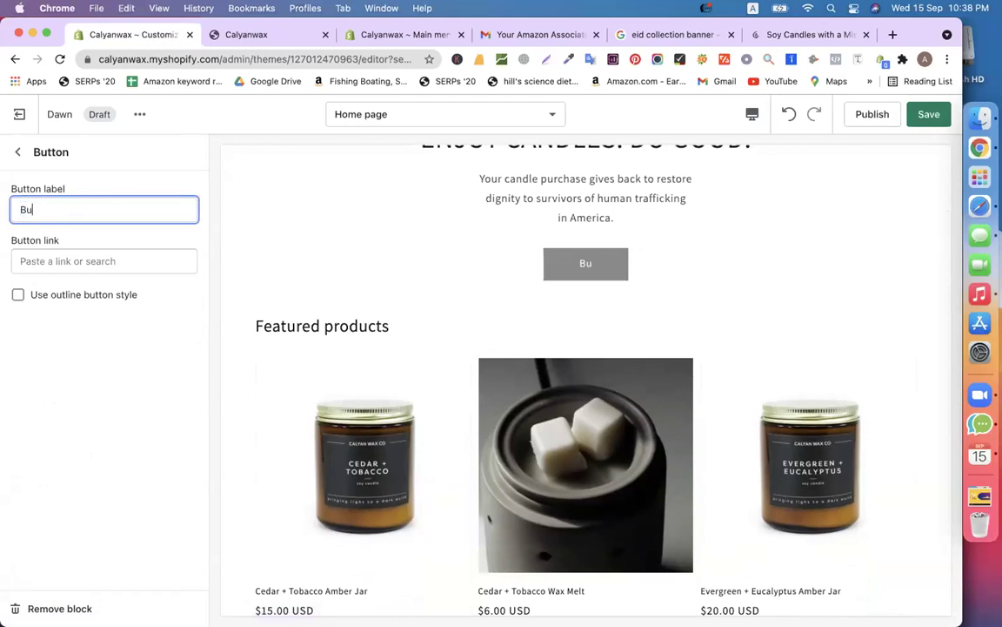
text(y Candles)
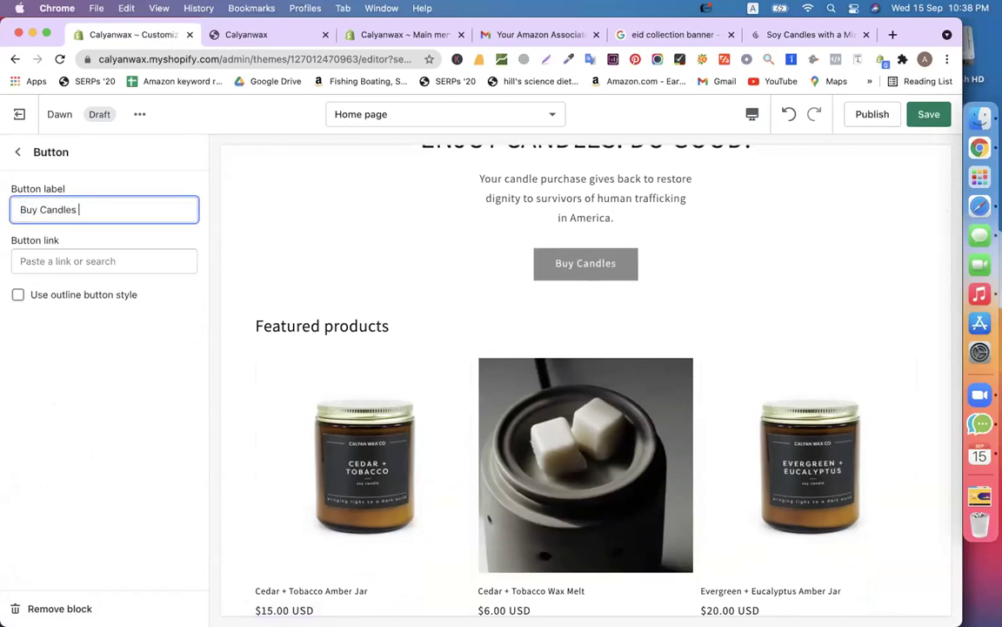
click(100, 256)
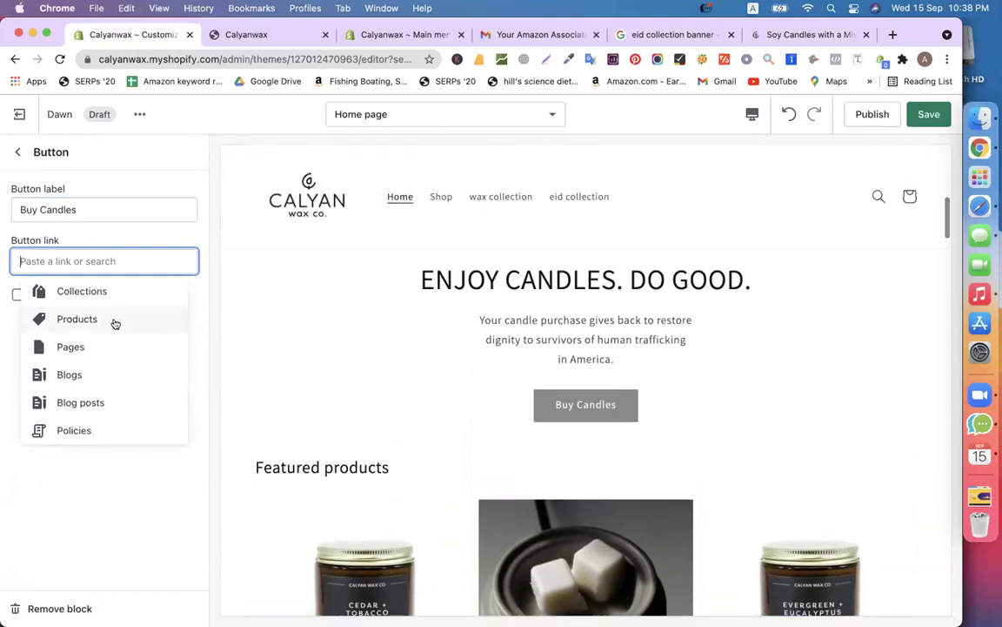
click(115, 321)
click(69, 317)
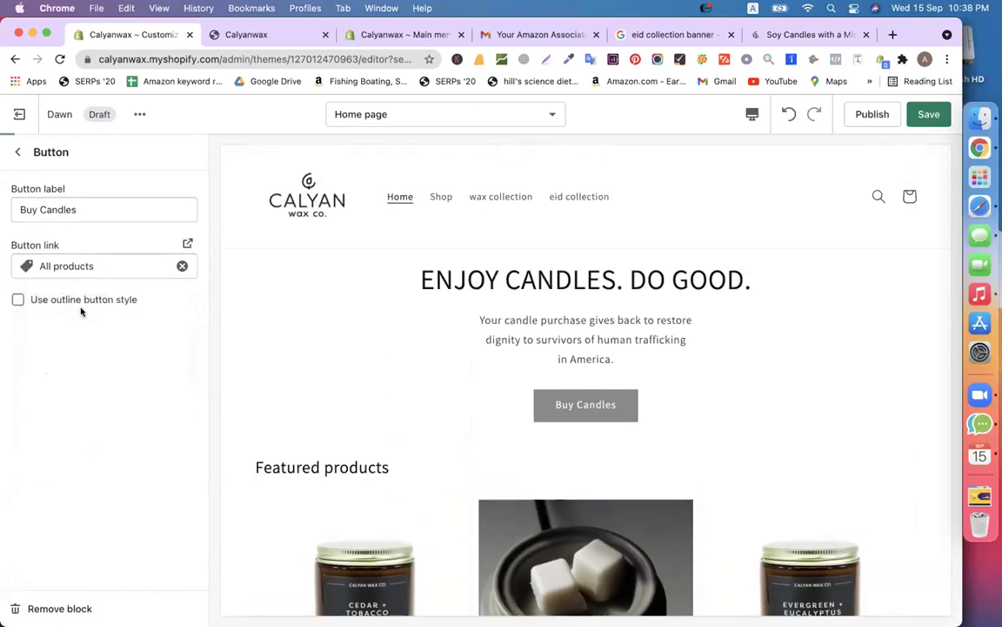
click(18, 151)
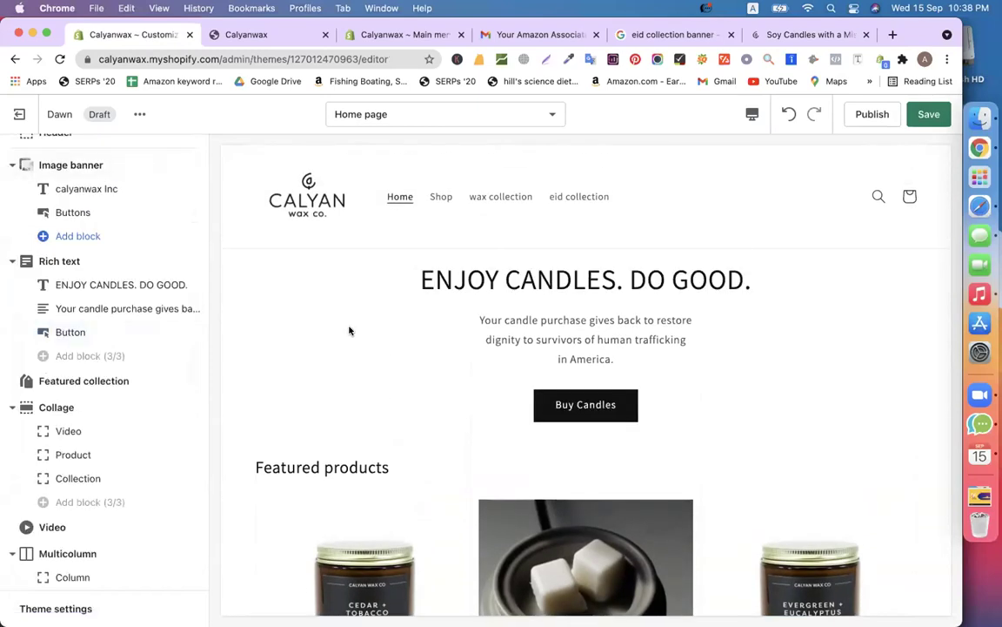
Step: Switch the Featured collection section's collection to wax collection
scroll(269, 344, down, 5)
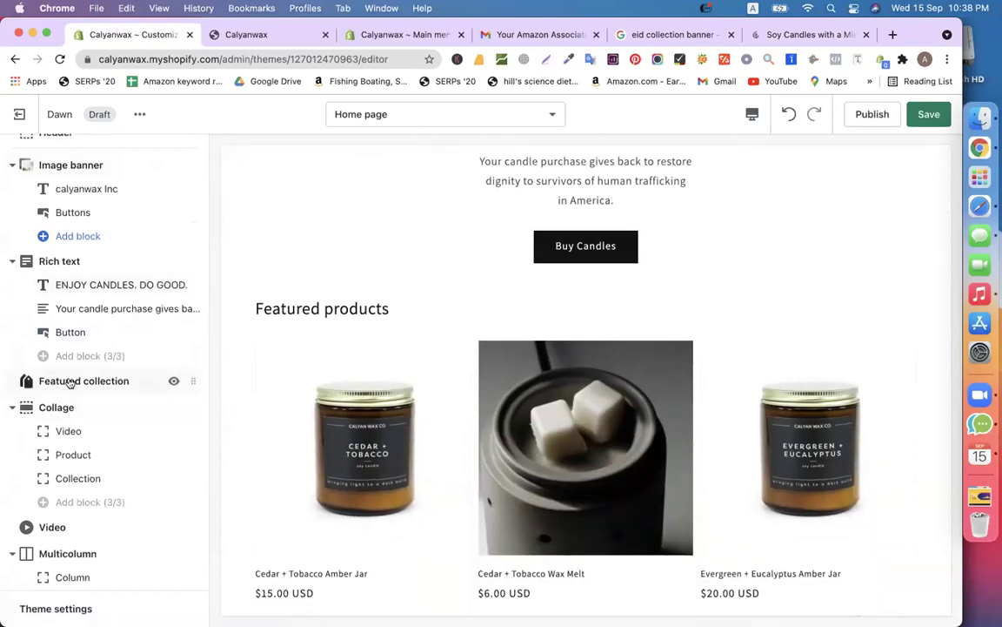
scroll(332, 275, down, 2)
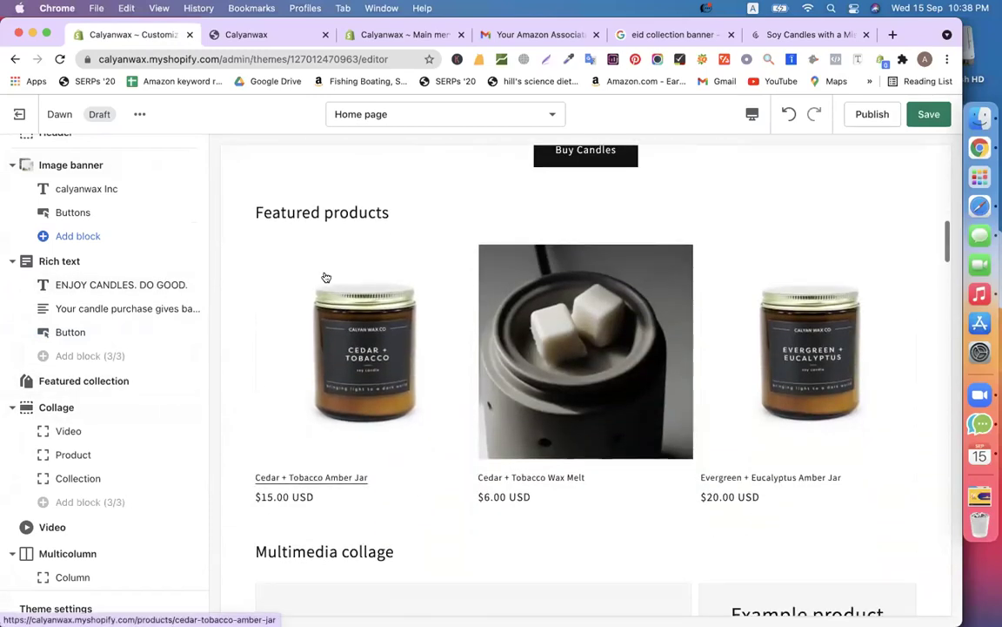
click(98, 383)
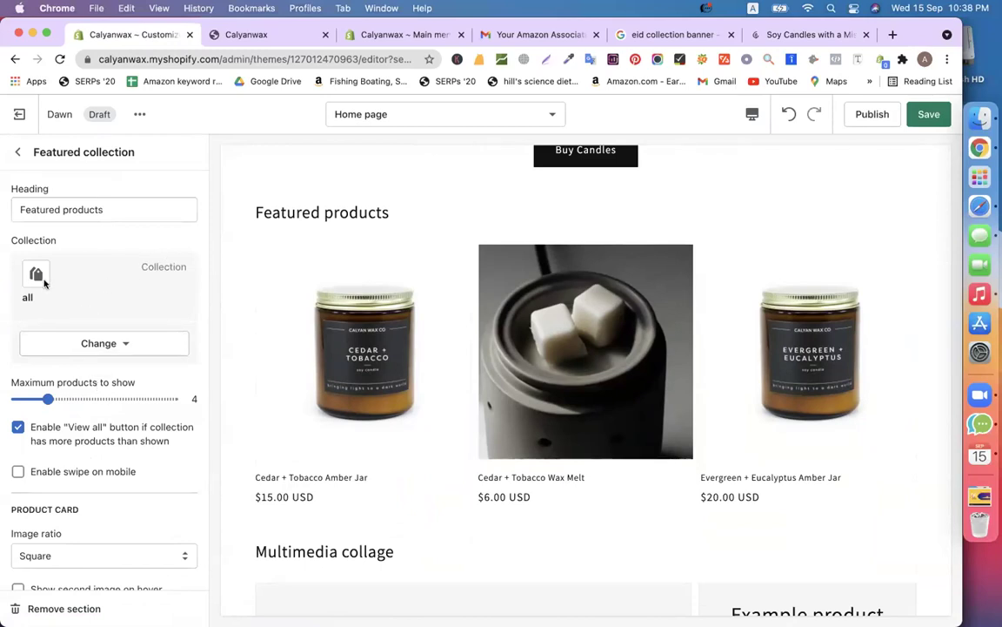
click(114, 347)
click(111, 211)
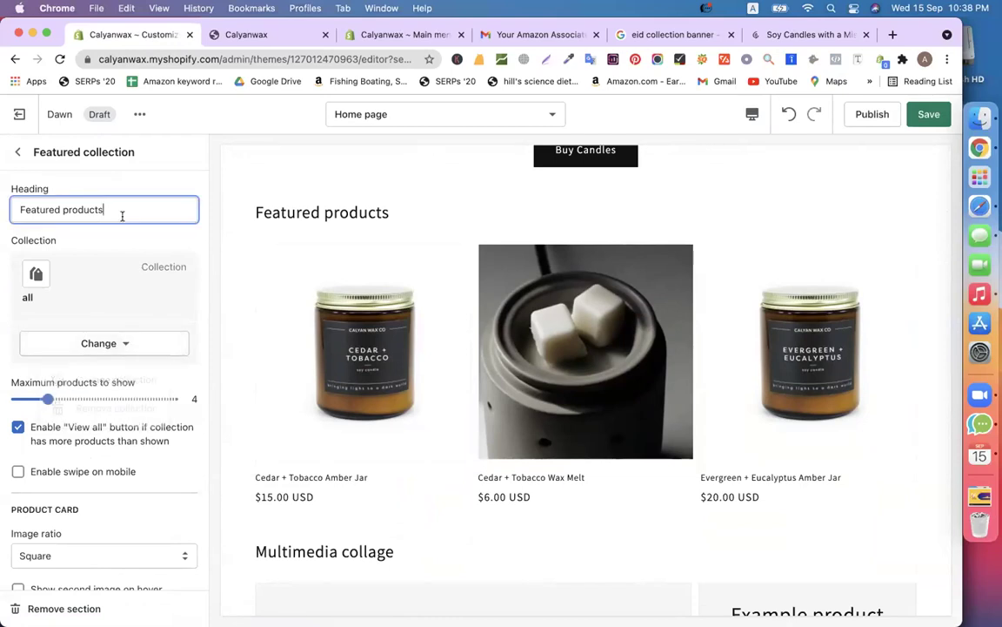
click(98, 344)
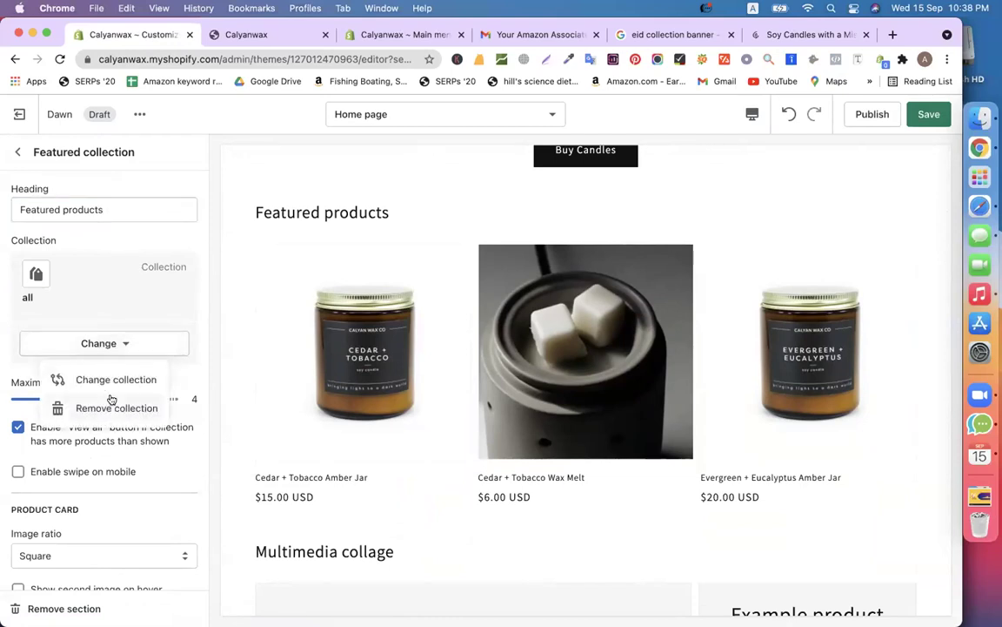
click(102, 381)
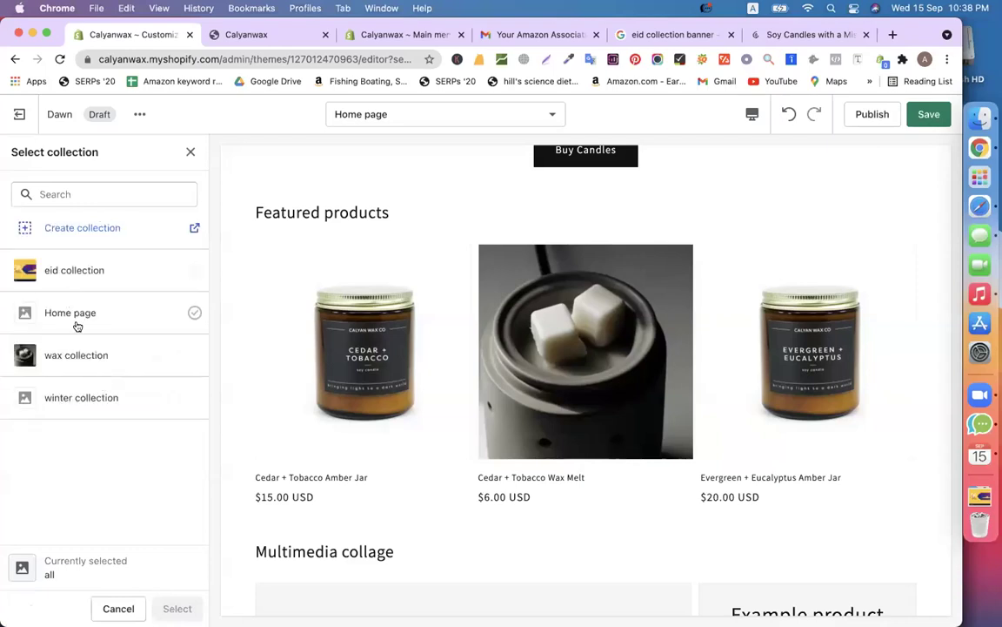
double_click(70, 362)
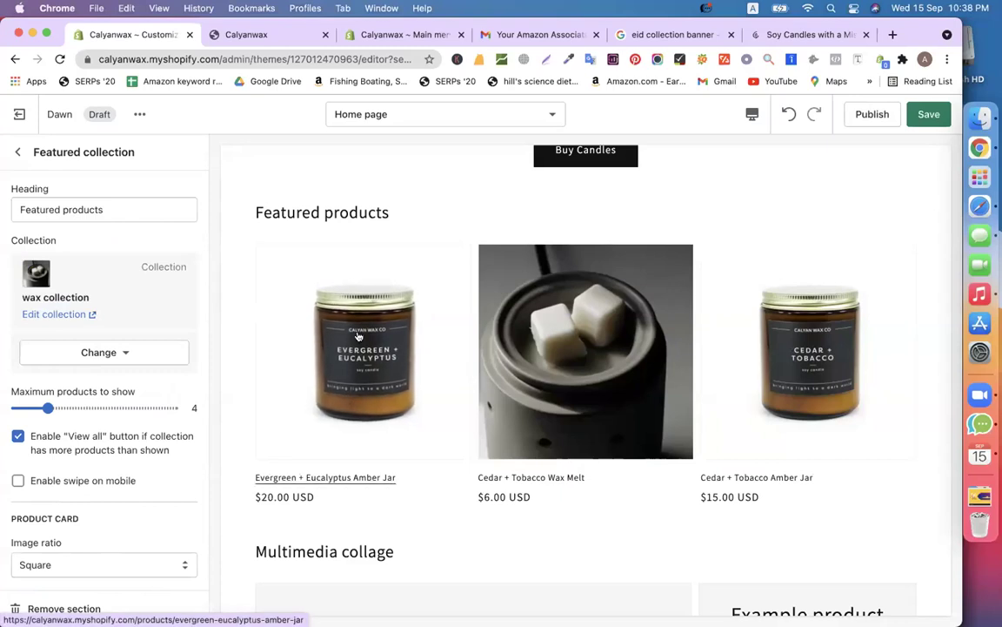
Step: Set the section's Maximum products slider to 4
scroll(344, 402, down, 1)
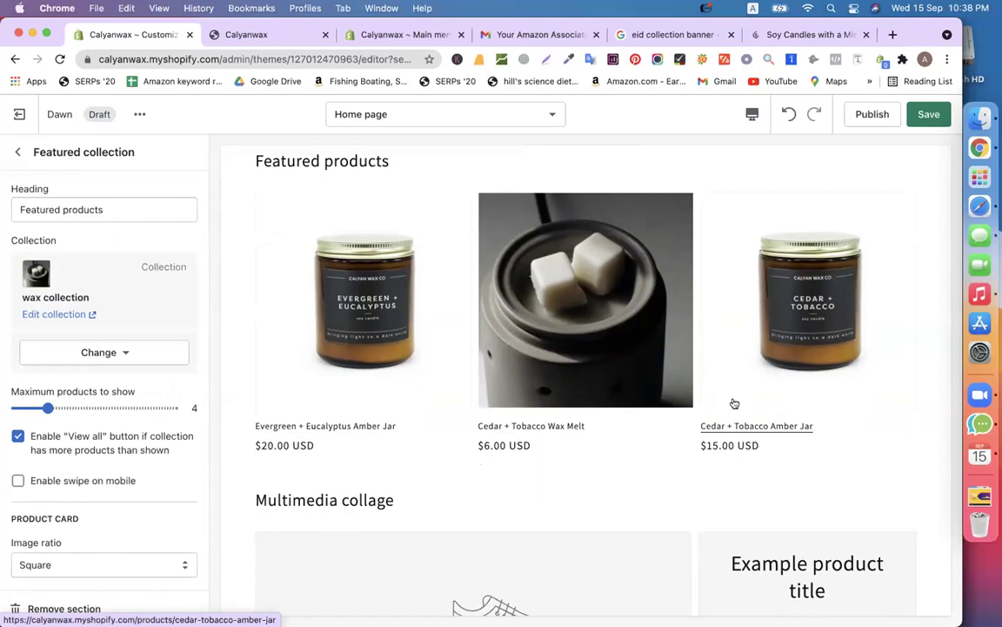
scroll(733, 403, up, 2)
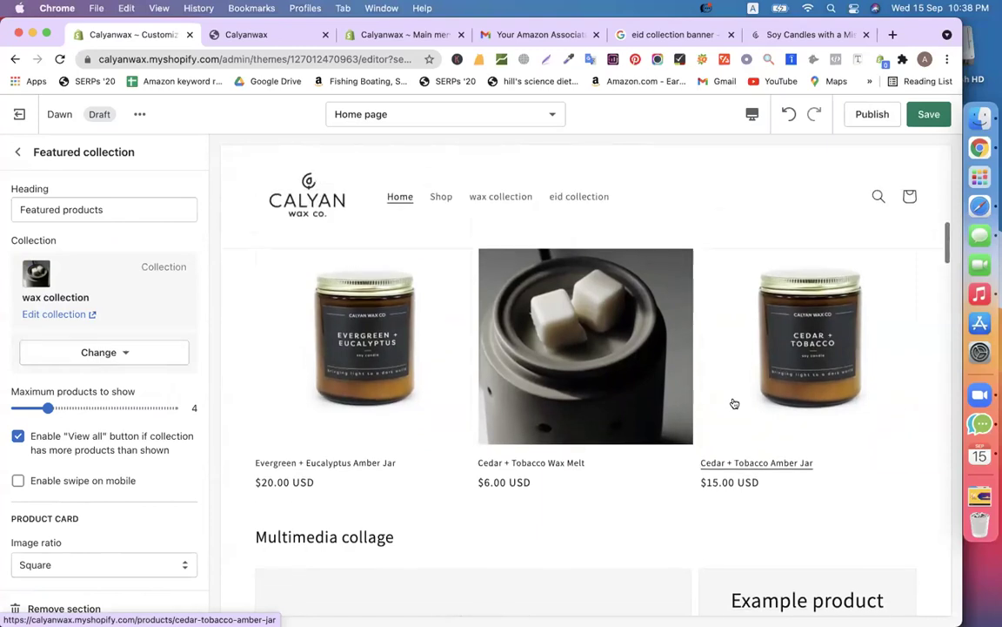
scroll(734, 403, down, 3)
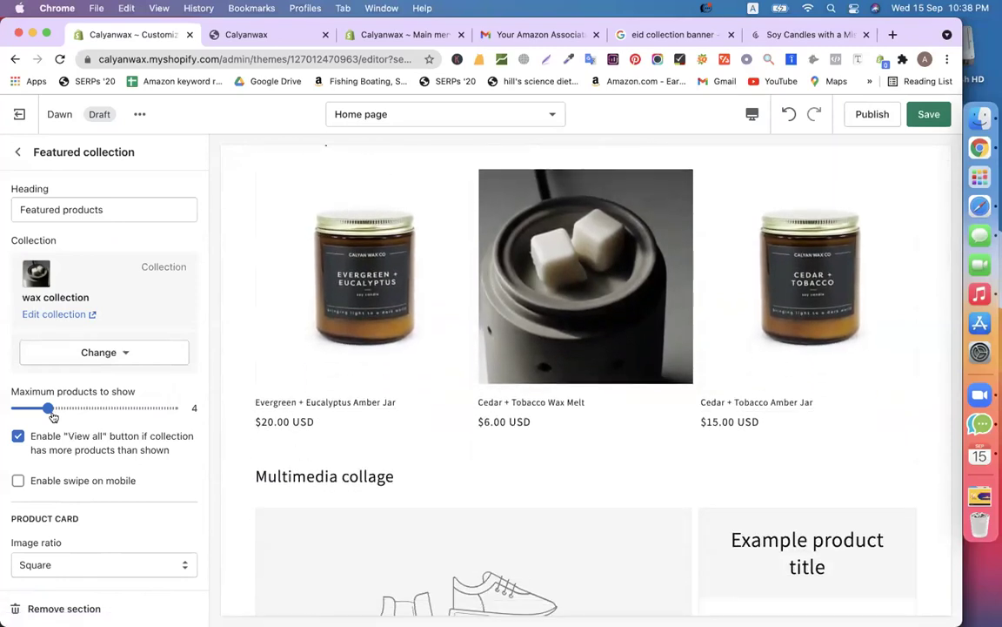
drag(52, 406, 10, 407)
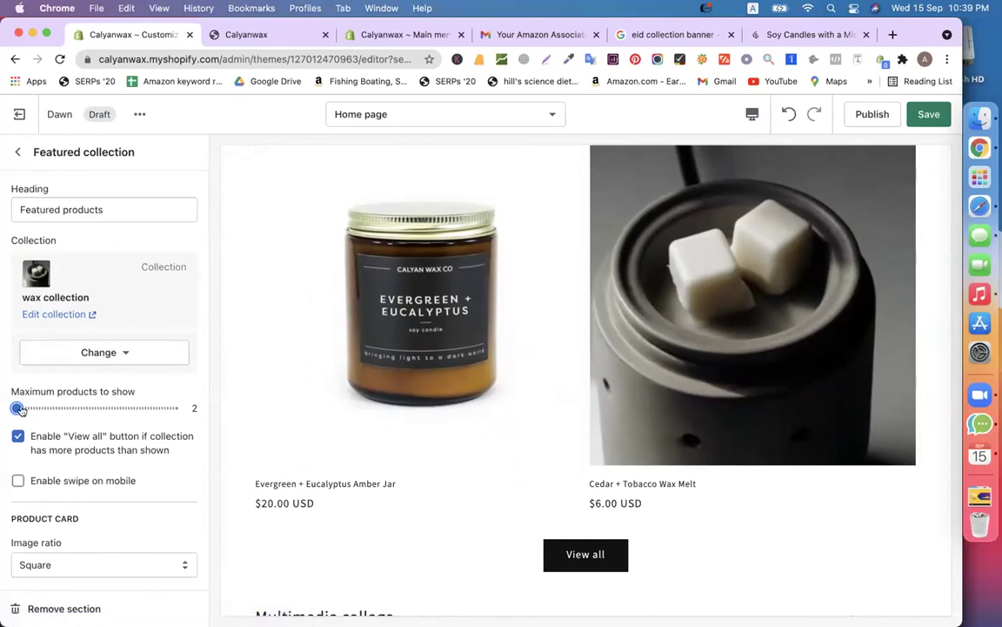
drag(13, 405, 41, 401)
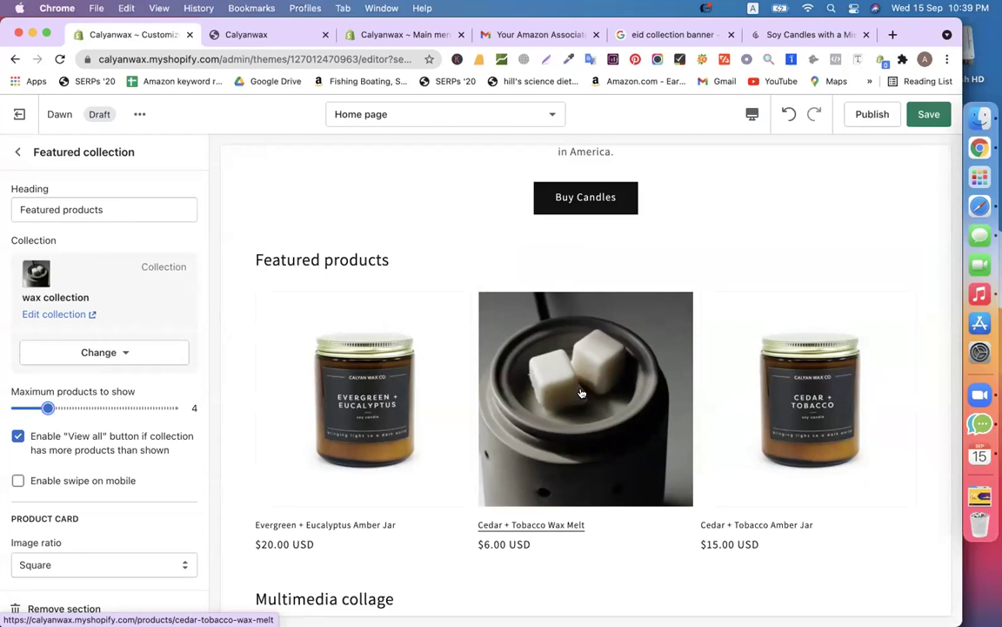
Step: Replace the Featured products heading with a new 'Collection' title
click(101, 213)
triple_click(103, 210)
click(121, 211)
triple_click(121, 210)
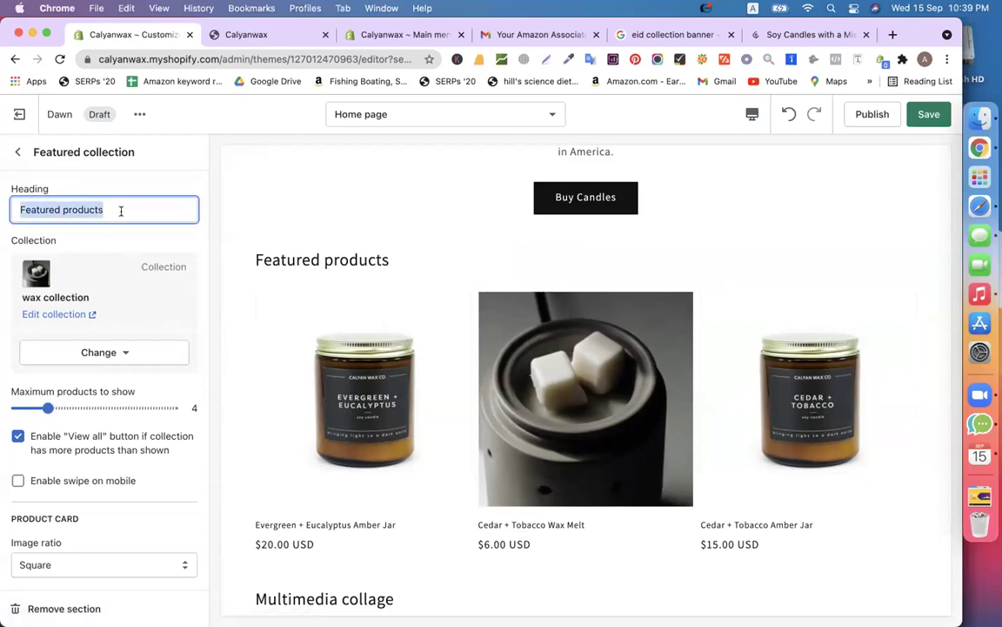
text(Wix Cool)
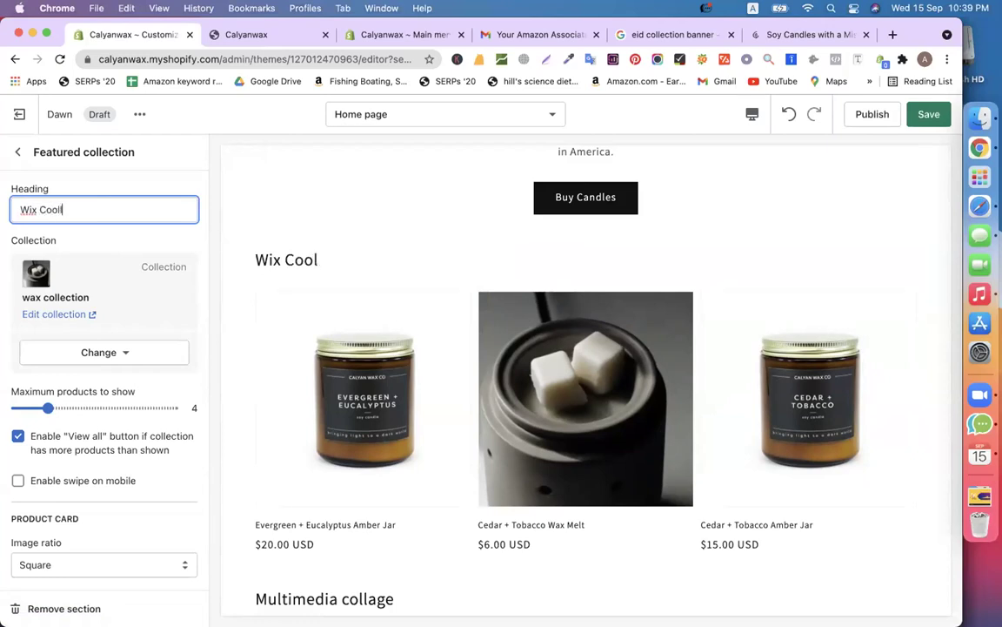
key(BackSpace)
key(BackSpace)
key(BackSpace)
text(llection)
click(170, 184)
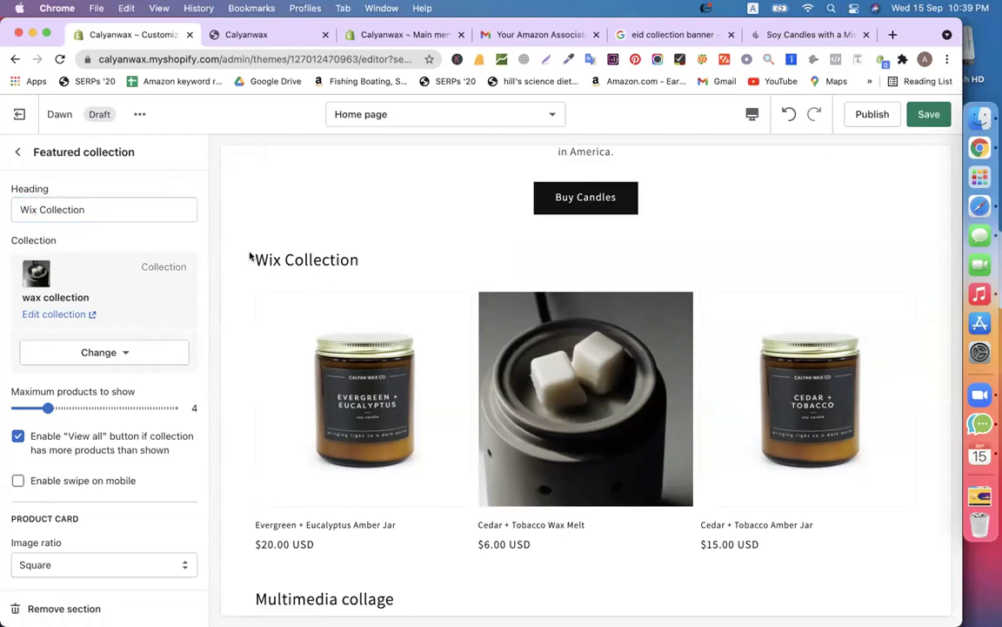
drag(226, 233, 378, 259)
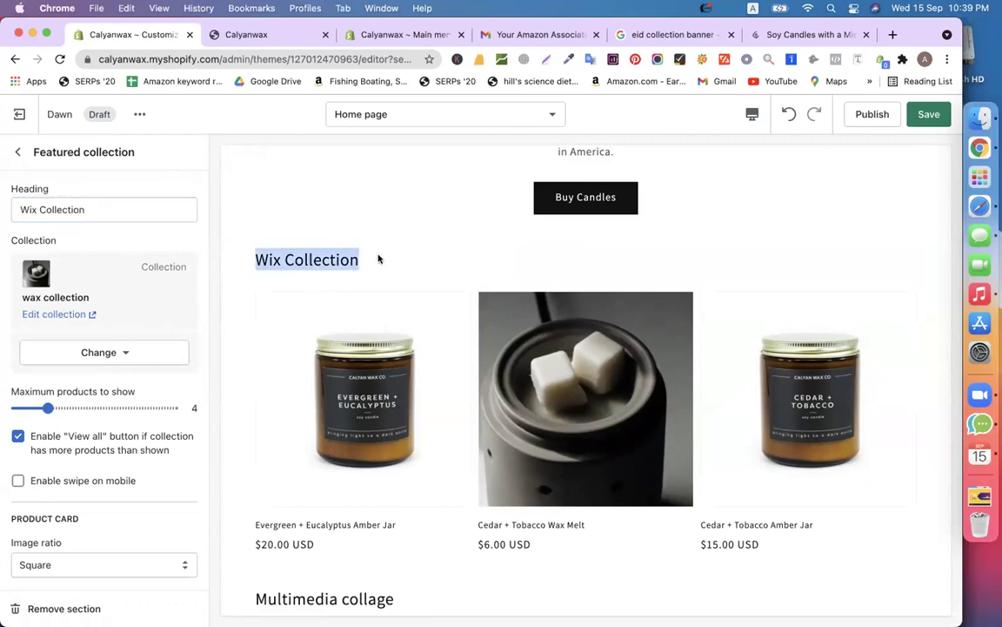
scroll(379, 260, down, 3)
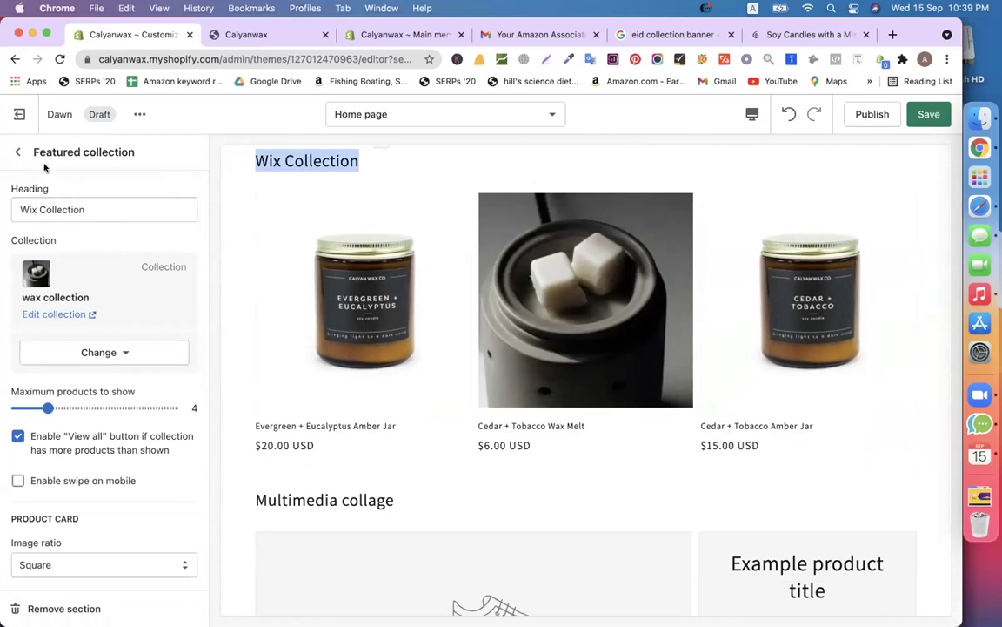
click(18, 152)
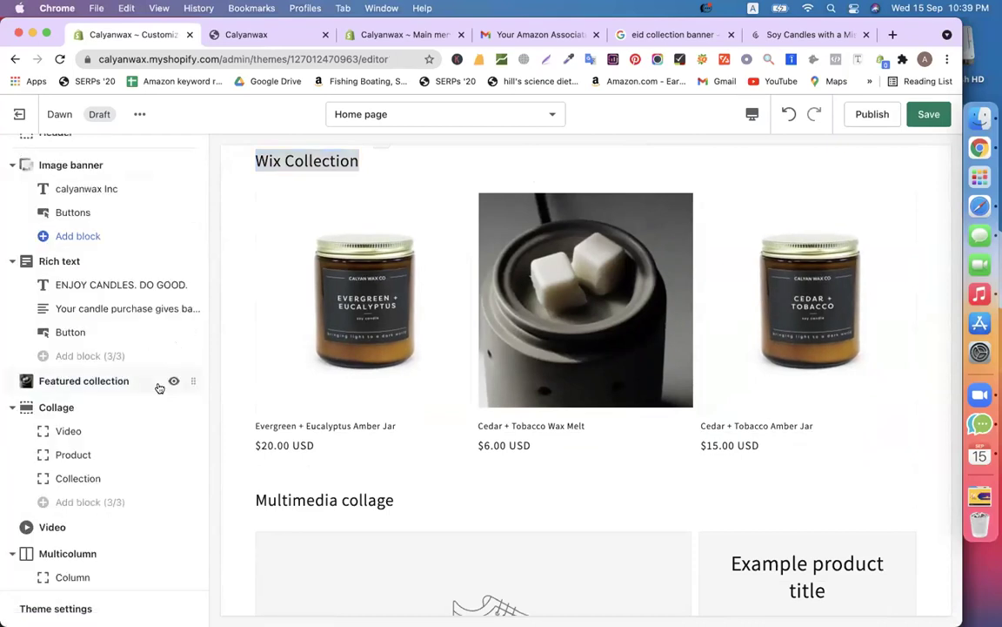
Step: Fix the 'Wix' typo so the heading reads 'Wax Collection'
click(139, 382)
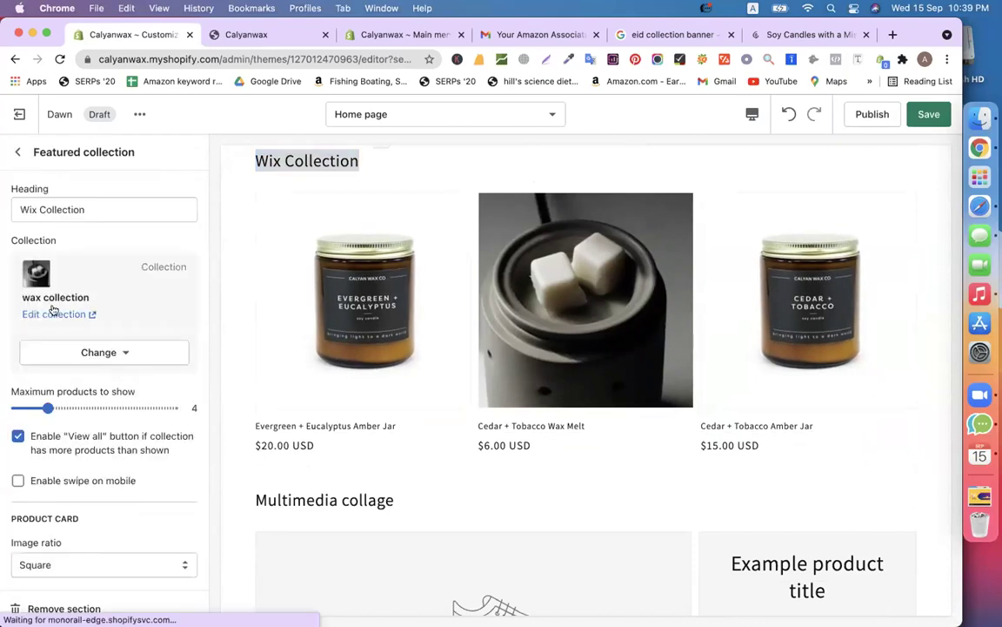
click(29, 209)
key(BackSpace)
text(a)
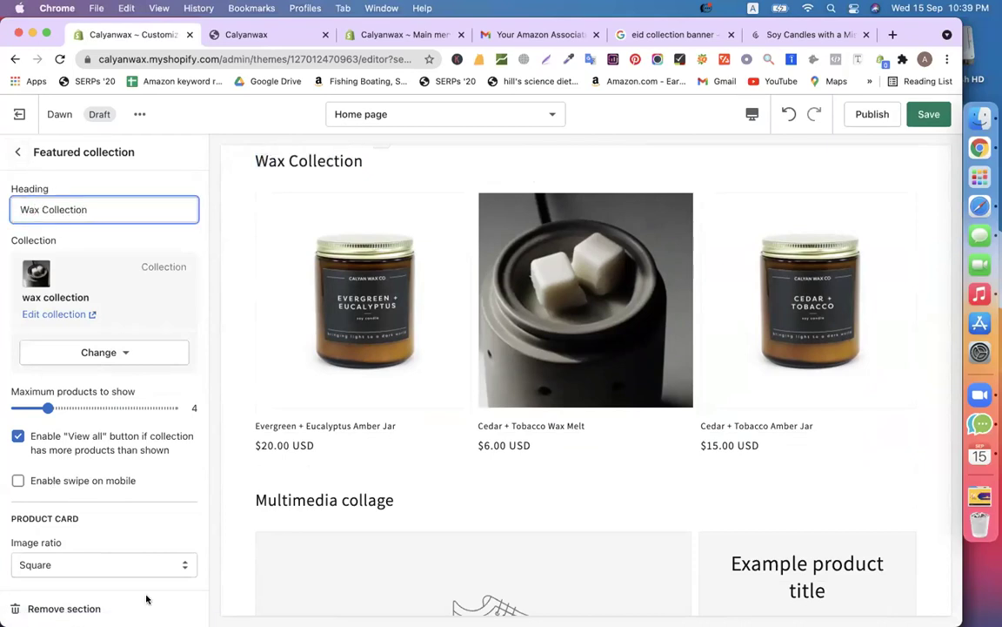
click(17, 151)
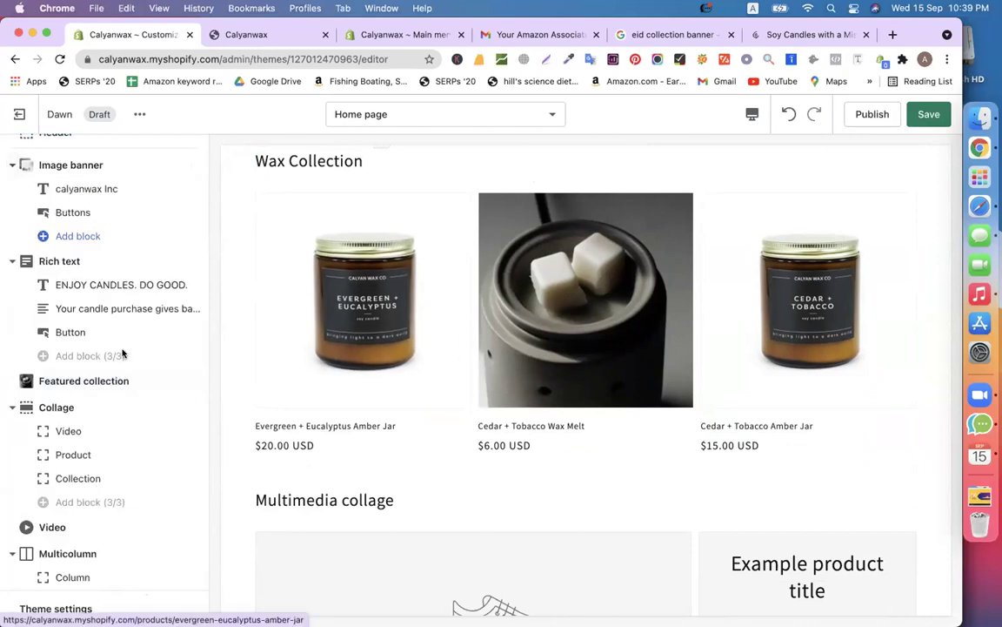
click(68, 385)
click(114, 204)
drag(114, 203, 11, 207)
scroll(45, 362, down, 4)
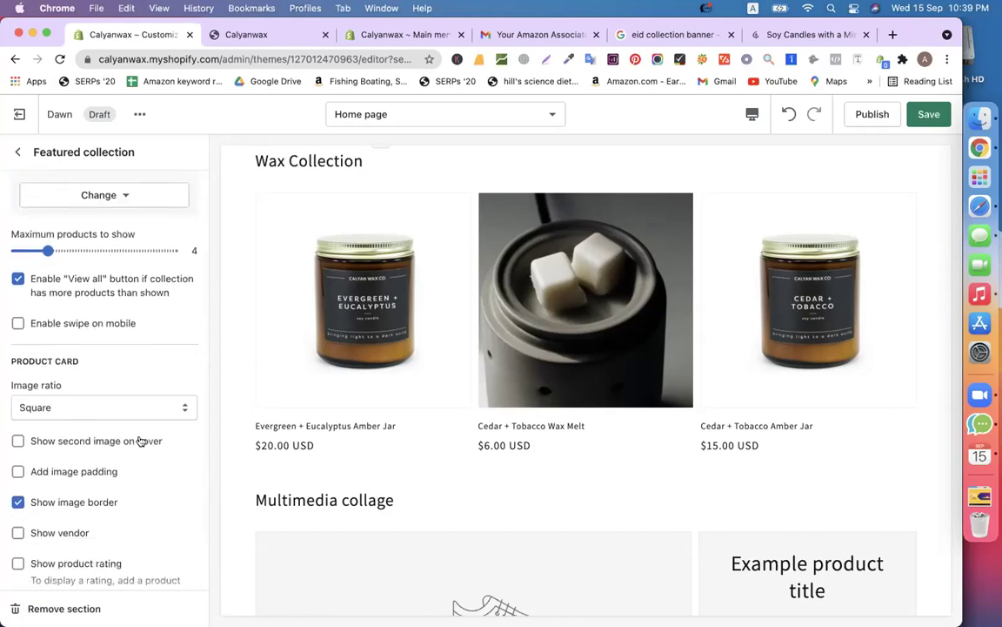
scroll(143, 444, down, 2)
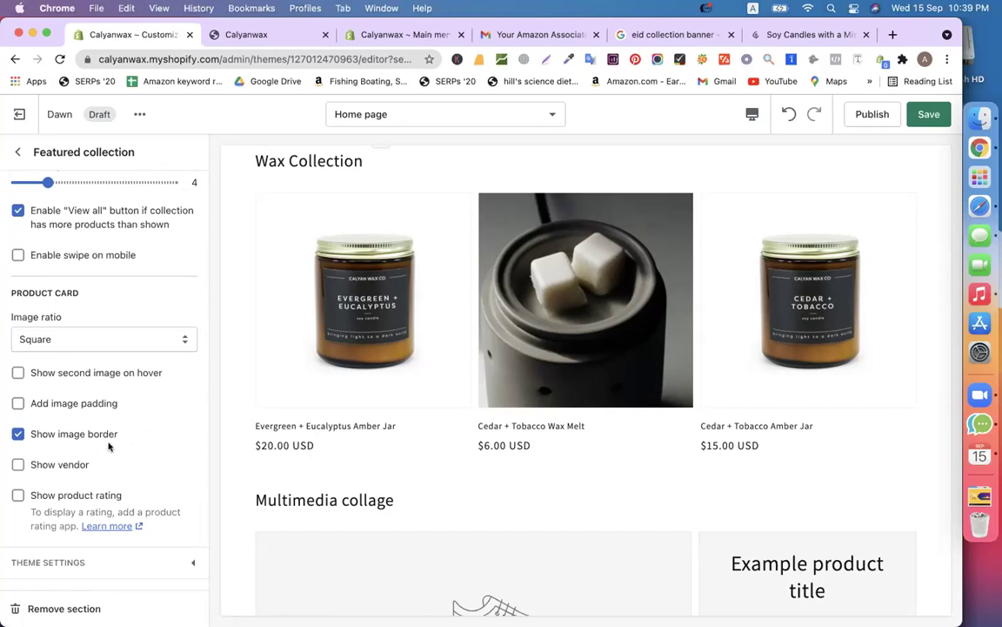
scroll(64, 387, up, 6)
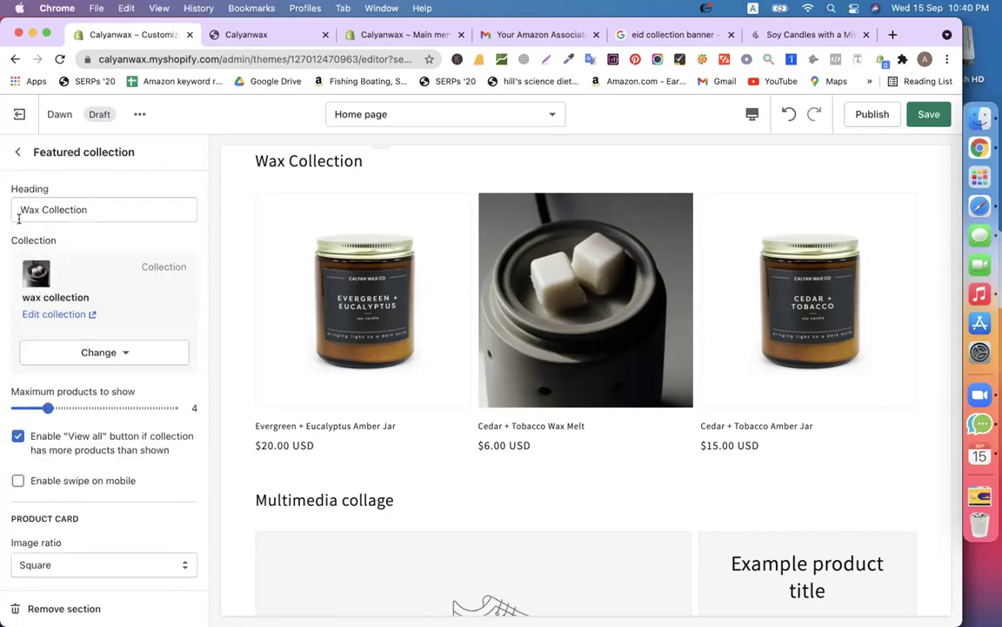
scroll(92, 392, down, 2)
scroll(92, 395, down, 2)
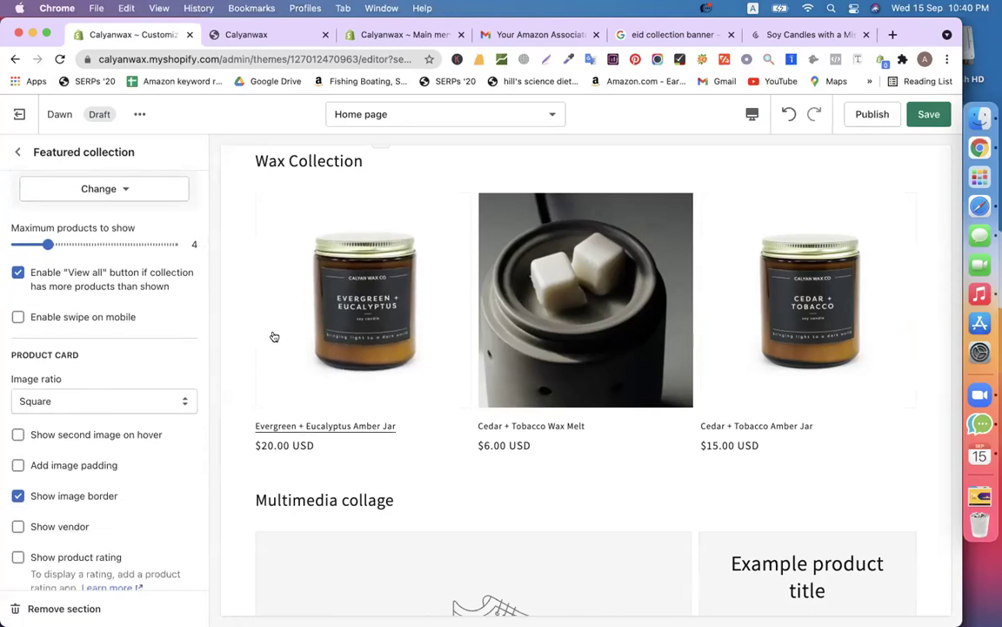
click(134, 399)
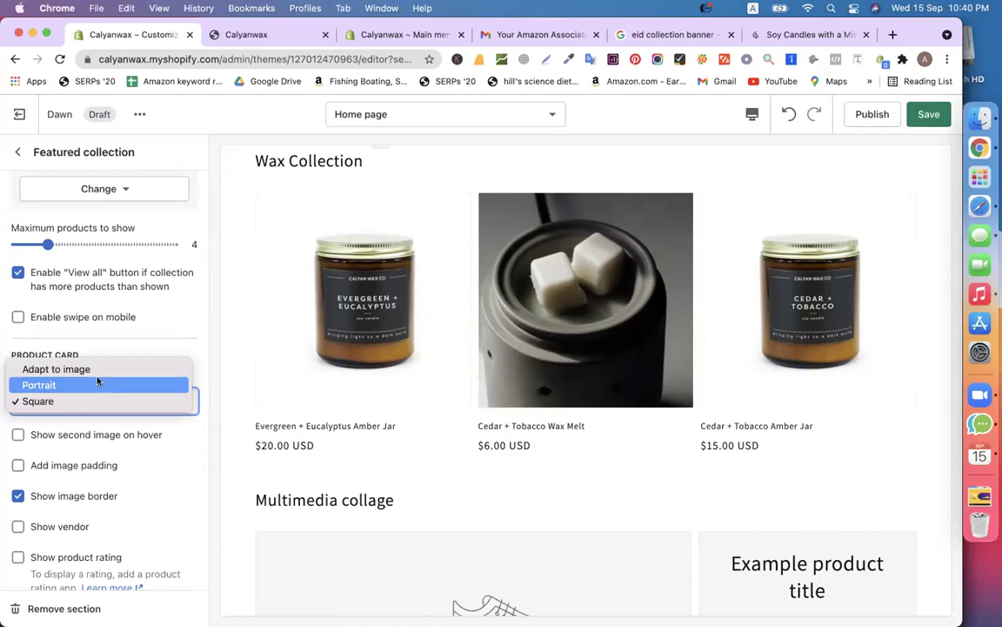
click(96, 381)
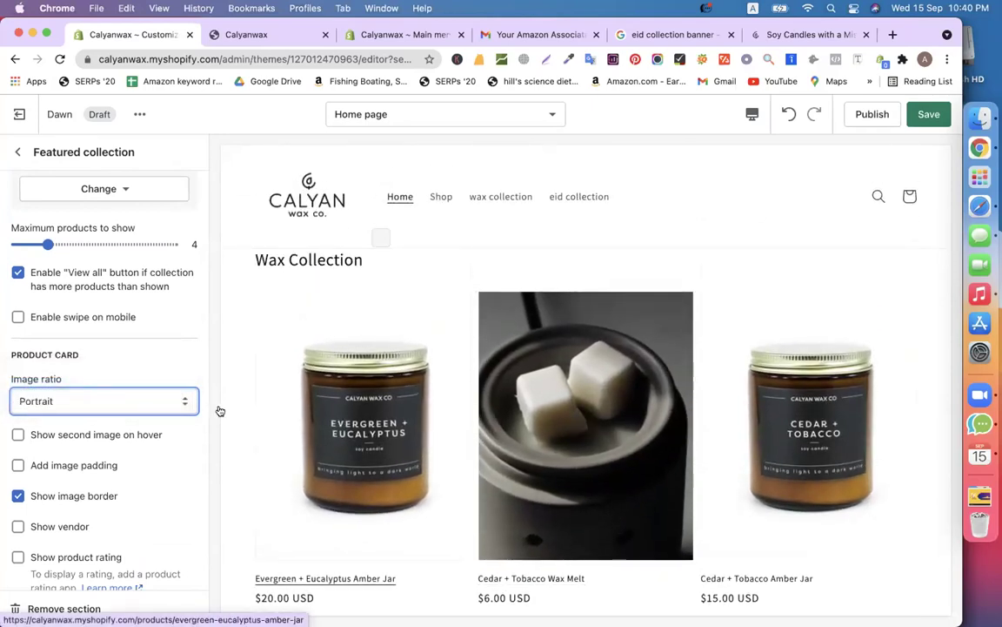
click(130, 402)
click(39, 419)
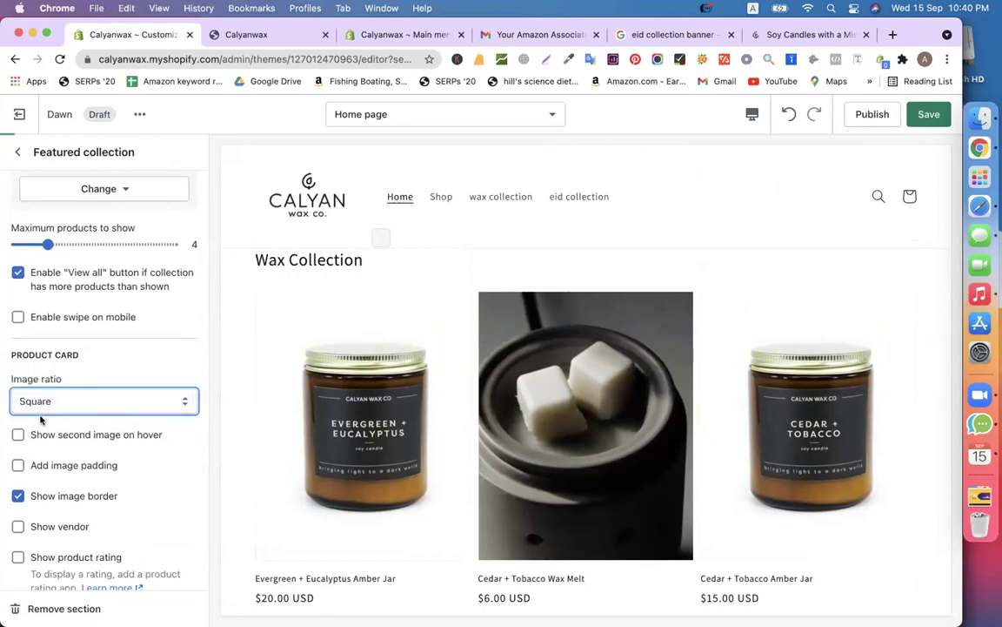
click(17, 152)
Step: Save the theme changes and scroll to the Multimedia collage section
click(934, 119)
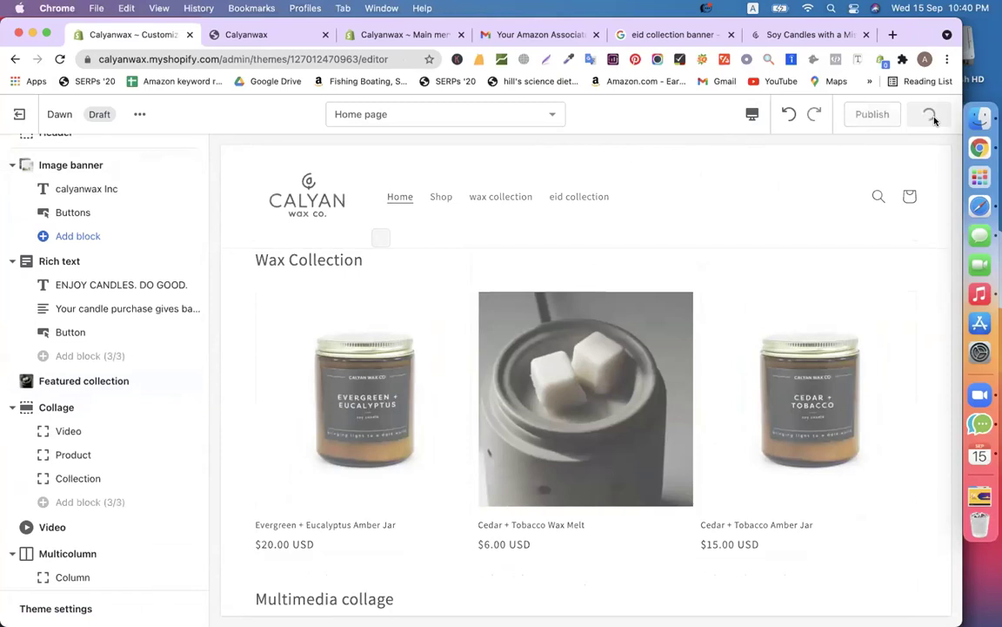
scroll(450, 272, down, 5)
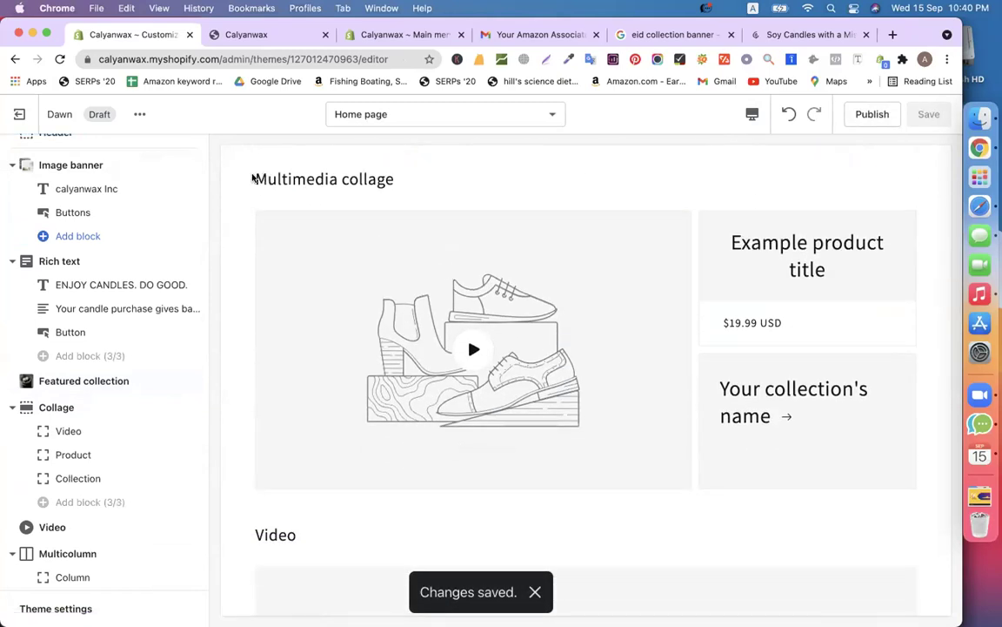
drag(254, 178, 422, 176)
scroll(84, 345, down, 3)
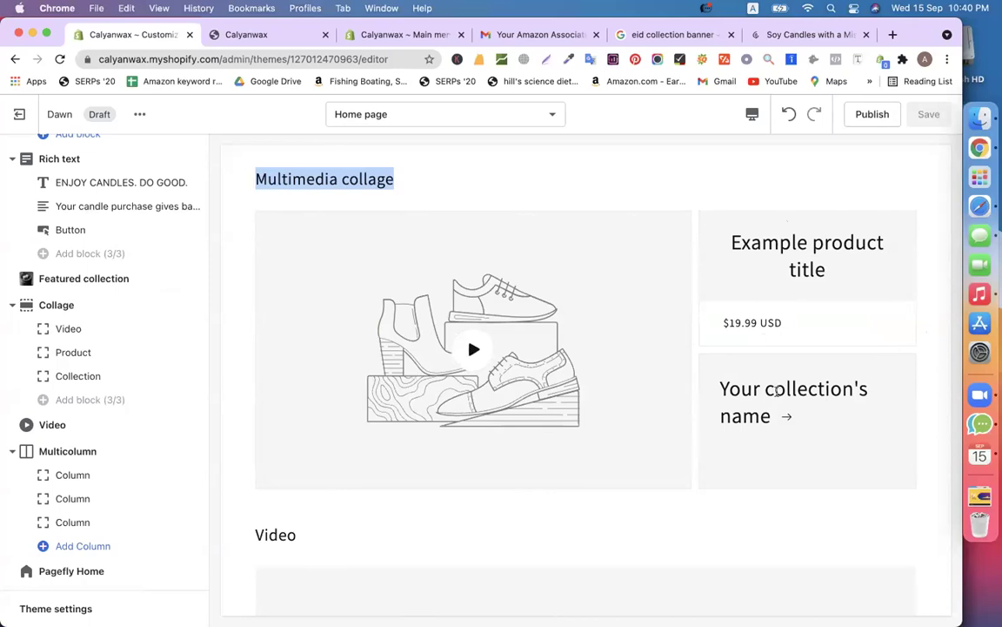
Step: Open the collage's Video block and select its existing YouTube URL
click(61, 351)
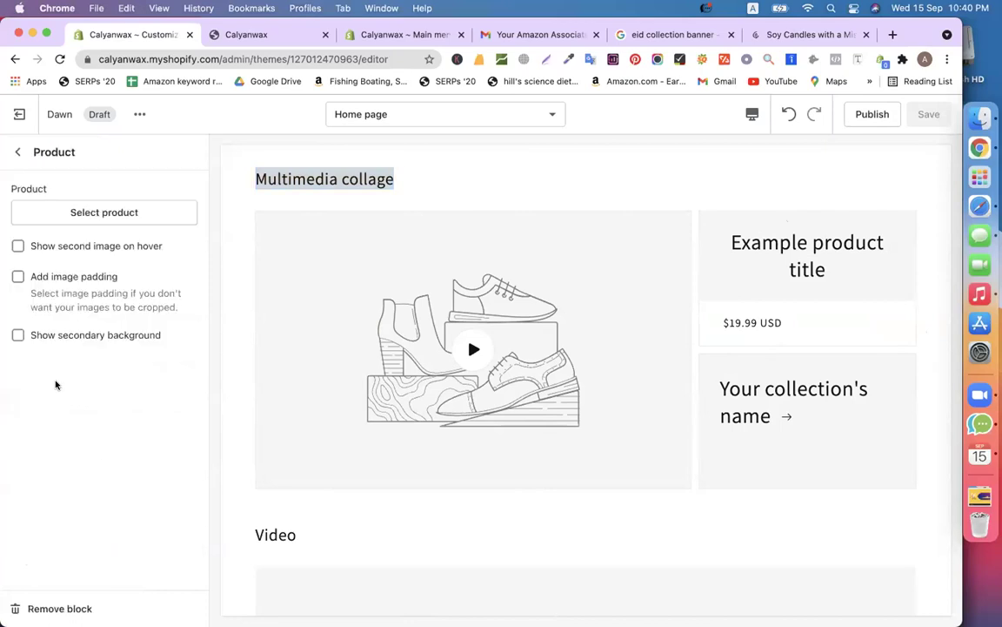
click(24, 159)
click(81, 323)
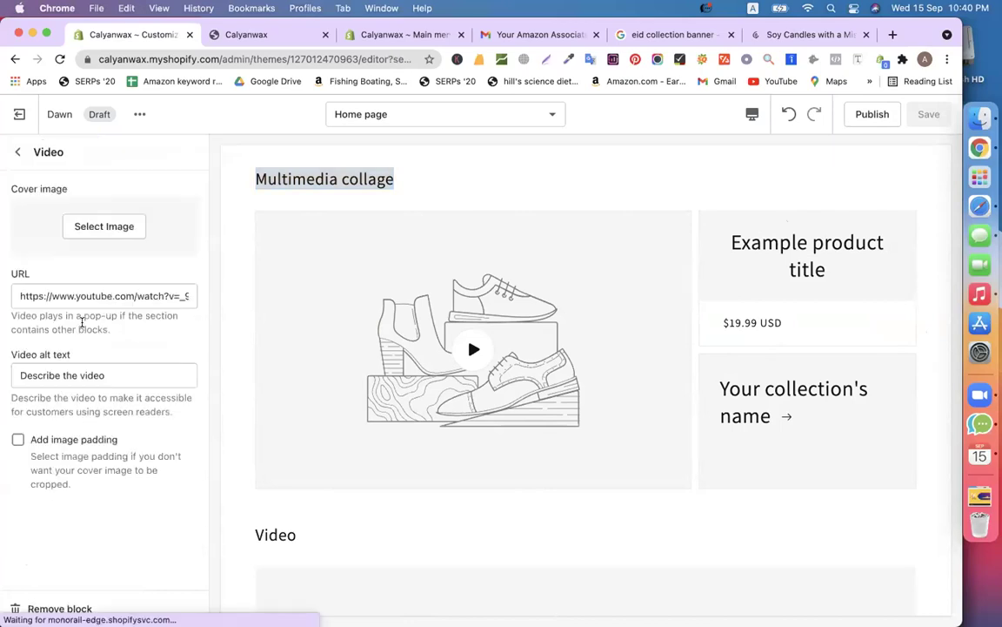
triple_click(115, 296)
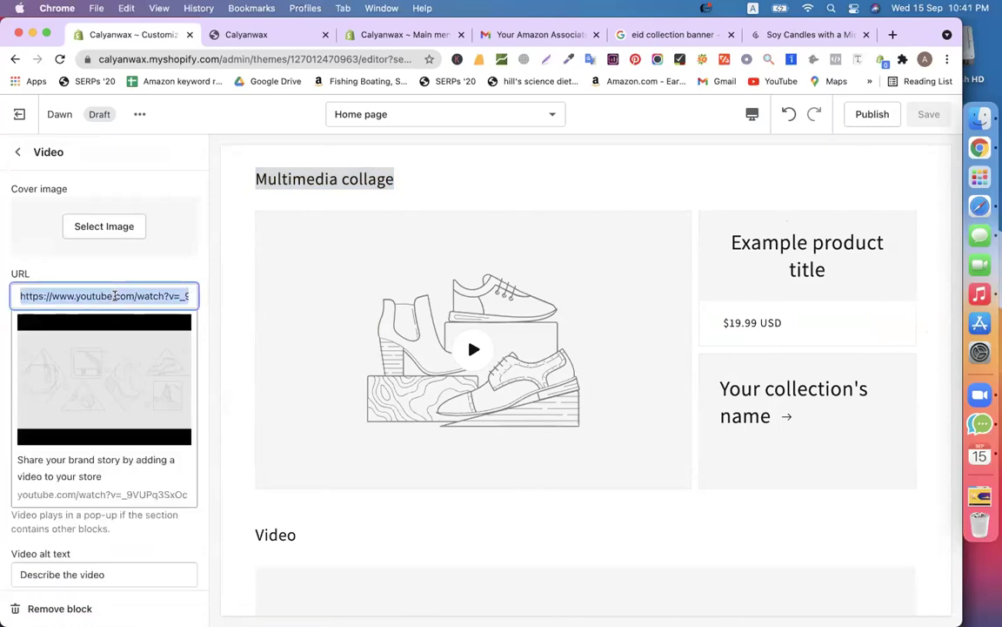
Step: Search YouTube in a new tab for 'wax collection'
click(777, 39)
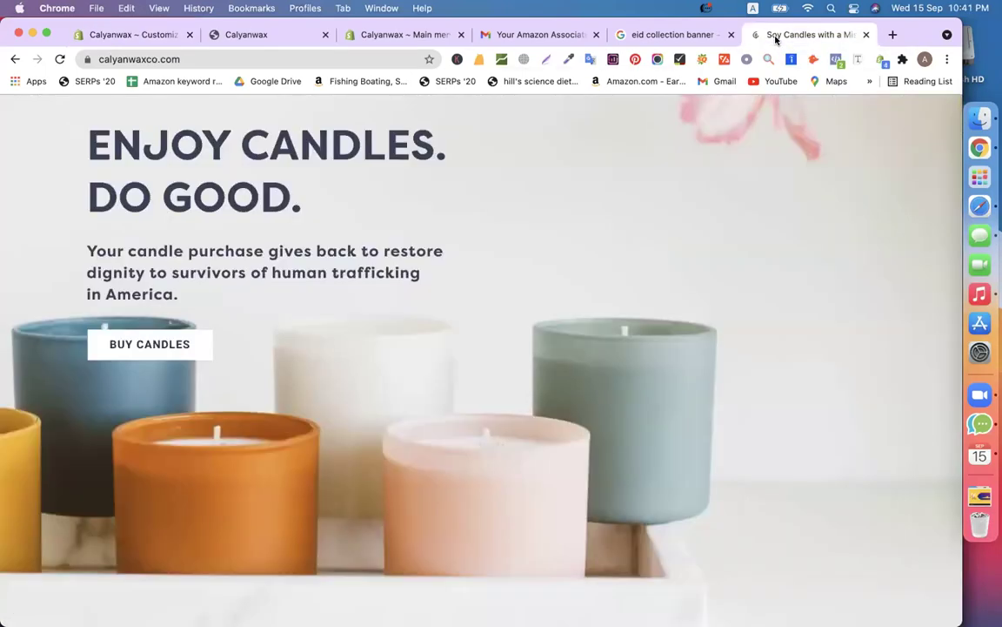
scroll(623, 323, down, 20)
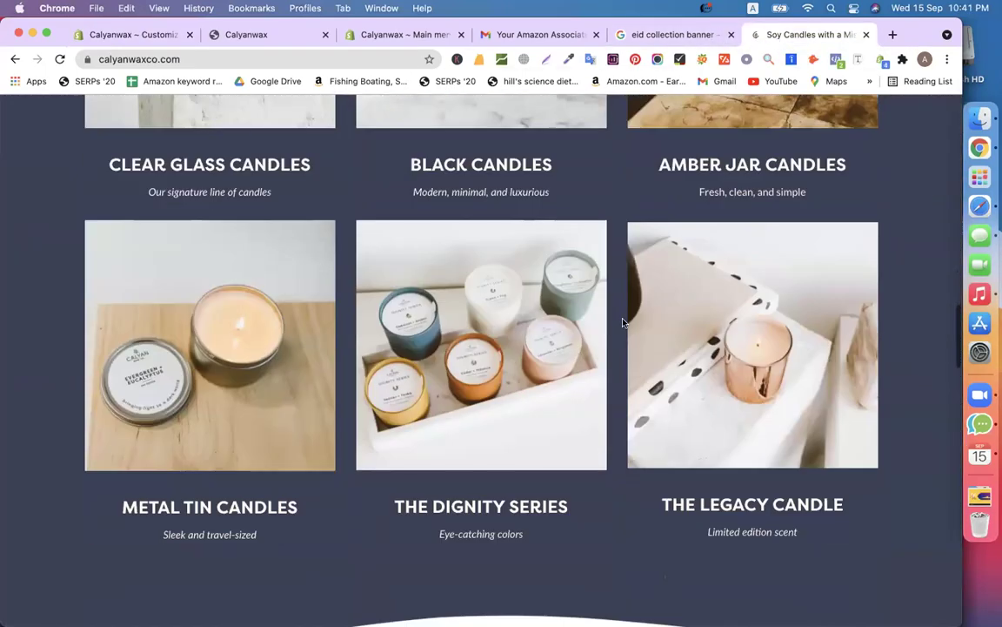
scroll(623, 323, down, 3)
scroll(623, 323, up, 10)
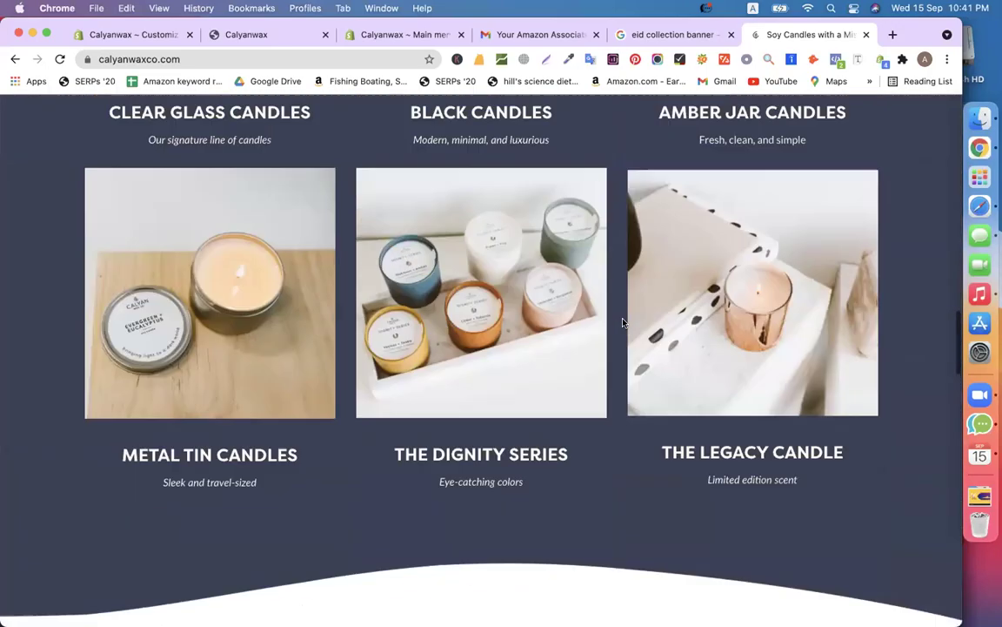
key(super+t)
text(youtube.com)
key(Tab)
text(wxas)
key(BackSpace)
key(BackSpace)
key(BackSpace)
text(ax )
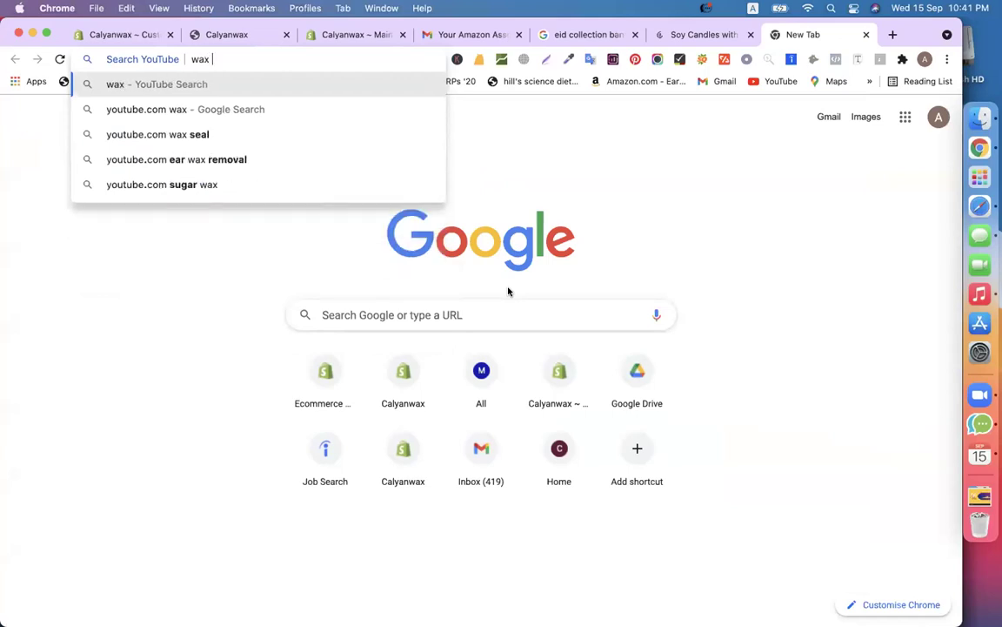
text(collection)
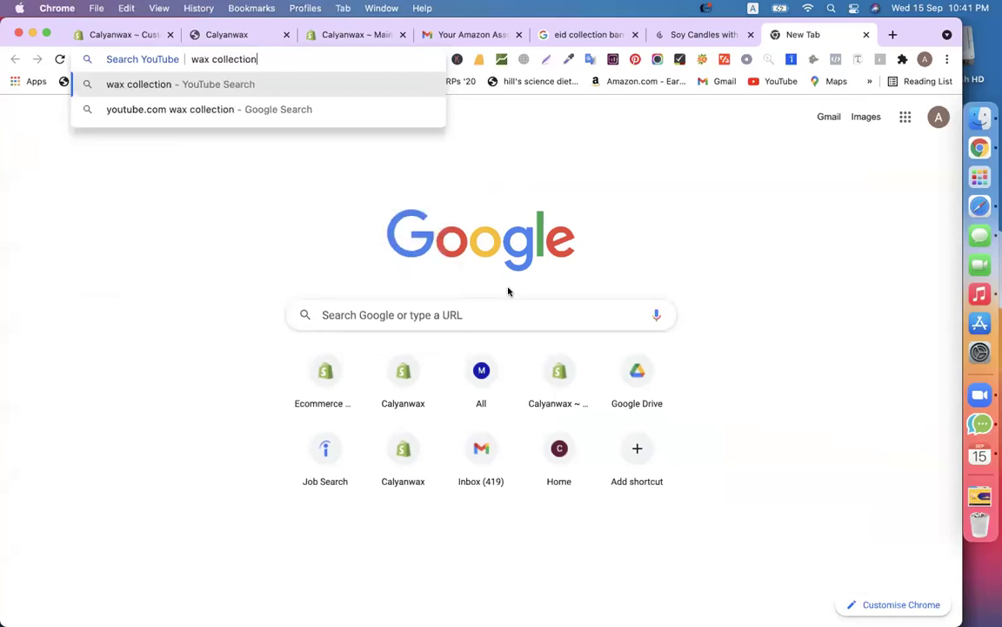
key(Return)
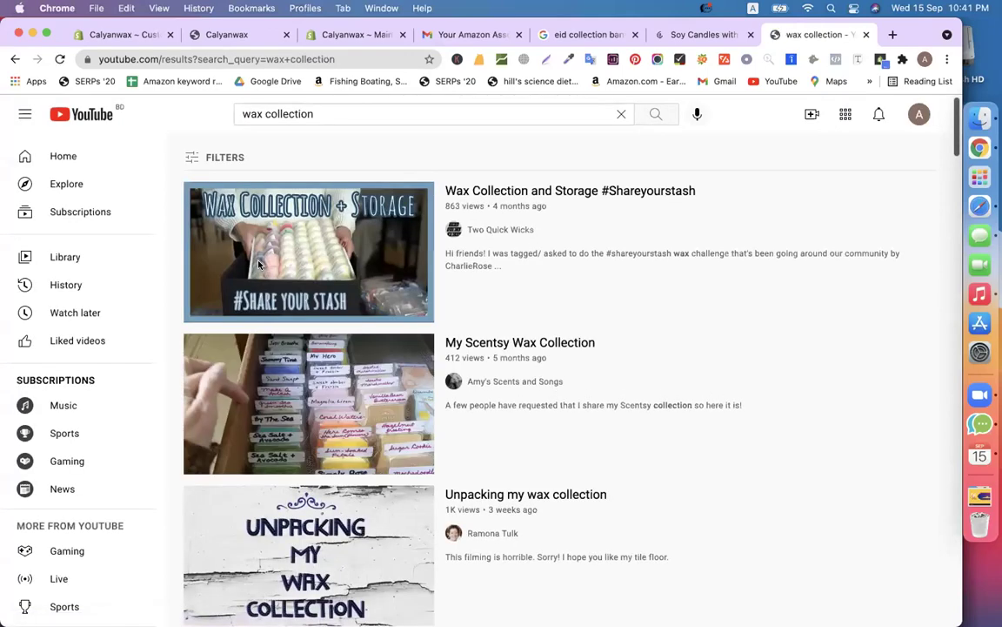
Step: Copy the 'Wax Collection & Storage :)' video link and paste it as the Video URL
scroll(259, 265, down, 2)
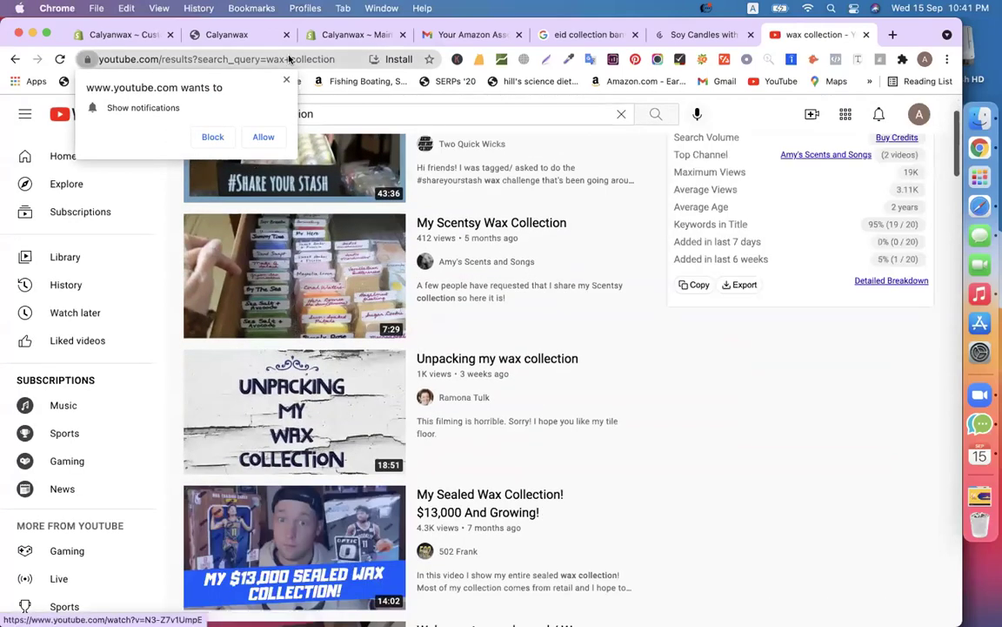
click(286, 78)
scroll(329, 383, down, 3)
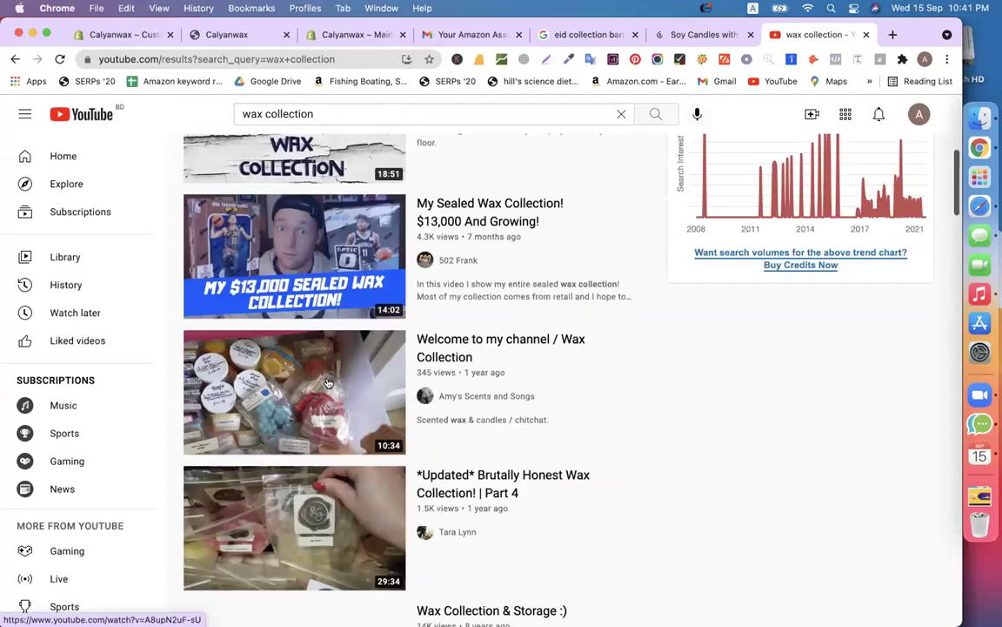
scroll(329, 382, down, 4)
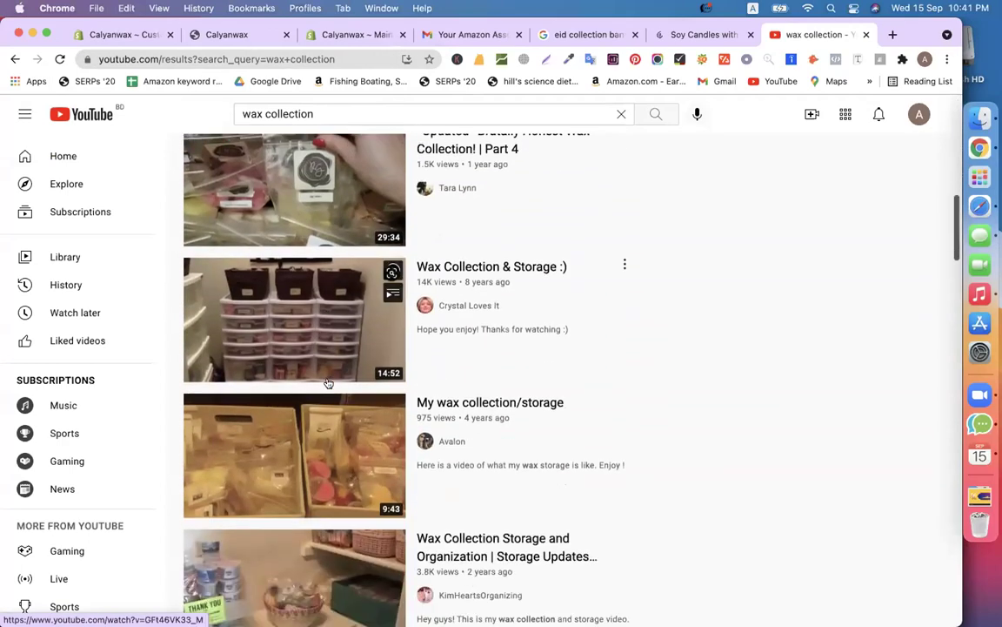
click(296, 339)
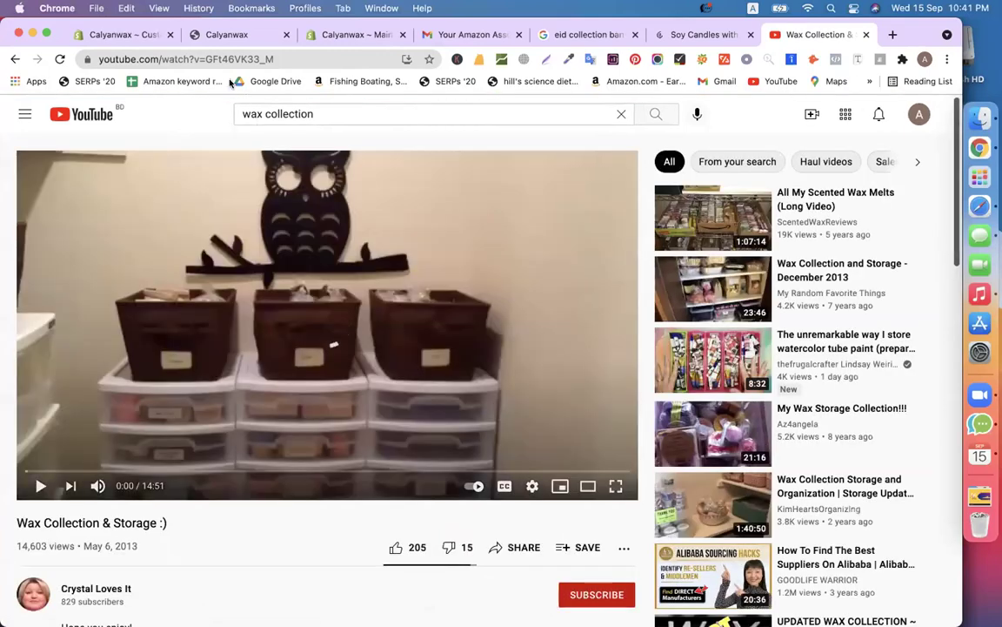
click(222, 58)
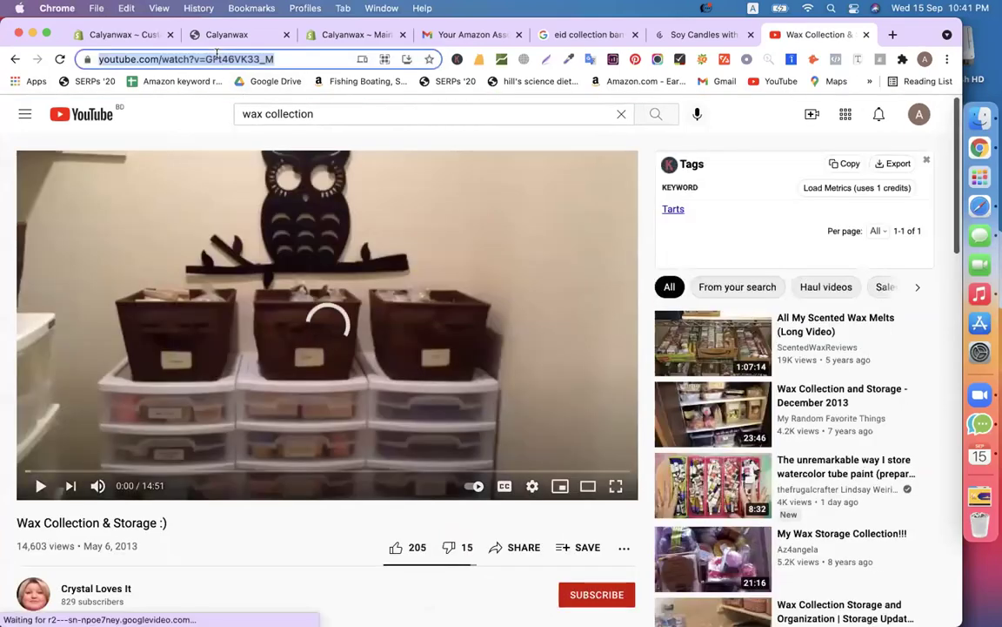
right_click(222, 58)
click(287, 174)
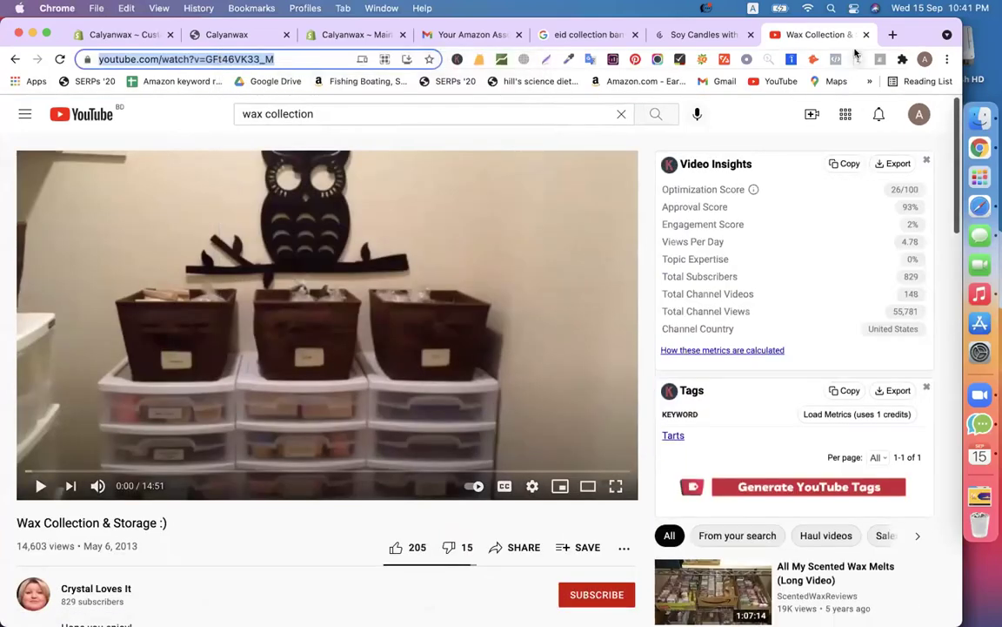
click(103, 40)
key(super+v)
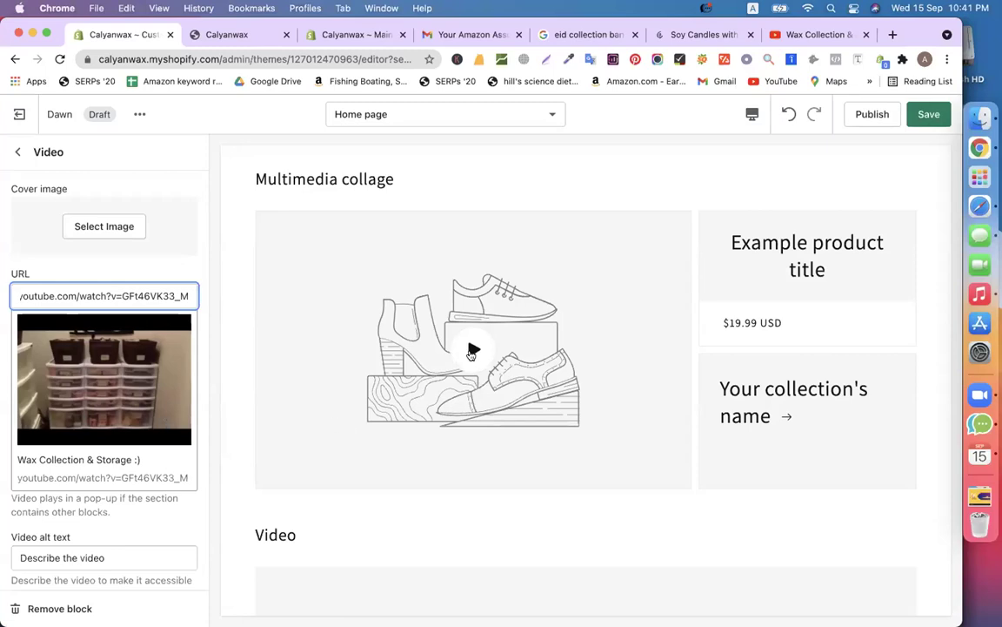
Step: Play the 'Wax Collection & Storage :)' video in the collage preview, then close it
click(473, 349)
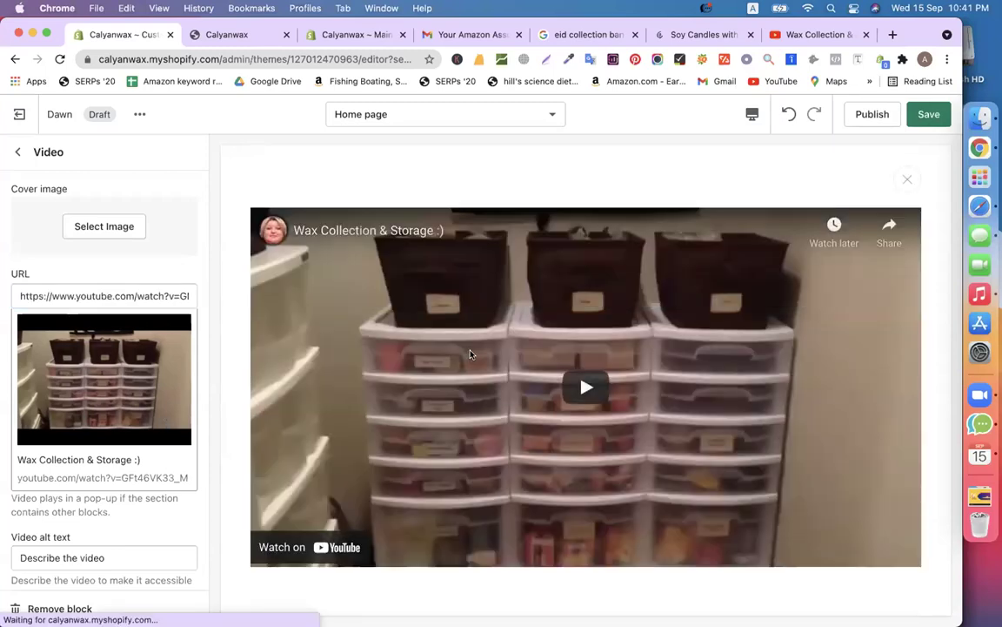
click(905, 180)
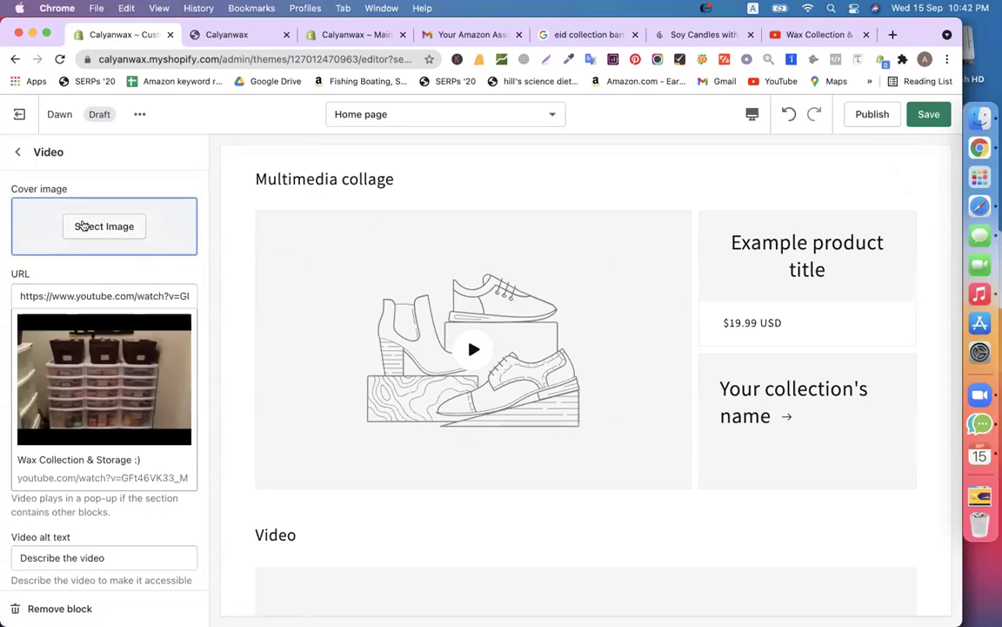
Step: Set the flowers-and-candles photo as the collage video's cover image
click(82, 226)
click(82, 361)
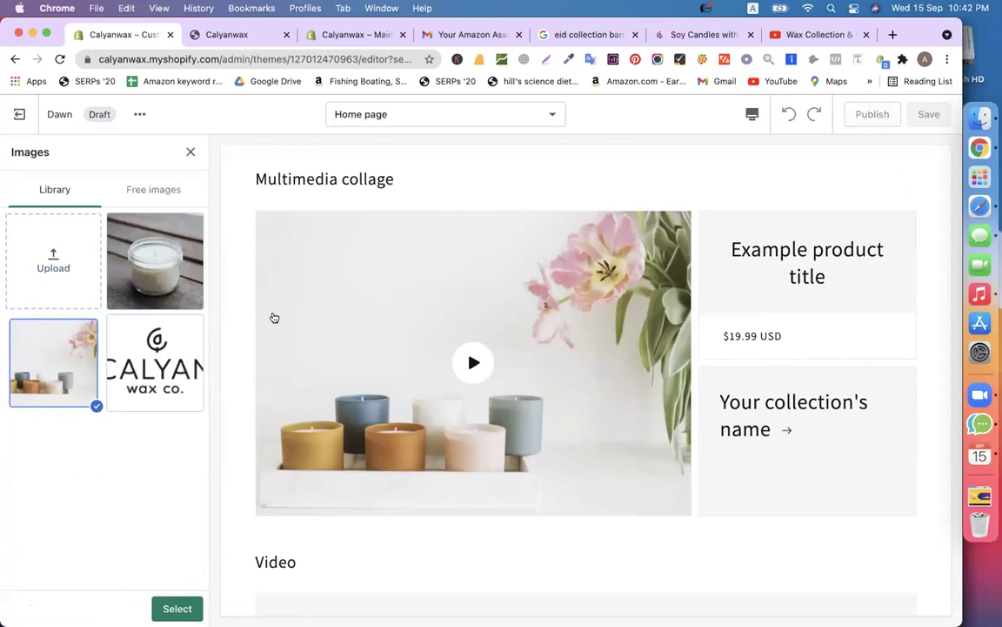
click(478, 378)
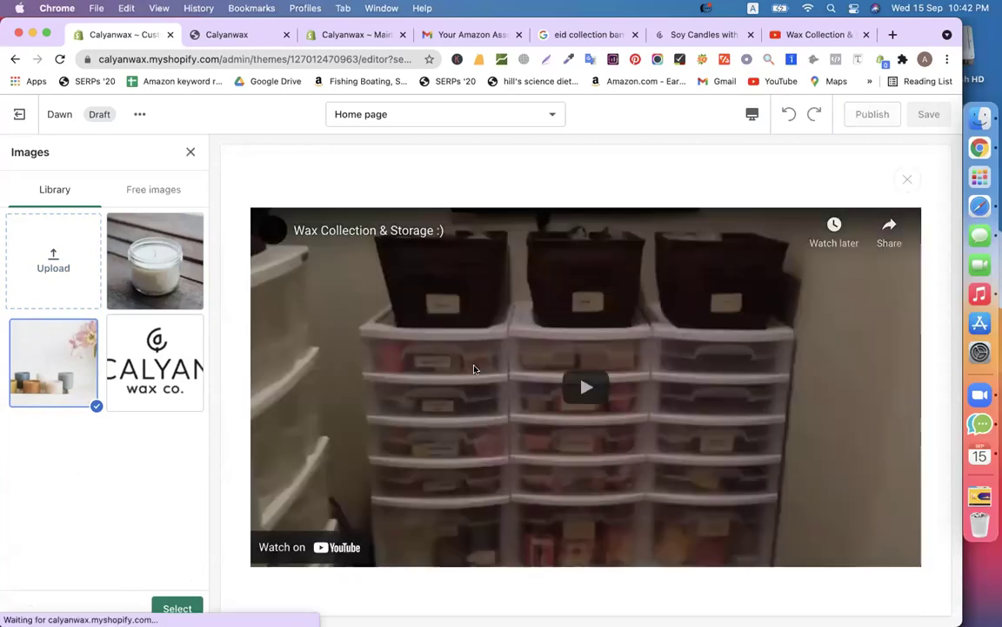
click(908, 180)
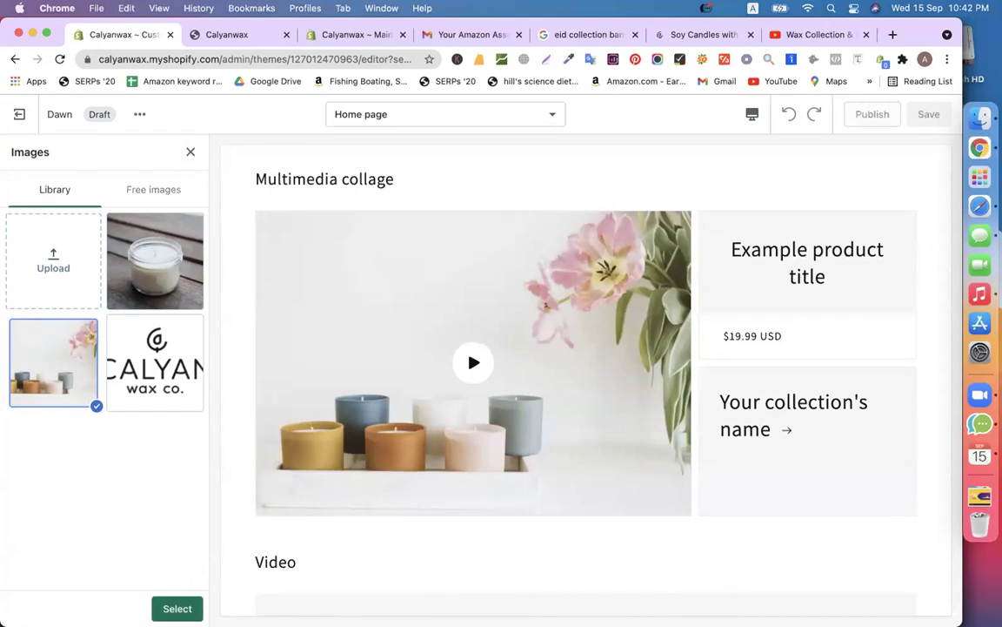
click(177, 608)
click(19, 149)
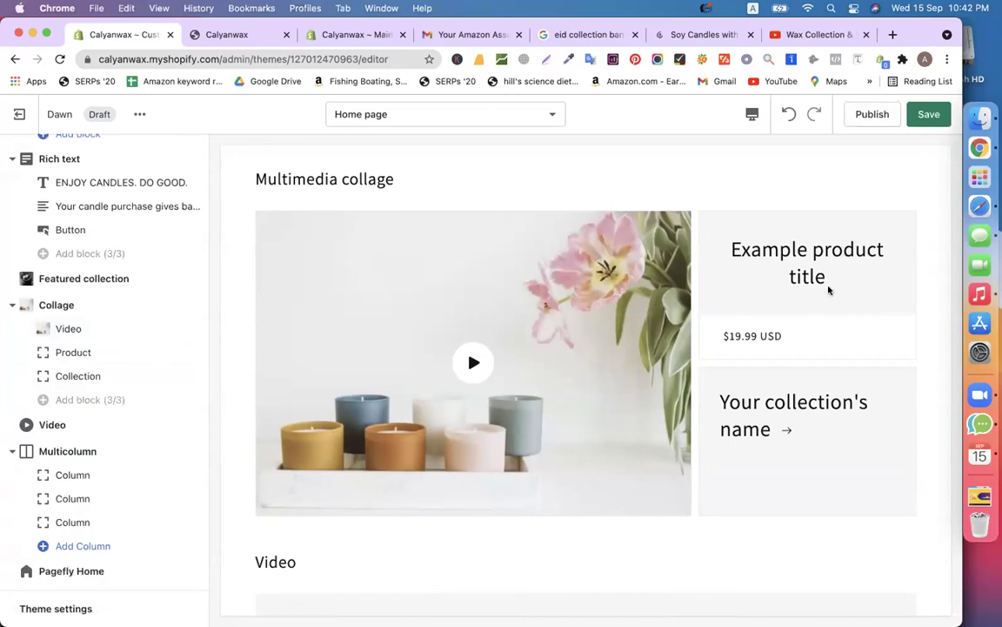
Step: Choose Cedar + Tobacco Wax Melt as the collage Product block's product
click(73, 350)
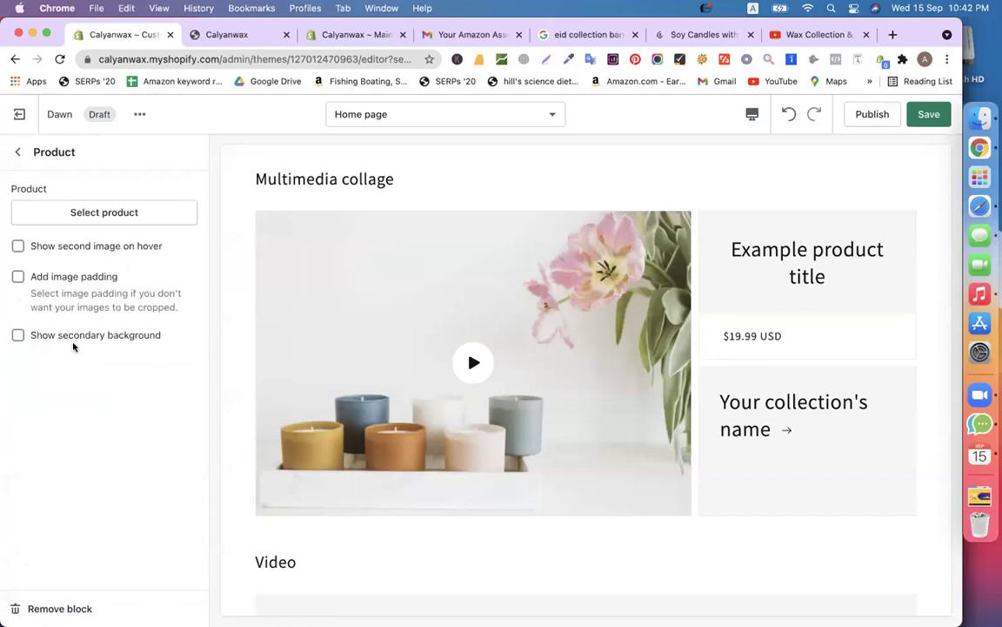
click(165, 217)
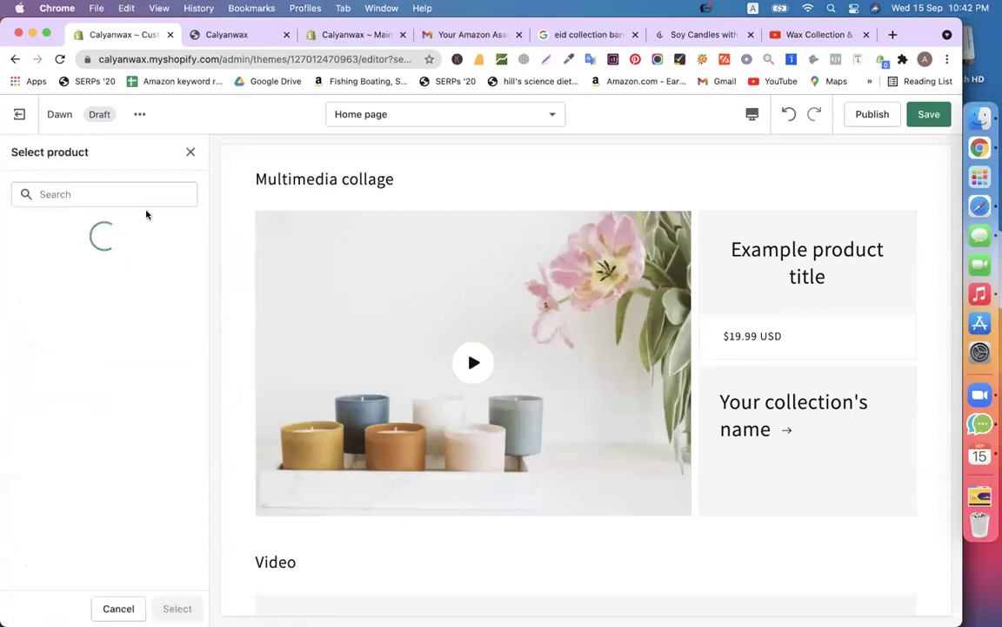
click(103, 312)
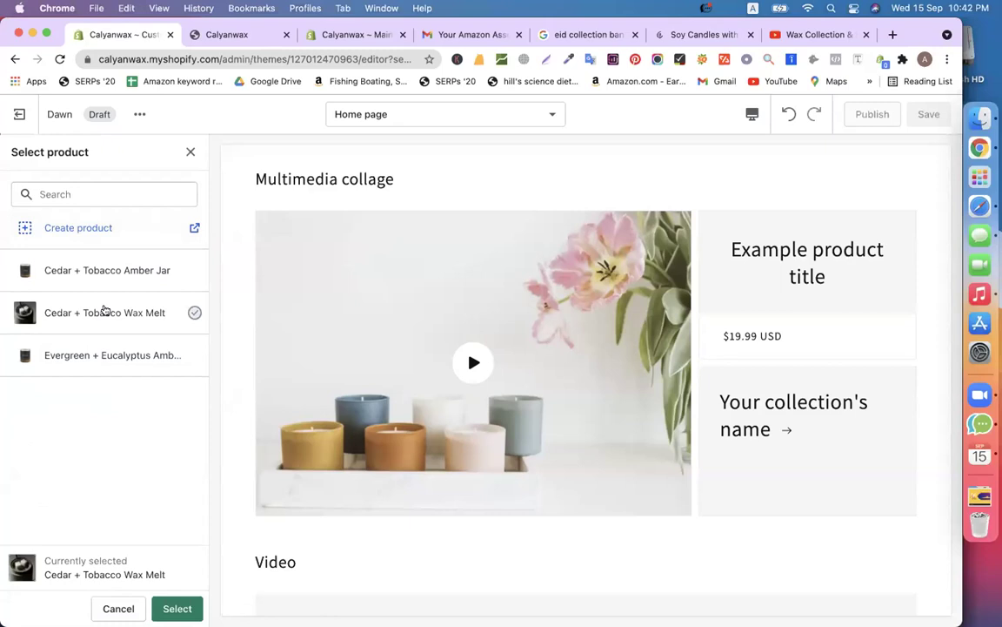
click(174, 607)
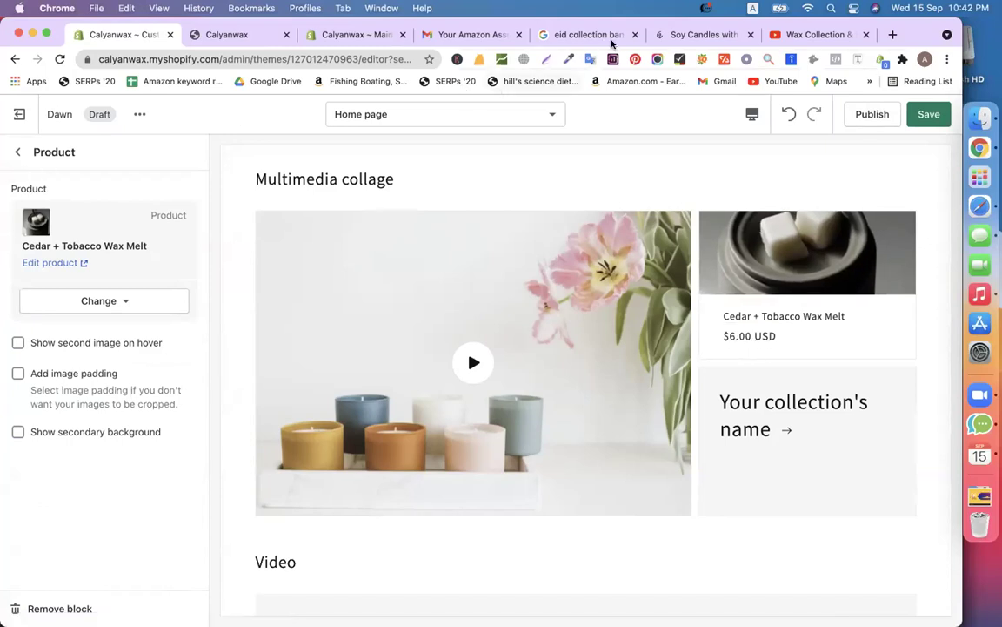
click(18, 152)
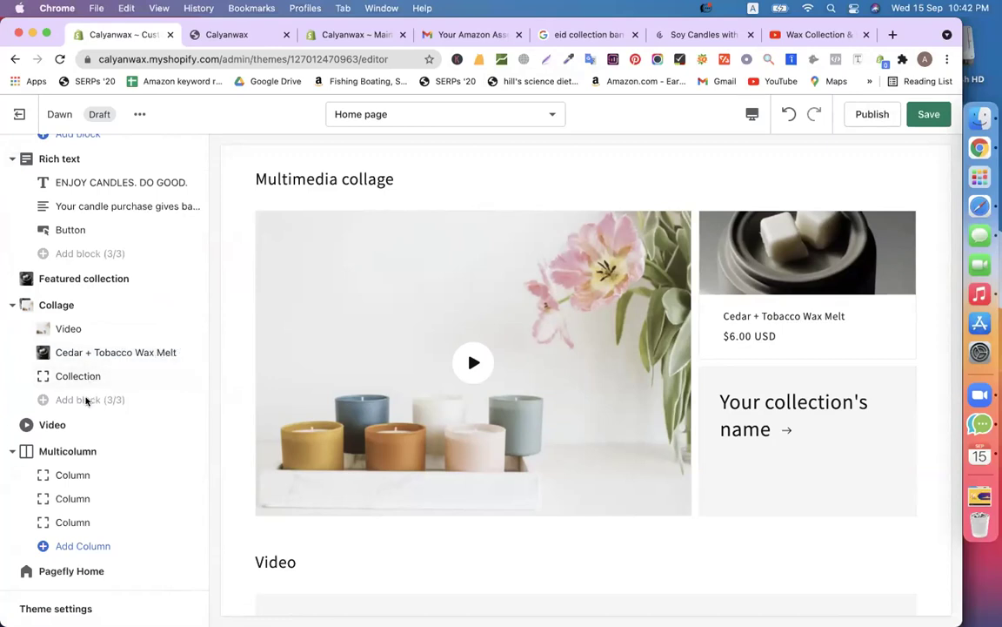
Step: Set the collage Collection block to wax collection, then glance at the Main menu page
click(71, 377)
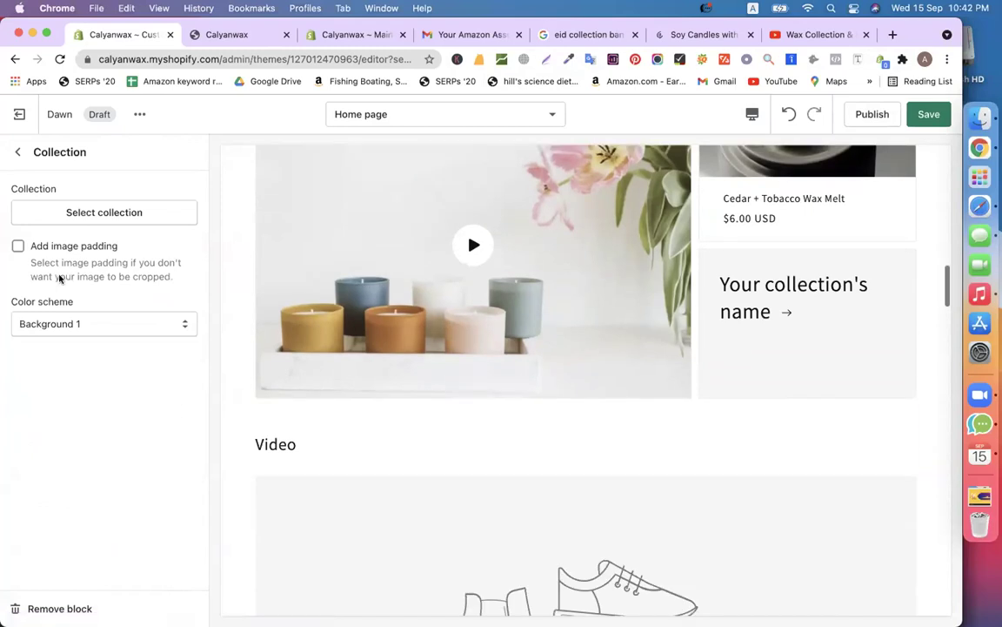
click(103, 215)
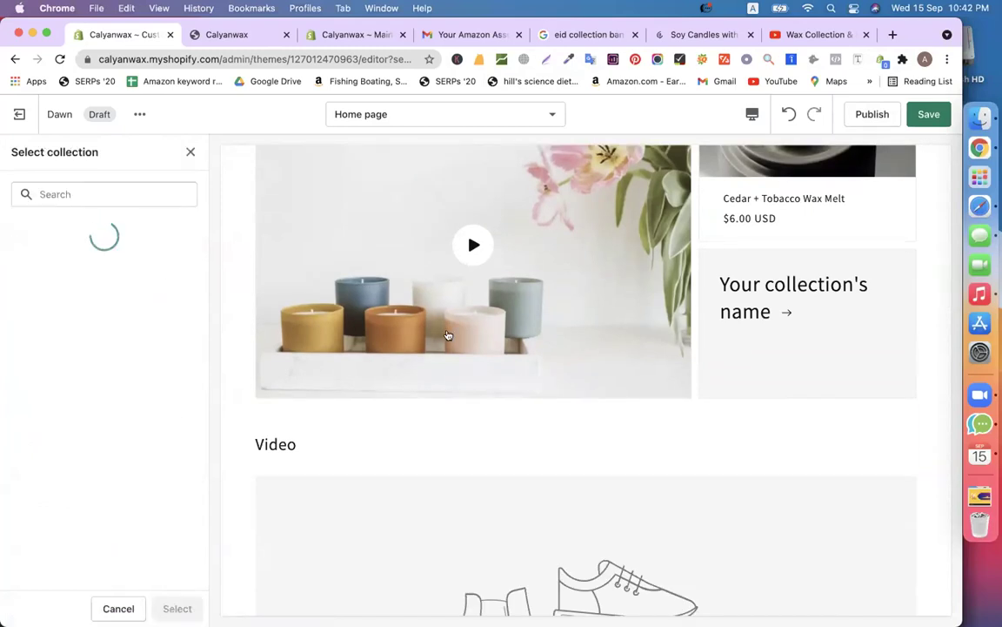
click(77, 354)
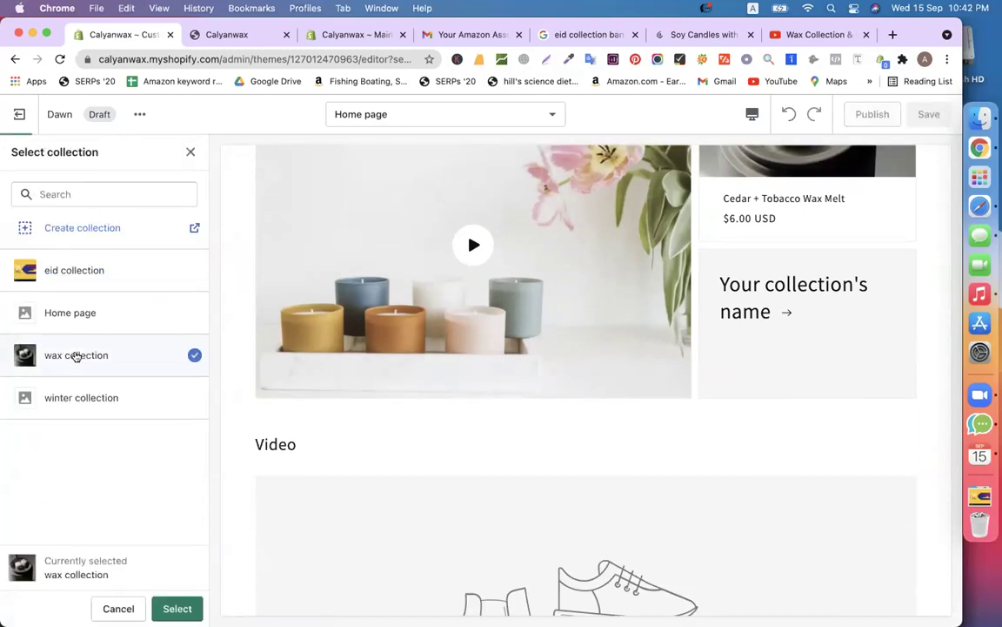
click(177, 608)
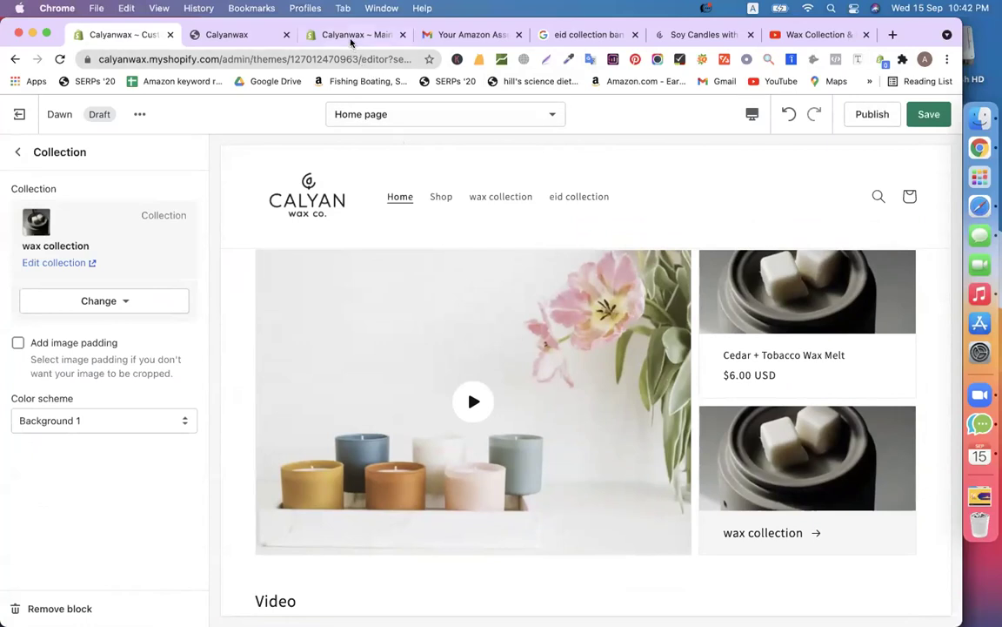
click(333, 34)
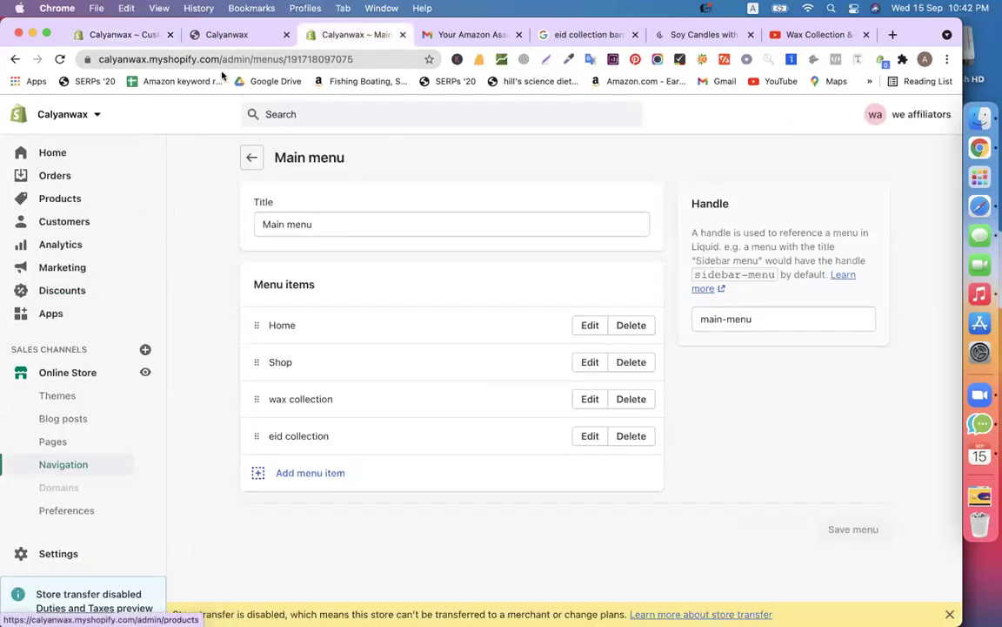
click(125, 34)
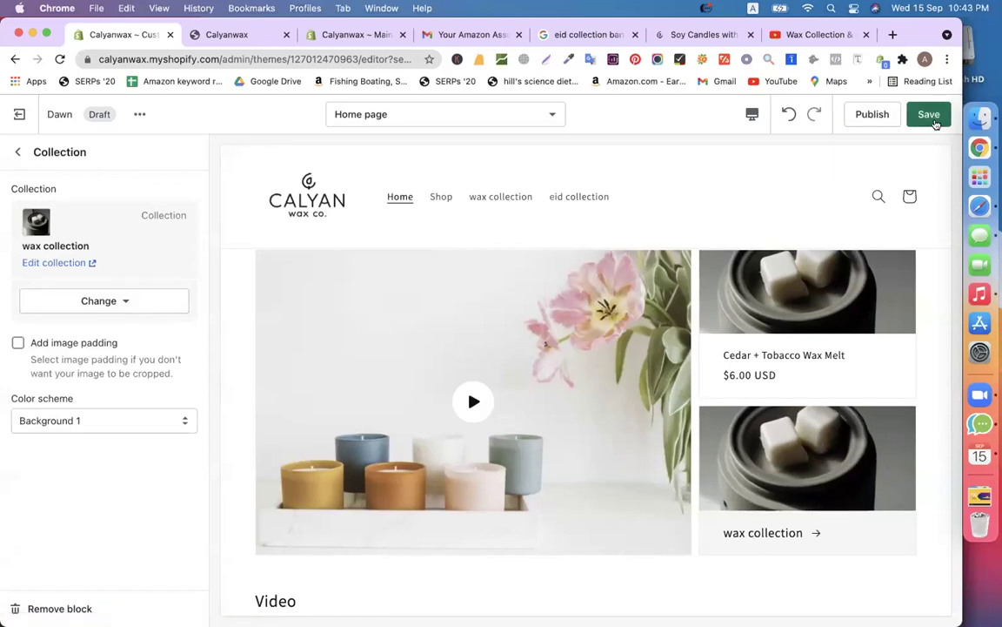
Step: Save the home page changes in the theme editor
click(935, 119)
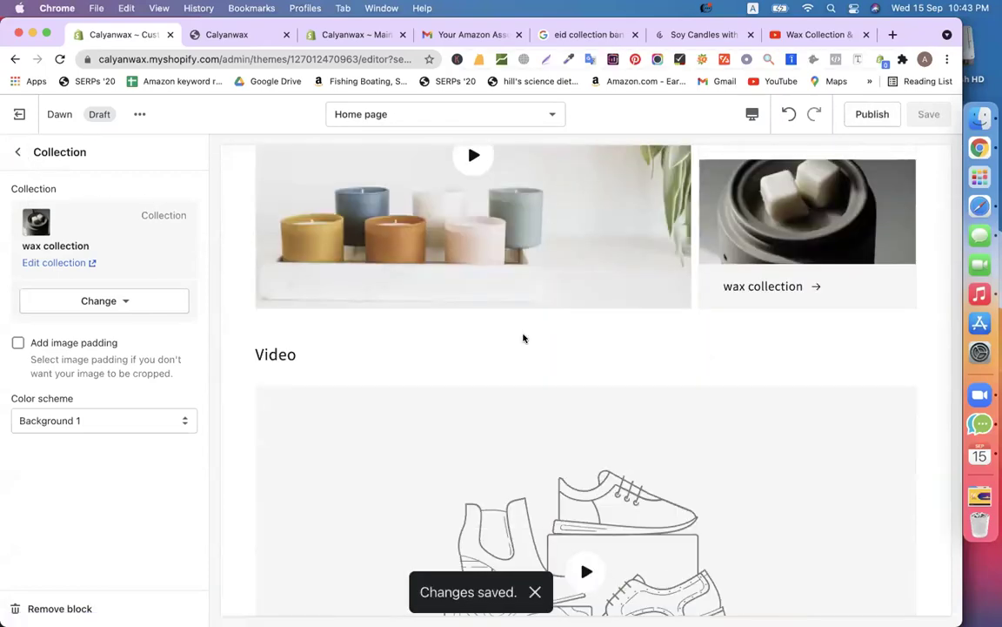
scroll(523, 338, down, 3)
scroll(616, 327, up, 15)
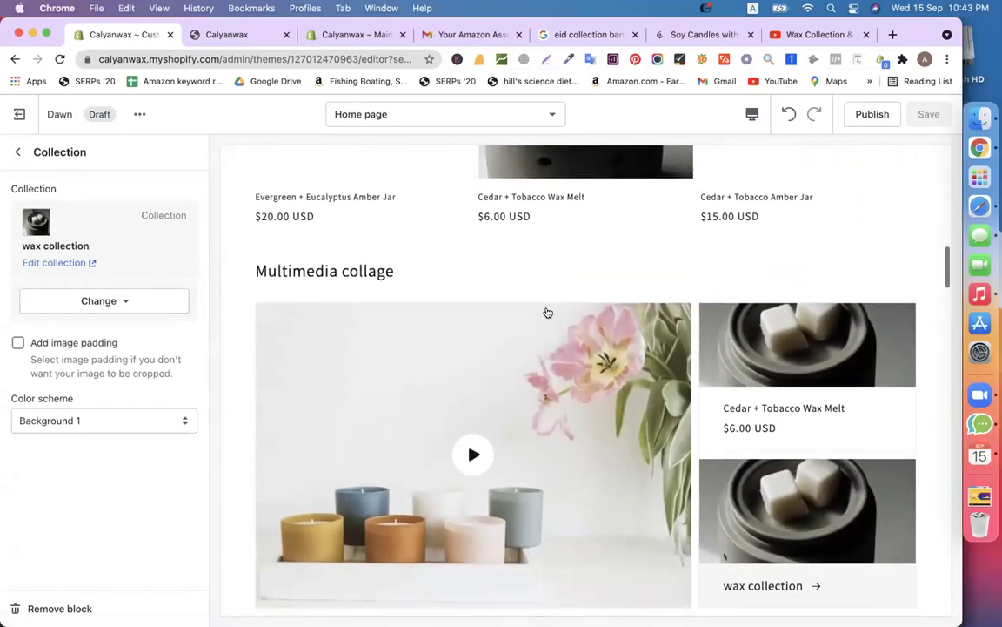
scroll(548, 312, down, 6)
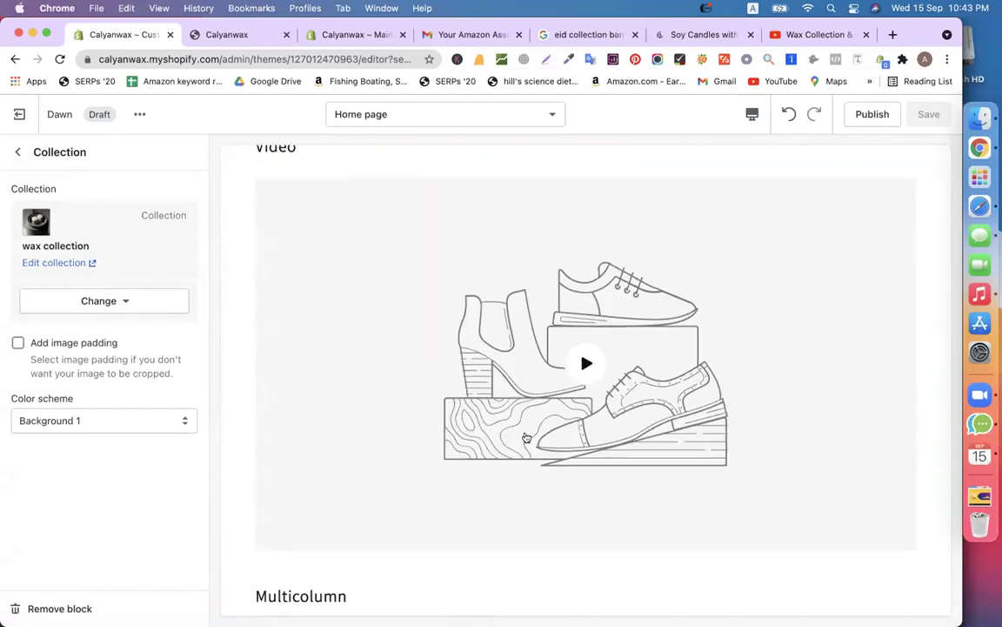
Step: Return to the section list and open the standalone Video section's settings
click(28, 154)
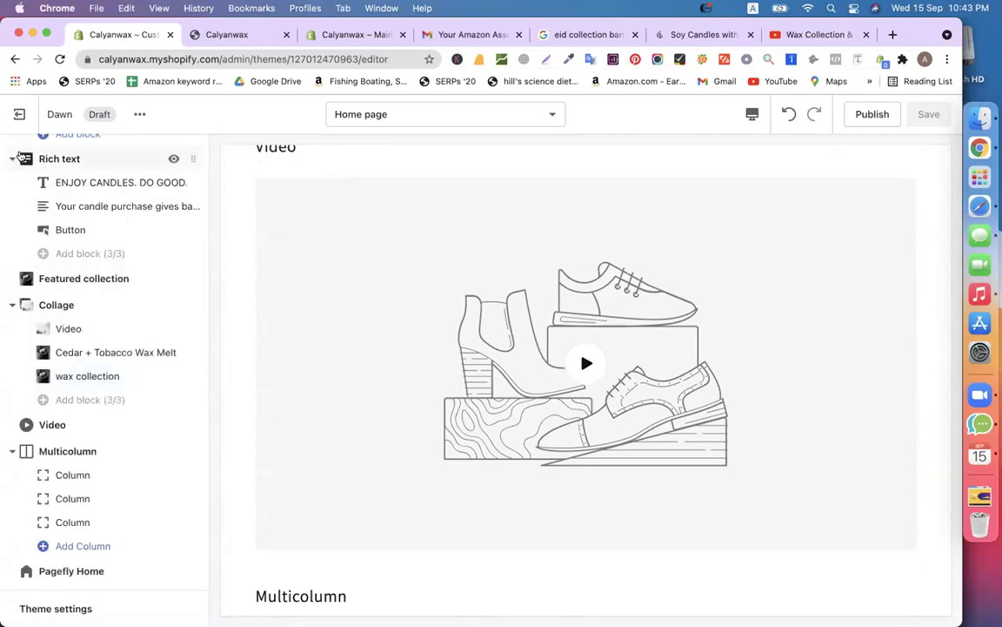
scroll(148, 365, down, 2)
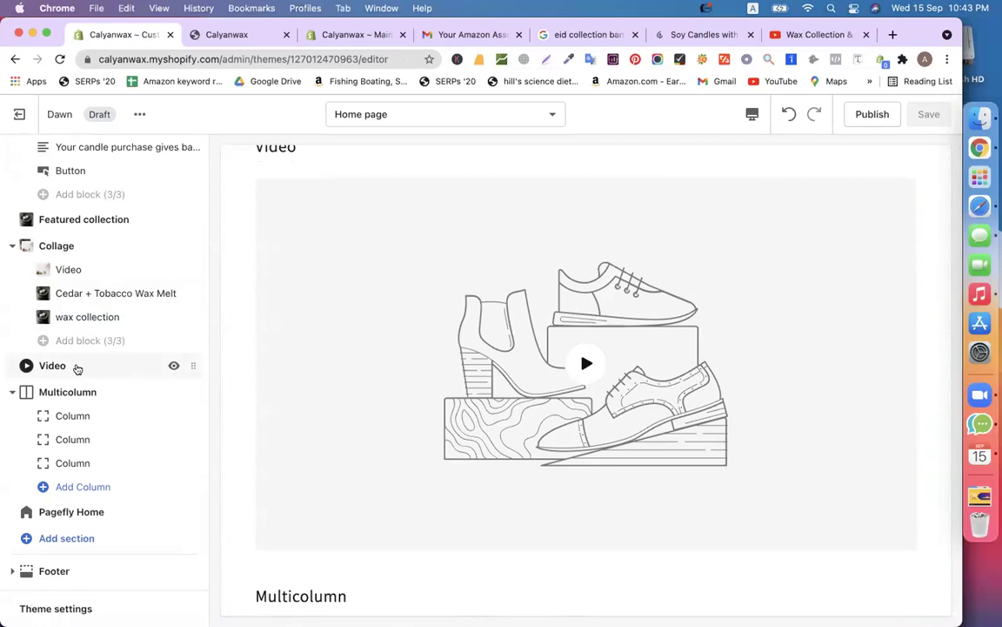
click(114, 367)
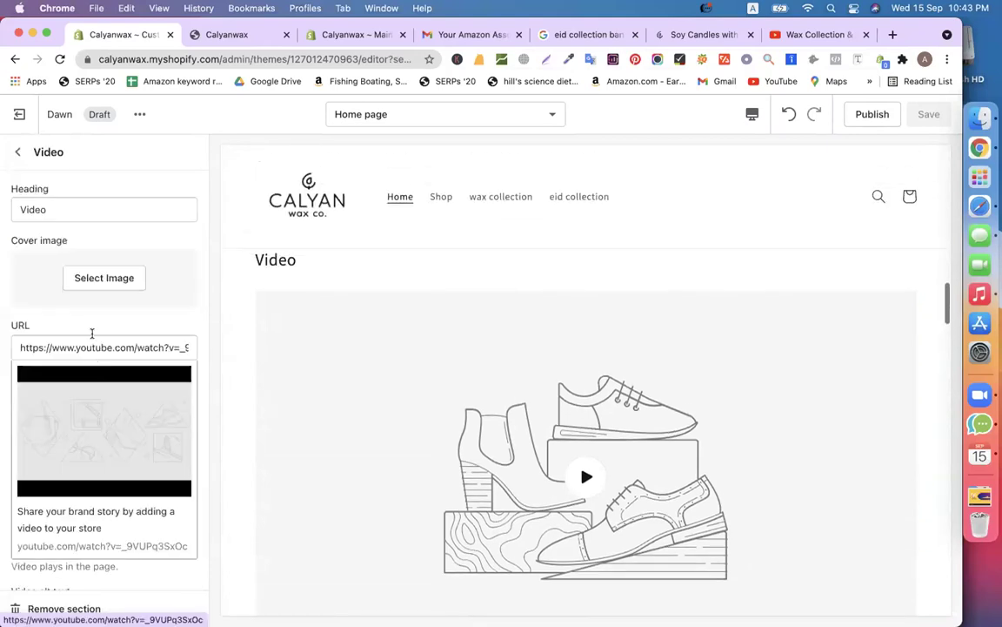
Step: Pick the candle jar photo as cover and copy the 'Wax Collection & Storage :)' YouTube link
click(92, 275)
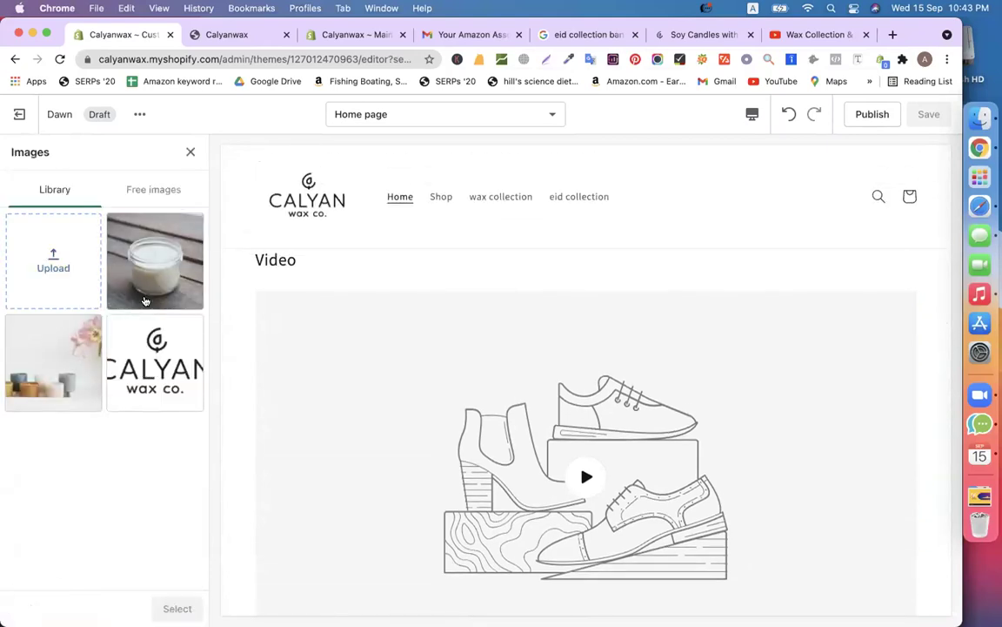
click(144, 292)
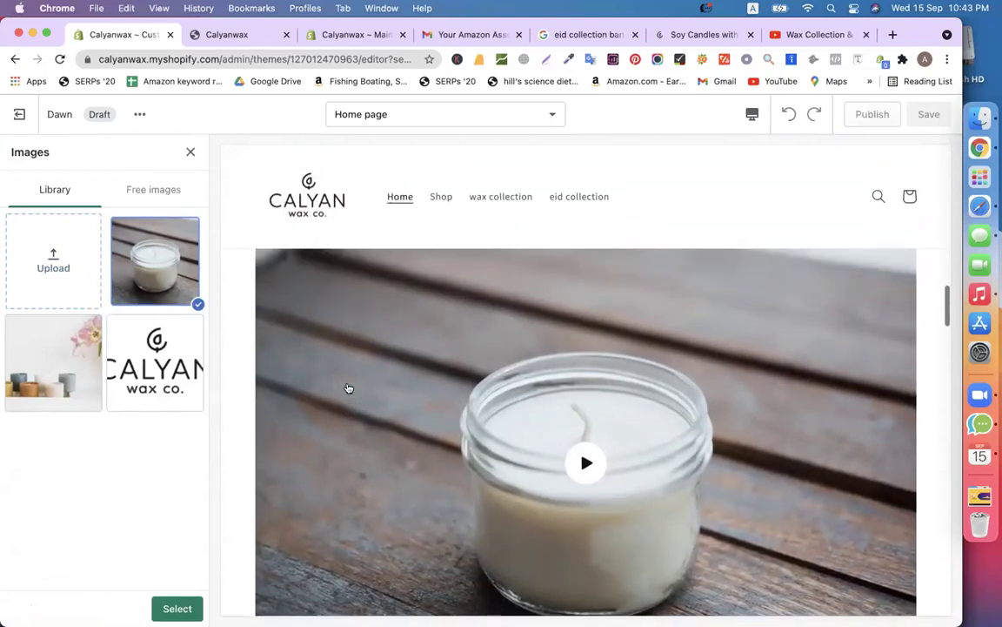
click(814, 35)
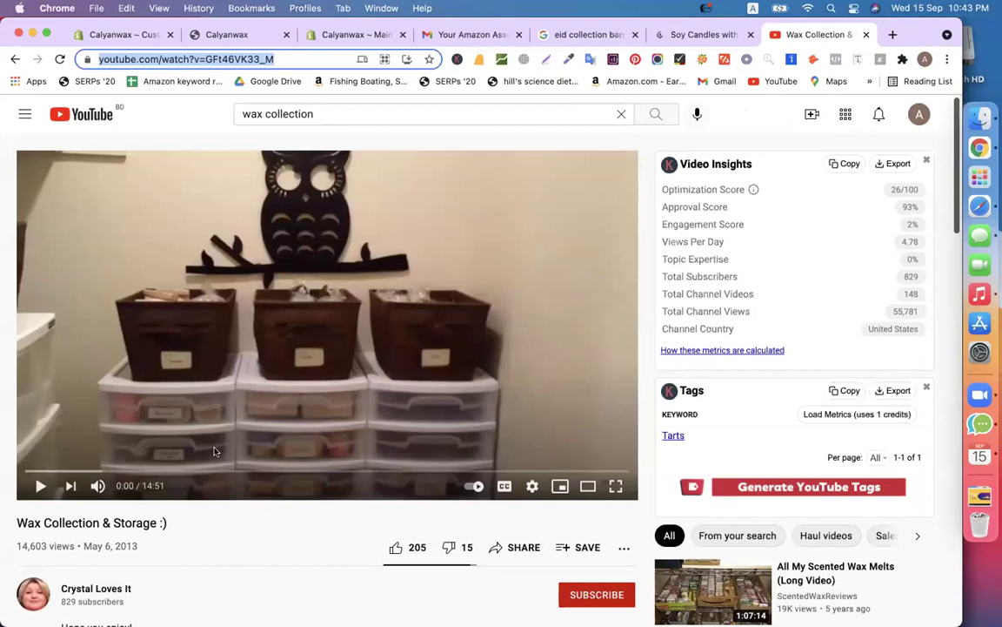
click(14, 59)
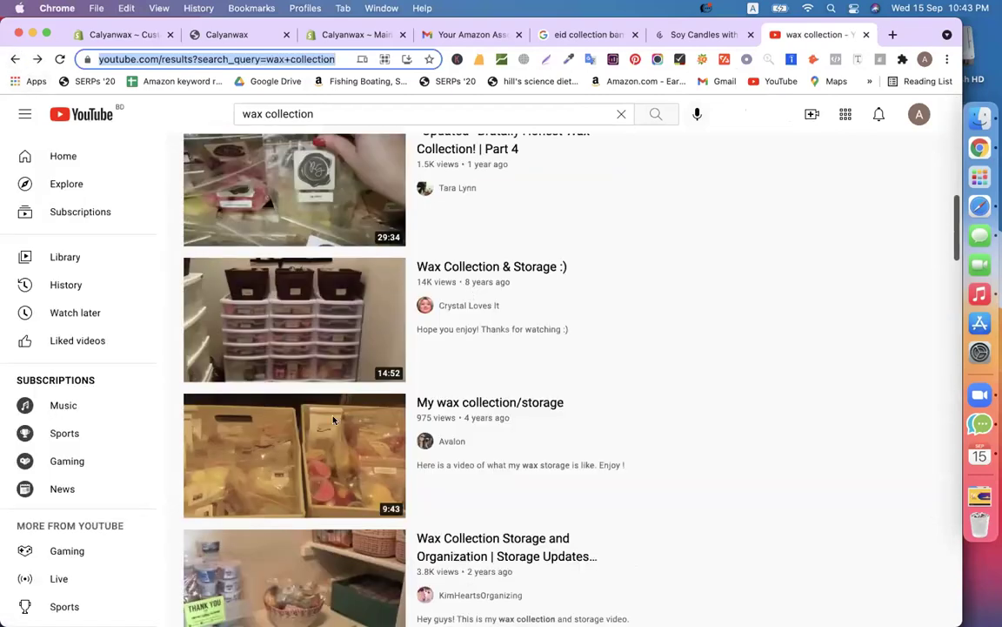
click(334, 419)
click(265, 59)
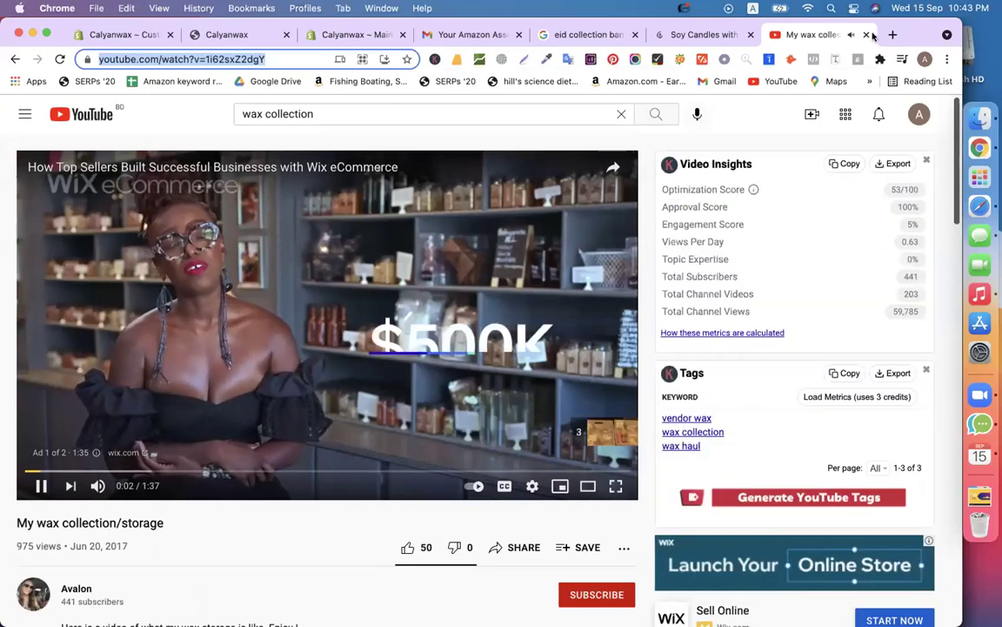
click(866, 35)
click(122, 35)
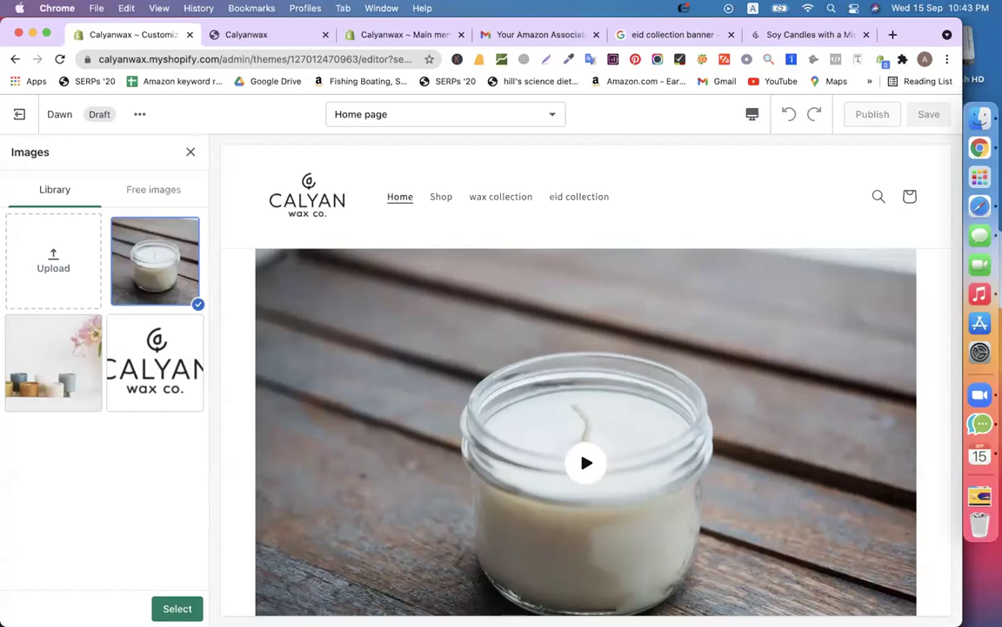
Step: Confirm the candle jar cover and paste the YouTube link into the video URL field
click(166, 608)
scroll(72, 353, down, 3)
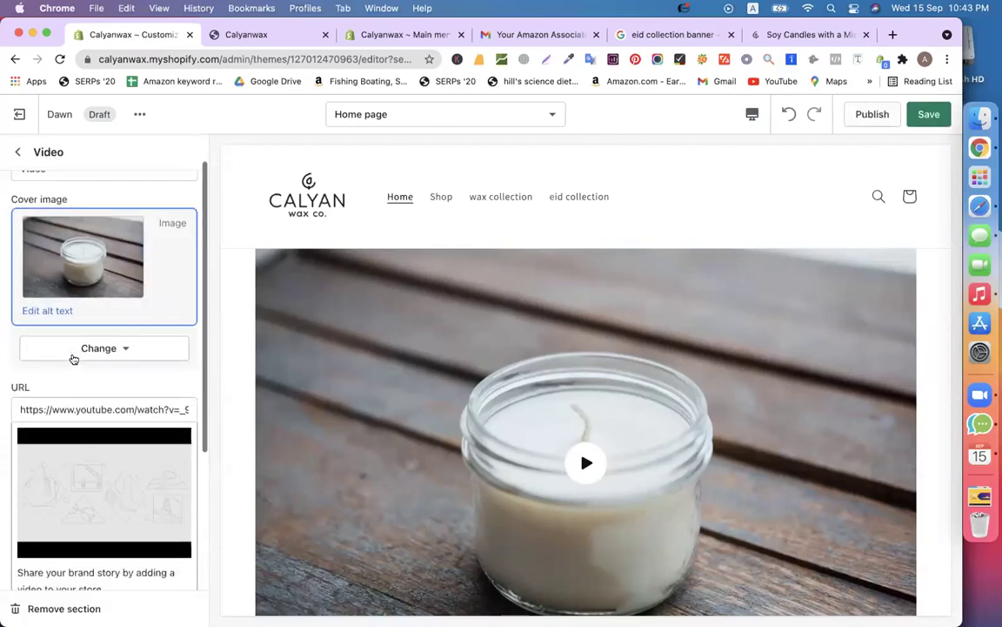
triple_click(93, 350)
text(https://www.youtube.com/watch?v=GFt46VK33_M)
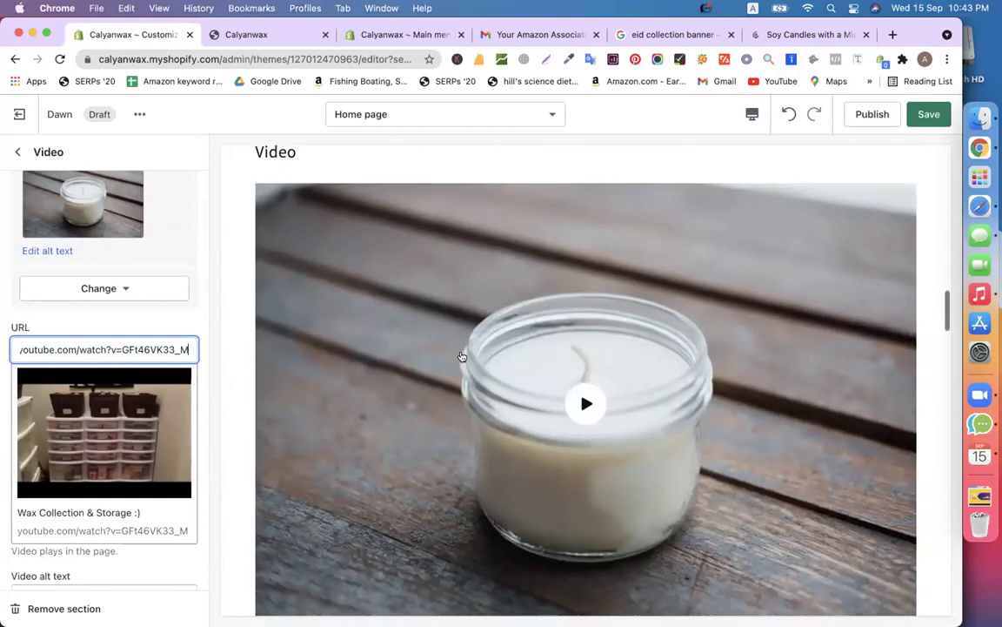
click(14, 154)
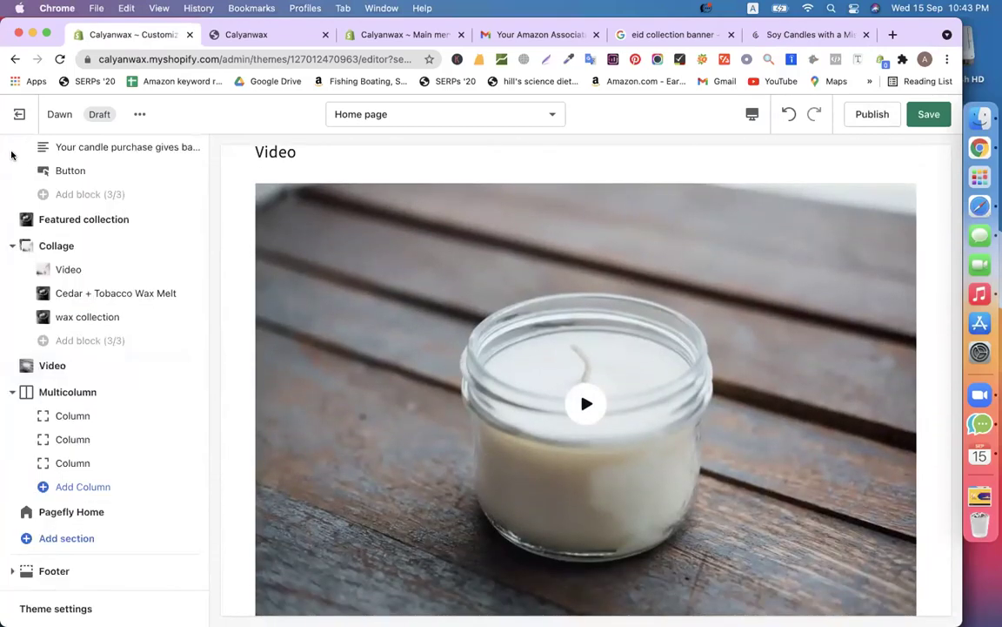
Step: Recheck the Video section, then inspect the Multicolumn heading and first column texts in the preview
click(122, 364)
scroll(122, 392, down, 5)
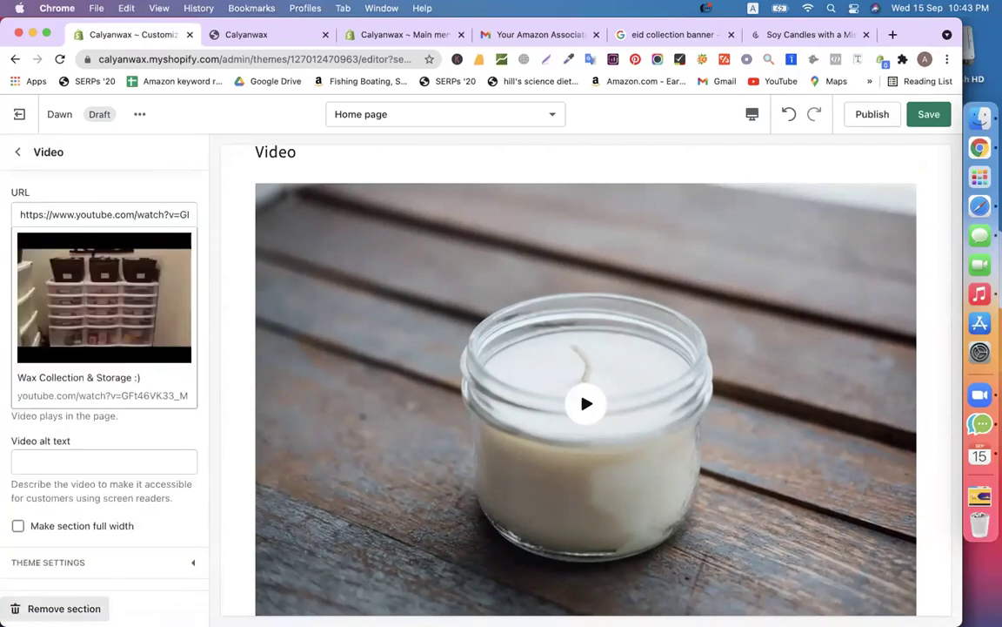
scroll(62, 494, up, 5)
click(14, 153)
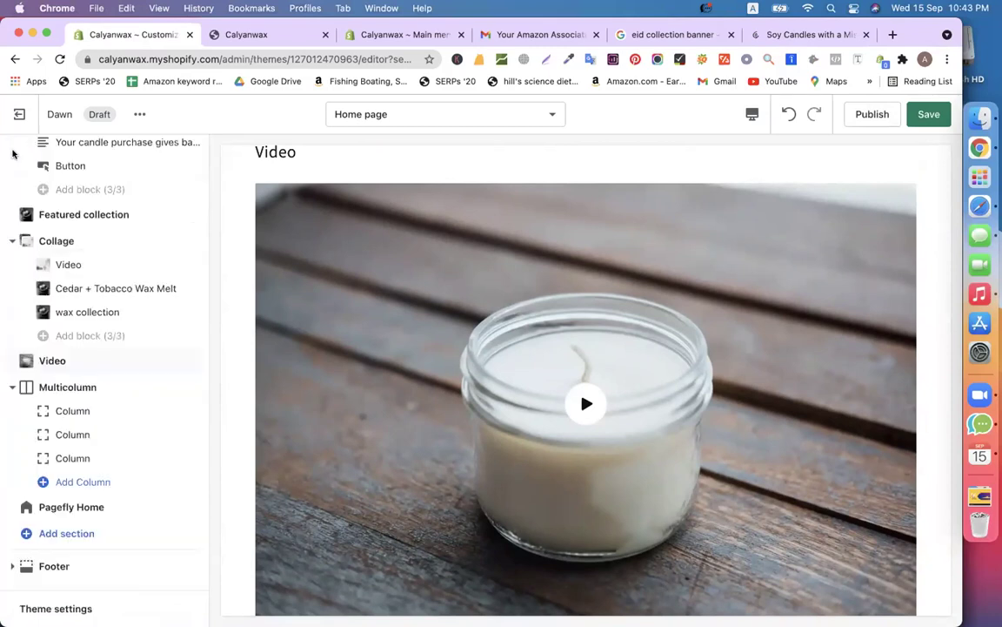
scroll(427, 410, down, 4)
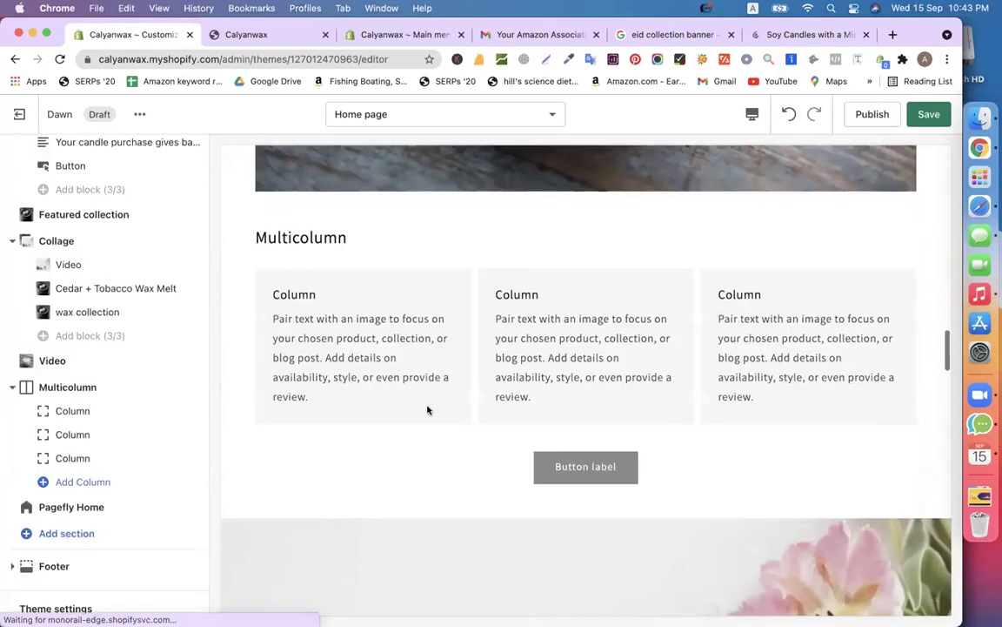
double_click(276, 239)
double_click(303, 294)
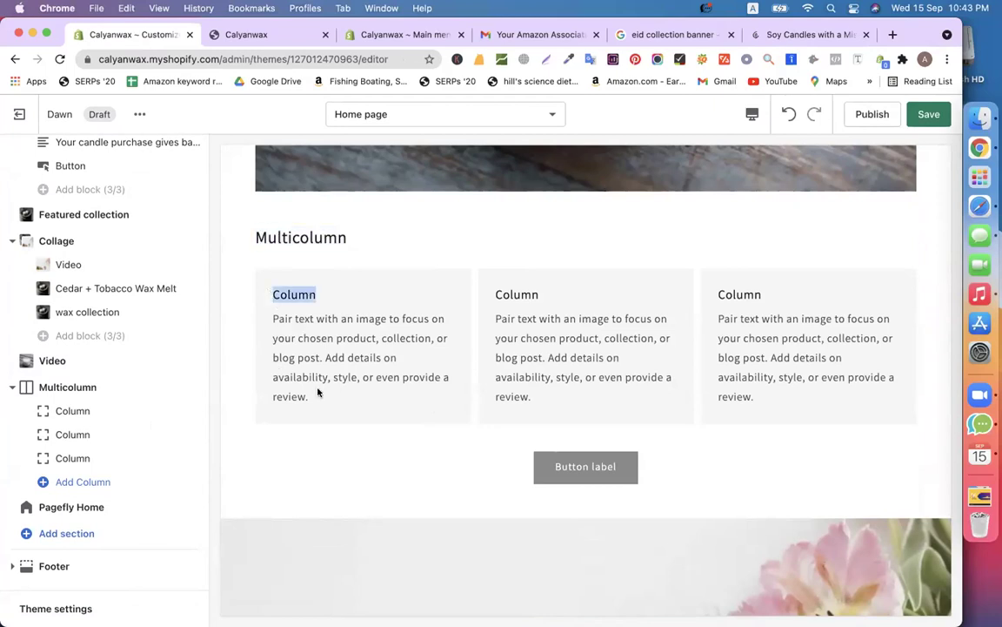
drag(318, 393, 275, 340)
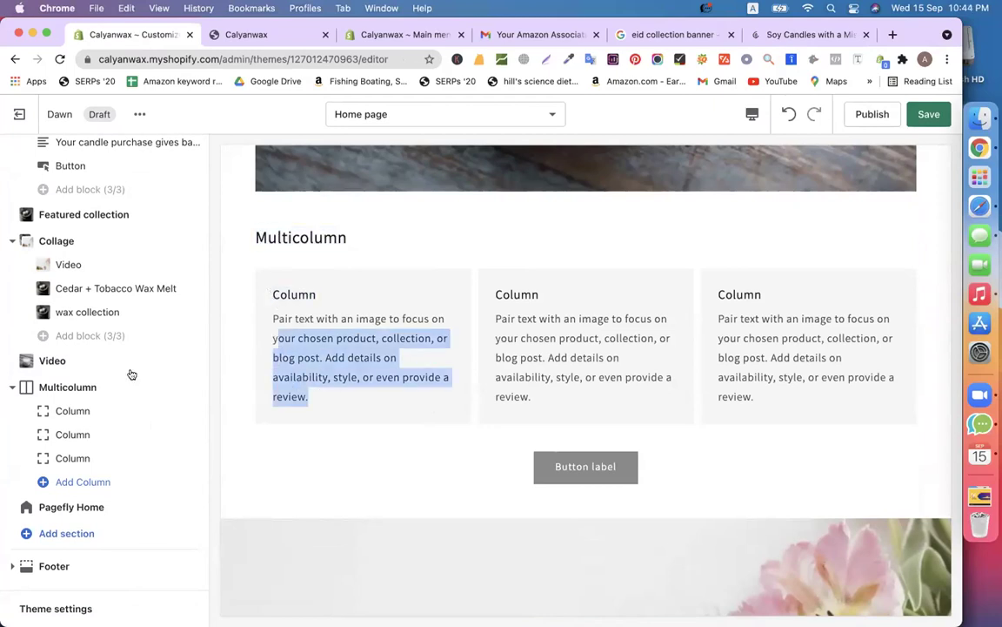
Step: Replace the Multicolumn section heading with 'Features of our wax products'
click(55, 392)
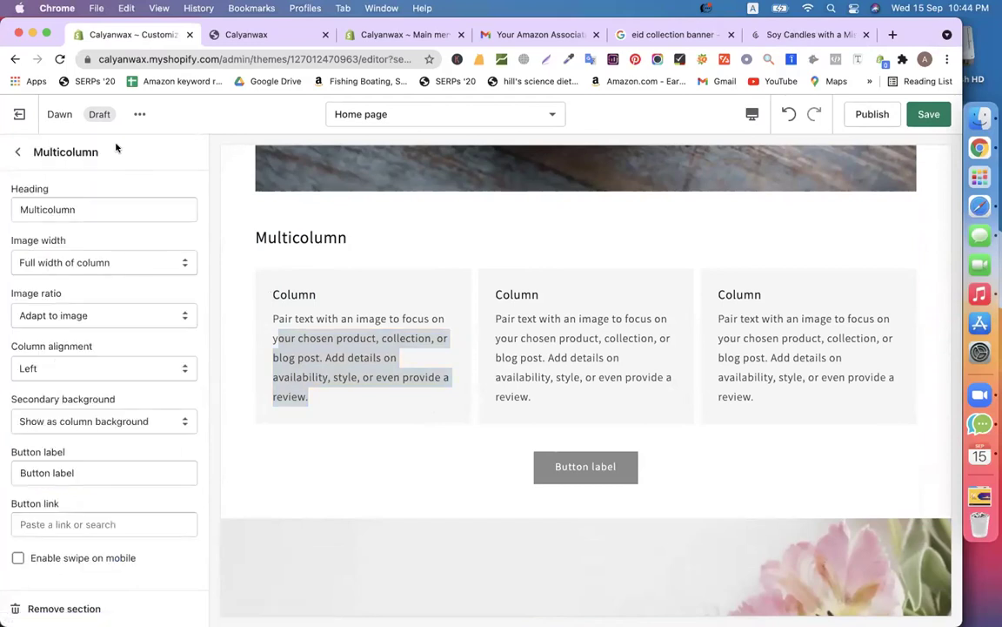
double_click(76, 201)
text(F)
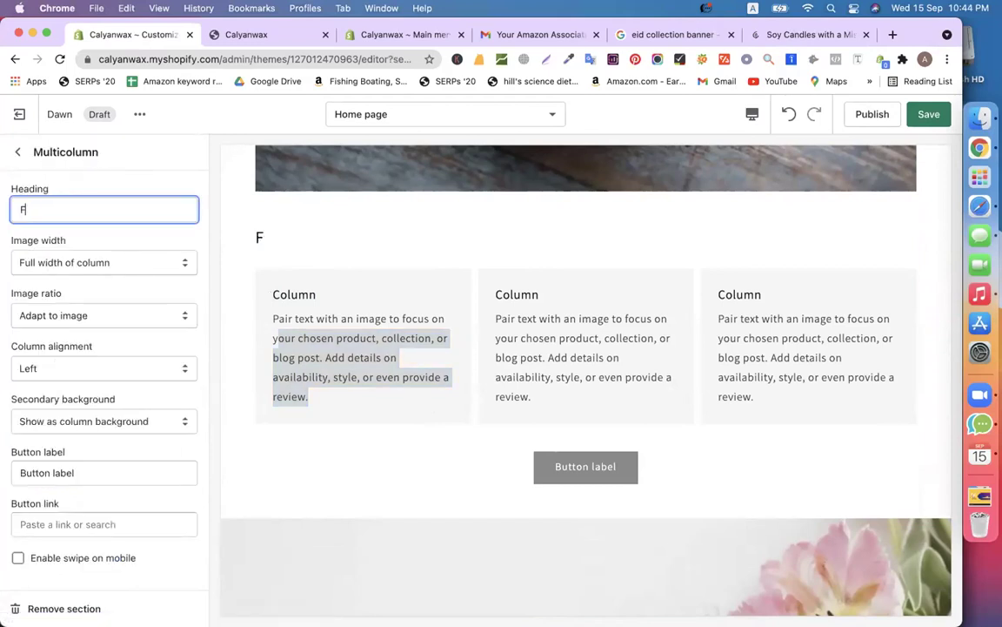
text(eatures )
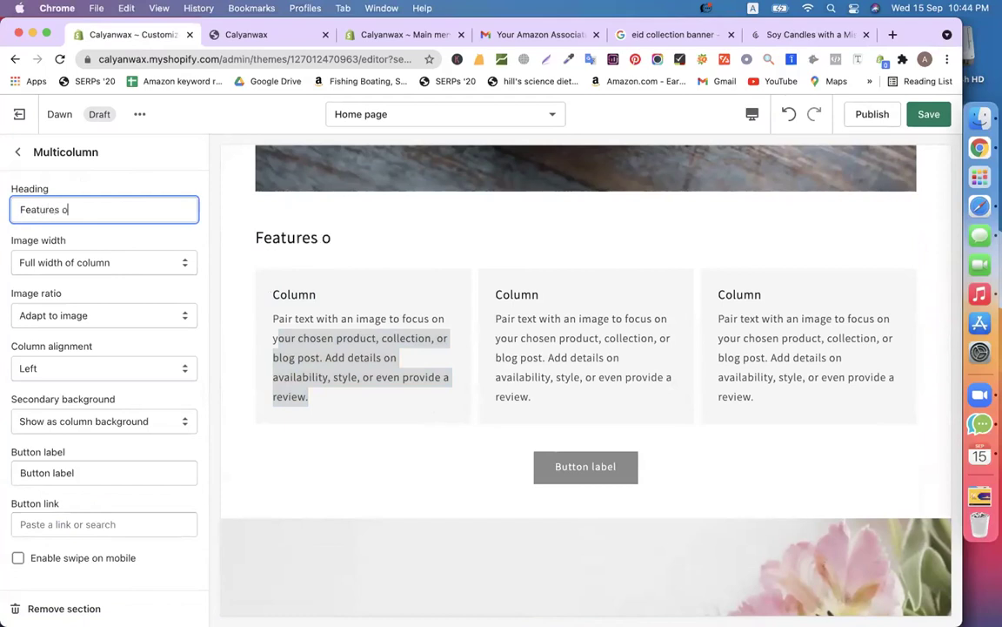
text(of our wax products)
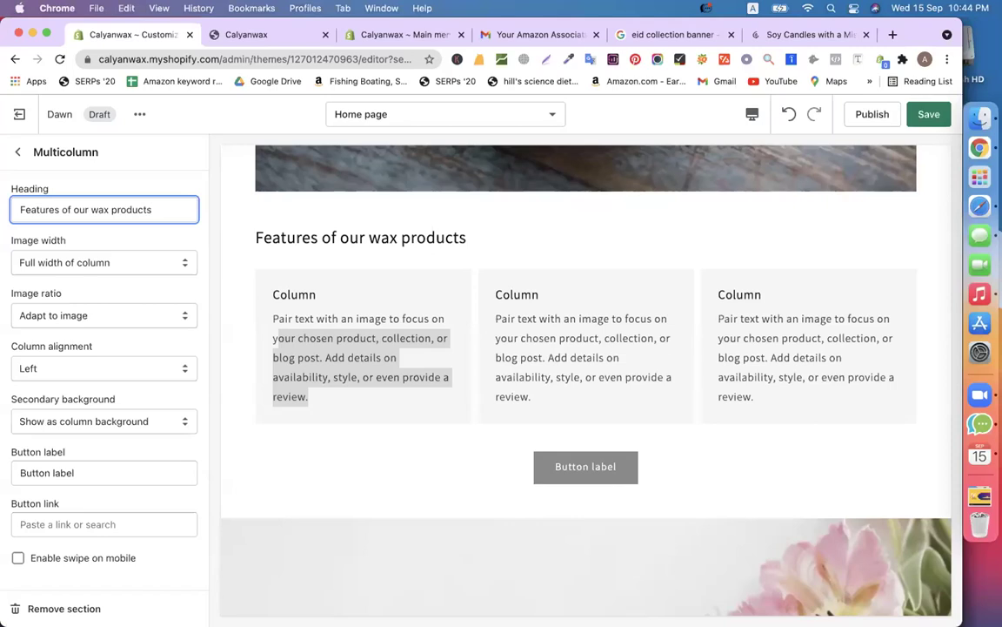
click(18, 151)
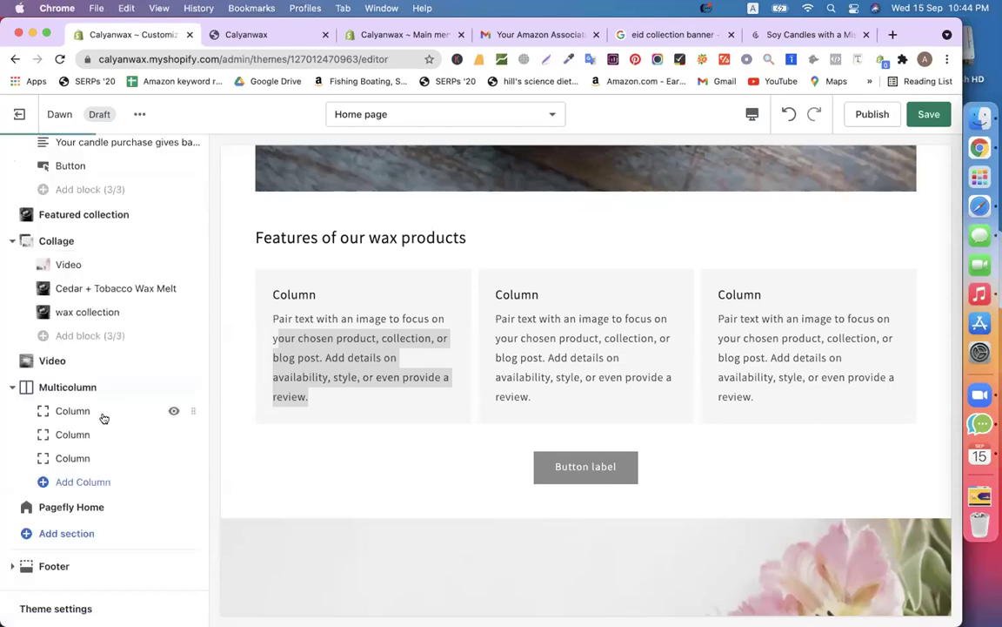
Step: Open the first column block's settings and select its placeholder description
drag(310, 397, 268, 296)
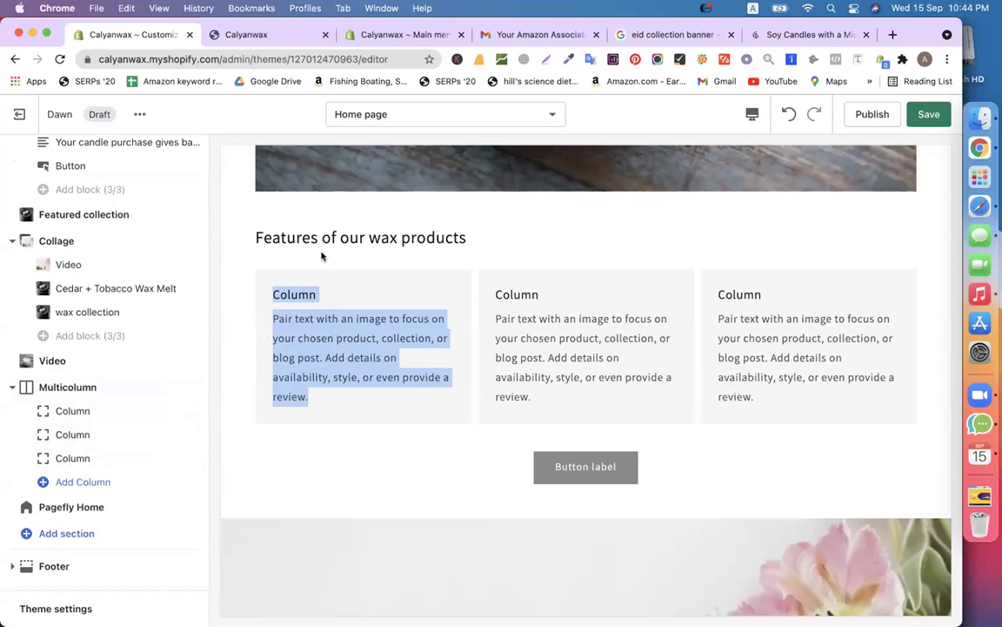
click(73, 410)
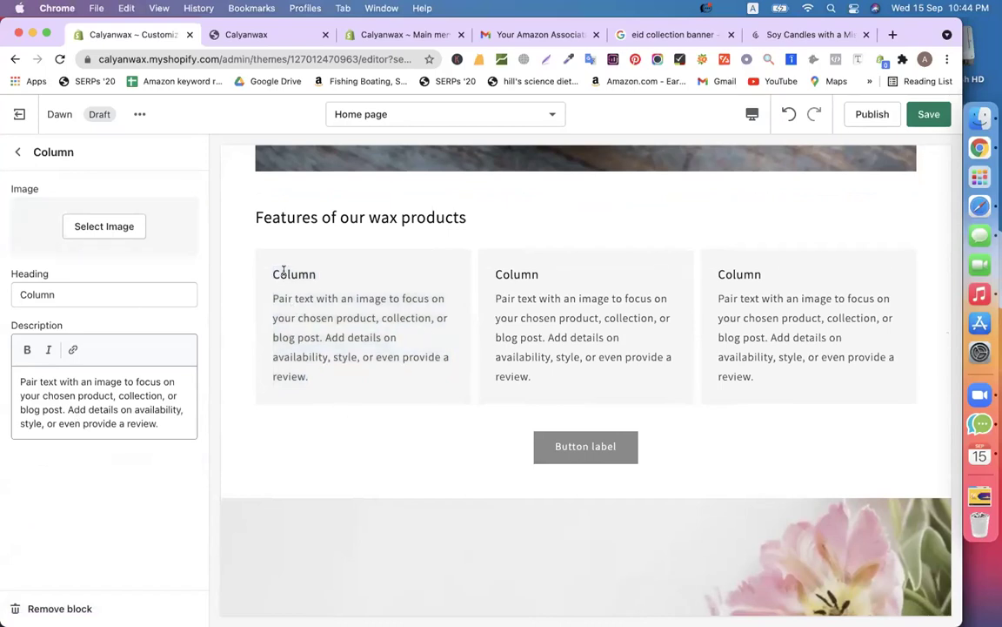
triple_click(93, 390)
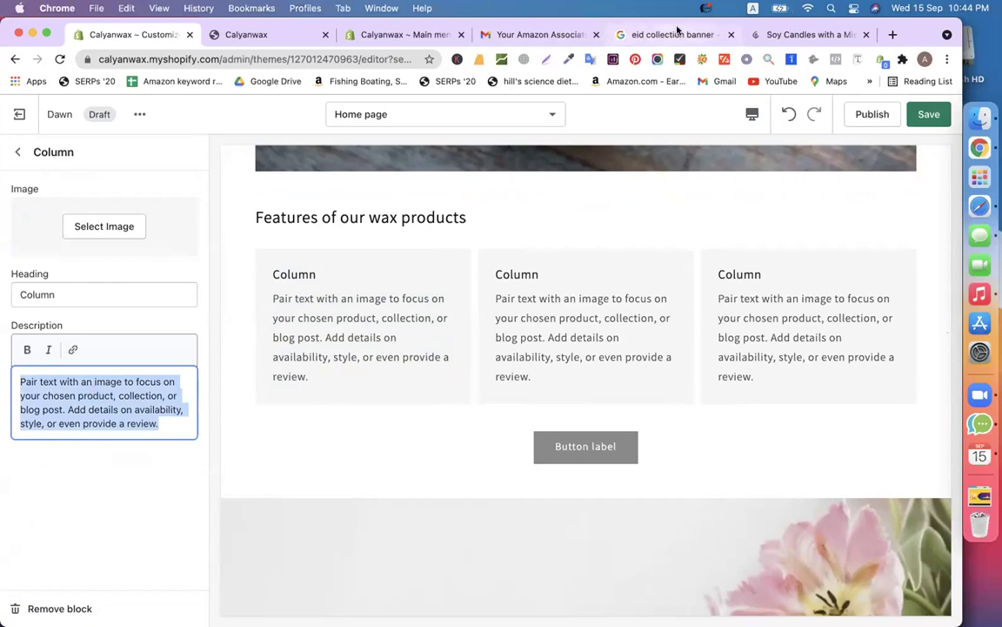
Step: Copy the Clear Glass candle image address from the Soy Candles store, then bring up the column's image picker
click(795, 35)
scroll(623, 331, up, 3)
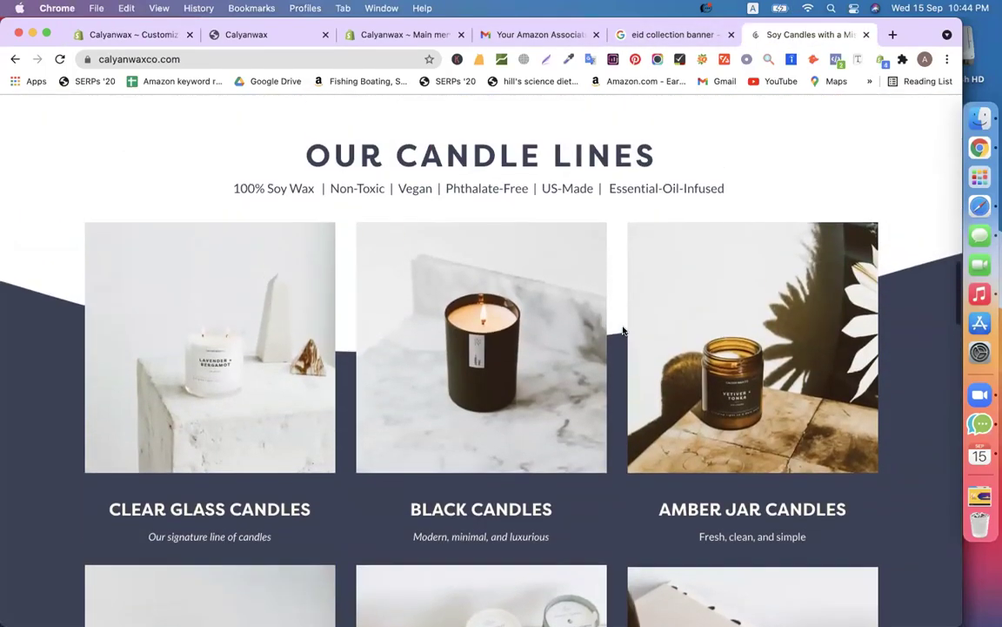
scroll(212, 381, down, 2)
drag(193, 442, 312, 442)
drag(270, 470, 162, 470)
click(54, 474)
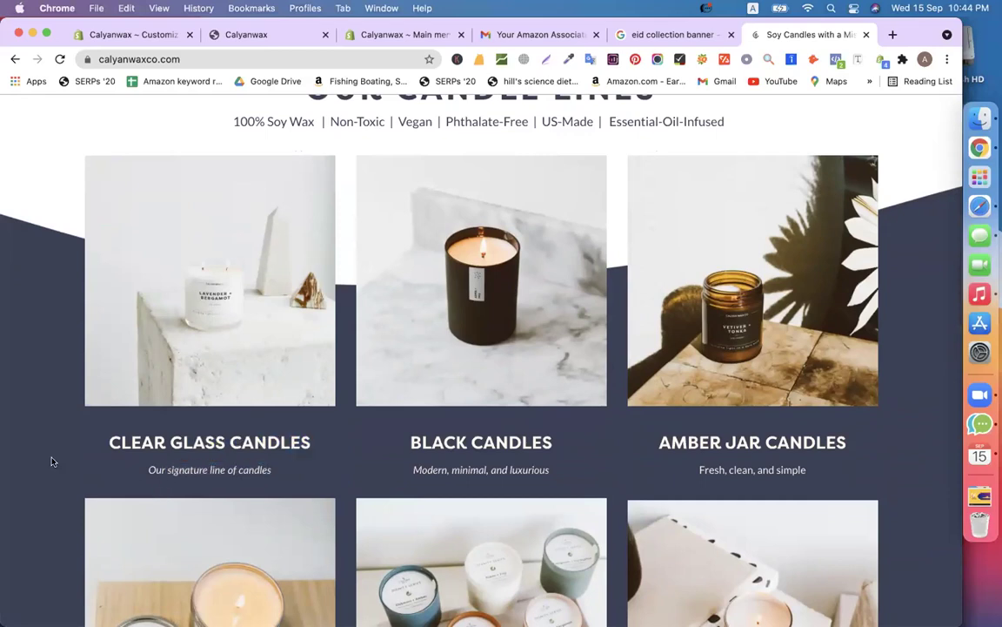
right_click(197, 344)
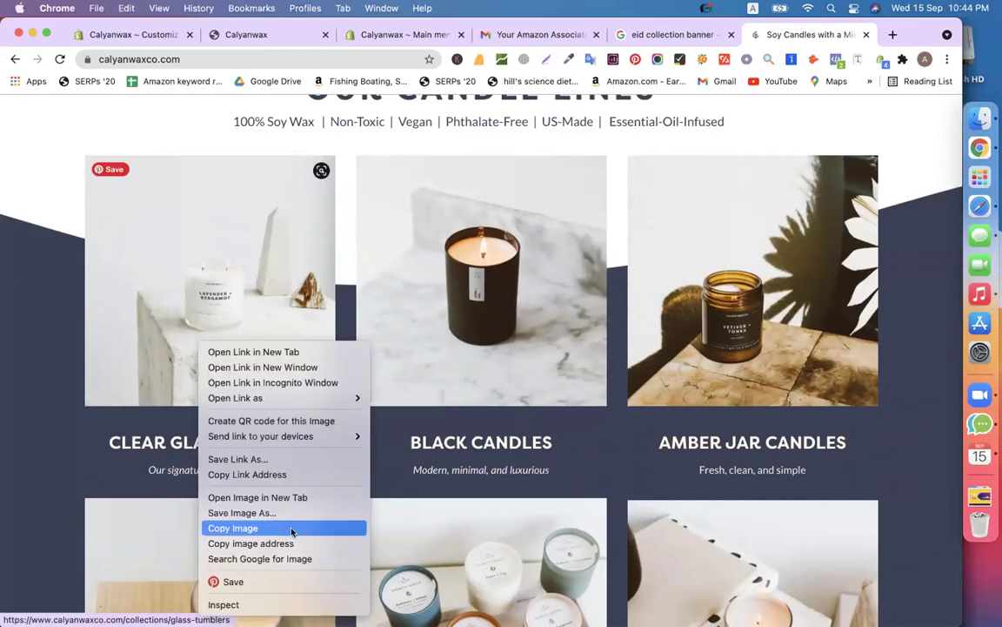
click(261, 543)
click(133, 33)
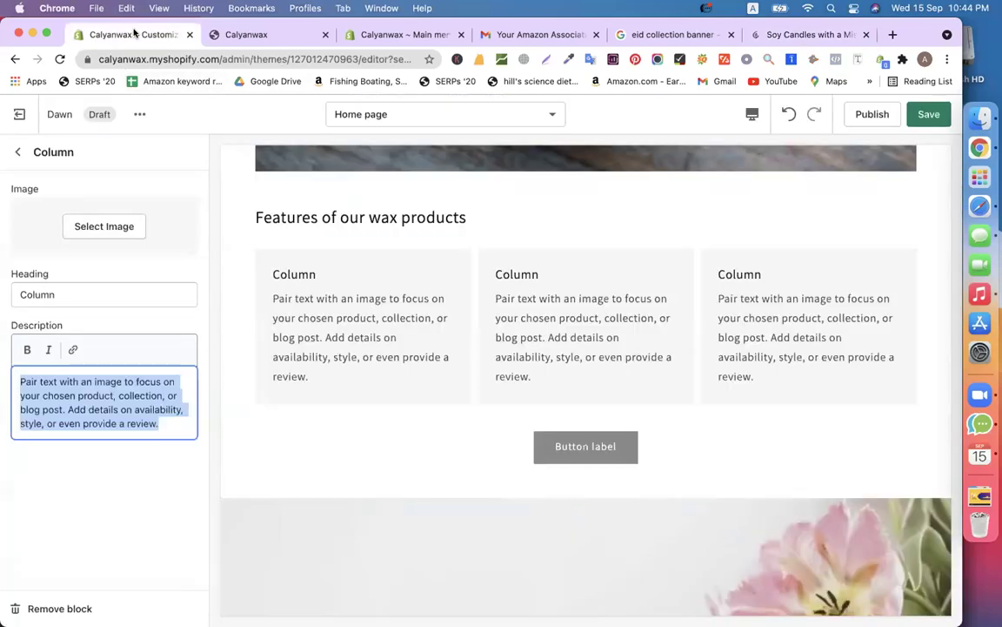
click(100, 231)
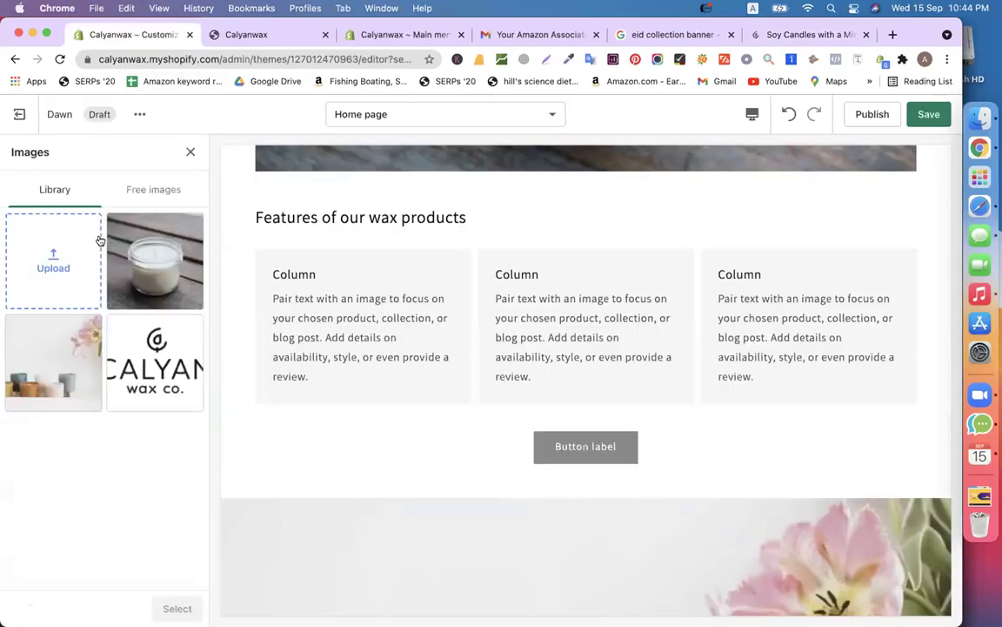
Step: Browse the image library and preview Desktop screenshots, then cancel the first upload attempt
click(141, 192)
click(75, 196)
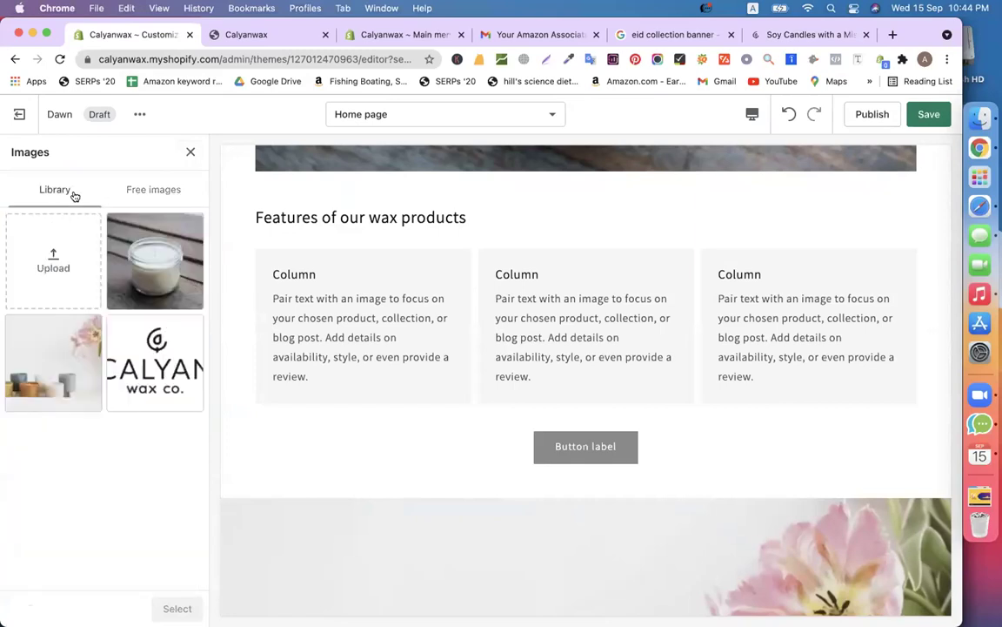
click(70, 284)
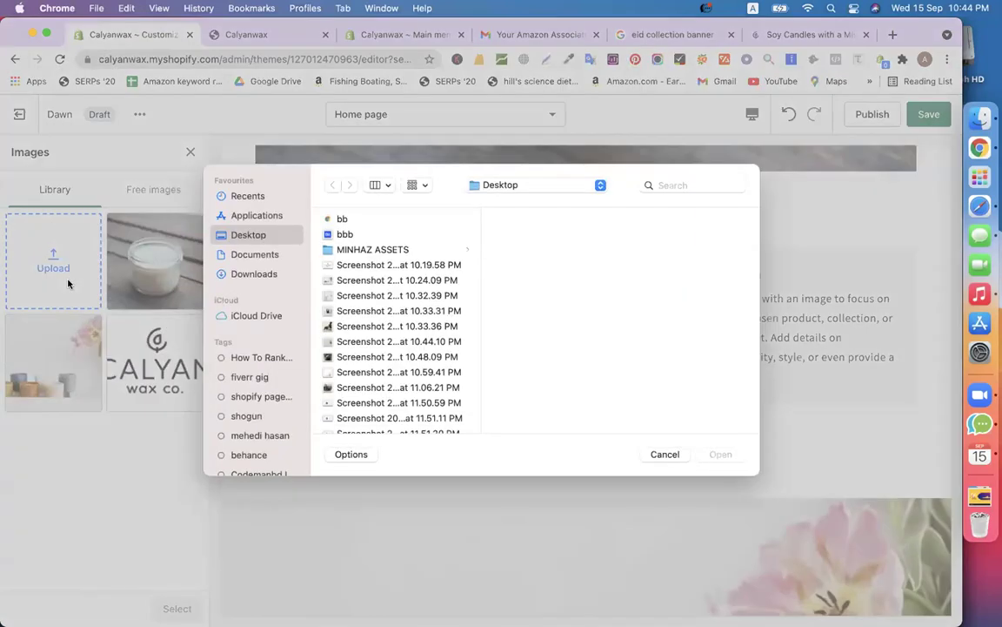
click(347, 287)
key(Down)
key(Down)
key(Down)
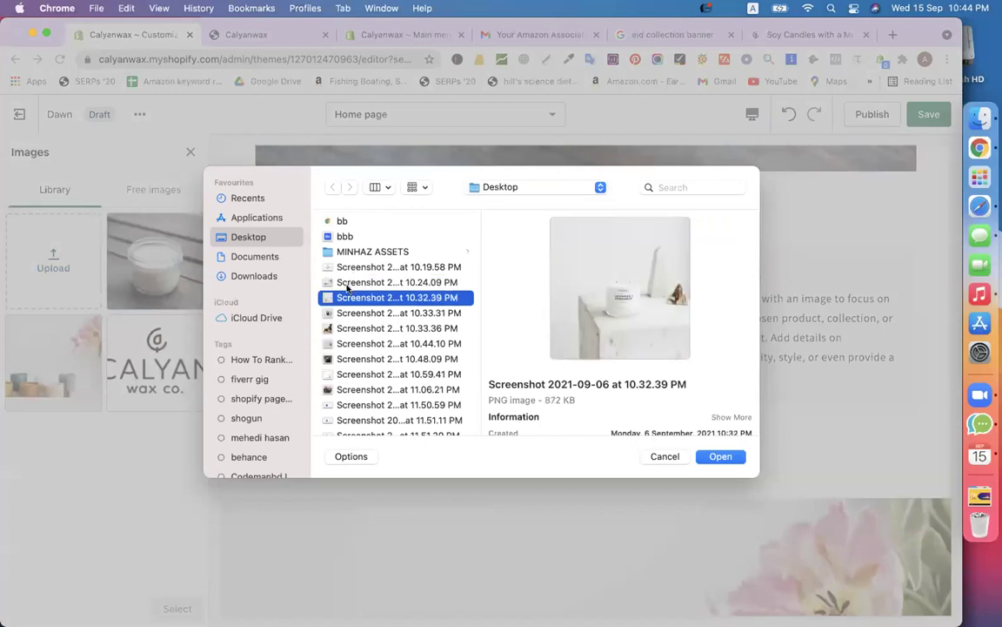
key(Down)
key(Down)
key(Down)
key(Down)
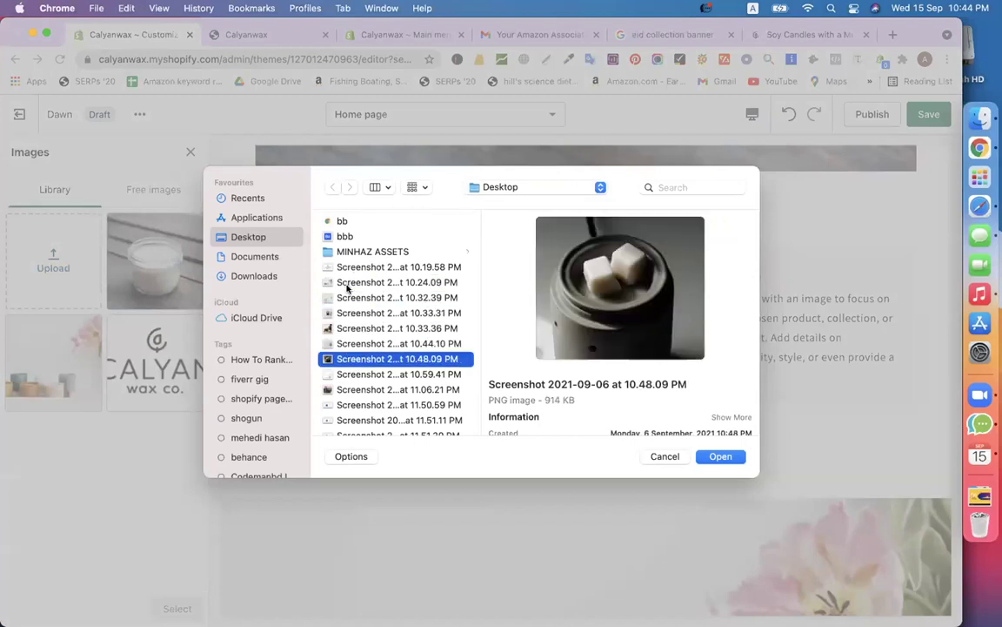
key(Up)
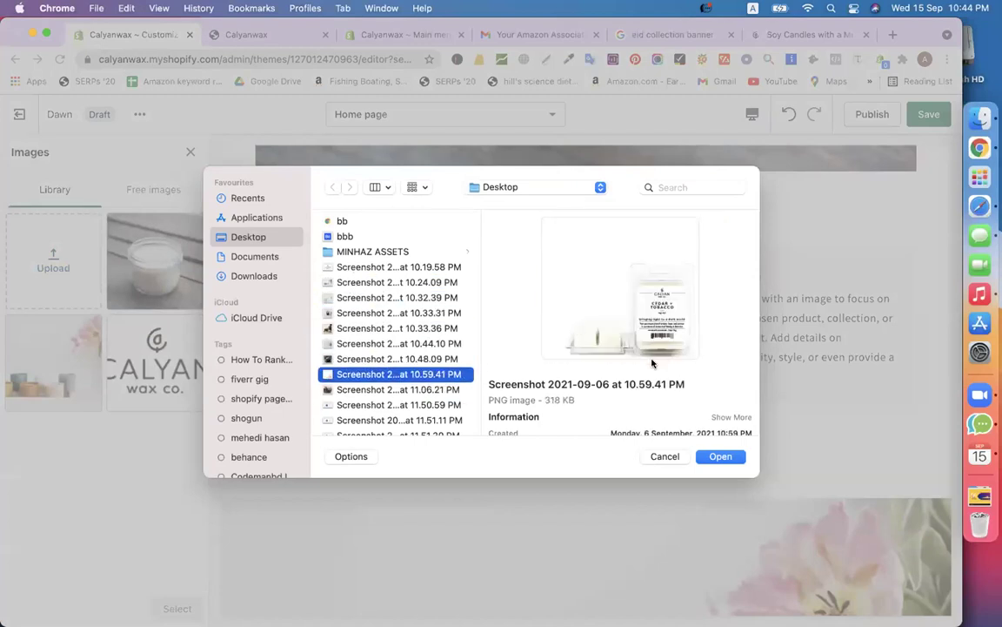
click(663, 458)
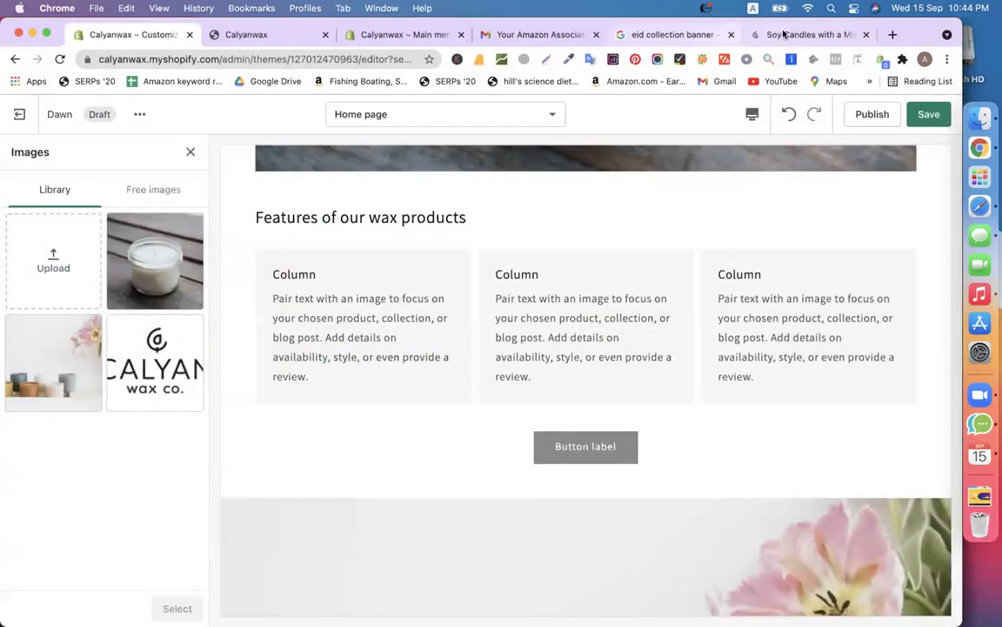
Step: Upload 'Screenshot 2021-09-06 at 10.32.39 PM' from the Desktop into the image library
key(super+9)
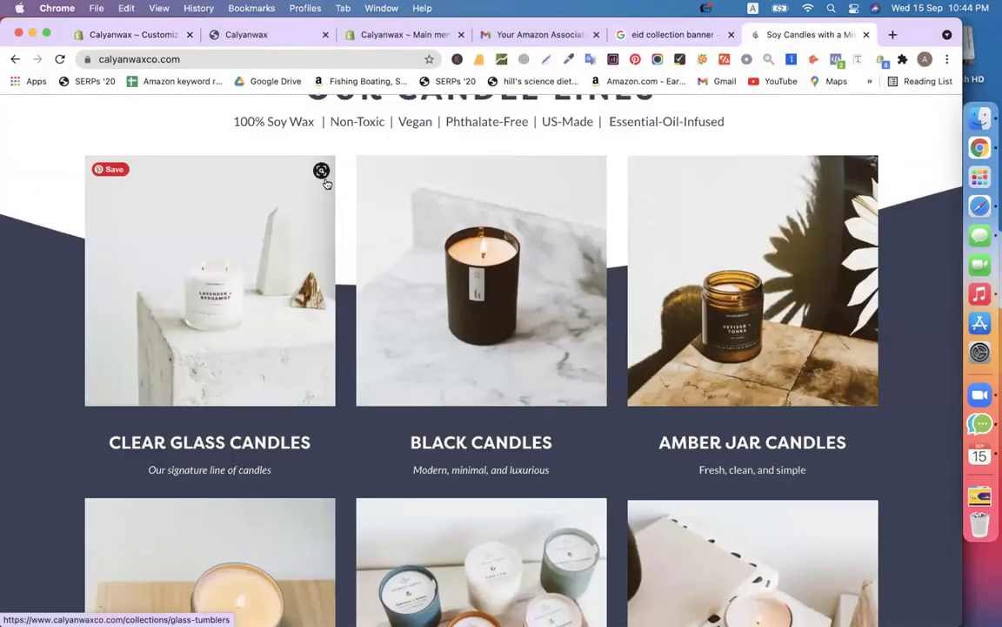
click(161, 34)
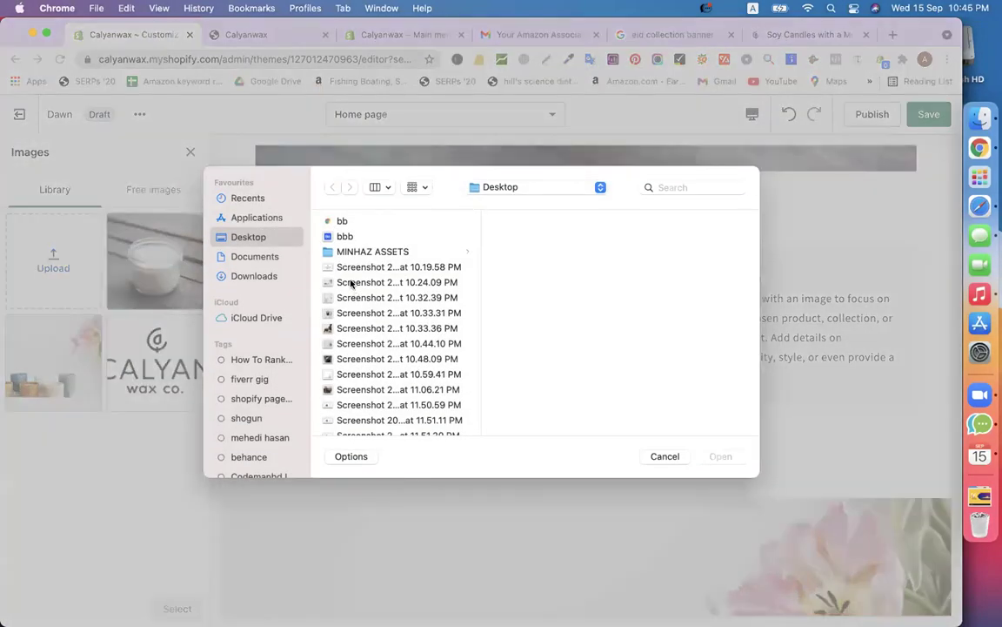
click(352, 297)
double_click(352, 283)
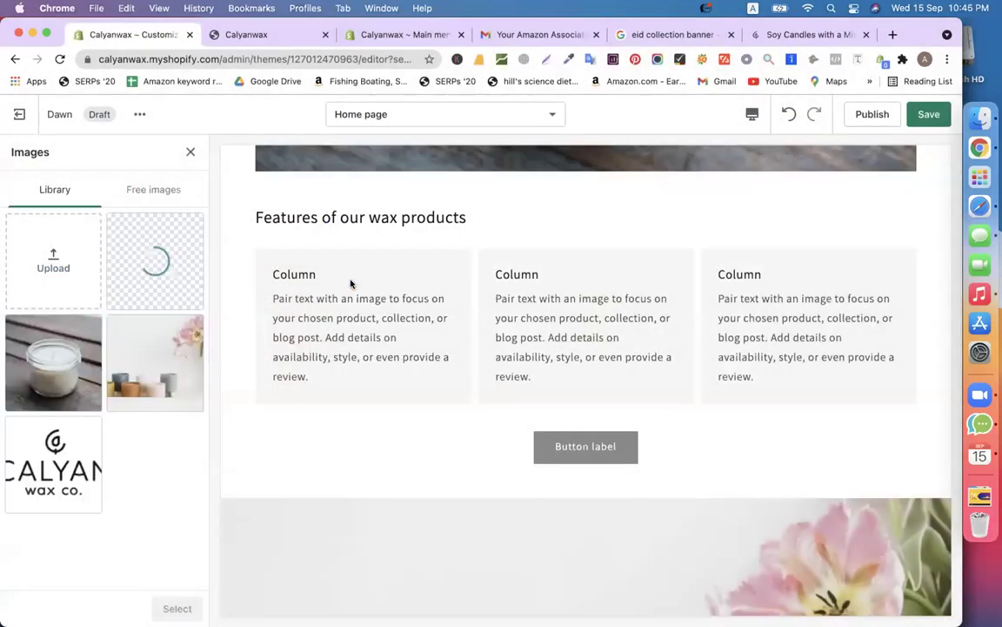
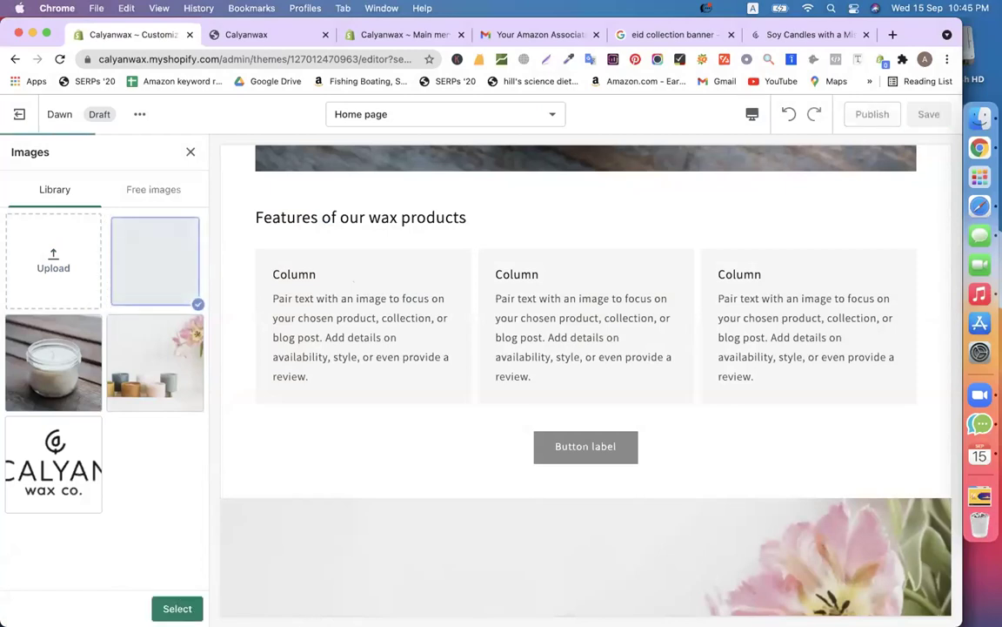
Step: Copy the CLEAR GLASS CANDLES heading from the reference site and confirm the first column's candle photo
scroll(348, 392, down, 2)
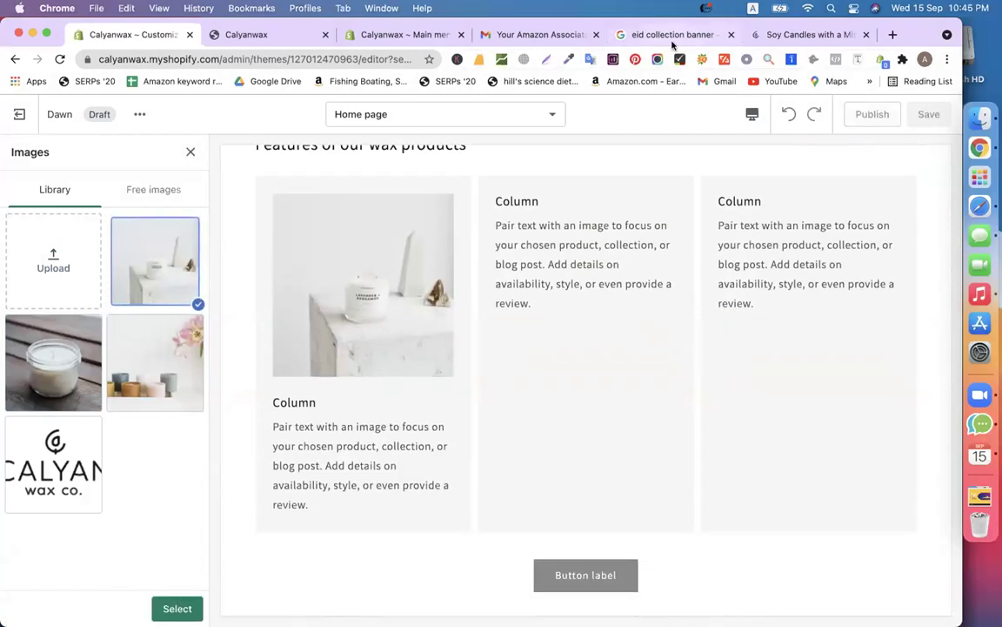
drag(779, 35, 282, 39)
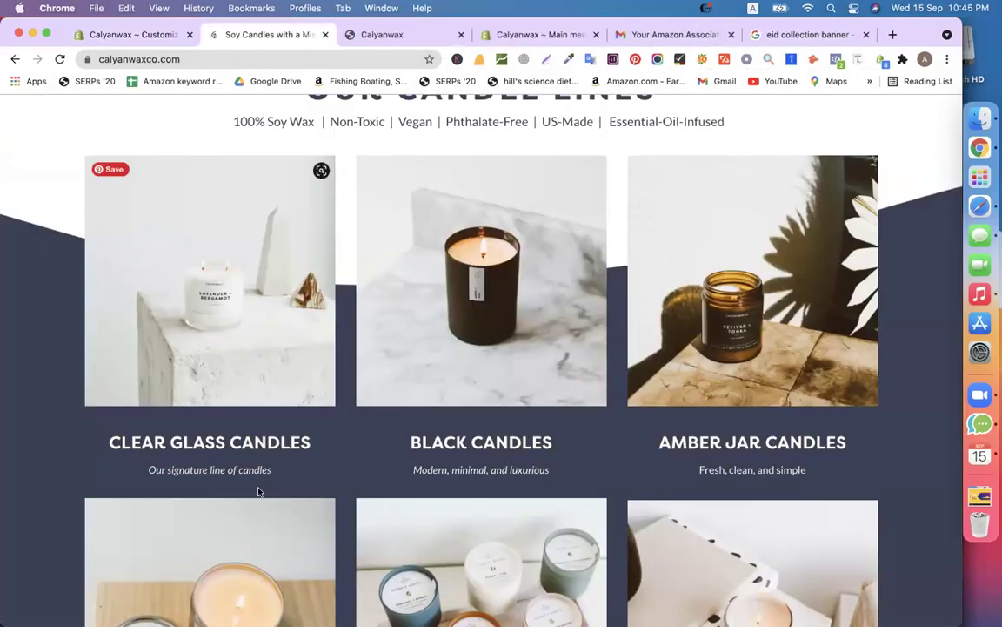
triple_click(138, 438)
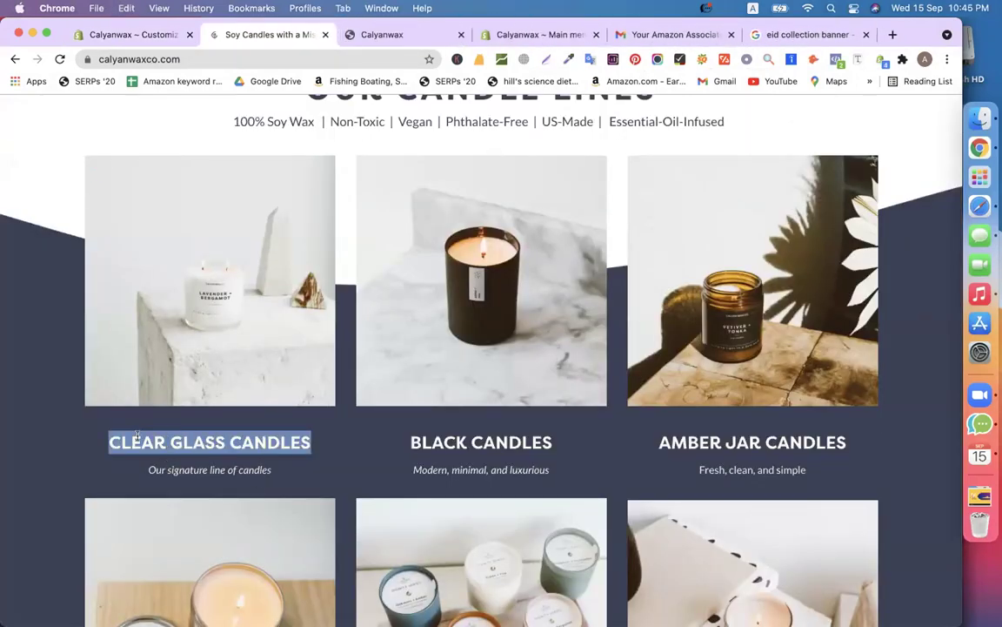
click(112, 38)
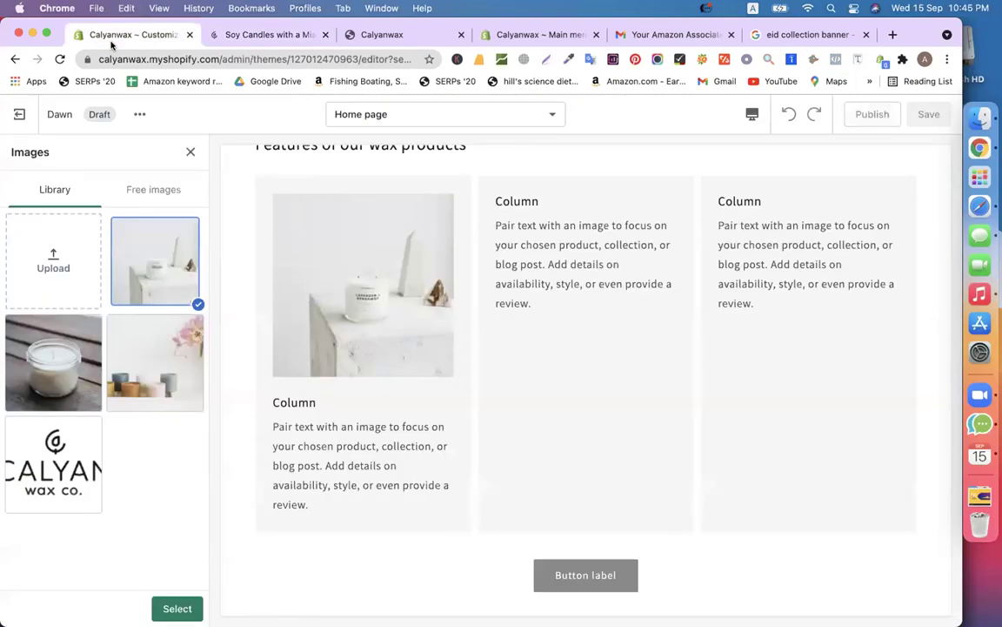
click(176, 609)
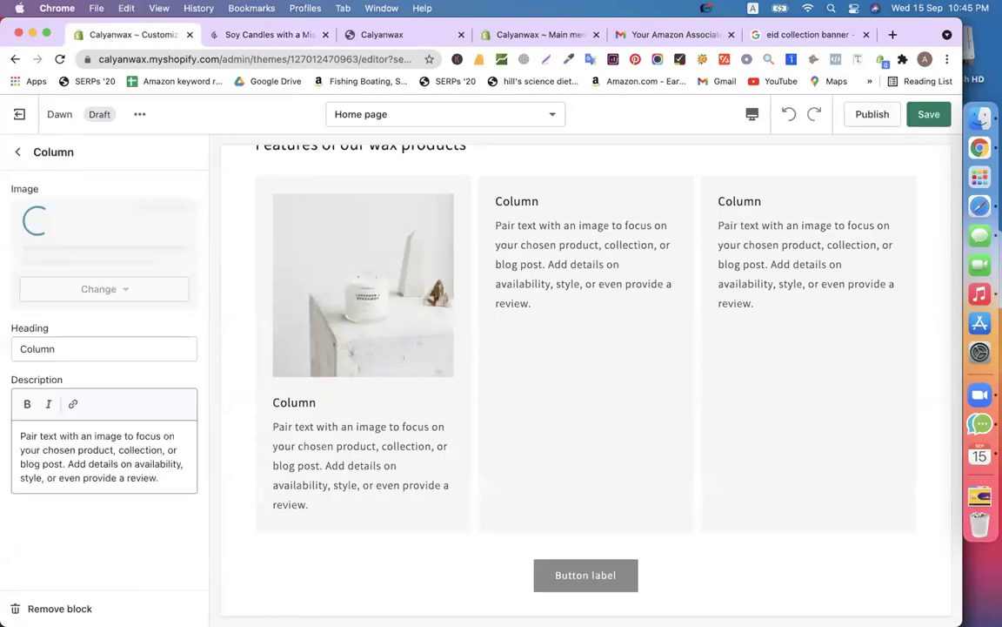
Step: Replace the first column's placeholder heading with CLEAR GLASS CANDLES
drag(316, 403, 188, 421)
click(79, 442)
double_click(78, 442)
text(CLEAR GLASS CANDLES)
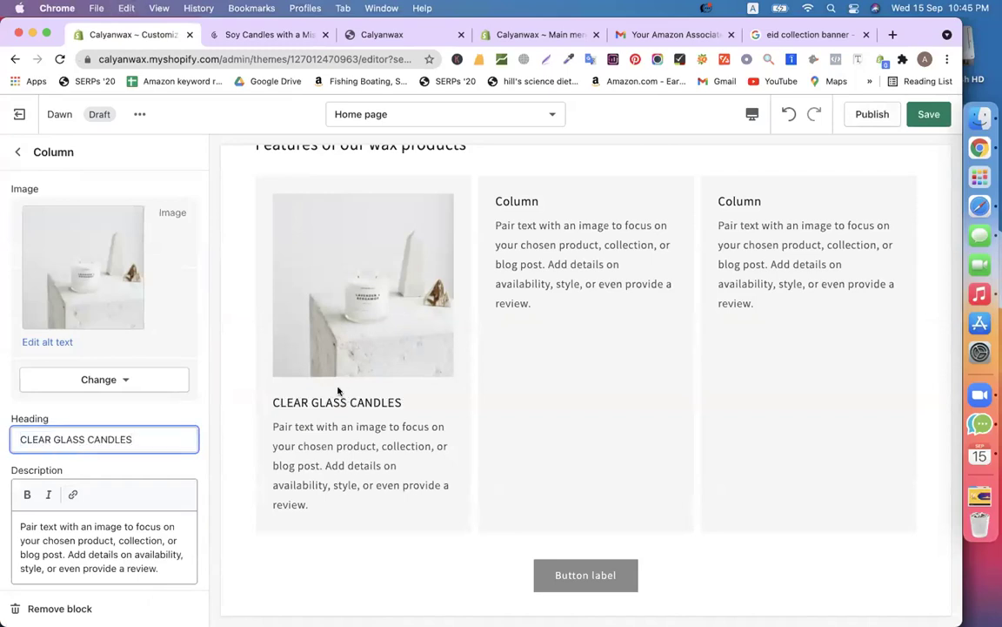
drag(271, 396, 390, 399)
scroll(414, 405, up, 3)
scroll(414, 405, down, 4)
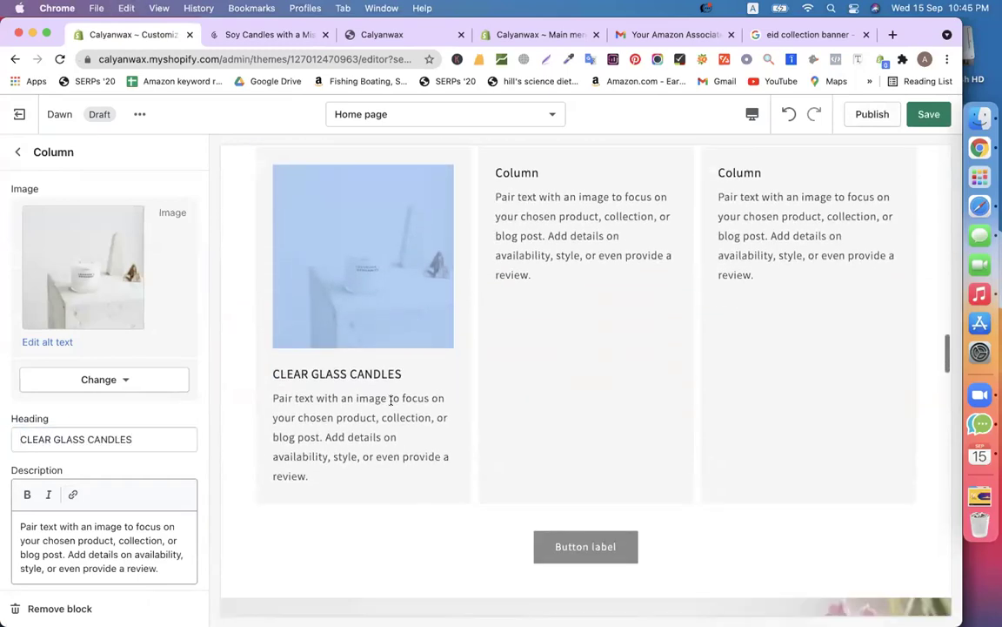
click(314, 477)
Step: Paste 'Our signature line of candles' from the reference site as the first column's description
drag(314, 479, 272, 393)
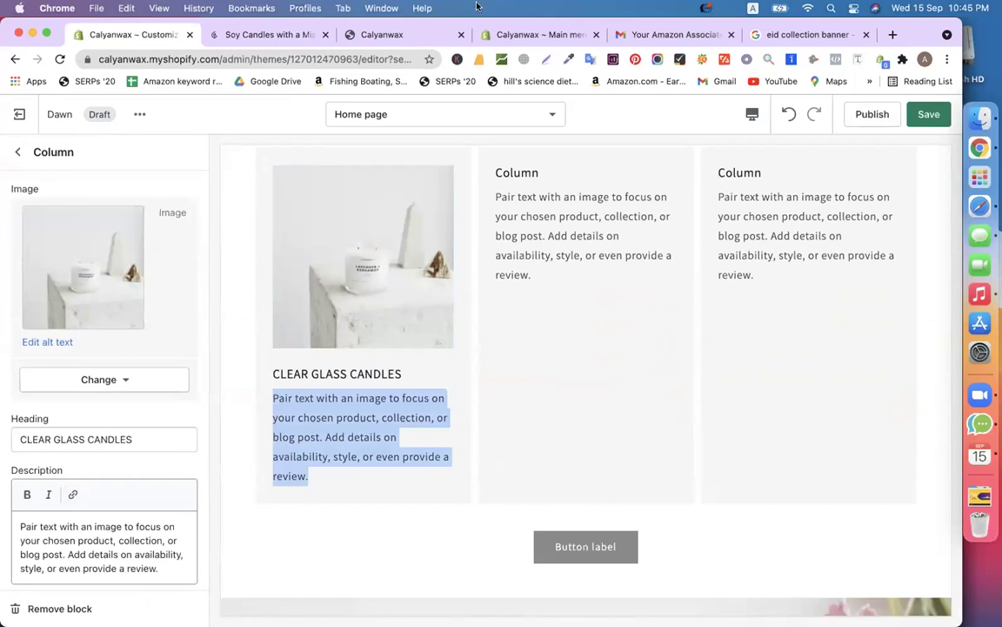
click(309, 34)
drag(273, 470, 135, 470)
key(super+c)
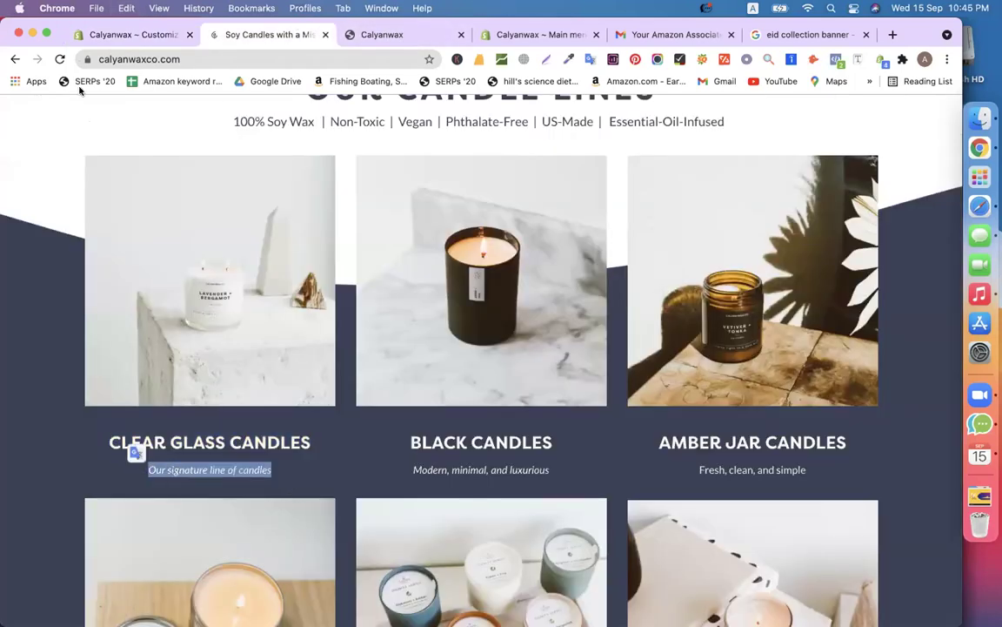
click(131, 35)
double_click(68, 537)
key(super+a)
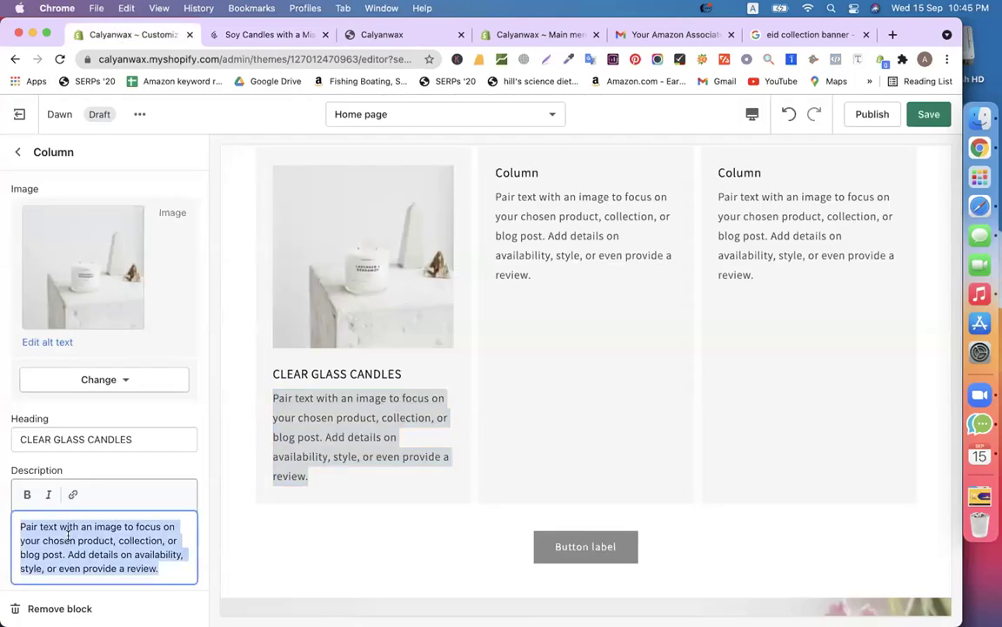
key(super+v)
Step: Check the first column's heading and italic description in the preview, then clear the selection
click(139, 430)
key(super+a)
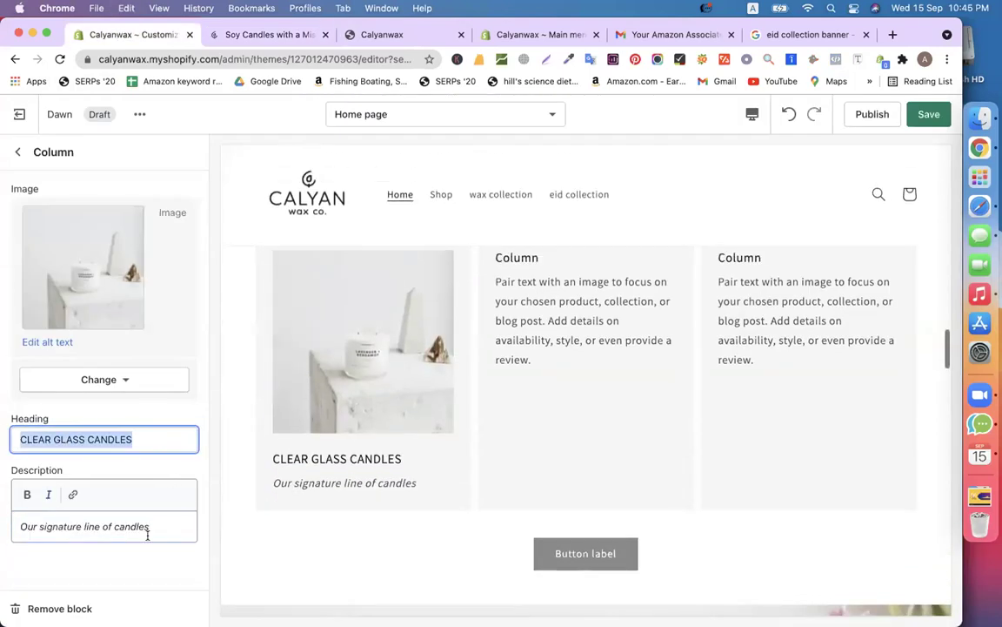
click(172, 530)
scroll(272, 533, down, 2)
drag(273, 432, 358, 432)
drag(419, 464, 316, 464)
click(391, 519)
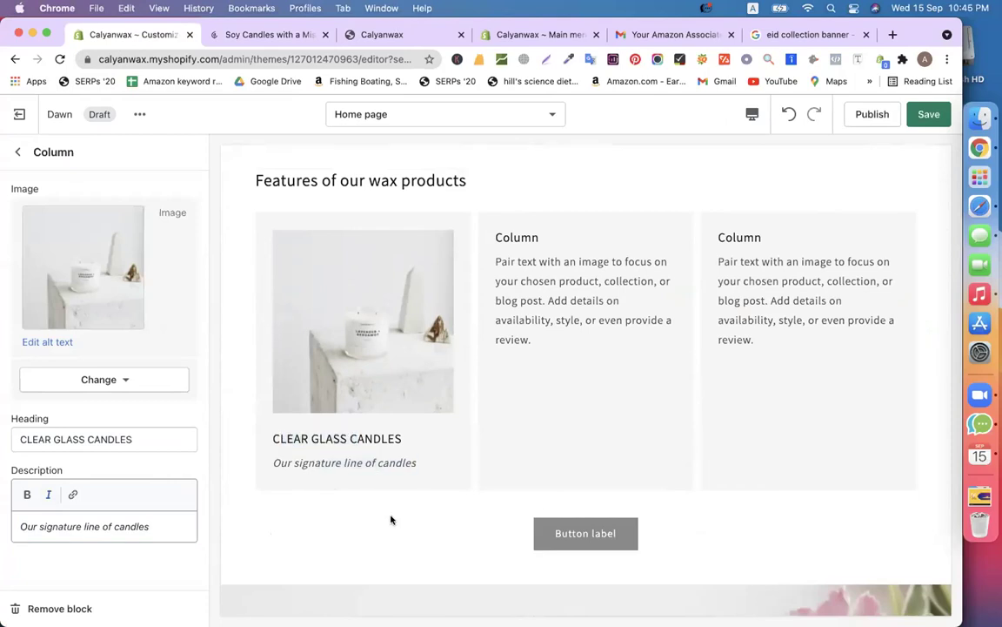
Step: Open the second column and upload the black candle screenshot to the image library
click(18, 151)
click(77, 435)
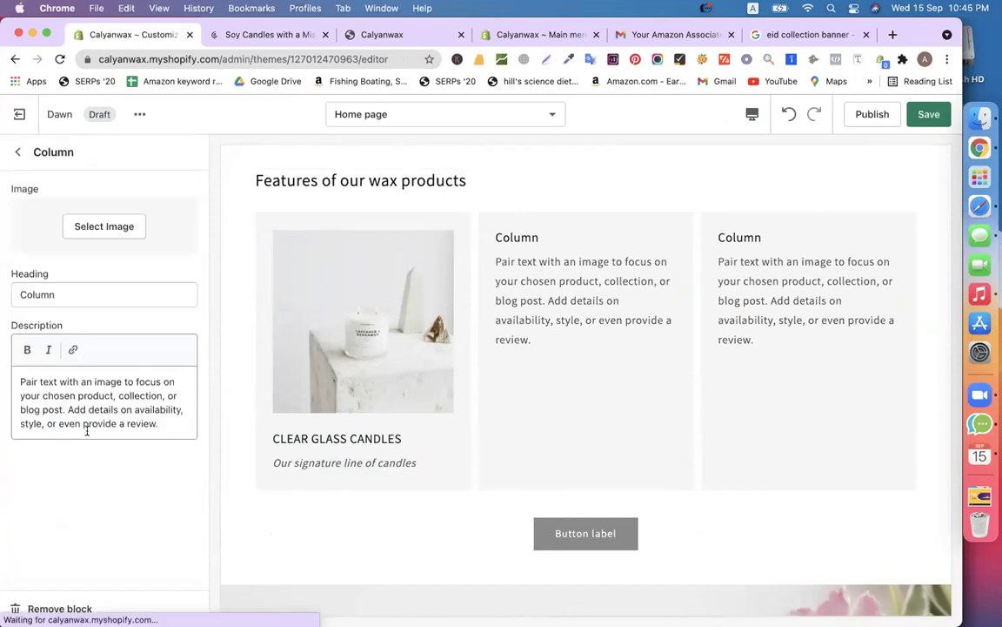
click(106, 226)
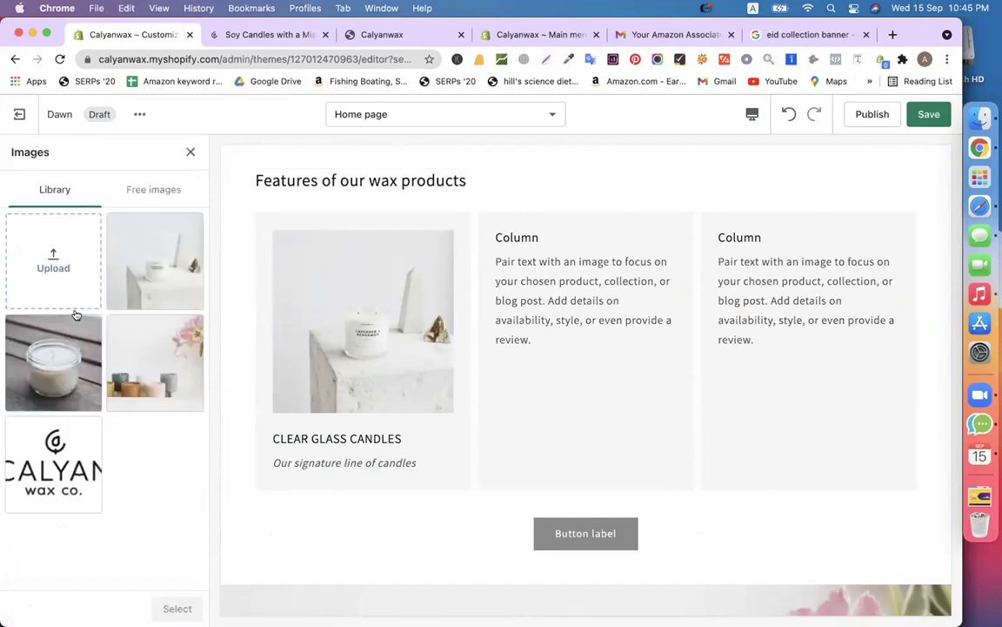
click(57, 270)
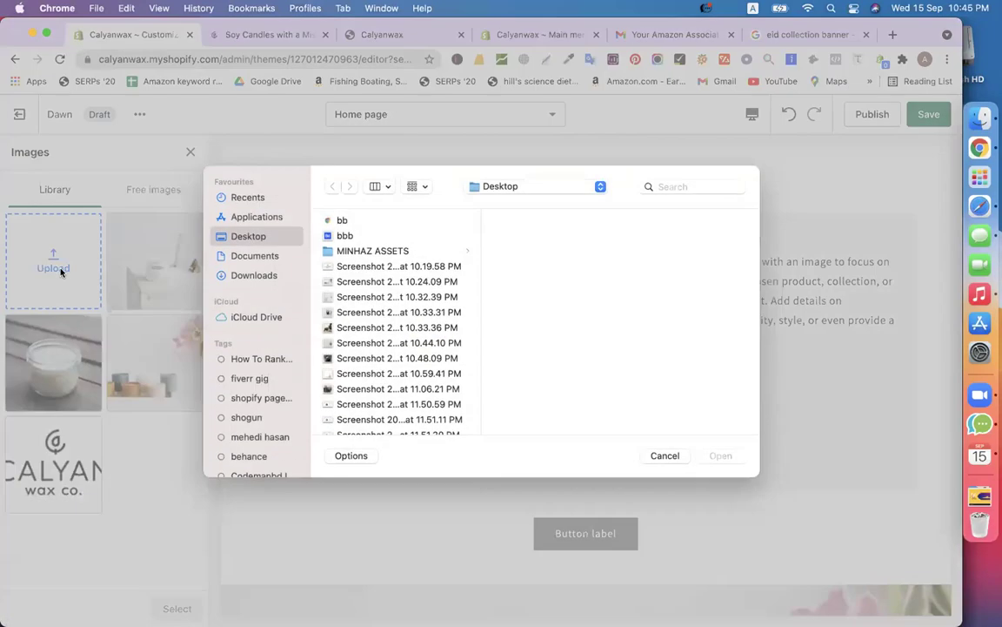
click(354, 297)
double_click(383, 312)
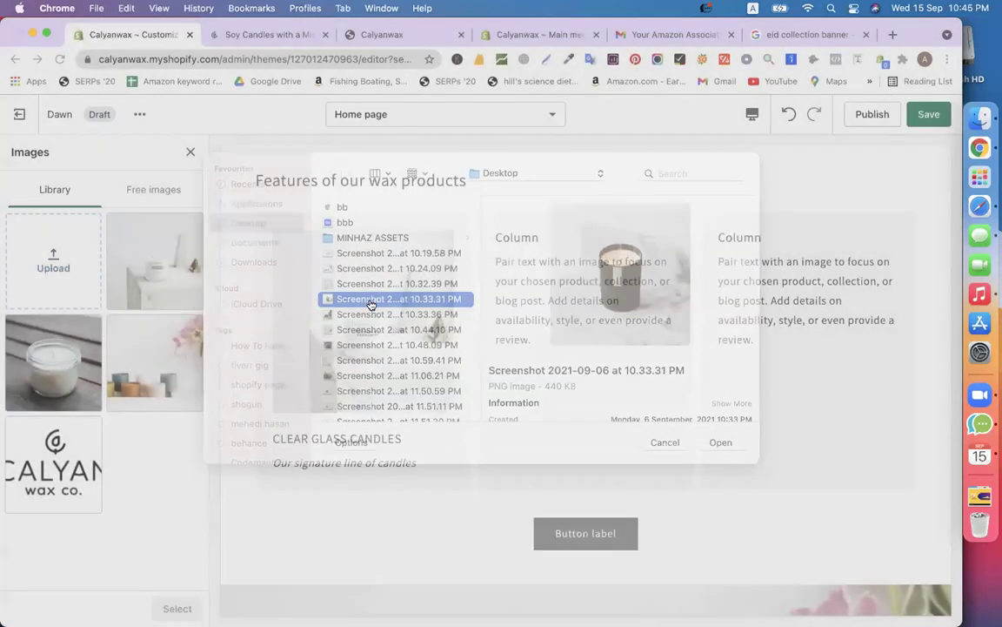
Step: Confirm the black candle photo for the second column and set its heading to BLACK CANDLES
click(266, 34)
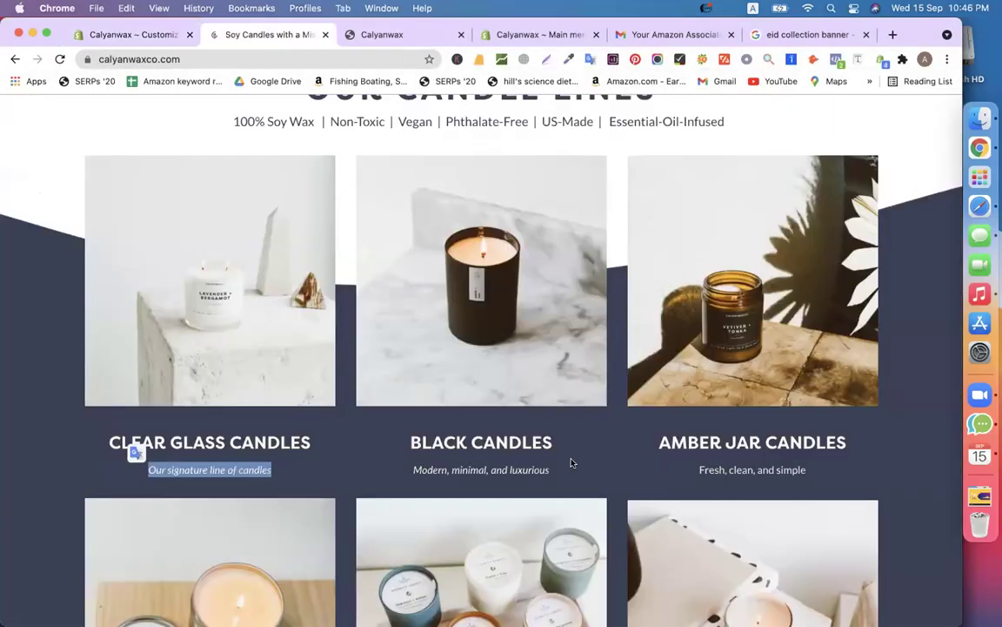
drag(555, 442, 389, 437)
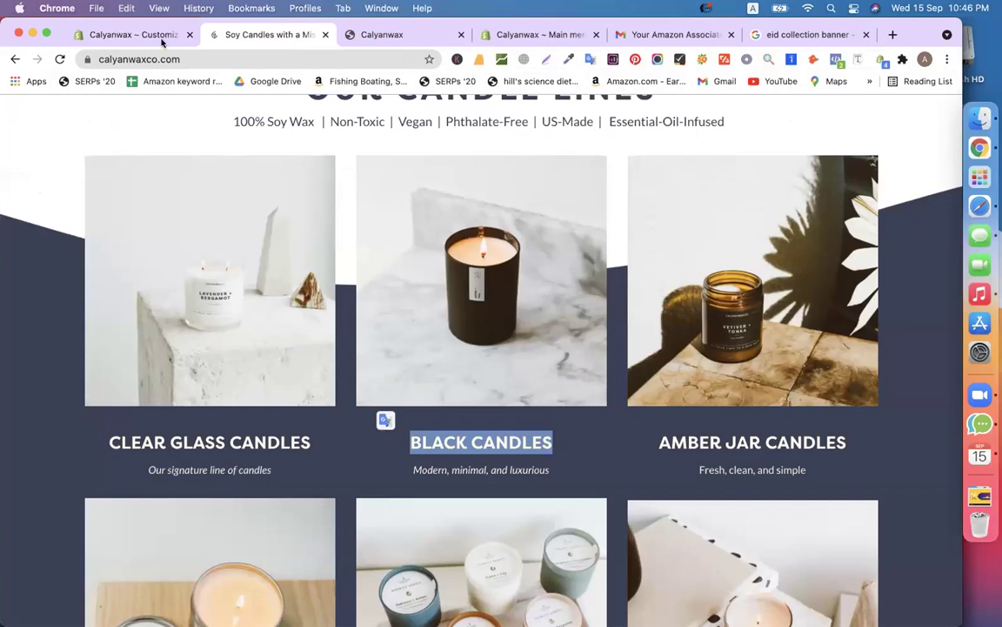
click(131, 35)
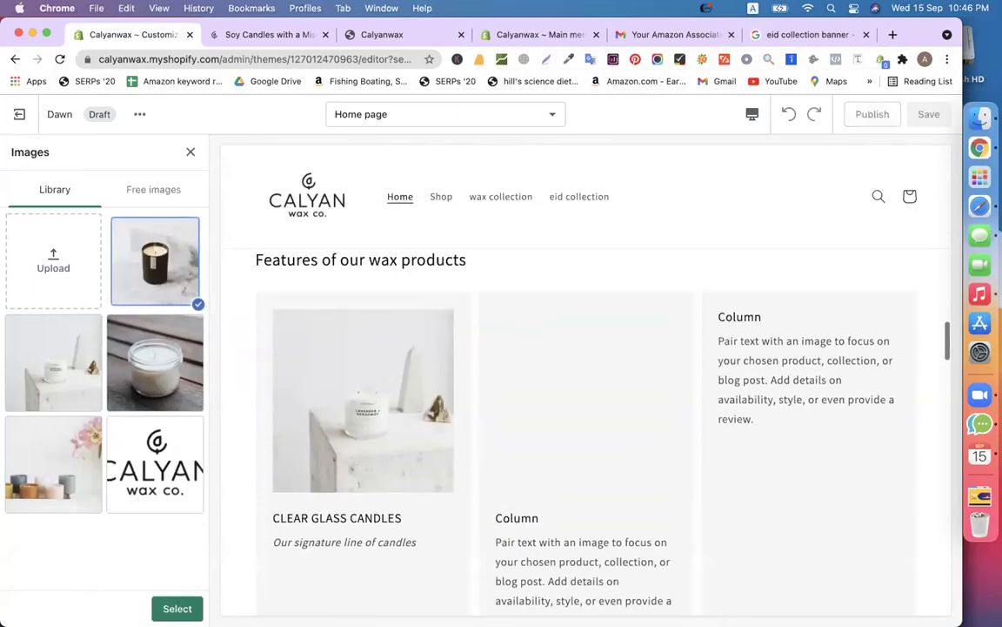
click(177, 608)
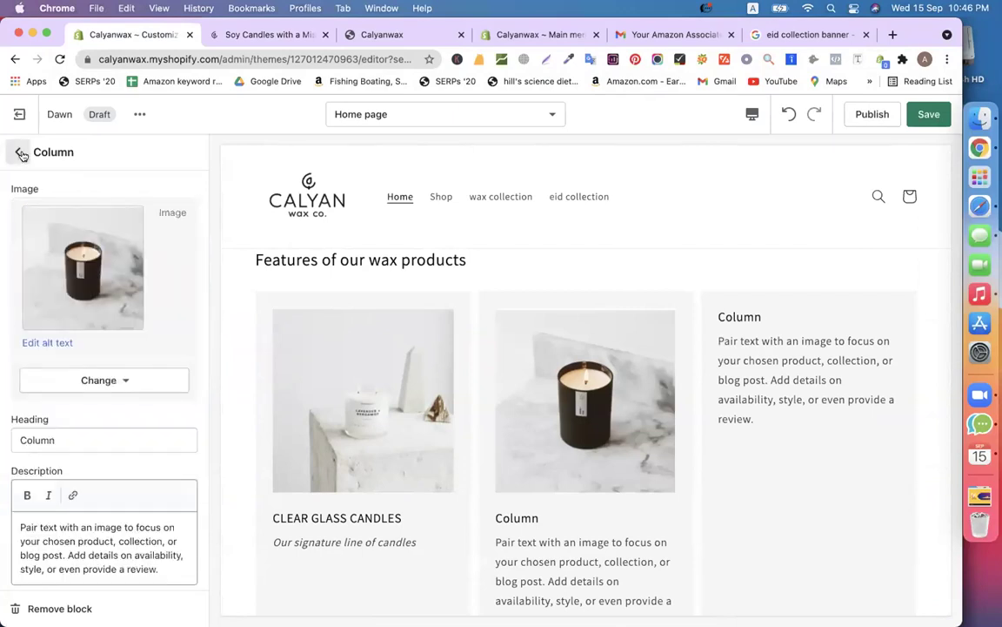
double_click(104, 433)
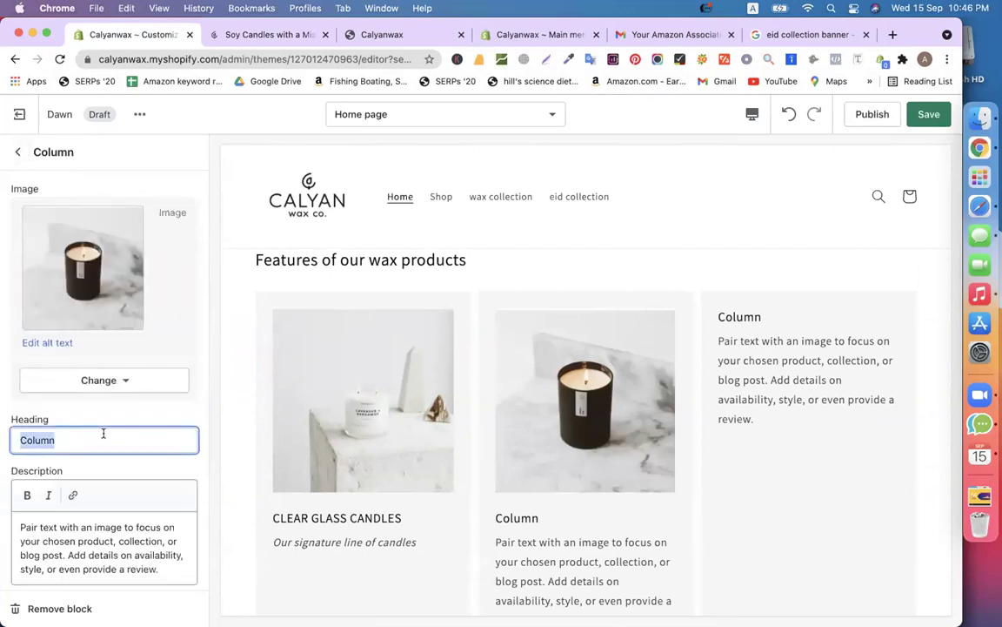
scroll(353, 439, down, 3)
text(BLACK CANDLES)
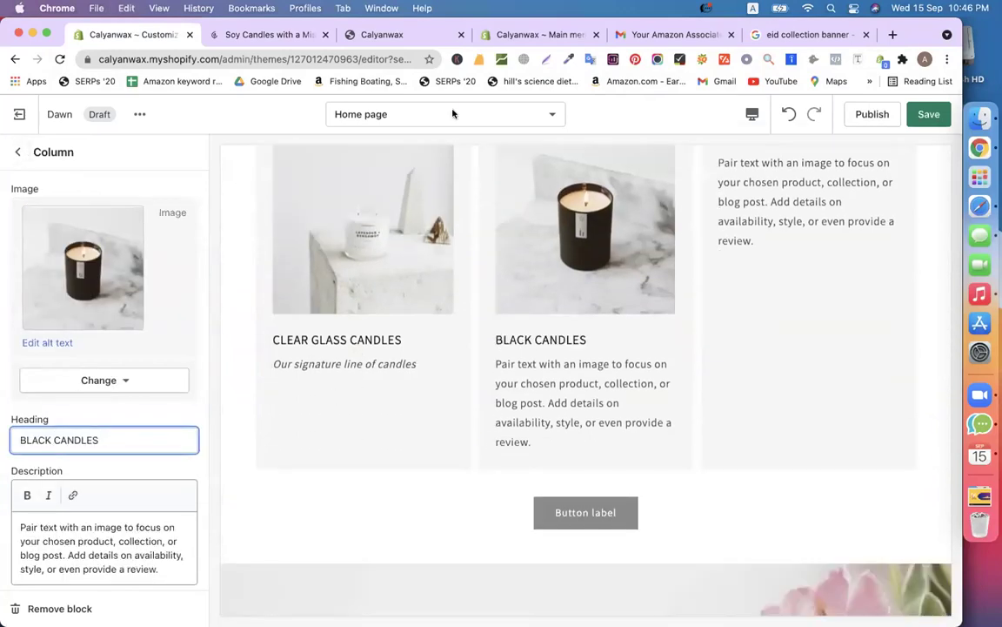
Step: Paste 'Modern, minimal, and luxurious' from the reference site as the second column's description
click(277, 35)
drag(550, 470, 393, 472)
key(super+c)
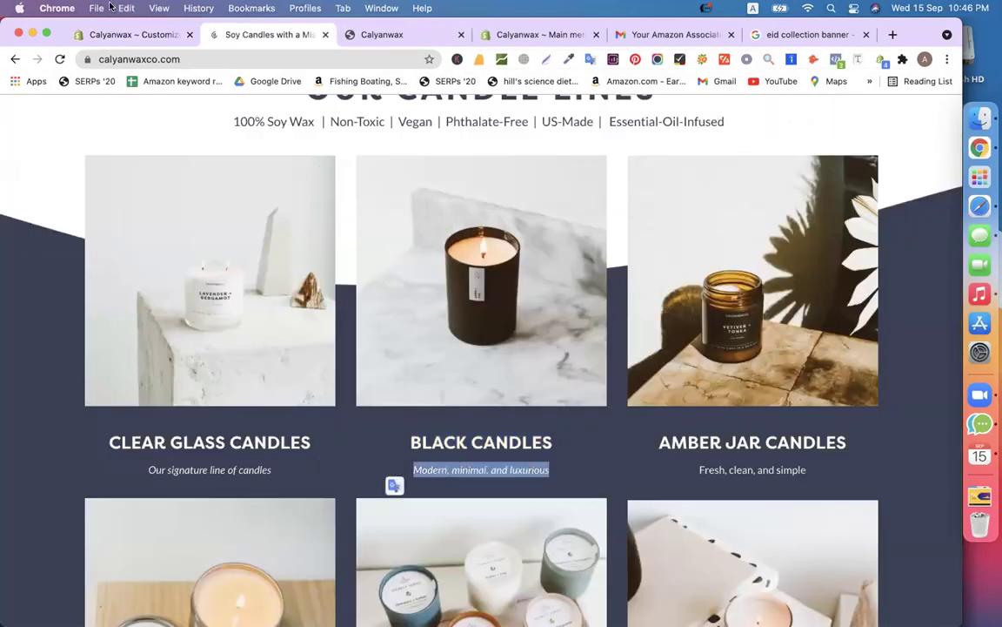
click(109, 35)
click(126, 550)
key(super+a)
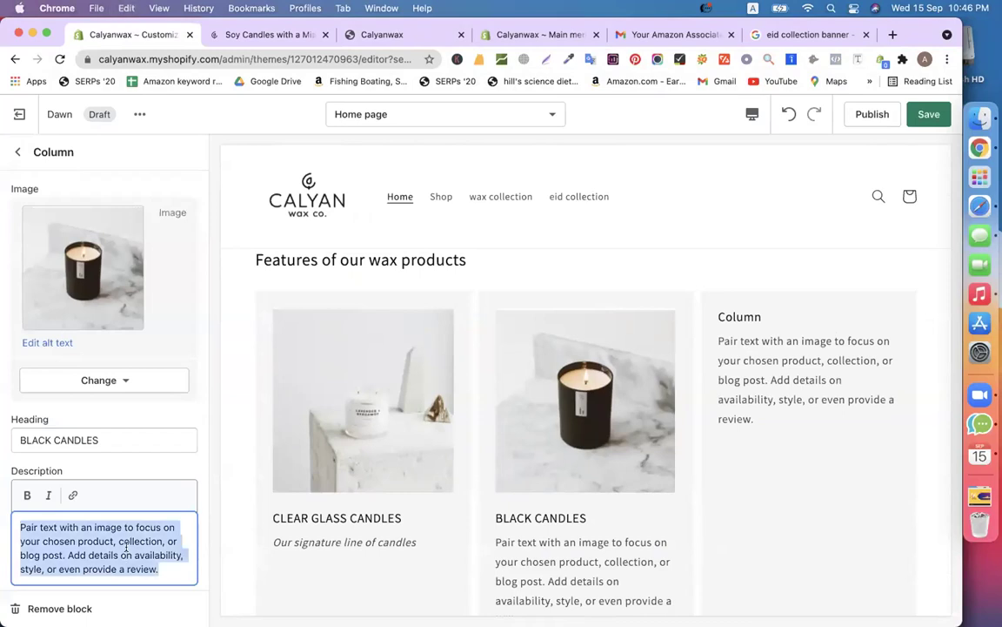
key(super+v)
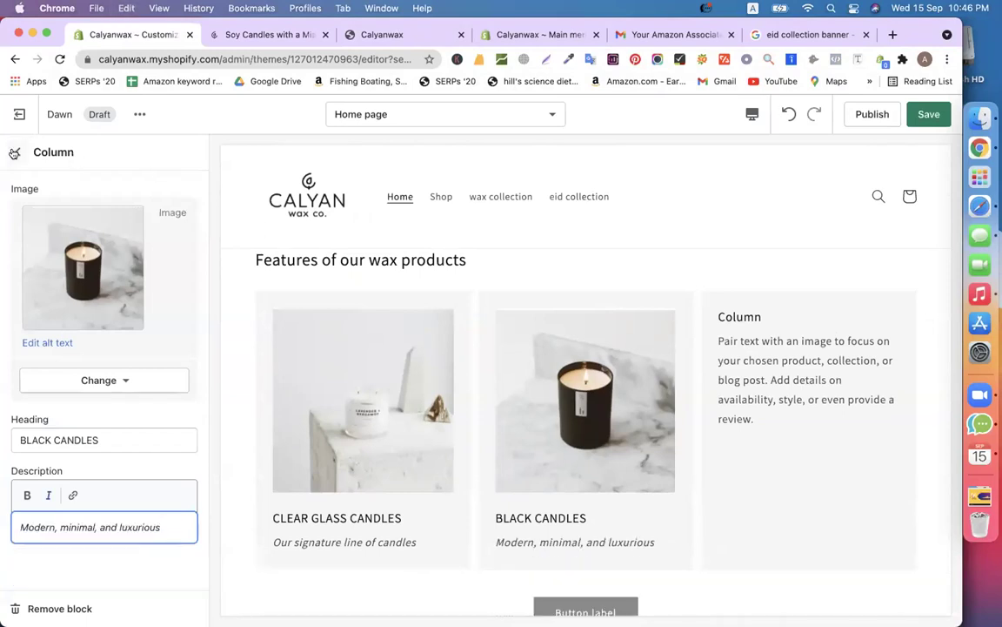
click(14, 153)
Step: Open the third column and upload the amber jar candle screenshot to the image library
click(85, 453)
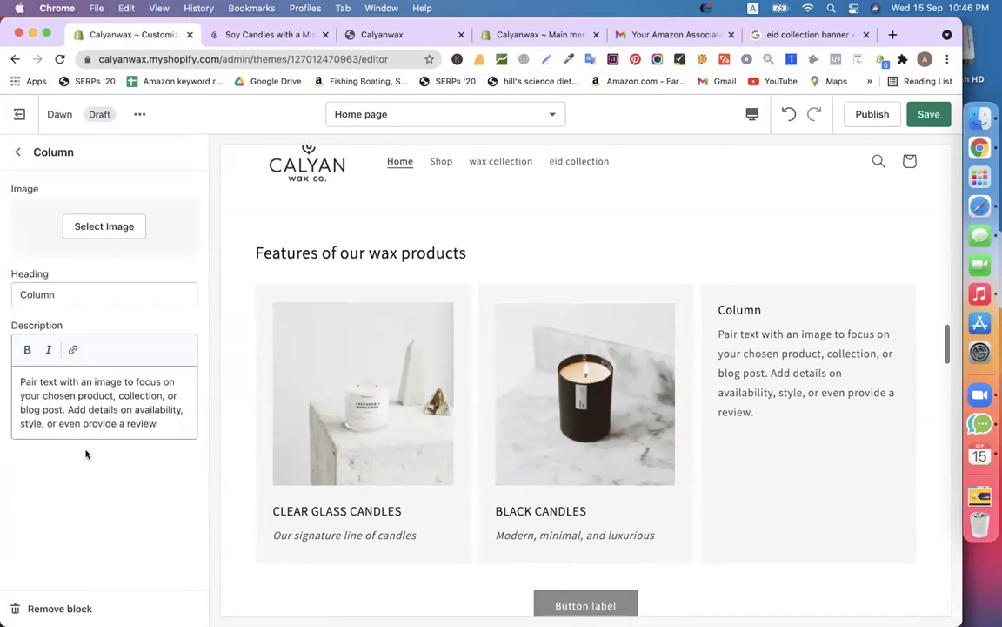
click(267, 36)
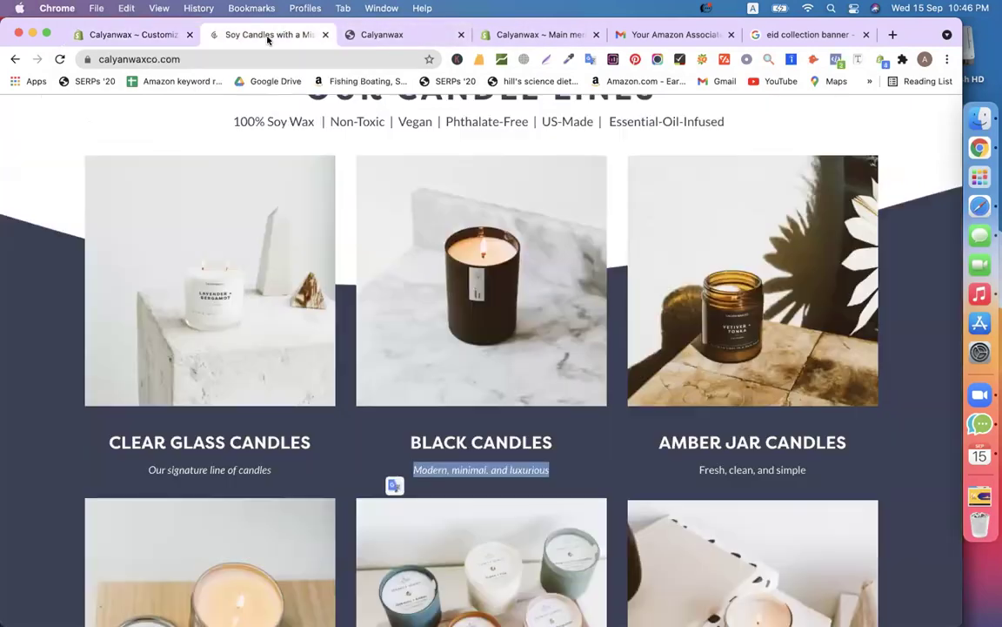
click(884, 440)
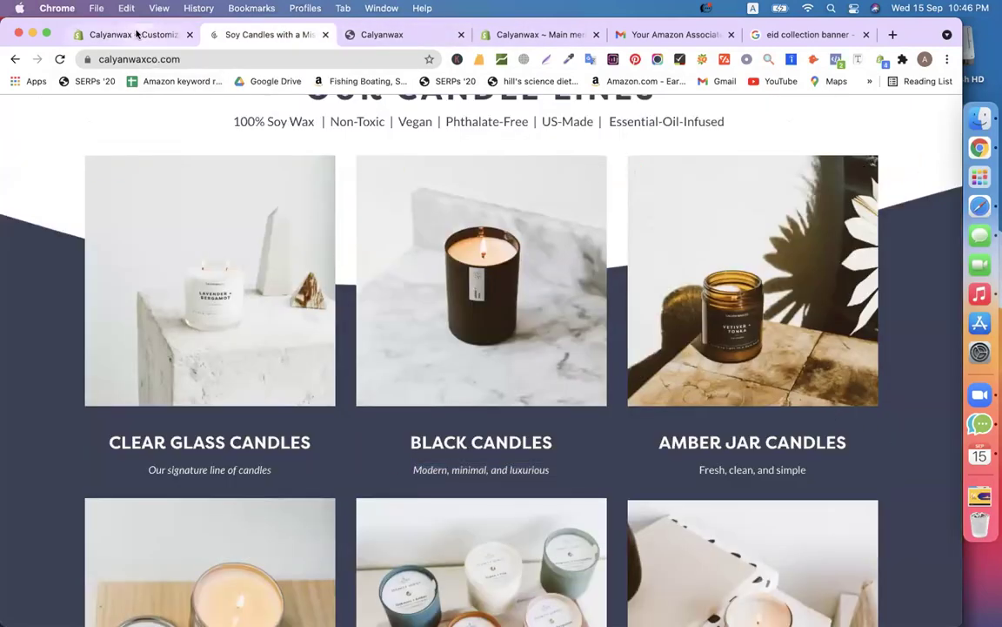
click(130, 35)
click(105, 225)
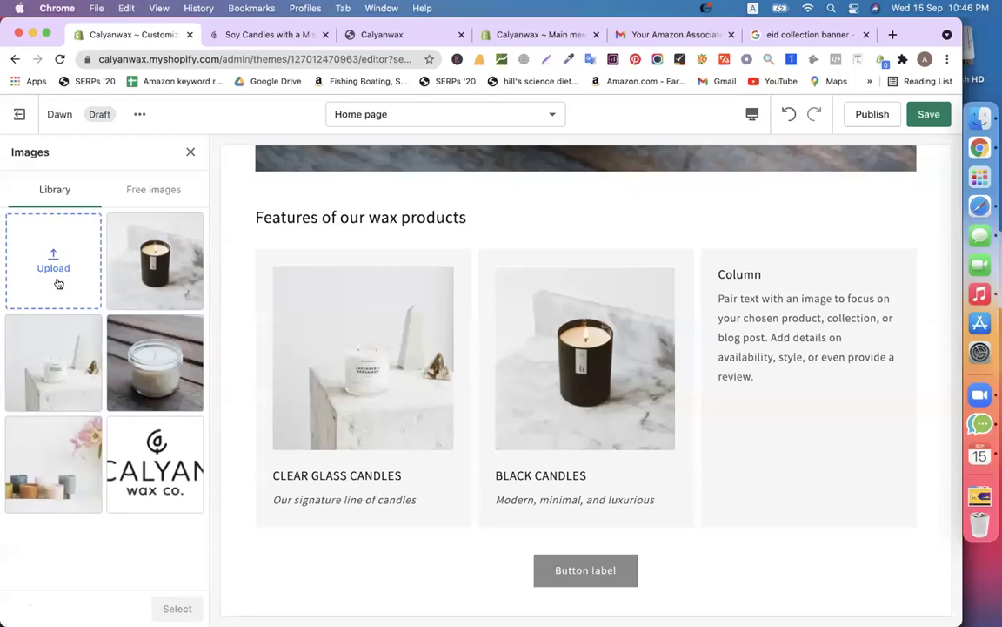
click(53, 256)
click(661, 456)
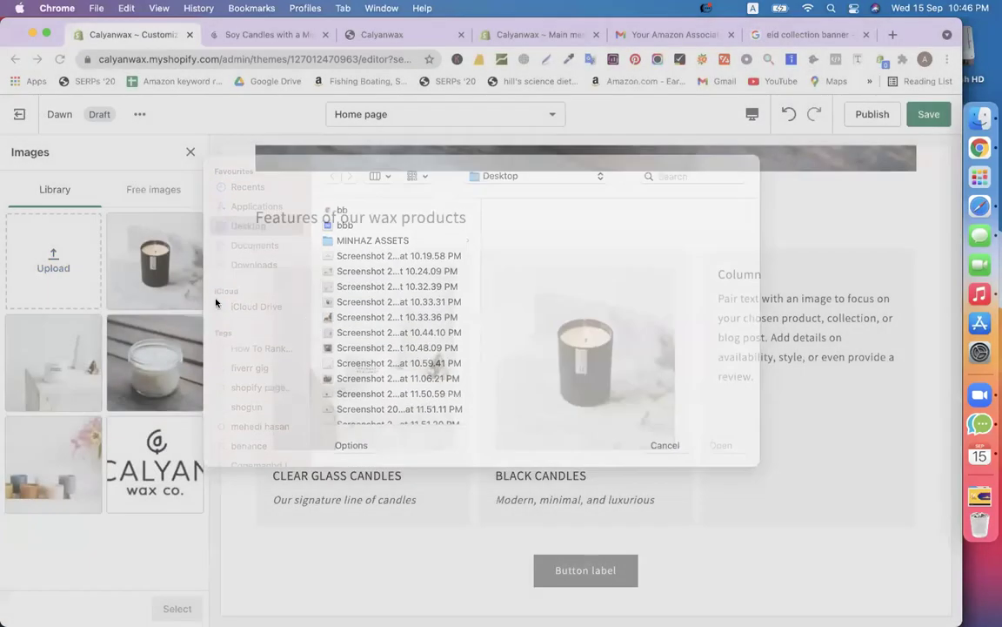
click(138, 271)
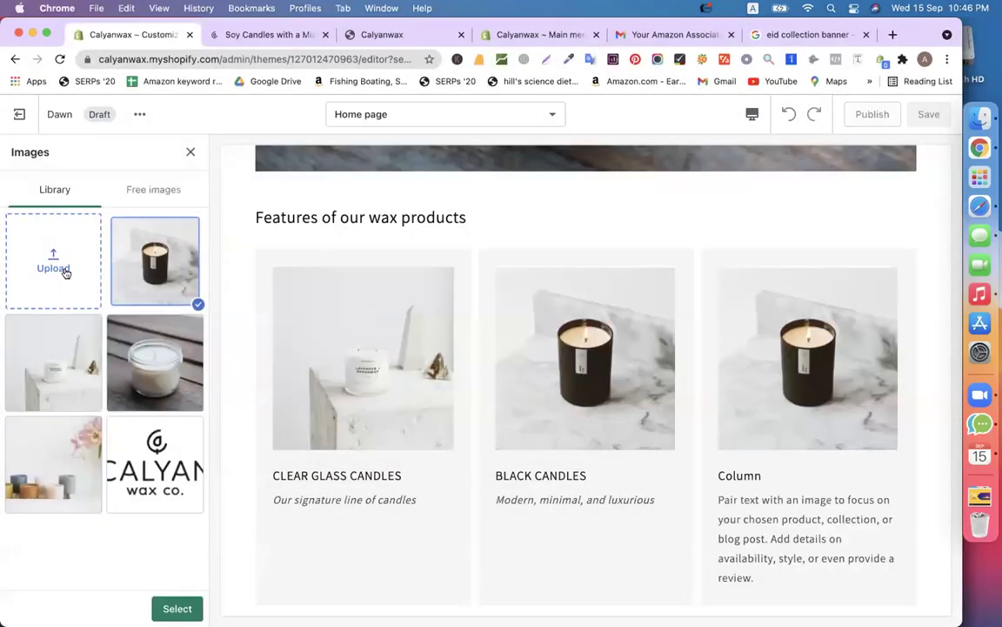
click(63, 268)
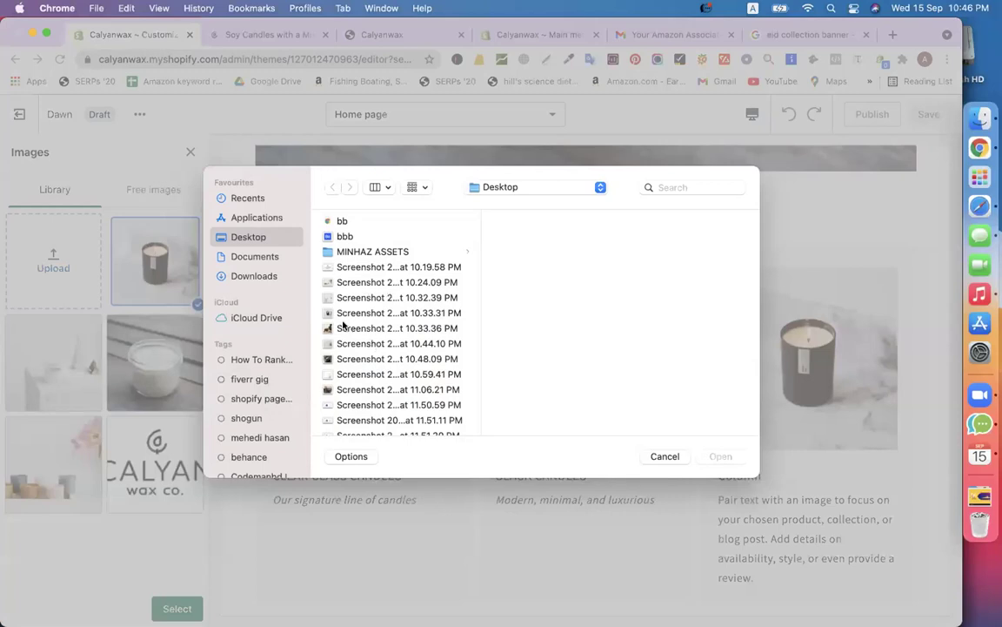
click(338, 318)
key(Down)
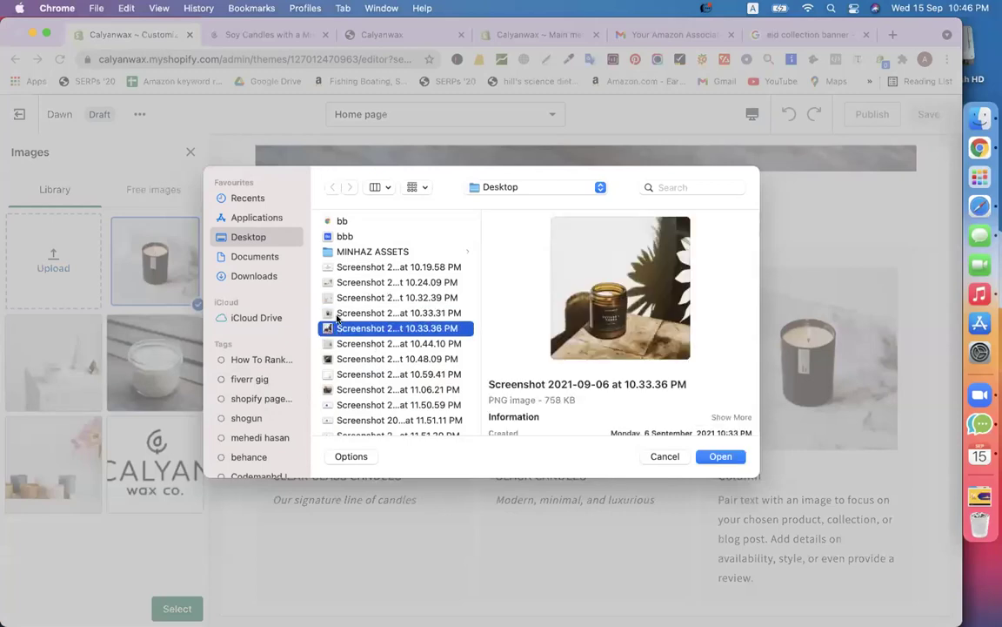
key(Return)
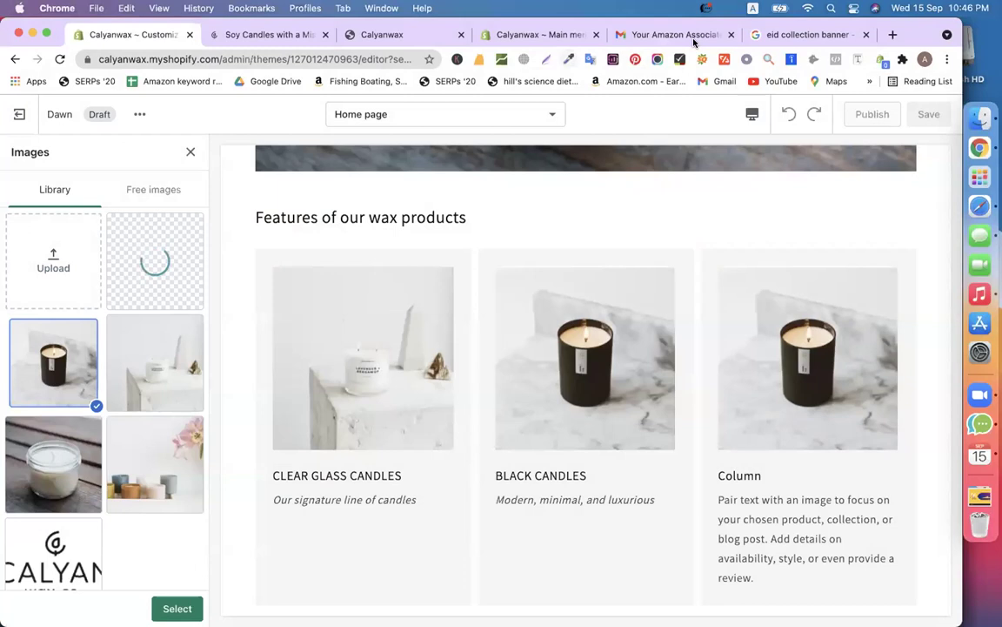
Step: Apply the amber jar photo to the third column and set its heading to AMBER JAR CANDLES
click(261, 34)
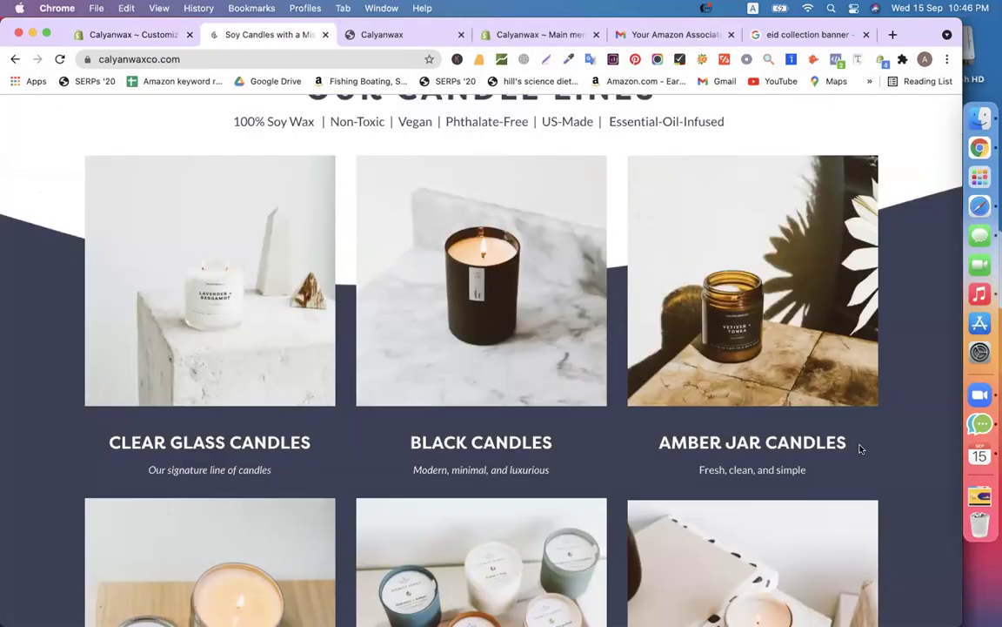
drag(859, 448, 557, 474)
triple_click(699, 442)
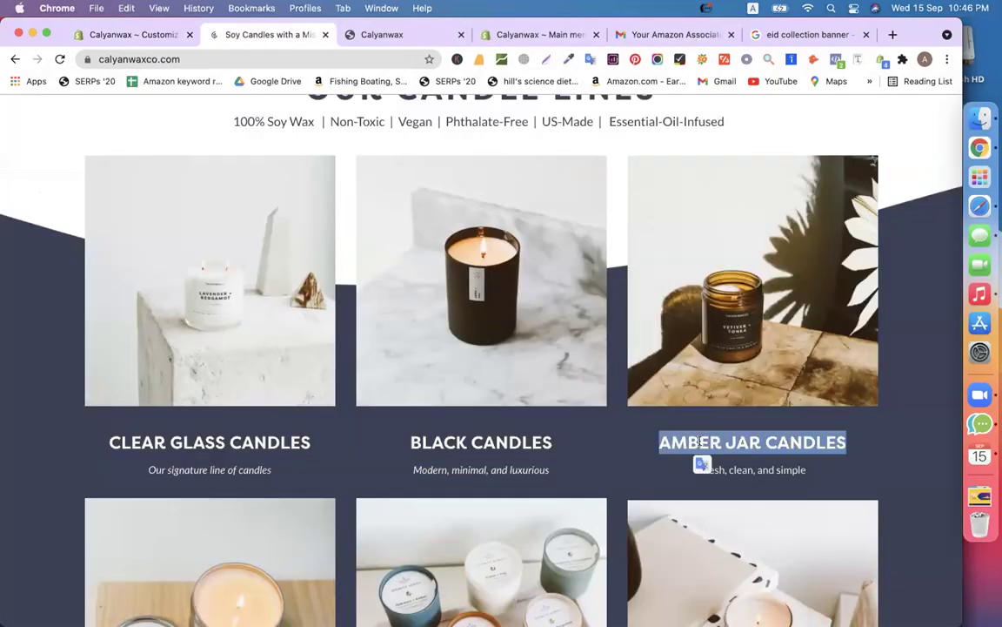
key(super+f)
double_click(699, 442)
triple_click(700, 442)
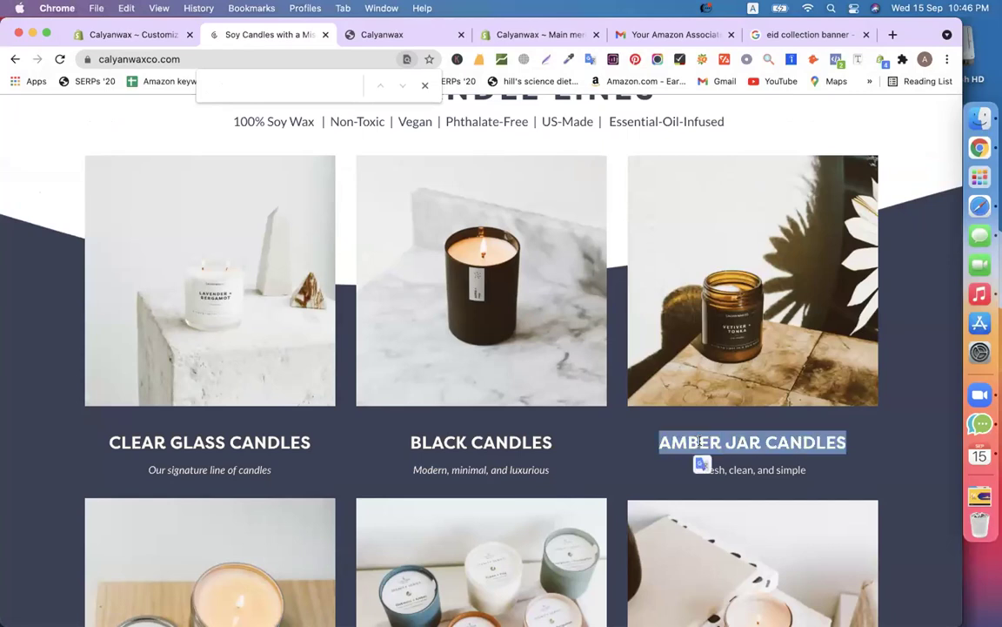
click(131, 35)
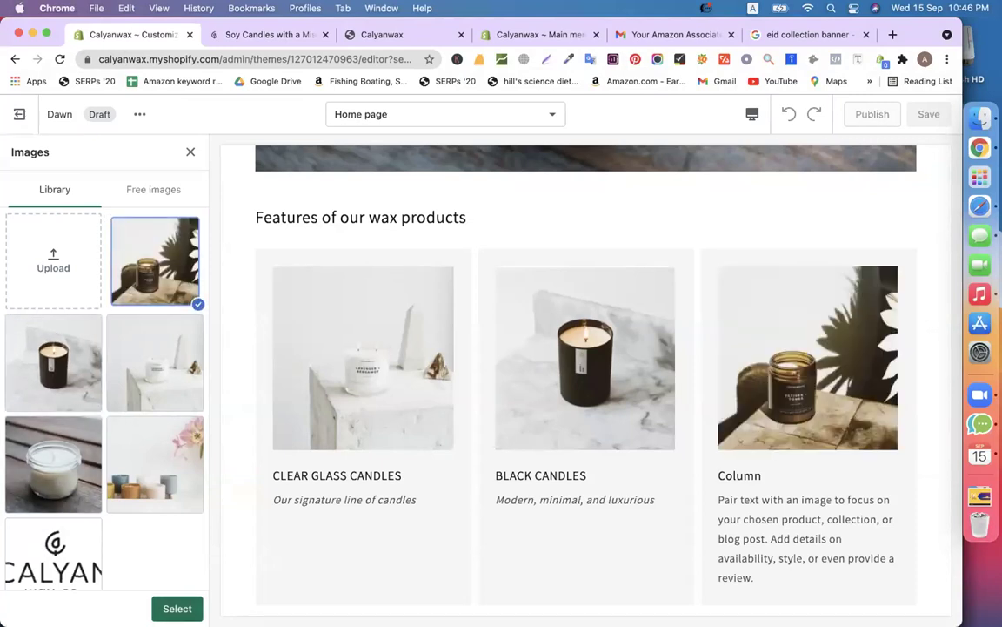
click(177, 608)
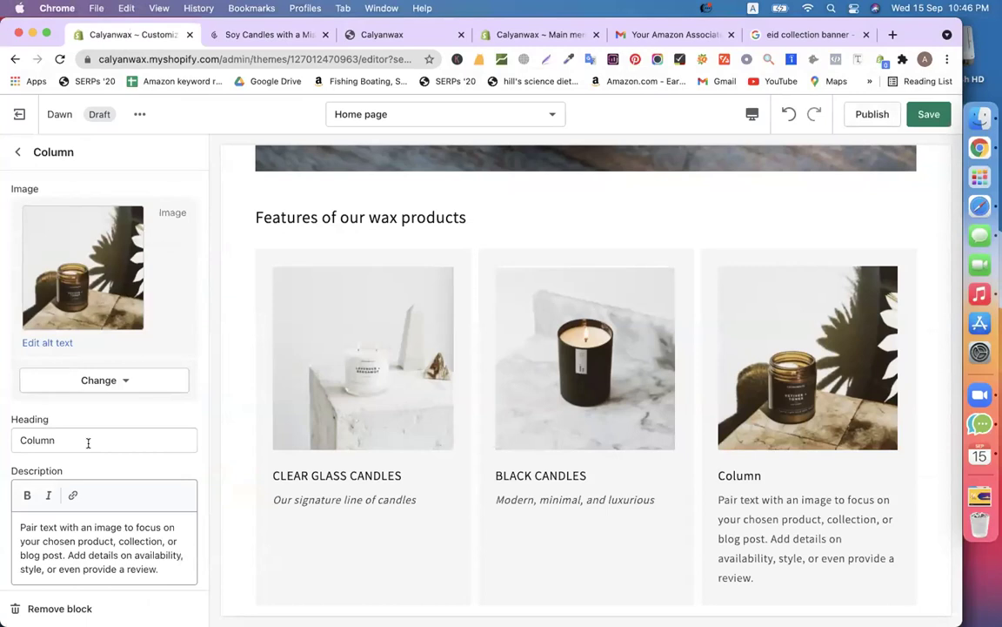
click(102, 431)
double_click(103, 431)
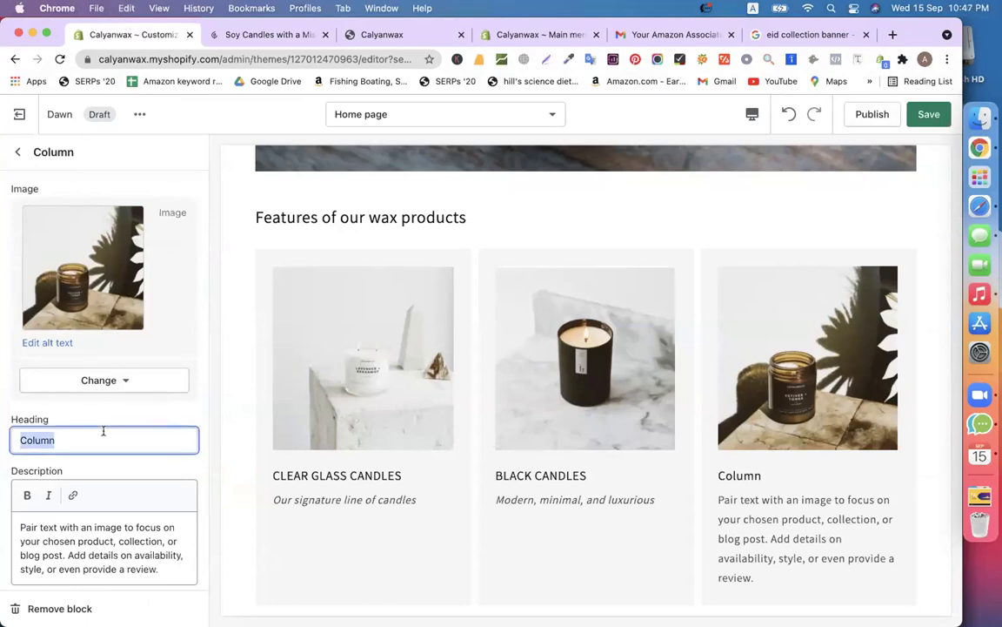
text(AMBER JAR CANDLES)
Step: Paste 'Fresh, clean, and simple' from the reference site as the third column's description
click(287, 36)
drag(701, 470, 781, 467)
key(super+c)
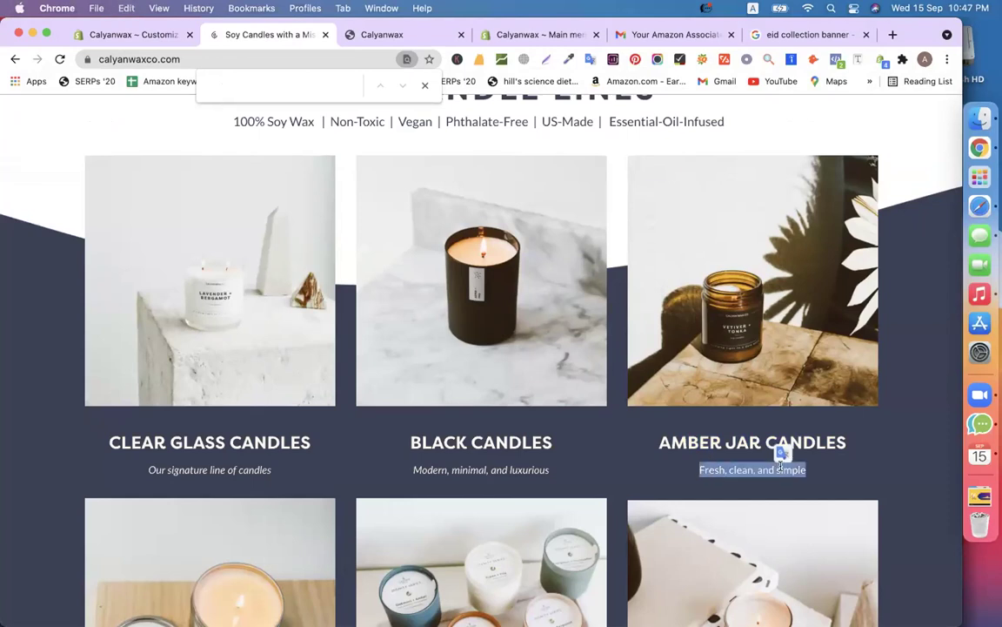
key(ctrl+shift+Tab)
click(139, 537)
key(super+a)
key(super+v)
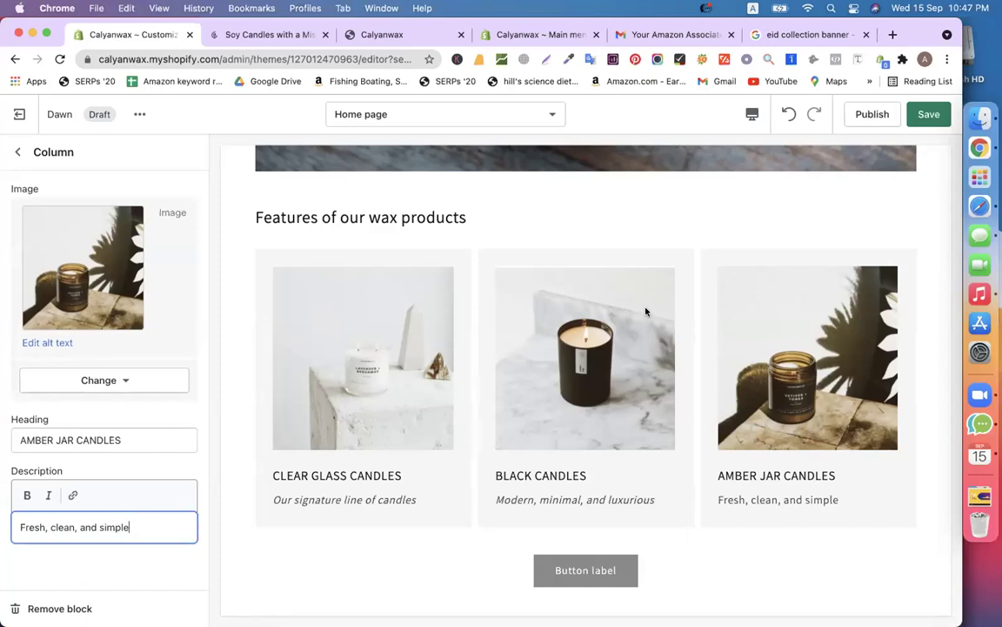
scroll(510, 326, down, 3)
scroll(427, 504, up, 4)
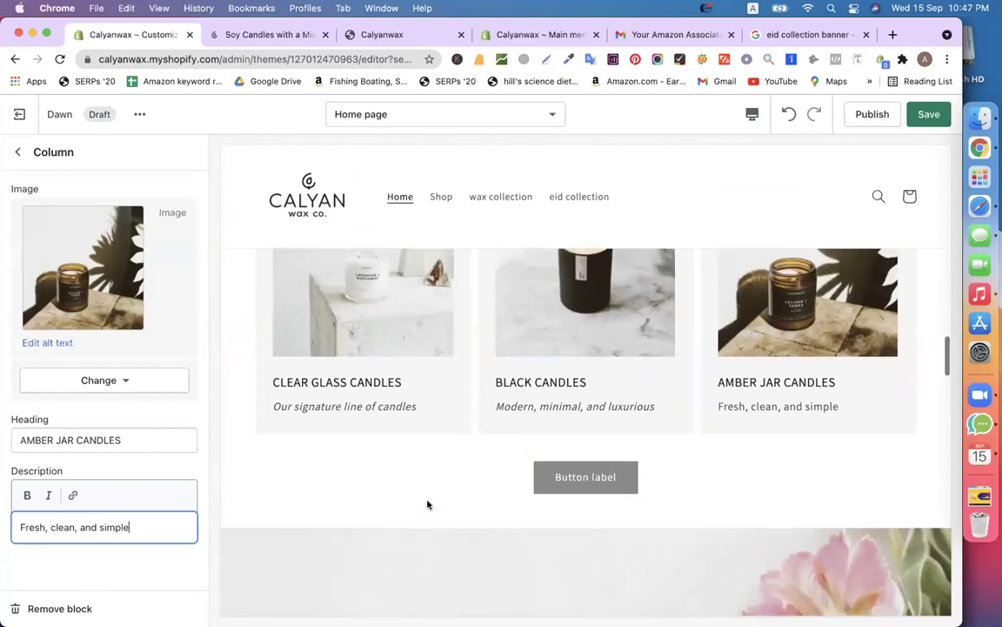
Step: Return to the section list and open the 'Features of our wax products' Multicolumn section
click(18, 151)
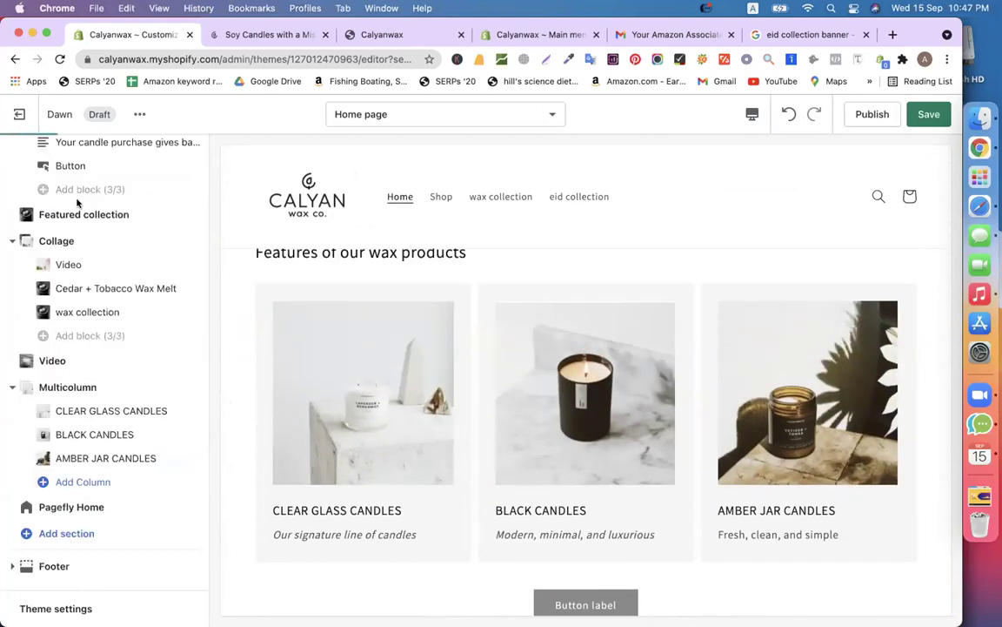
scroll(510, 348, down, 3)
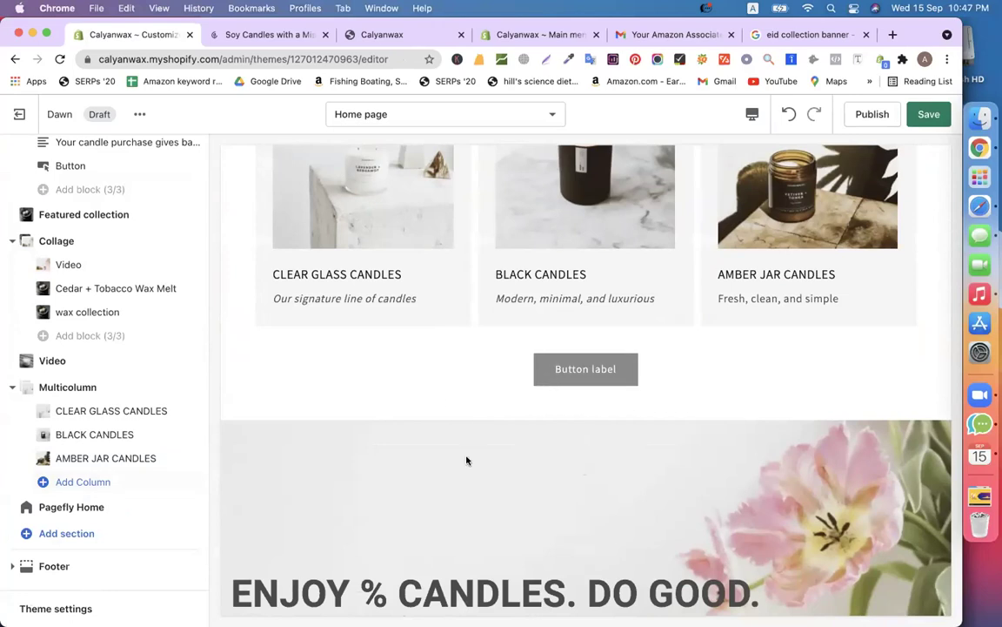
scroll(466, 461, down, 3)
scroll(517, 444, up, 5)
scroll(517, 443, down, 5)
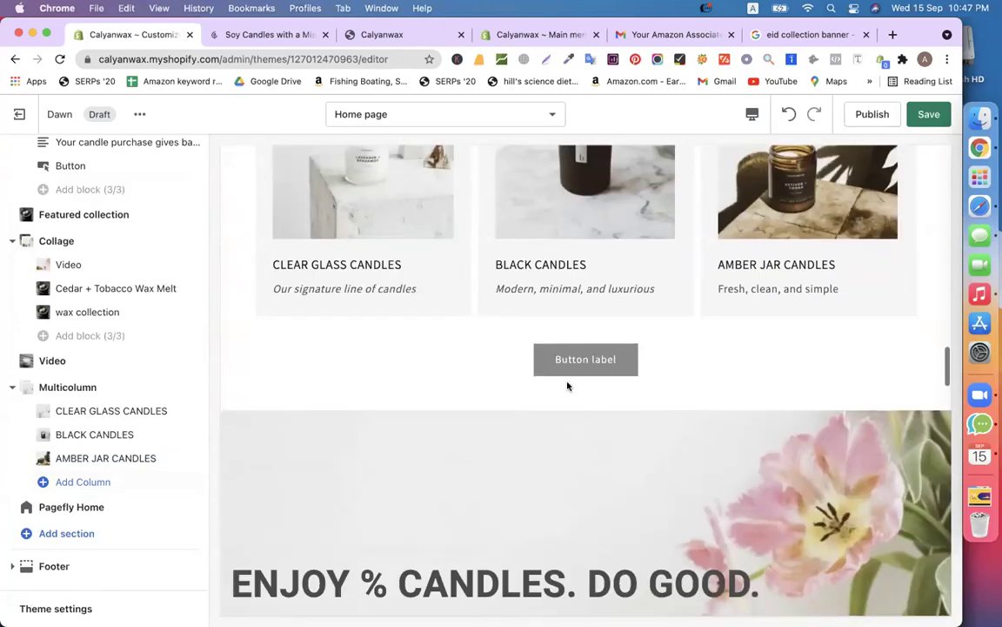
click(68, 386)
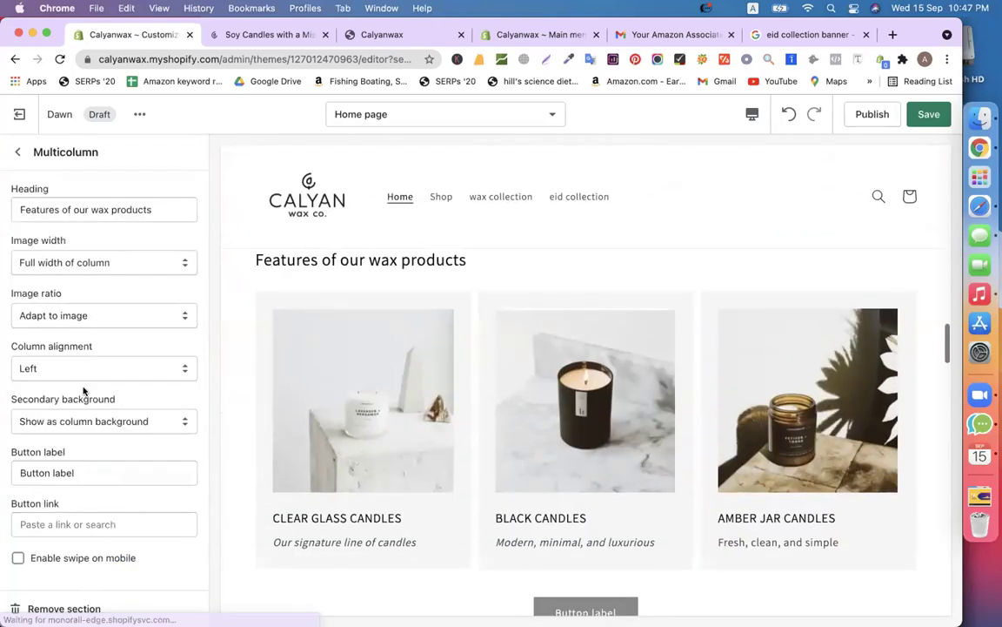
Step: Clear the Multicolumn section's Button label so no button shows under the candle columns
scroll(488, 392, down, 5)
scroll(497, 389, up, 5)
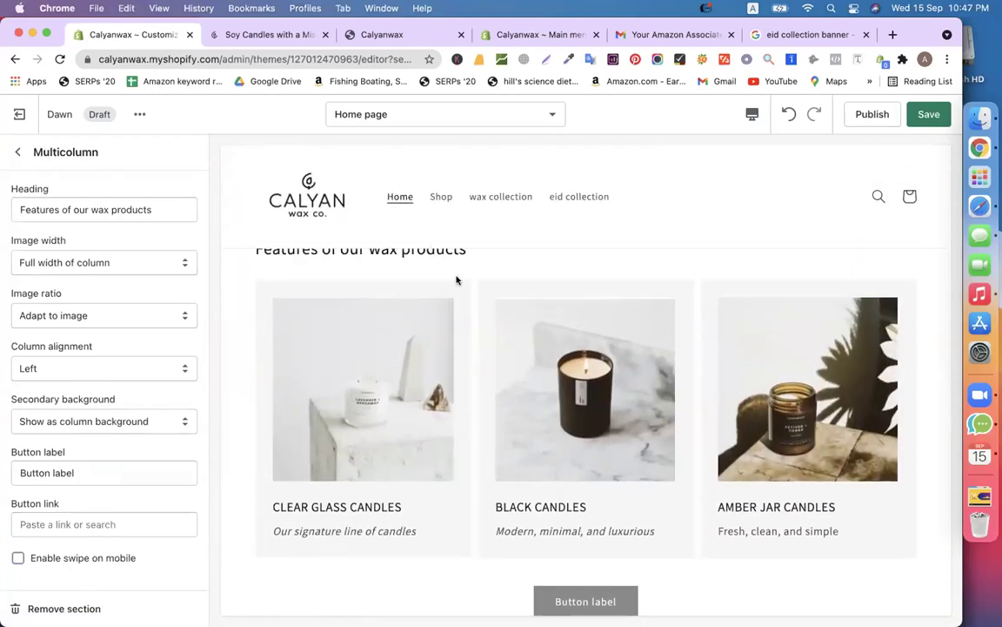
scroll(591, 513, down, 2)
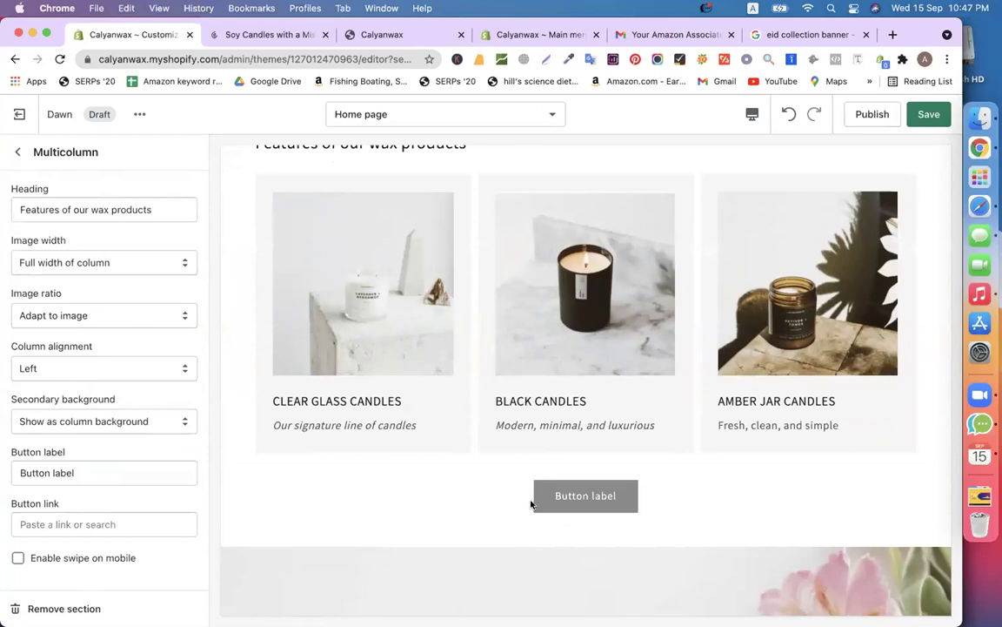
triple_click(116, 468)
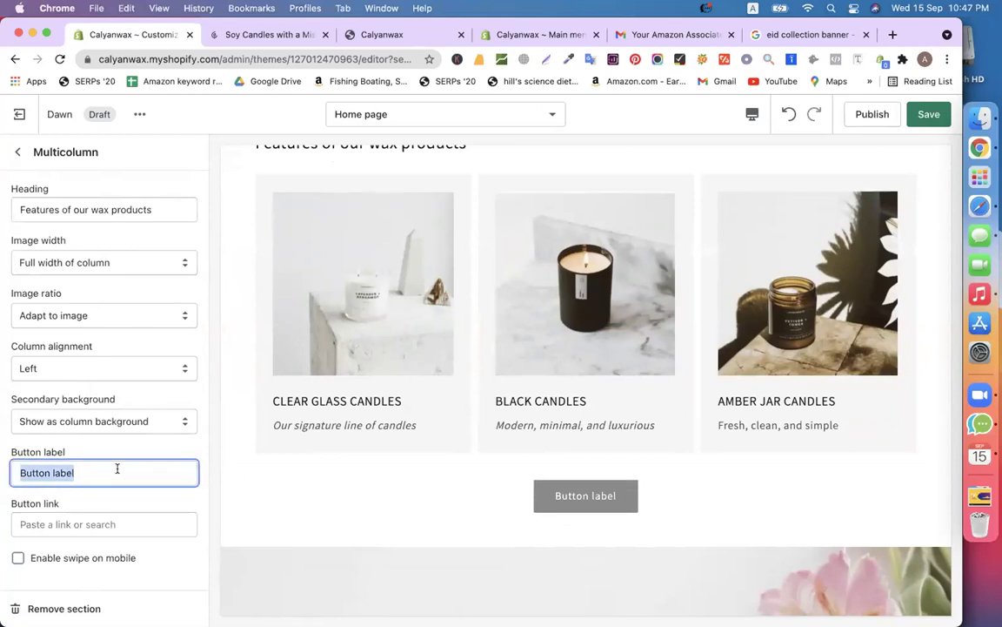
key(BackSpace)
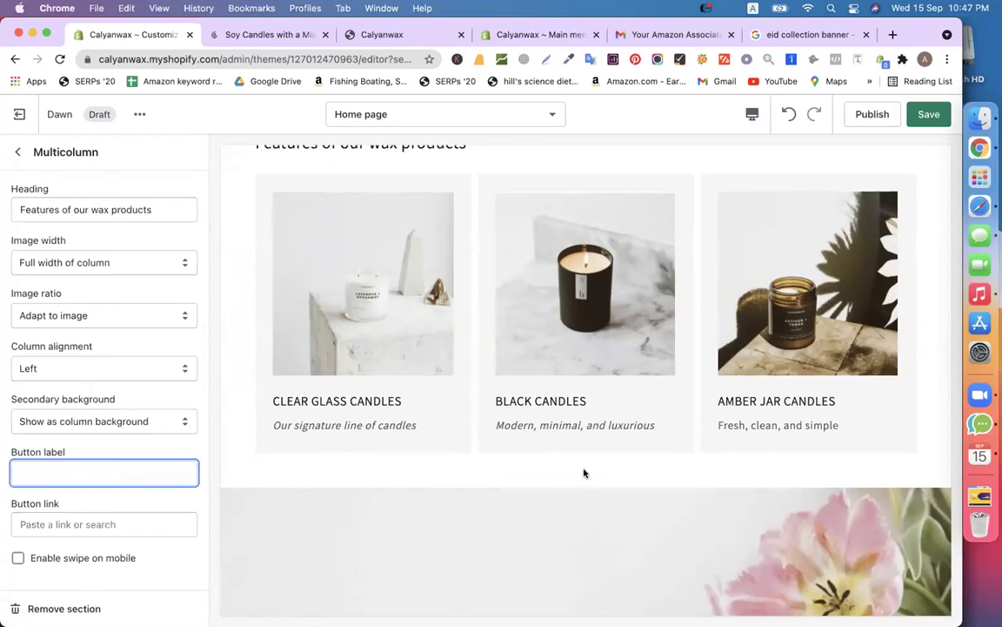
scroll(475, 447, up, 2)
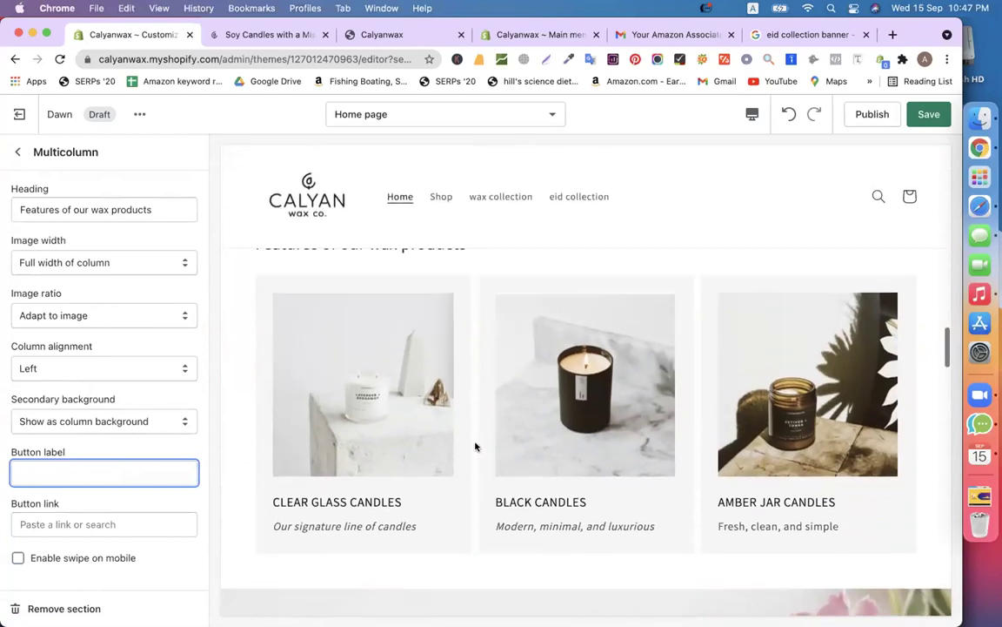
Step: After checking the reference site's candle lines, add three new Column blocks to the features section
click(18, 151)
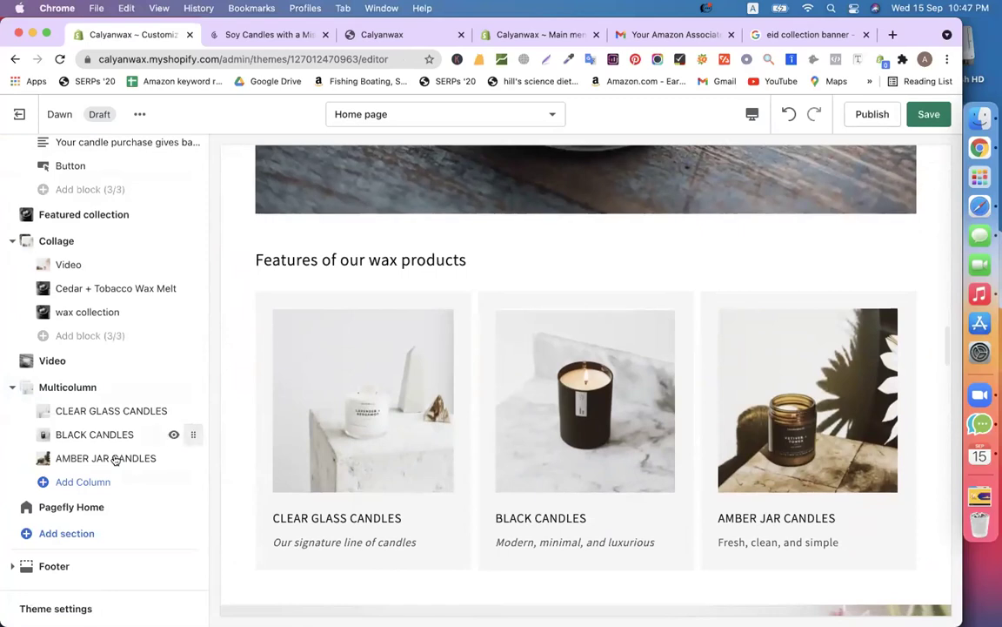
scroll(524, 412, down, 2)
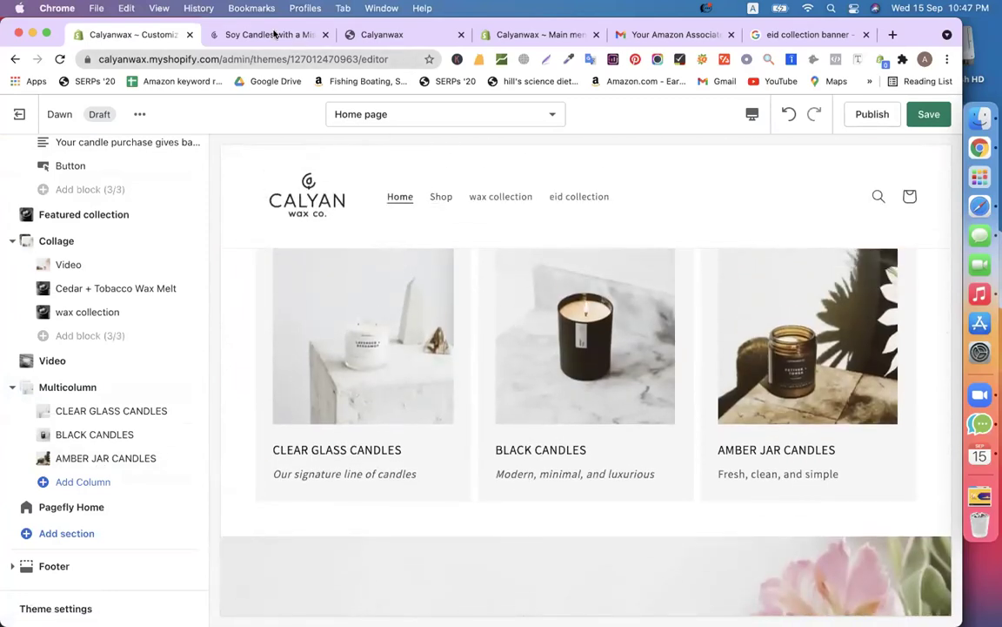
click(275, 34)
scroll(487, 348, down, 4)
scroll(487, 348, up, 1)
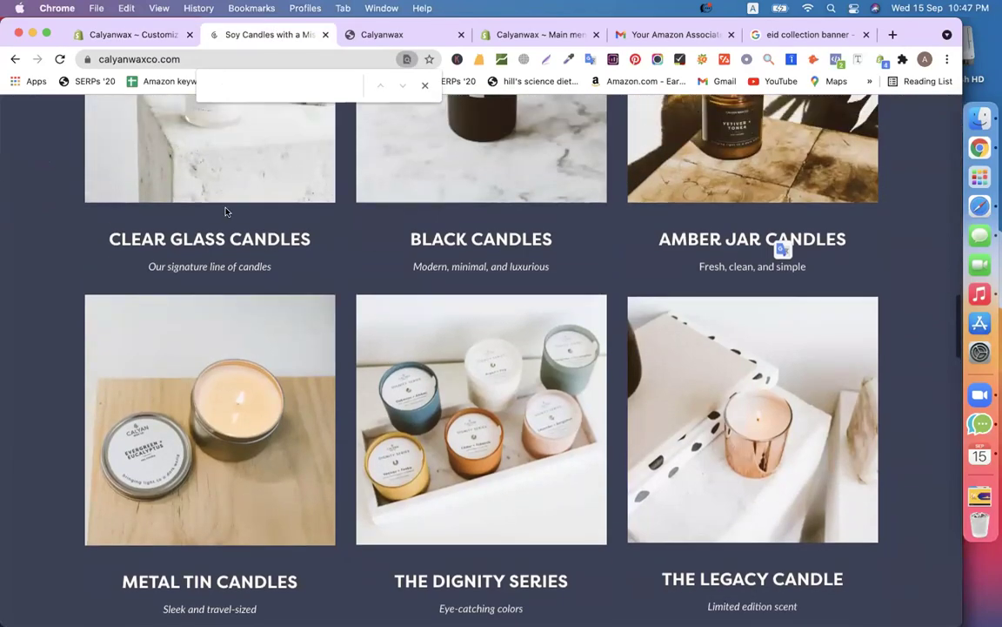
click(132, 34)
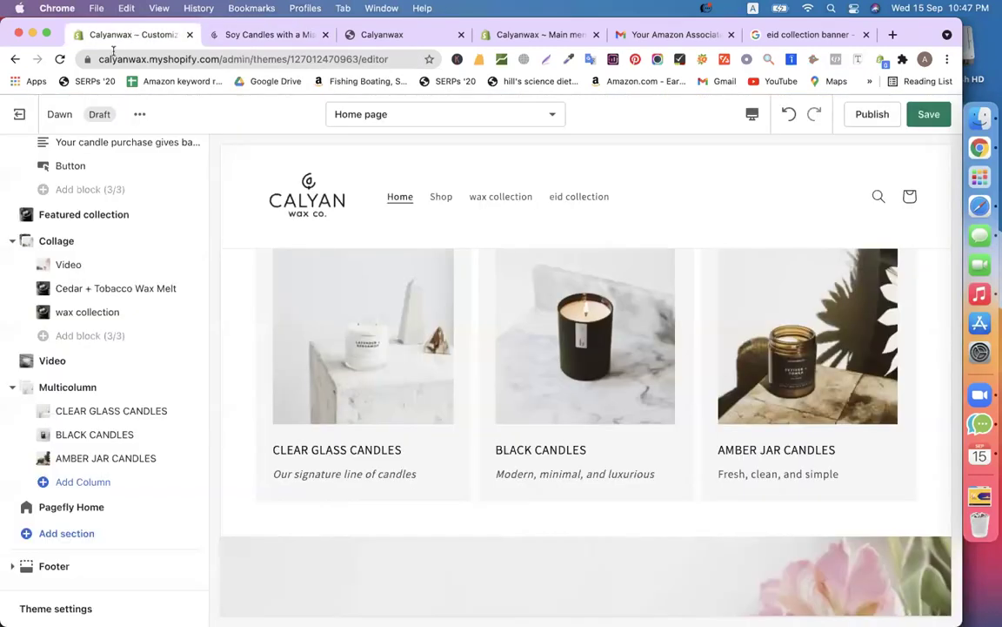
scroll(448, 320, down, 3)
click(106, 486)
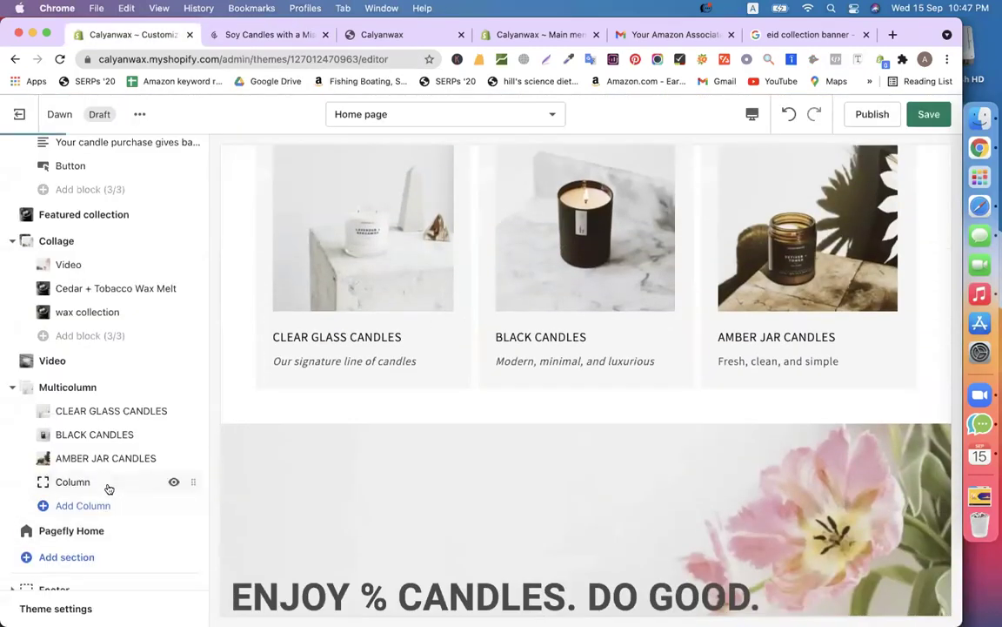
scroll(515, 436, up, 5)
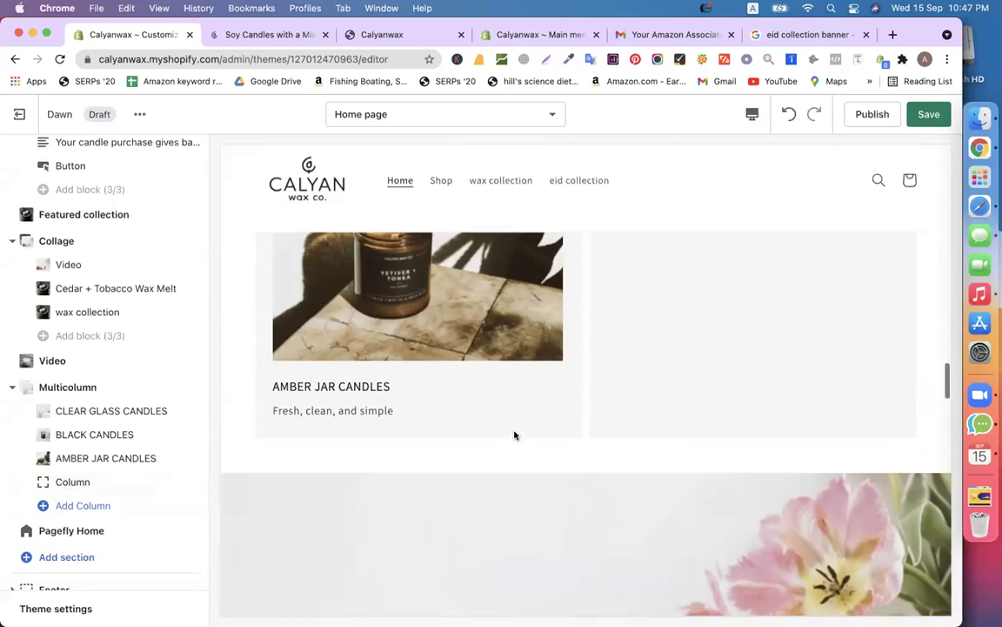
scroll(514, 435, down, 1)
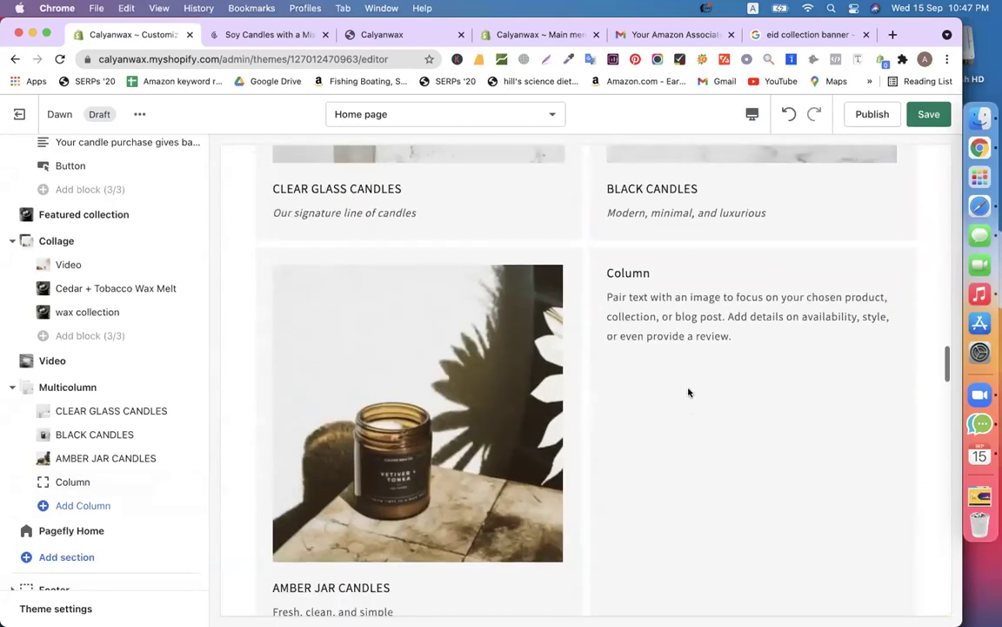
click(99, 508)
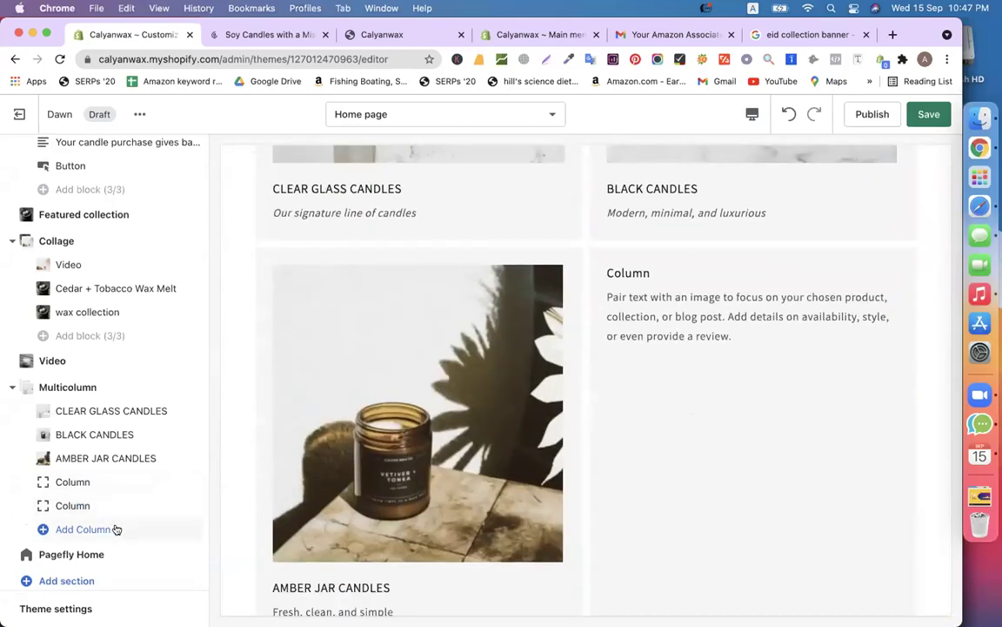
click(117, 528)
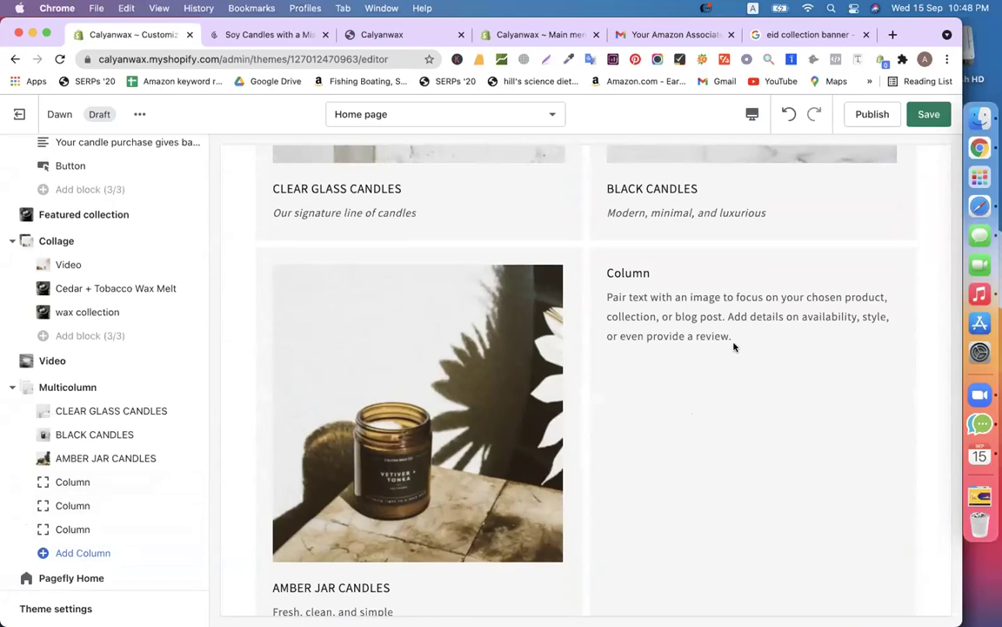
Step: Reopen the Multicolumn section's own settings
scroll(735, 348, up, 1)
scroll(670, 381, up, 5)
scroll(670, 380, down, 10)
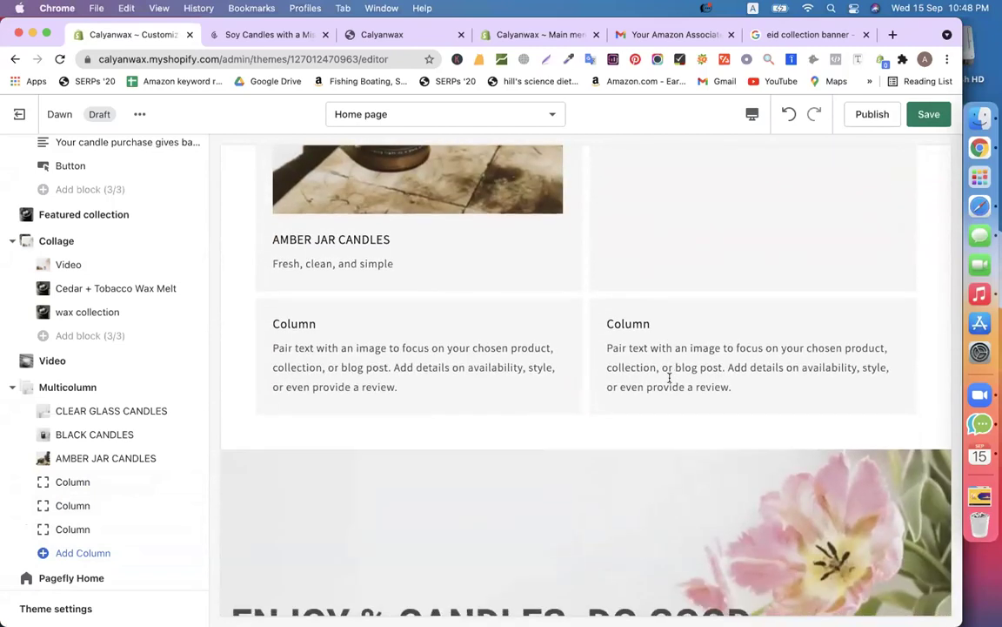
scroll(669, 377, up, 5)
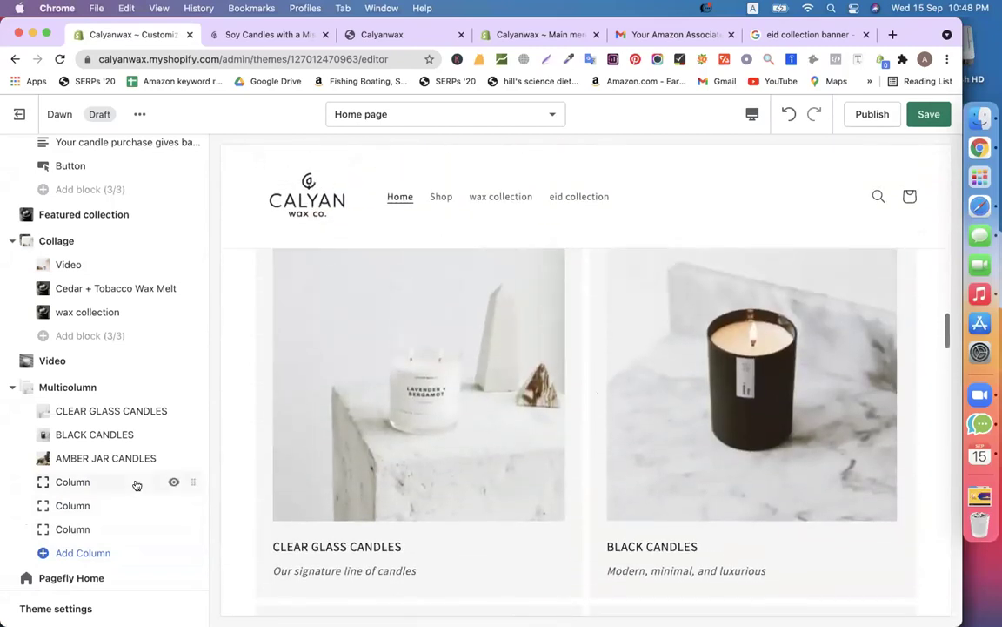
click(61, 388)
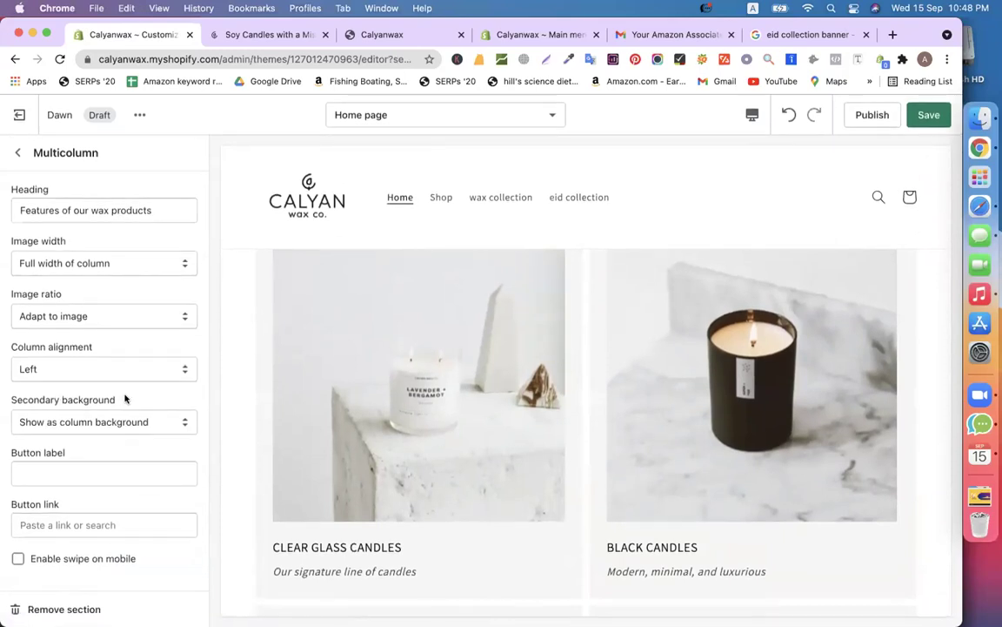
Step: Try one-third and half image widths, then set the image width back to Full width
click(62, 266)
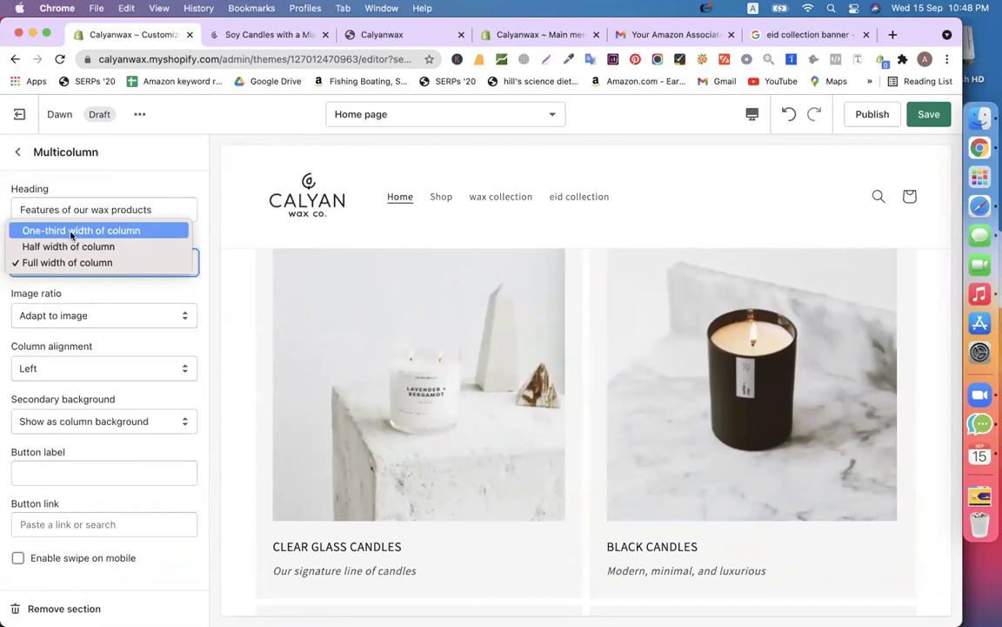
click(116, 185)
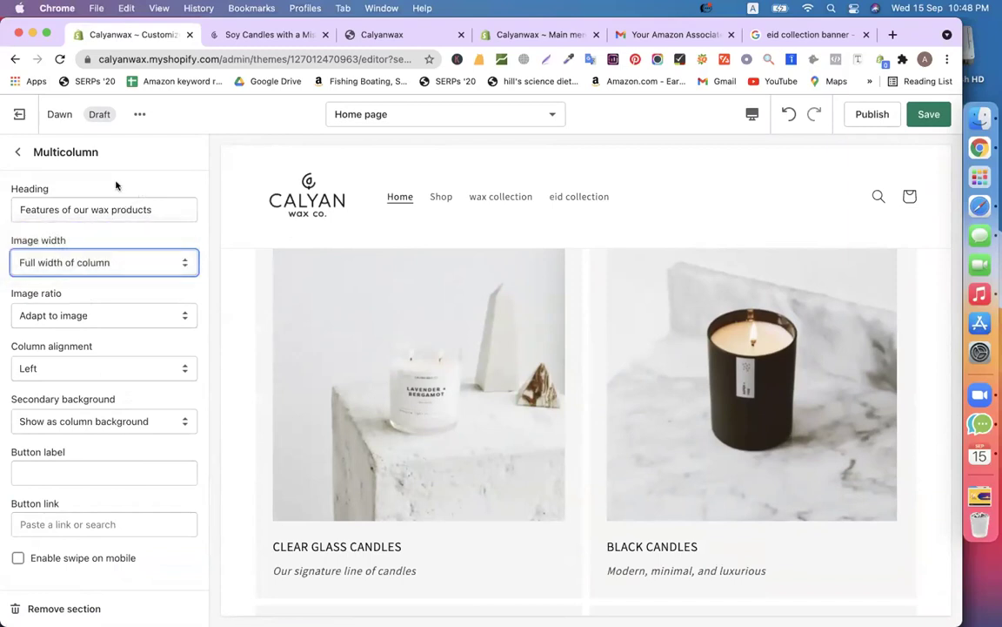
click(71, 264)
click(98, 230)
click(70, 267)
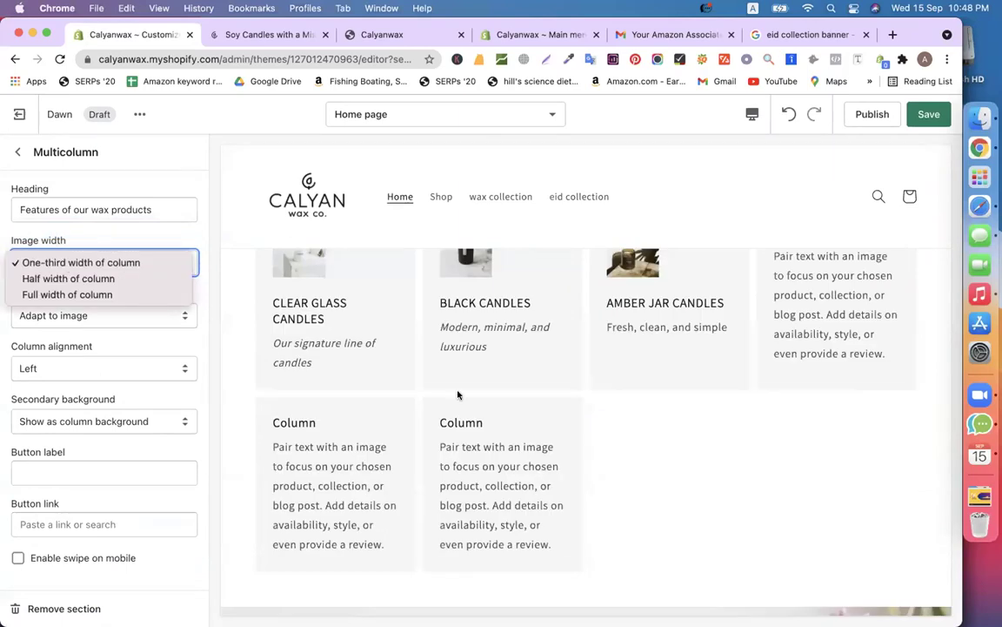
click(98, 278)
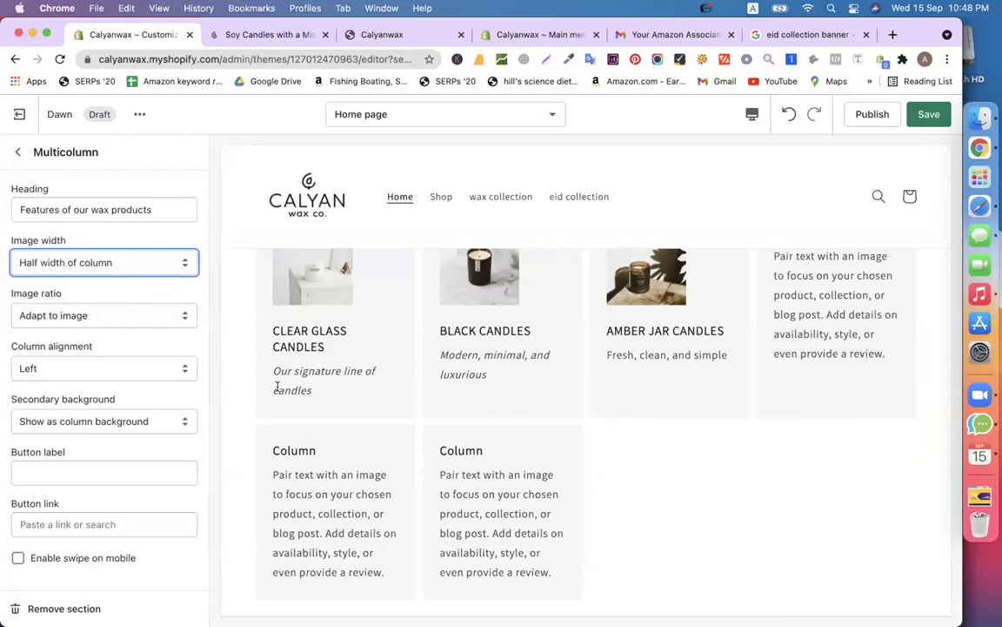
click(90, 263)
click(59, 276)
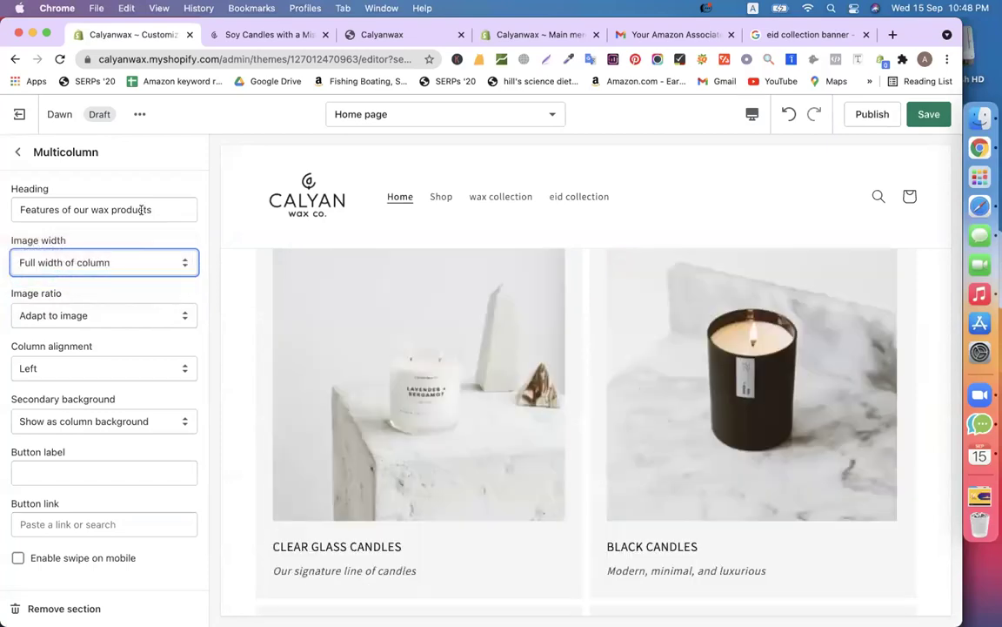
Step: Remove the three empty placeholder Column blocks from the Multicolumn section
click(16, 152)
scroll(173, 433, down, 2)
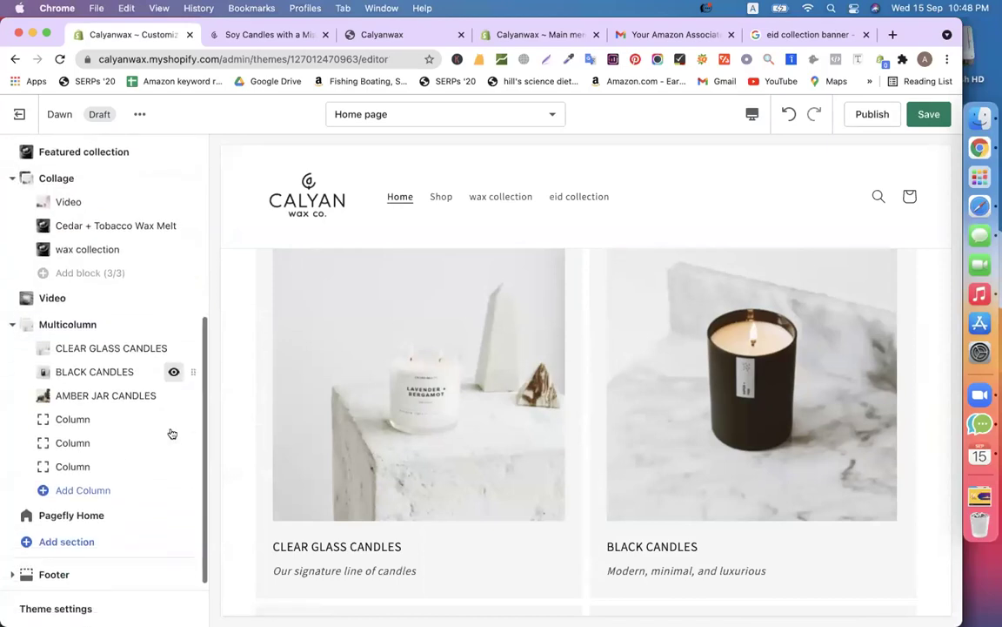
click(139, 412)
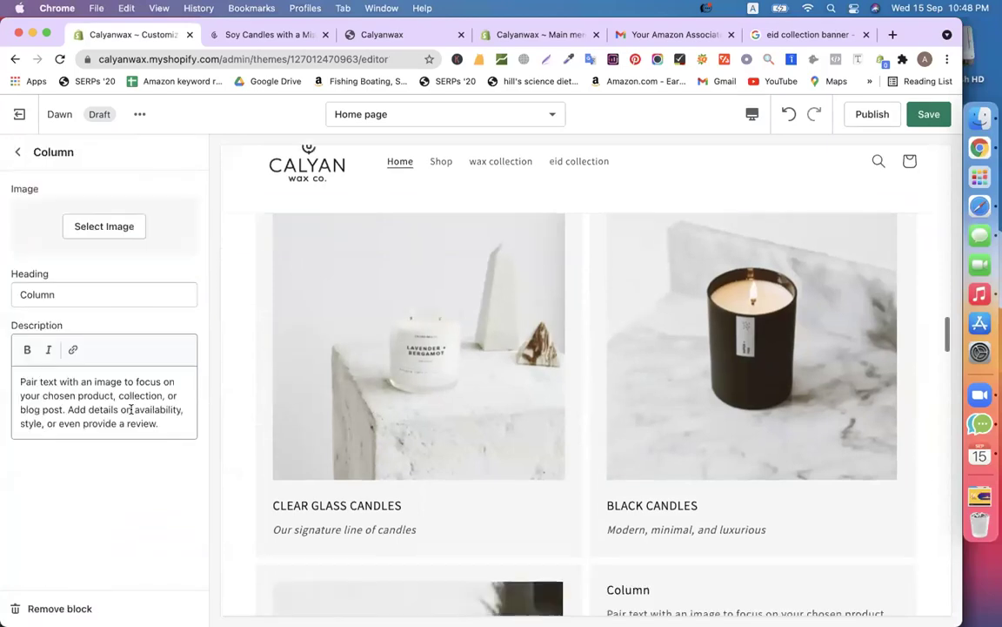
click(53, 601)
click(74, 434)
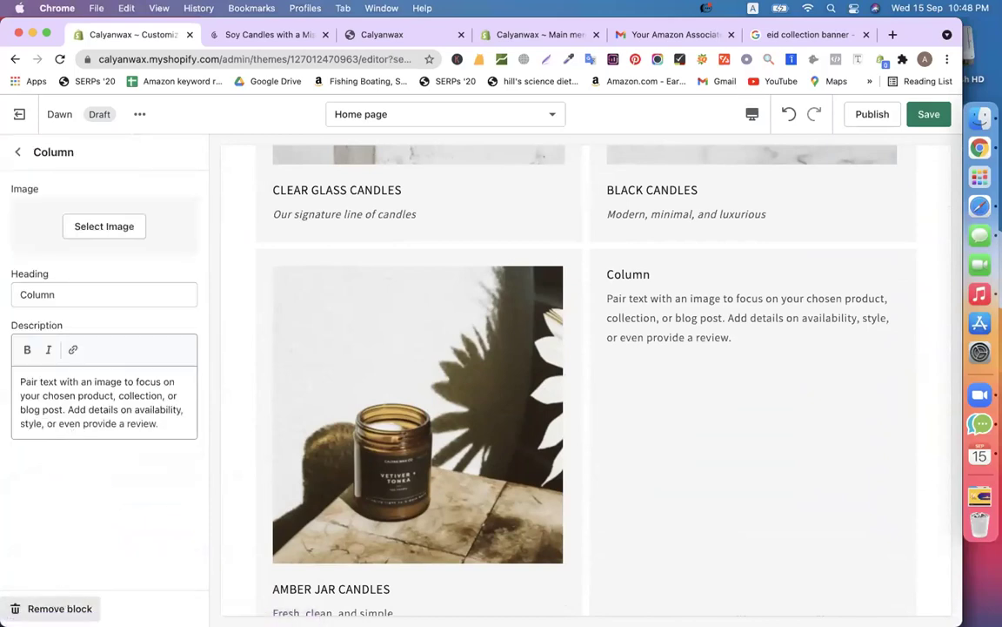
click(53, 607)
click(42, 461)
click(54, 607)
scroll(237, 334, down, 3)
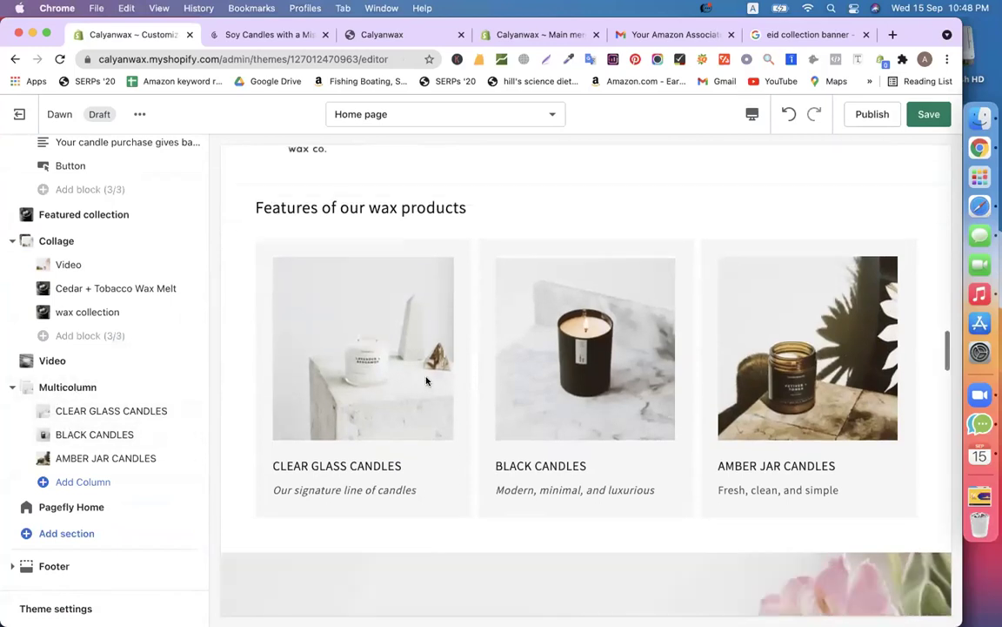
scroll(237, 334, up, 2)
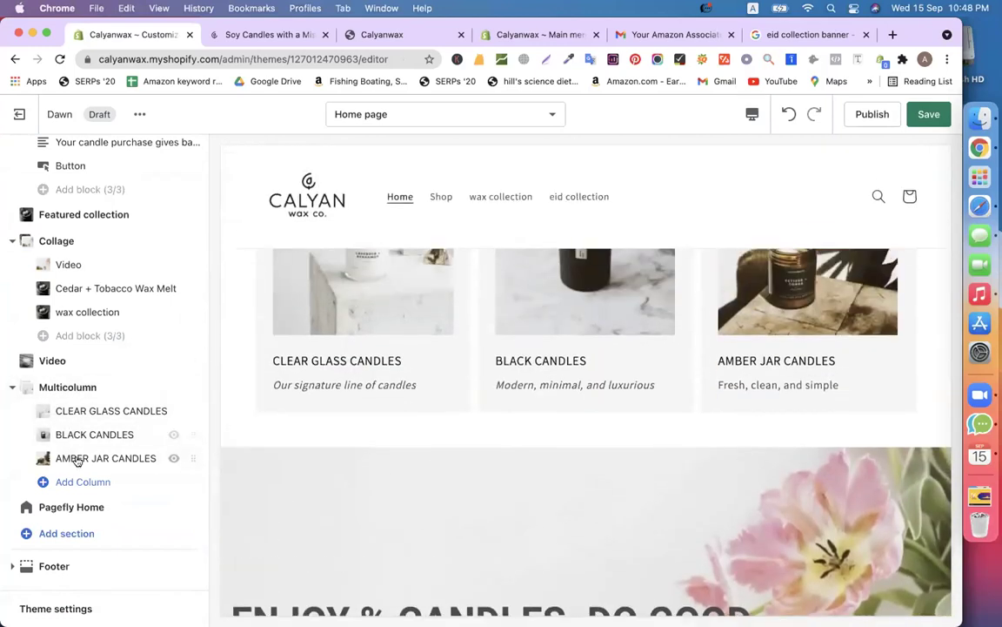
Step: Add a new Multicolumn section and move it just below the candle columns, above Pagefly Home
click(70, 533)
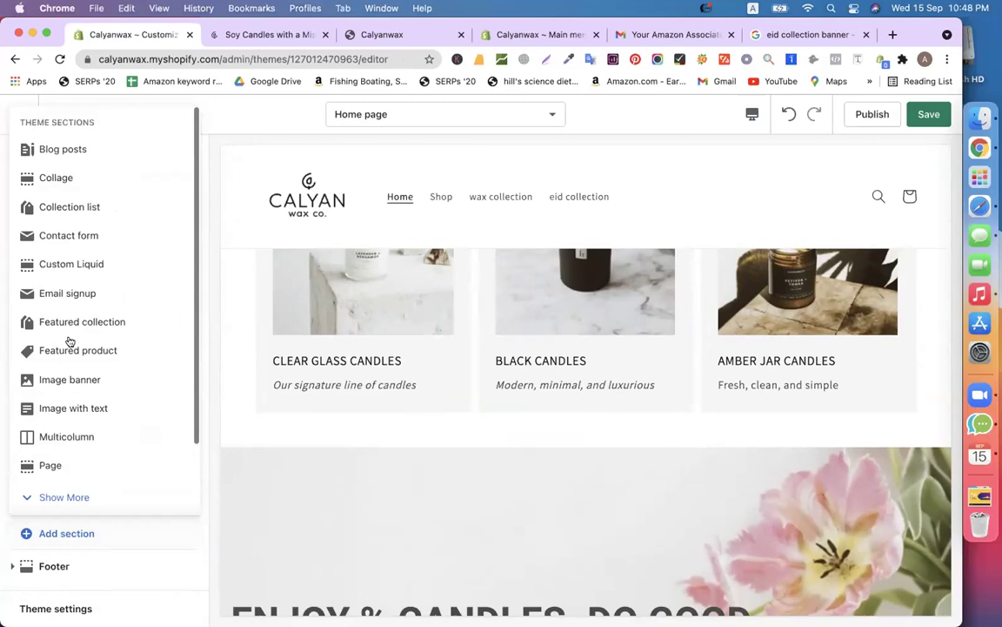
click(83, 435)
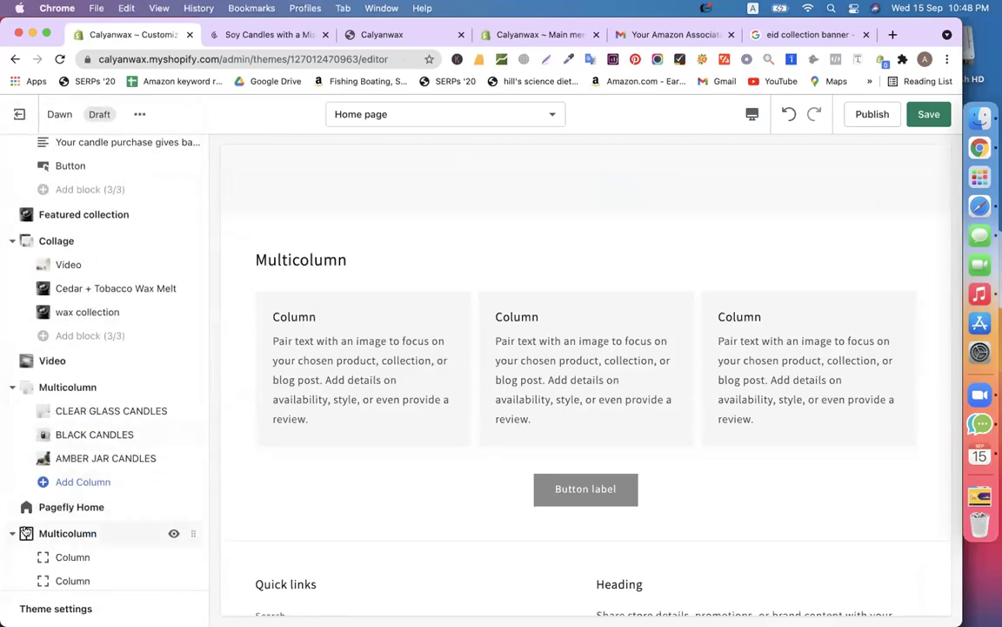
drag(191, 533, 193, 477)
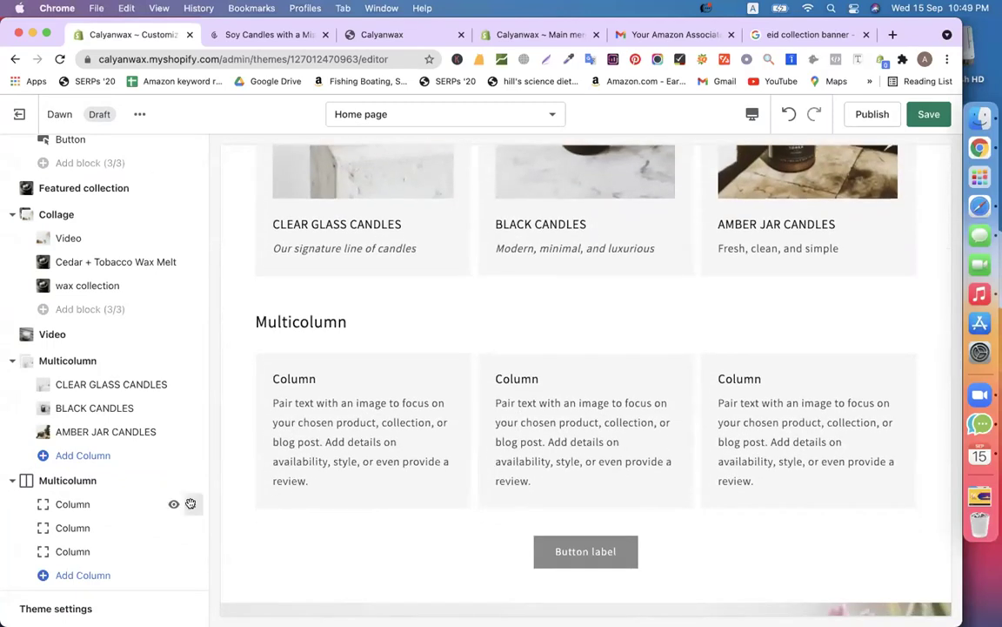
scroll(315, 418, up, 2)
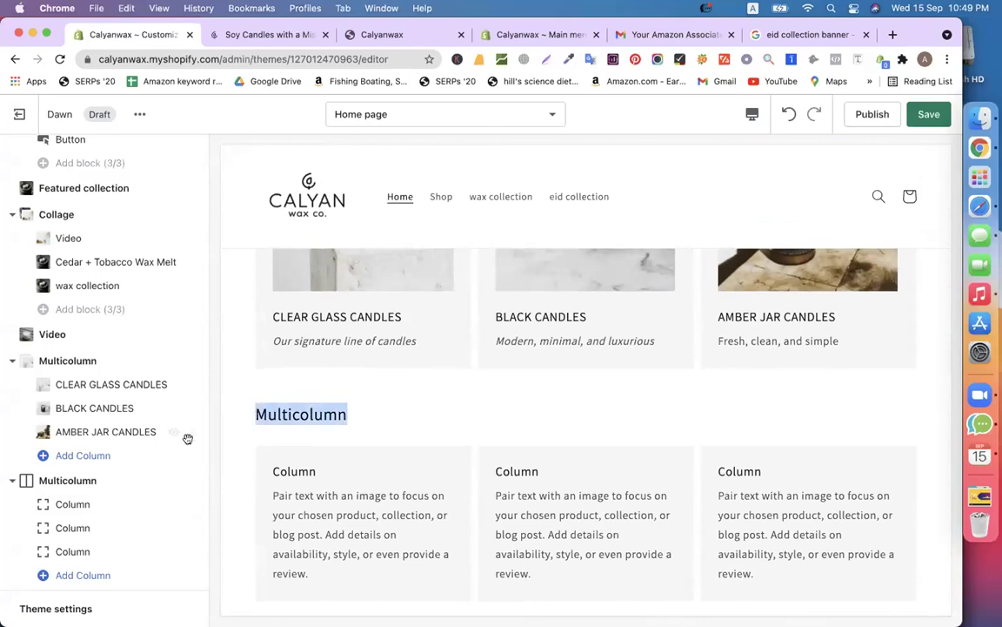
Step: Clear the new Multicolumn section's heading and open its first Column block
click(70, 481)
double_click(104, 217)
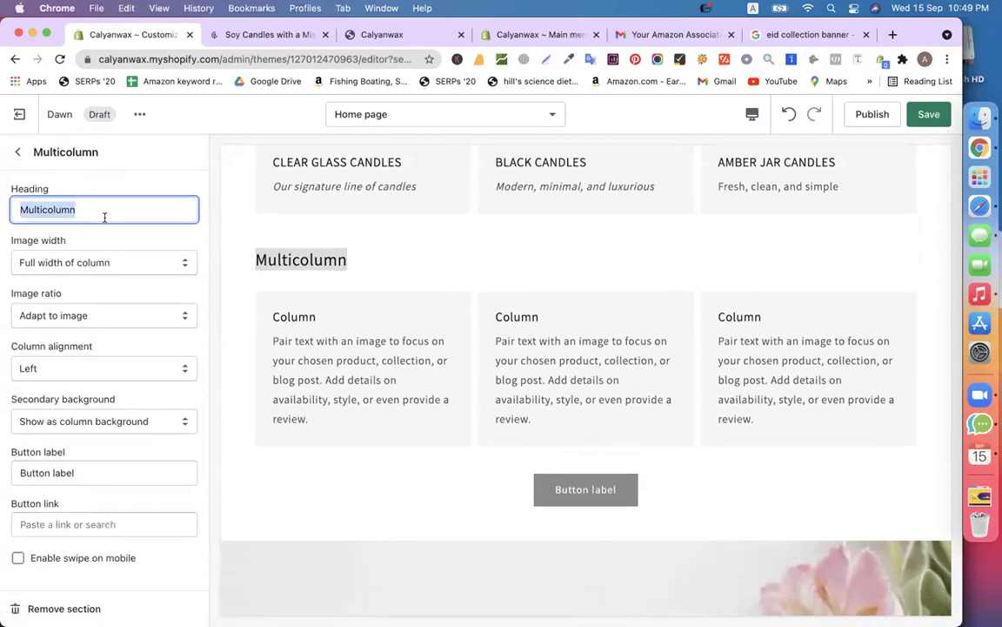
key(BackSpace)
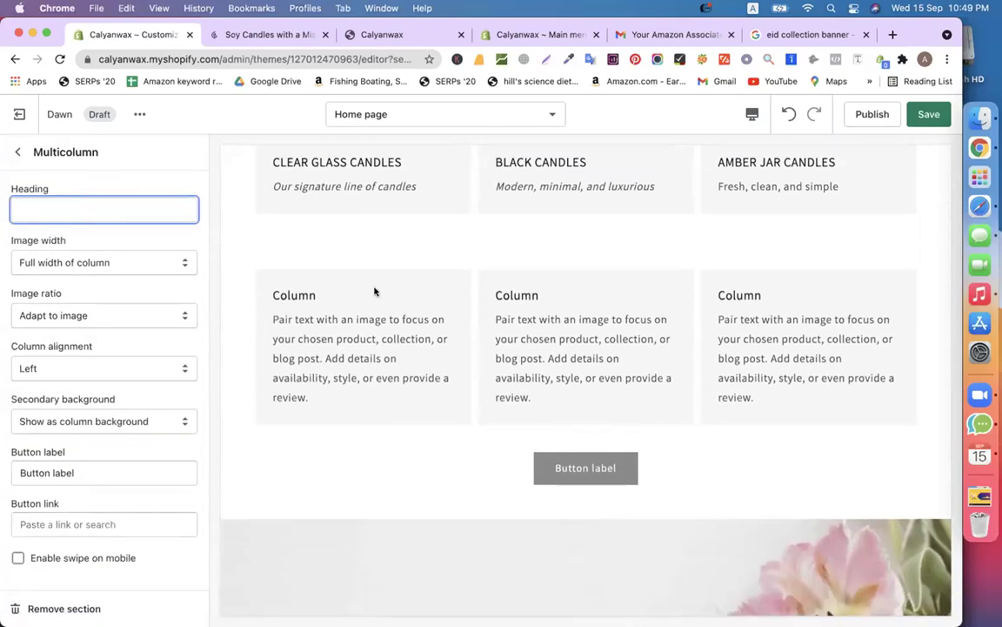
click(18, 152)
scroll(337, 423, down, 3)
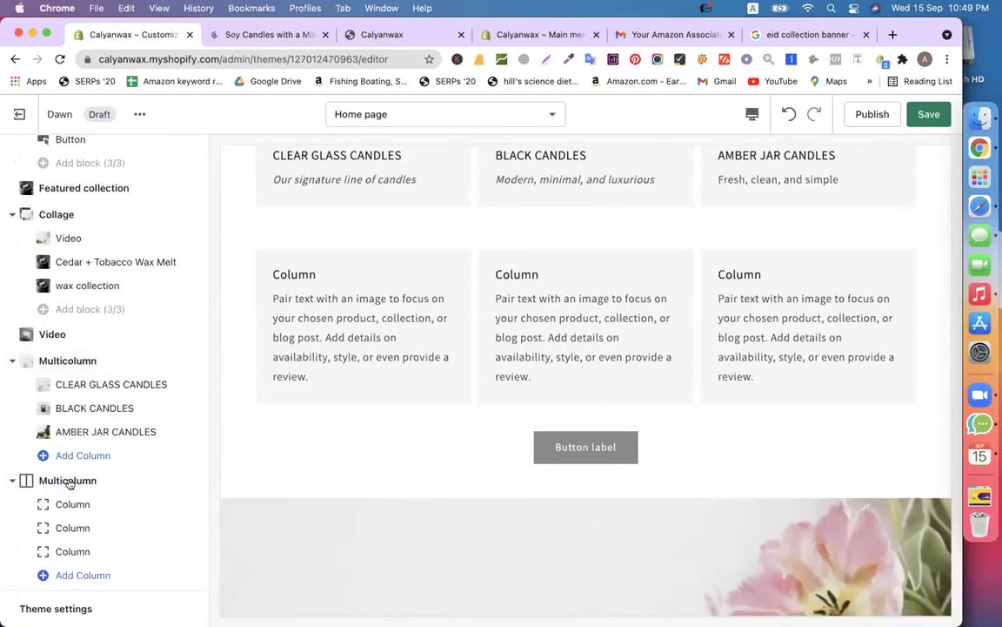
click(72, 505)
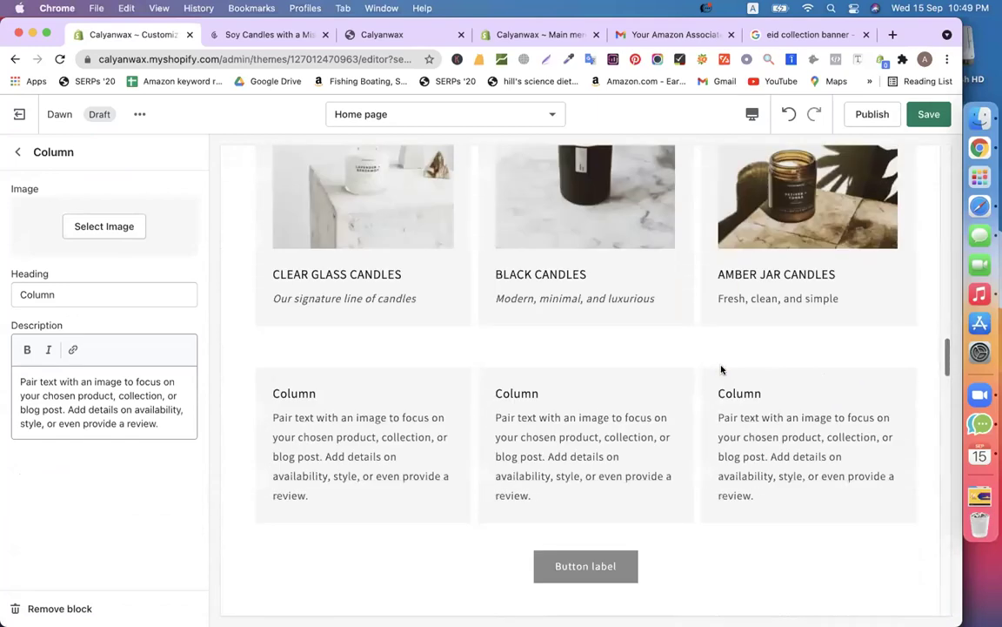
scroll(722, 370, down, 2)
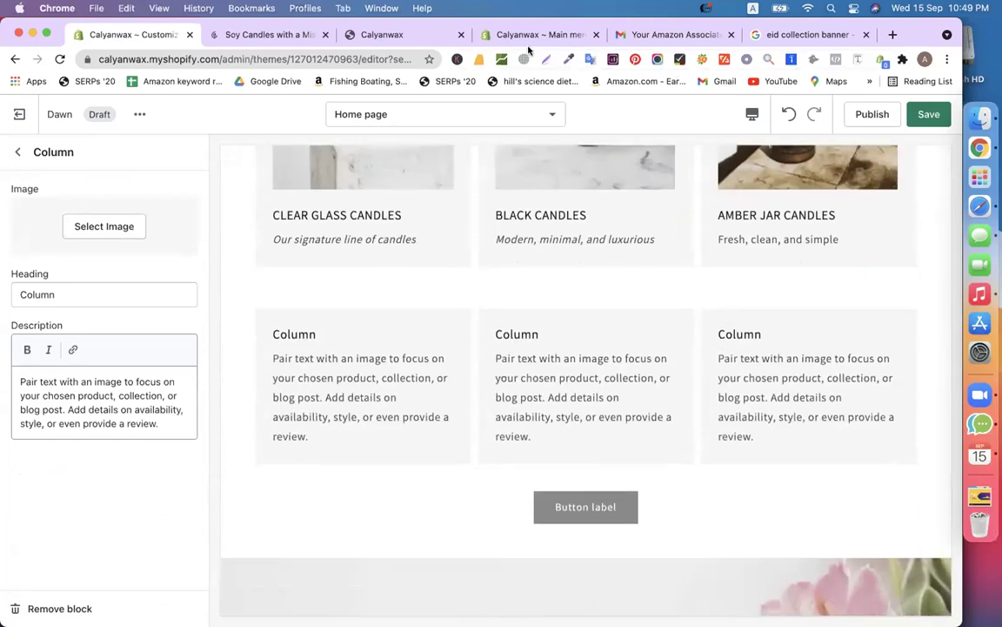
Step: On the reference candle site, save the Metal Tin Candles image as 1.jpeg
click(482, 30)
click(288, 35)
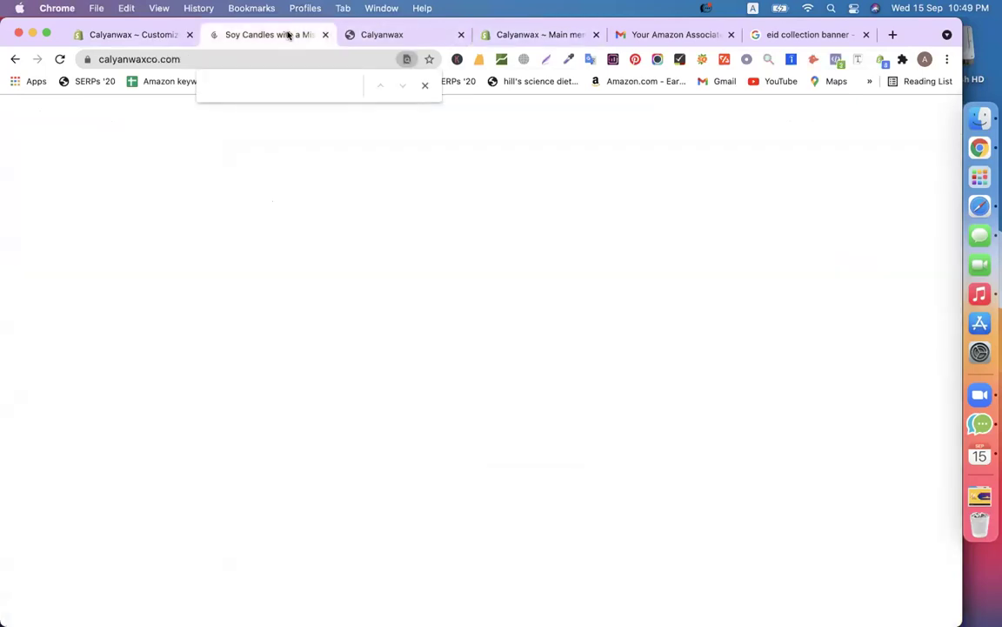
right_click(240, 377)
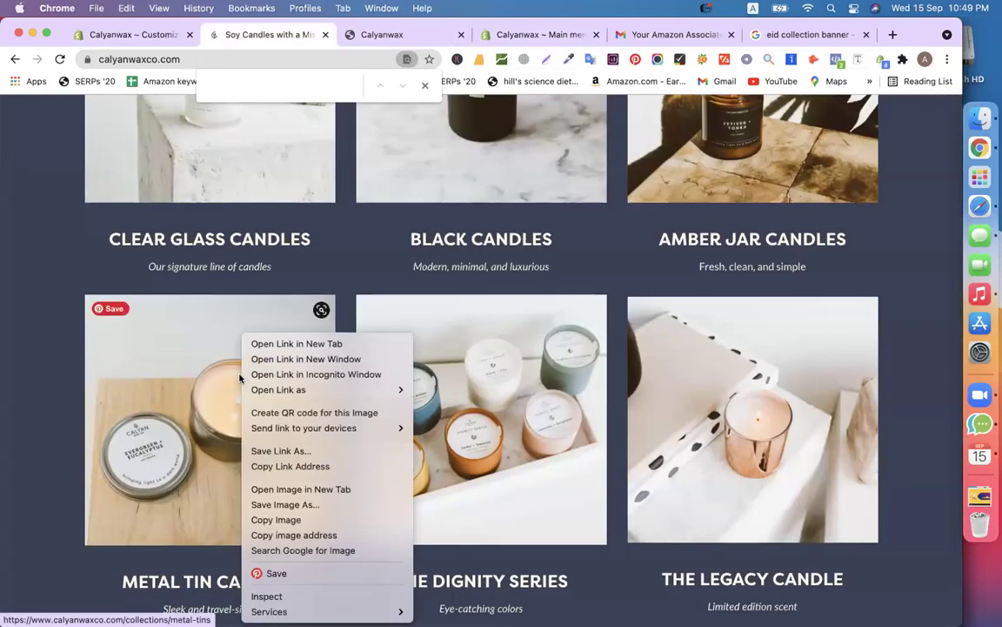
click(283, 505)
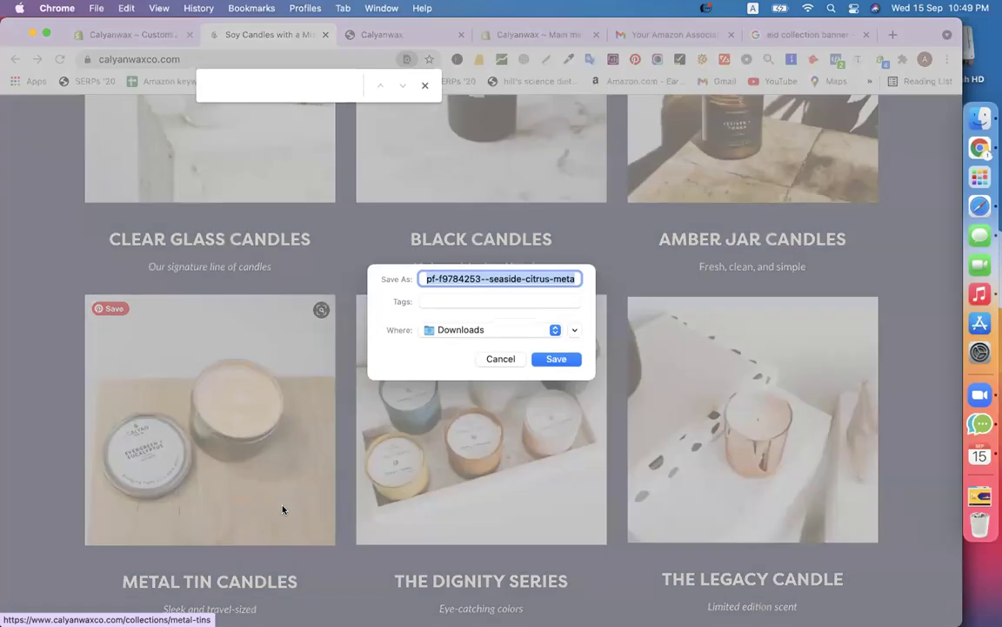
text(1)
key(Return)
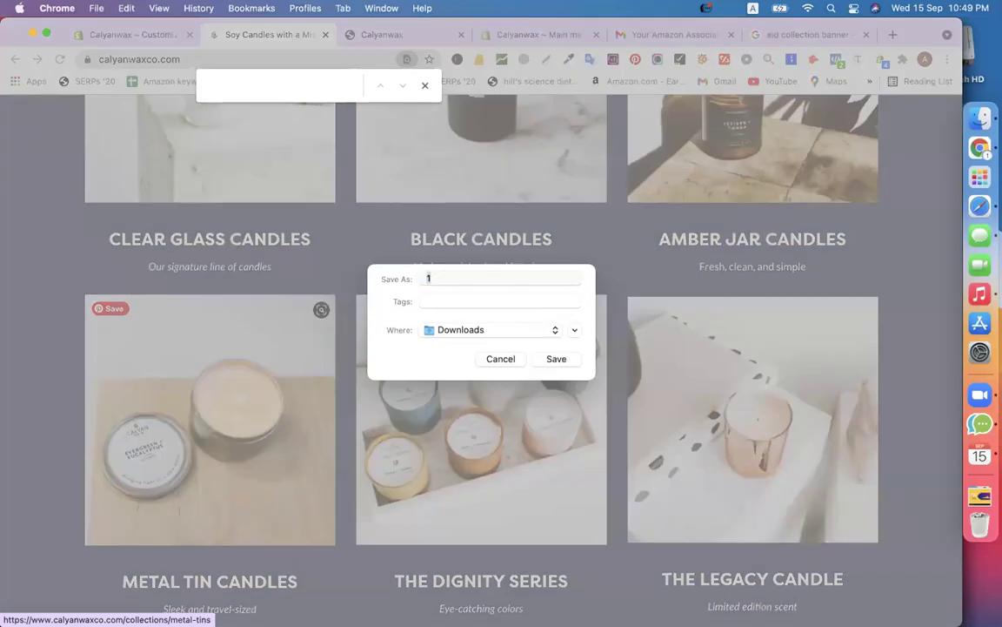
Step: Save the Dignity Series and Legacy Candle images as 2.jpeg and 3.jpeg
right_click(515, 474)
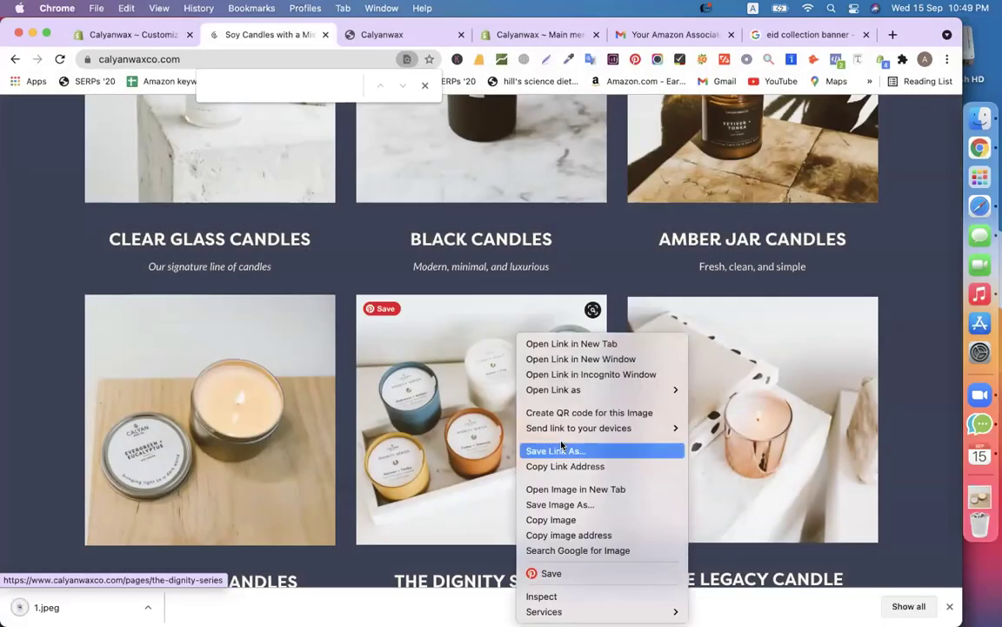
click(559, 503)
text(2)
key(Return)
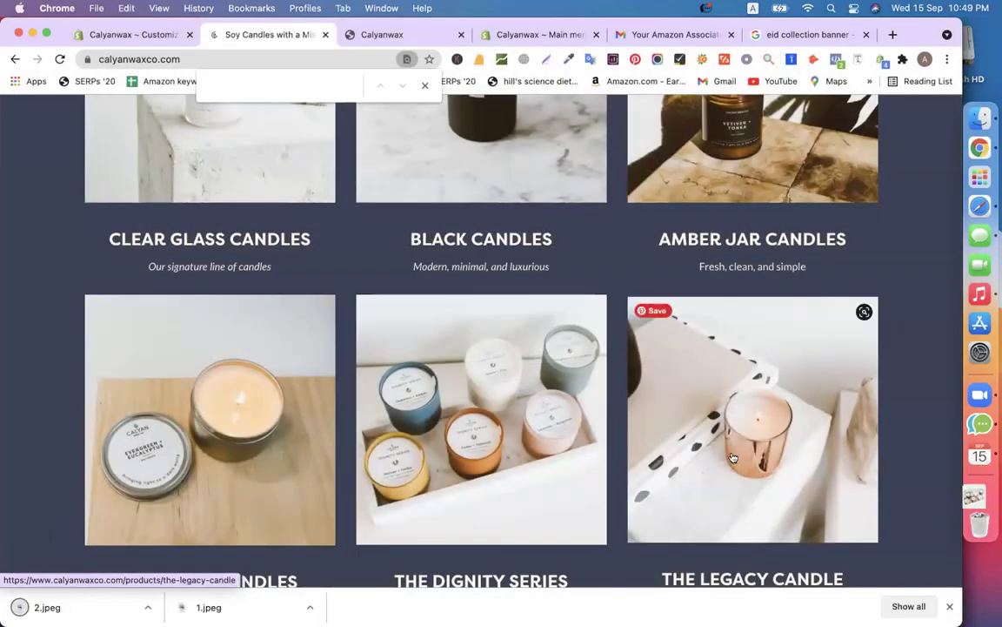
right_click(740, 335)
click(766, 505)
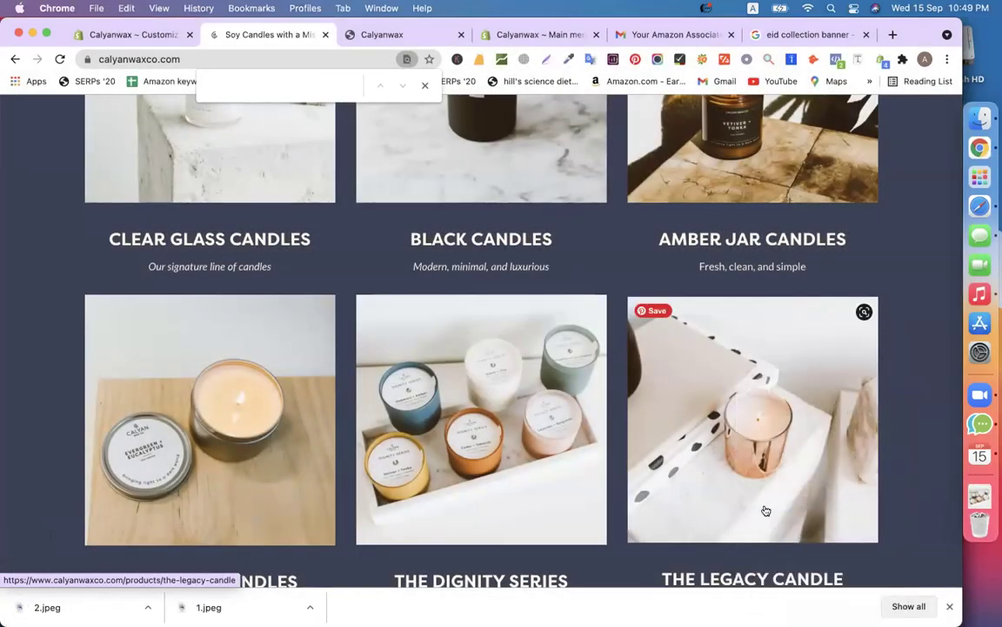
text(3)
key(Return)
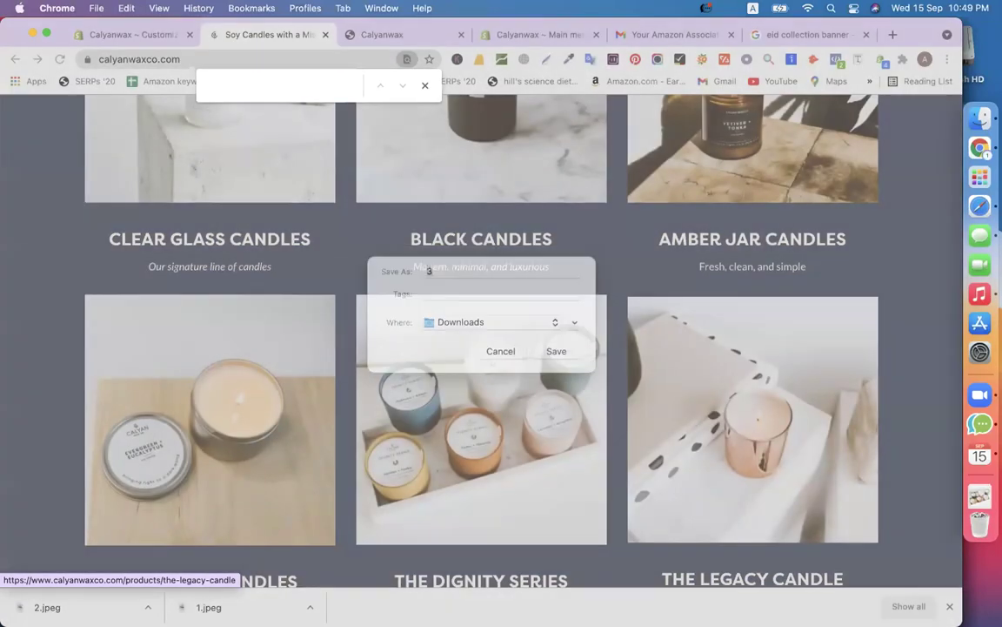
click(119, 42)
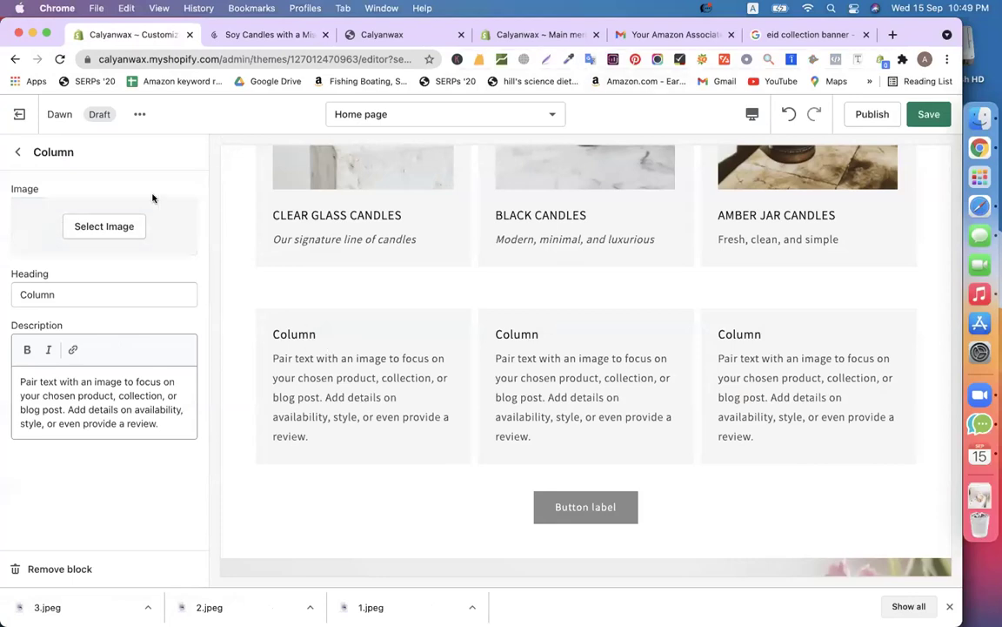
Step: Upload 1.jpeg from Downloads to the first column's image library
click(89, 196)
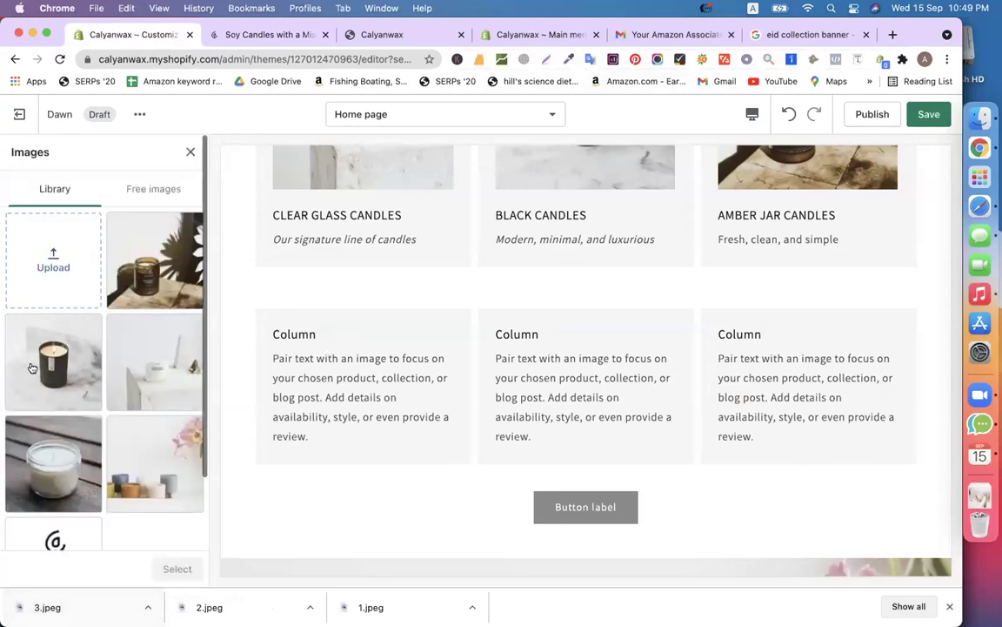
click(46, 282)
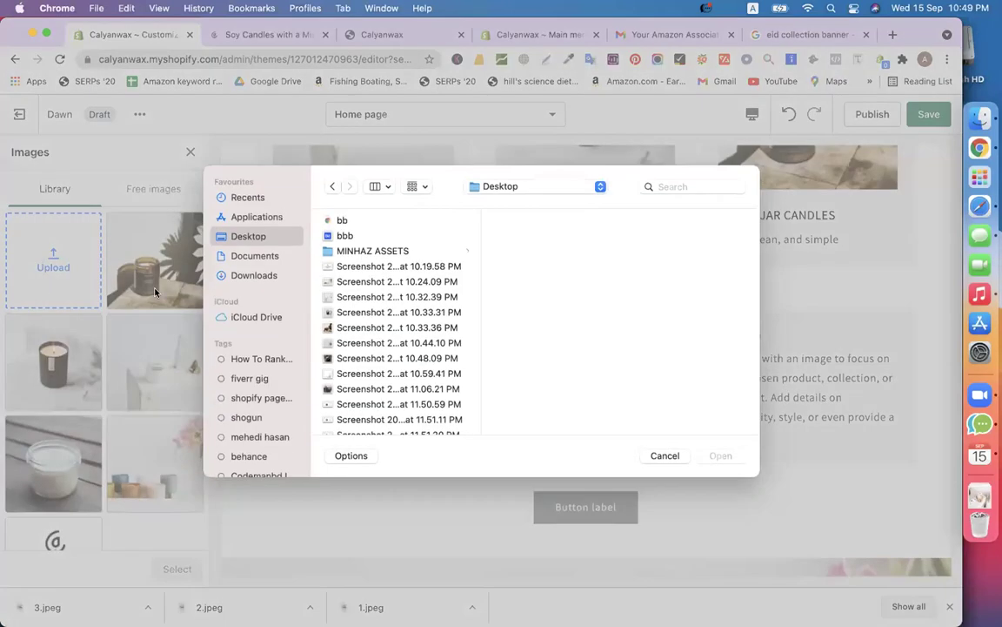
click(254, 276)
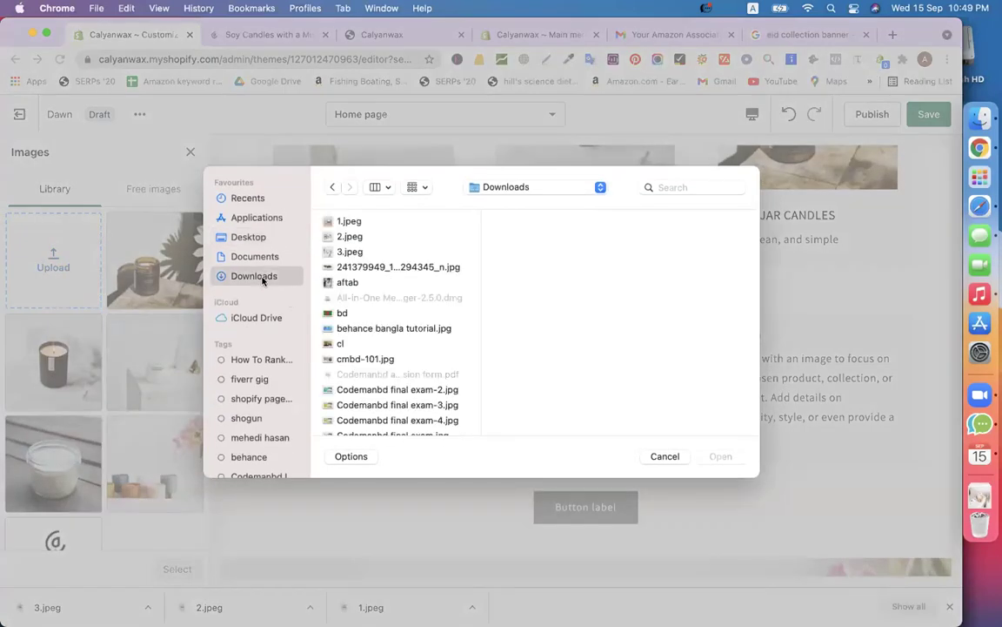
key(Down)
key(Return)
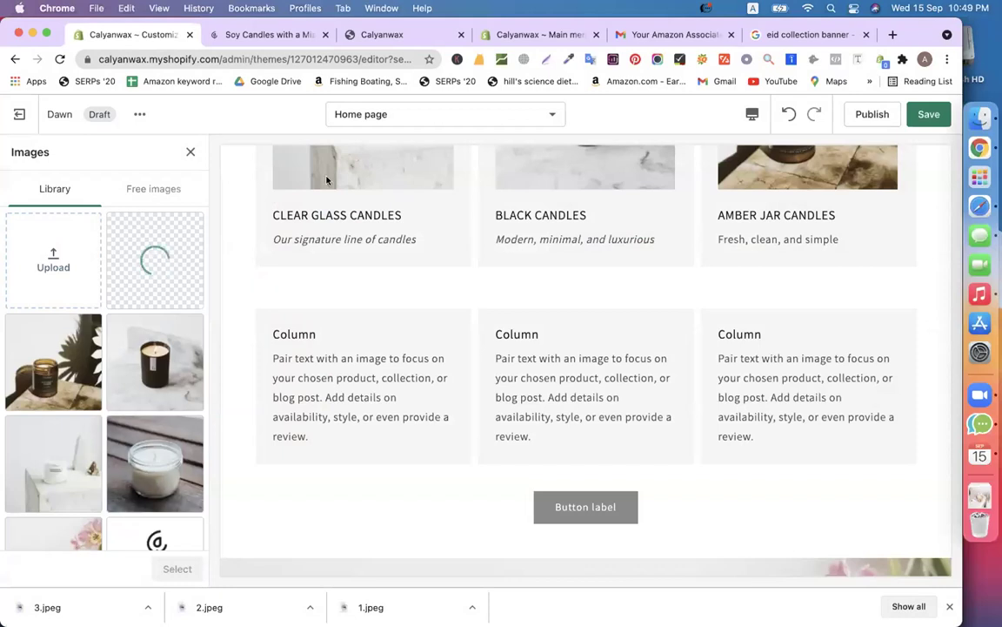
Step: Use the uploaded metal tin photo as the column image and set the heading to METAL TIN CANDLES
click(224, 35)
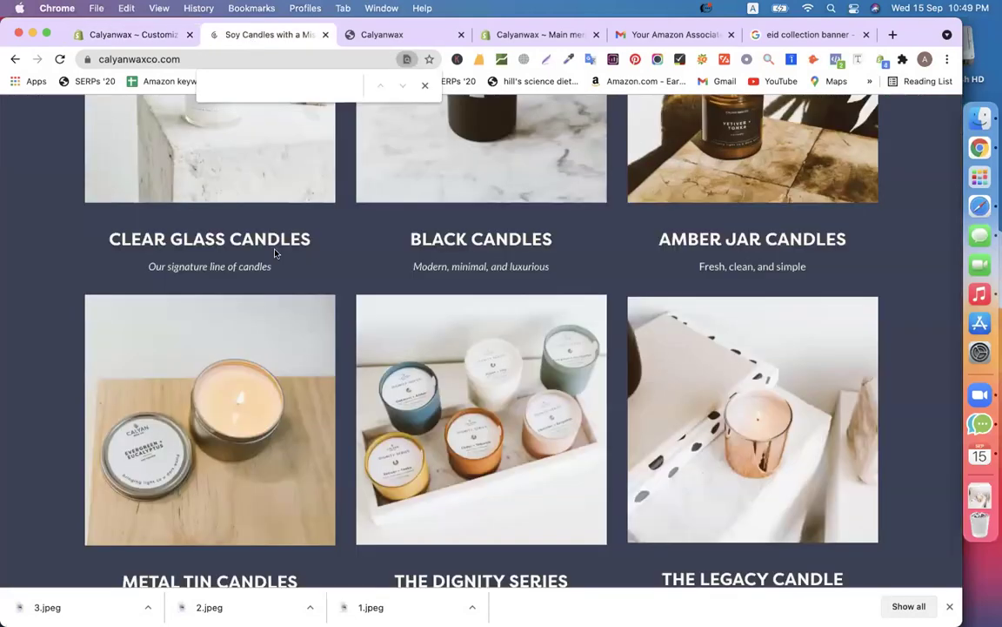
scroll(212, 436, down, 4)
triple_click(205, 421)
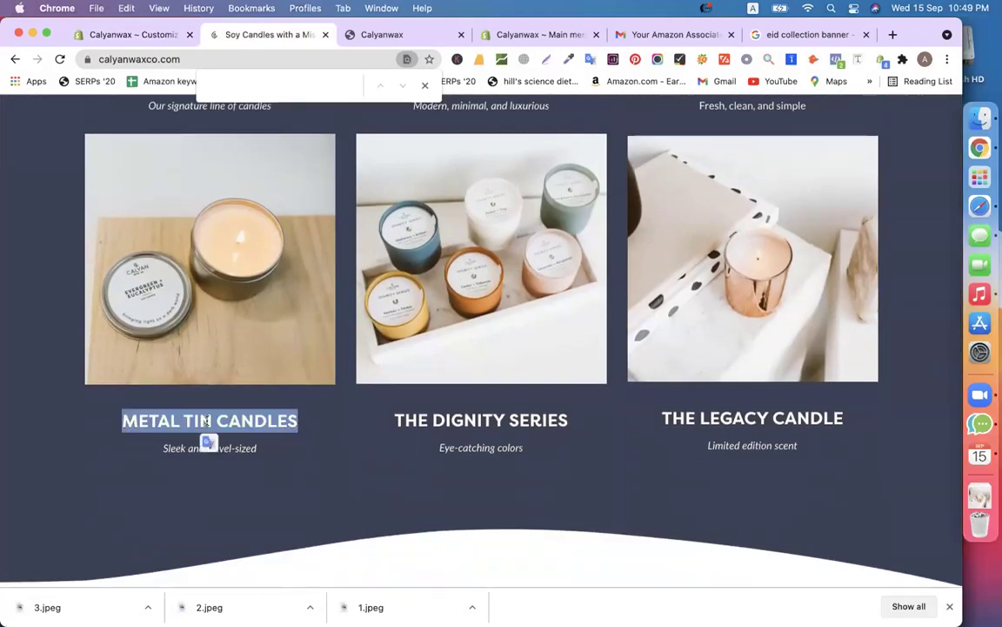
click(130, 36)
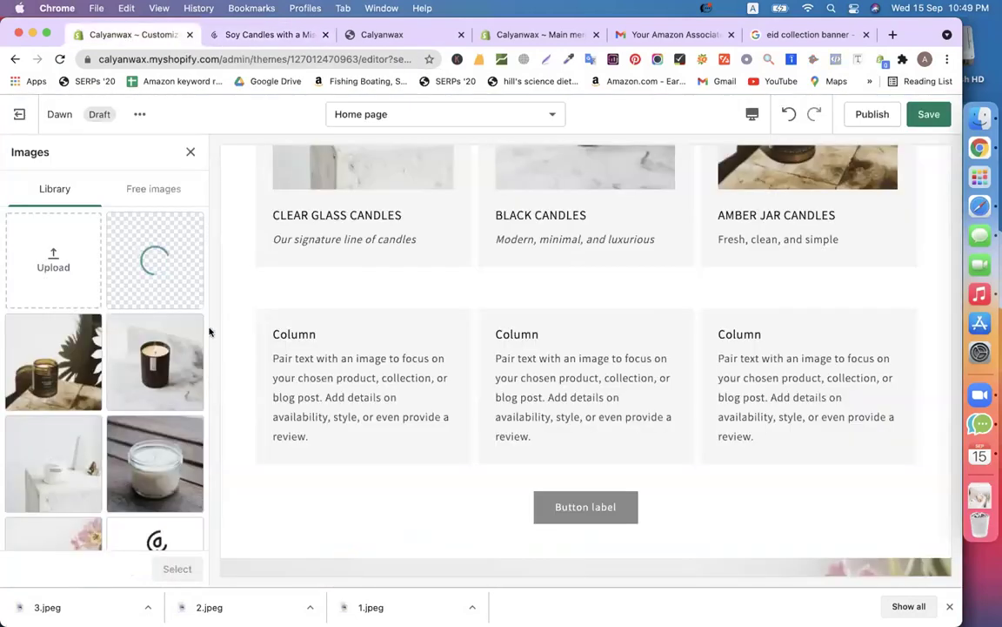
click(949, 606)
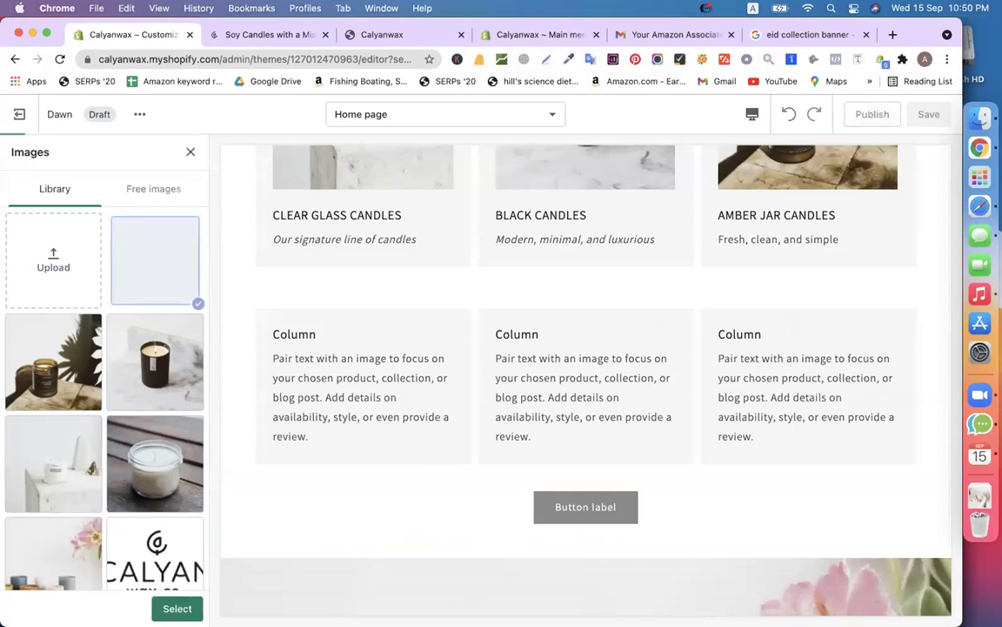
click(178, 608)
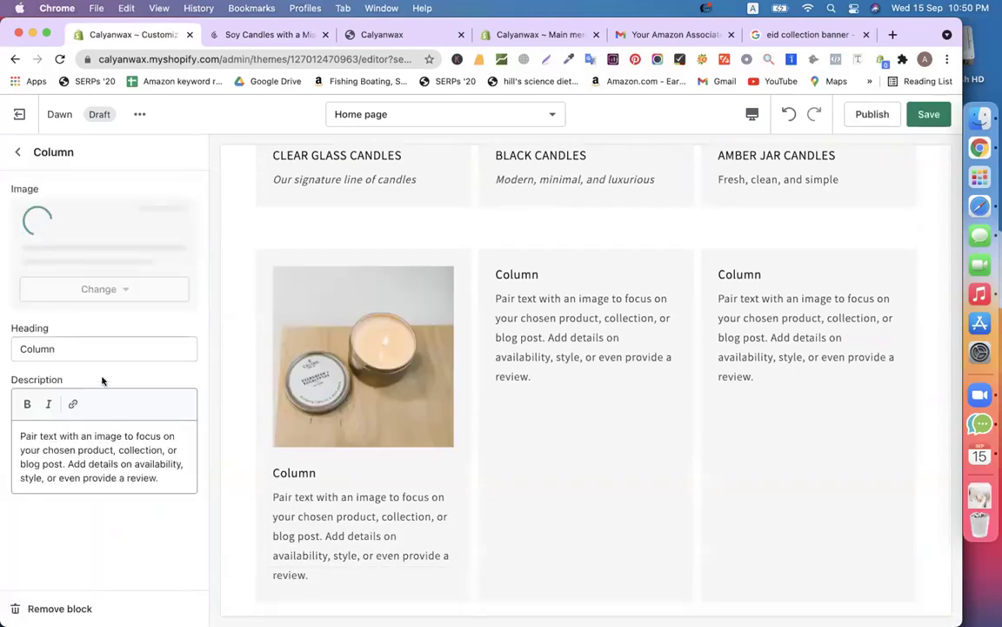
double_click(105, 440)
text(METAL TIN CANDLES)
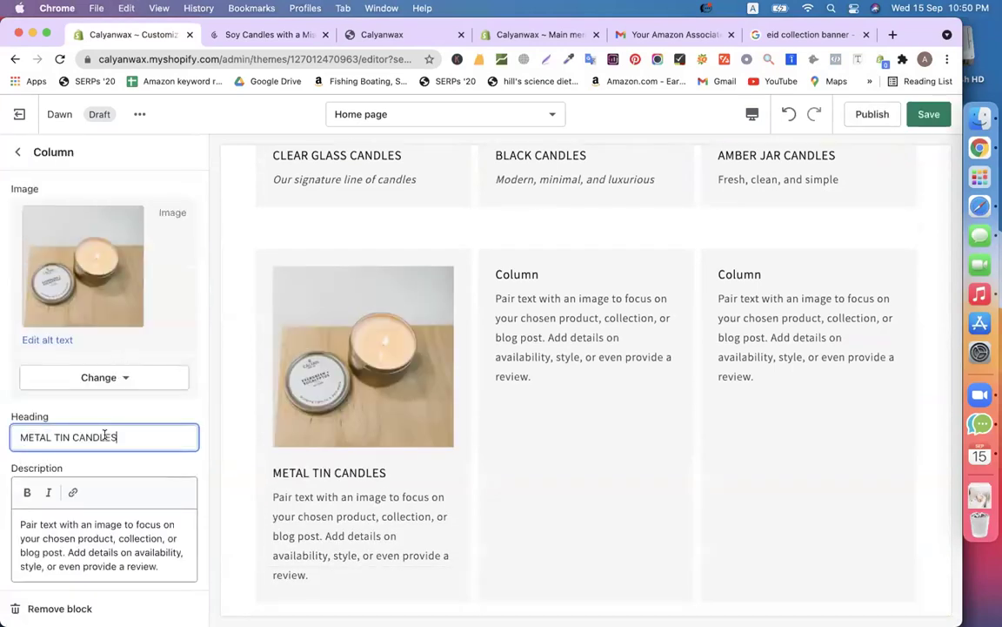
Step: Replace the column description with the reference caption 'Sleek and travel-sized'
click(257, 35)
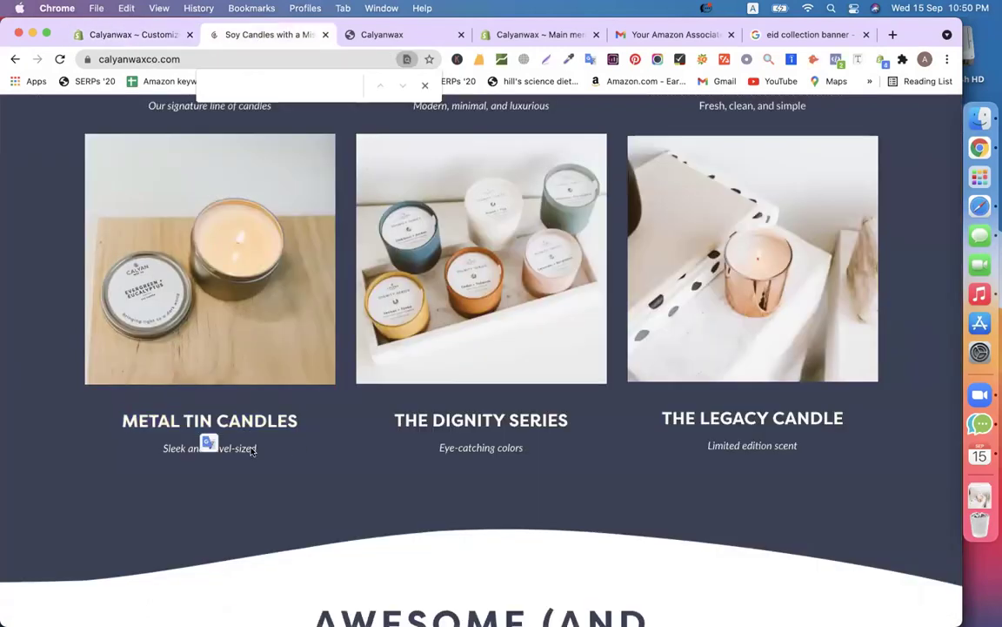
triple_click(252, 448)
key(super+c)
click(139, 35)
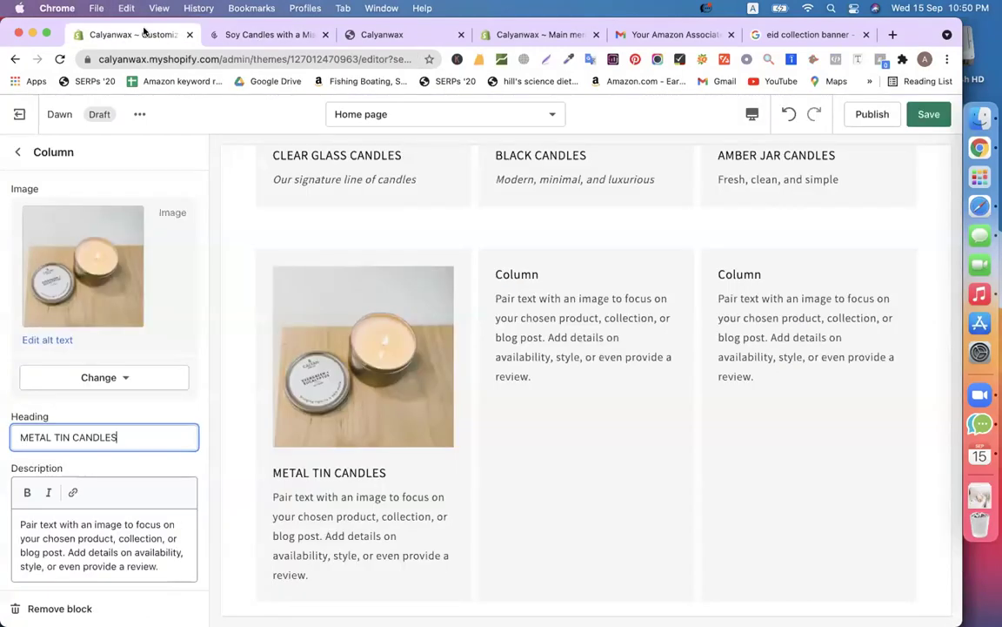
click(120, 535)
key(super+a)
key(super+v)
key(super+space)
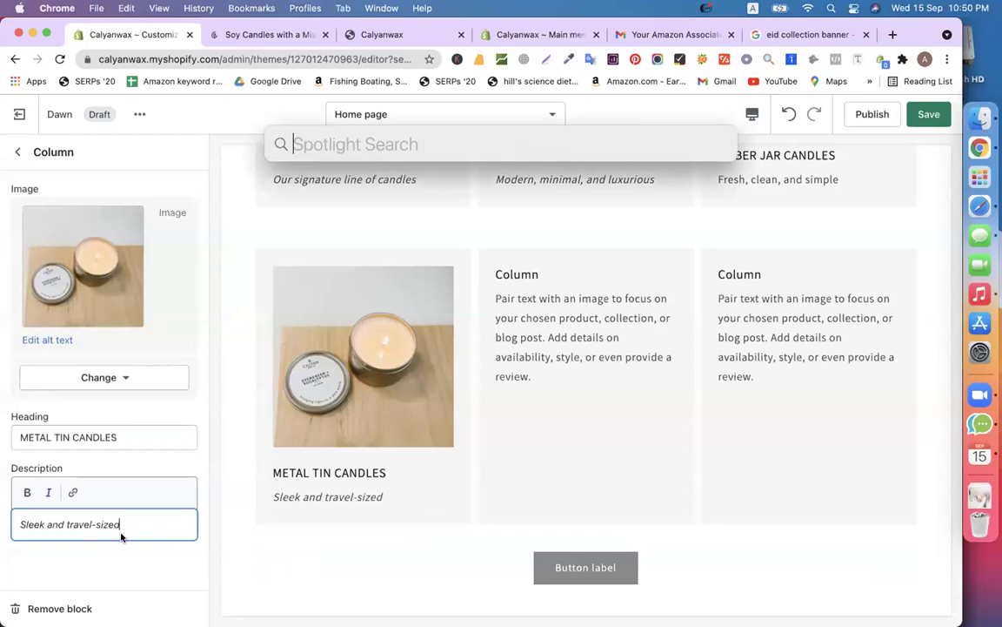
key(Escape)
click(17, 151)
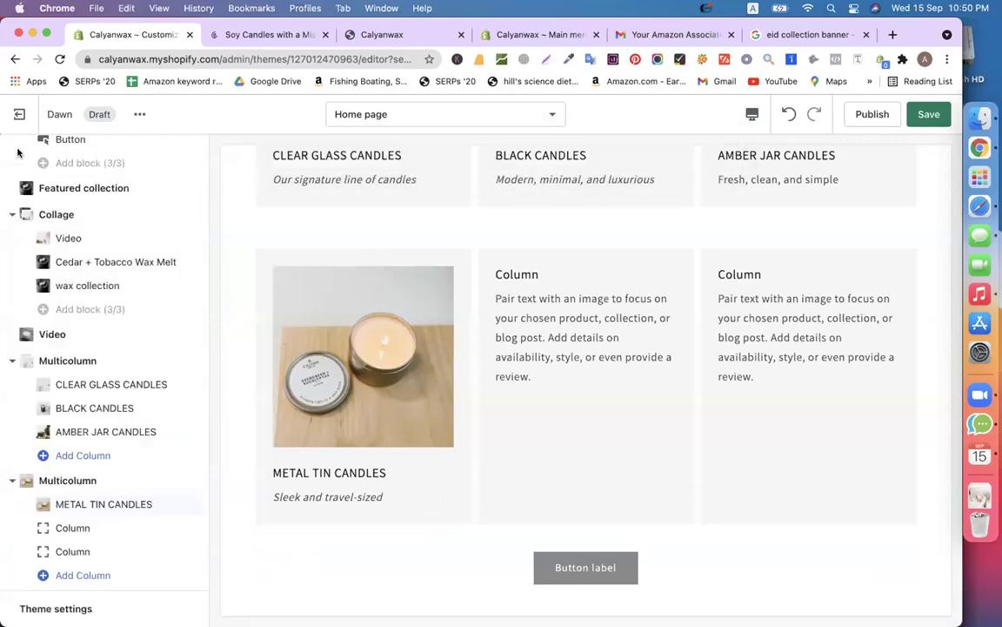
scroll(128, 466, down, 2)
Step: Give the second column the uploaded 2.jpeg candle box photo and heading THE DIGNITY SERIES
click(80, 452)
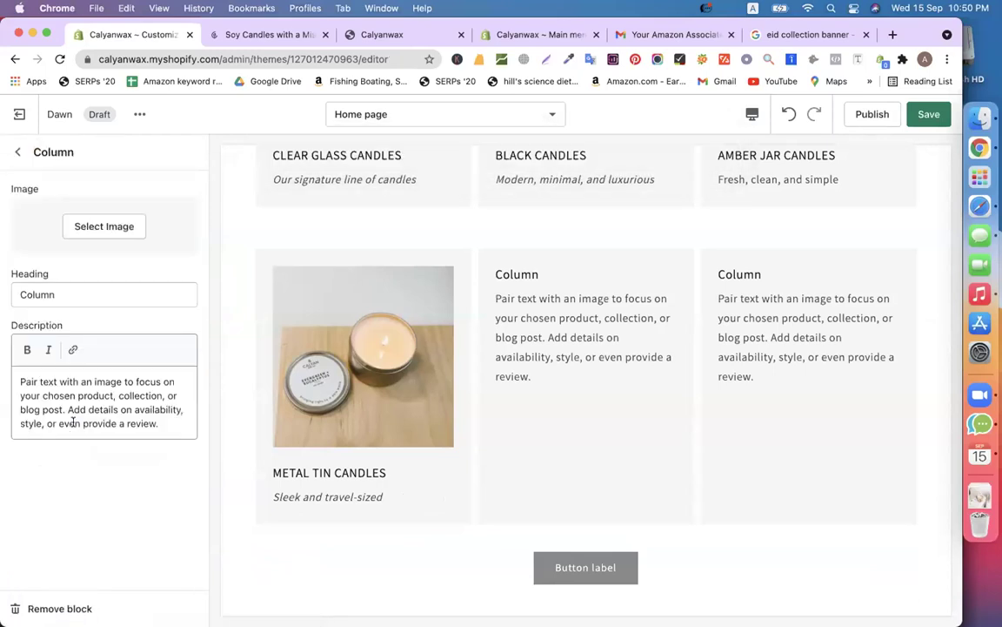
click(116, 224)
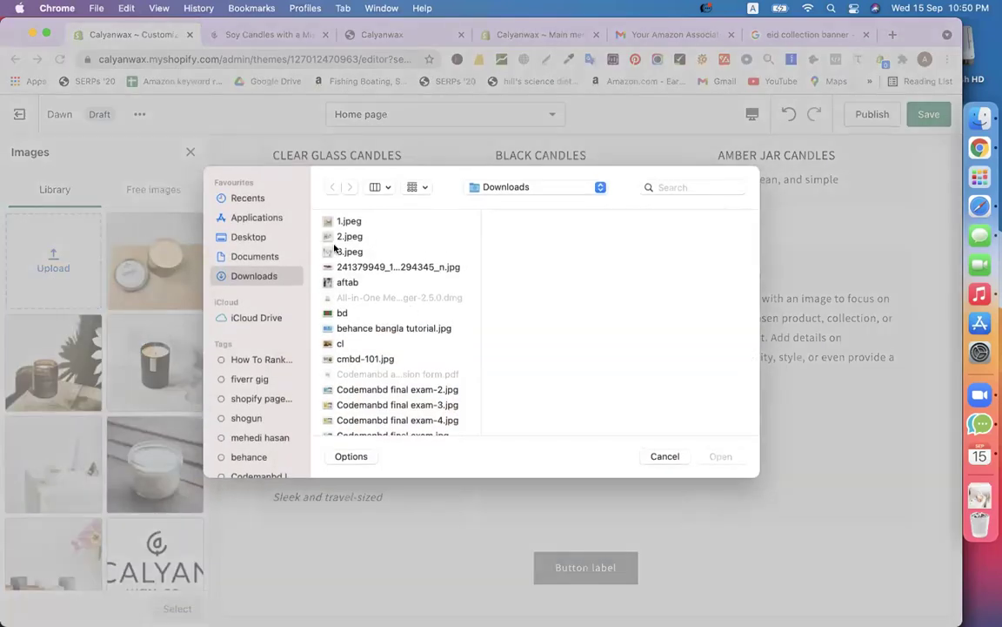
double_click(331, 231)
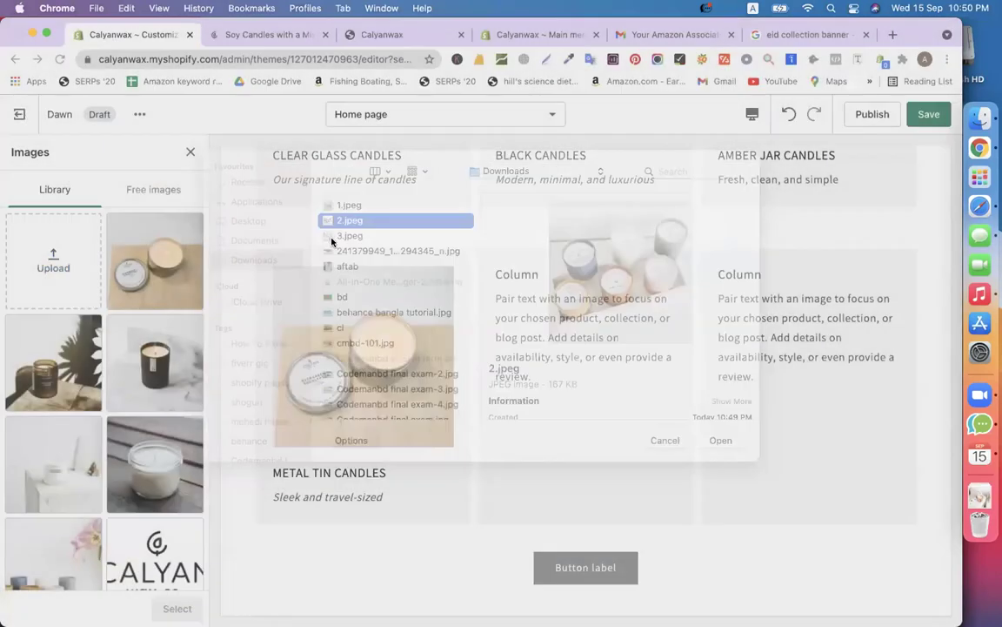
key(ctrl+Tab)
triple_click(476, 420)
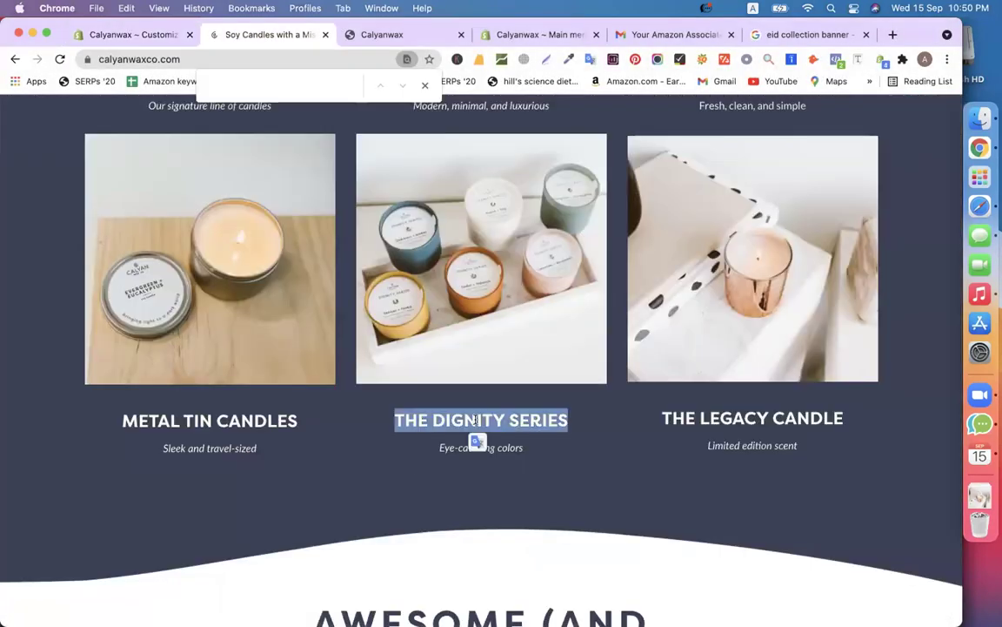
click(129, 34)
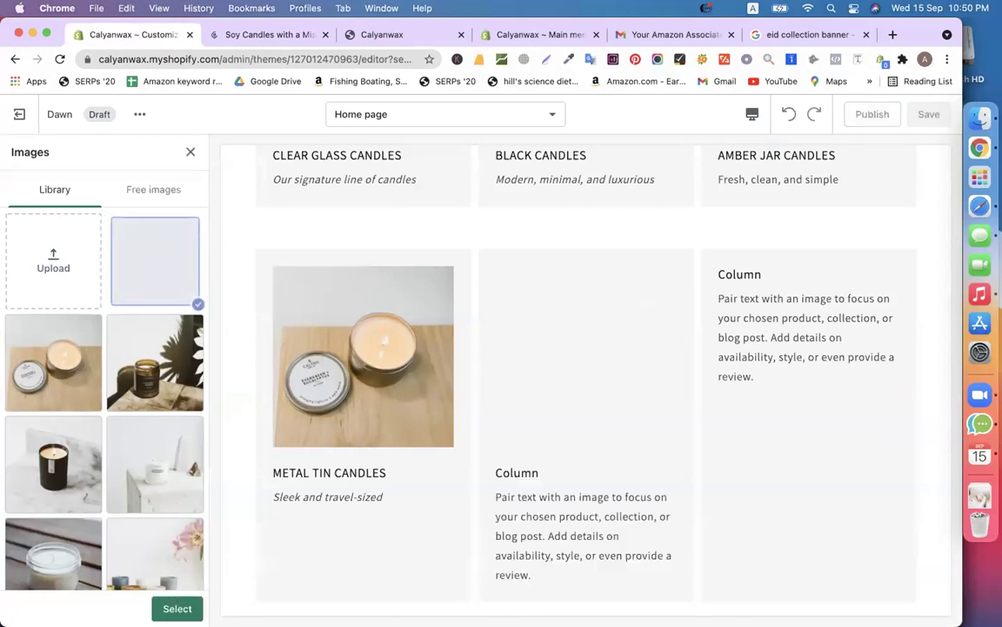
click(176, 608)
click(104, 438)
double_click(103, 437)
text(THE DIGNITY SERIES)
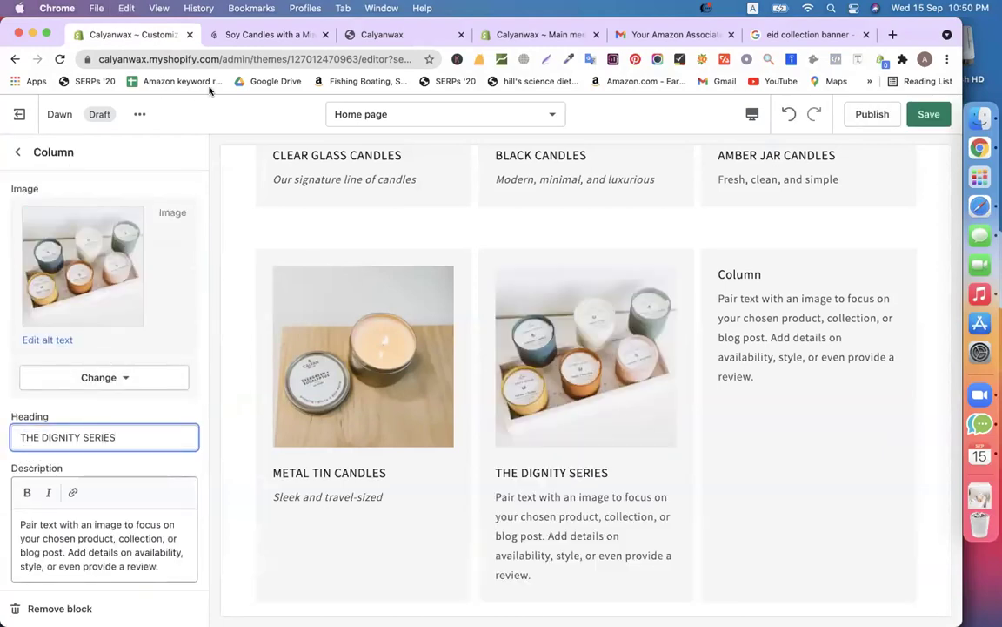
Step: Paste the reference caption 'Eye-catching colors' into the second column's description
click(253, 33)
triple_click(519, 450)
key(ctrl+c)
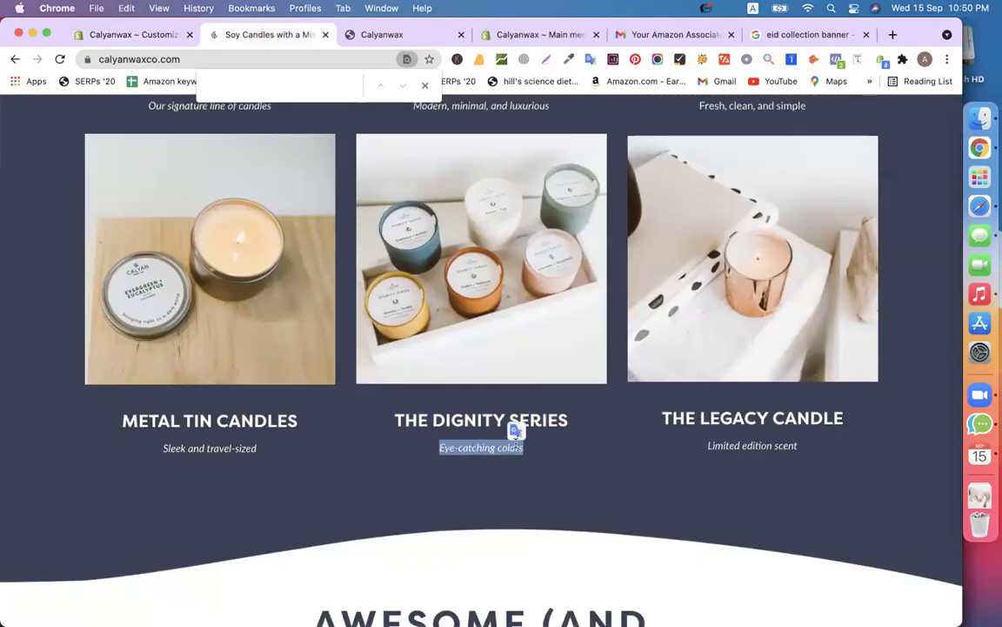
click(163, 35)
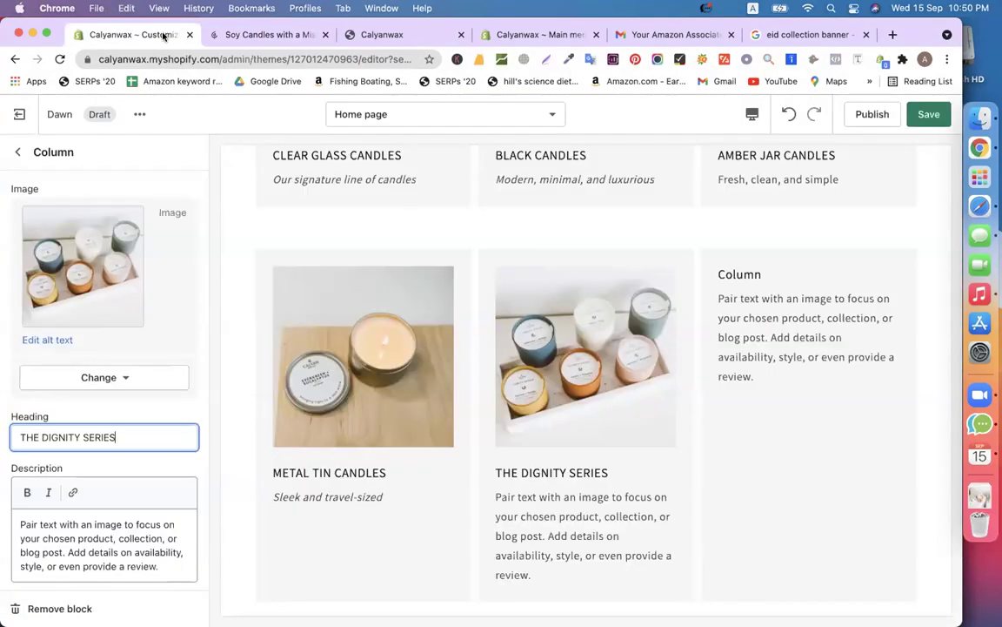
click(116, 523)
key(ctrl+a)
key(ctrl+v)
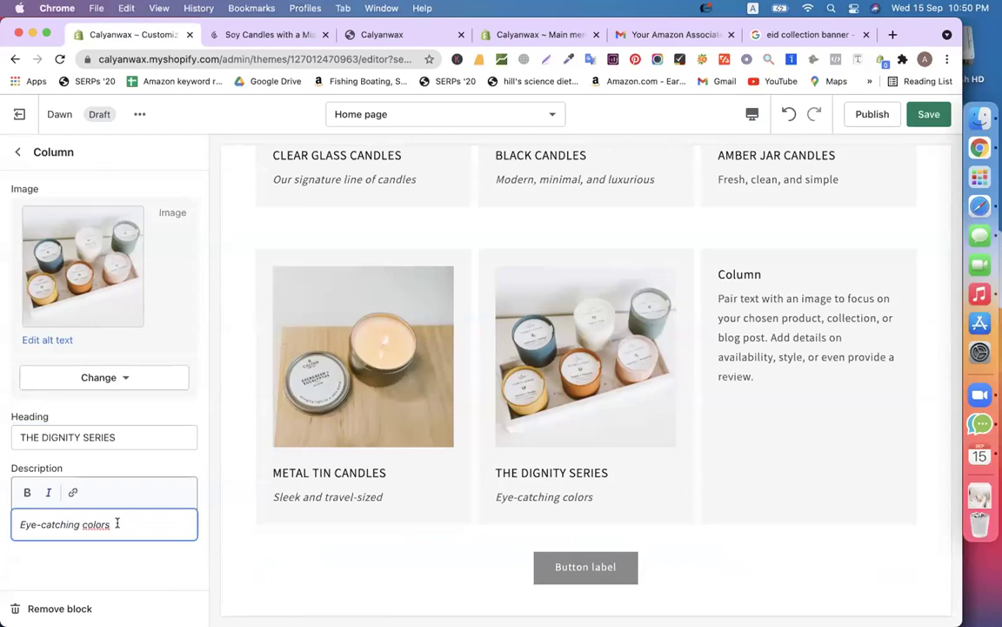
click(17, 151)
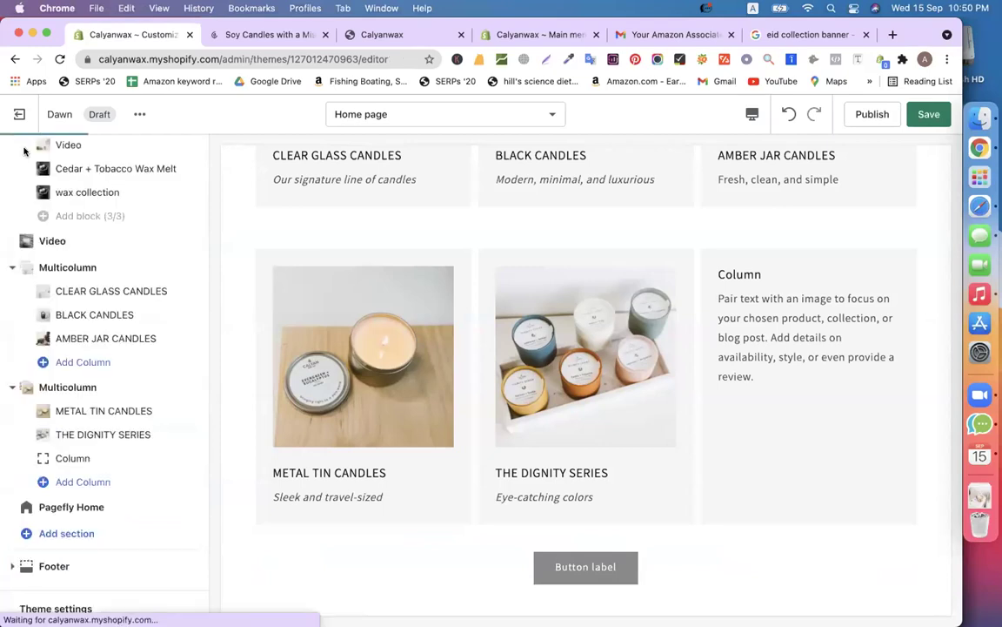
Step: Give the third column the uploaded 3.jpeg copper candle photo and heading THE LEGACY CANDLE
click(54, 461)
click(114, 233)
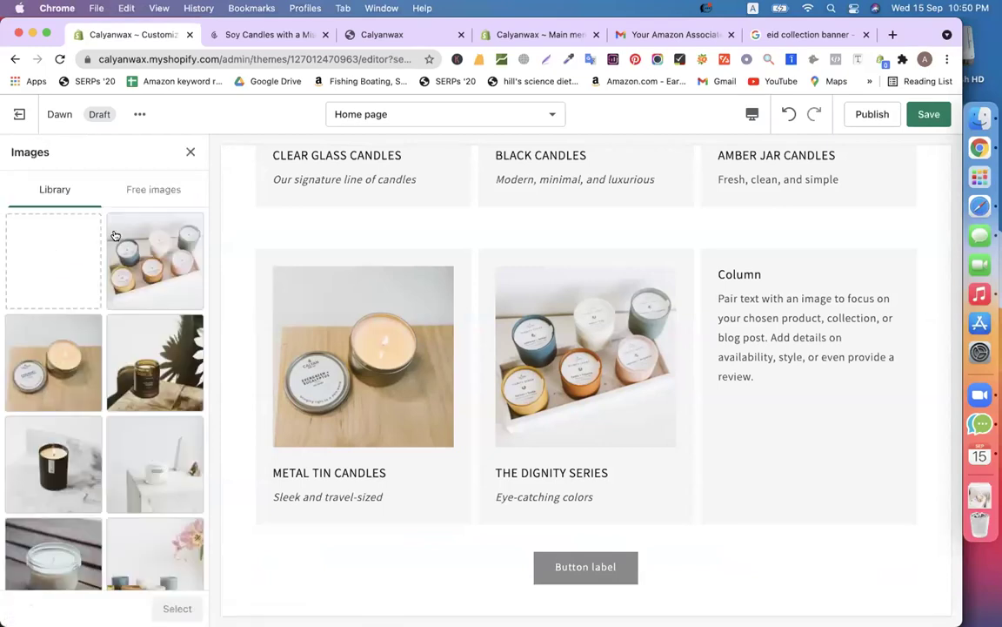
click(62, 262)
click(341, 252)
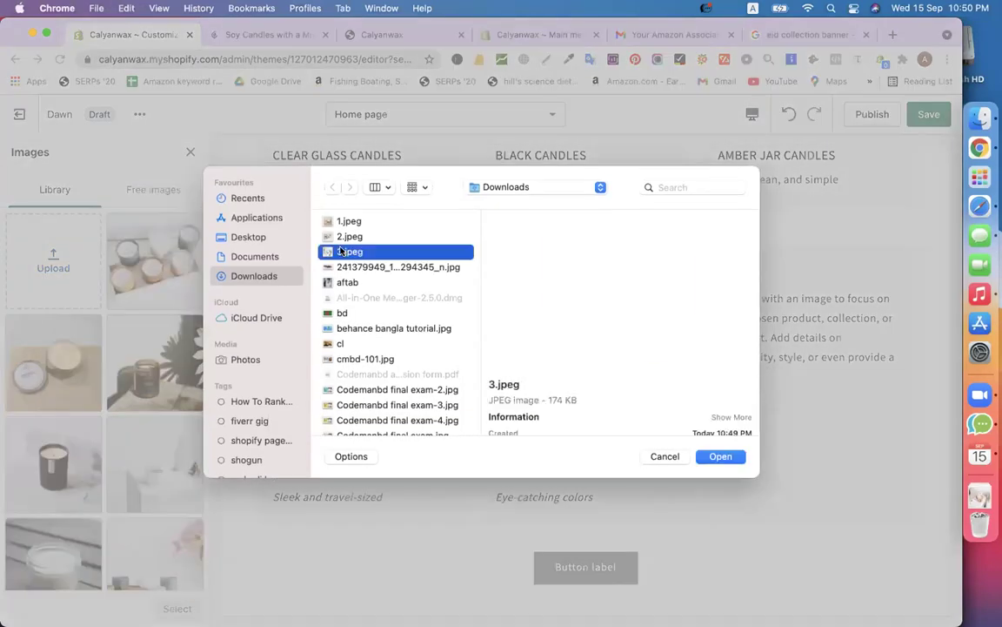
double_click(341, 251)
click(265, 35)
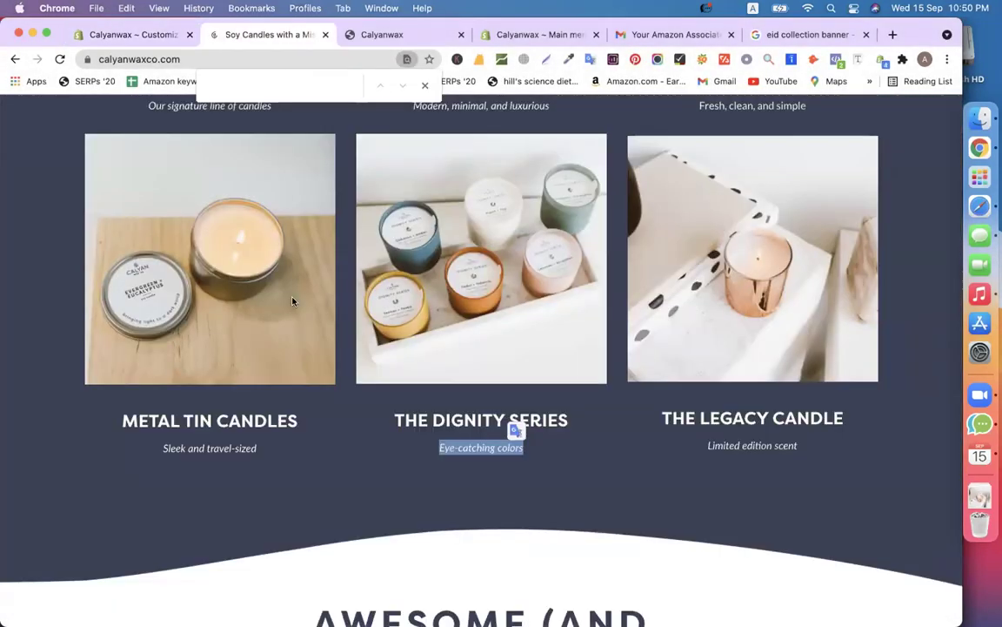
triple_click(801, 415)
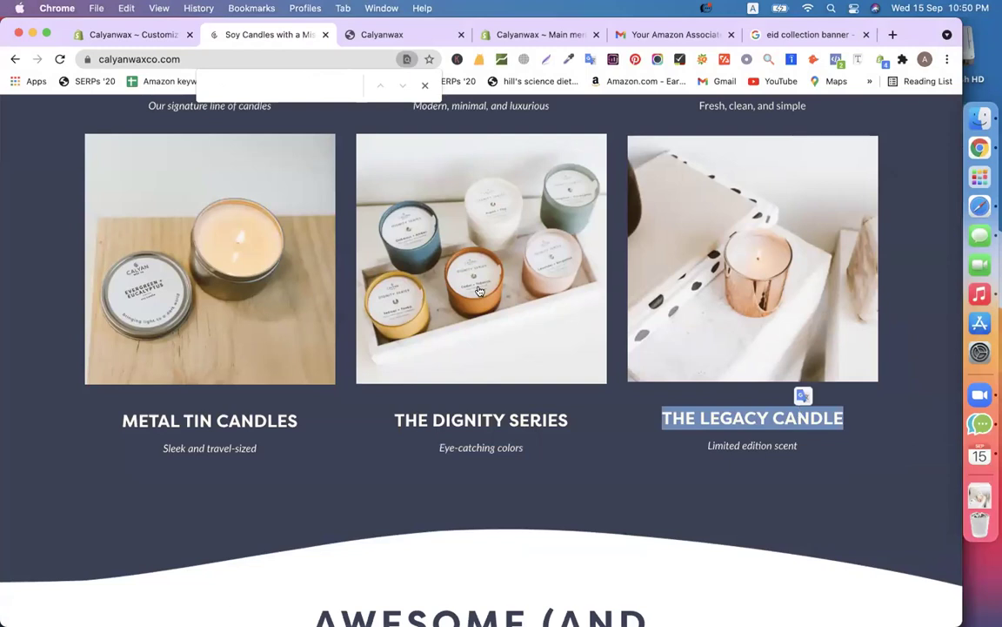
click(131, 35)
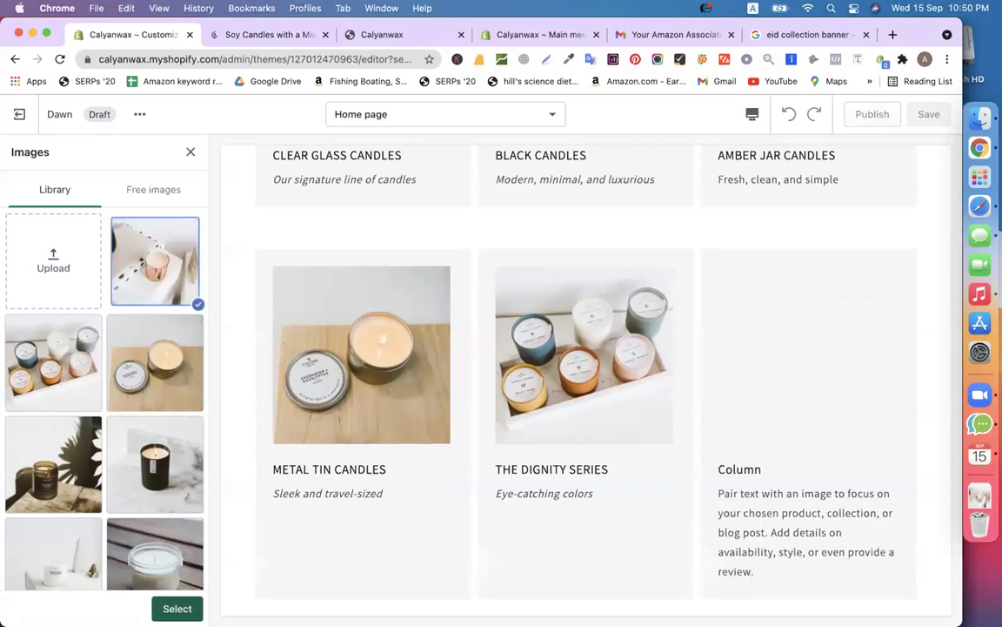
click(176, 608)
triple_click(94, 426)
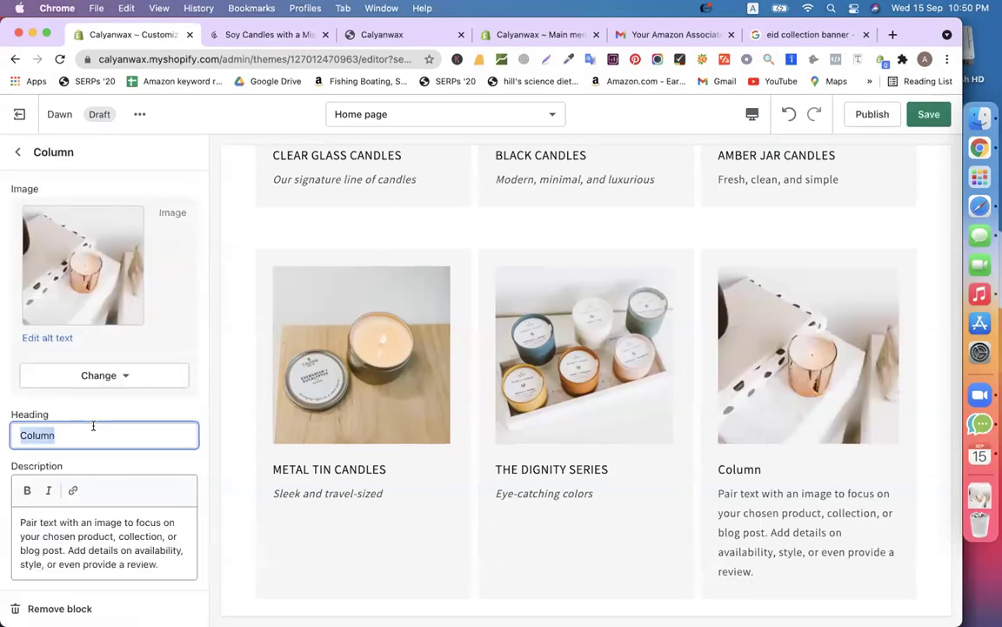
text(THE LEGACY CANDLE)
Step: Paste the reference caption 'Limited edition scent' into the third column's description
click(261, 34)
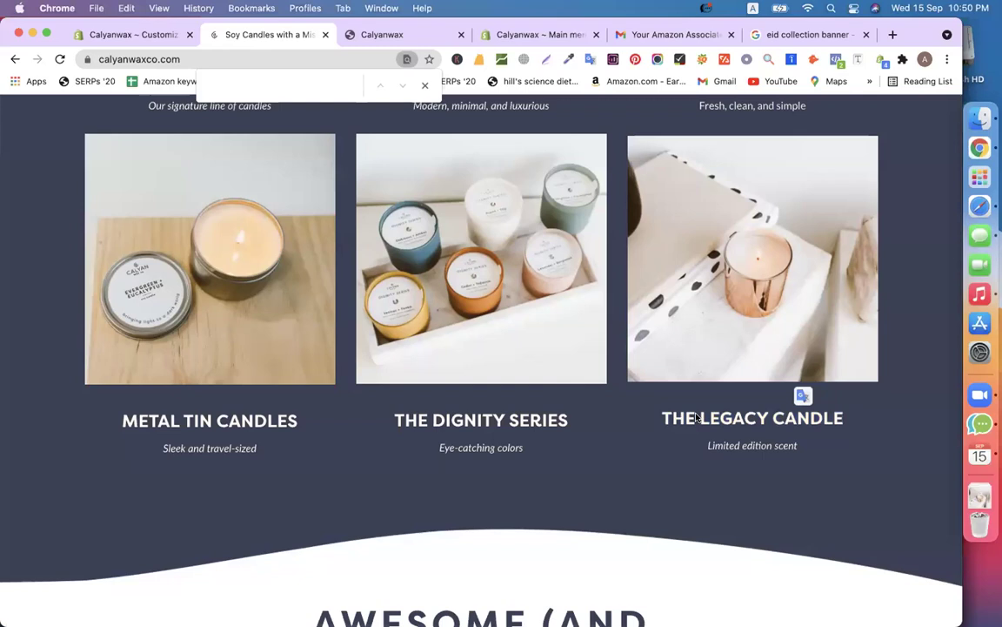
triple_click(719, 448)
key(super+c)
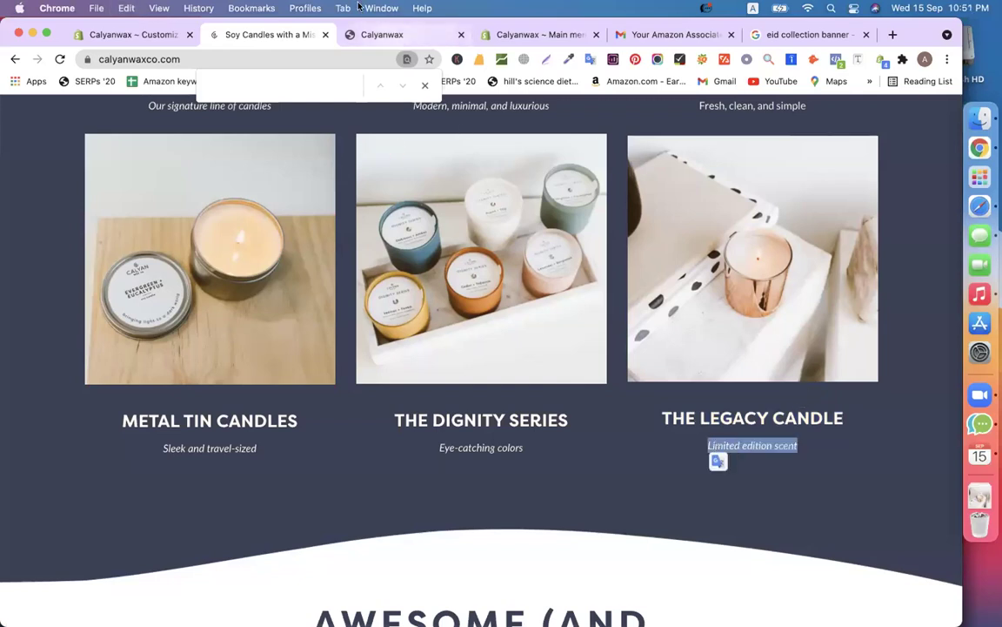
click(109, 36)
click(118, 520)
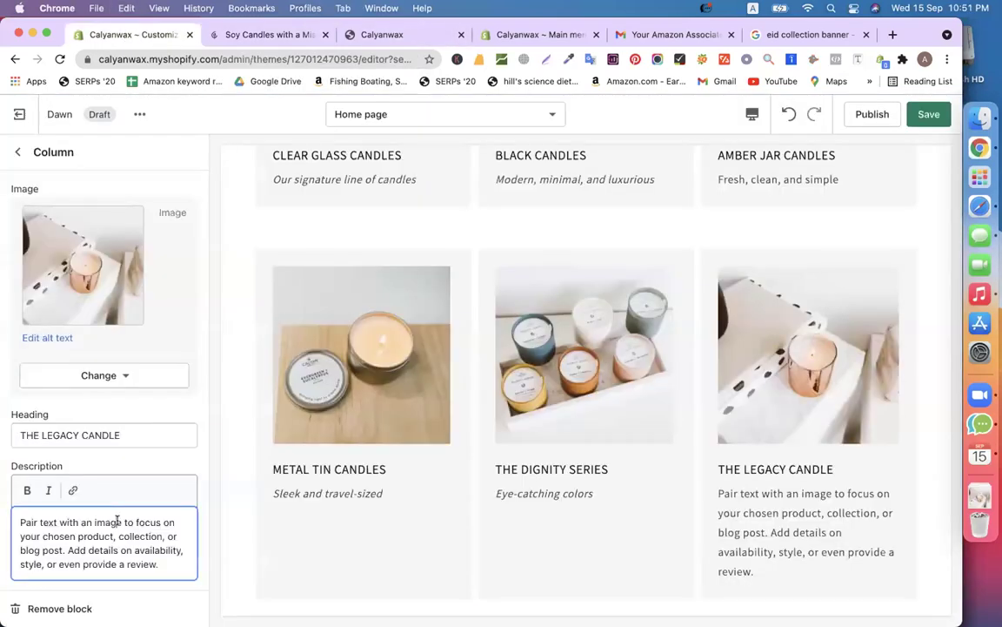
key(super+a)
key(super+v)
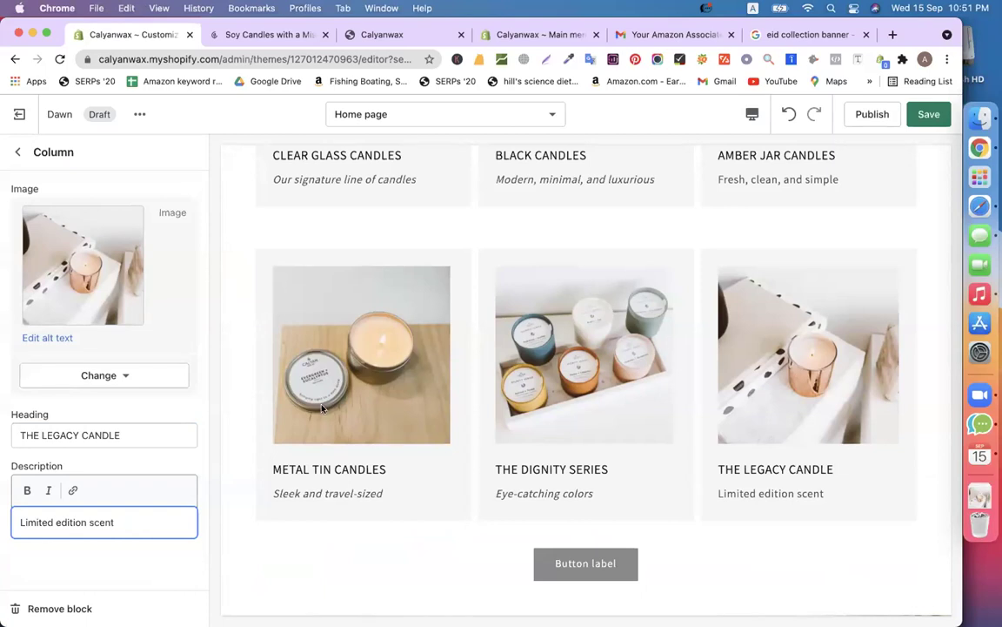
click(18, 157)
Step: Clear the Multicolumn section's button label so no button shows, then save the homepage
click(74, 394)
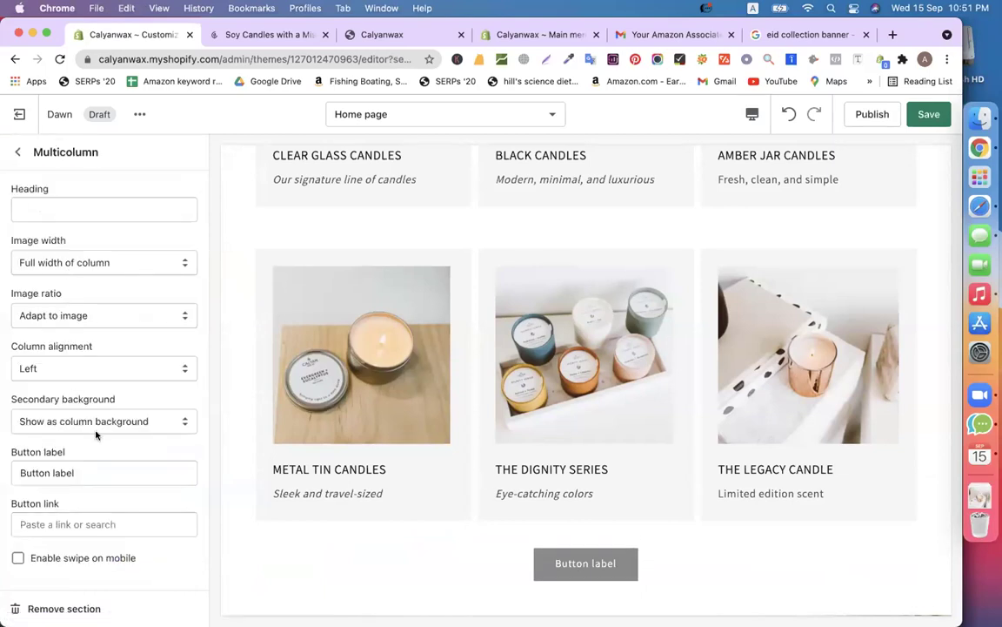
triple_click(84, 471)
scroll(391, 452, down, 2)
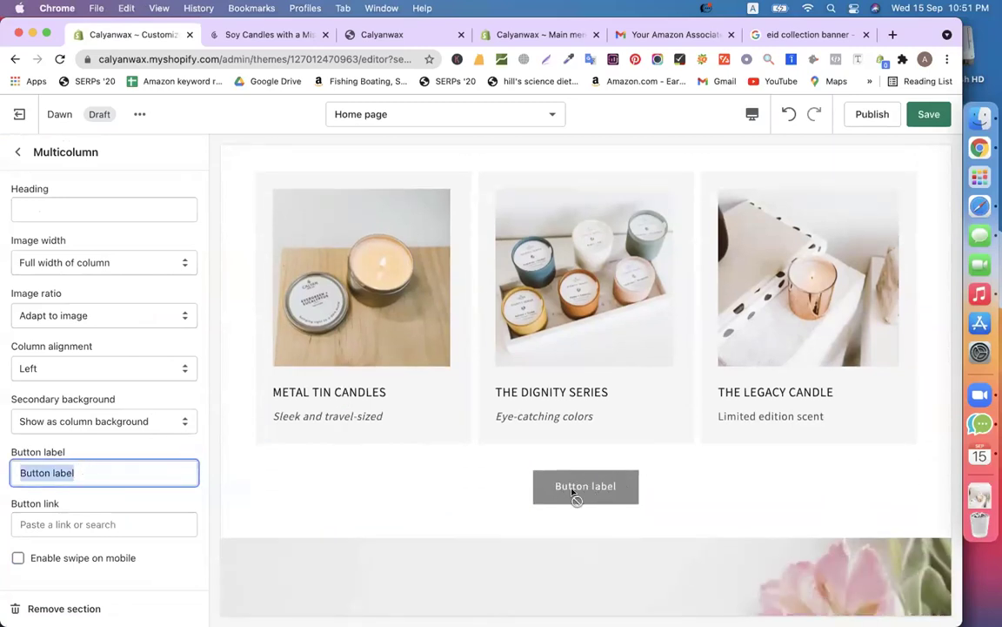
key(BackSpace)
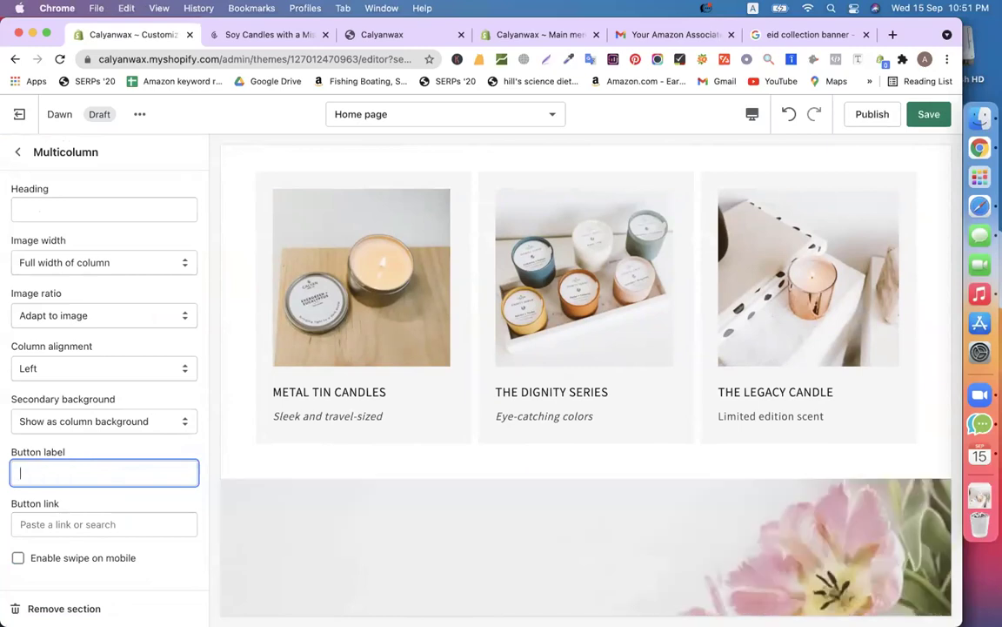
click(28, 153)
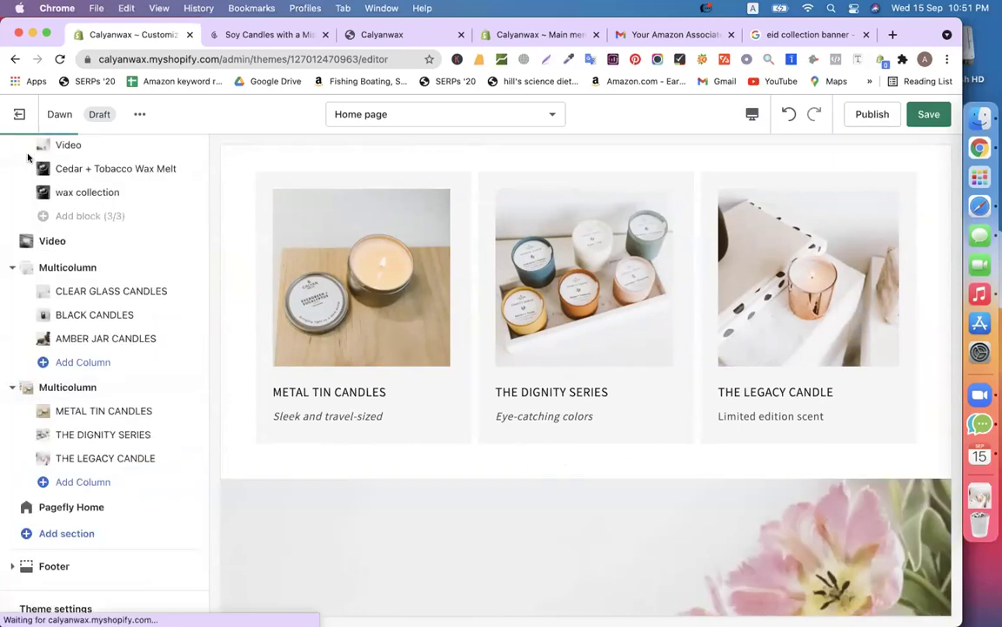
click(928, 114)
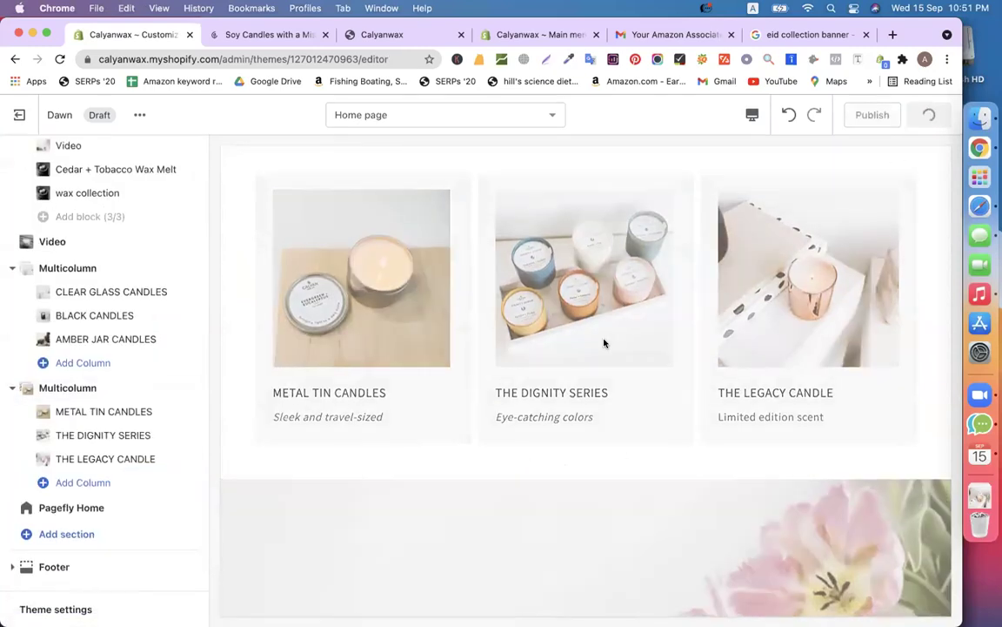
scroll(454, 299, up, 10)
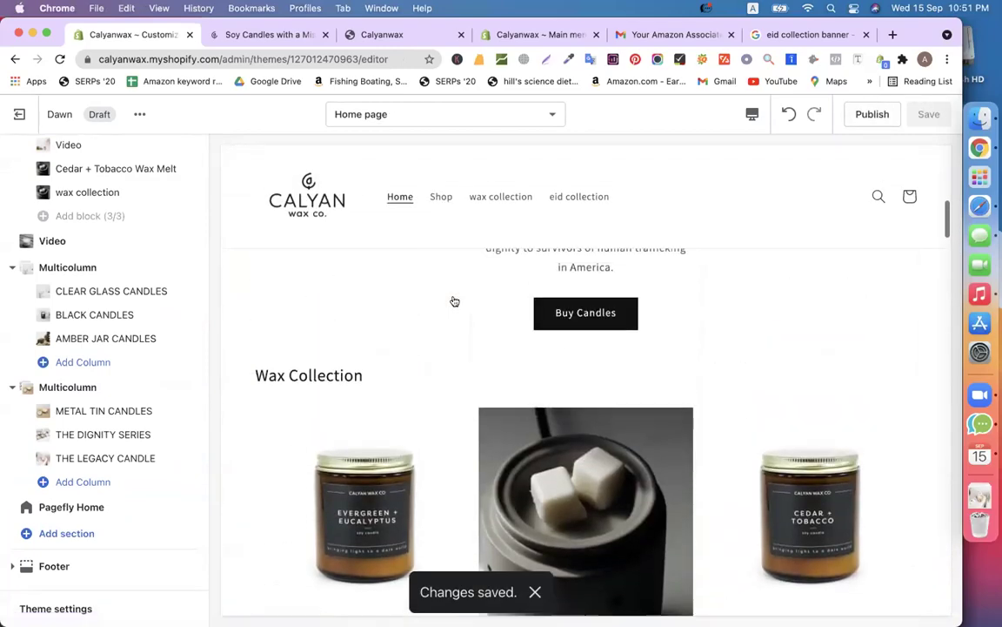
scroll(454, 299, up, 10)
scroll(562, 306, down, 5)
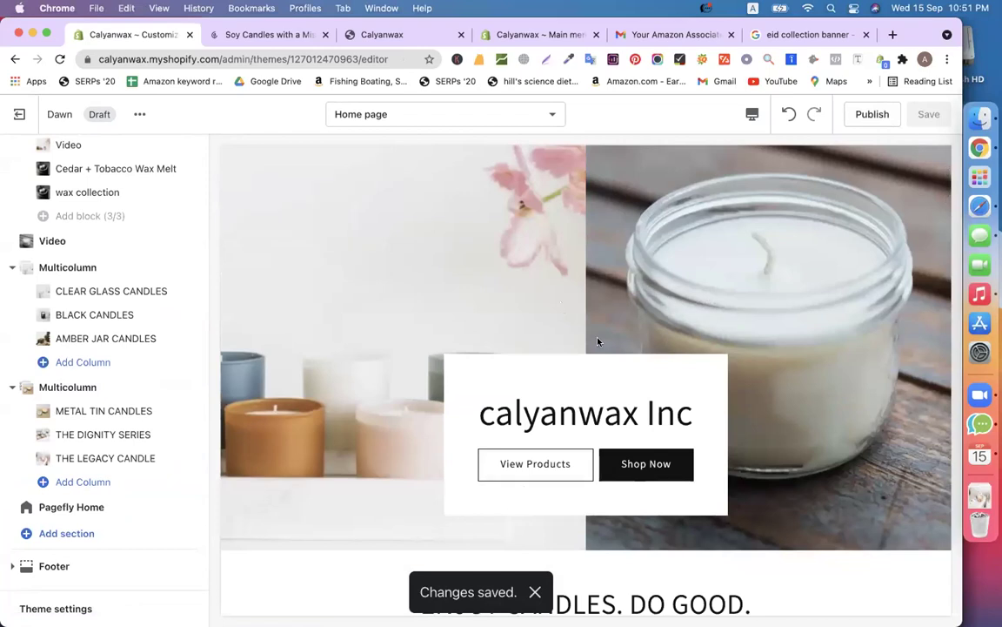
scroll(597, 342, down, 5)
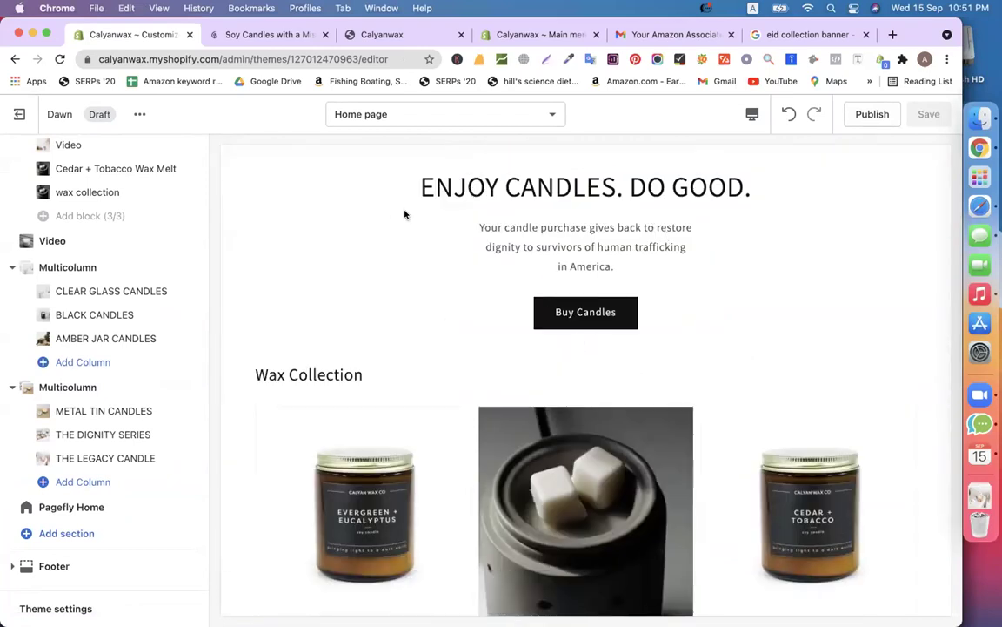
drag(412, 178, 732, 240)
click(675, 346)
scroll(343, 337, down, 3)
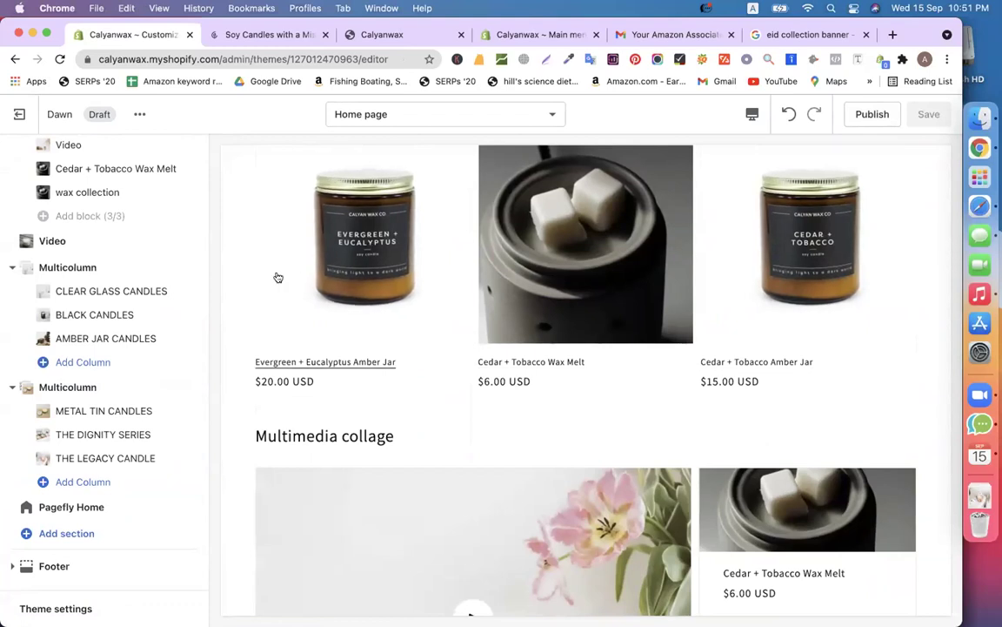
scroll(684, 276, down, 3)
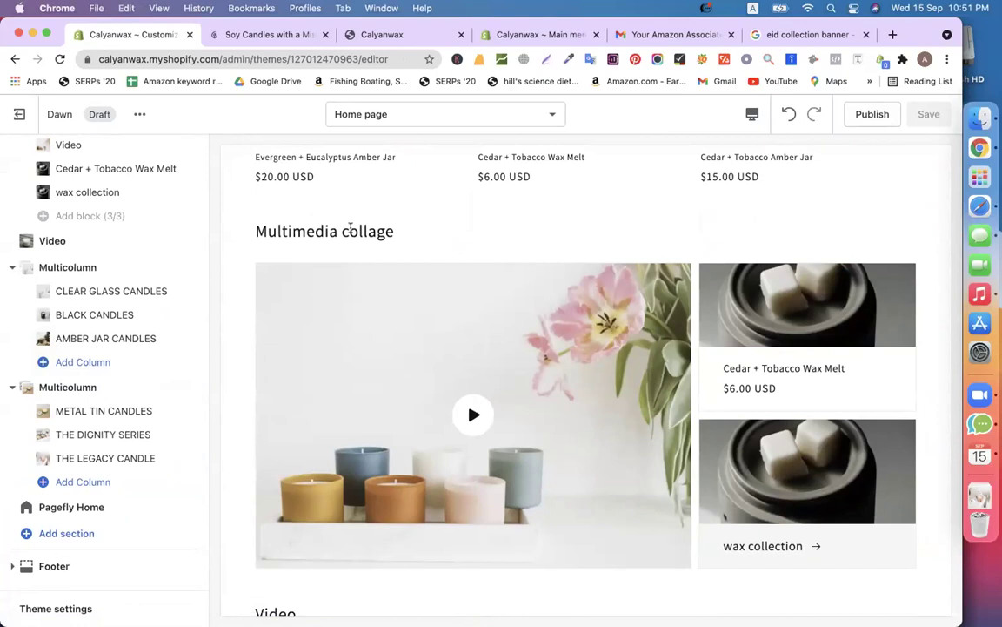
scroll(426, 301, down, 1)
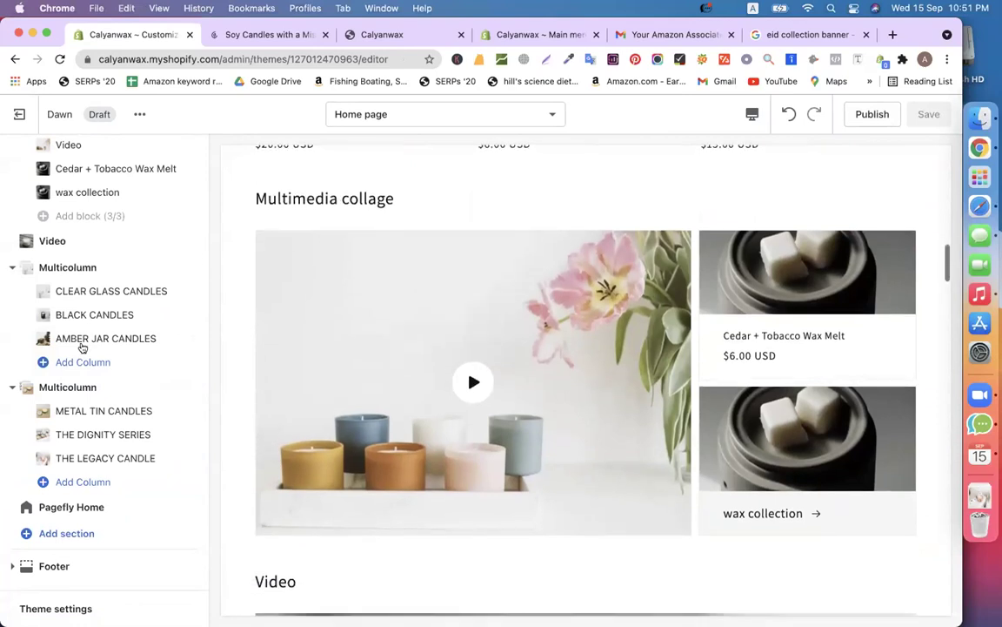
scroll(322, 278, up, 2)
scroll(325, 342, up, 2)
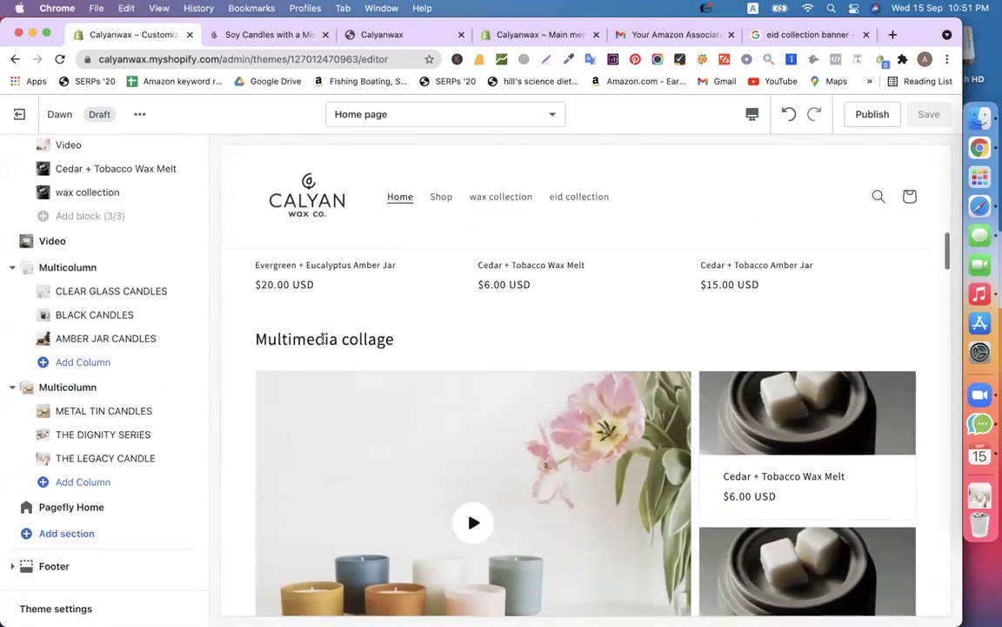
scroll(102, 348, up, 2)
scroll(102, 351, up, 5)
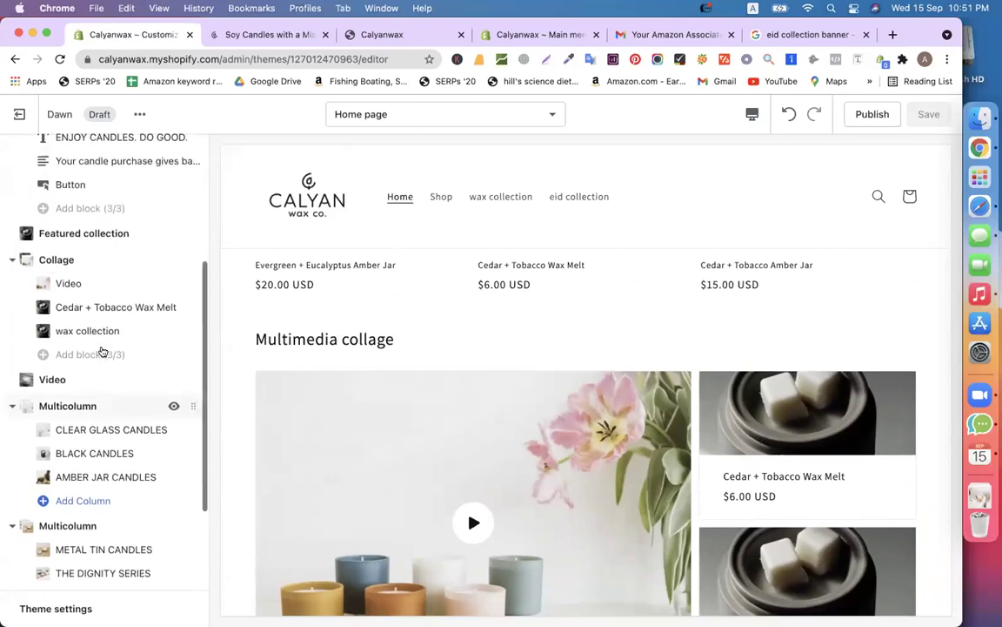
scroll(102, 351, down, 4)
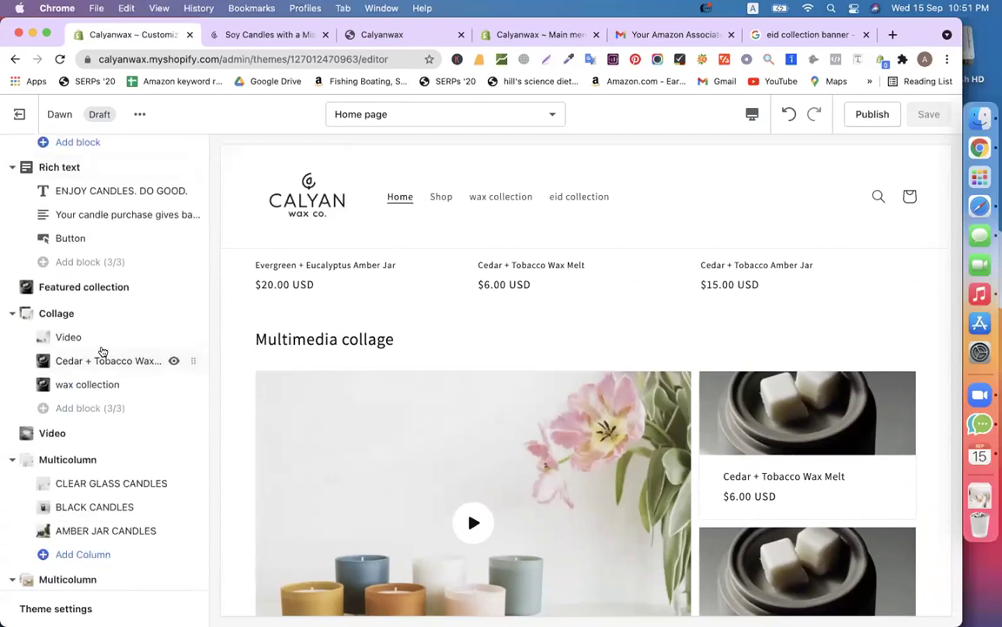
scroll(102, 351, down, 3)
scroll(102, 350, up, 2)
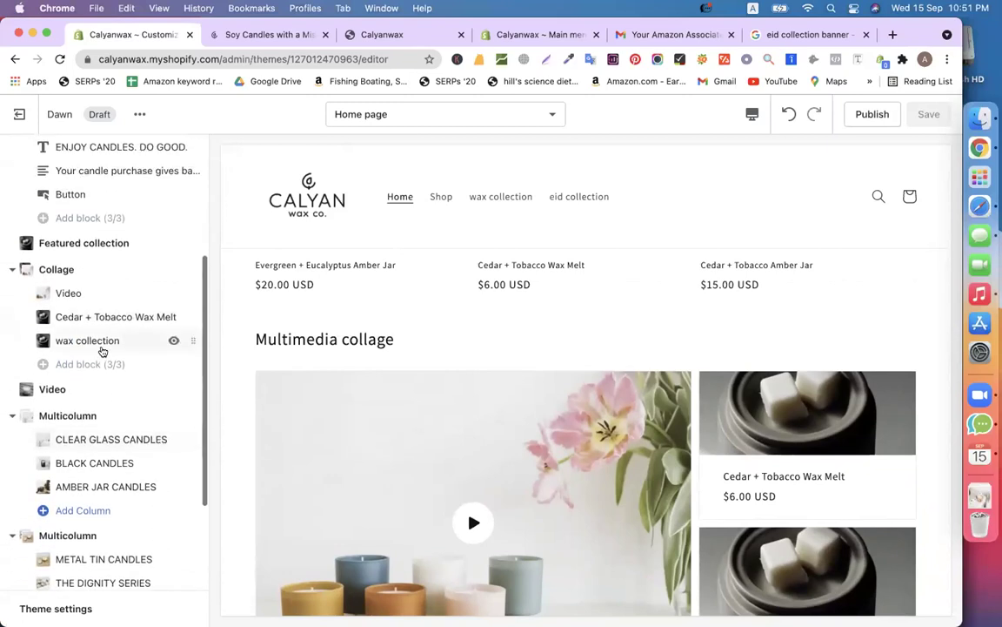
scroll(102, 351, up, 1)
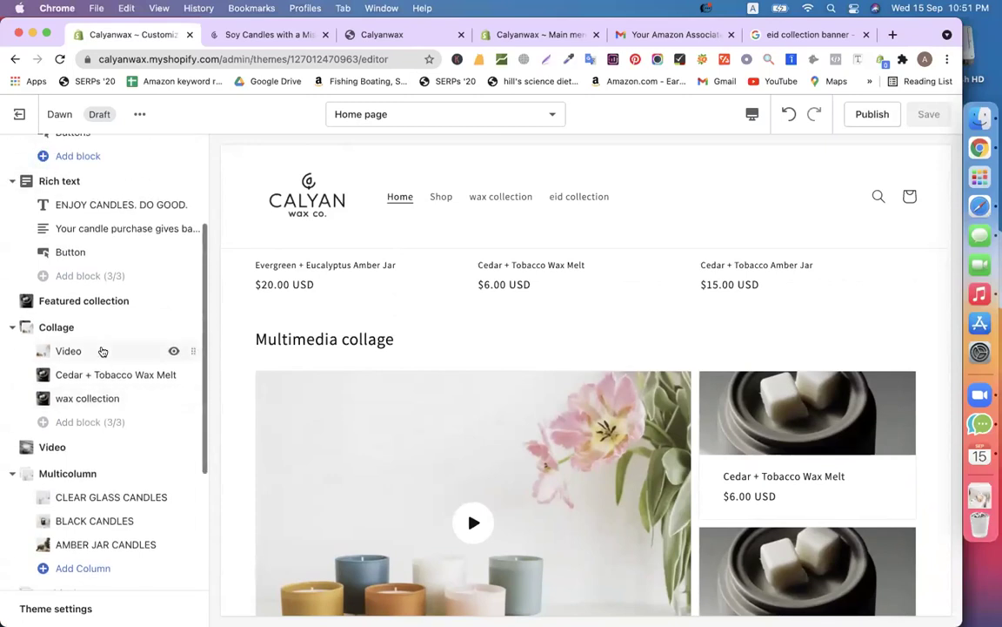
Step: Change the Collage heading to 'Our Assets', reverting a trial switch to the right-large-block layout
click(51, 328)
triple_click(118, 208)
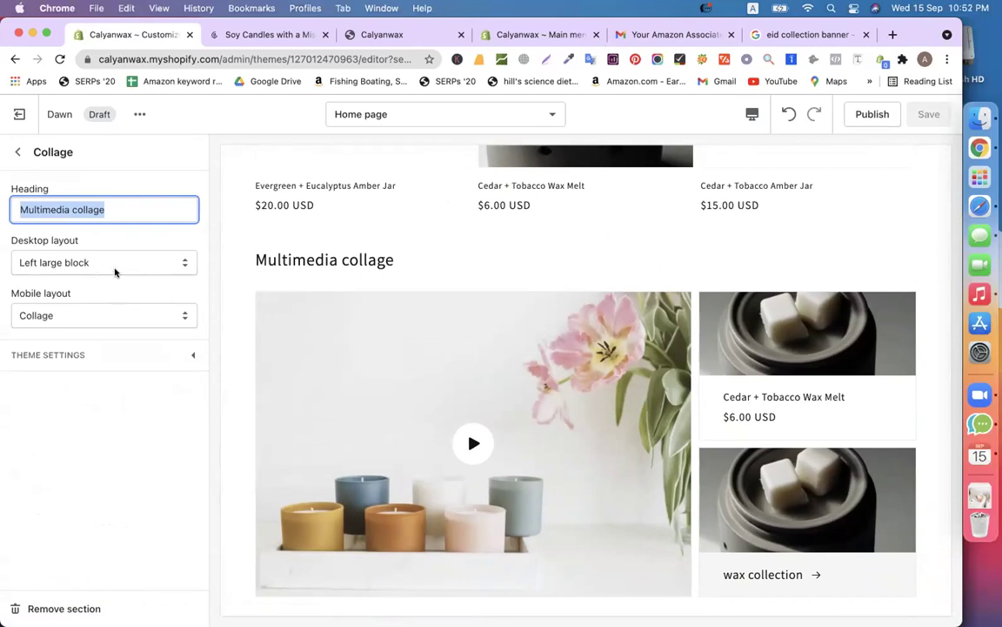
click(111, 263)
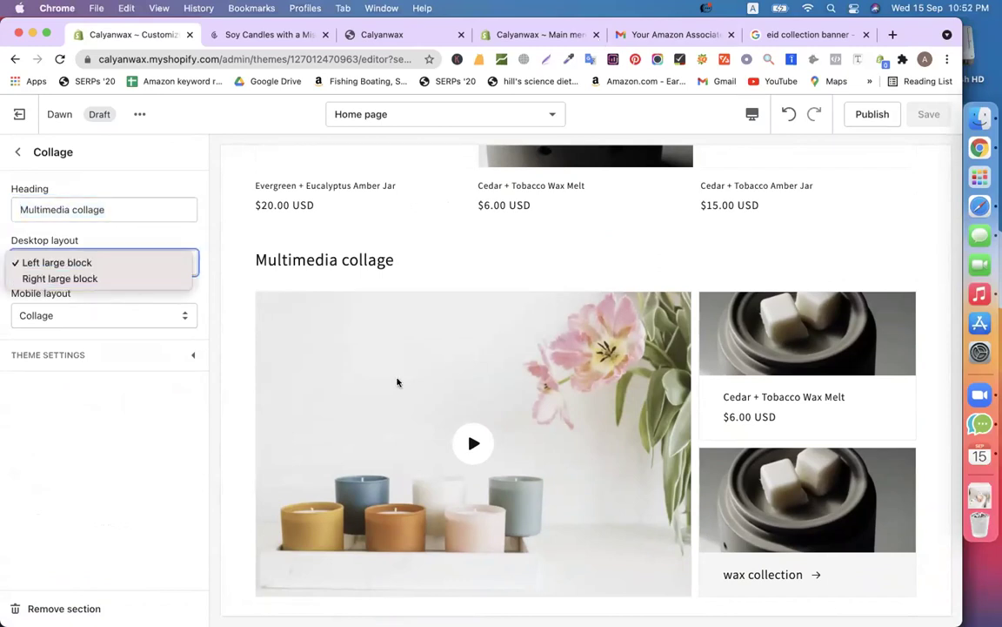
click(115, 278)
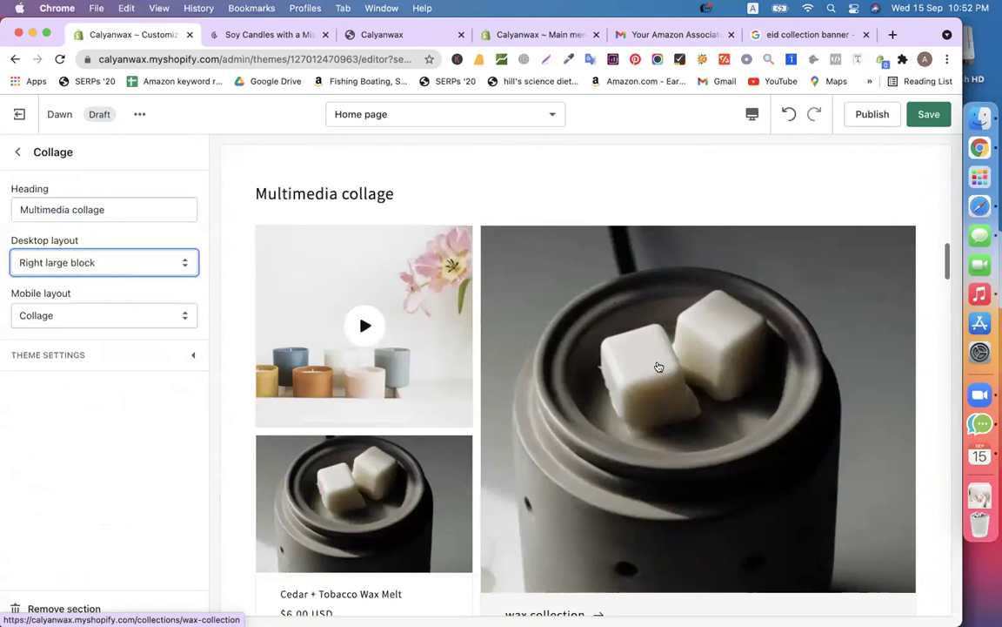
click(113, 262)
click(52, 255)
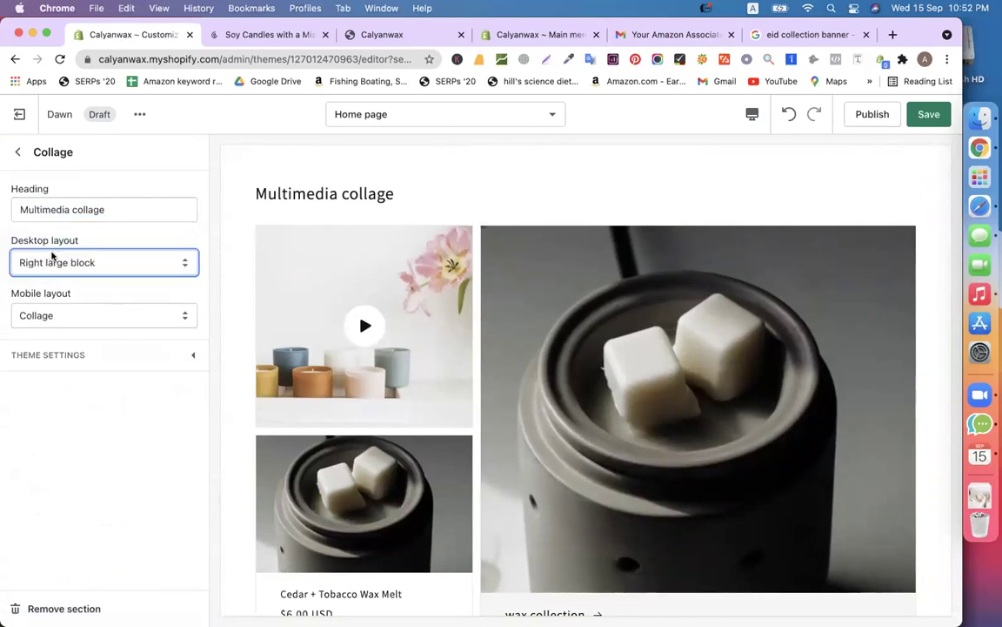
key(super+z)
triple_click(122, 208)
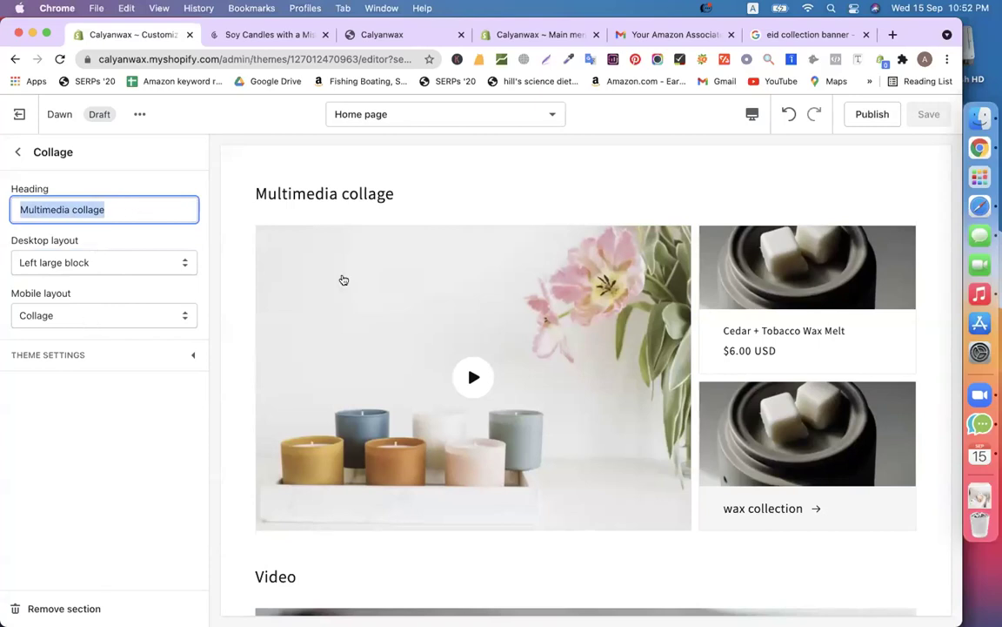
text(Our Assets)
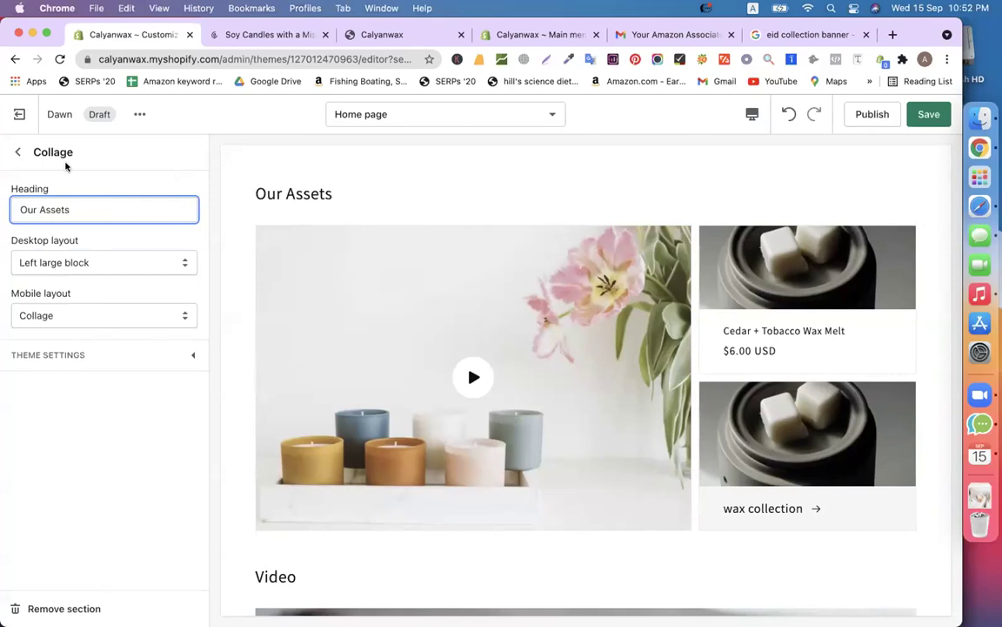
click(18, 152)
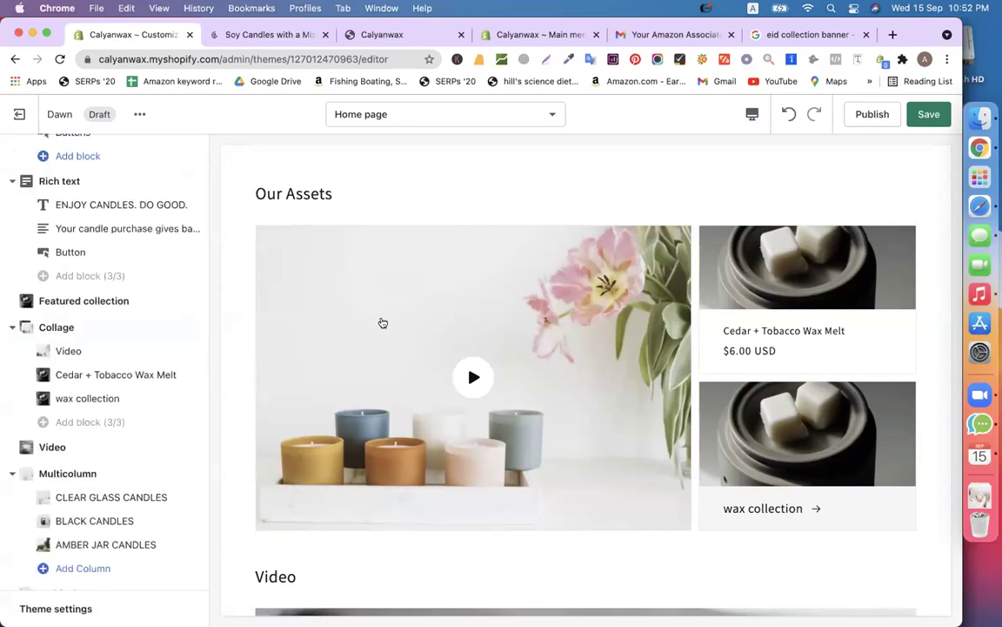
Step: Scroll down the sidebar and bring up the Add section list of theme sections
scroll(539, 366, down, 3)
scroll(539, 365, down, 10)
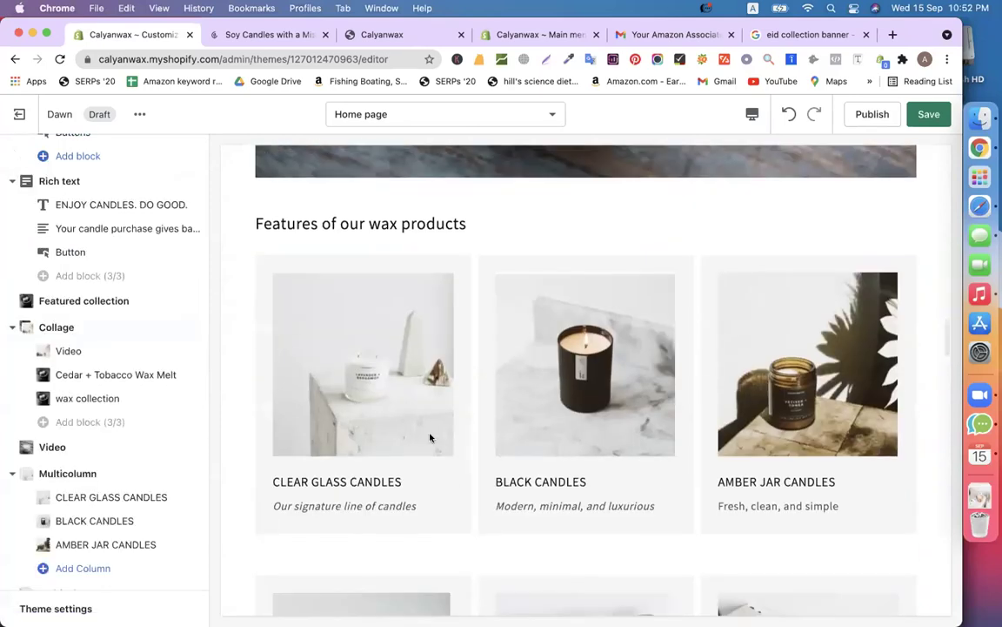
scroll(429, 437, down, 10)
scroll(429, 436, up, 4)
scroll(429, 436, down, 4)
scroll(492, 421, up, 15)
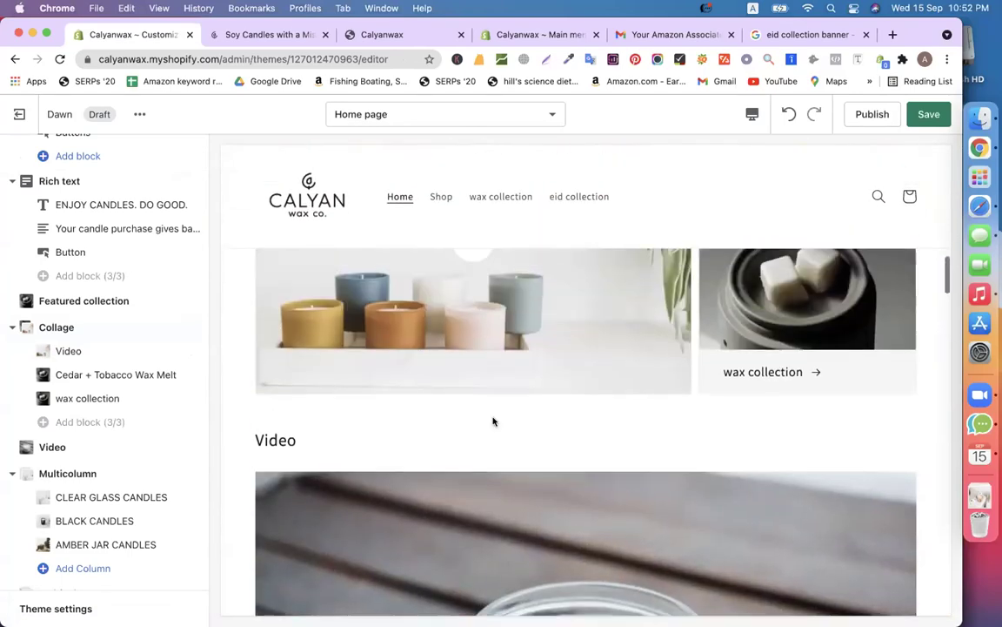
scroll(493, 421, down, 8)
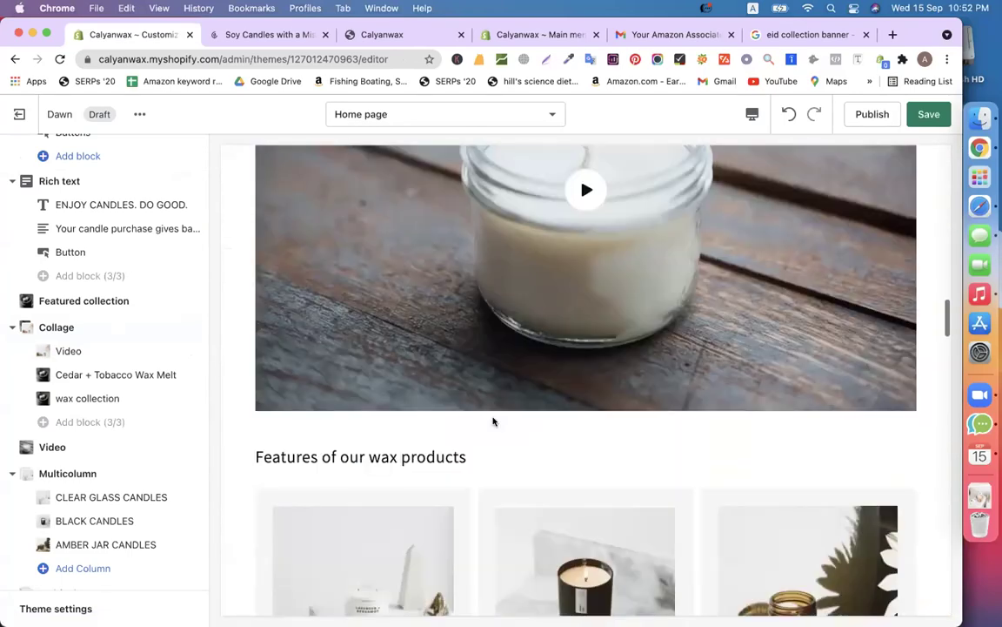
scroll(153, 461, down, 5)
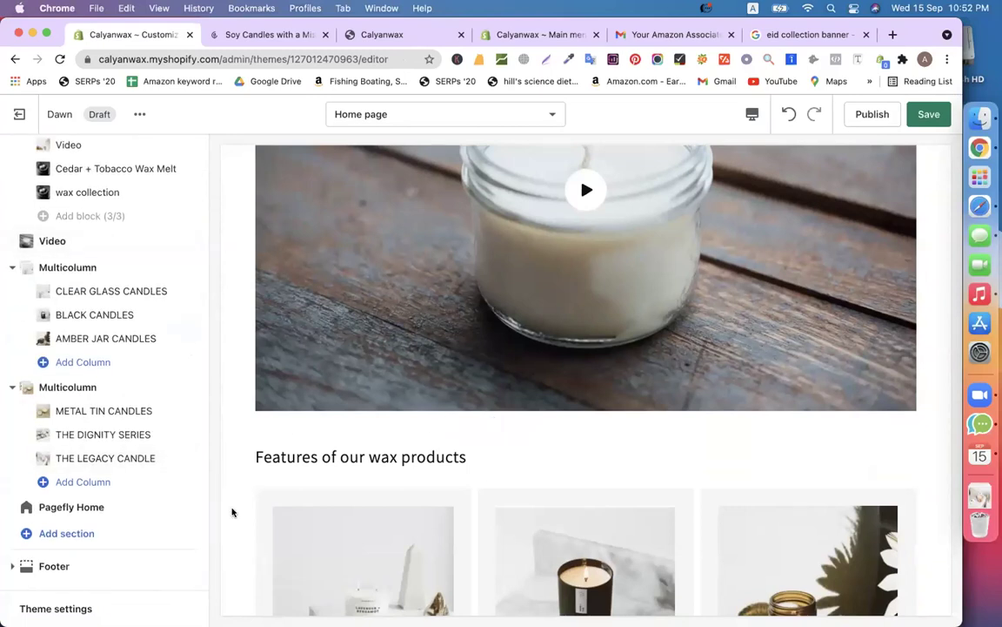
click(59, 534)
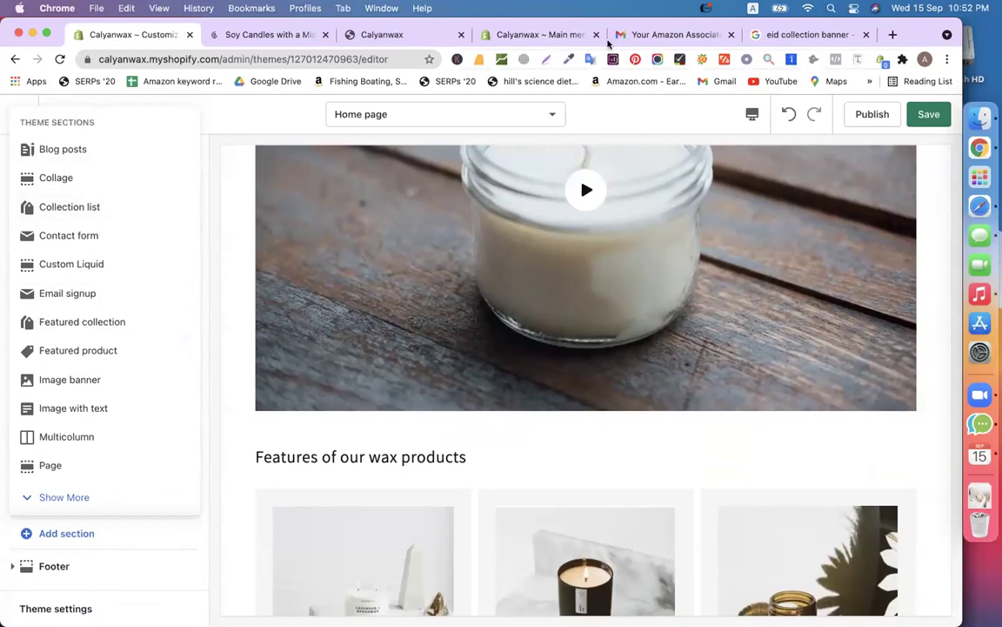
Step: Add a Collection list section and prefix its heading with 'Our' to read 'Our Collections'
click(84, 209)
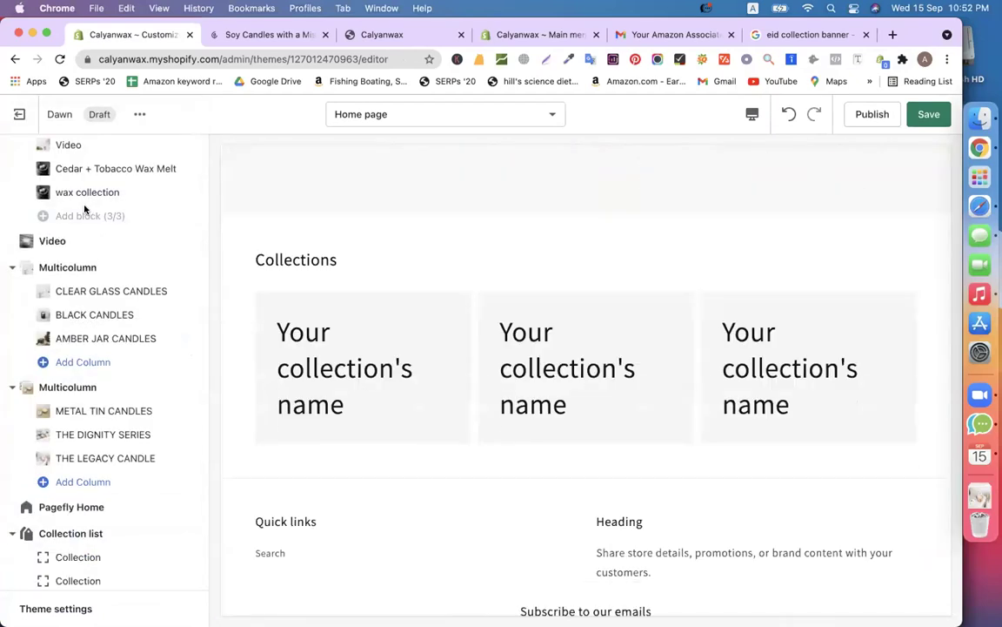
scroll(114, 481, down, 3)
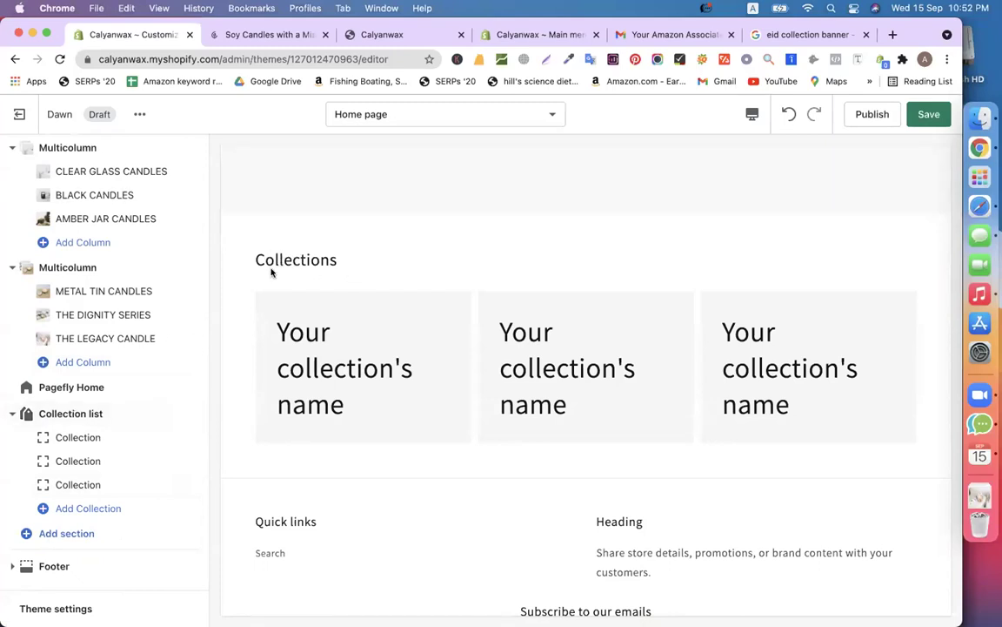
click(93, 413)
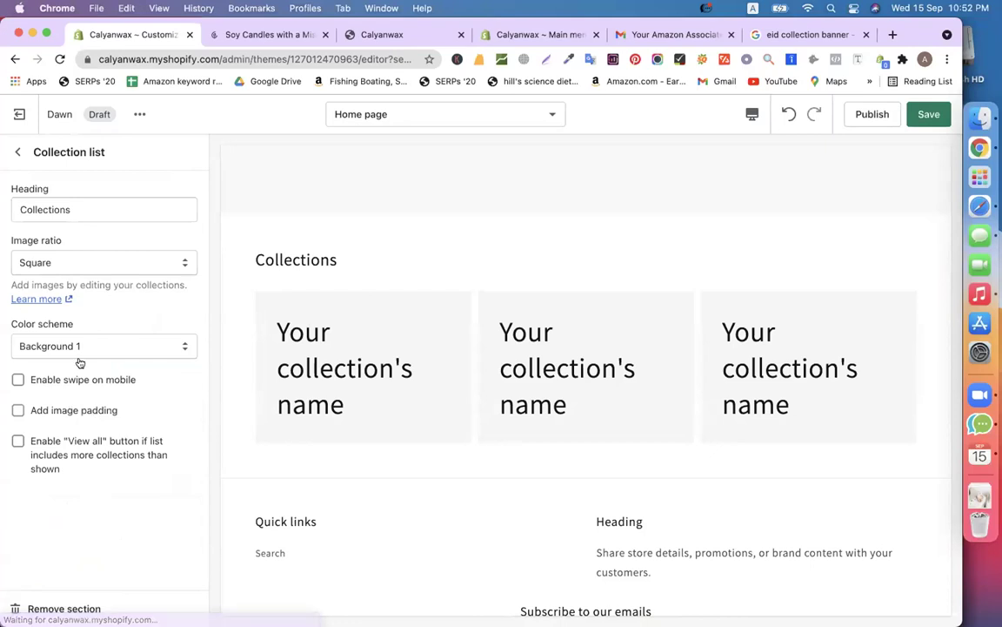
click(21, 210)
text(Our)
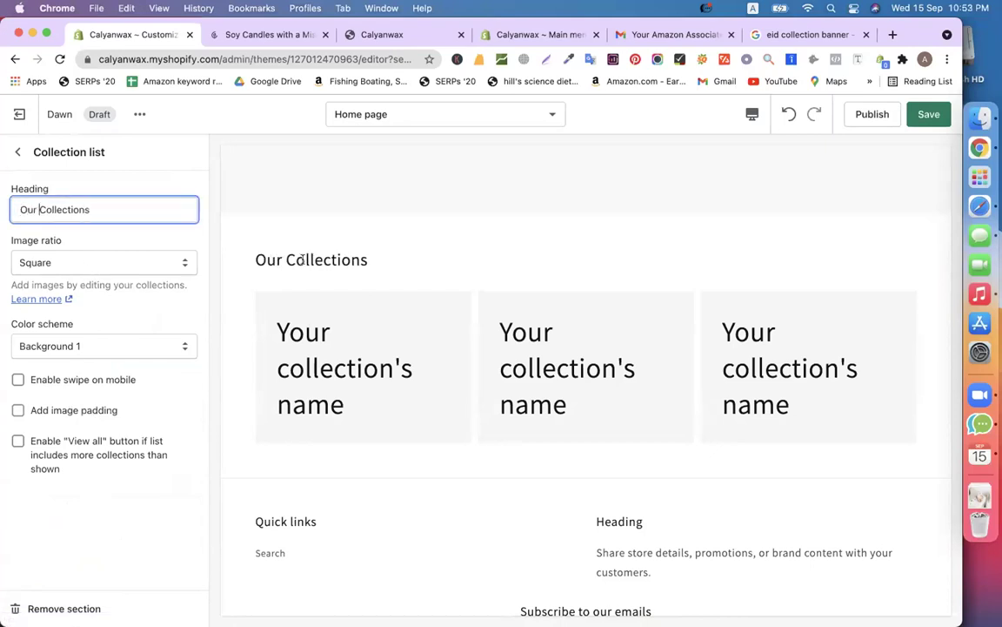
click(18, 151)
Step: Assign the eid collection to the first Collection block
click(102, 438)
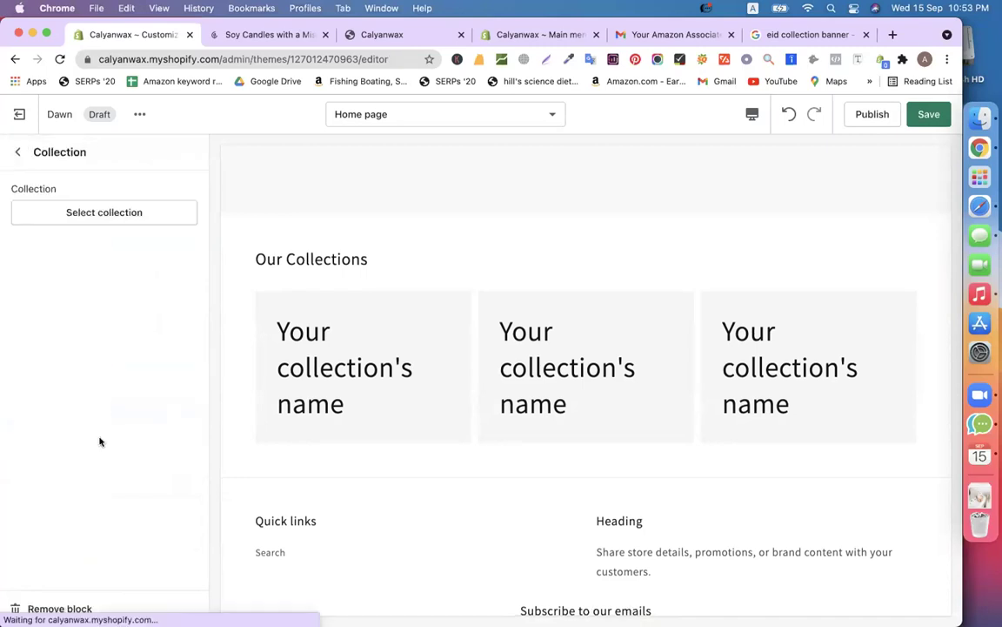
click(159, 210)
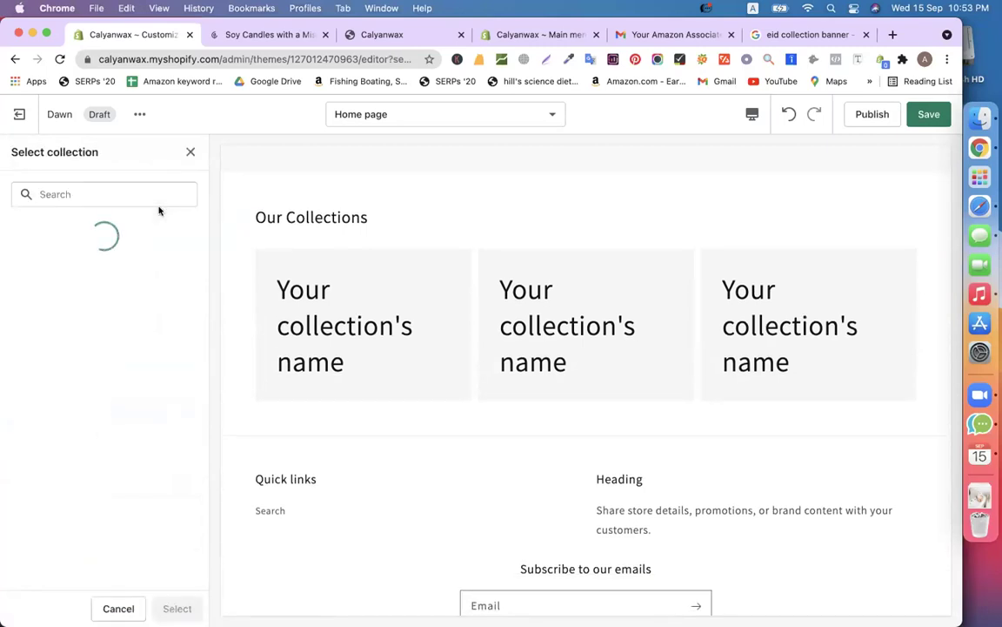
click(90, 271)
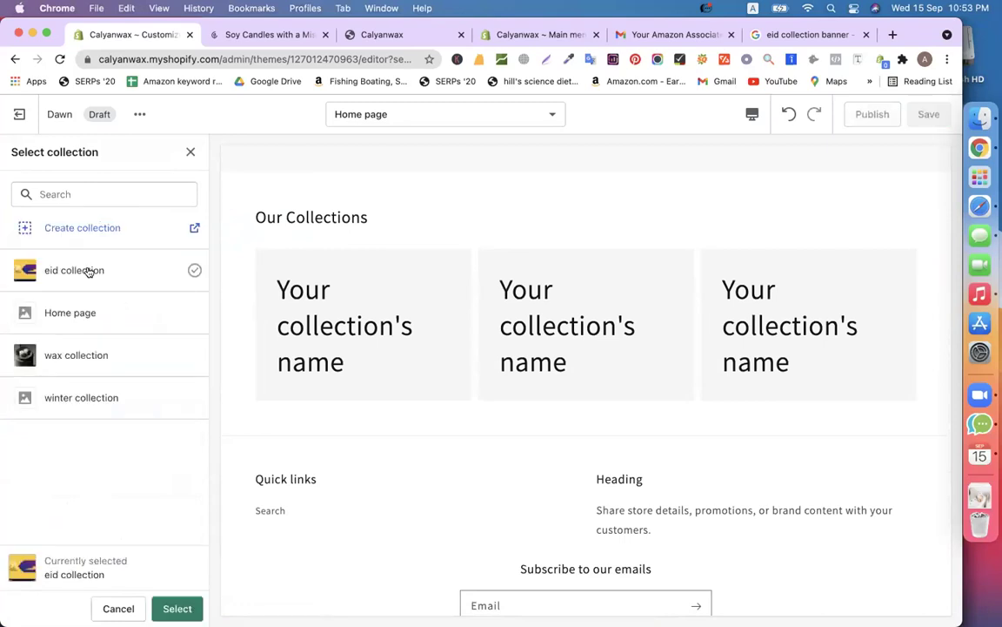
click(177, 608)
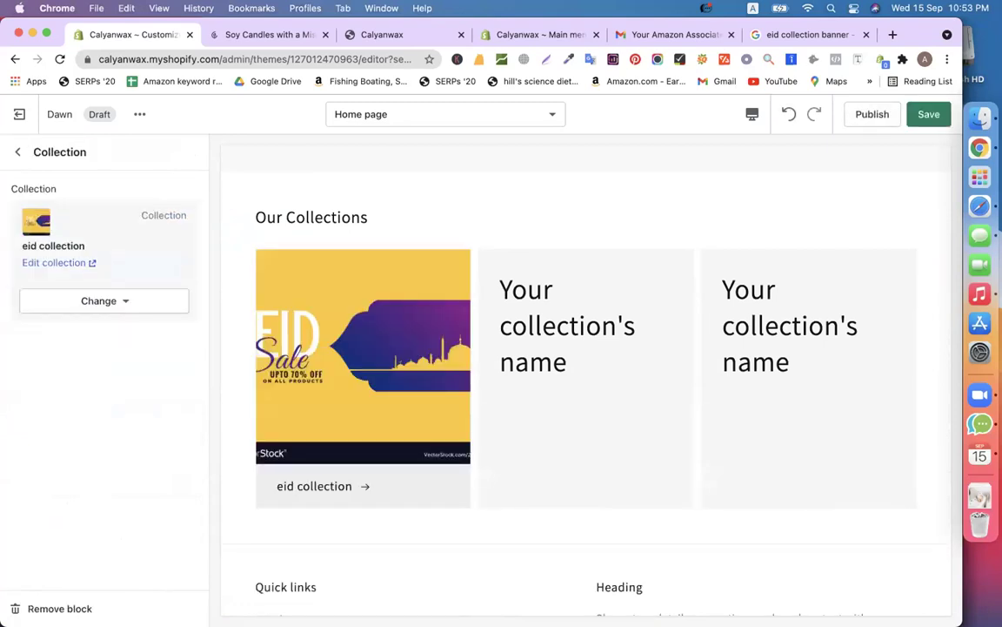
click(17, 151)
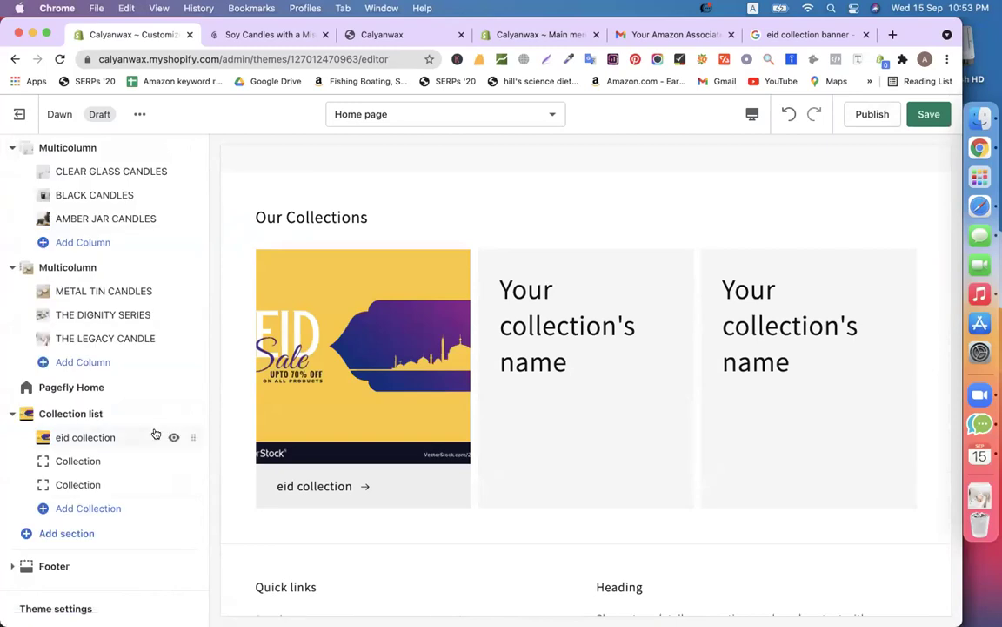
Step: Open the second Collection block's collection picker, then go to the admin's Main menu page
click(107, 466)
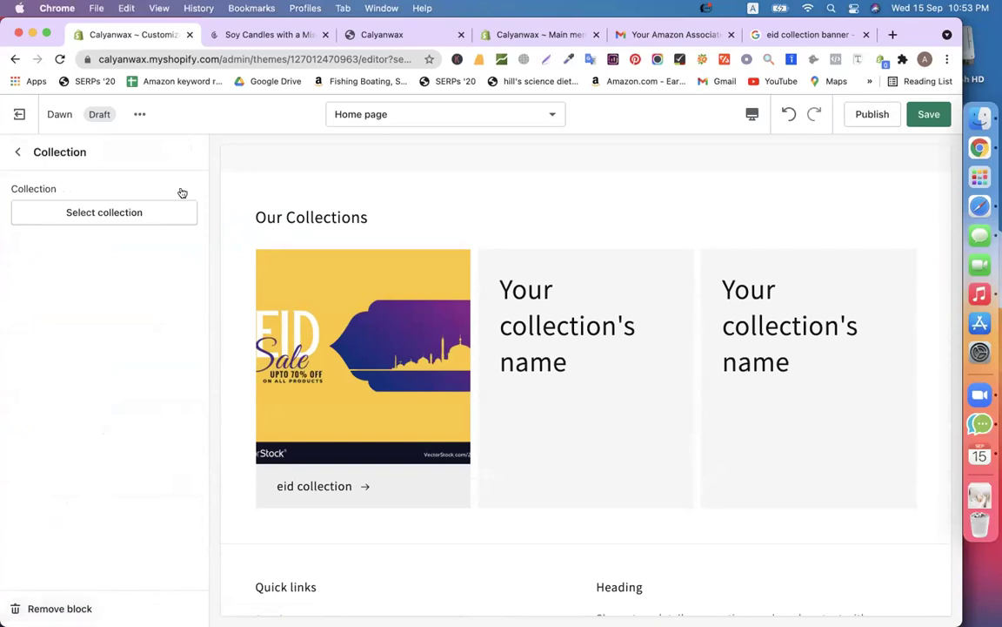
click(163, 207)
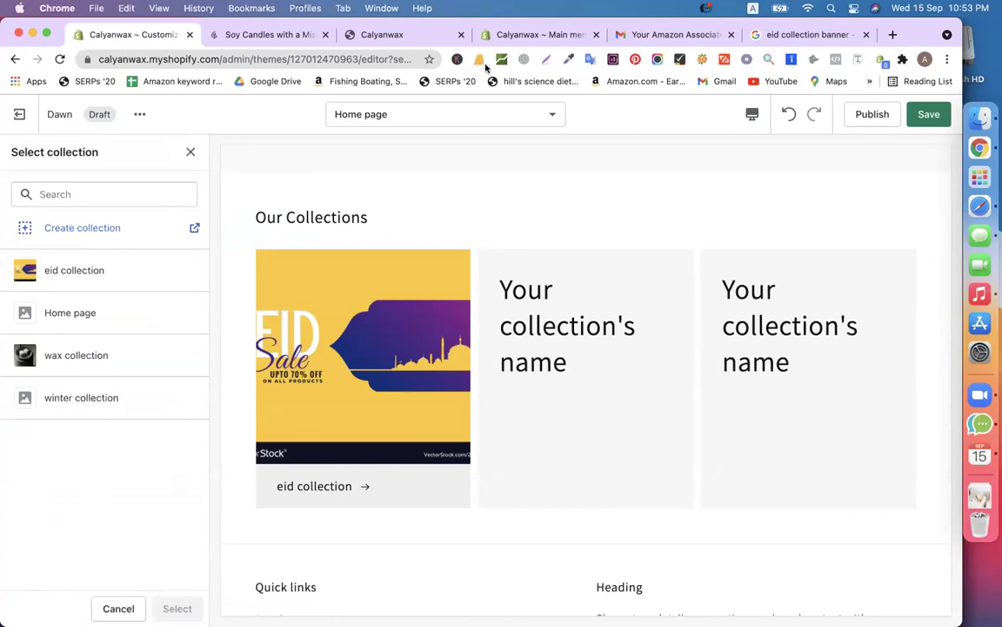
click(509, 35)
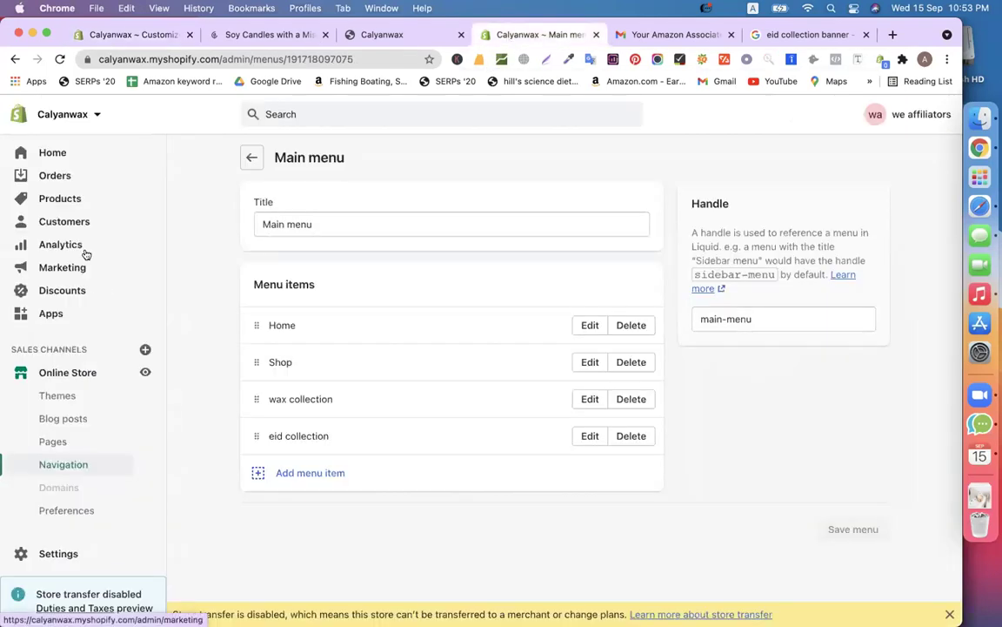
Step: In the admin's Products > Collections, open the winter collection for editing
click(69, 195)
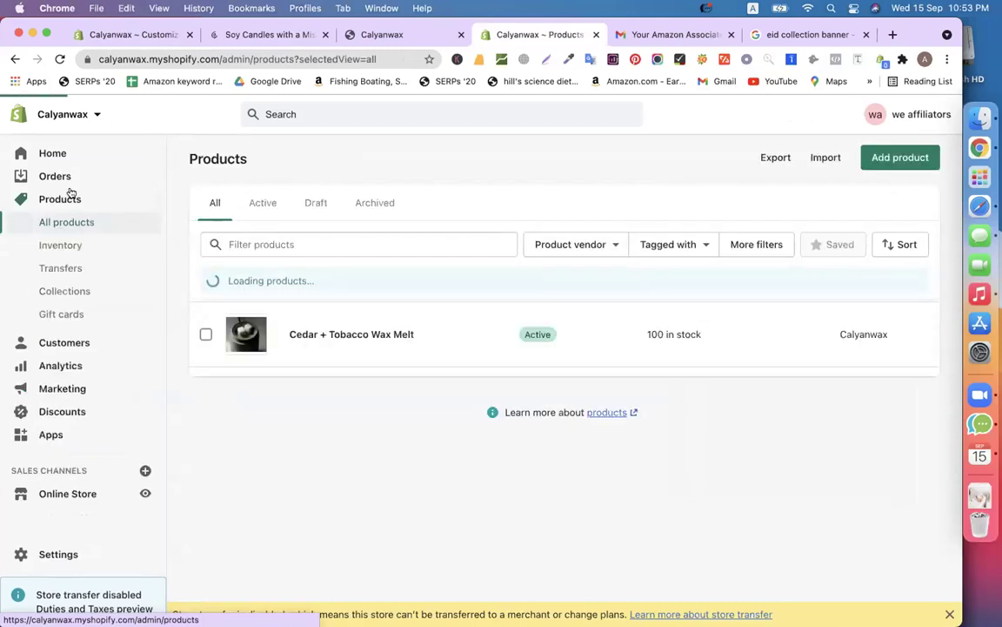
click(67, 291)
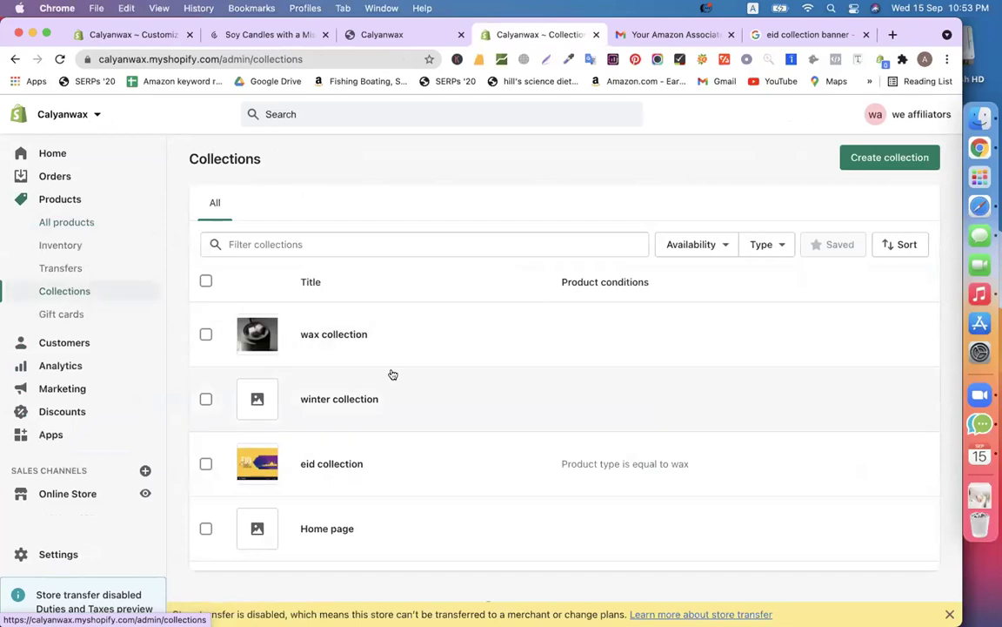
scroll(418, 383, down, 1)
click(364, 382)
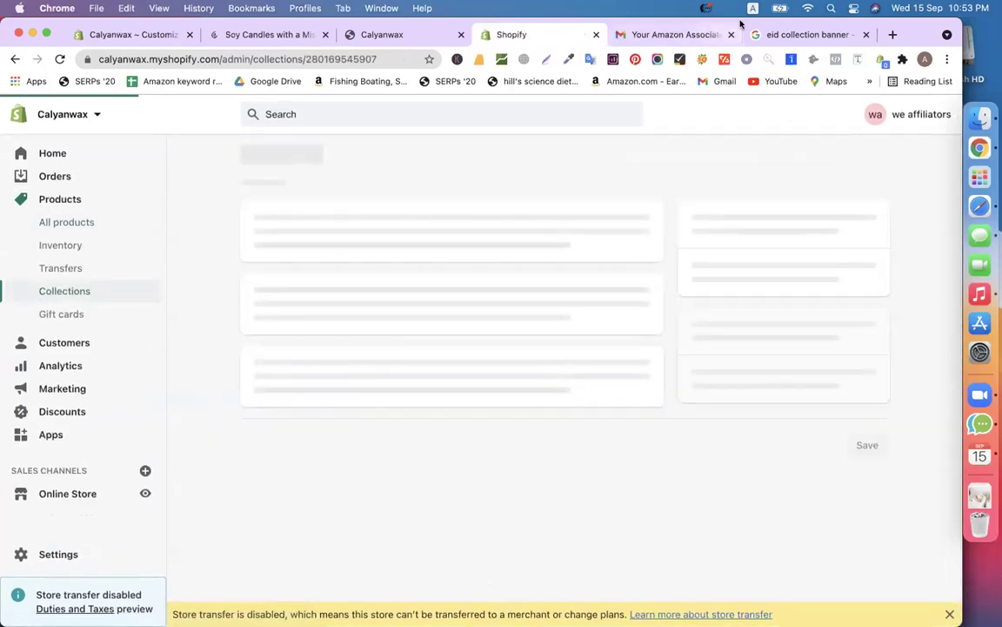
Step: Search Google Images for 'winter collection banner' instead of the eid query
click(805, 35)
double_click(132, 115)
text(winter)
key(Return)
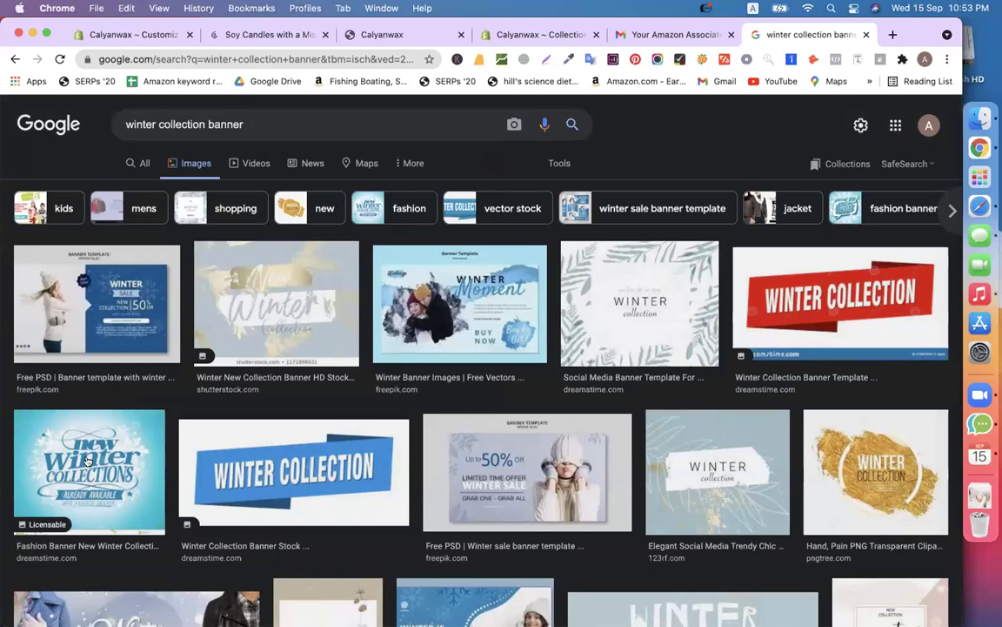
Step: Save the New Winter Collections banner from Google Images as w.jpeg
click(139, 452)
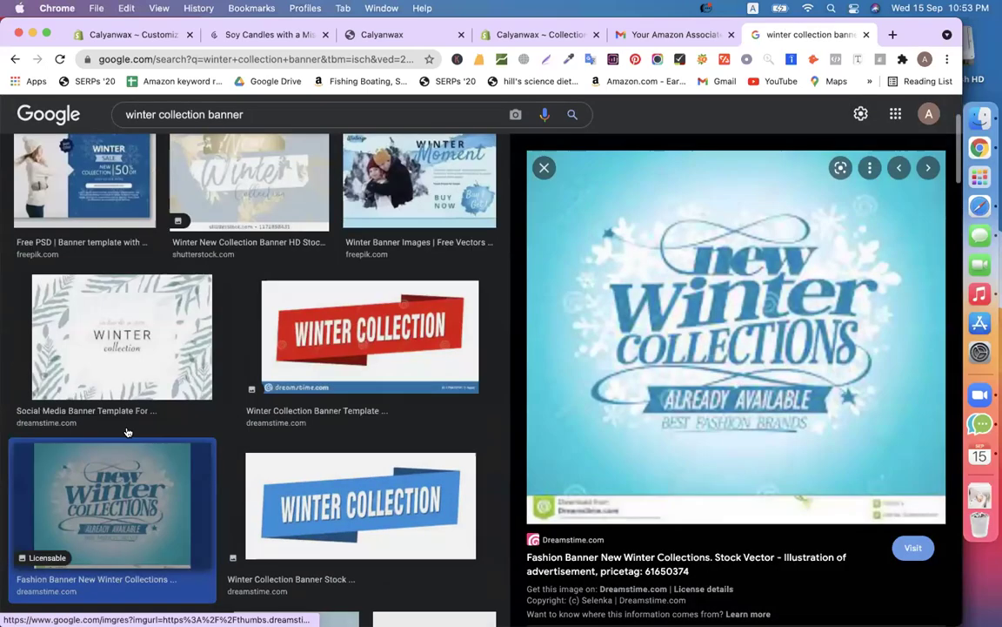
right_click(709, 323)
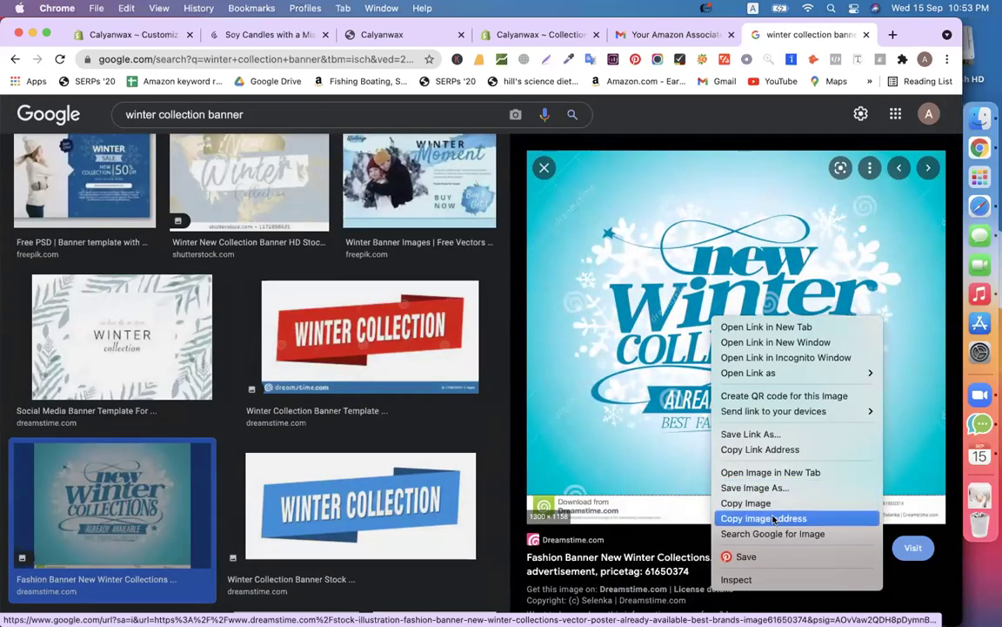
click(773, 519)
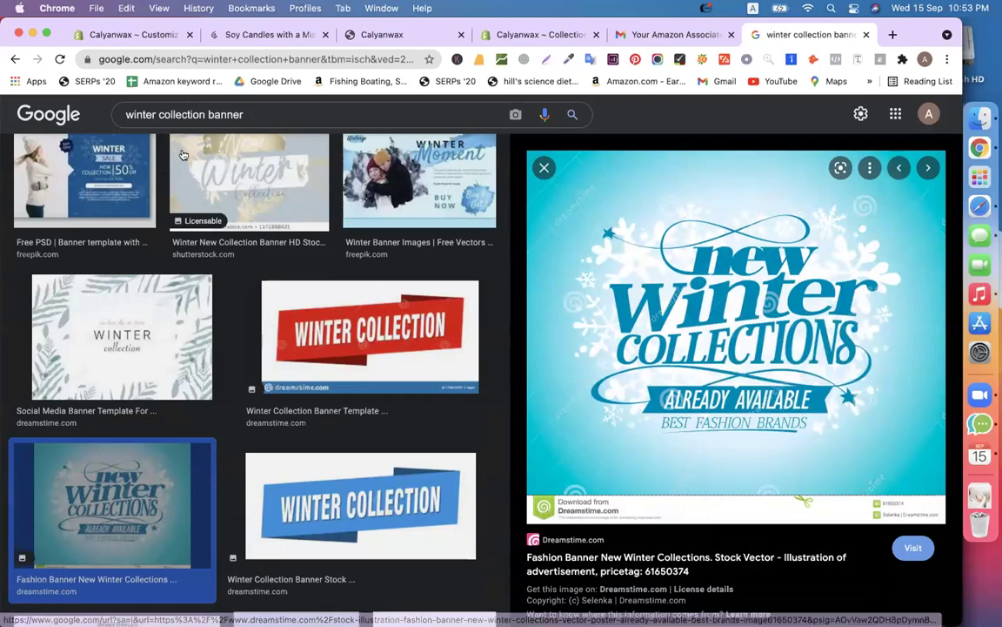
right_click(688, 265)
click(733, 433)
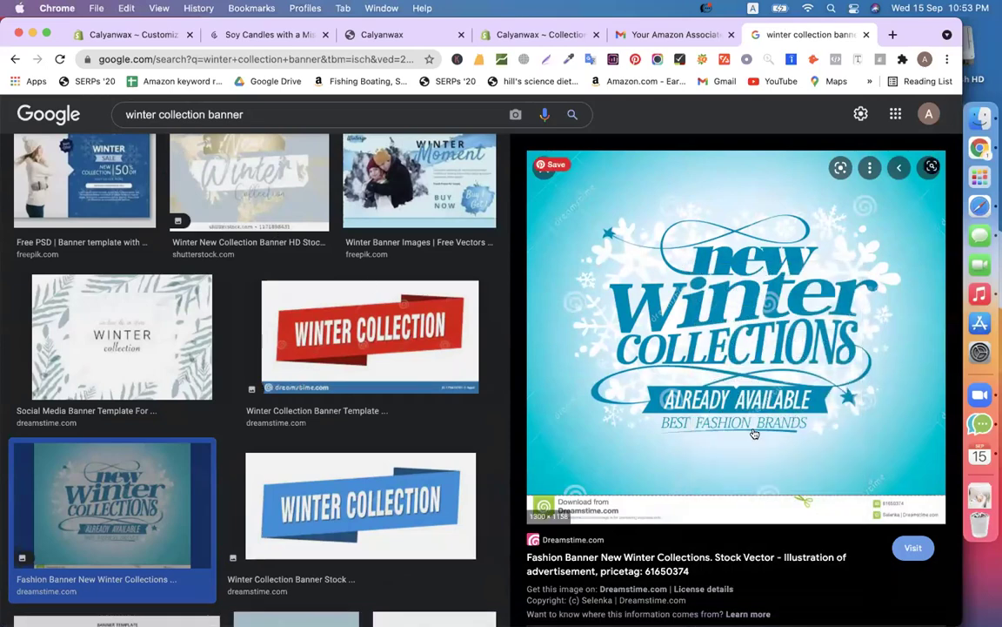
text(w)
key(Return)
Step: Upload w.jpeg as the winter collection's image in Shopify admin and save it
click(131, 34)
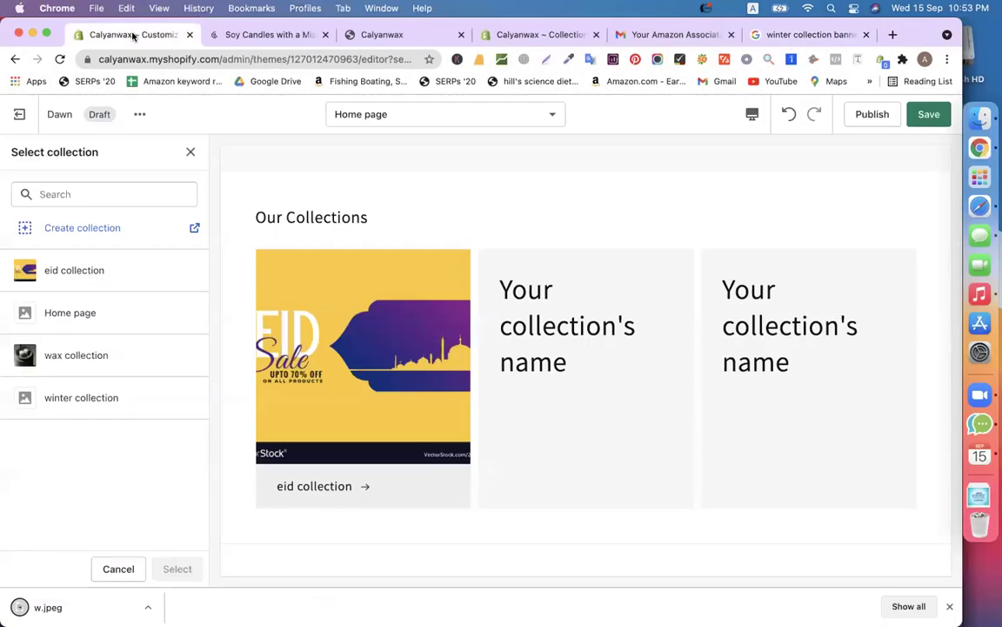
click(387, 36)
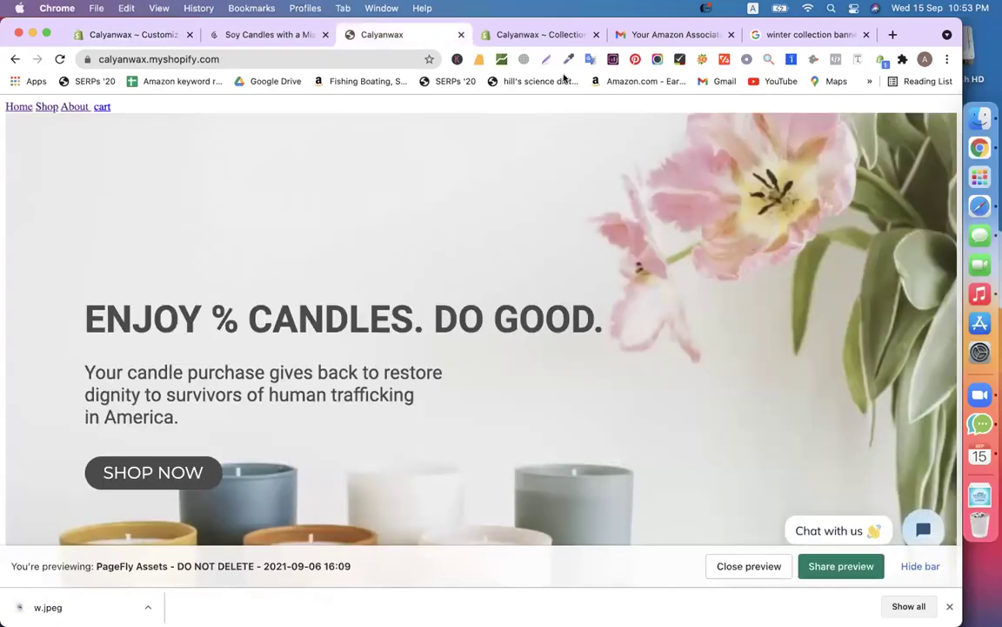
drag(540, 35, 409, 35)
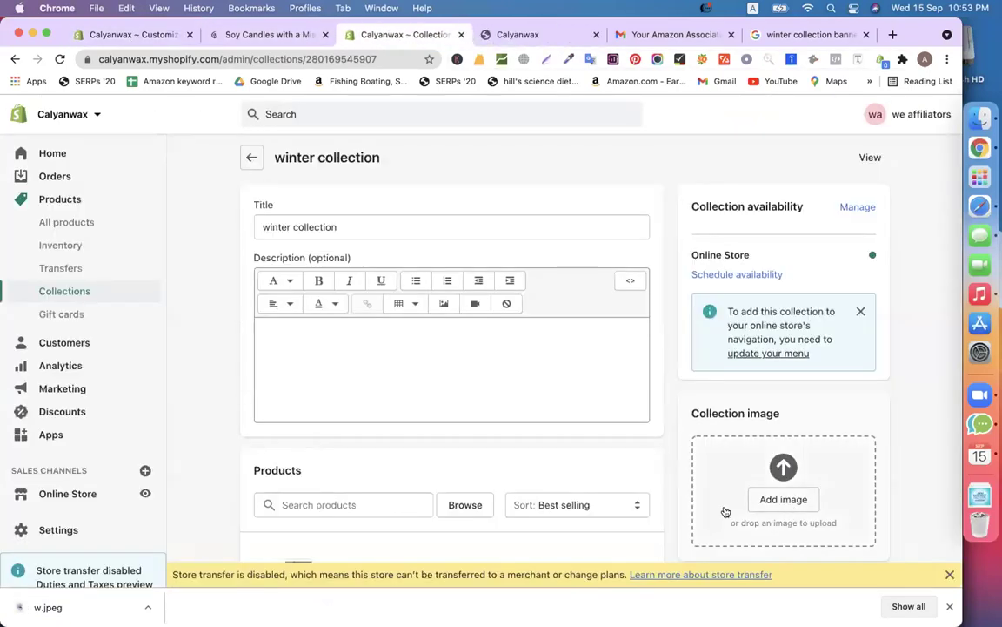
drag(44, 606, 741, 519)
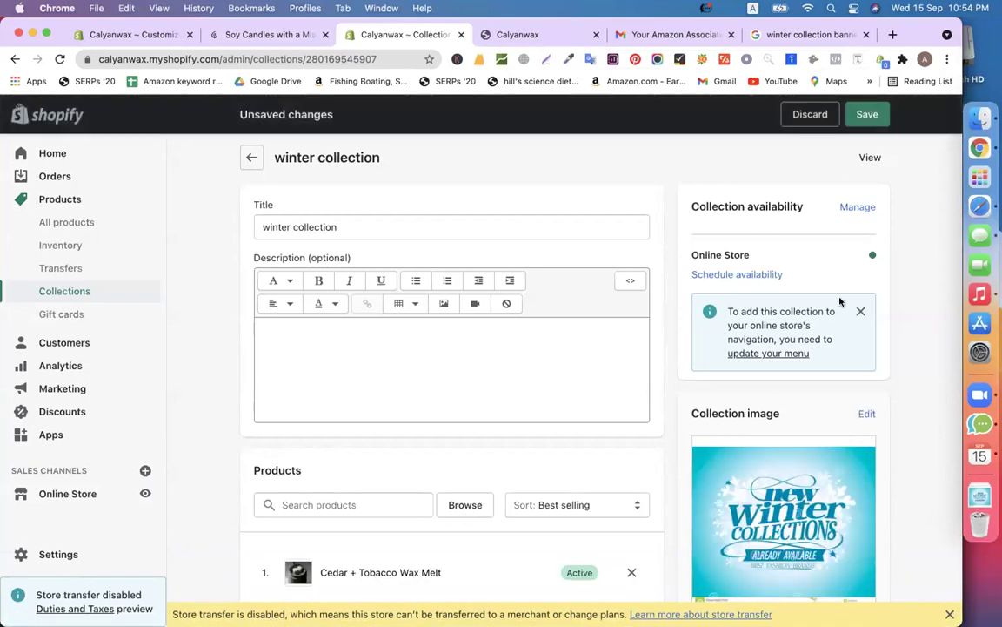
click(866, 114)
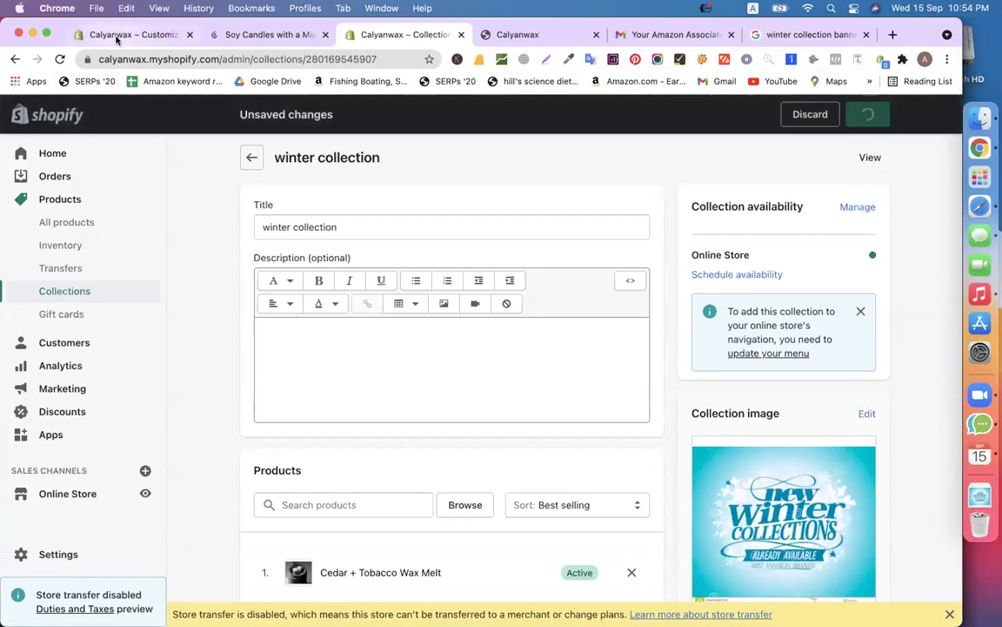
click(118, 36)
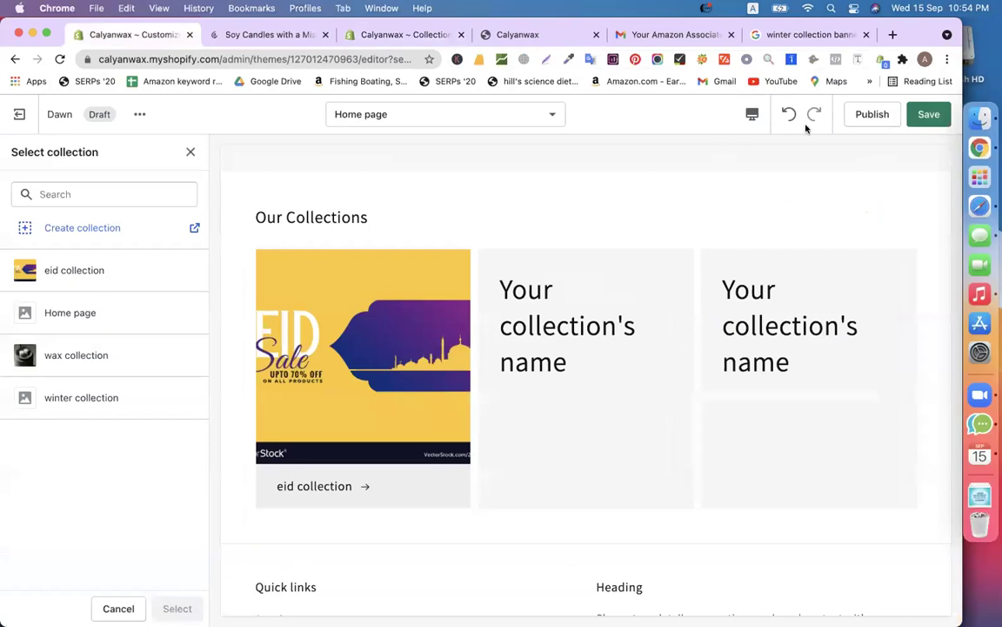
Step: Save and reload the editor, then set the second Our Collections card to the winter collection
click(929, 114)
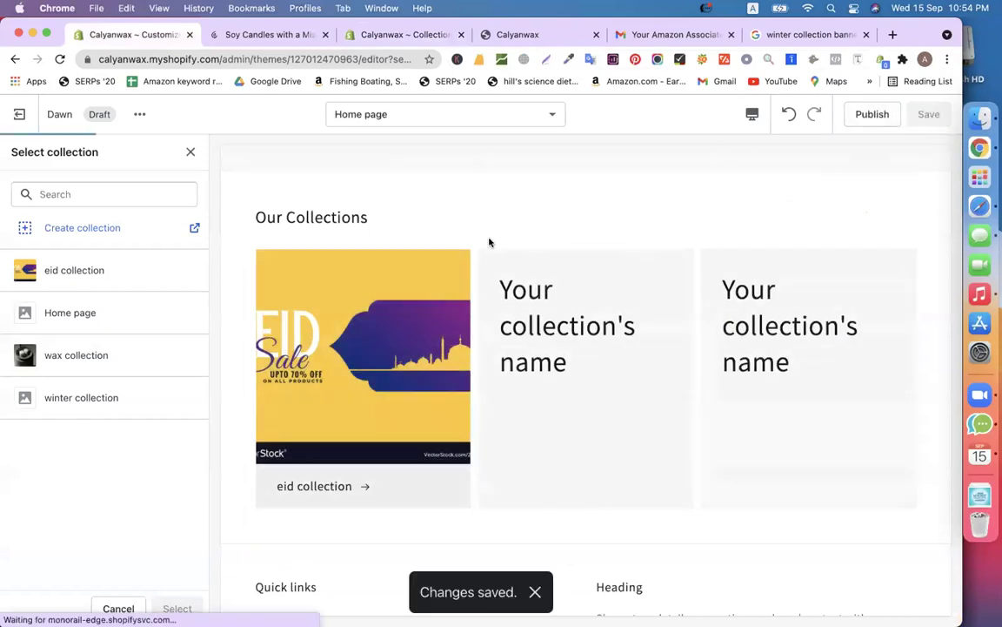
click(61, 59)
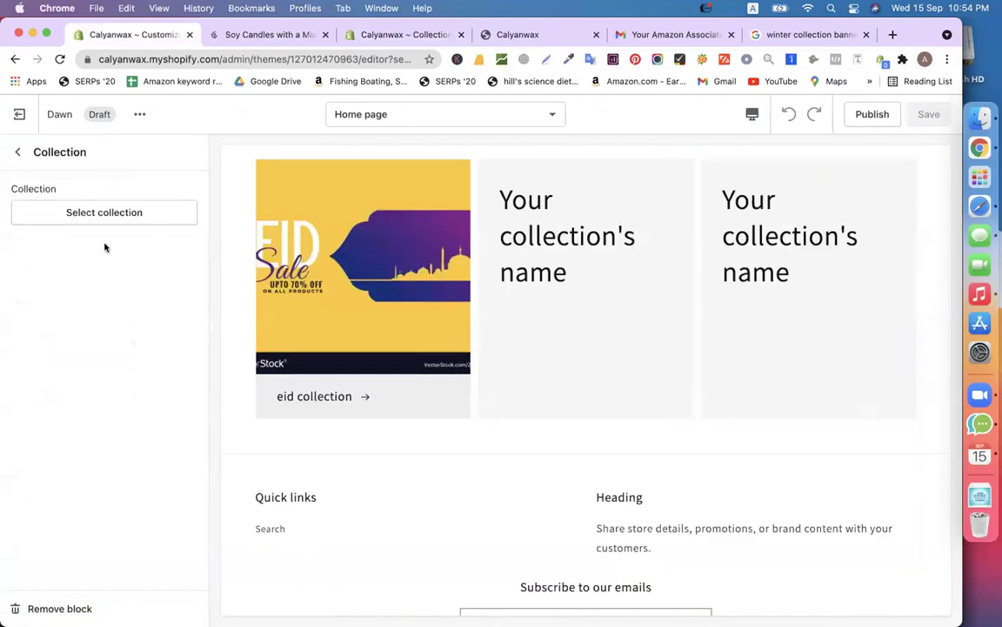
click(65, 213)
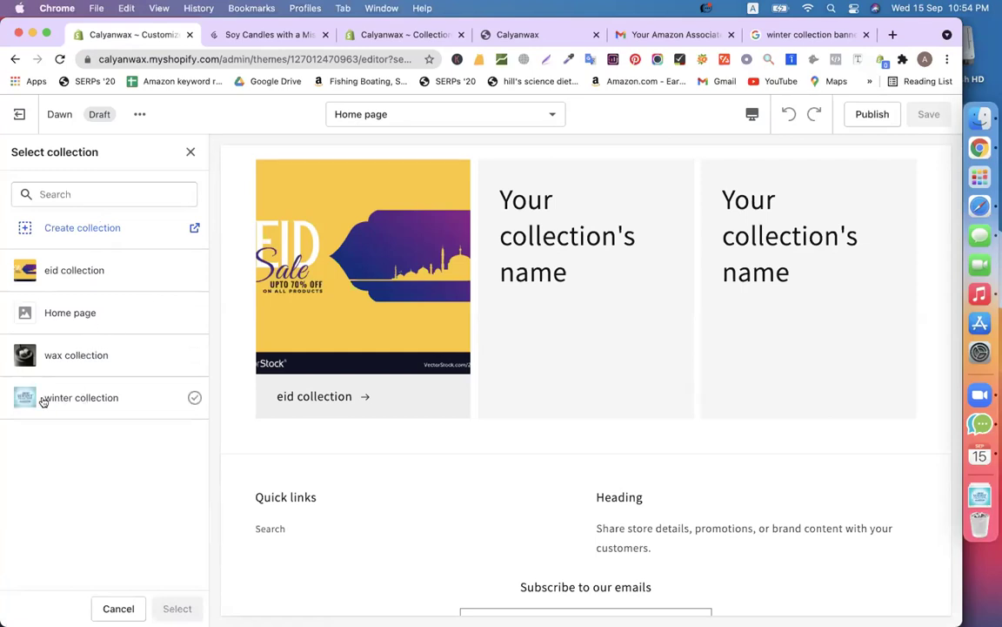
click(44, 398)
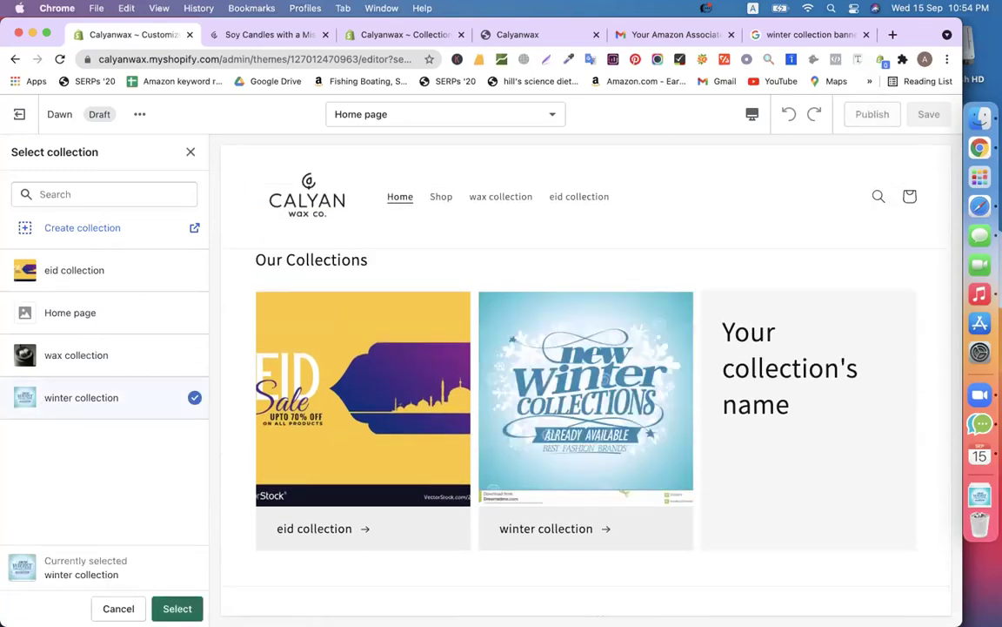
click(176, 609)
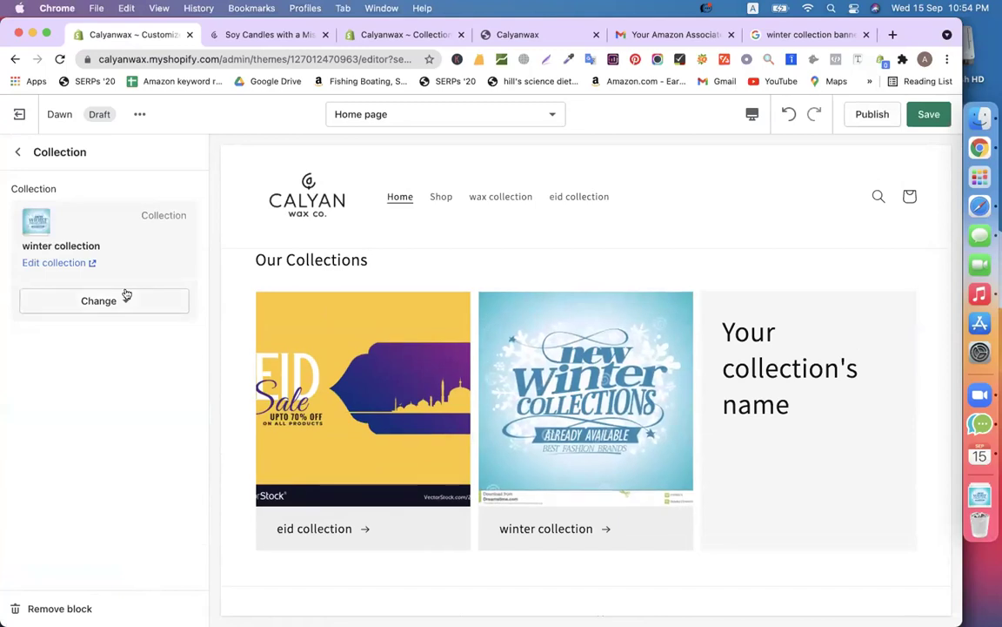
click(18, 153)
Step: Add a fourth collection block to the Collection list and open its settings
scroll(153, 403, down, 10)
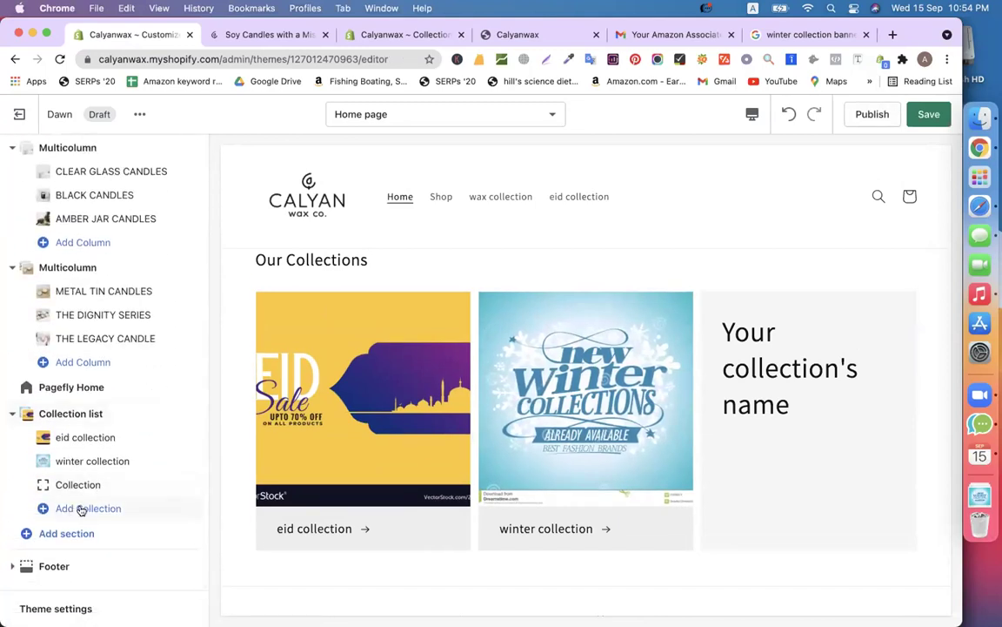
click(71, 509)
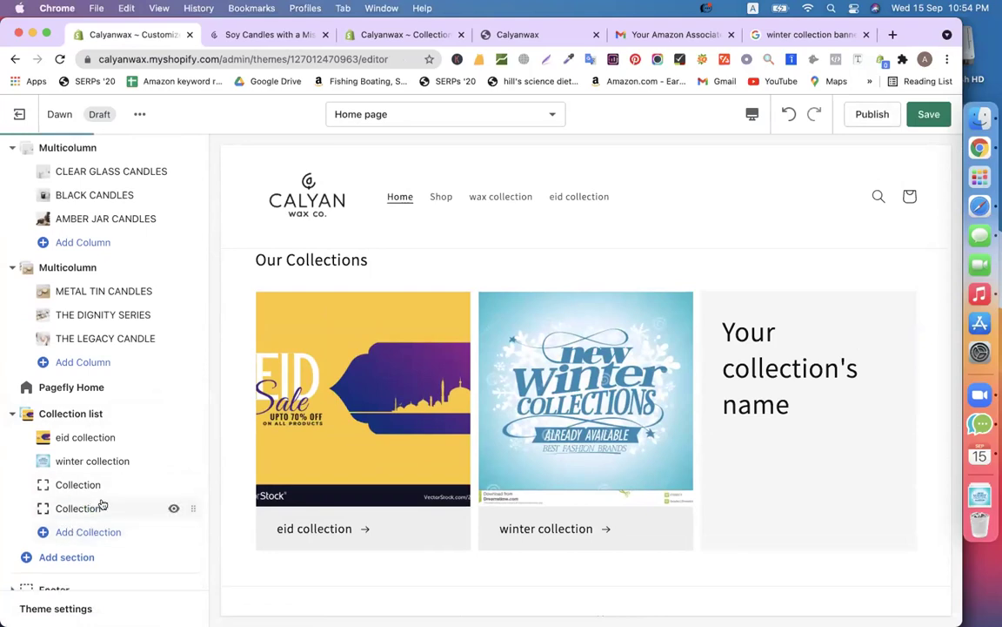
scroll(548, 532, down, 5)
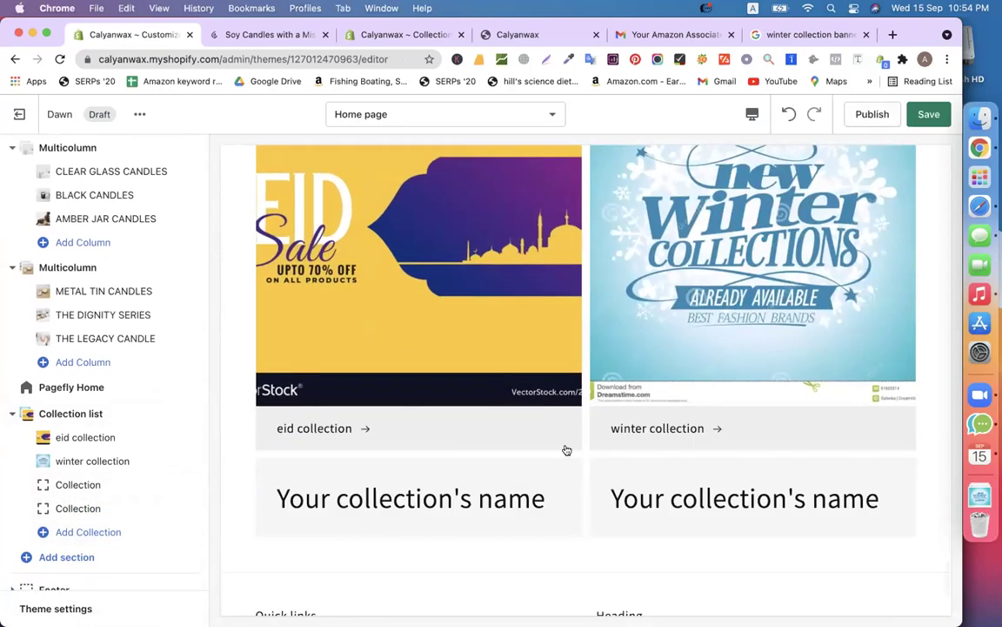
scroll(567, 447, up, 2)
scroll(566, 449, up, 1)
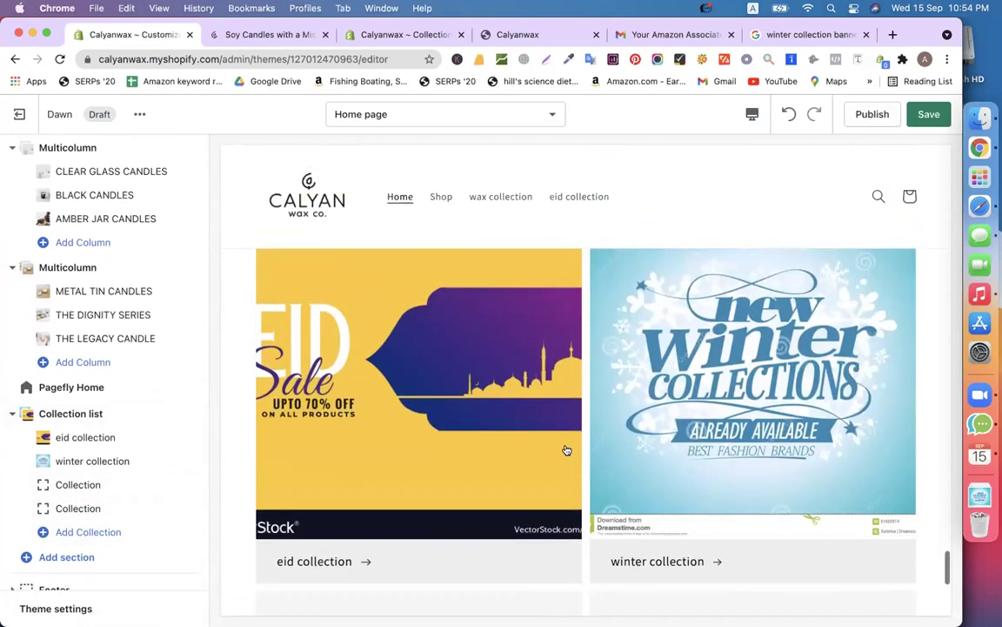
click(105, 510)
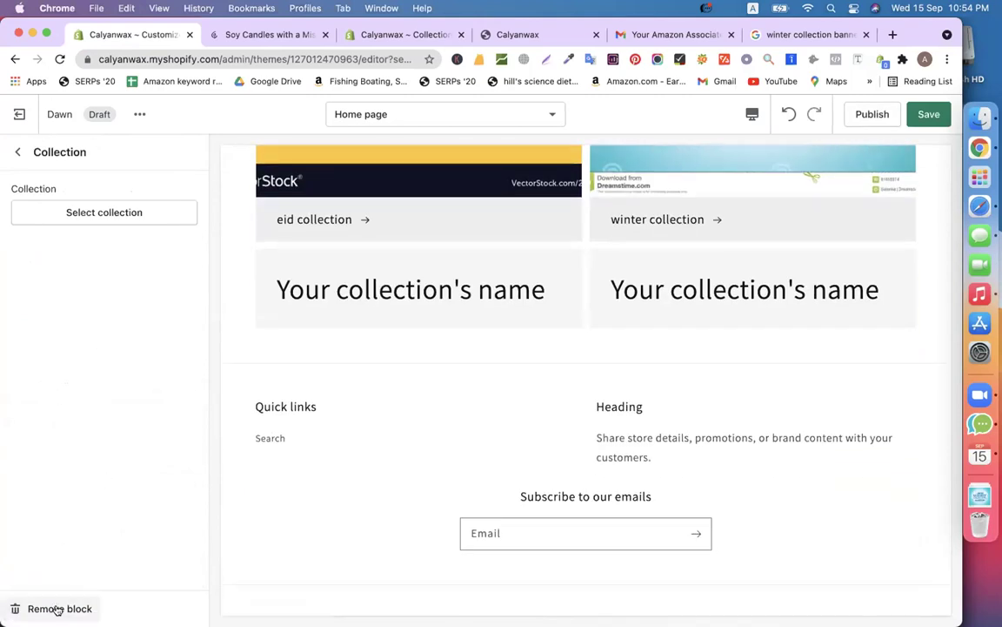
Step: Remove the extra collection block and assign the wax collection to the third card
click(55, 607)
click(122, 484)
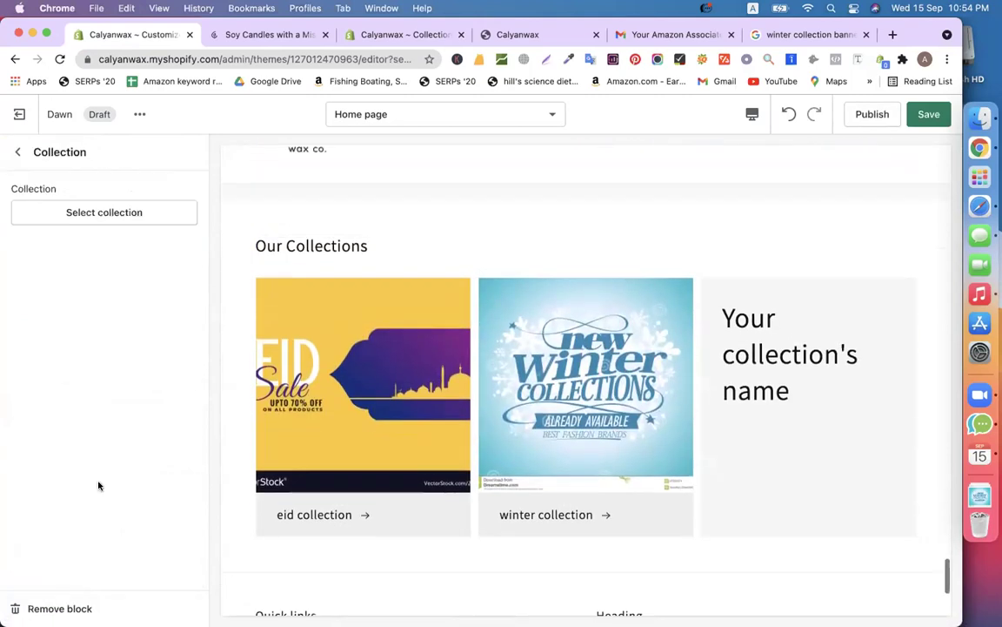
click(94, 210)
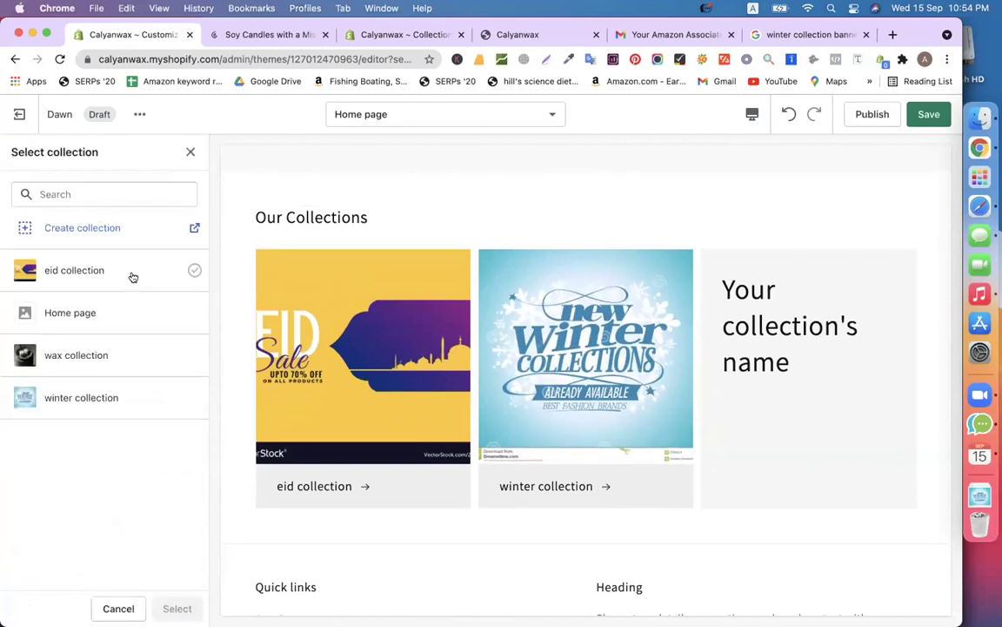
click(54, 354)
click(177, 608)
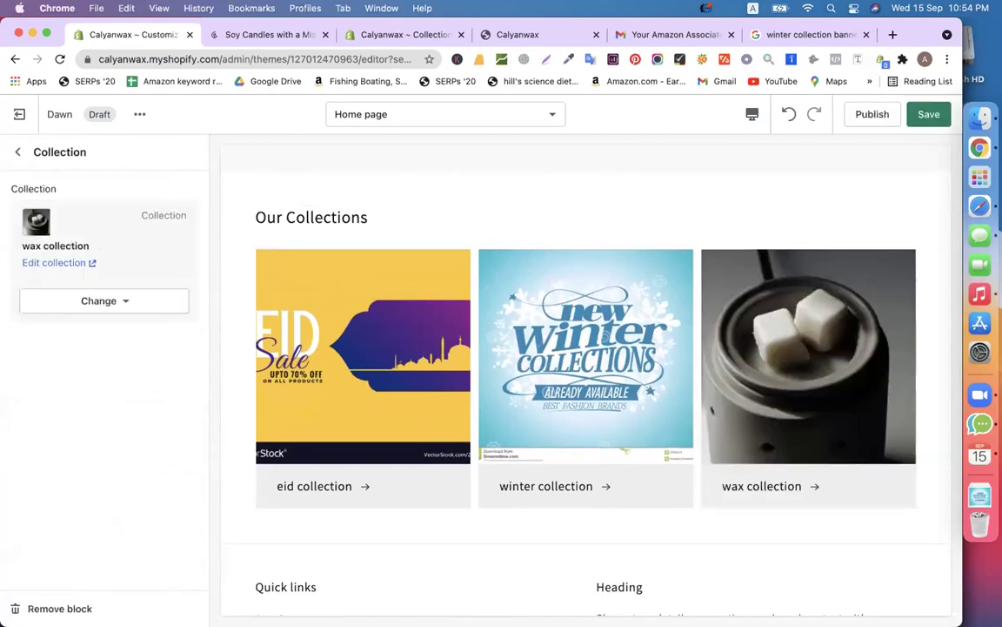
Step: Review the home page preview, then return to the section list
scroll(487, 365, up, 1)
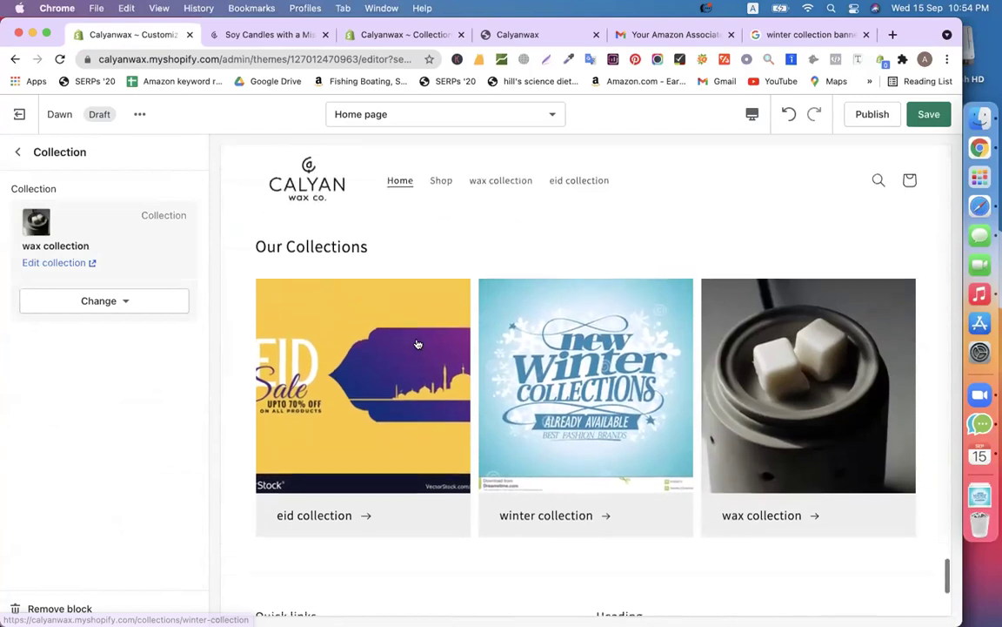
scroll(487, 360, up, 3)
scroll(443, 322, down, 6)
scroll(394, 360, up, 1)
scroll(387, 364, up, 5)
scroll(426, 453, down, 4)
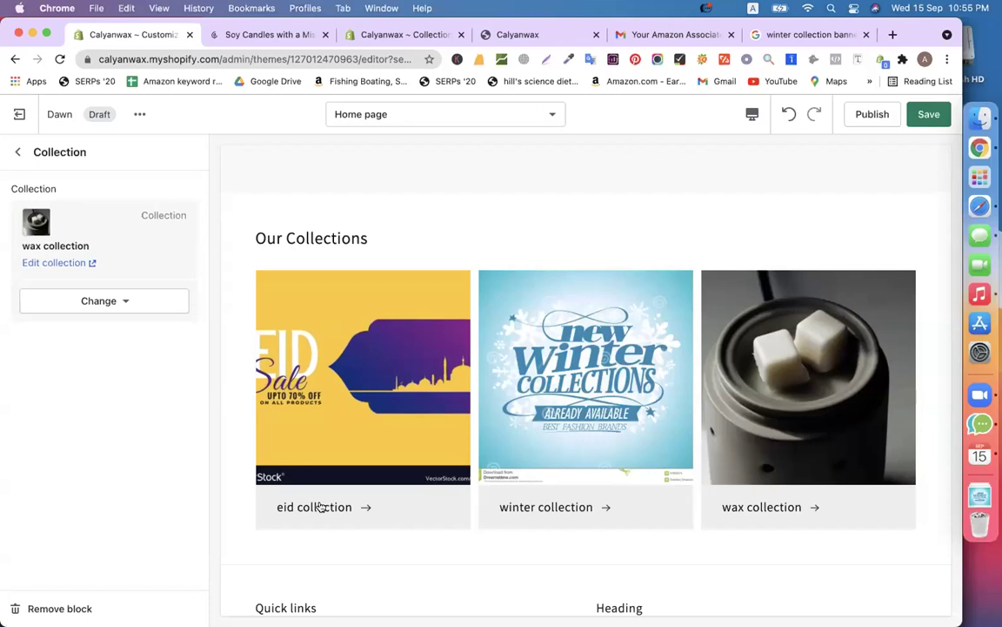
scroll(387, 406, up, 15)
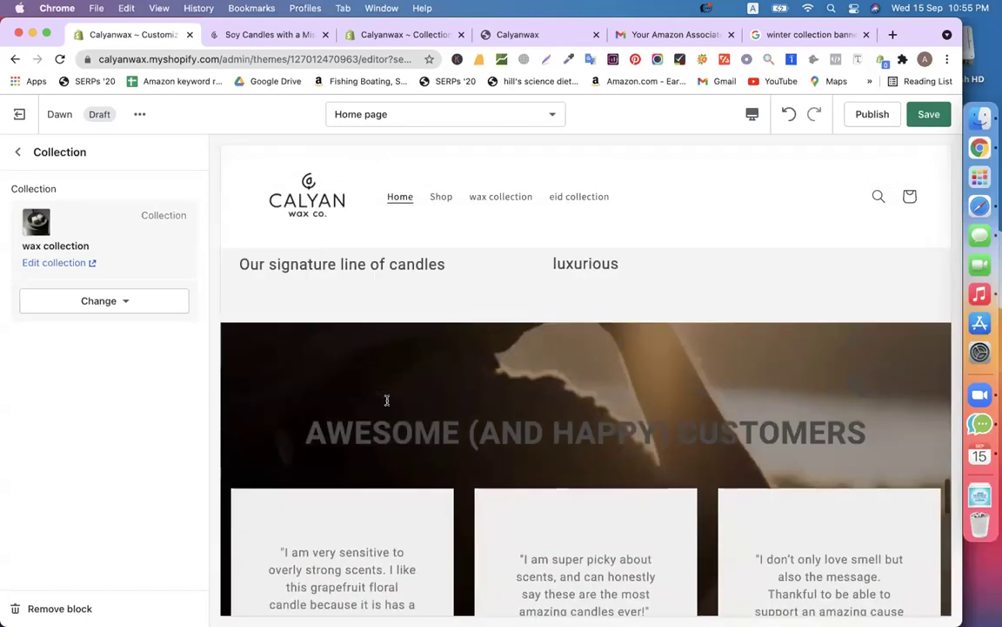
scroll(388, 406, up, 15)
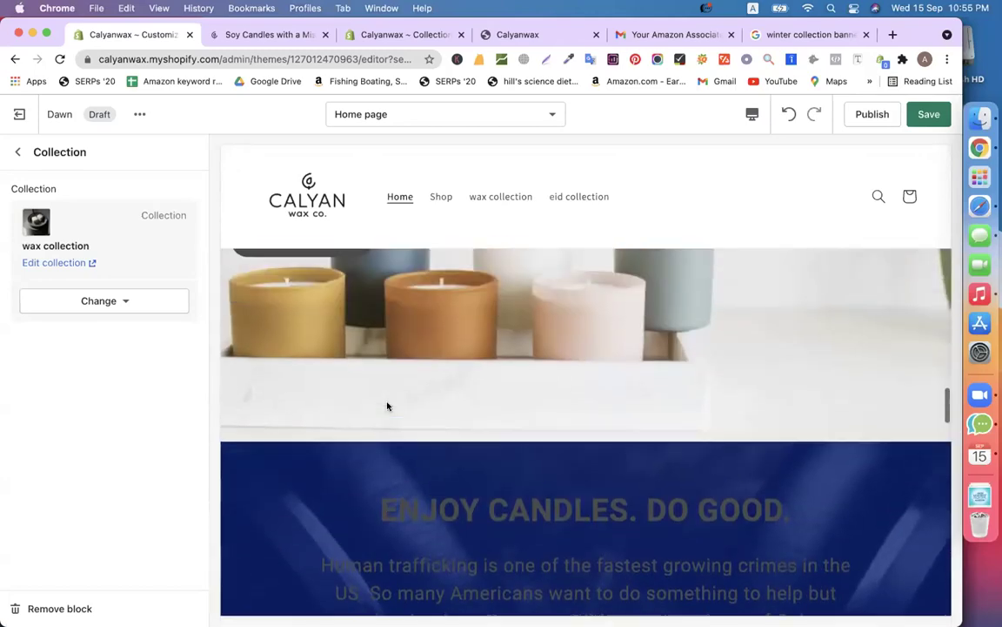
scroll(387, 405, up, 10)
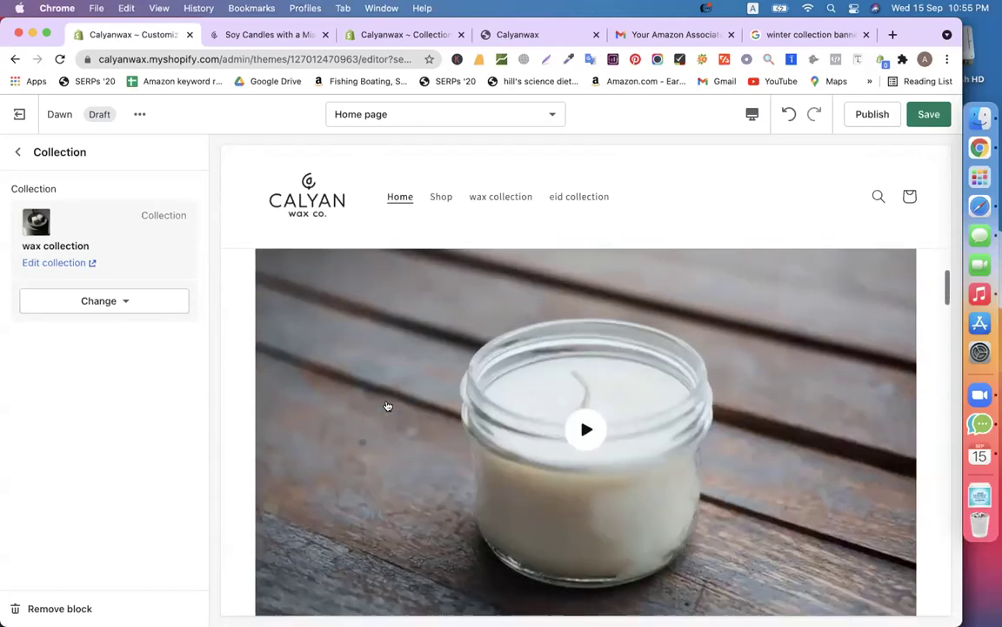
scroll(387, 406, up, 10)
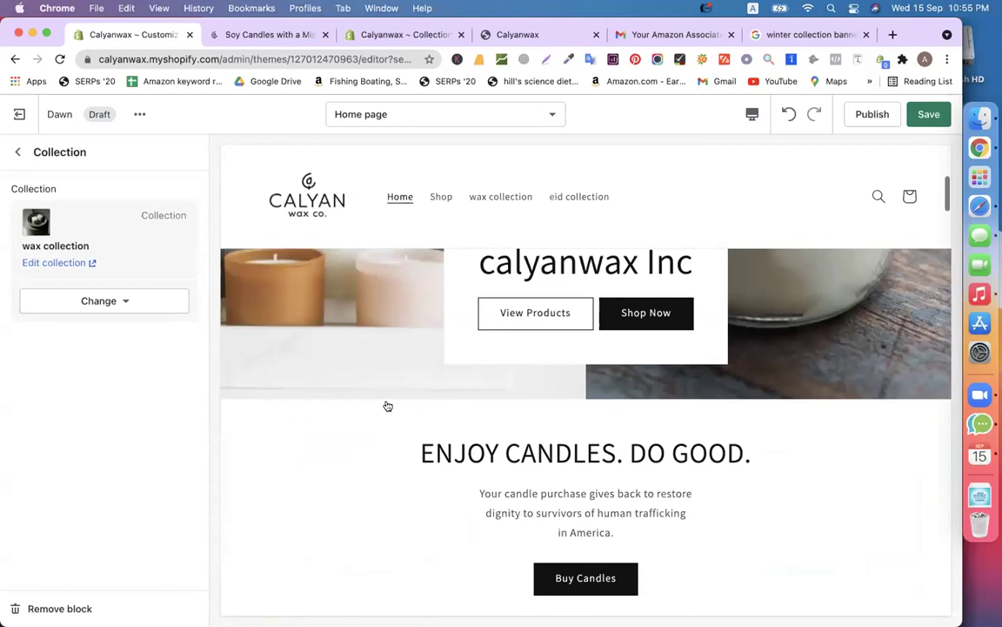
scroll(387, 405, down, 5)
scroll(387, 406, down, 2)
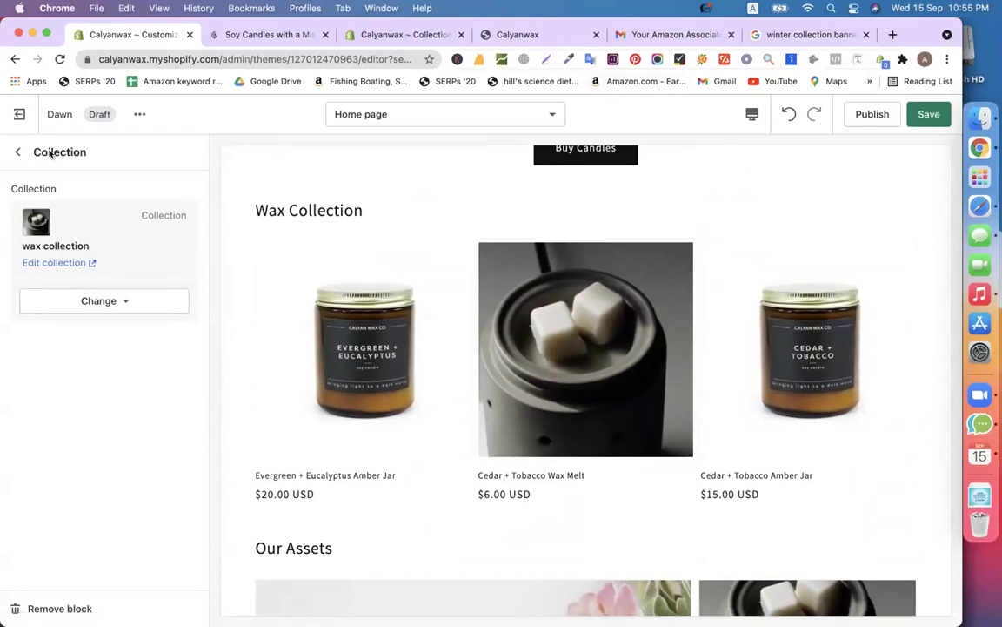
click(15, 152)
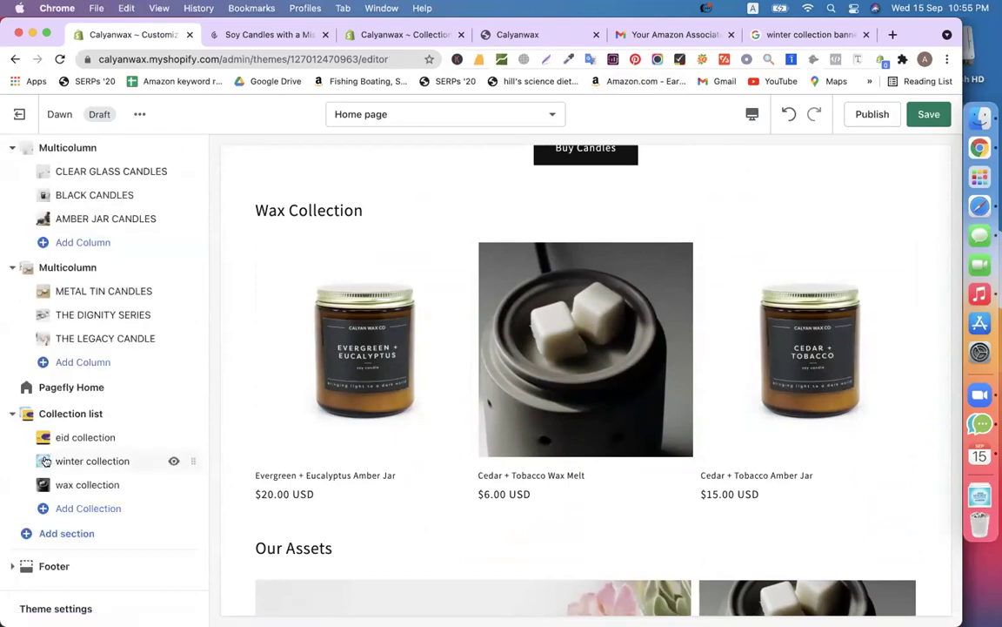
Step: Add a Featured product section, then open the Our Collections list section's settings
click(57, 532)
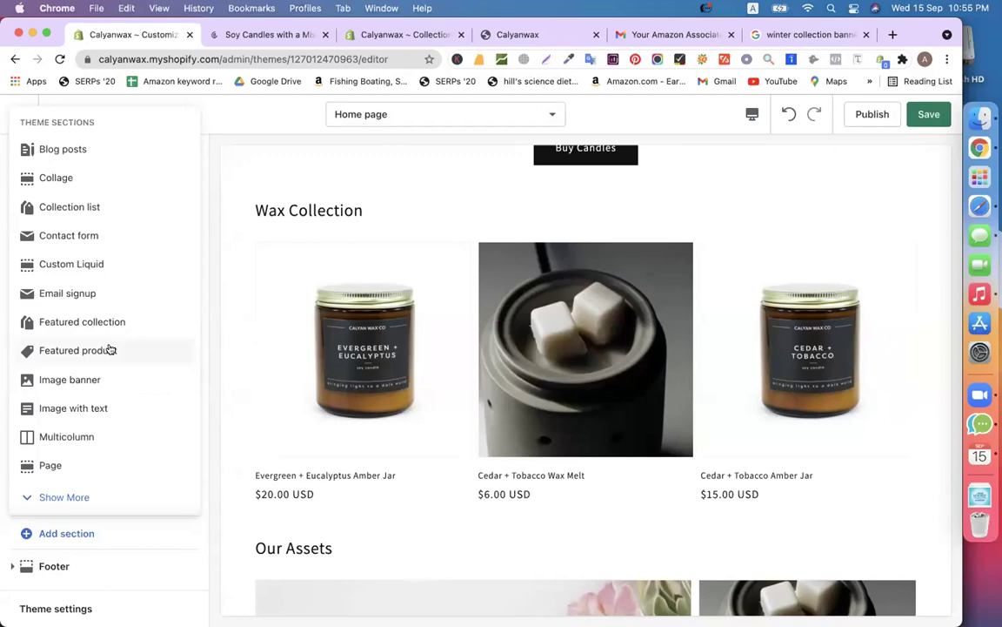
click(111, 349)
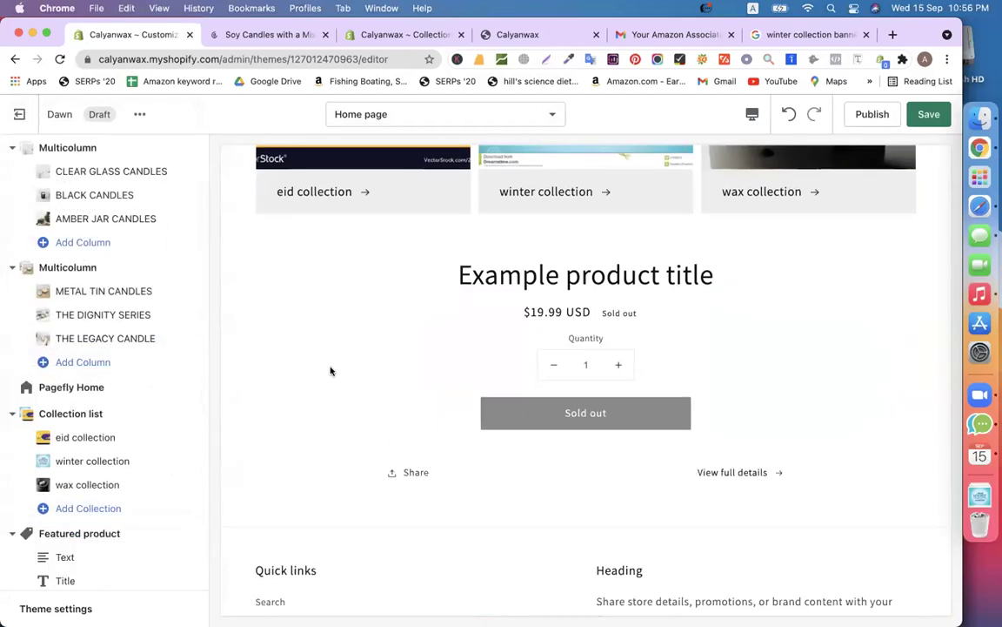
scroll(109, 404, up, 1)
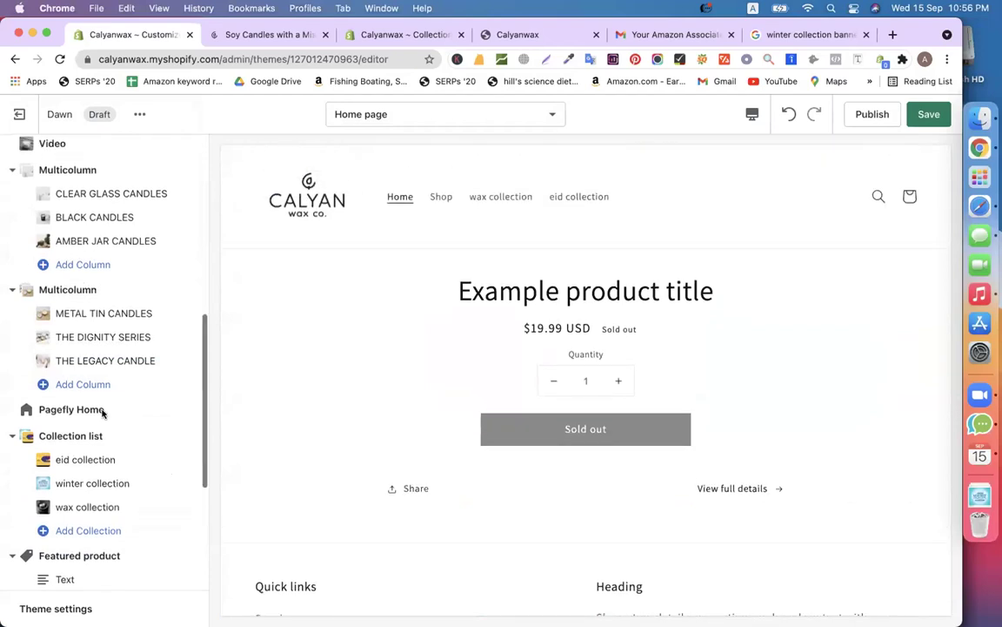
click(10, 436)
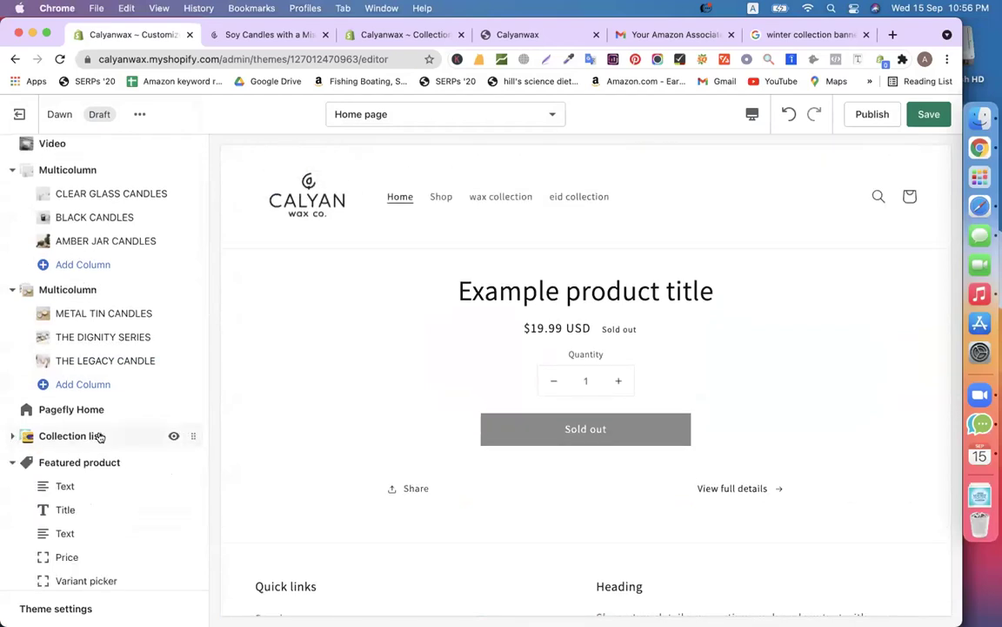
click(71, 436)
click(17, 151)
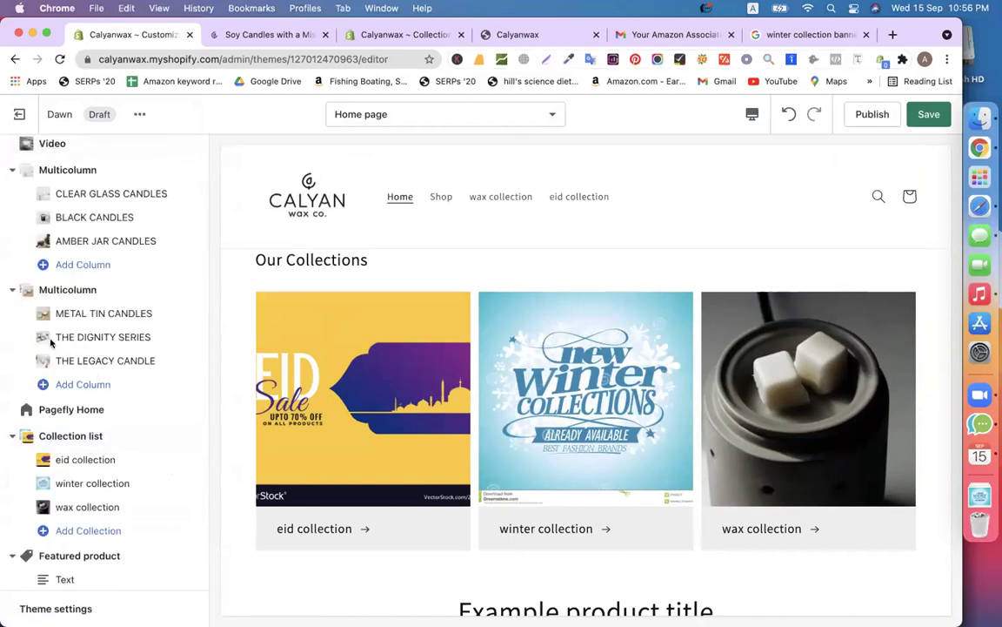
click(162, 437)
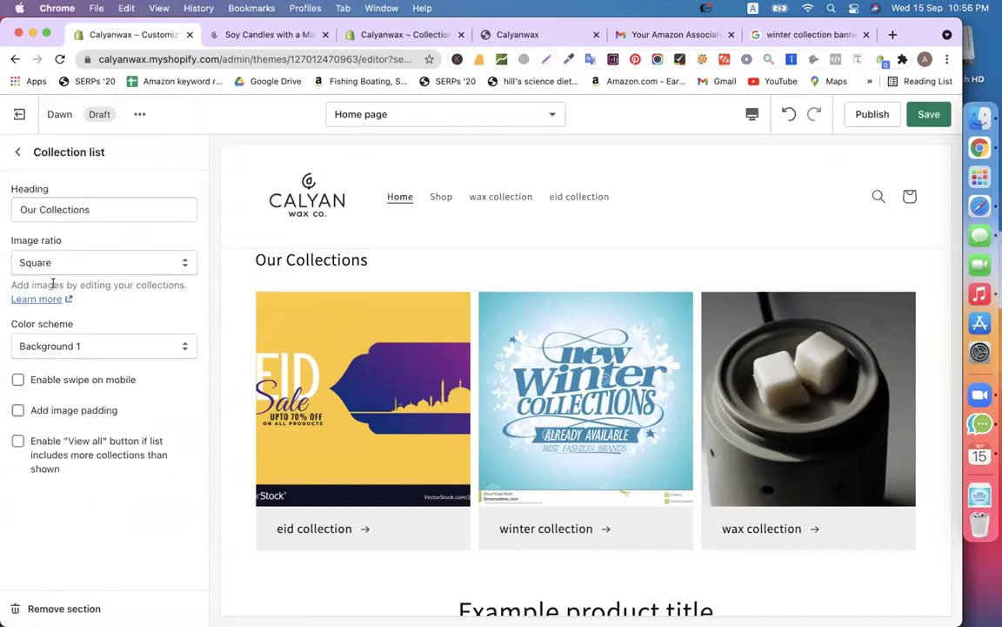
Step: Drag the Collection list section above the first Multicolumn section, right after Video
click(17, 152)
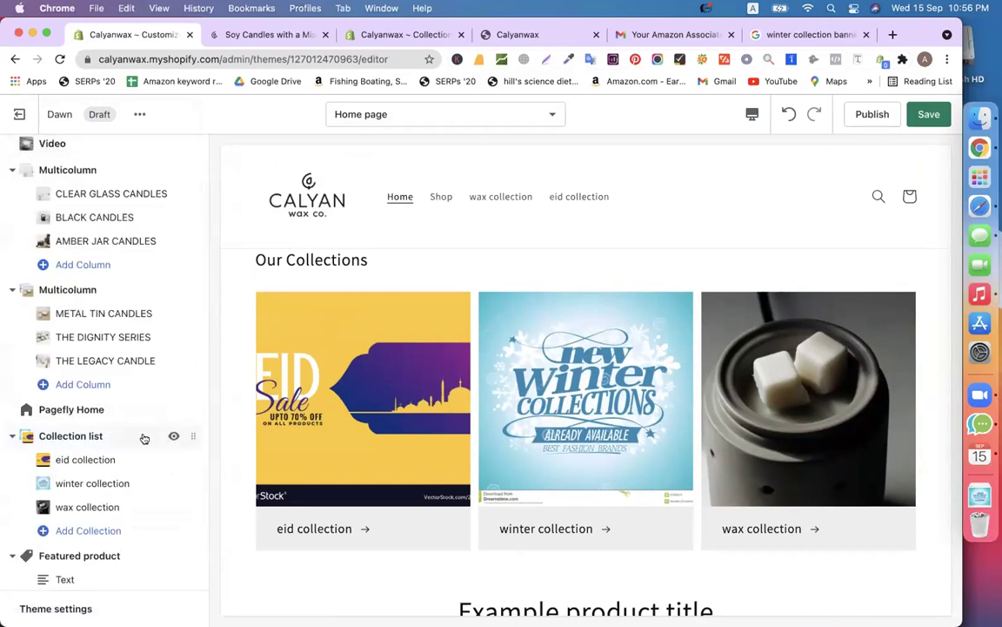
drag(196, 435, 190, 289)
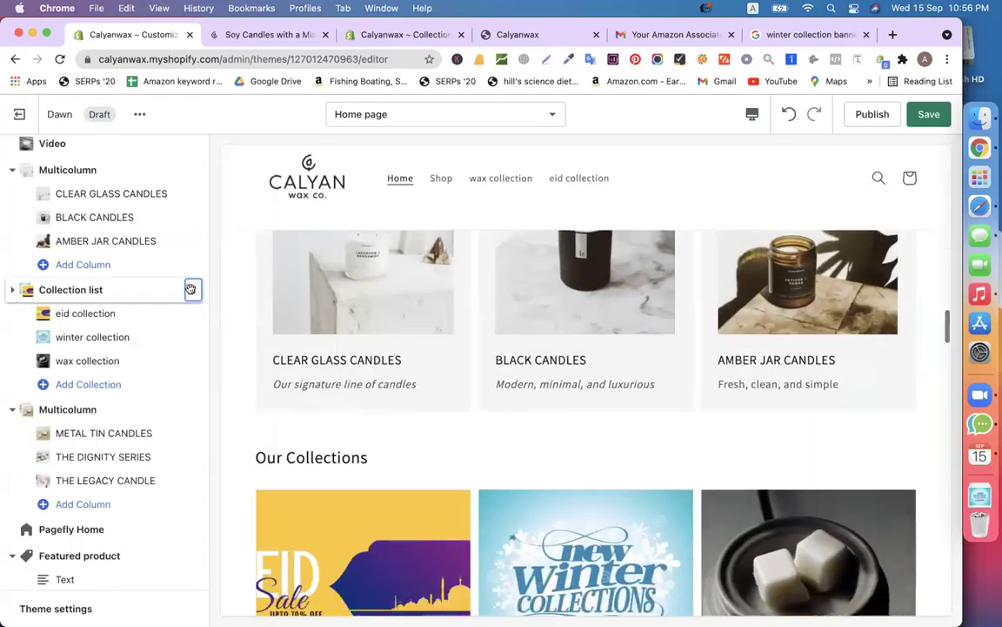
scroll(409, 364, up, 5)
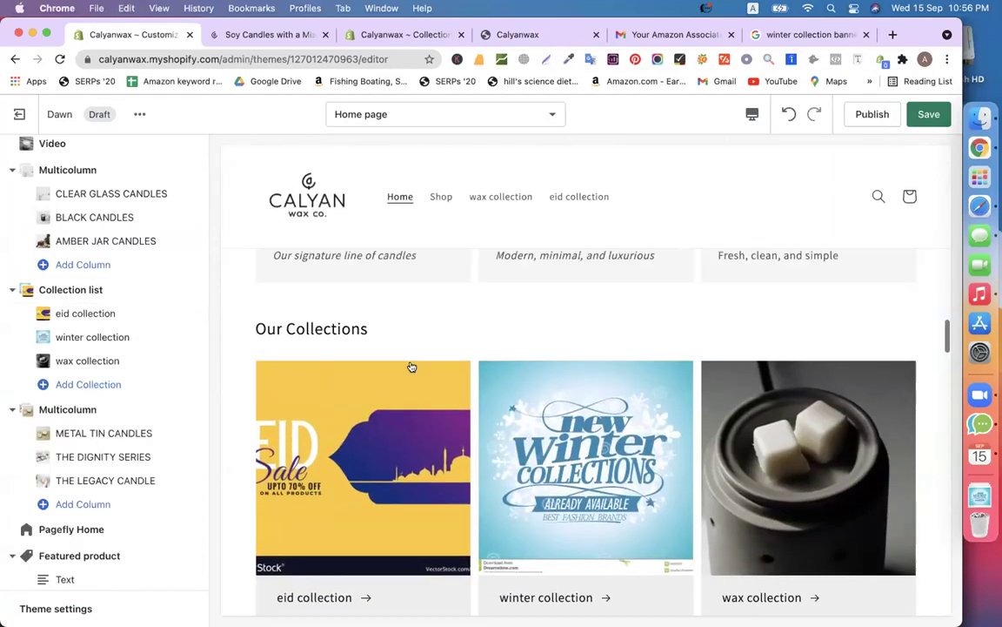
scroll(412, 366, down, 3)
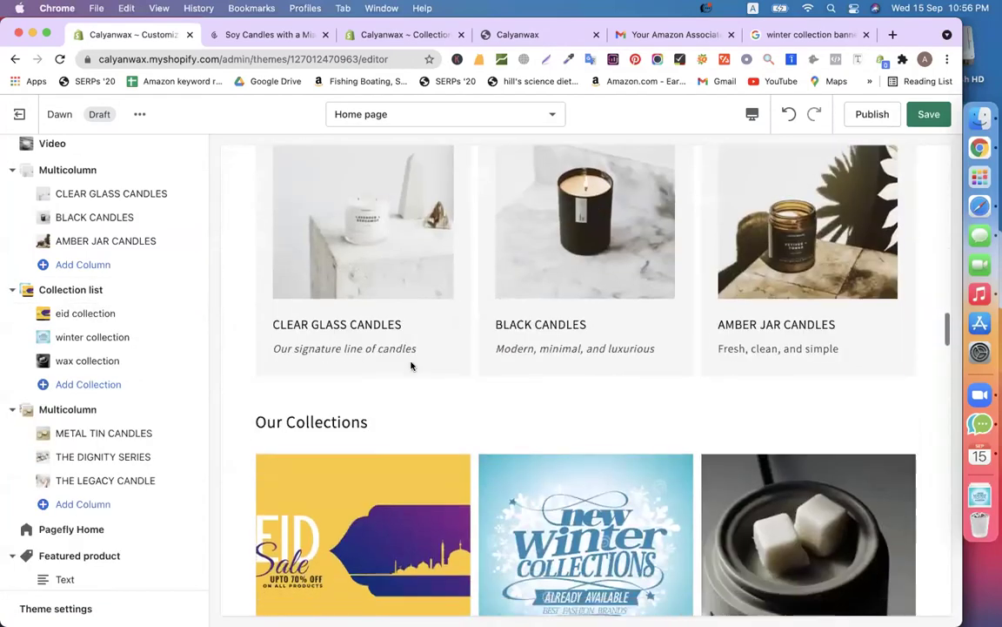
scroll(133, 308, up, 3)
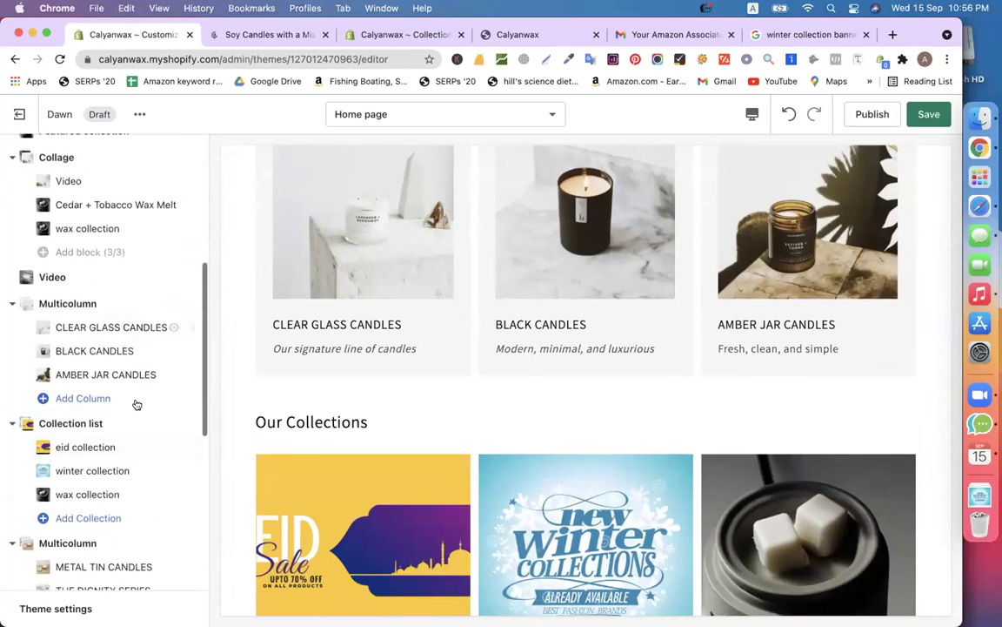
drag(188, 421, 174, 307)
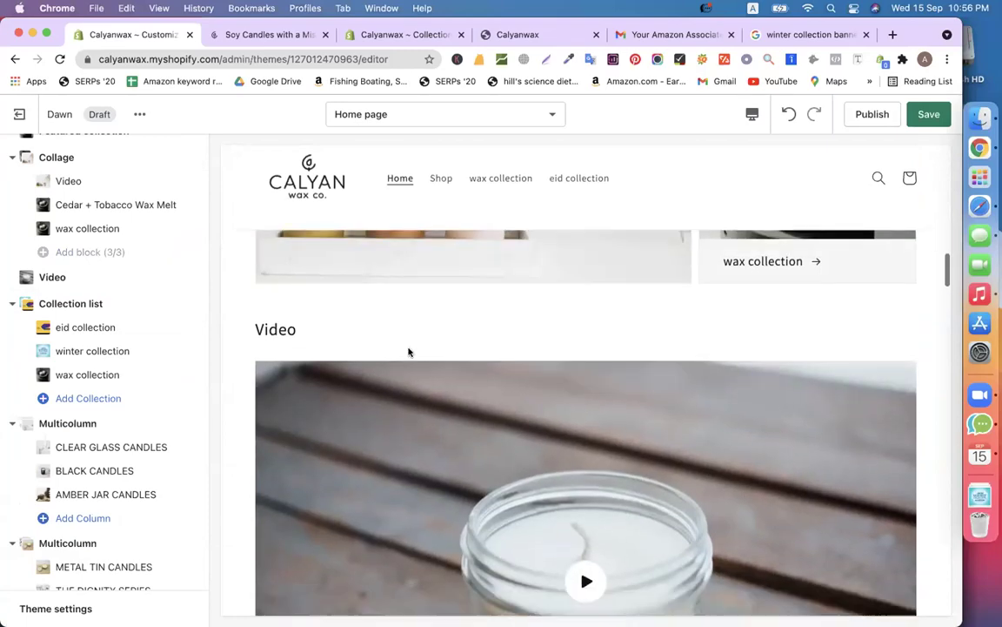
scroll(432, 420, down, 5)
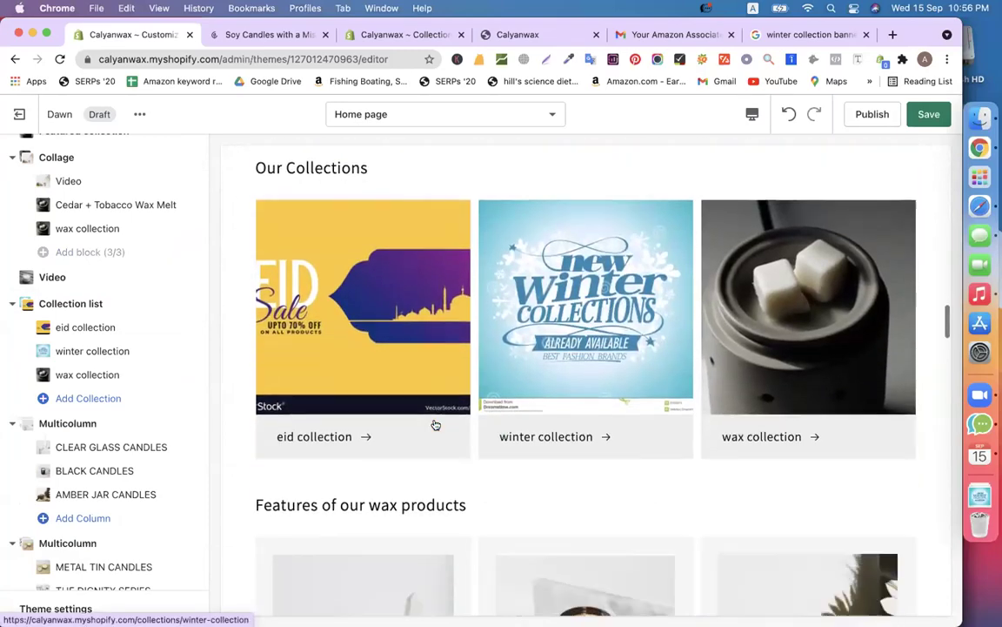
scroll(709, 358, down, 6)
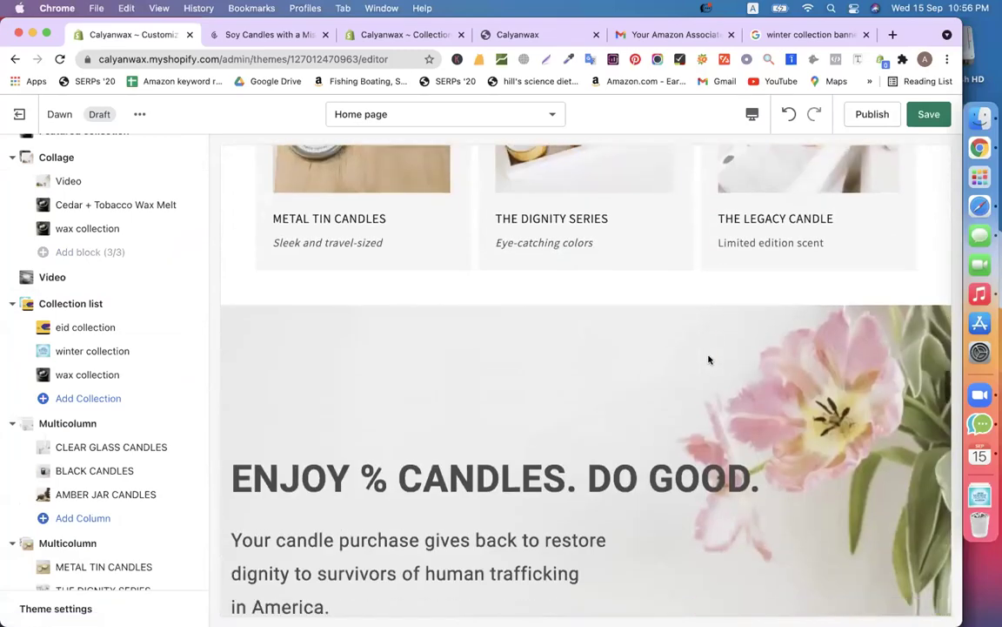
scroll(709, 358, up, 6)
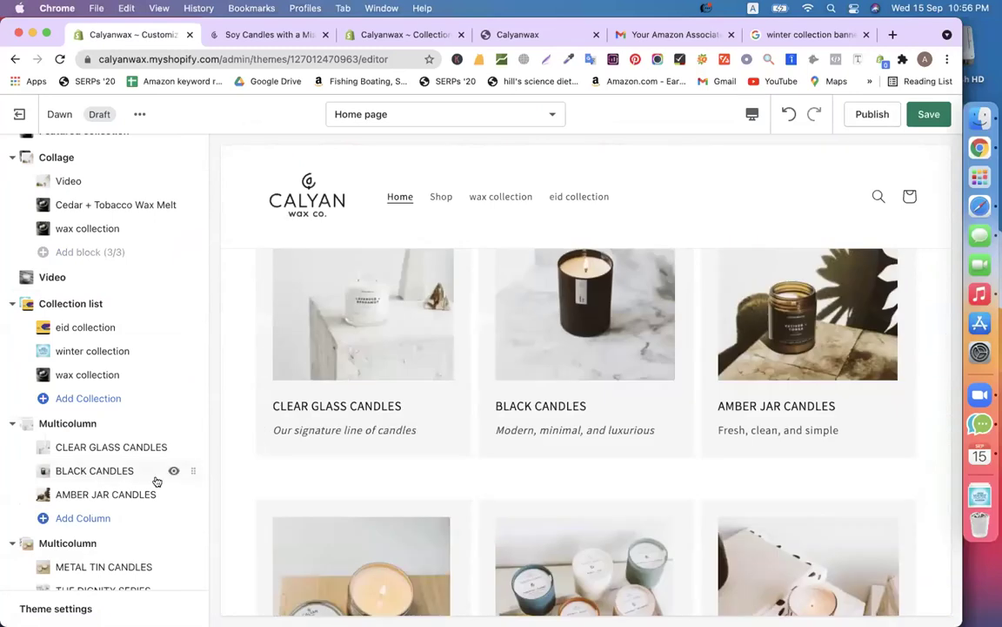
Step: Look over the Featured product section and its first Text block's settings
scroll(157, 479, down, 5)
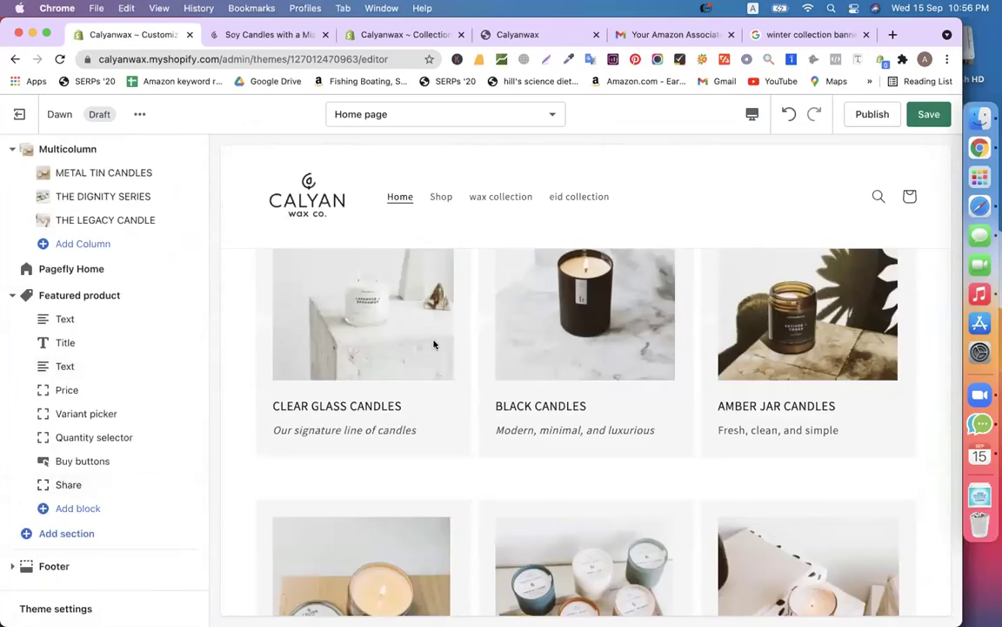
scroll(402, 387, down, 10)
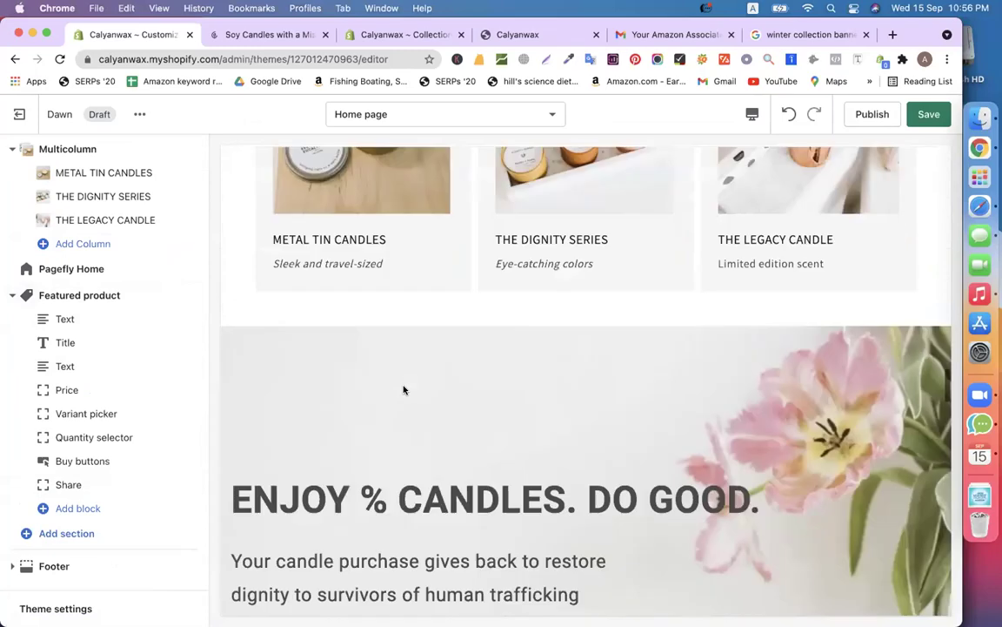
scroll(403, 387, down, 10)
scroll(403, 390, up, 5)
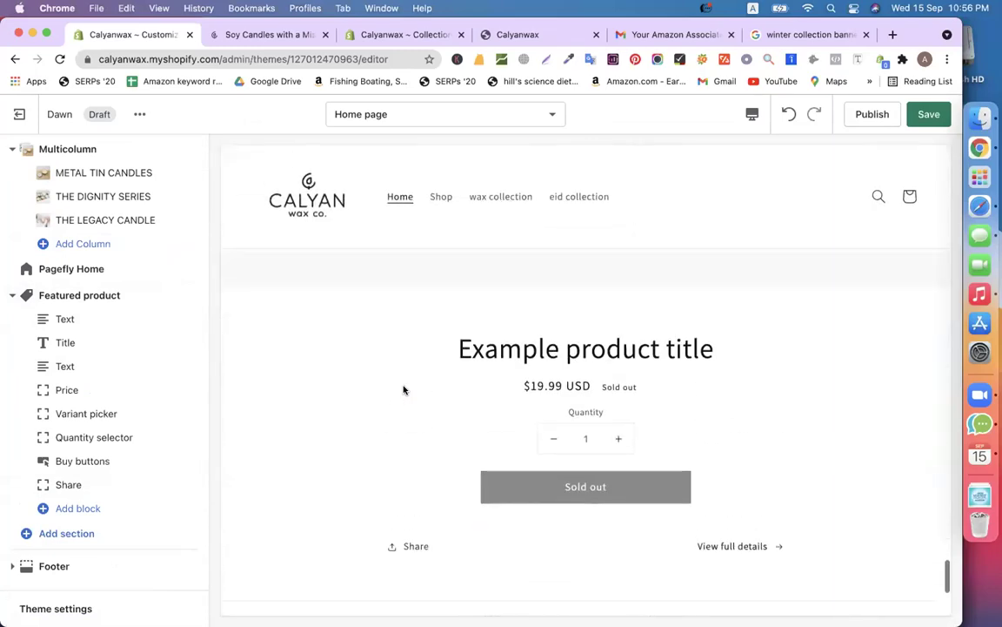
scroll(403, 390, down, 5)
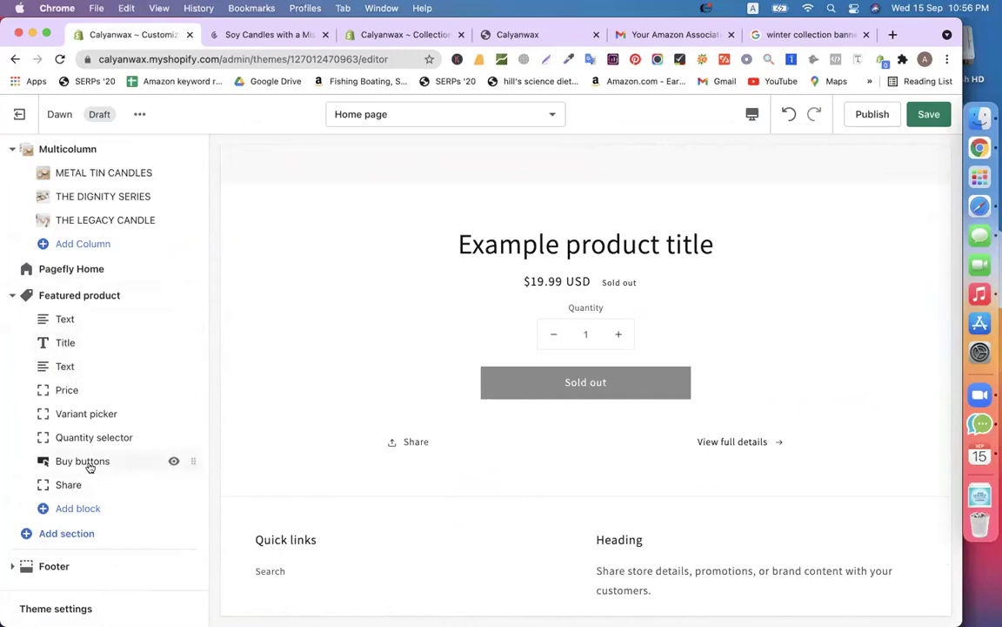
click(71, 318)
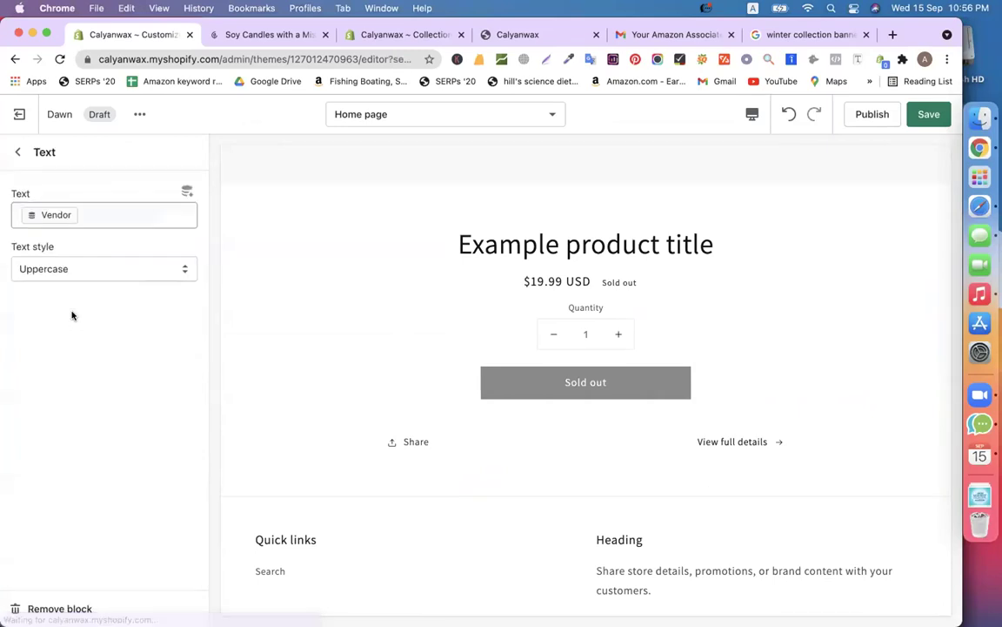
click(18, 152)
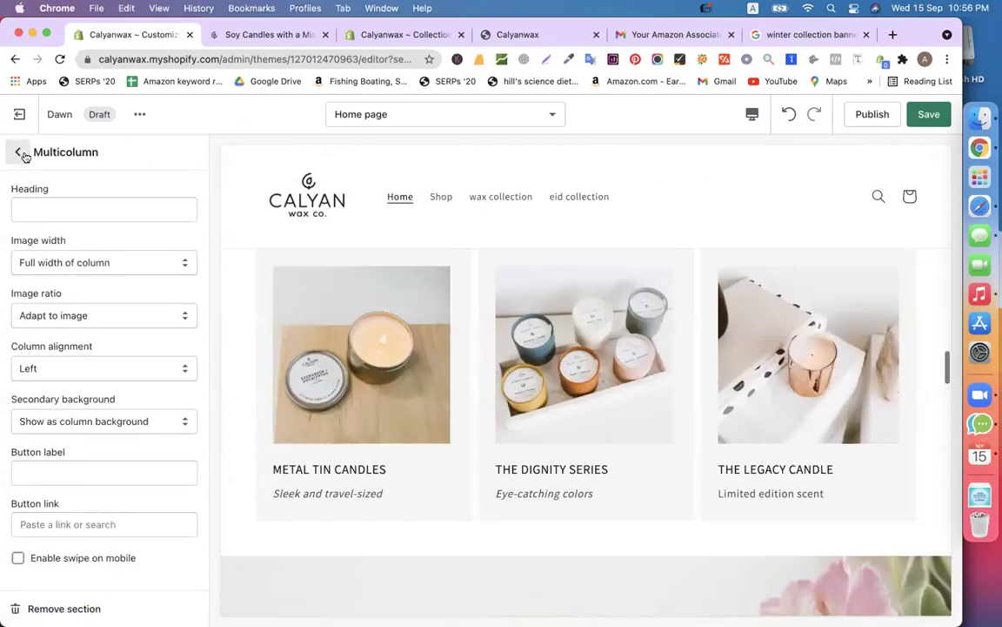
scroll(528, 429, down, 15)
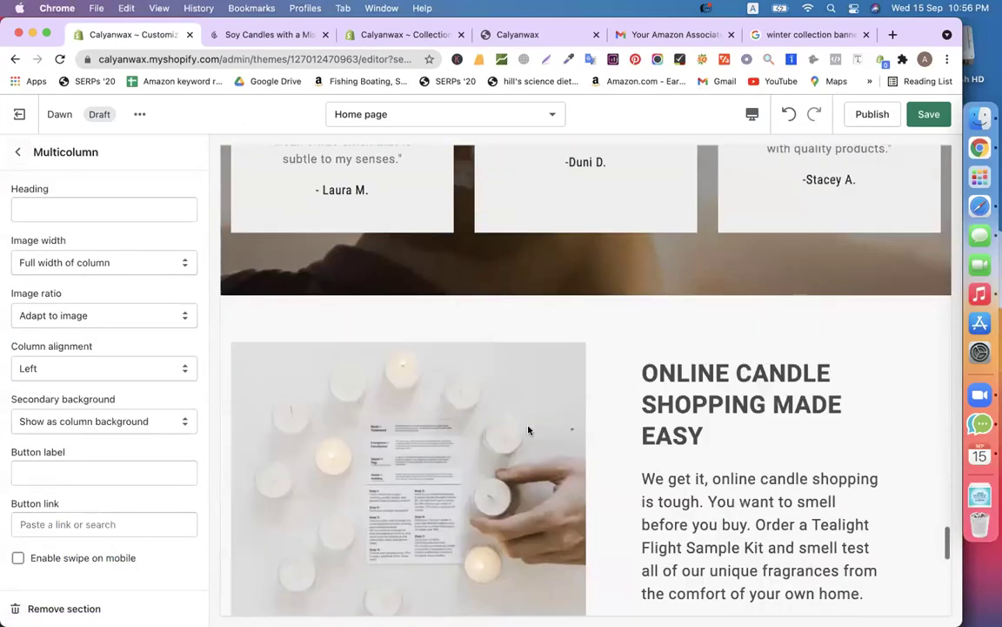
scroll(435, 470, down, 10)
scroll(509, 452, up, 4)
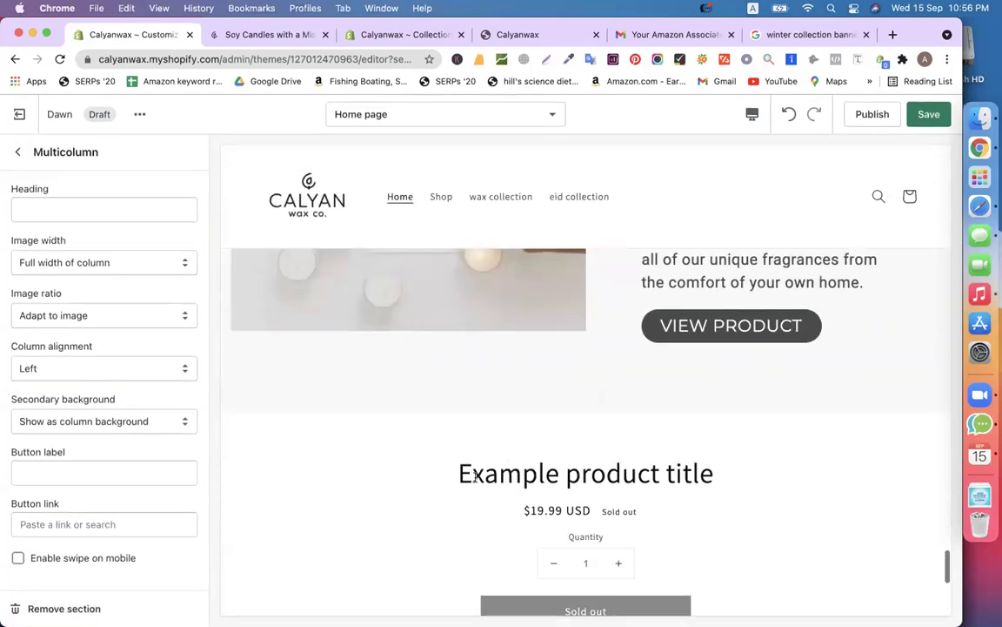
scroll(475, 499, down, 3)
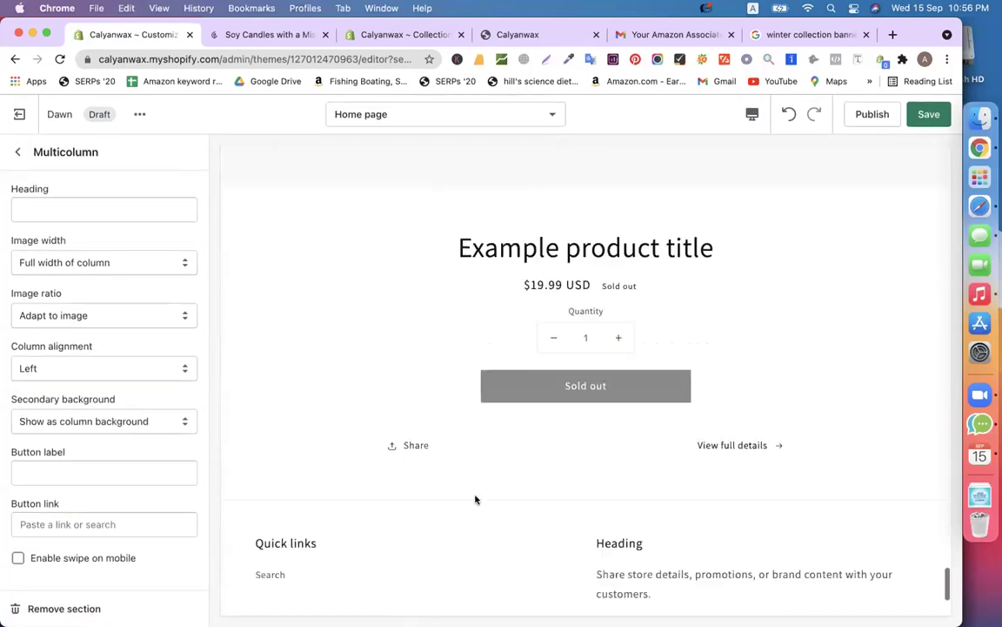
Step: Delete the Featured product section from the home page
click(17, 152)
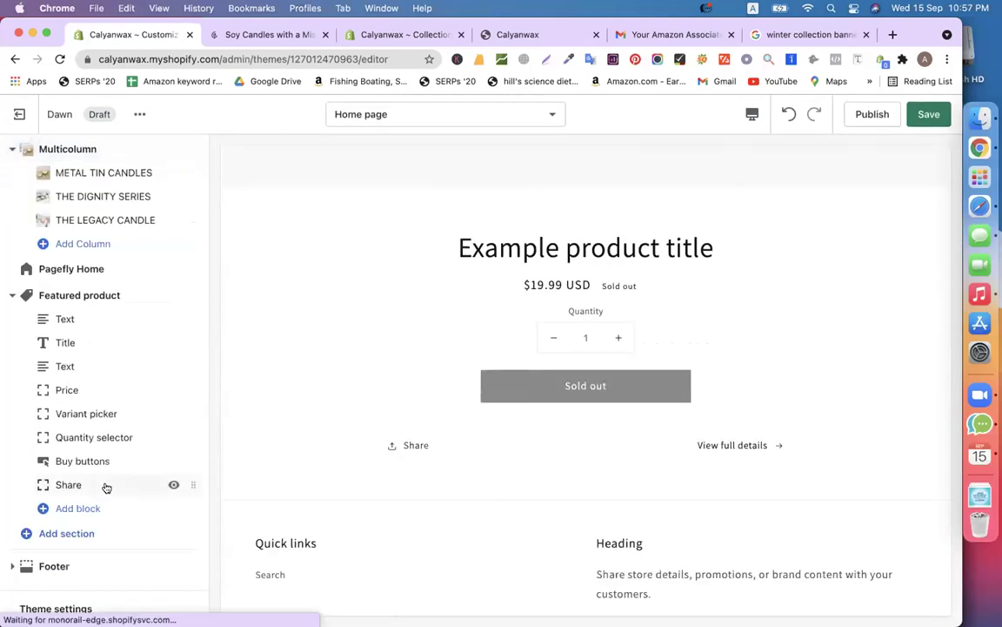
click(97, 297)
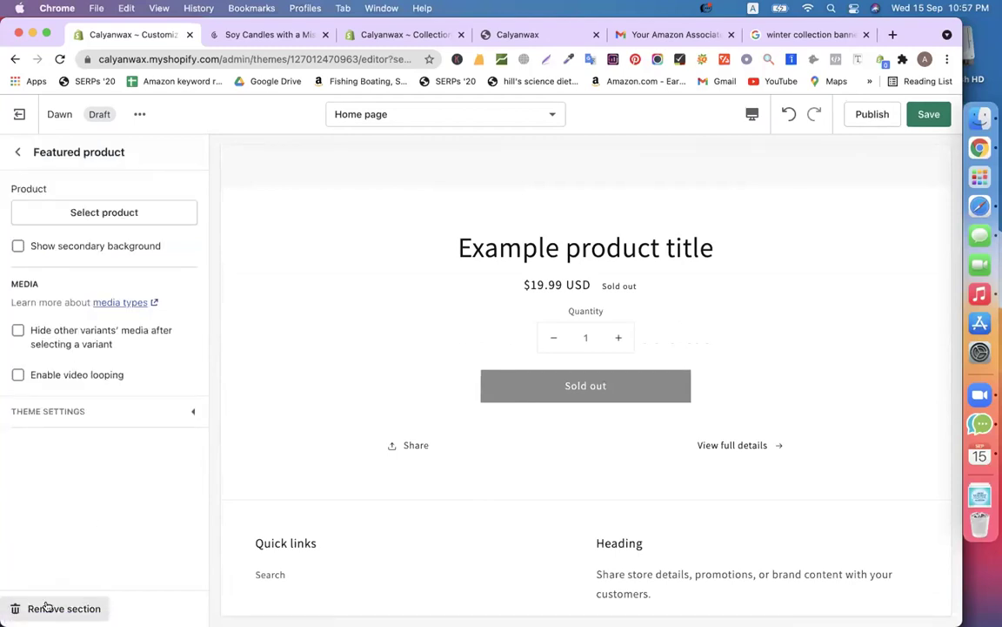
click(48, 606)
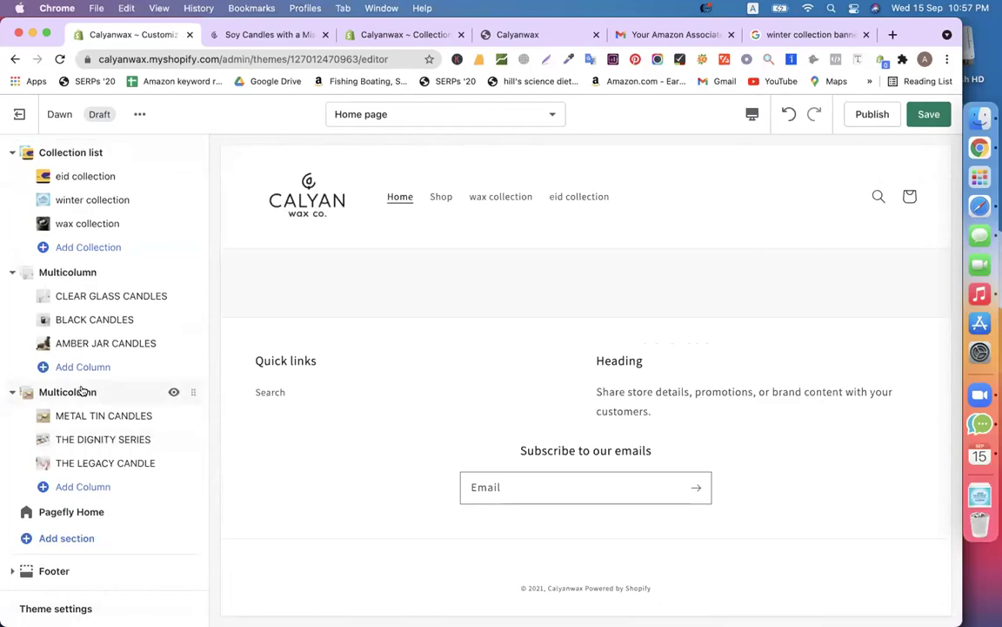
Step: Add an Image with text section from the Theme Sections list at the end of the page
scroll(87, 391, up, 10)
scroll(448, 389, up, 8)
scroll(449, 388, down, 10)
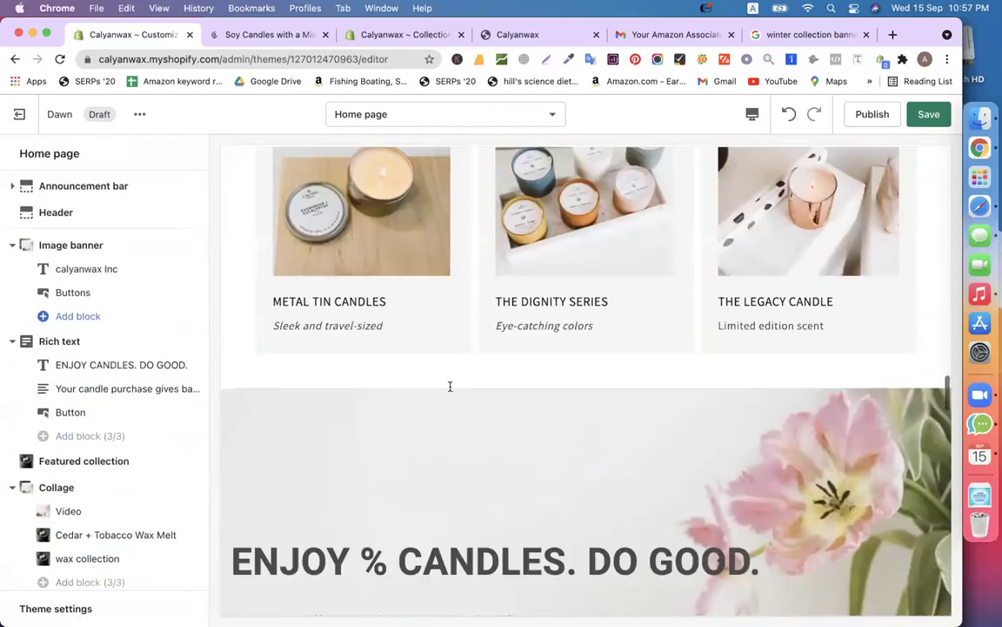
scroll(293, 472, down, 5)
scroll(293, 473, down, 10)
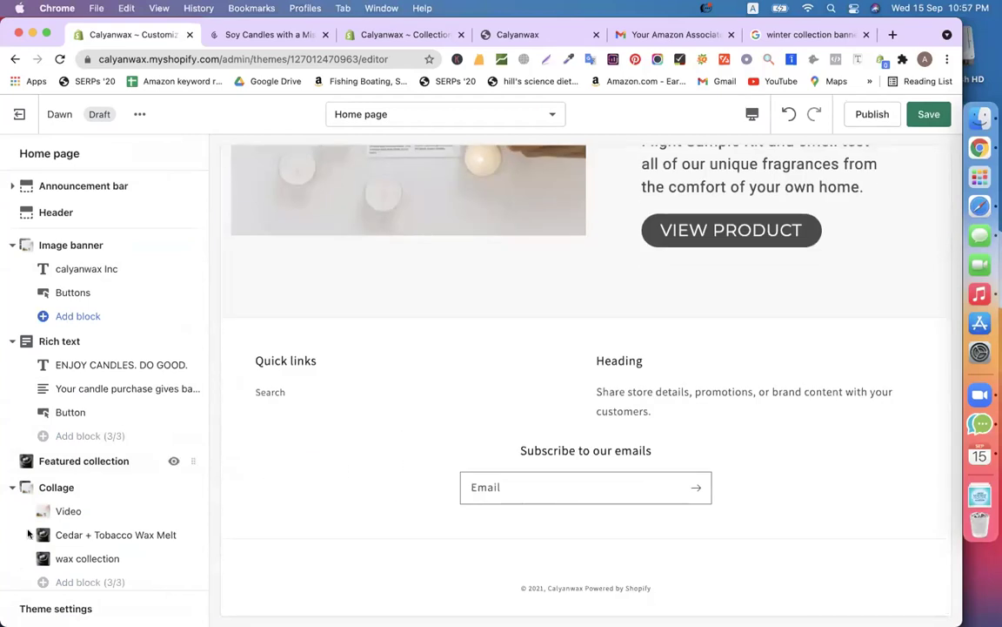
scroll(29, 534, down, 5)
scroll(365, 437, up, 2)
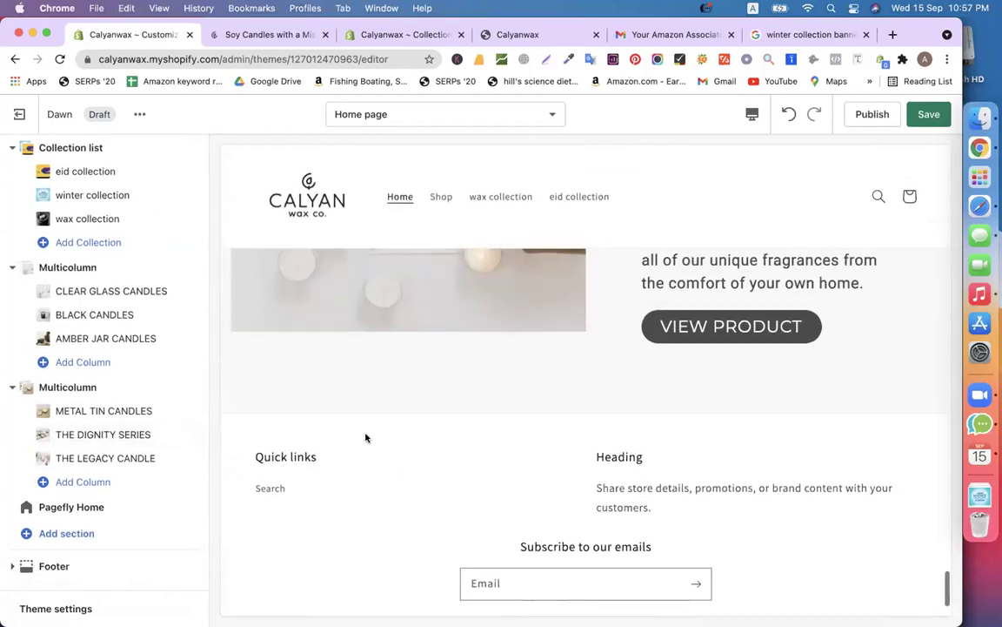
scroll(366, 437, up, 5)
scroll(366, 438, up, 15)
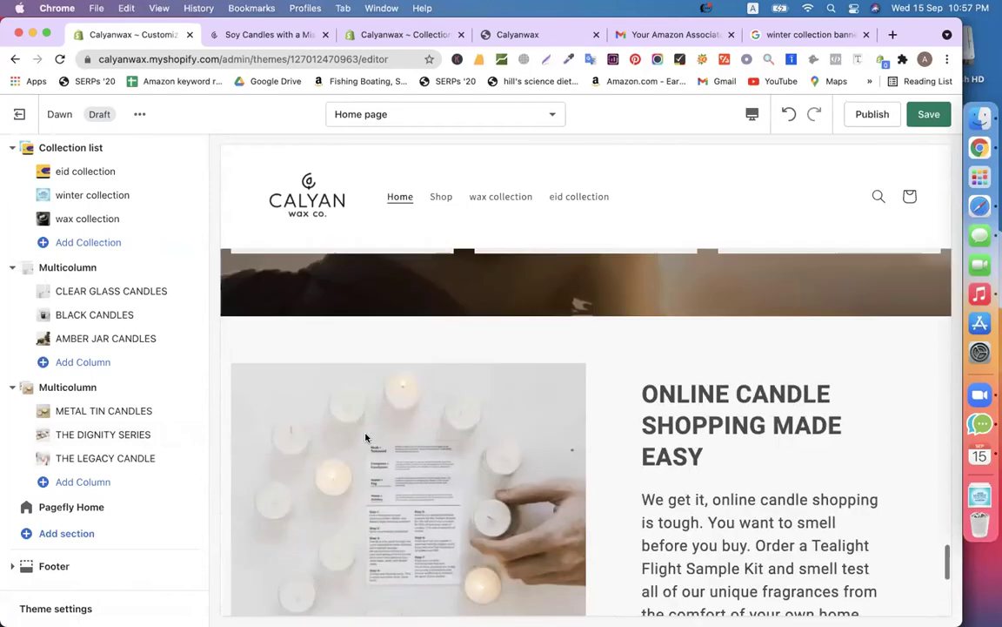
scroll(366, 438, up, 3)
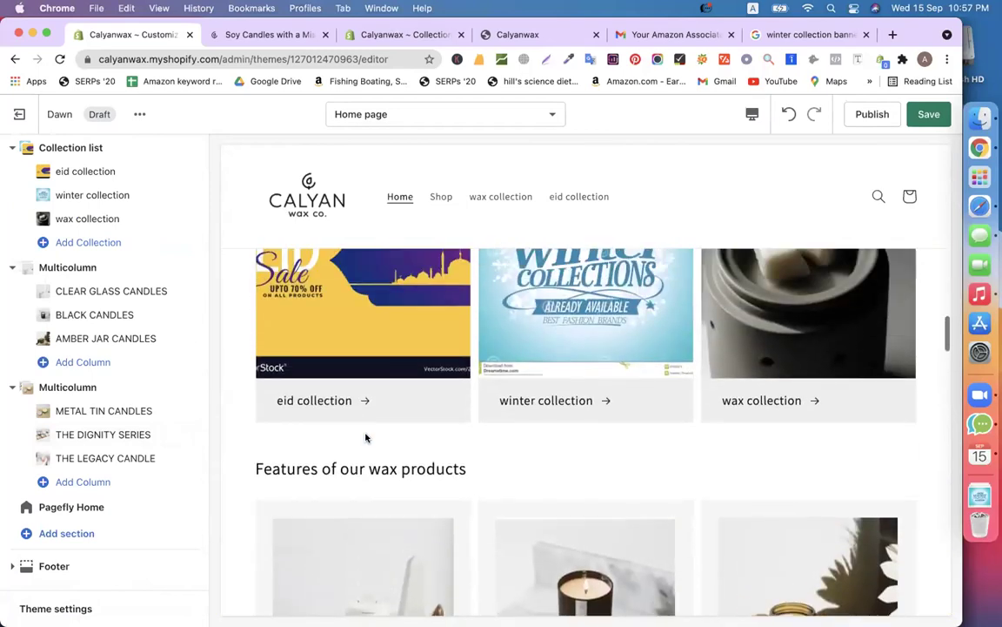
scroll(366, 438, down, 6)
scroll(366, 437, down, 4)
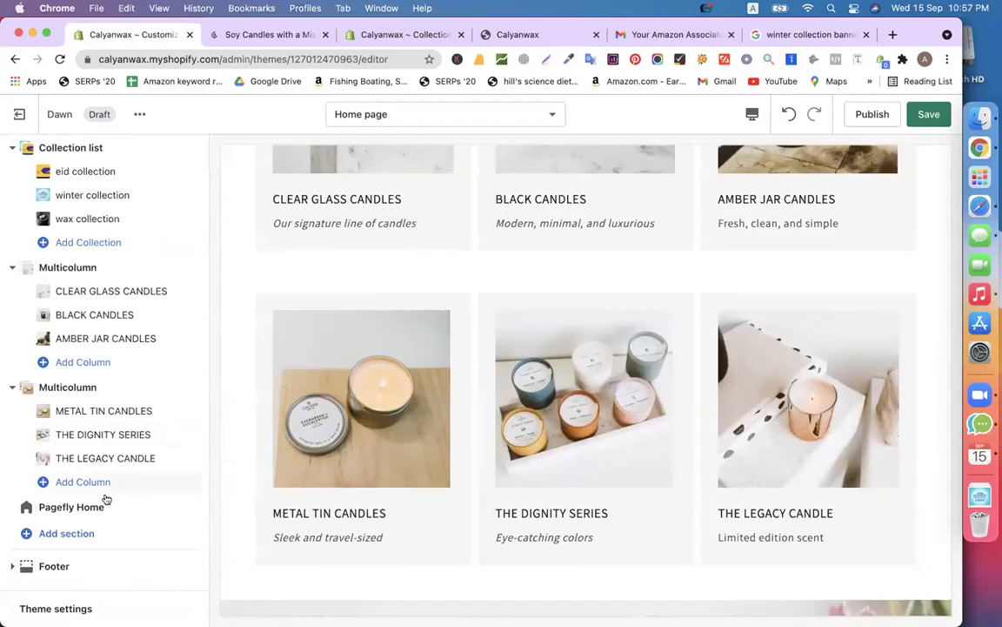
click(55, 533)
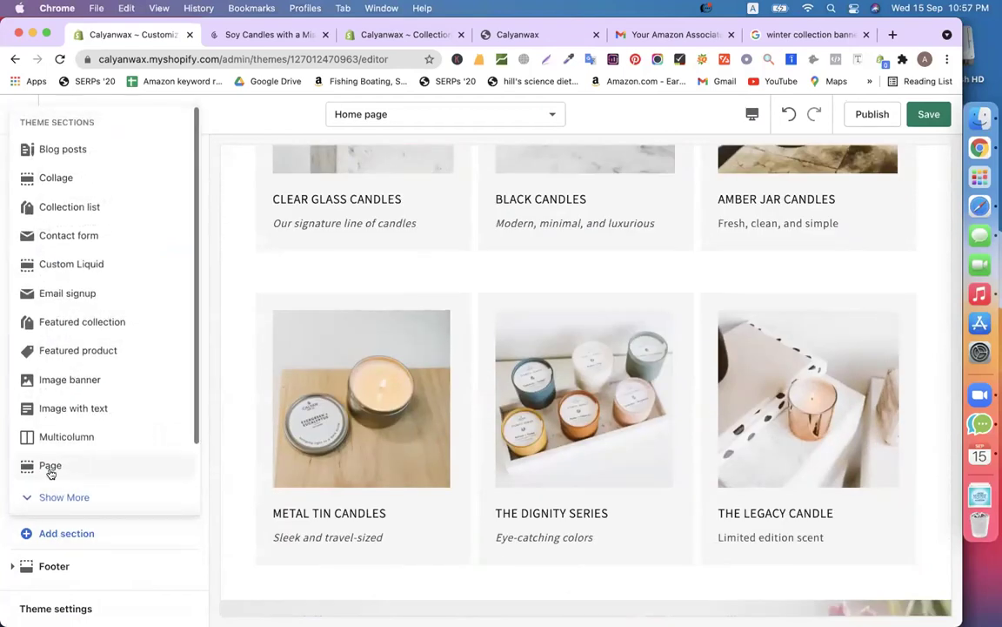
click(75, 408)
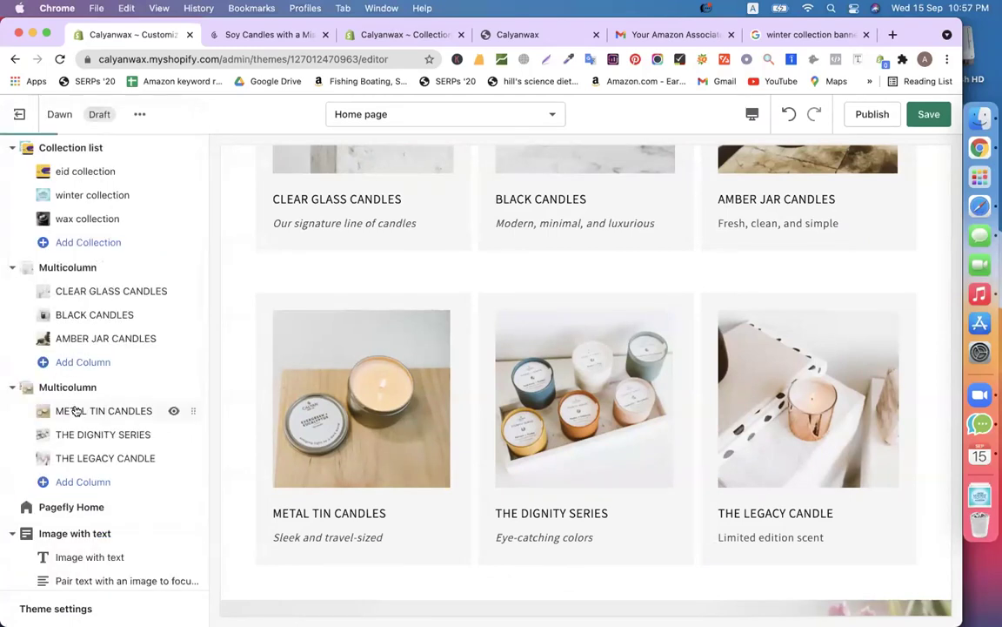
Step: Save the reference store's tealight candle circle photo as 12.jpeg
click(264, 38)
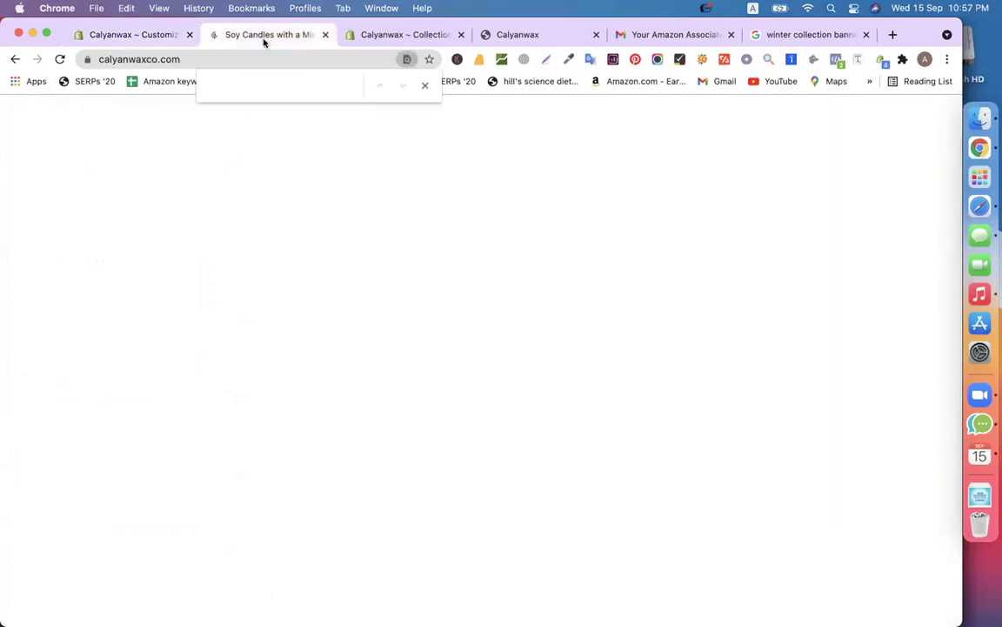
scroll(545, 312, up, 10)
scroll(546, 312, down, 15)
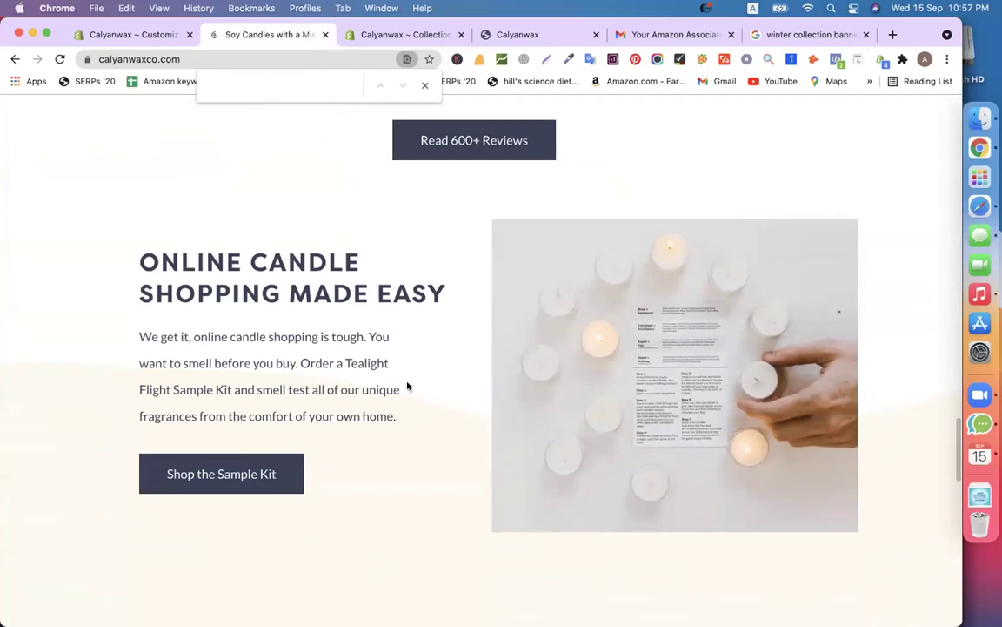
right_click(652, 342)
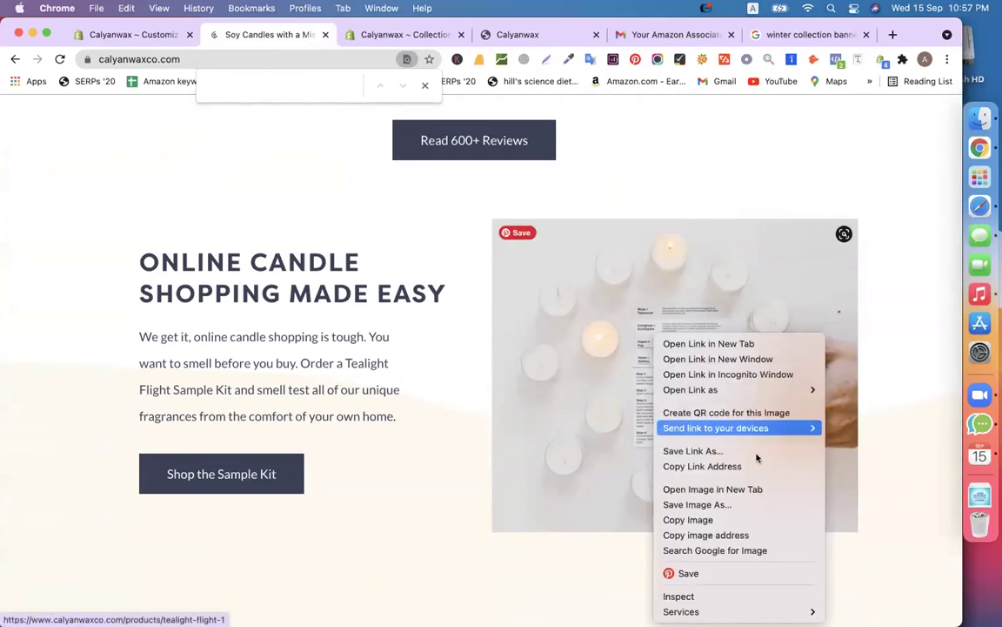
click(715, 502)
text(12)
key(Return)
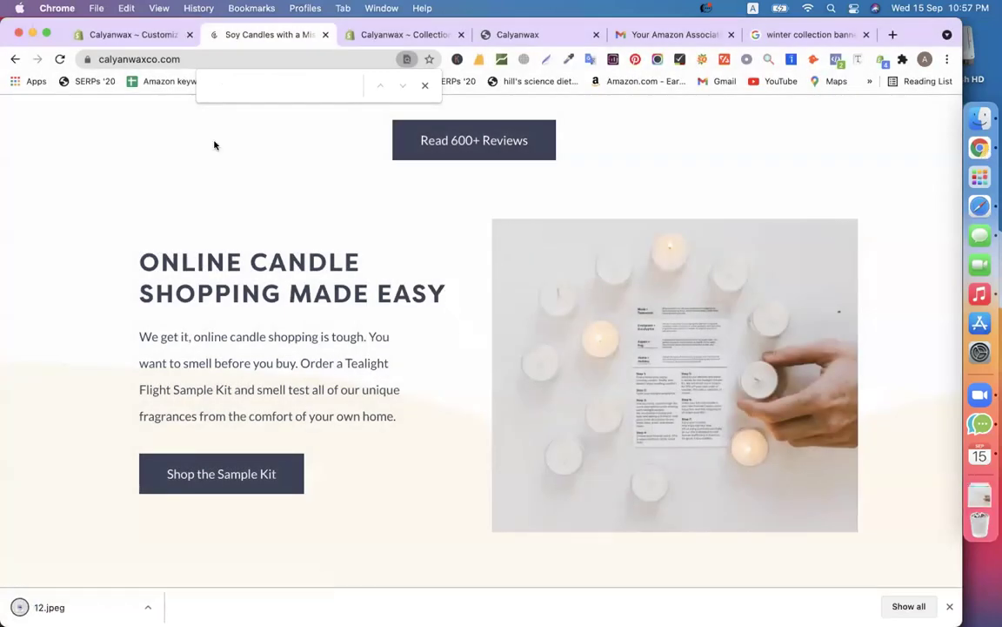
click(130, 35)
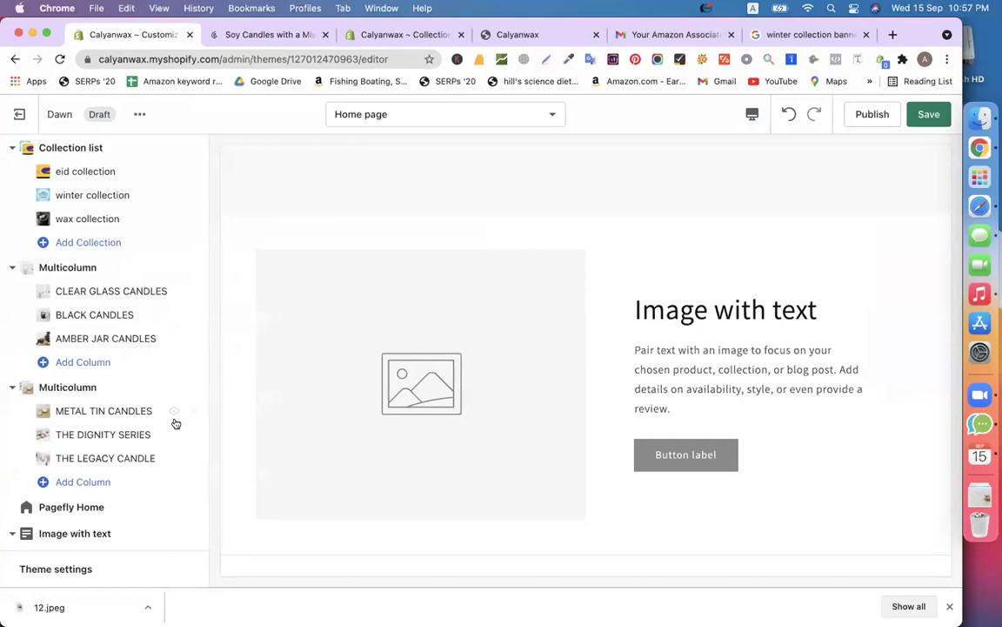
Step: Upload 12.jpeg and use it as the Image with text section's picture
scroll(135, 466, down, 3)
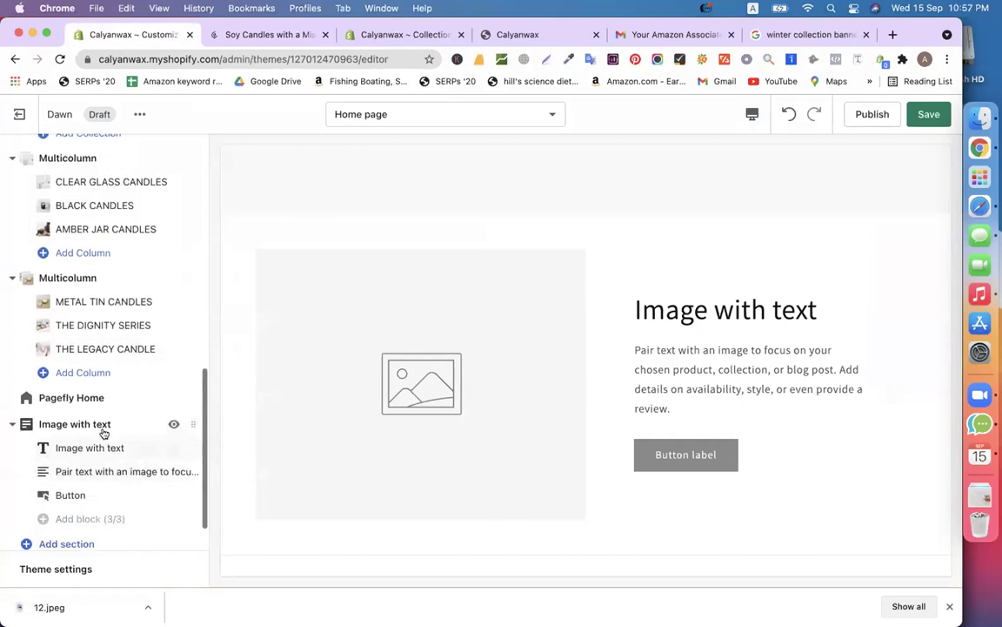
scroll(102, 432, down, 2)
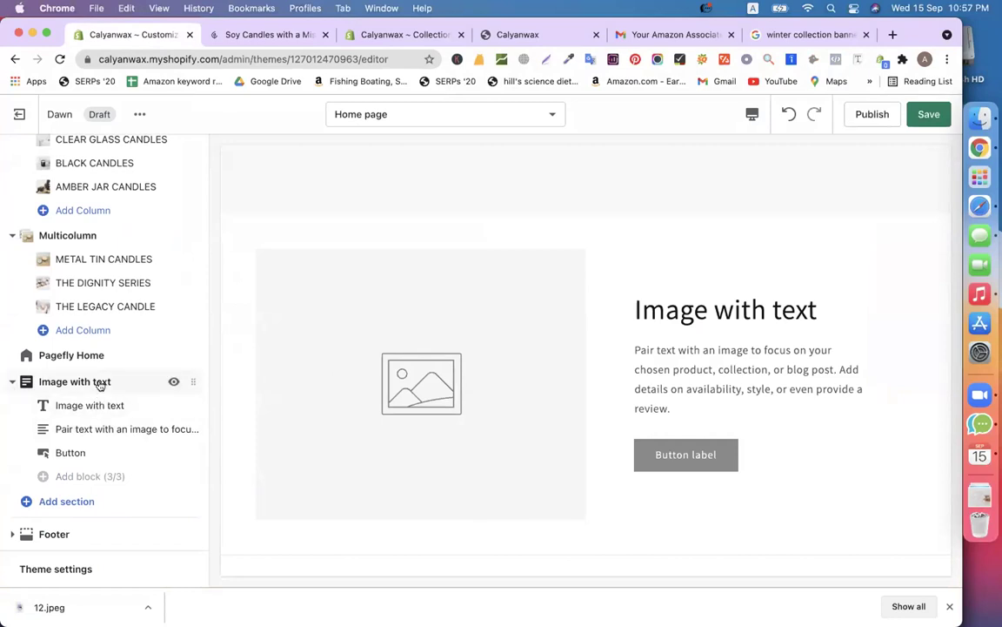
click(100, 385)
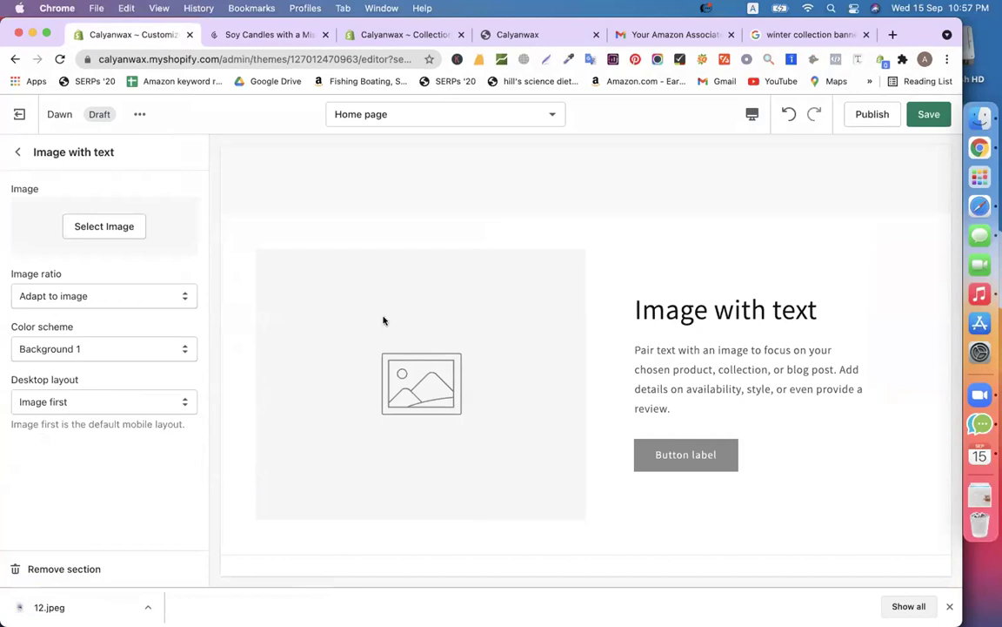
click(112, 225)
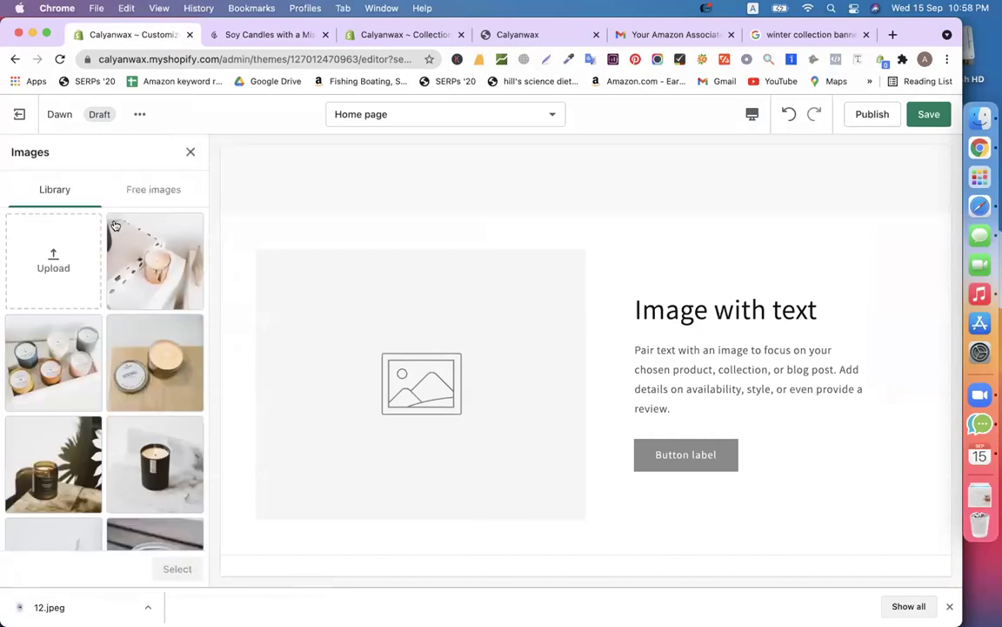
drag(75, 591, 77, 536)
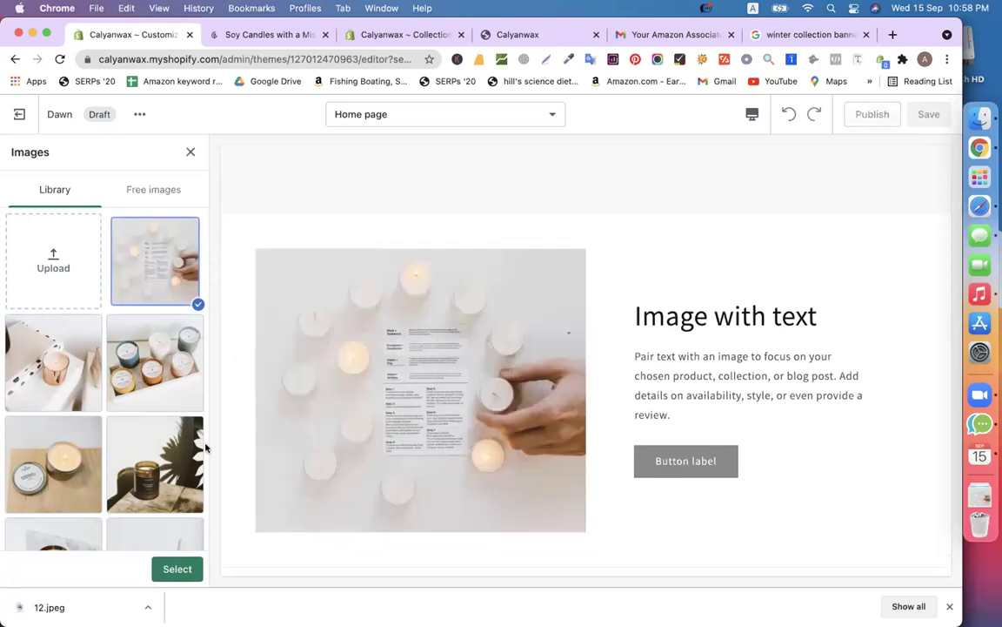
click(174, 567)
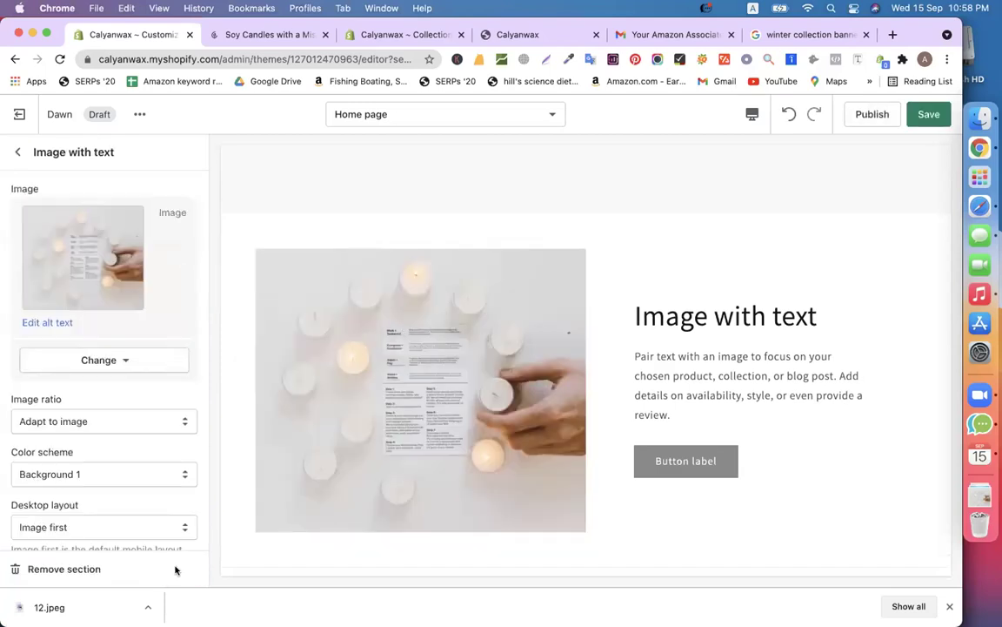
scroll(136, 401, down, 2)
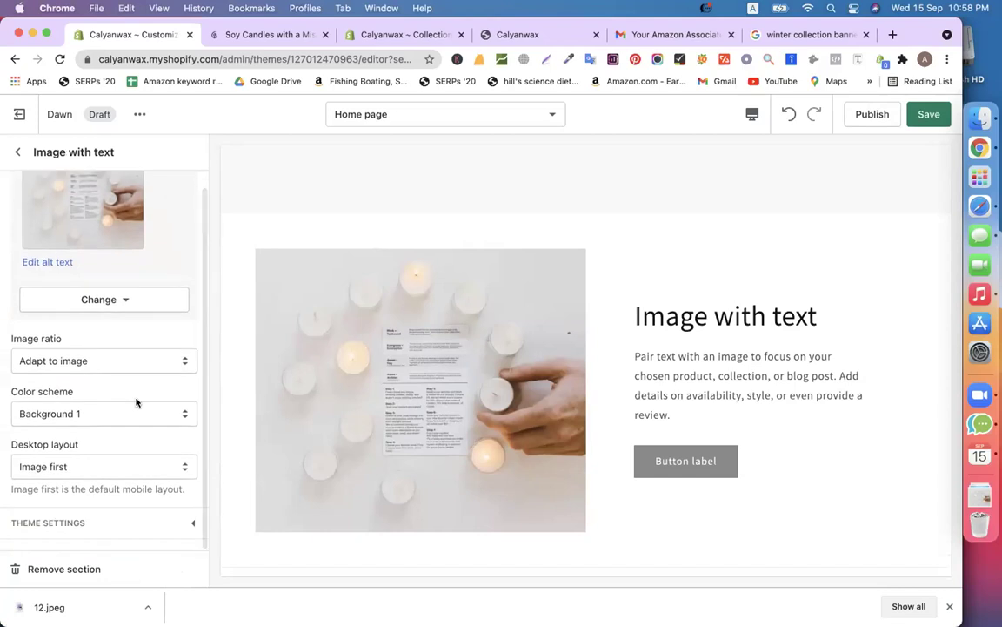
scroll(136, 401, up, 2)
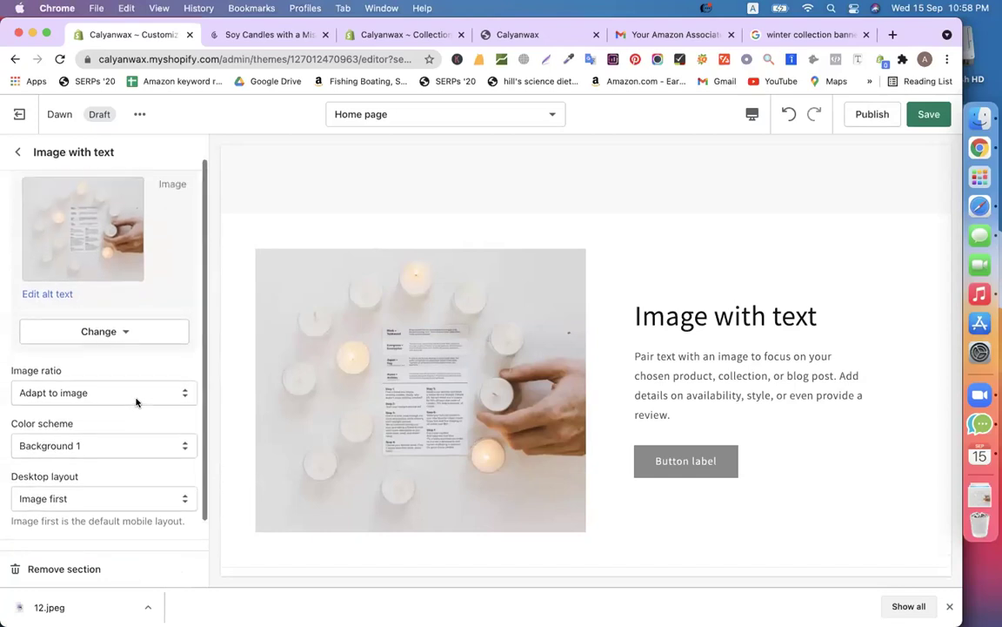
click(17, 152)
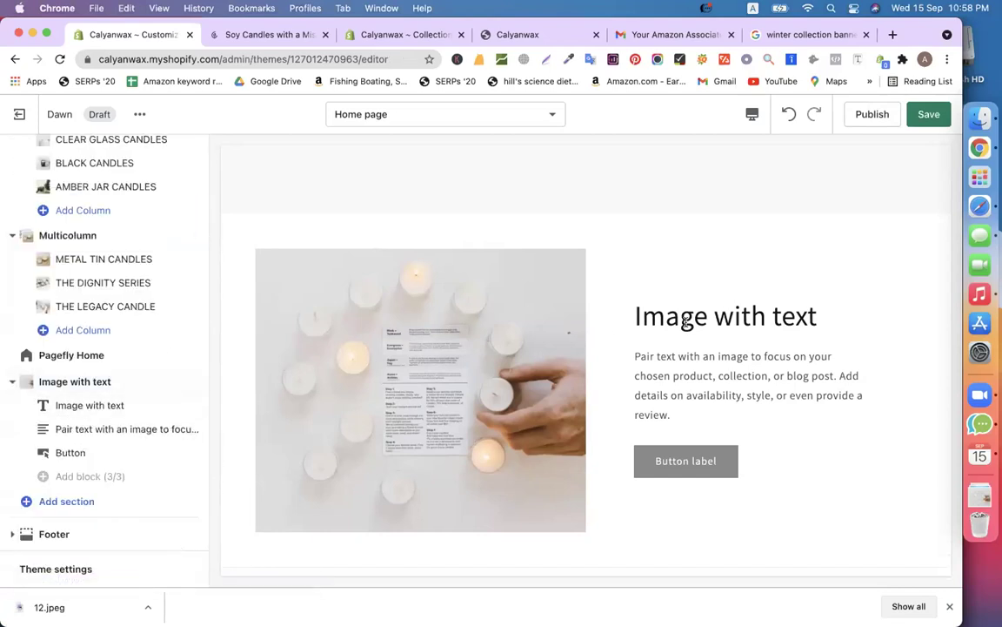
Step: Replace the Image with text heading with the reference's 'ONLINE CANDLE SHOPPING MADE EASY'
click(244, 35)
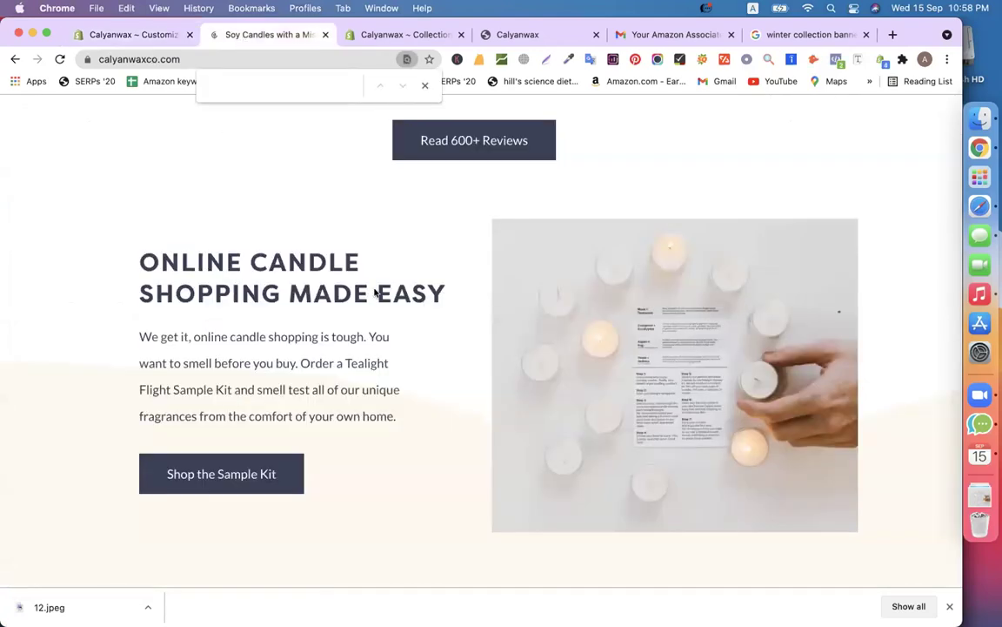
double_click(181, 276)
triple_click(235, 285)
key(super+c)
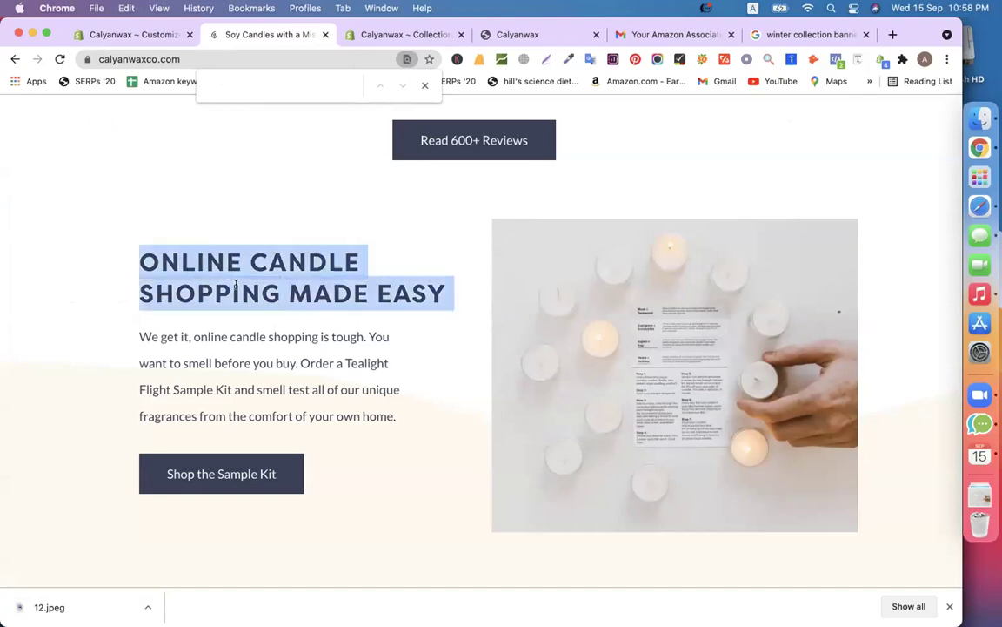
click(114, 35)
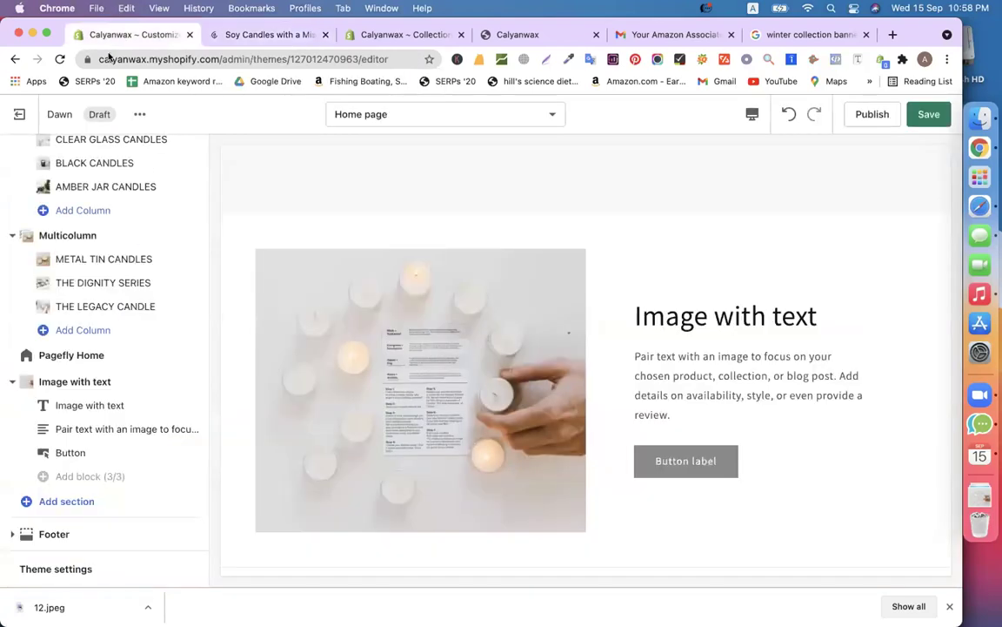
click(132, 412)
triple_click(148, 209)
key(super+v)
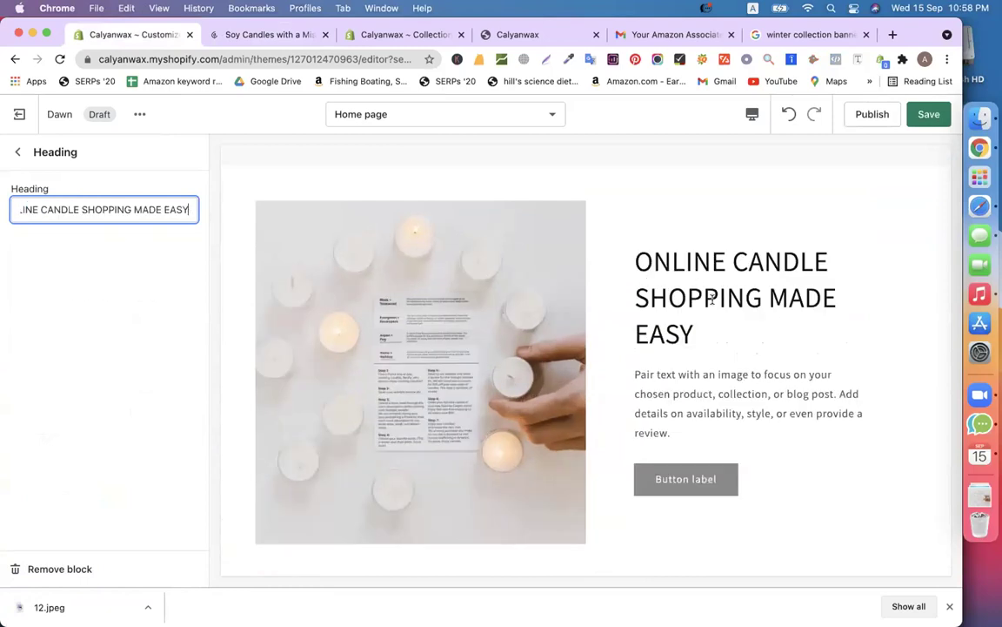
Step: Replace the description with the reference site's tealight sample kit paragraph
click(270, 34)
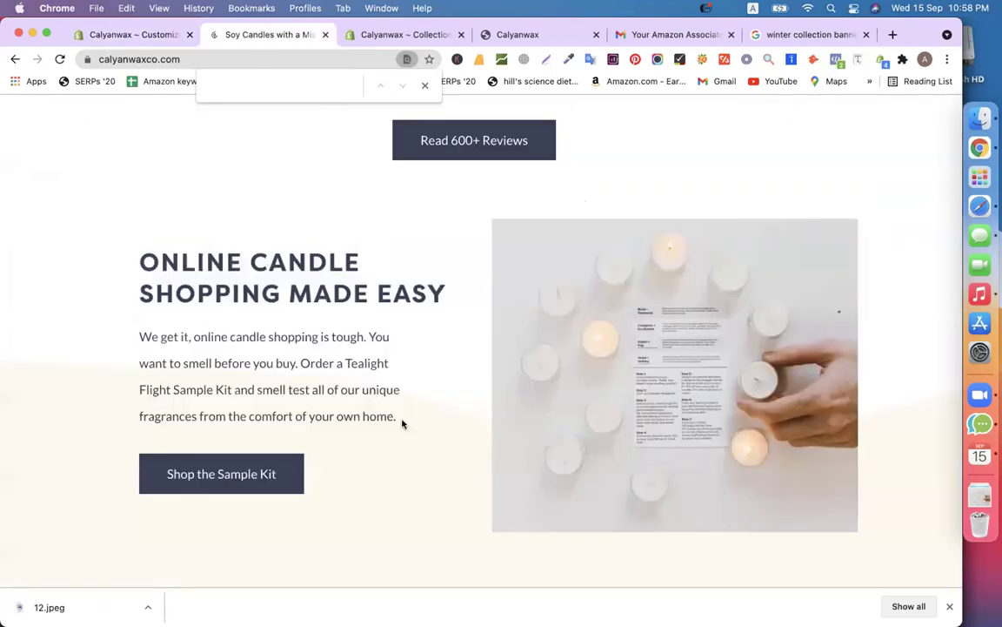
triple_click(162, 340)
key(super+c)
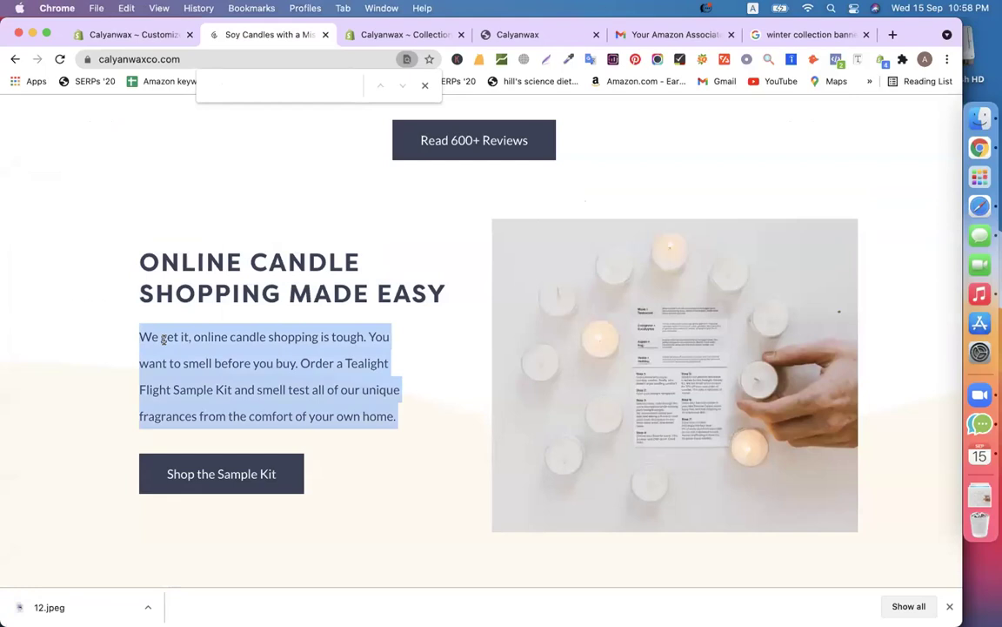
click(124, 37)
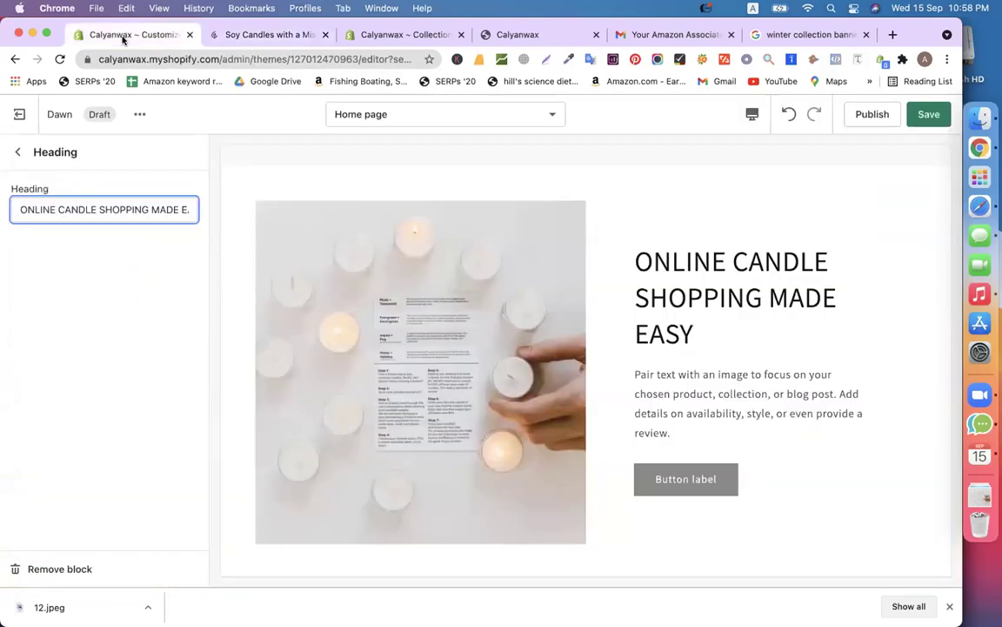
click(30, 153)
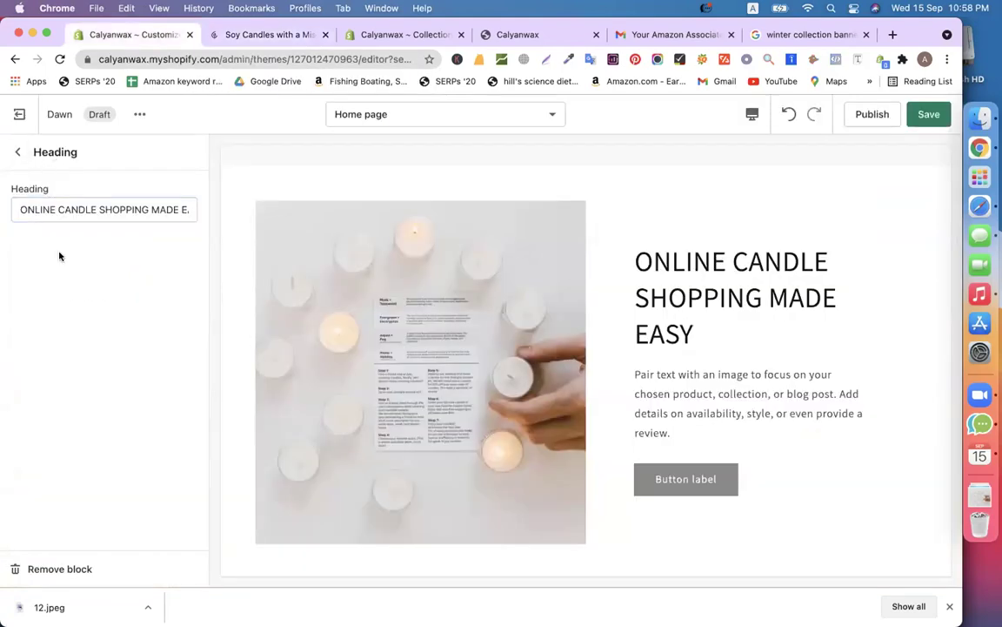
click(18, 153)
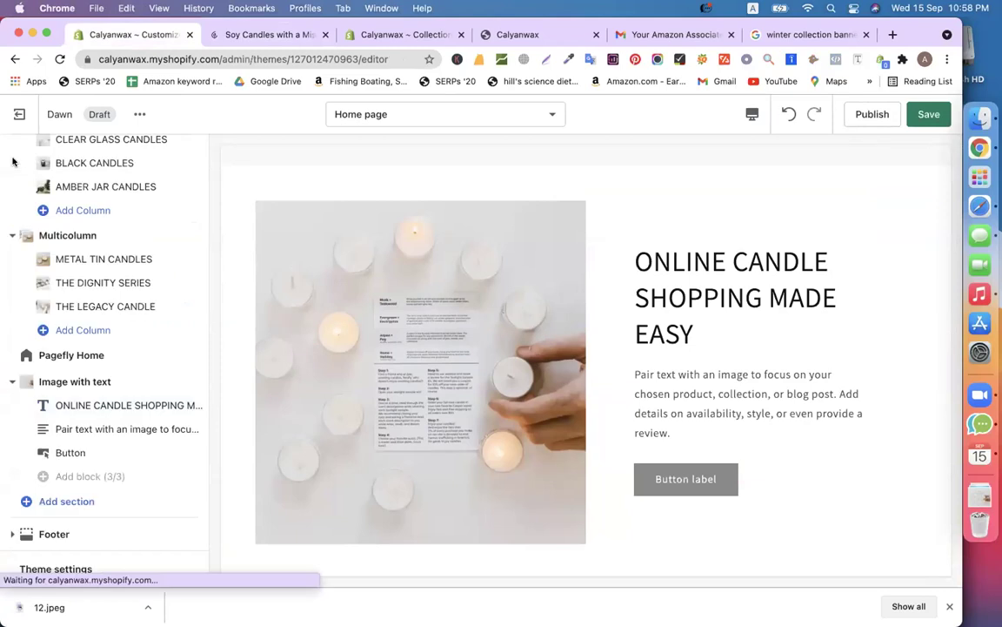
click(100, 428)
click(121, 271)
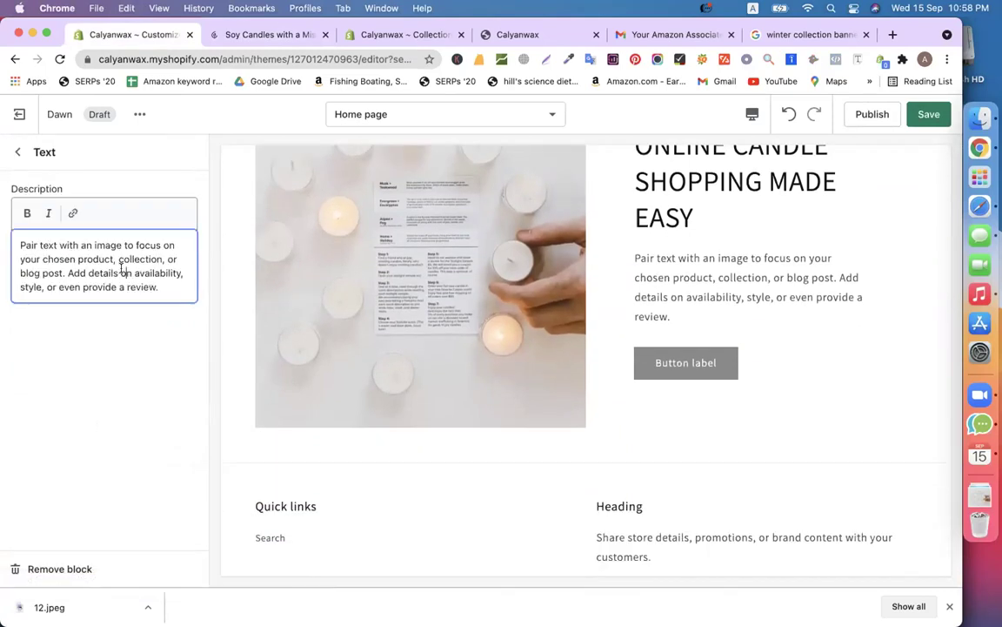
key(super+a)
key(super+v)
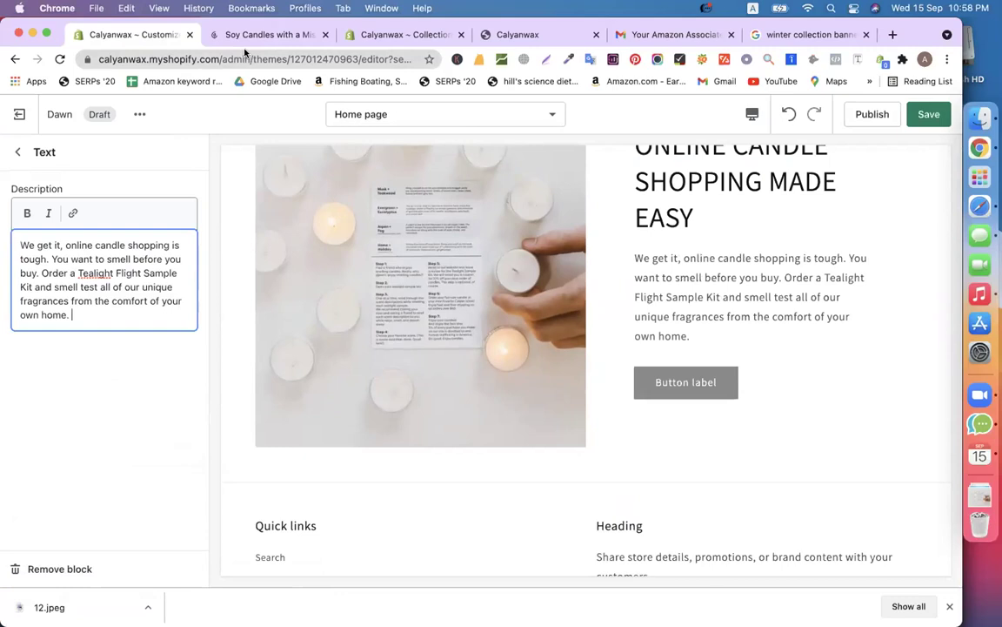
Step: Copy the reference's 'Shop the Sample Kit' label and return to the sections list
key(super+f)
click(236, 36)
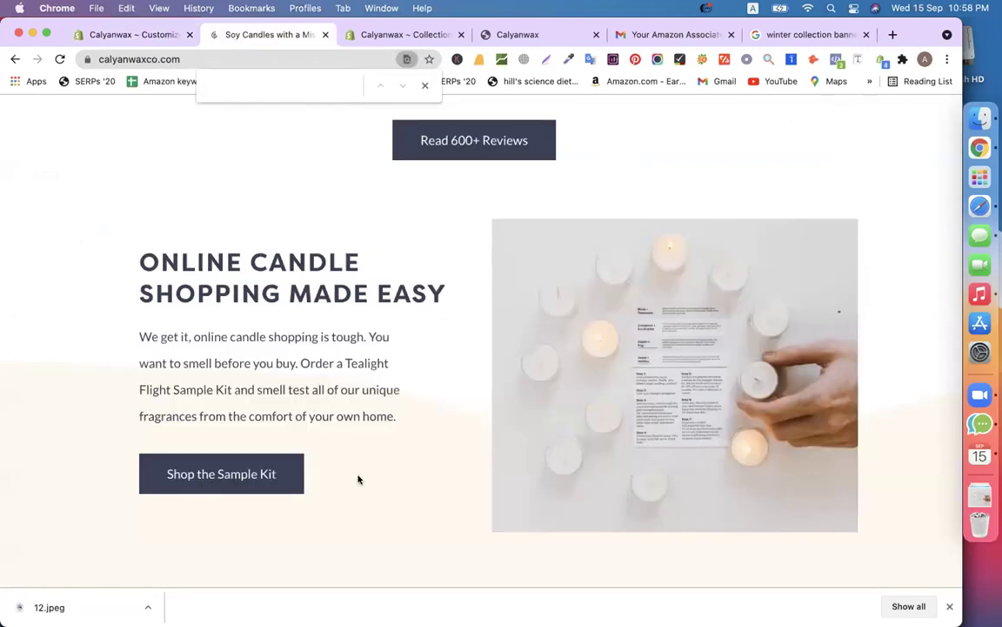
drag(163, 473, 281, 469)
key(super+c)
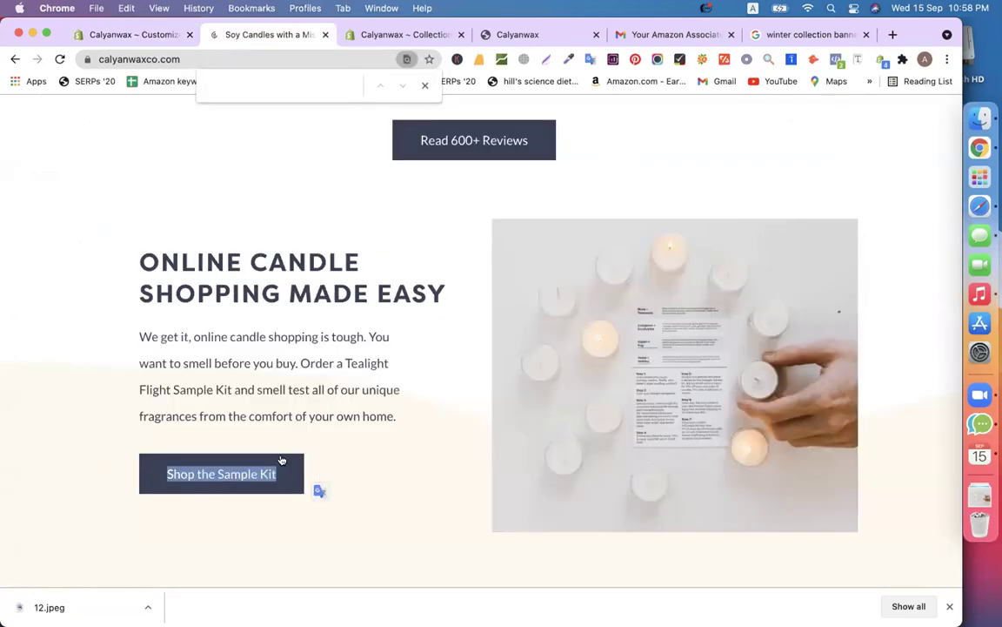
click(121, 39)
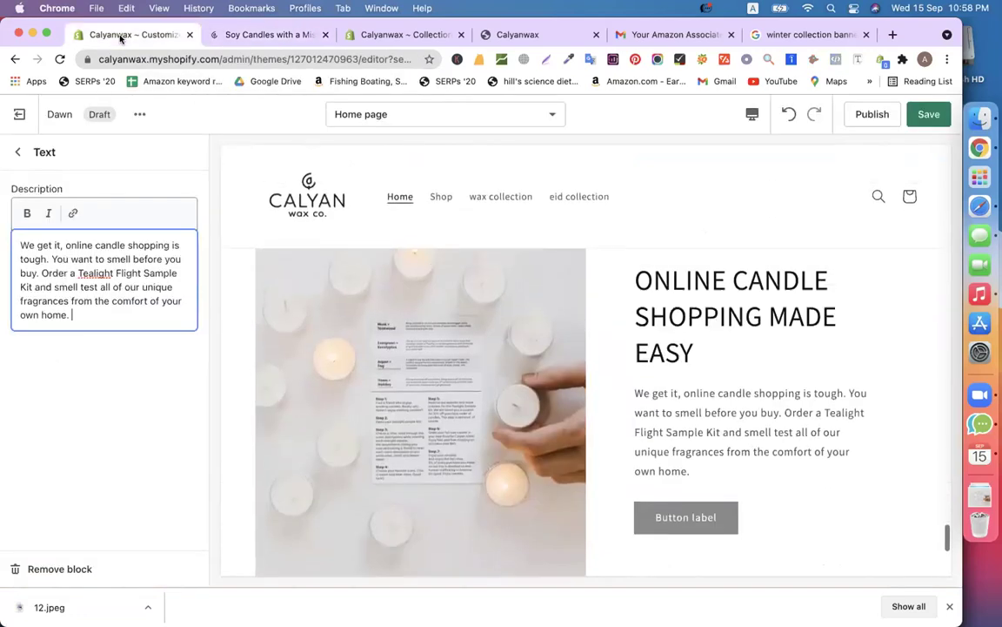
click(17, 151)
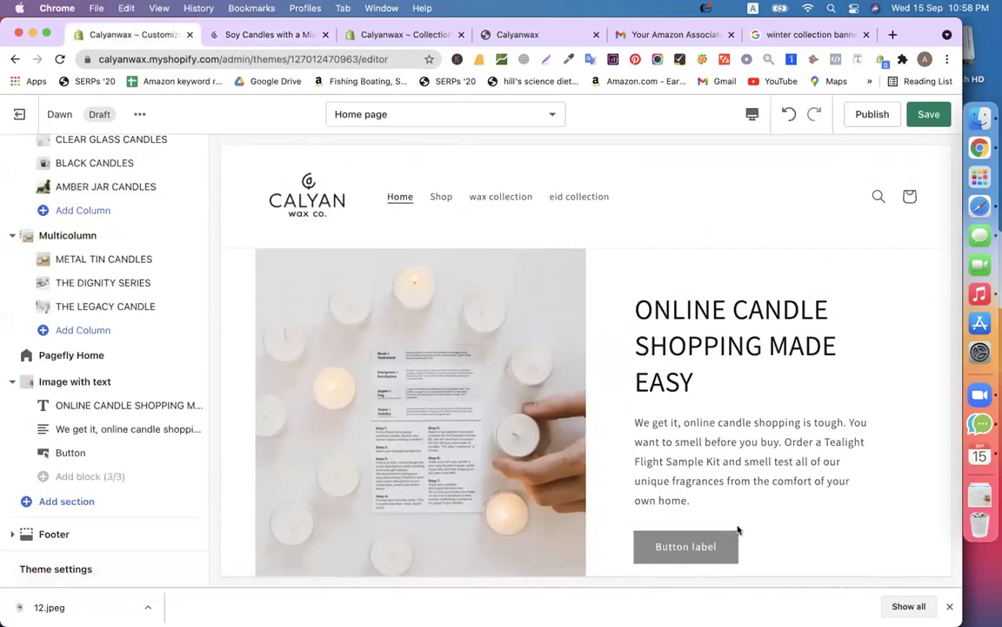
Step: Change the image-with-text button label to 'Shop the Sample Kit'
scroll(714, 487, down, 3)
click(104, 448)
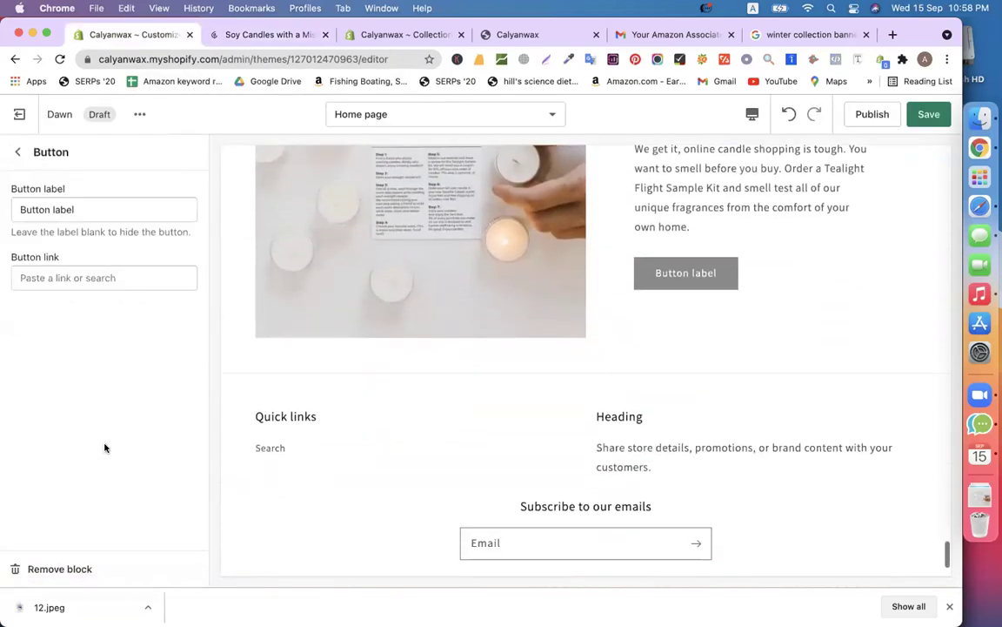
triple_click(92, 207)
key(super+v)
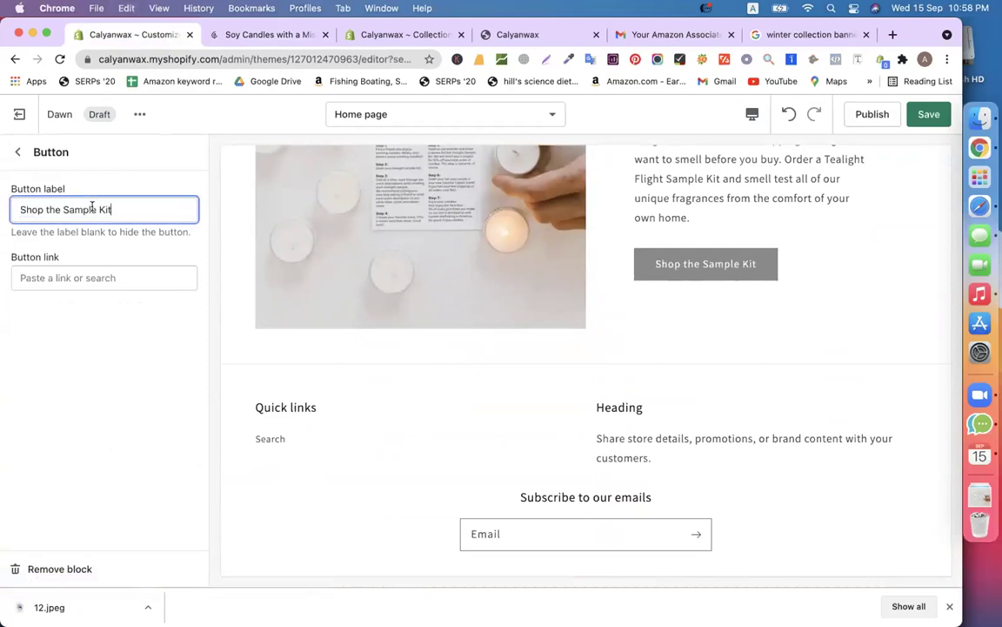
Step: Link the button to the Cedar + Tobacco Wax Melt product
click(94, 278)
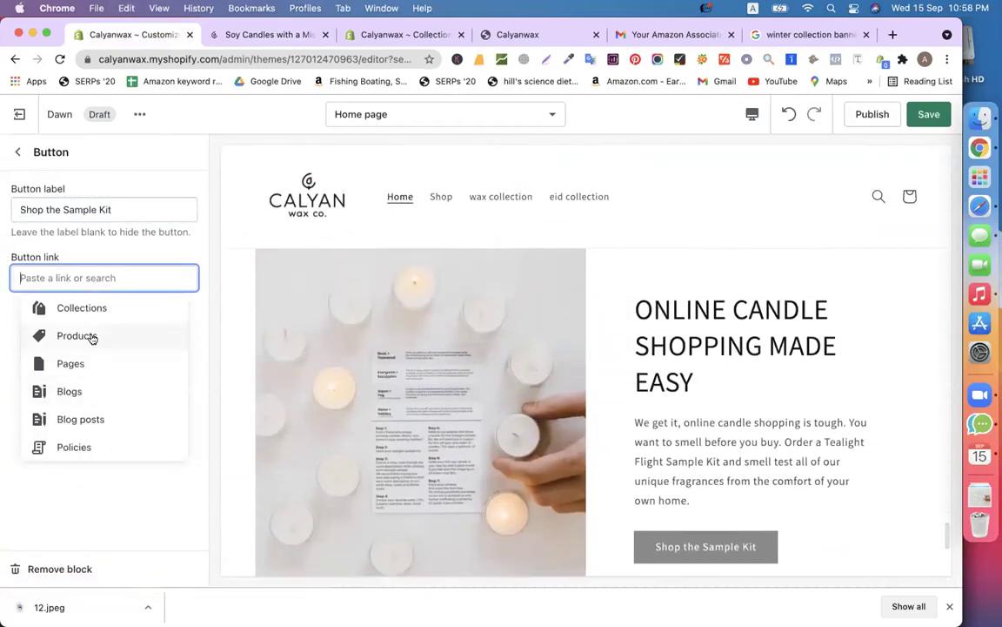
click(93, 336)
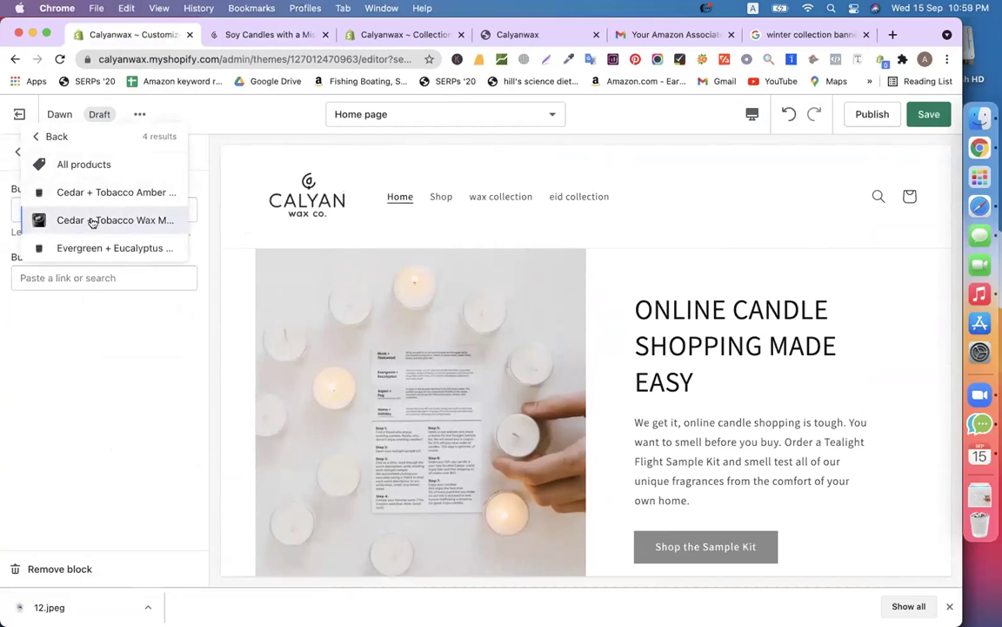
click(91, 220)
scroll(621, 454, down, 3)
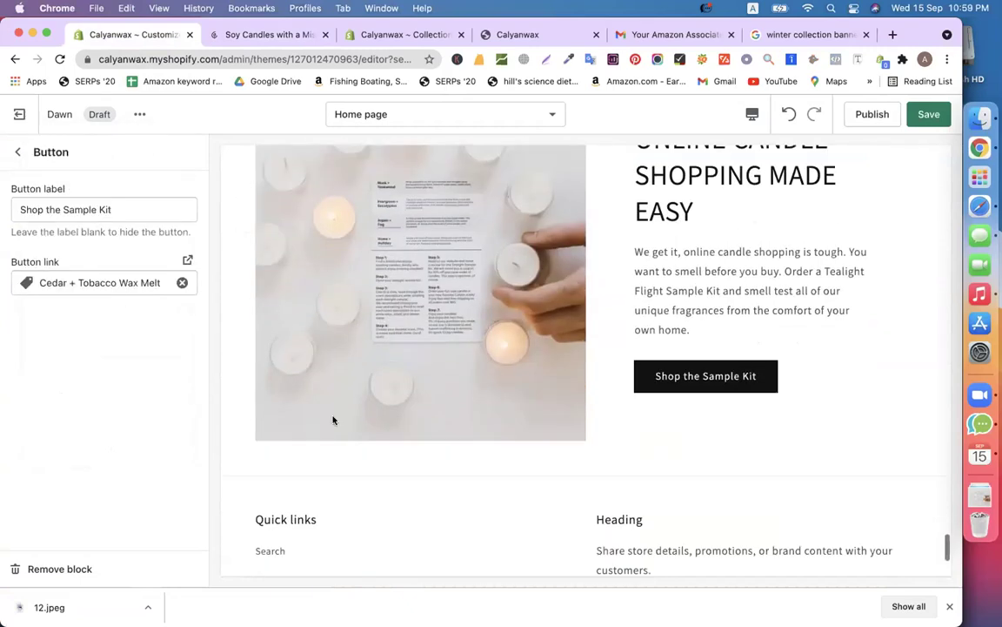
scroll(333, 421, up, 4)
click(18, 152)
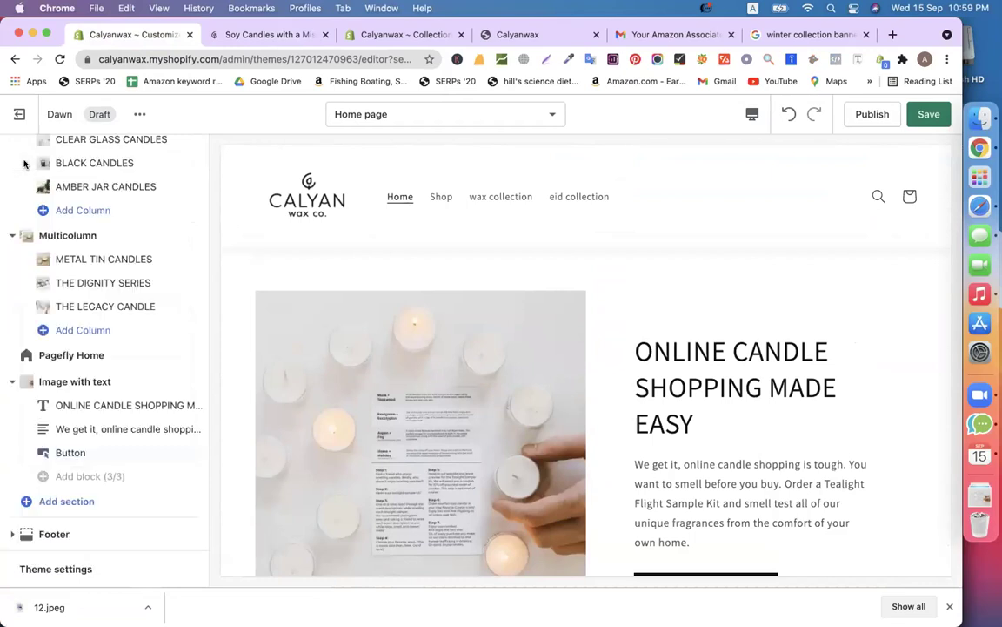
scroll(520, 422, down, 3)
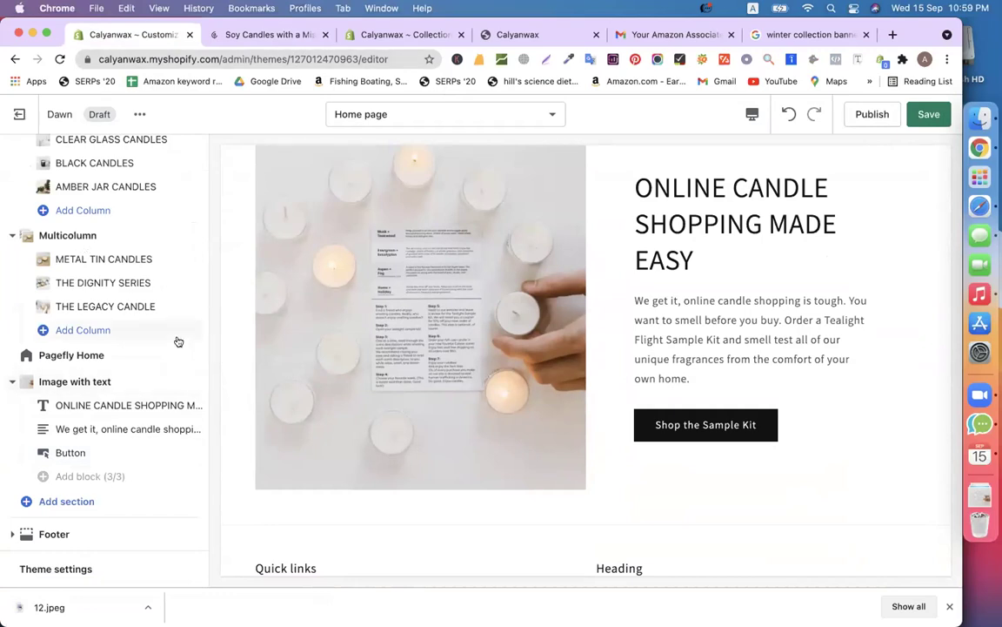
Step: Keep the Image with text image ratio at Adapt to image
click(68, 380)
scroll(141, 380, down, 2)
scroll(143, 380, up, 2)
scroll(101, 425, down, 2)
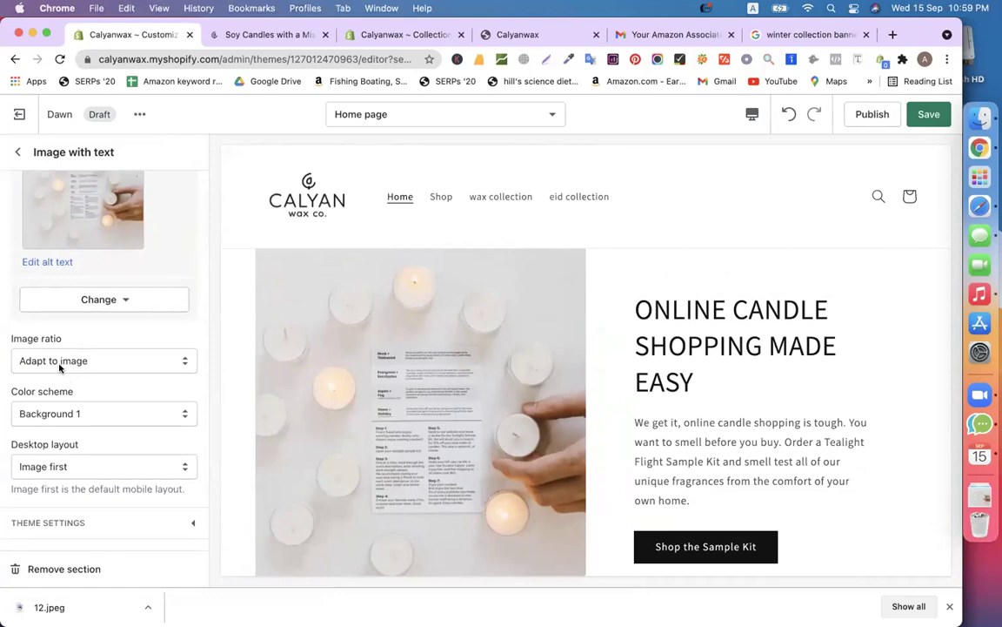
click(59, 368)
click(88, 433)
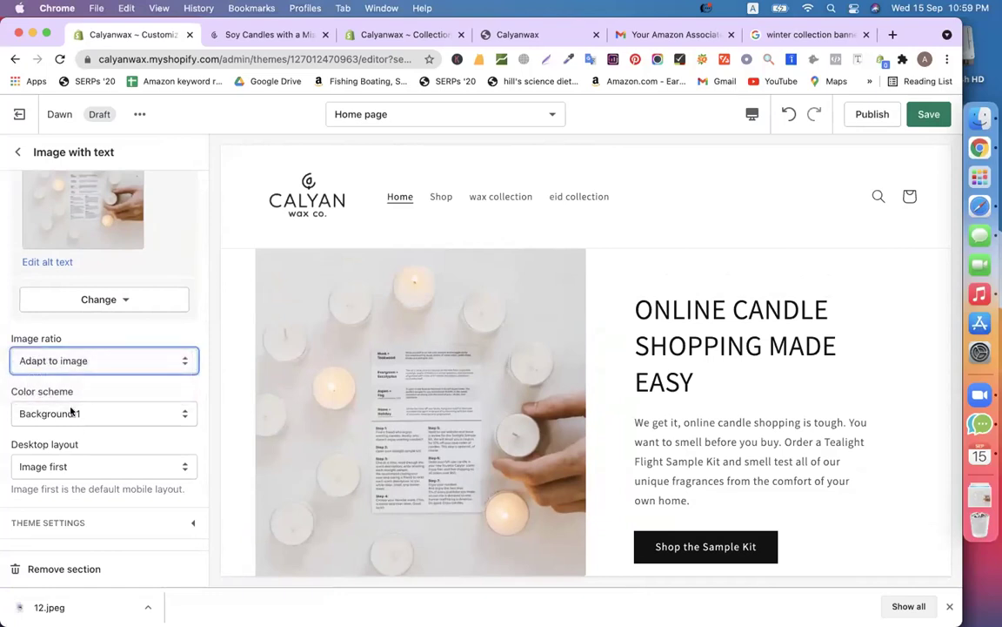
Step: Set the desktop layout to Text first, after comparing it with Image first
click(76, 473)
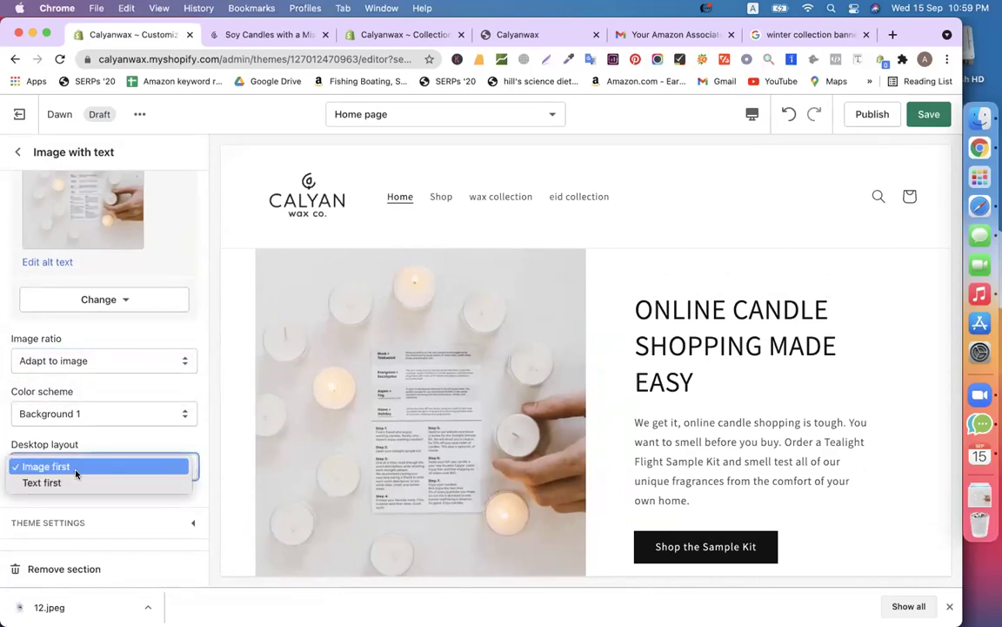
click(74, 486)
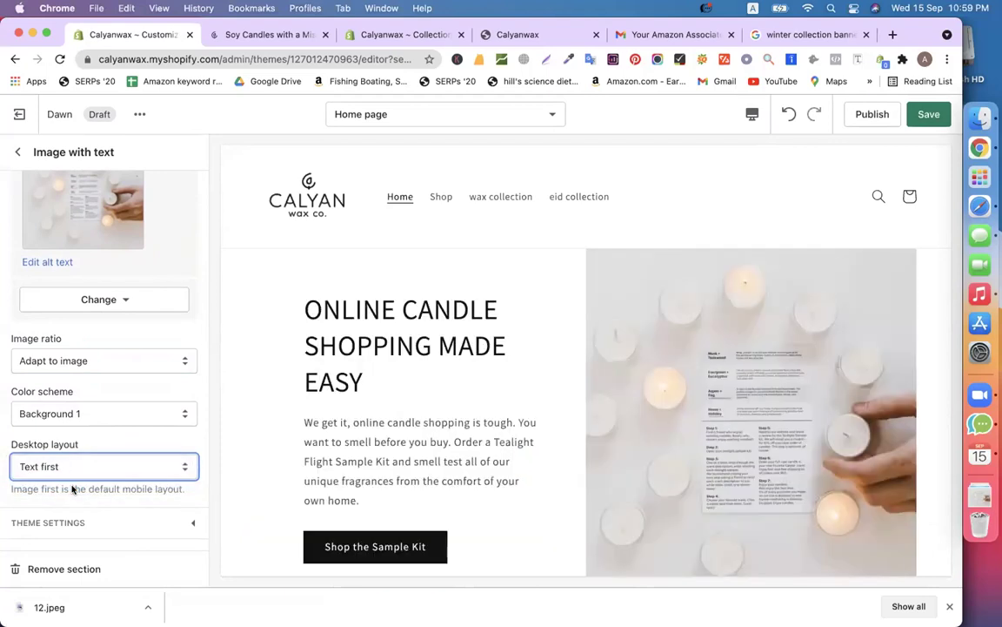
click(67, 471)
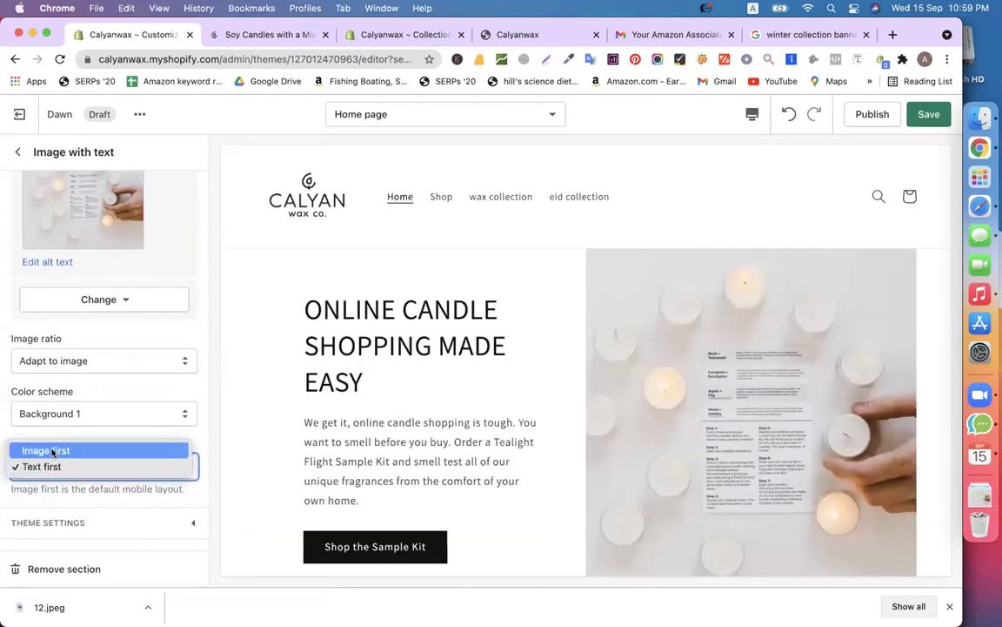
click(50, 450)
click(76, 463)
click(67, 479)
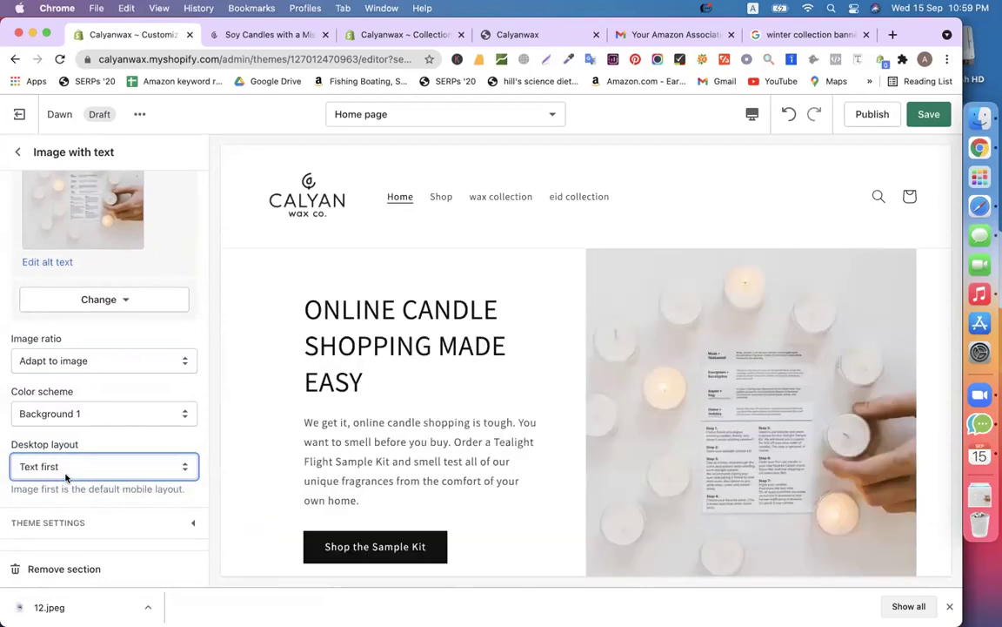
click(18, 151)
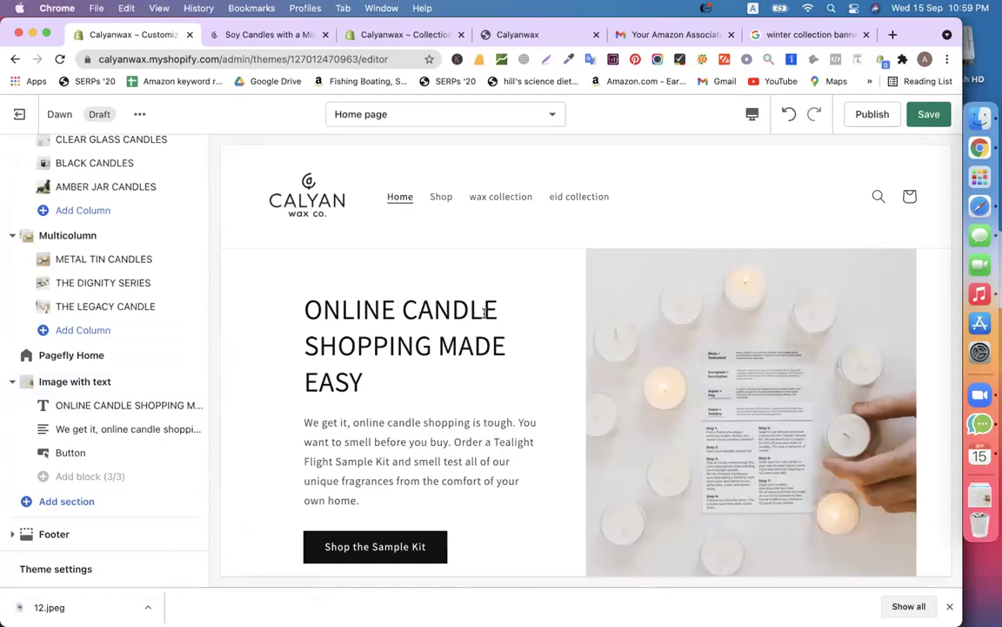
Step: Add an Email signup section headed 'Subscribe to our emails' below Image with text
scroll(138, 449, down, 1)
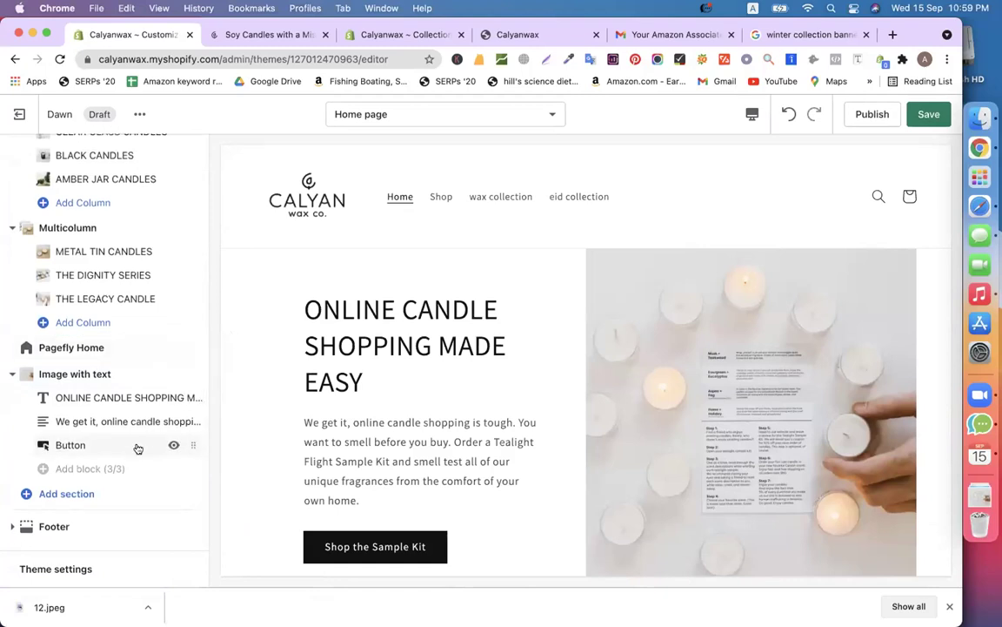
click(77, 493)
click(84, 293)
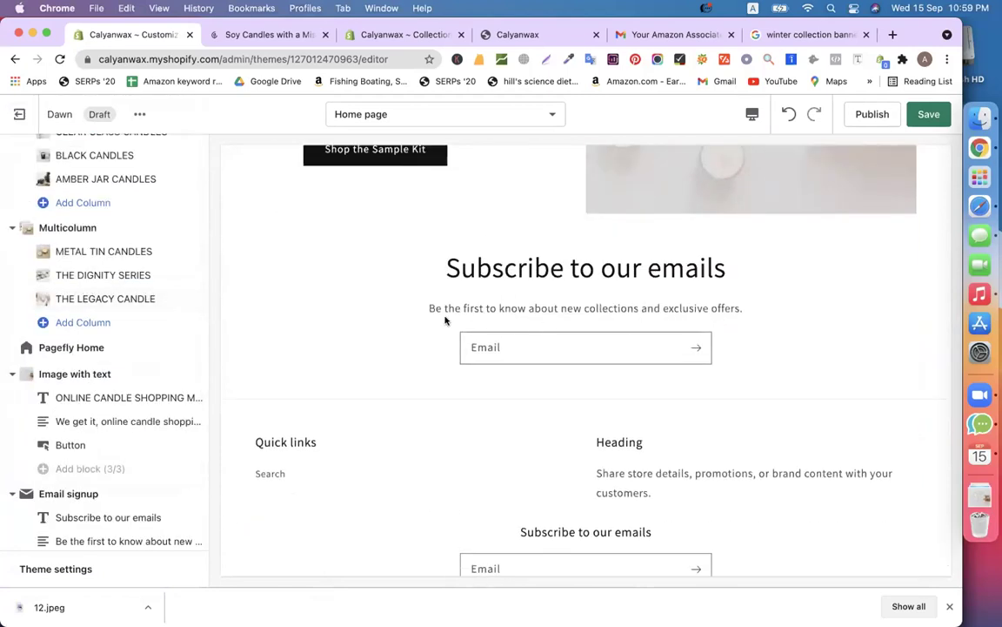
drag(445, 261, 775, 264)
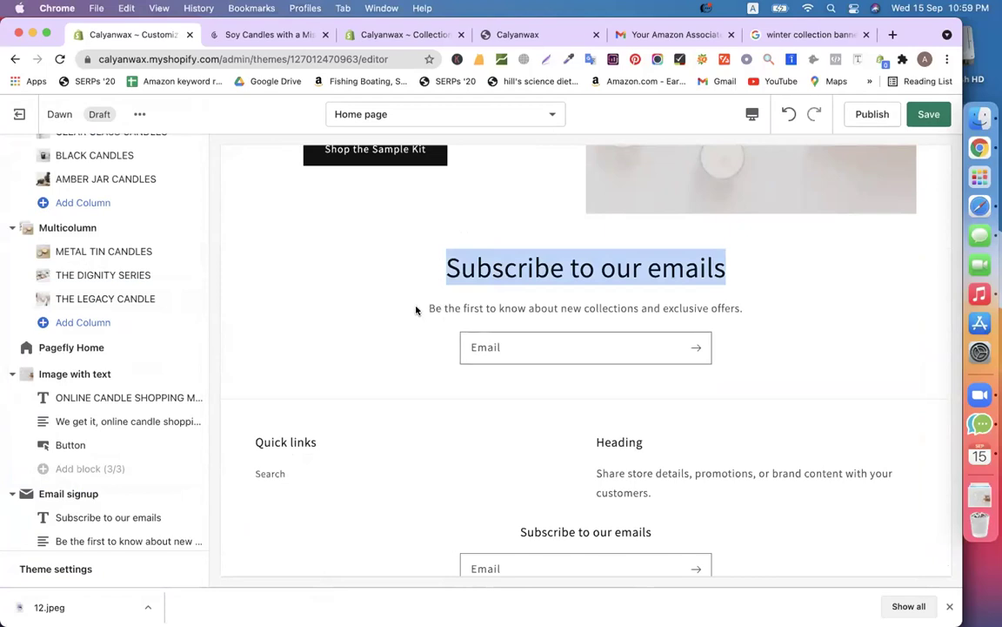
drag(417, 310, 738, 309)
click(781, 339)
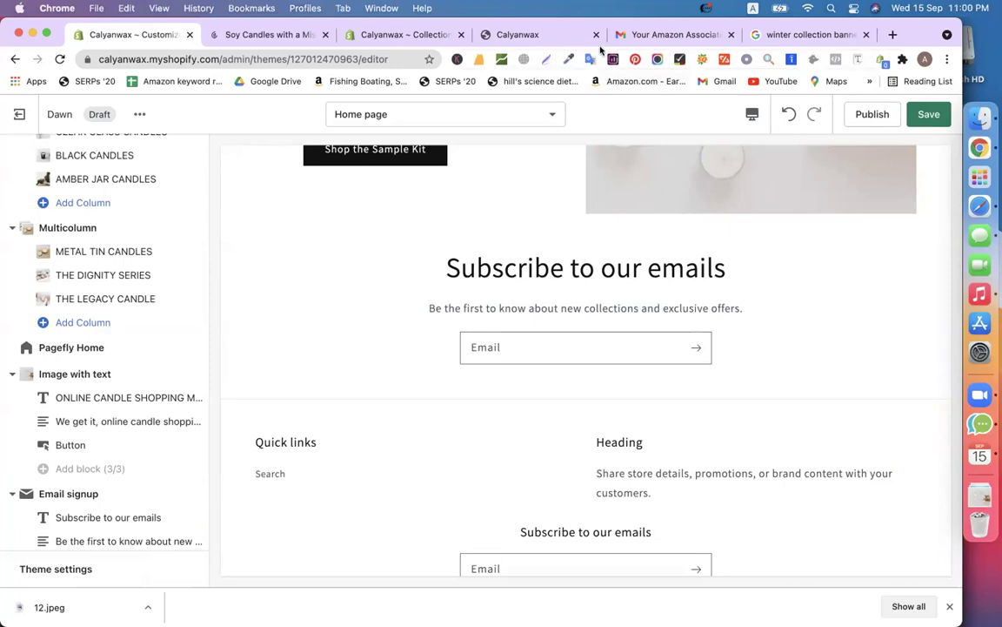
Step: Replace 'our emails' with 'get offers' in the Email signup heading, giving 'Subscribe to get offers'
scroll(174, 404, down, 3)
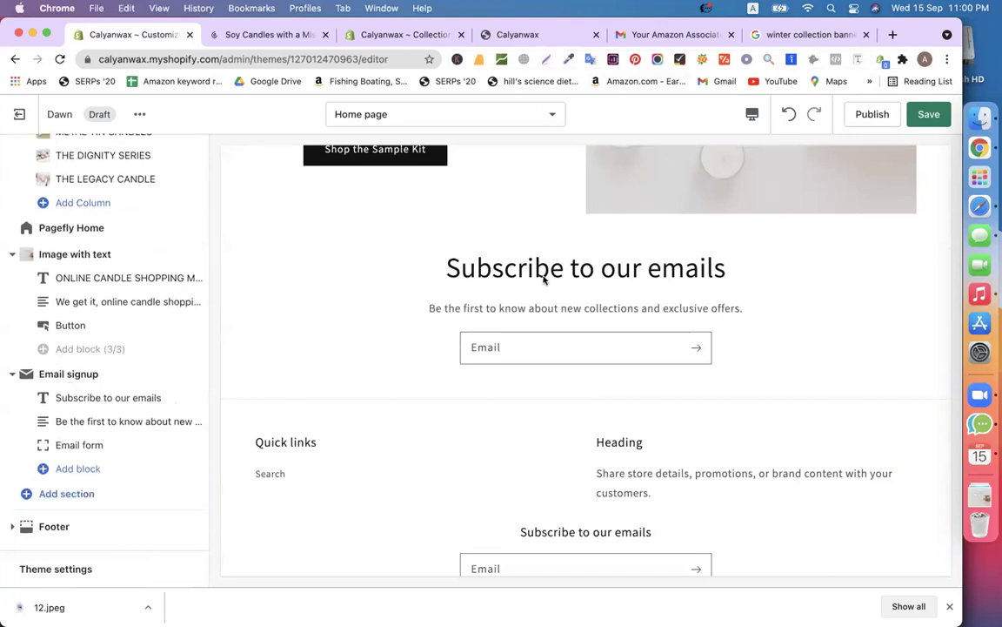
click(122, 398)
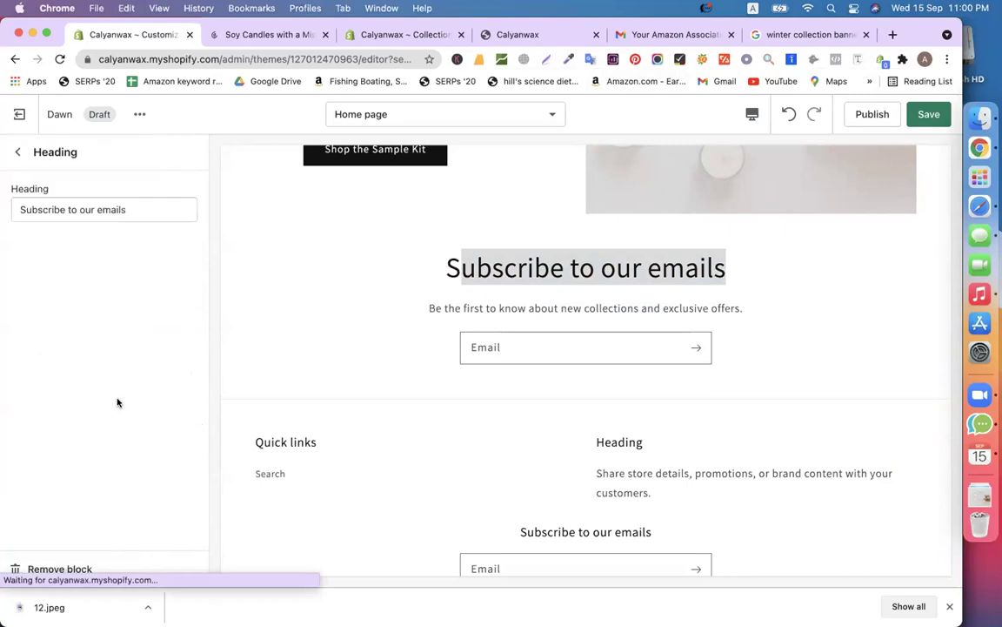
click(139, 201)
triple_click(138, 201)
click(78, 209)
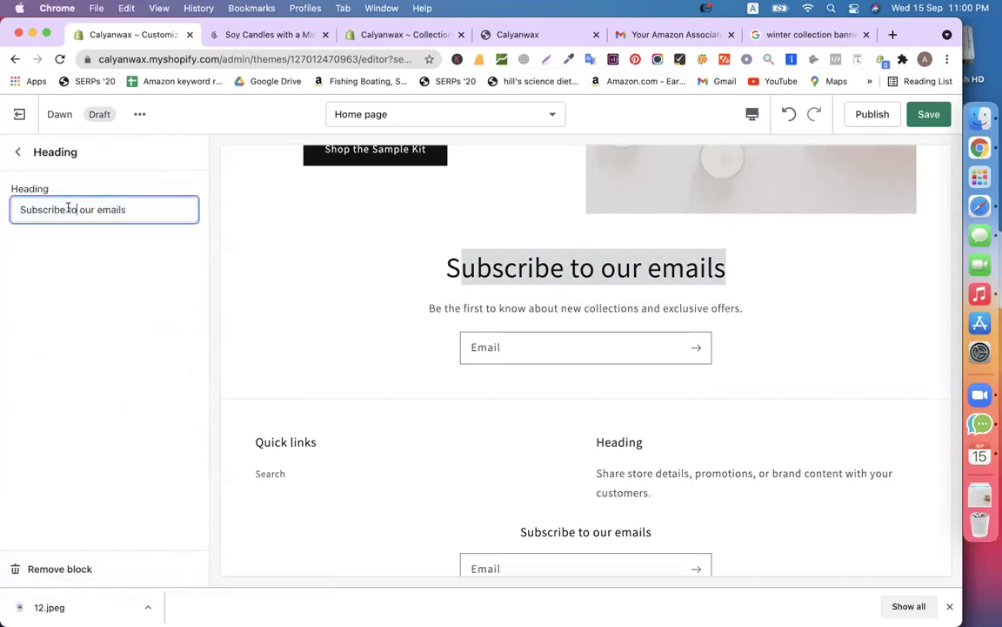
drag(81, 209, 236, 211)
text(get)
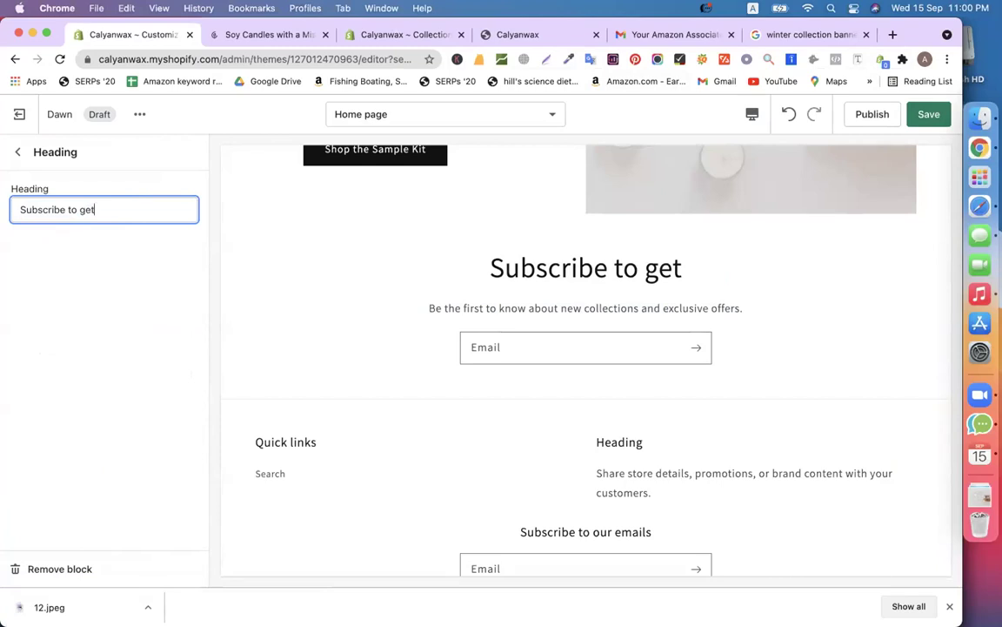
text( offersz)
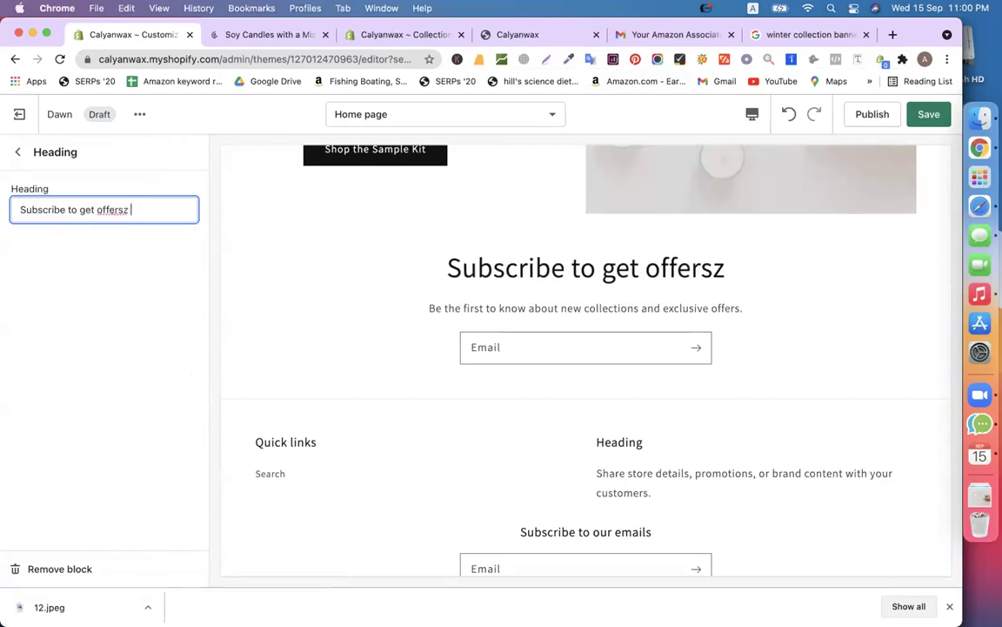
key(BackSpace)
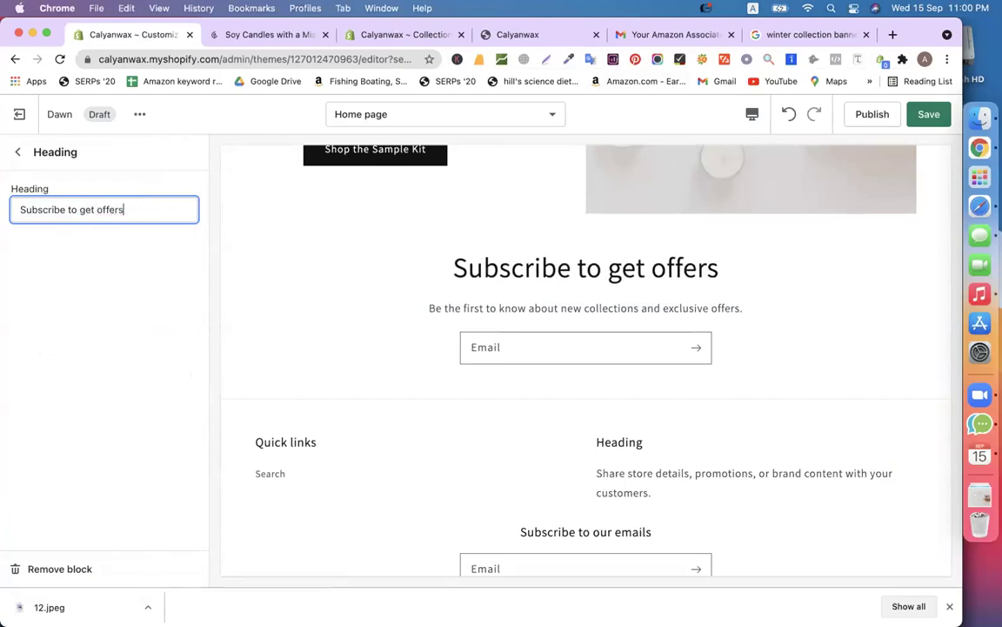
click(18, 151)
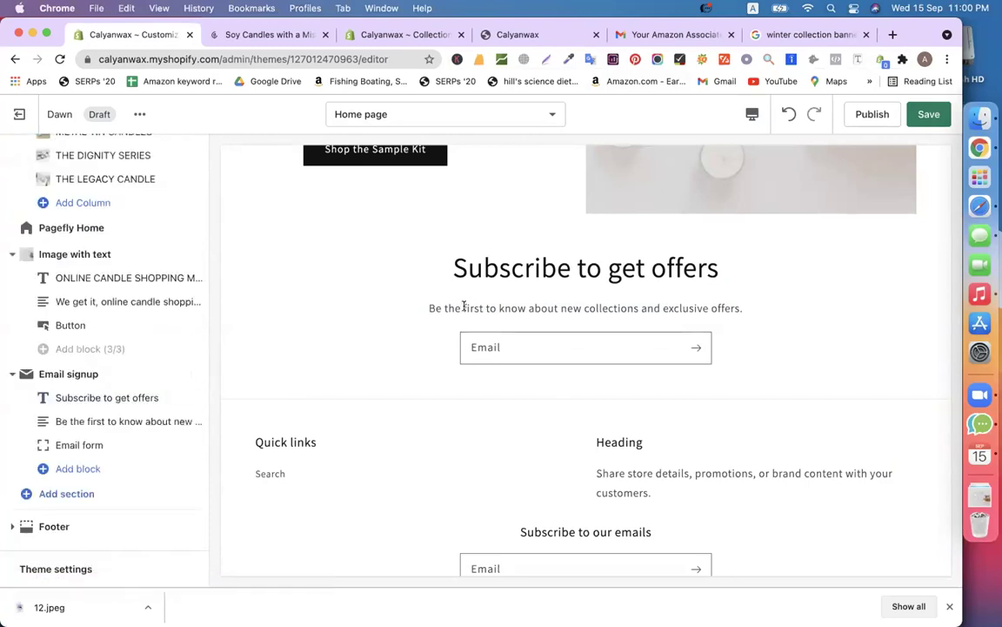
drag(463, 306, 678, 301)
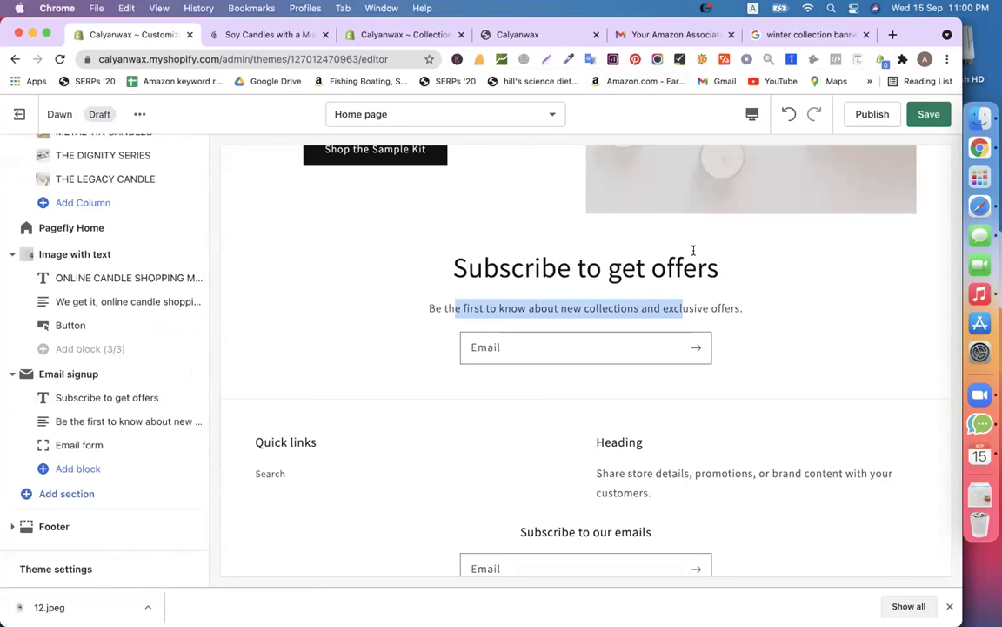
Step: Delete the 'Be the first to know about new collections…' subheading block and dismiss the downloads bar
triple_click(441, 309)
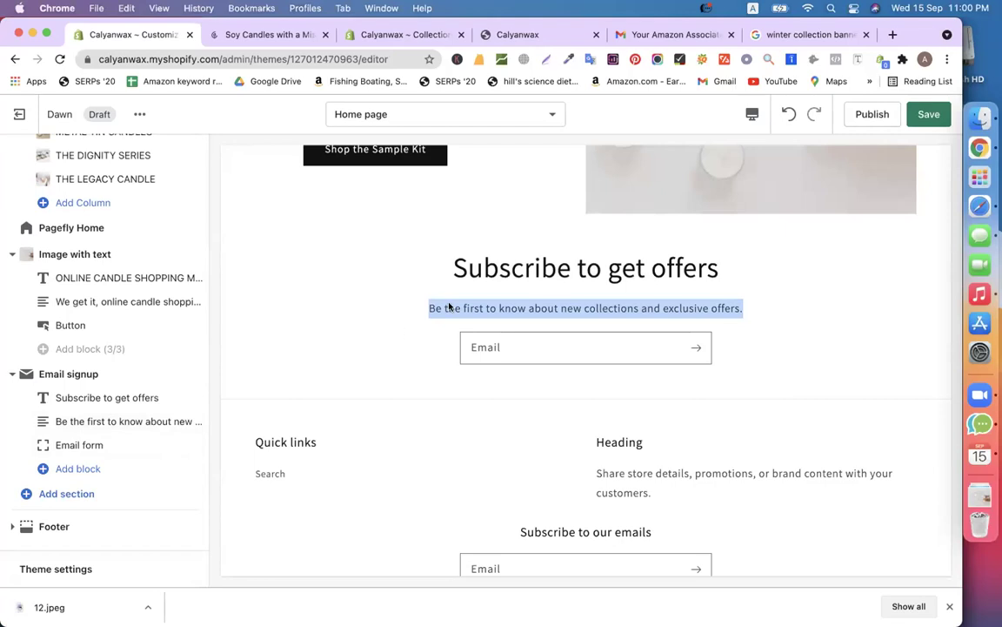
click(99, 421)
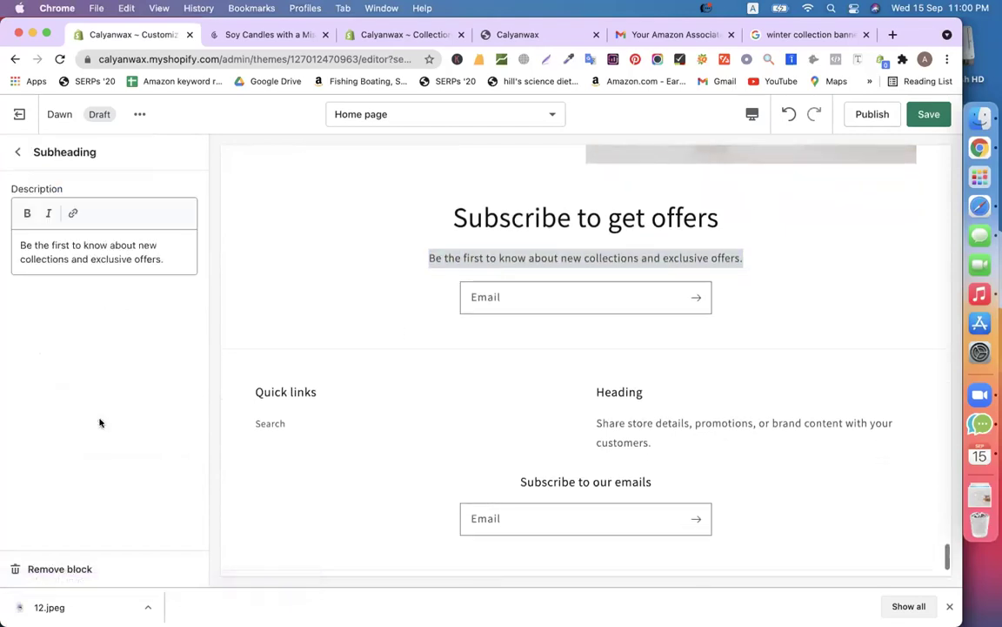
click(66, 567)
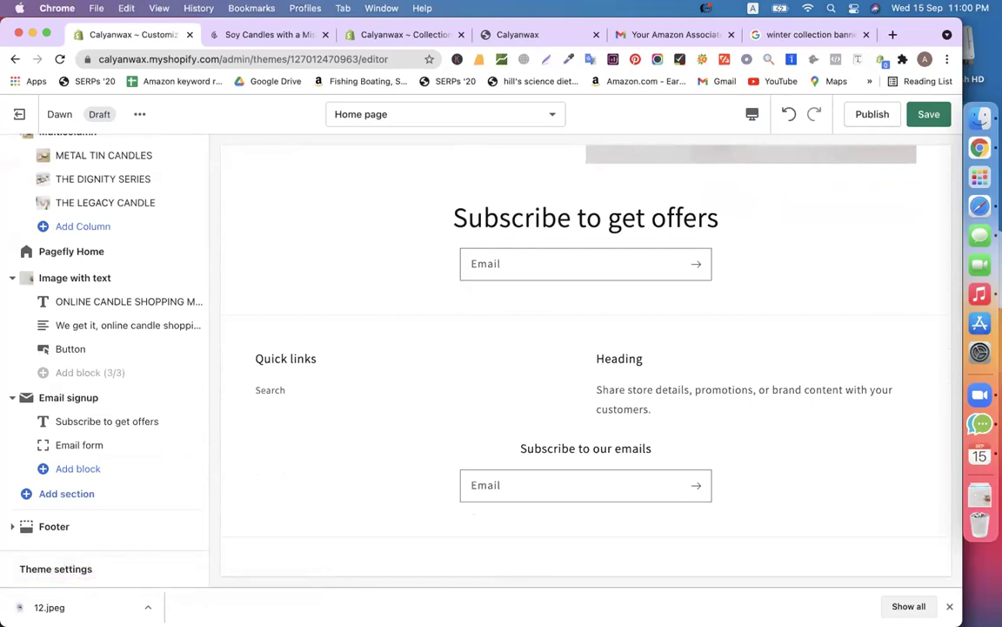
click(951, 607)
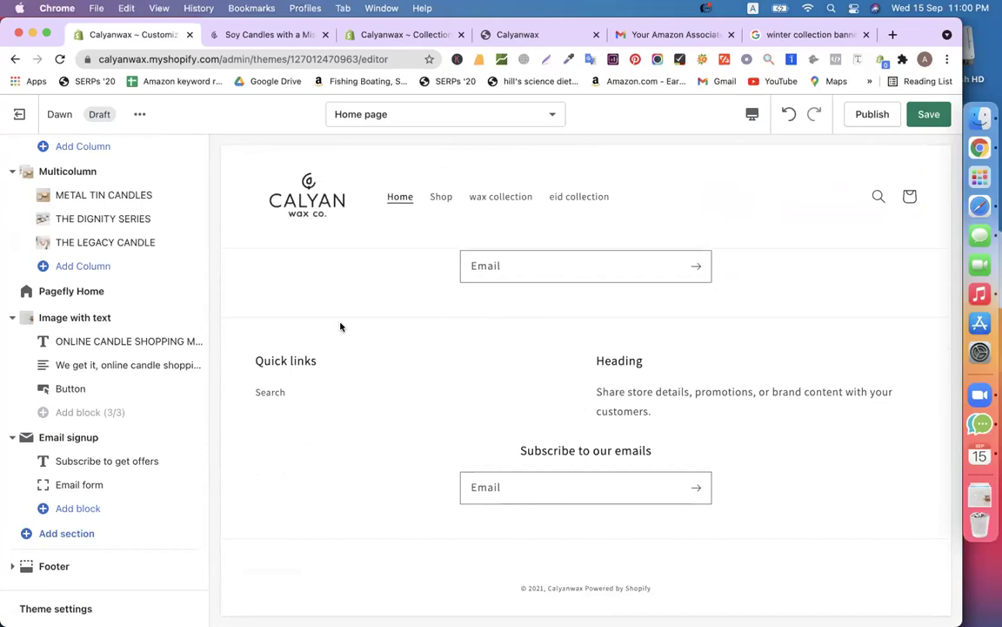
scroll(339, 342, up, 3)
scroll(339, 341, up, 10)
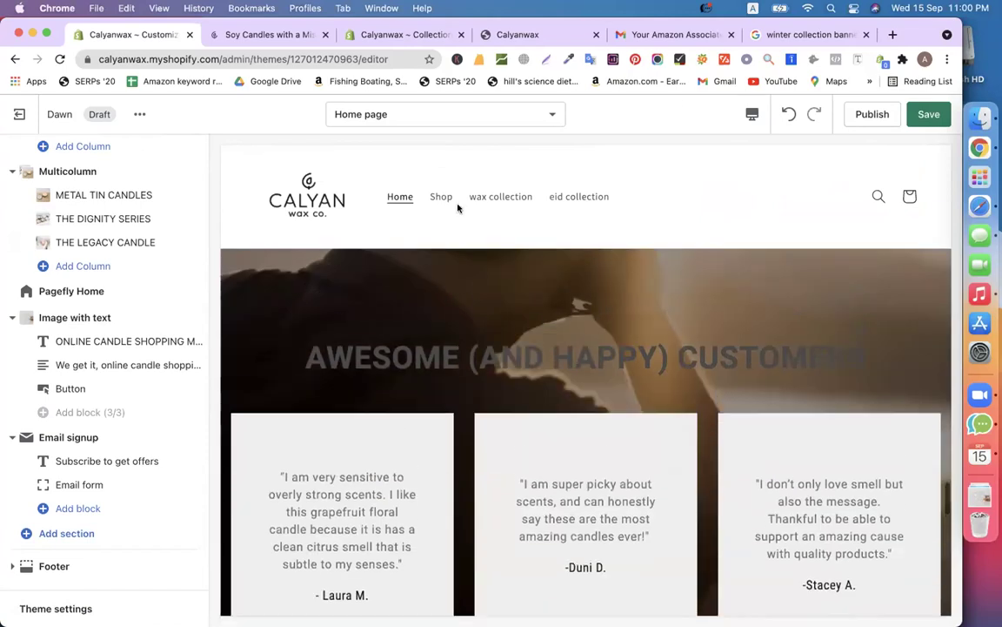
Step: Save and publish the Dawn theme, then load calyanwax.myshopify.com to view the live storefront
click(870, 114)
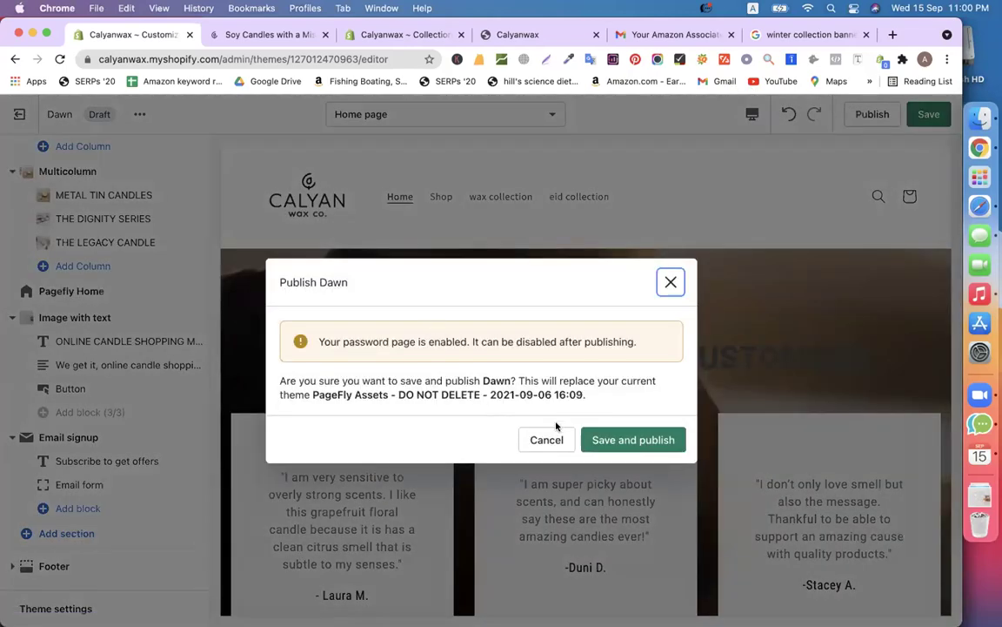
click(648, 443)
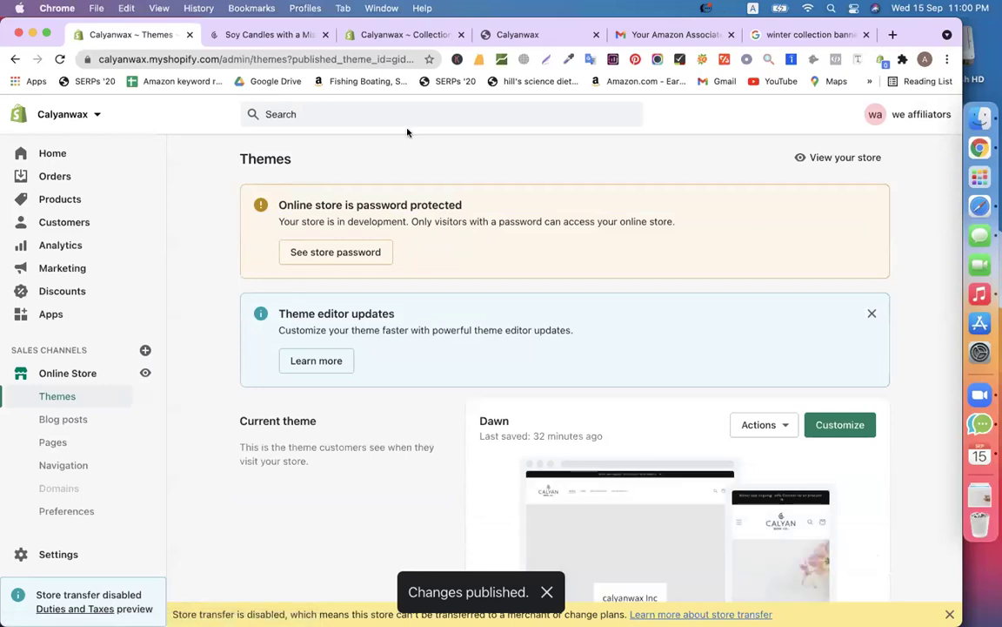
click(378, 33)
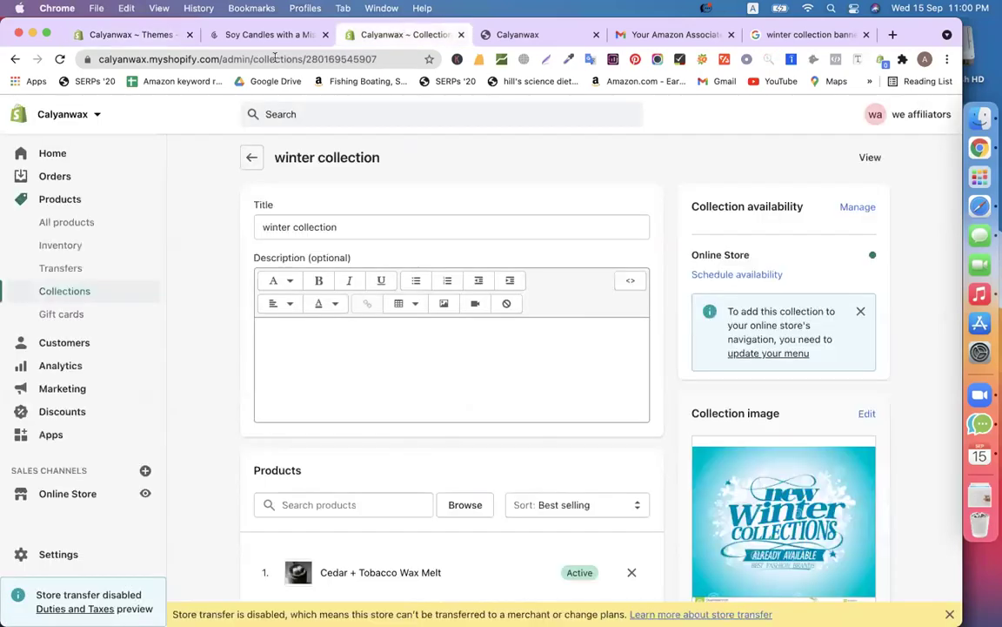
drag(218, 59, 603, 85)
key(BackSpace)
key(Return)
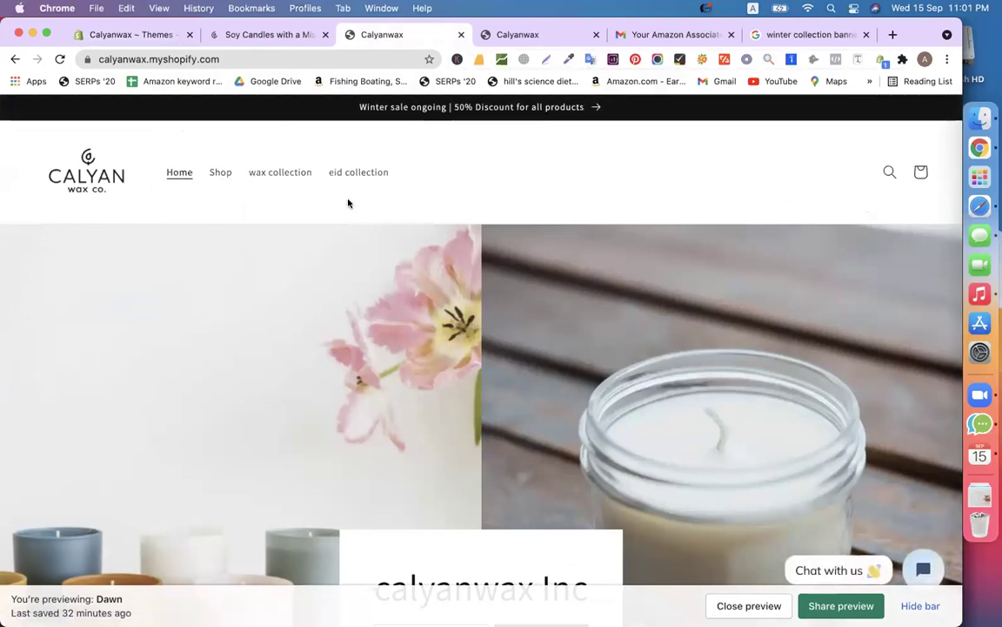
Step: Scroll the live storefront past the eid, winter and wax collection tiles to the ENJOY % CANDLES banner
scroll(383, 239, down, 1)
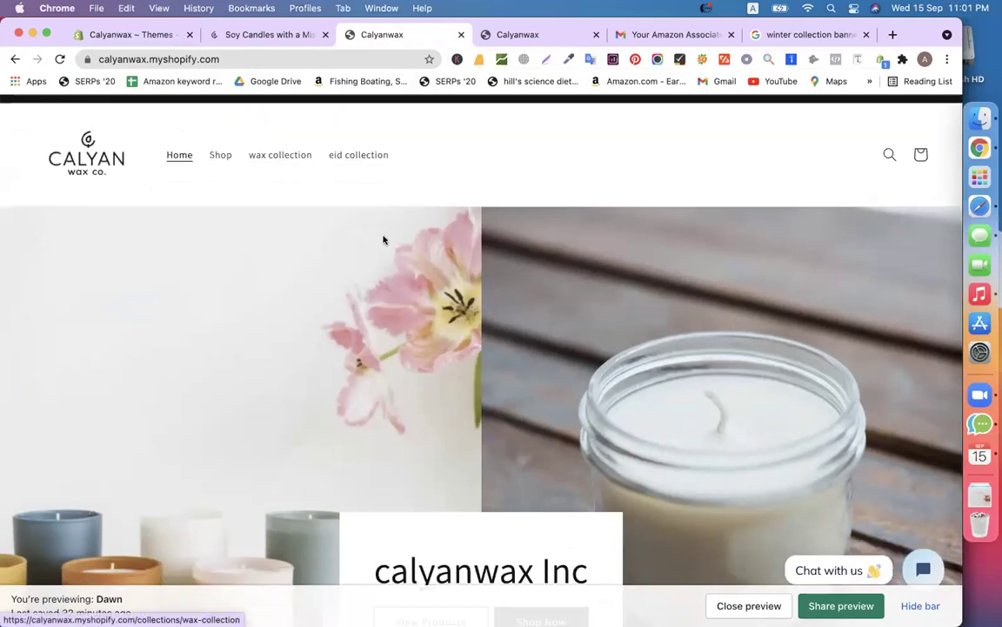
scroll(383, 239, down, 5)
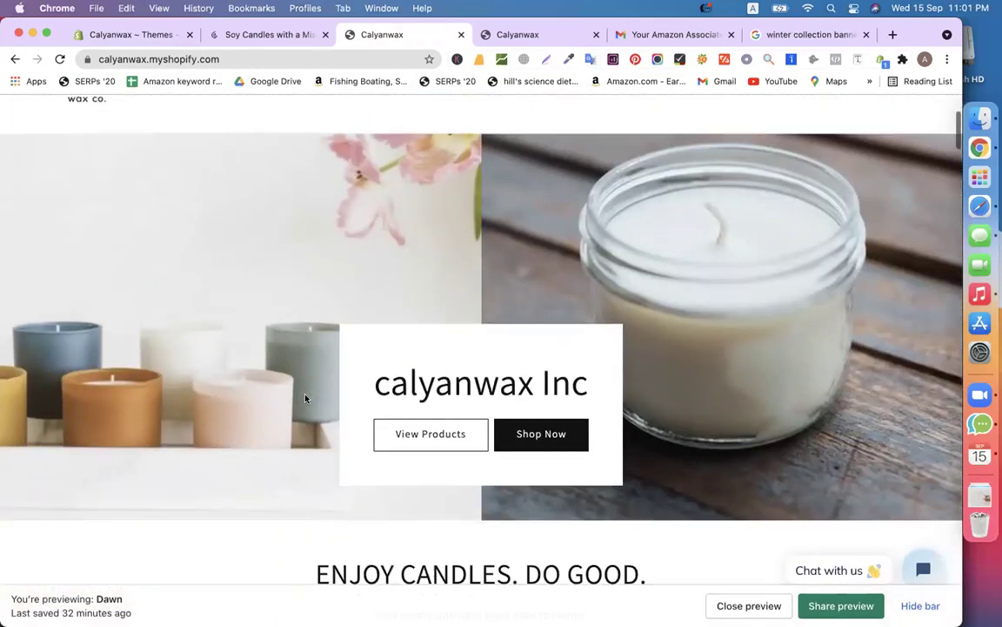
scroll(305, 399, down, 10)
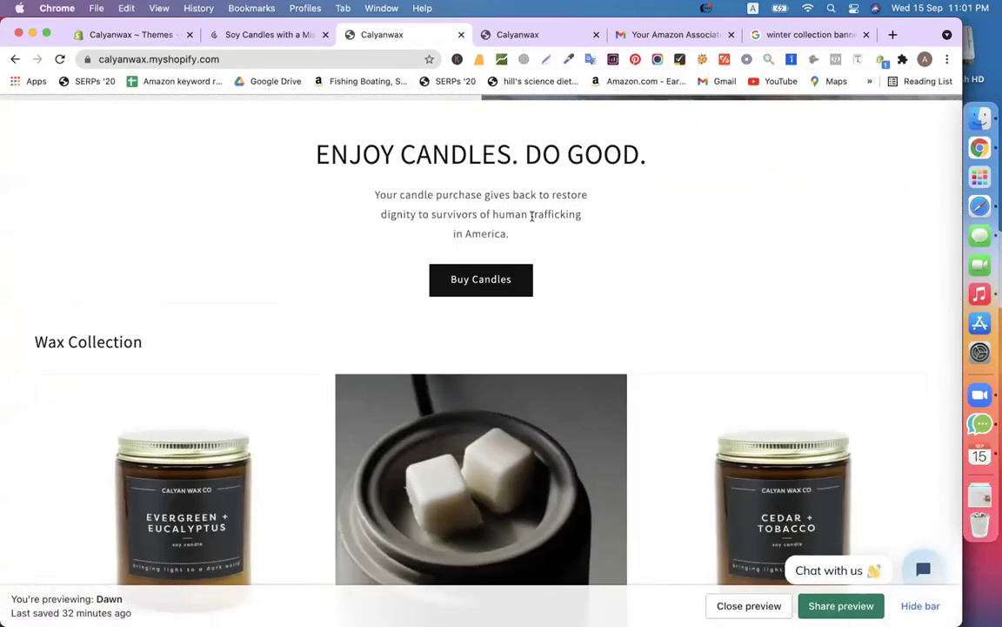
scroll(573, 228, down, 4)
scroll(173, 279, down, 3)
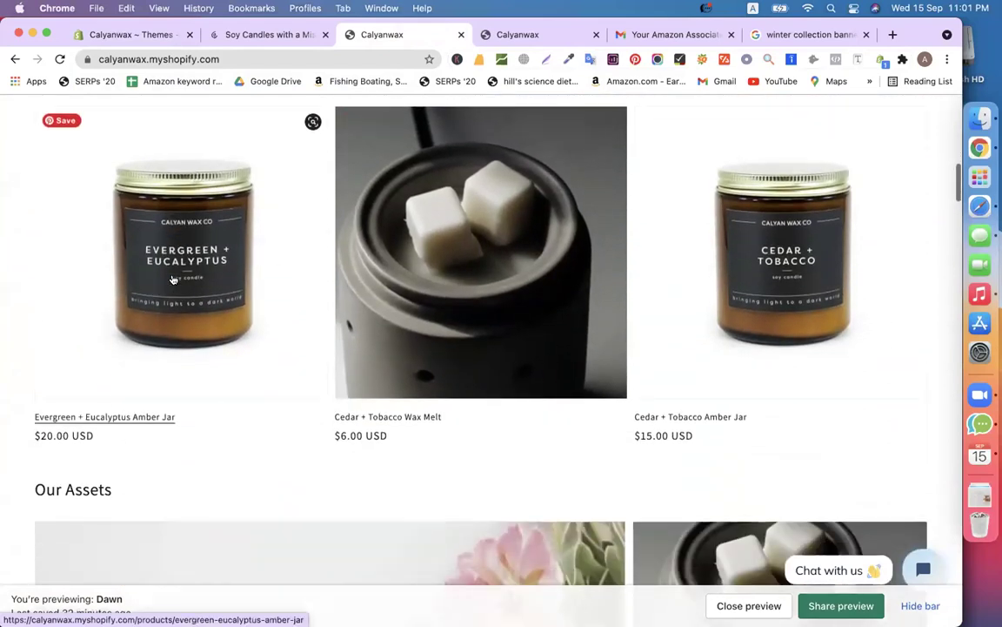
scroll(173, 279, up, 1)
scroll(389, 395, up, 3)
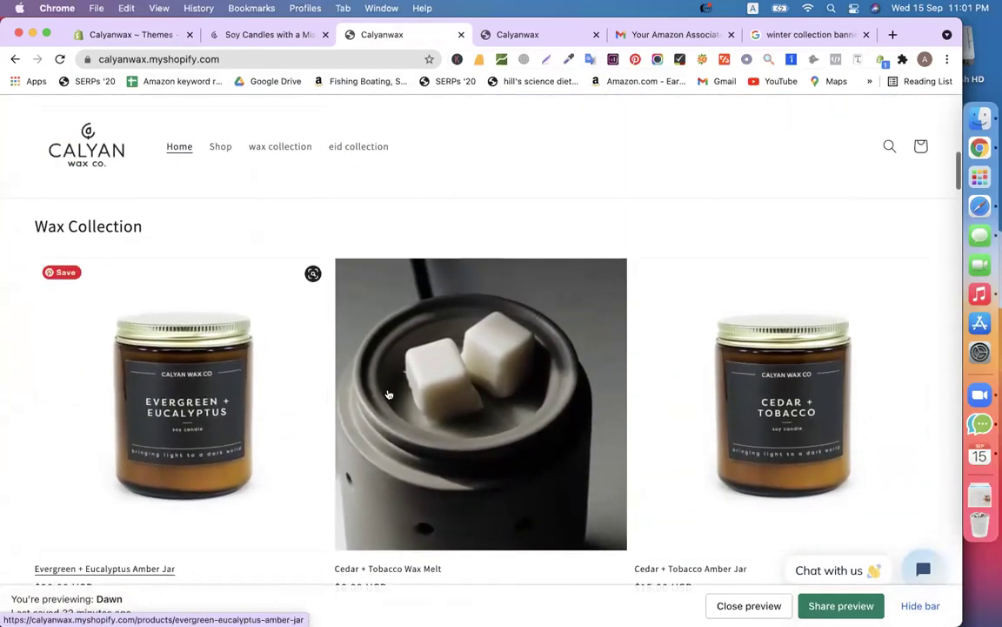
scroll(634, 376, down, 5)
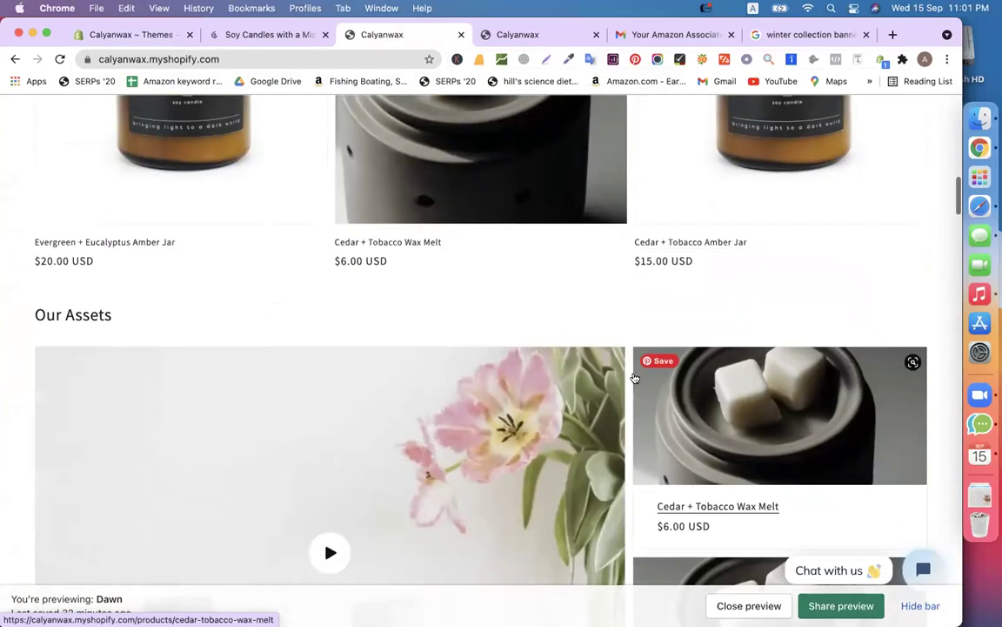
scroll(634, 376, down, 3)
scroll(634, 376, up, 1)
scroll(345, 516, down, 5)
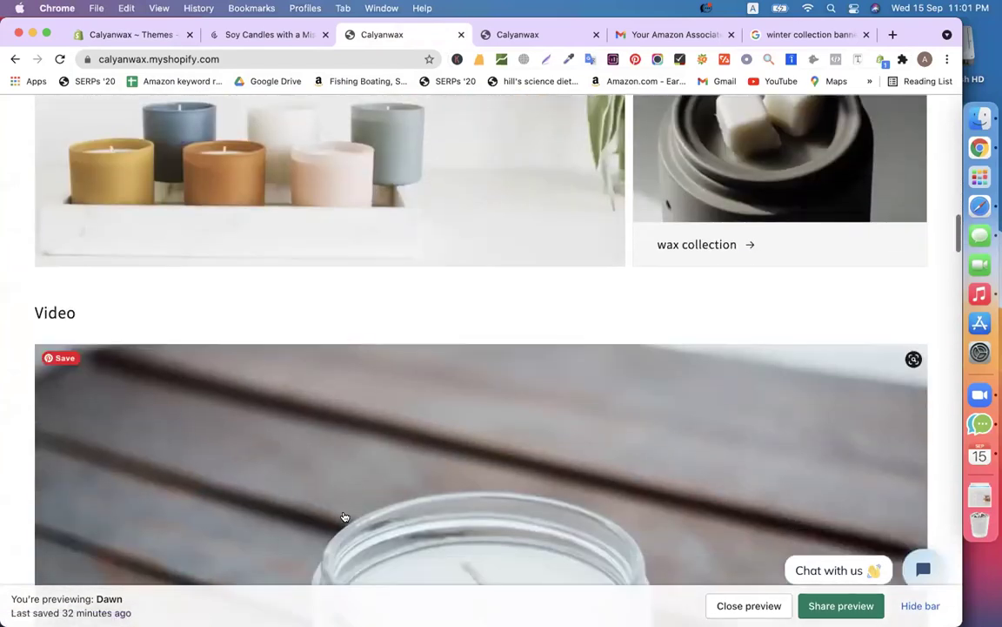
scroll(380, 236, down, 7)
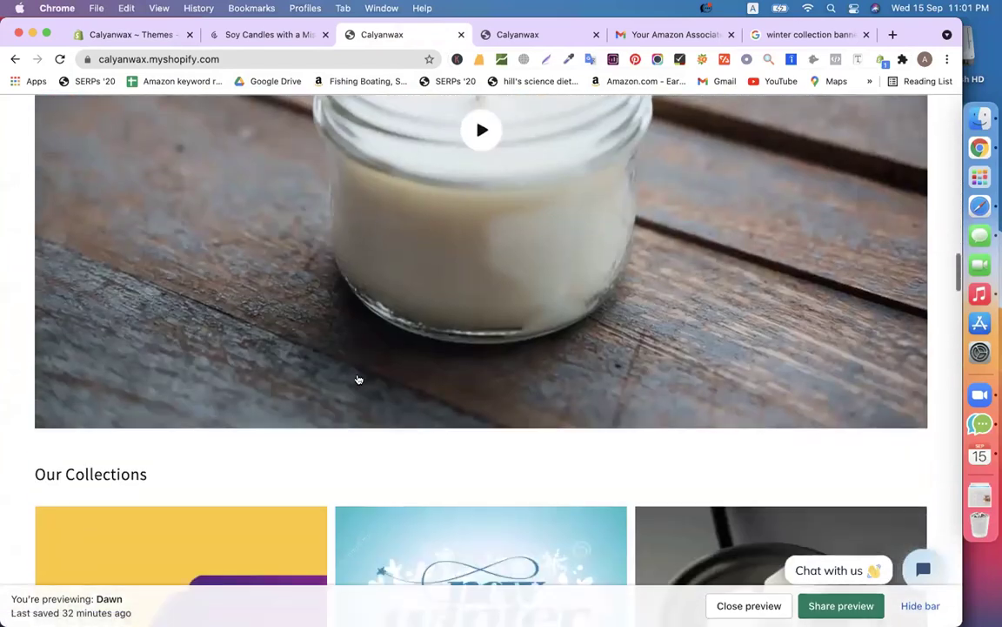
scroll(358, 378, down, 5)
scroll(733, 355, down, 4)
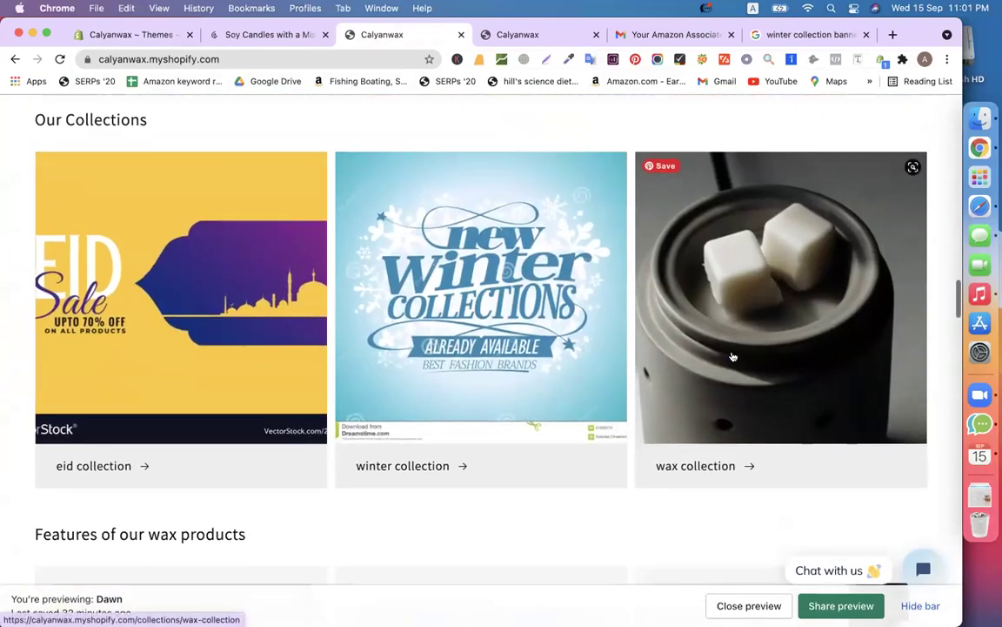
scroll(733, 355, down, 3)
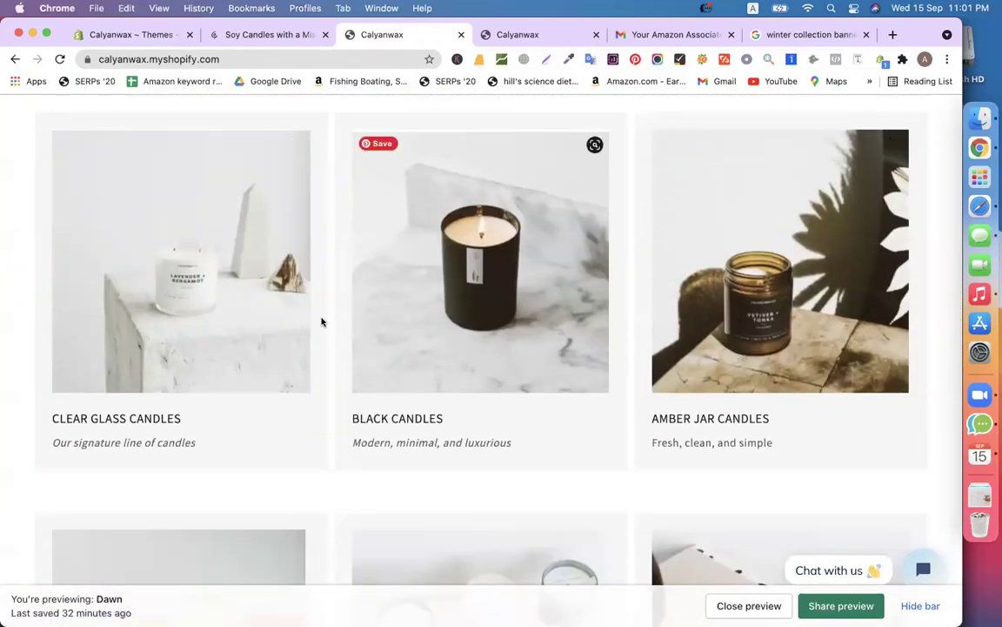
scroll(148, 306, up, 2)
scroll(342, 409, down, 4)
scroll(266, 358, up, 1)
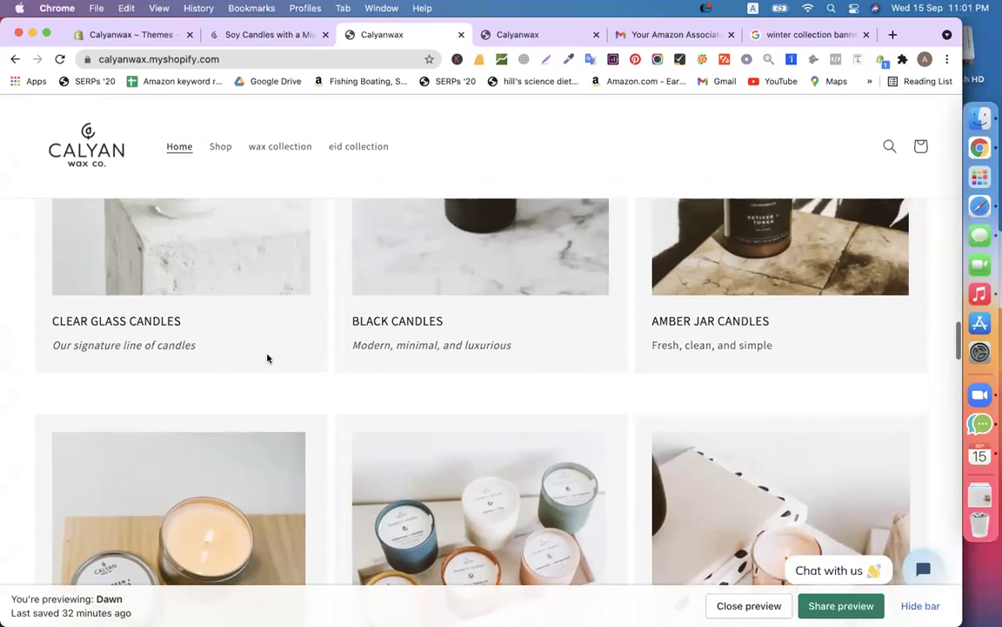
scroll(385, 417, up, 1)
scroll(387, 418, down, 3)
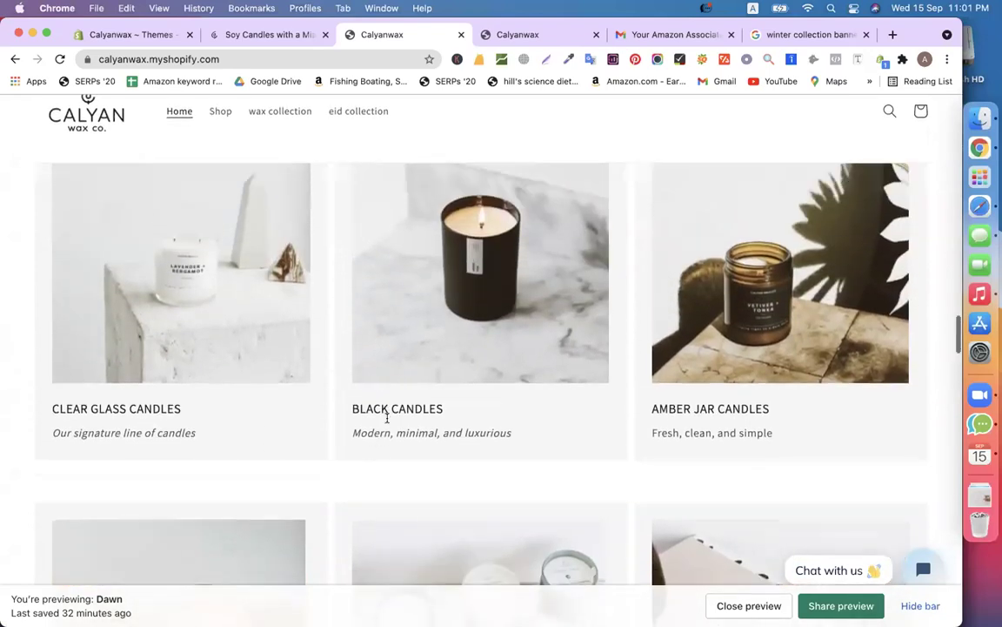
scroll(387, 421, up, 5)
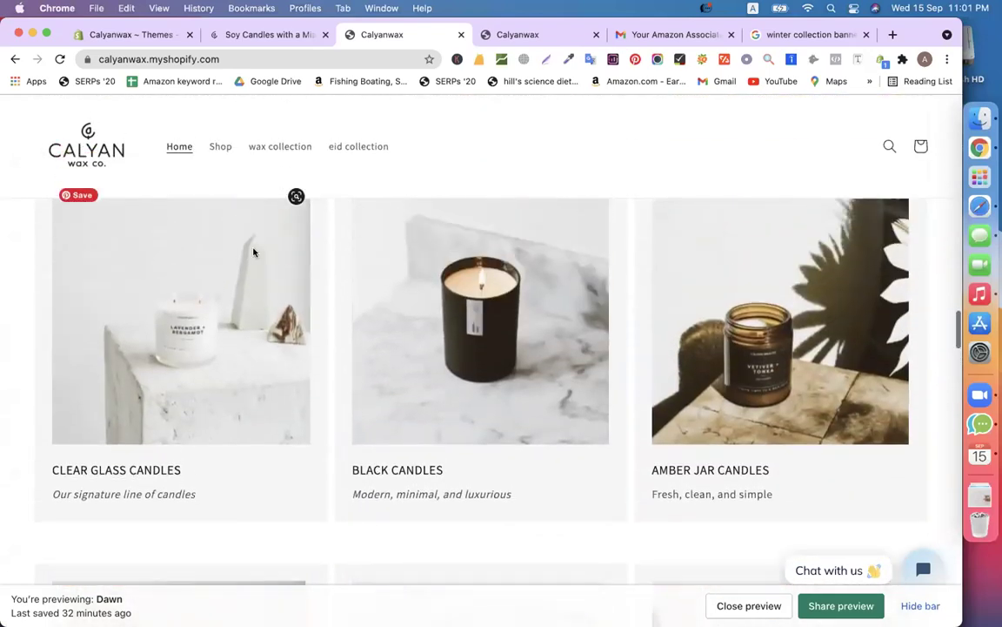
scroll(653, 393, down, 6)
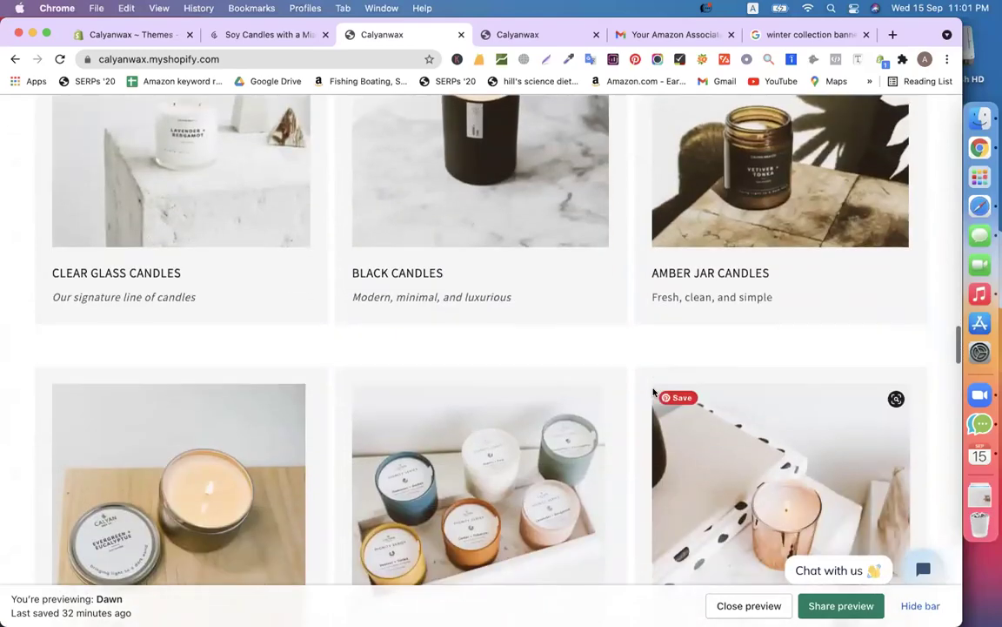
scroll(653, 393, down, 4)
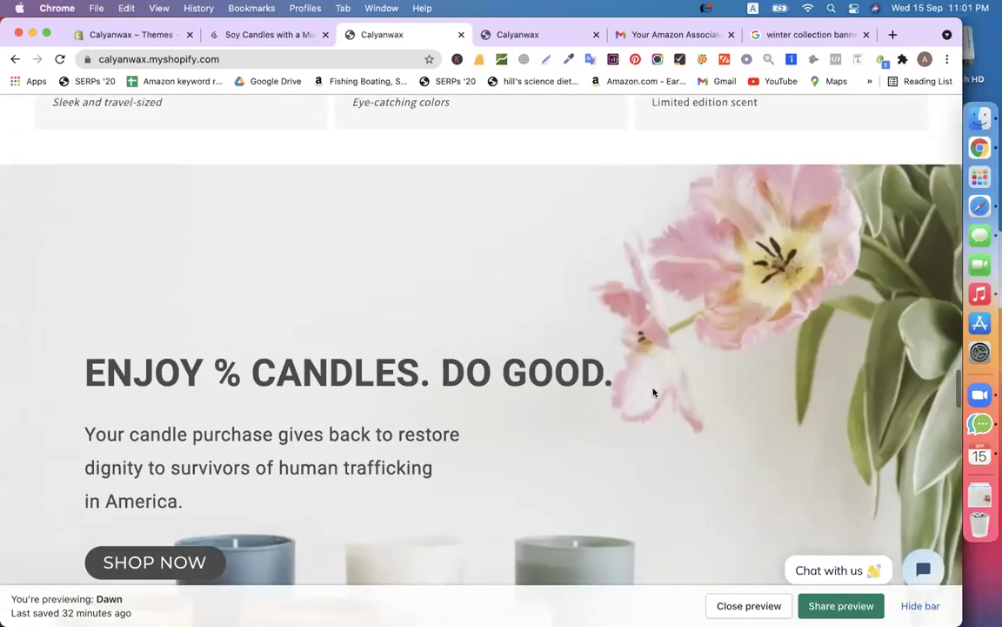
scroll(654, 392, down, 5)
scroll(653, 392, up, 8)
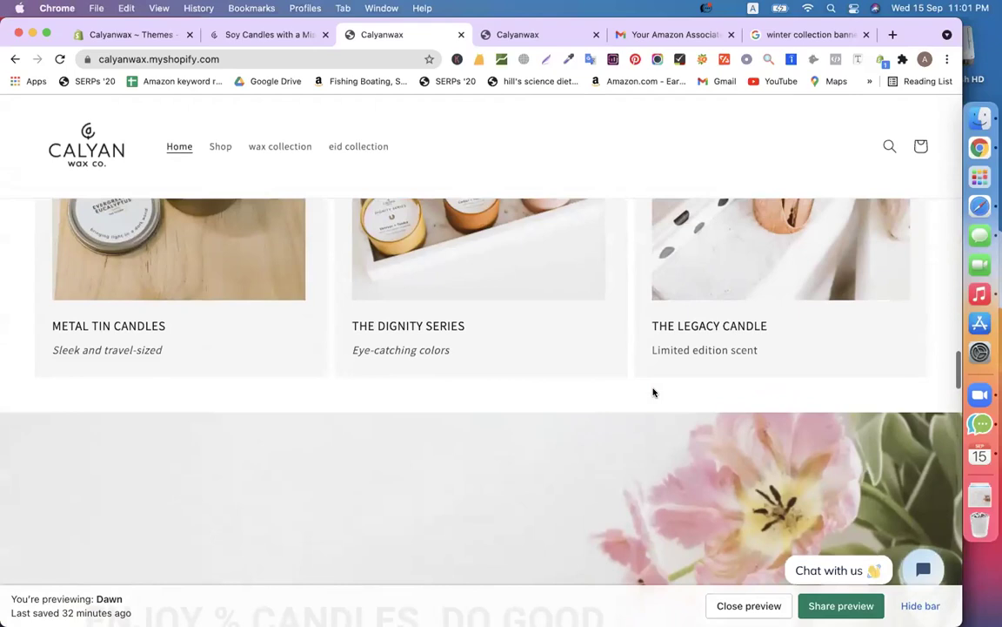
scroll(653, 392, down, 5)
Step: Open the Dawn theme in the editor and compare it with the calyanwaxco.com reference site
click(165, 34)
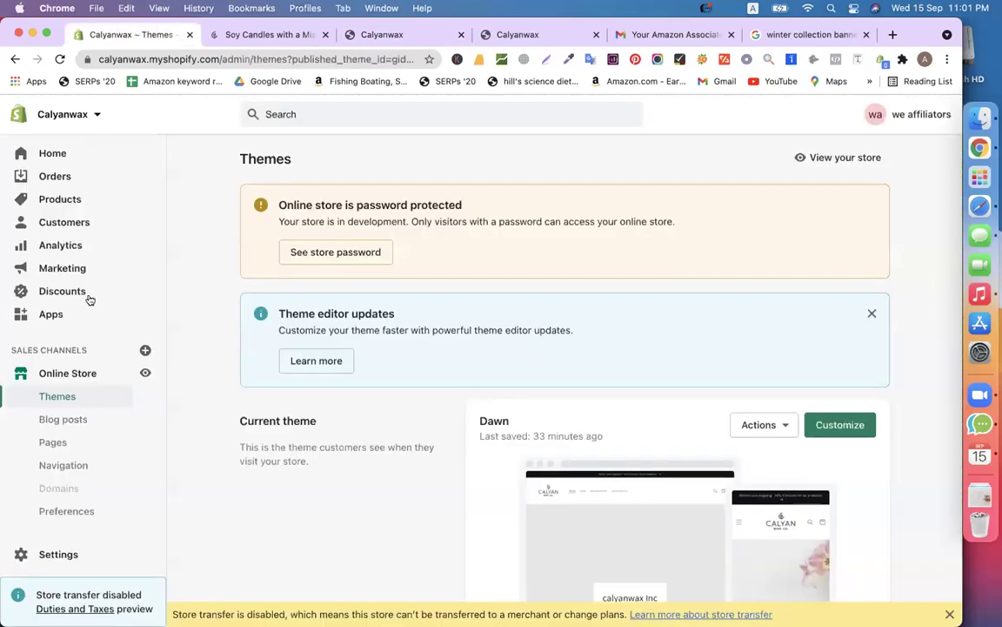
click(831, 425)
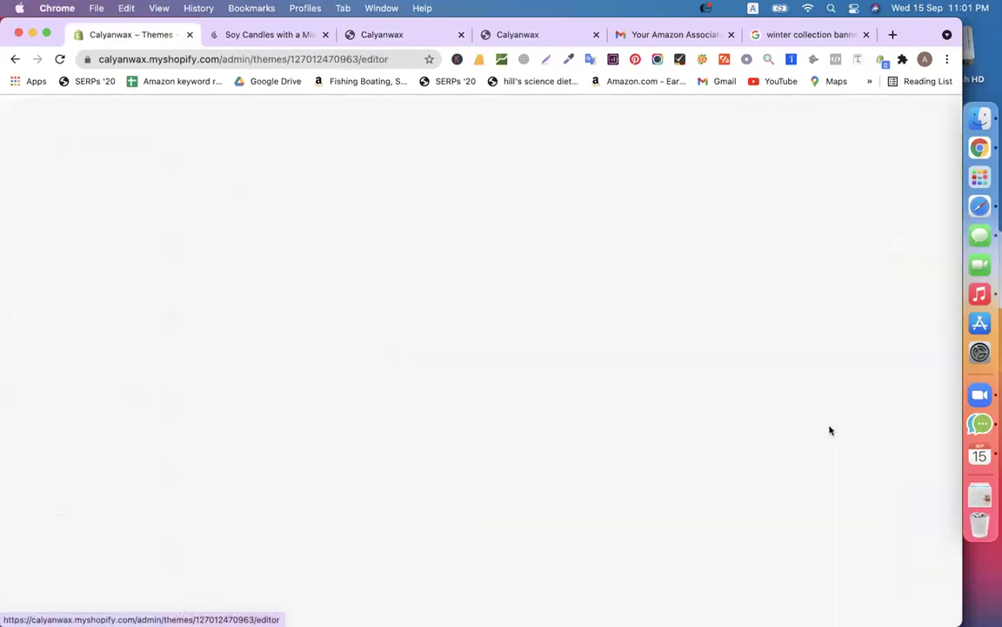
click(274, 35)
scroll(470, 271, down, 10)
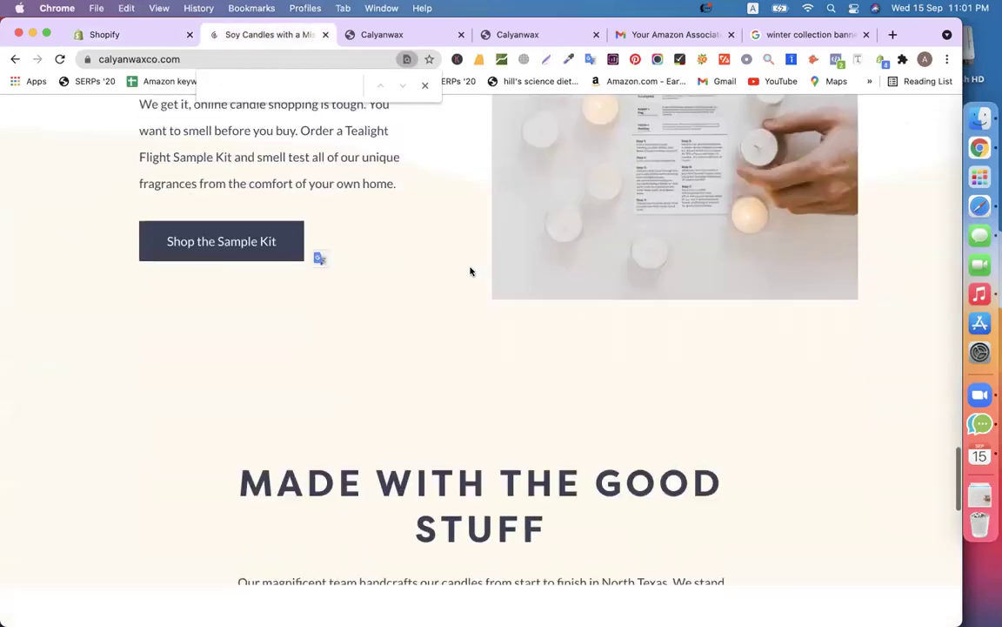
scroll(470, 271, up, 10)
scroll(470, 271, up, 15)
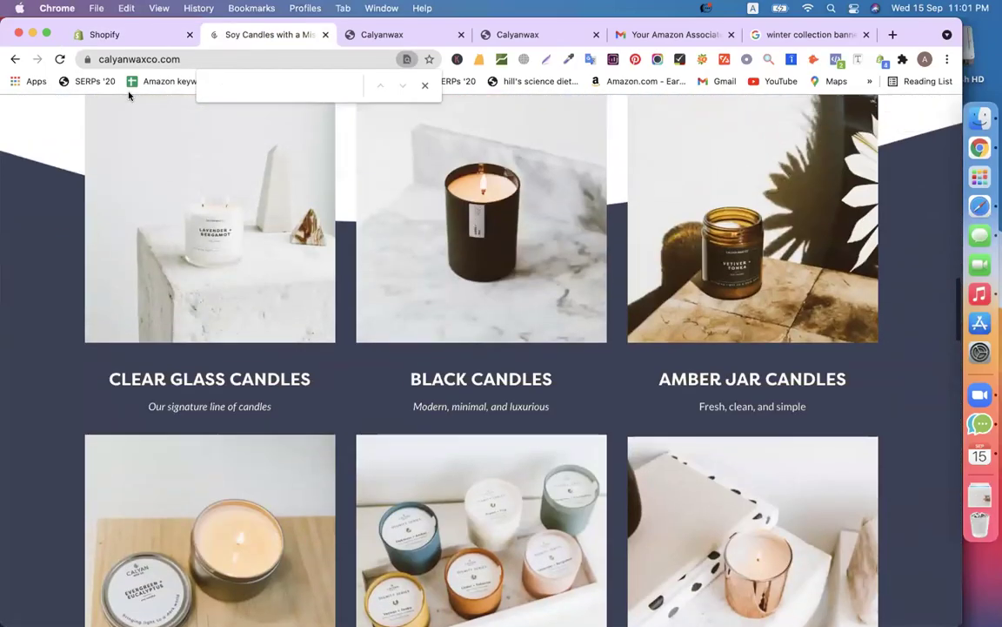
click(134, 34)
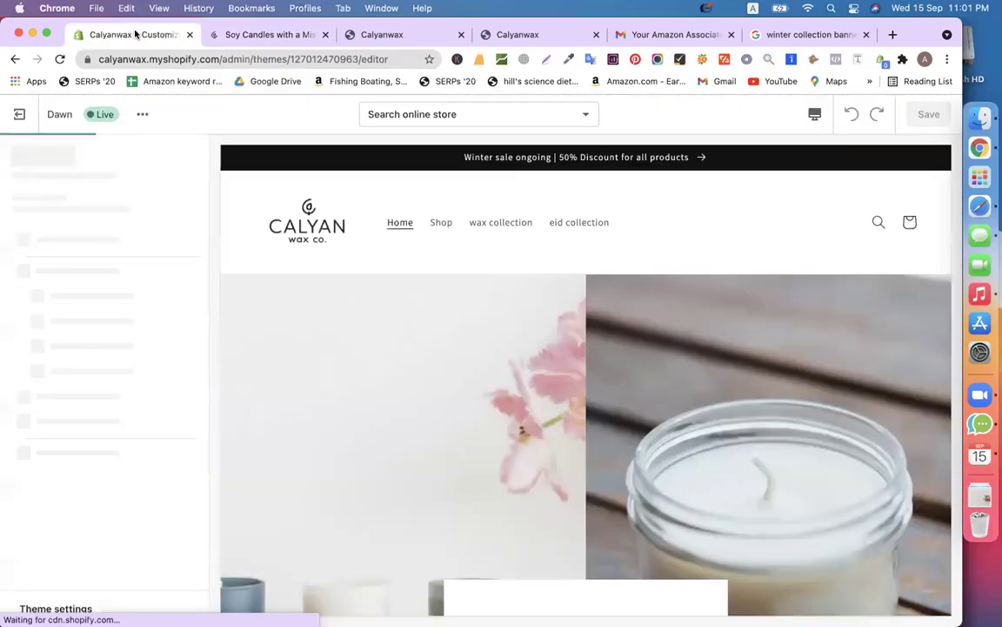
drag(388, 35, 310, 35)
scroll(358, 392, down, 10)
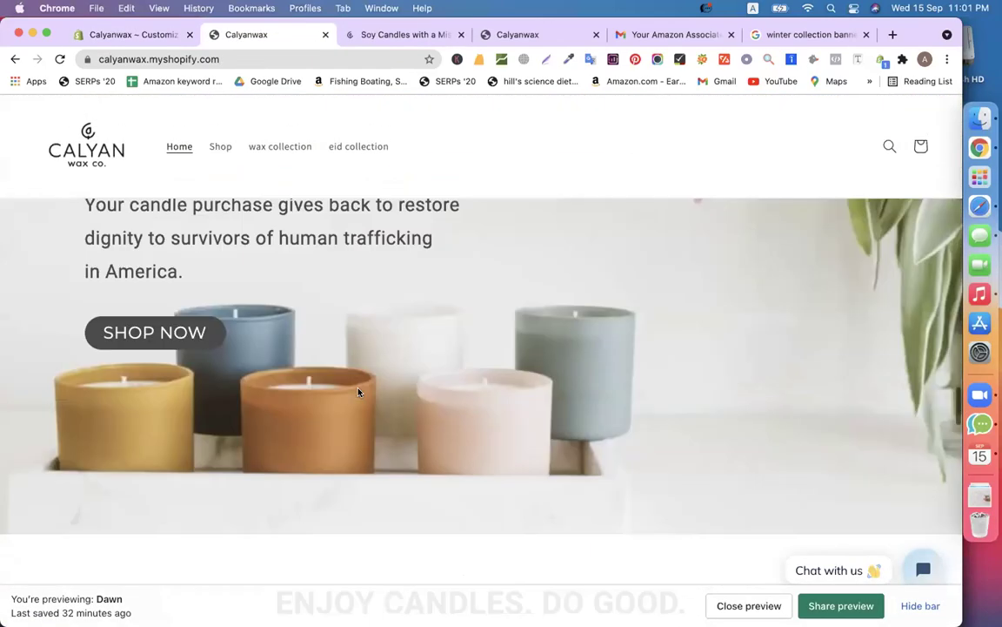
Step: Scroll through the homepage in the Dawn theme editor
click(151, 35)
scroll(123, 470, down, 5)
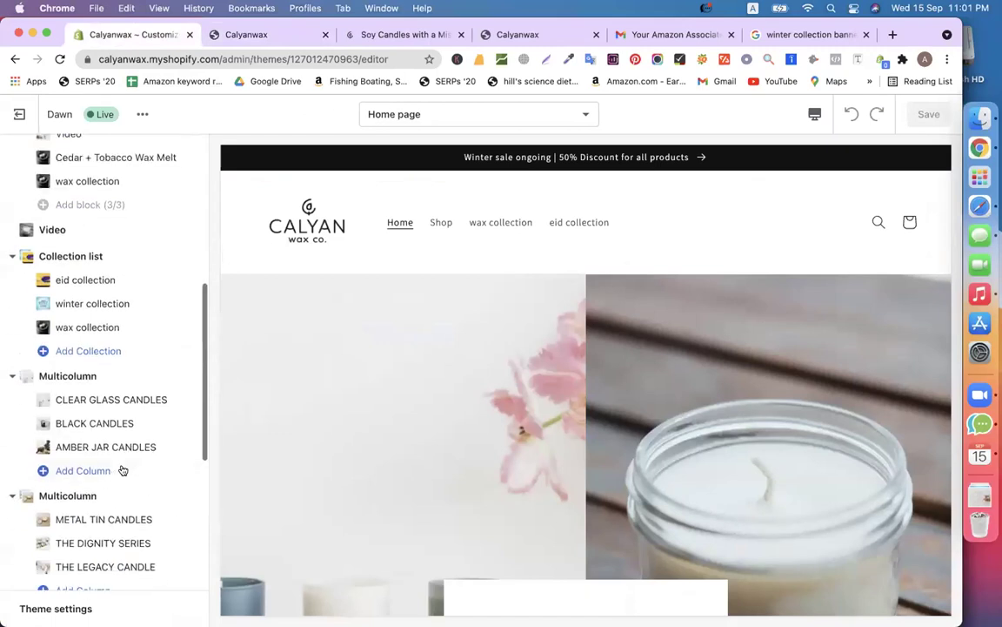
scroll(123, 470, down, 4)
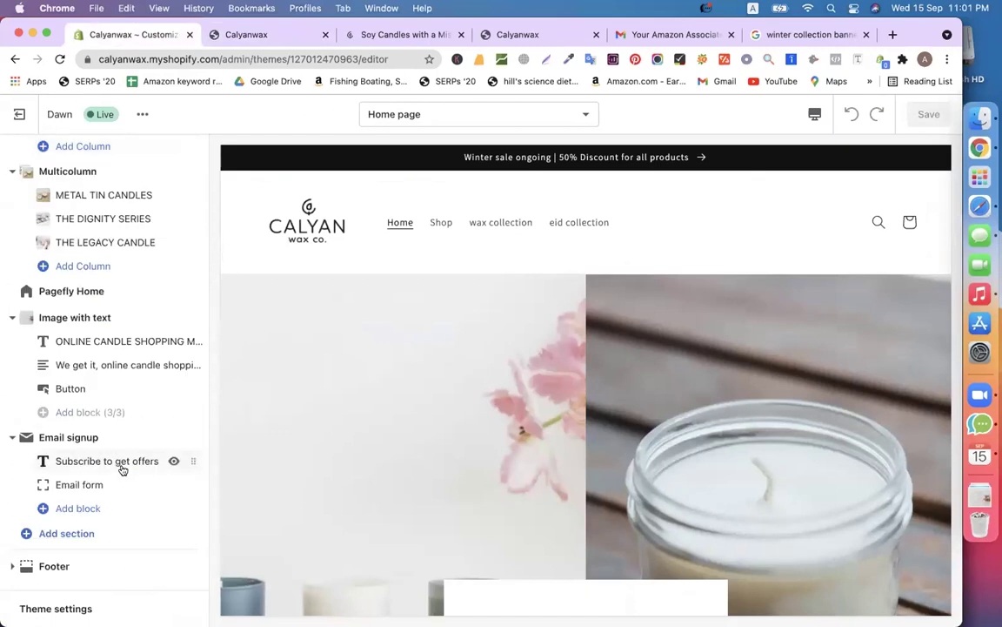
scroll(122, 470, up, 5)
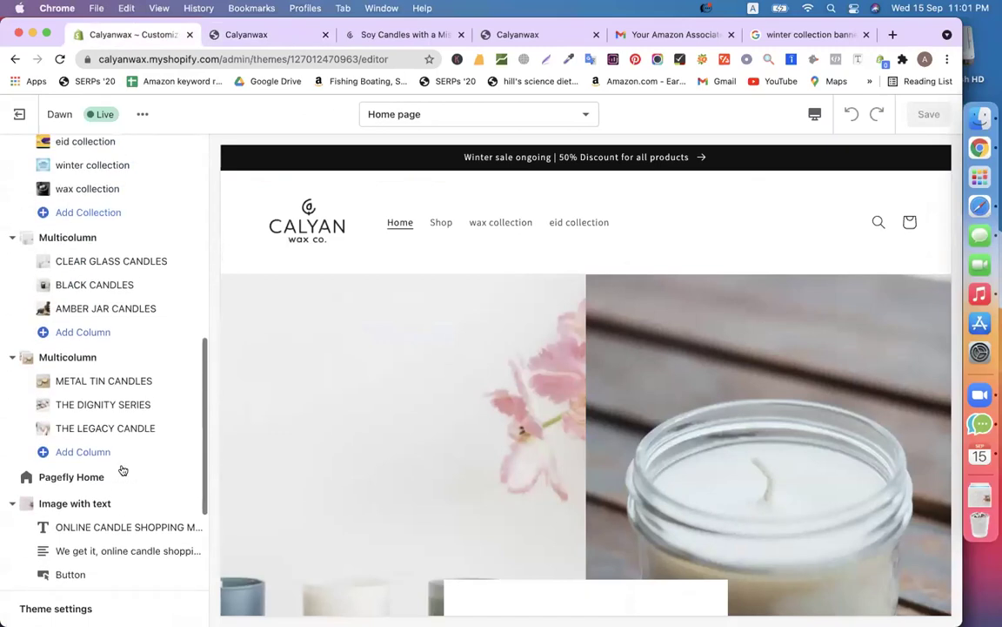
scroll(123, 470, down, 4)
scroll(123, 469, down, 1)
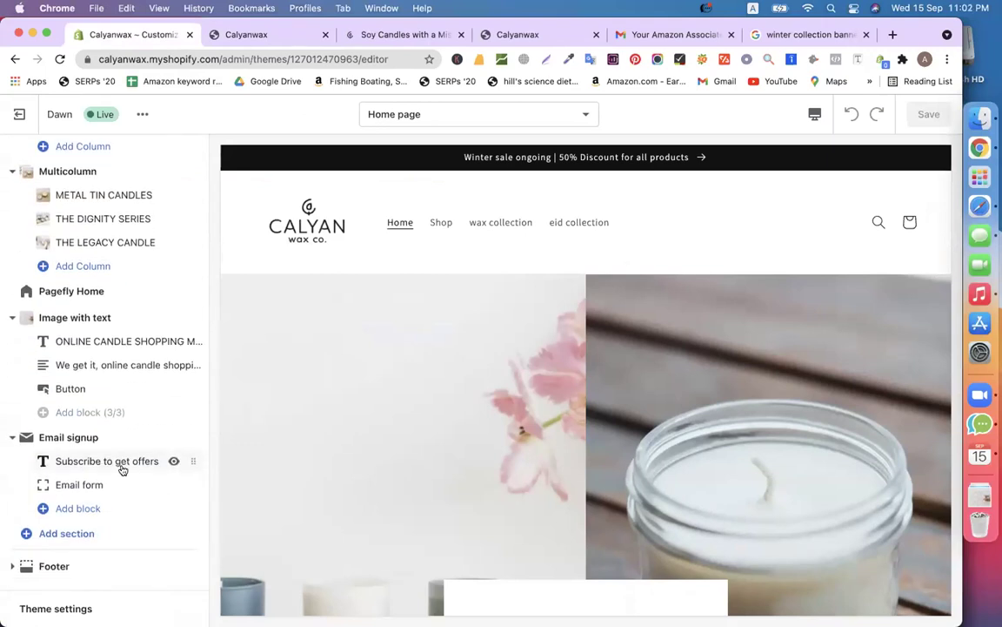
scroll(122, 470, up, 9)
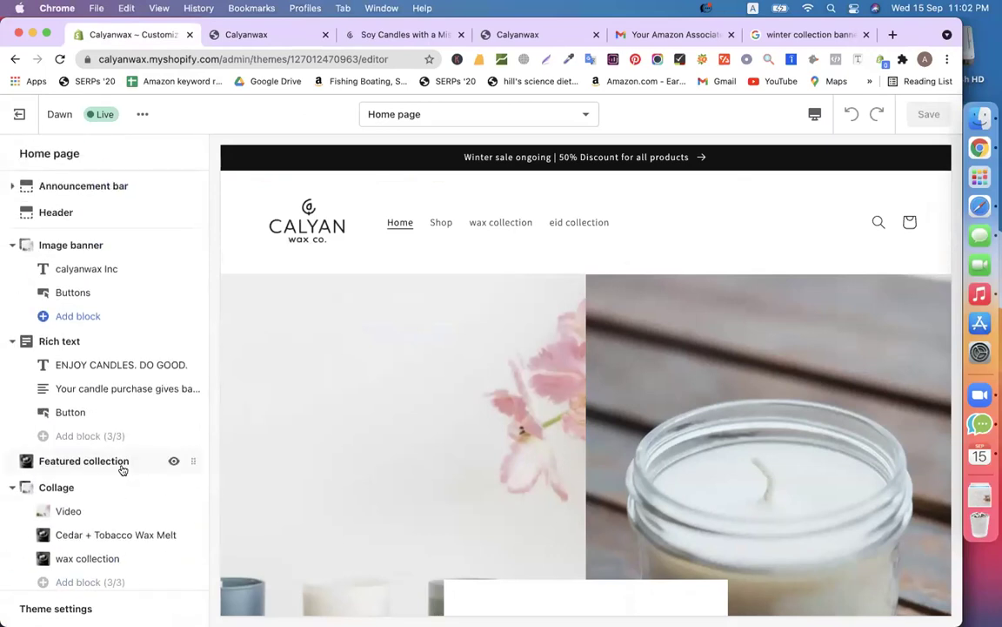
Step: Check the reference site's candle collection grid, then reload the store preview and review the homepage
click(362, 33)
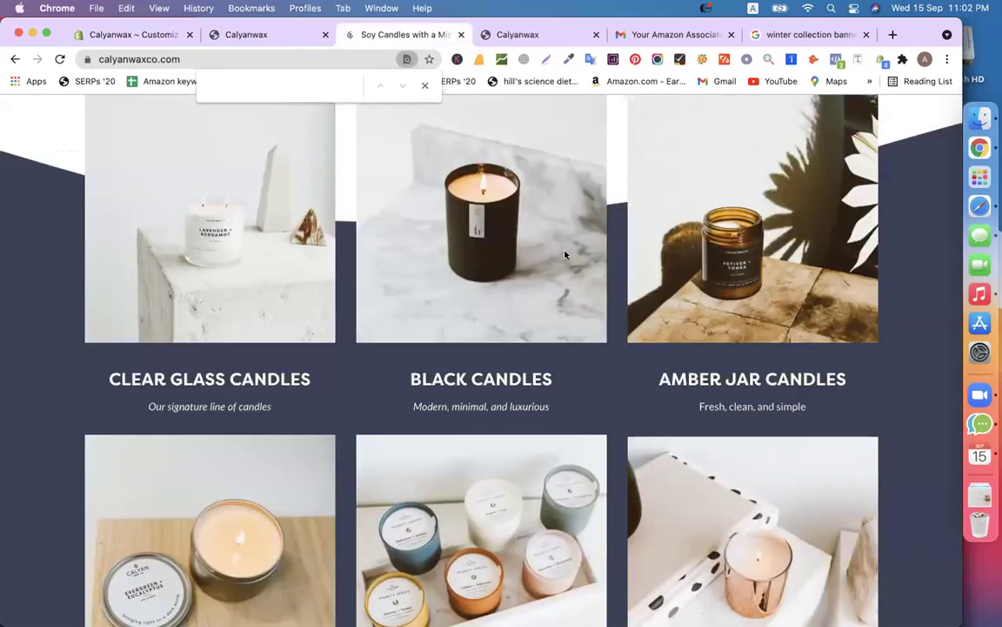
click(424, 86)
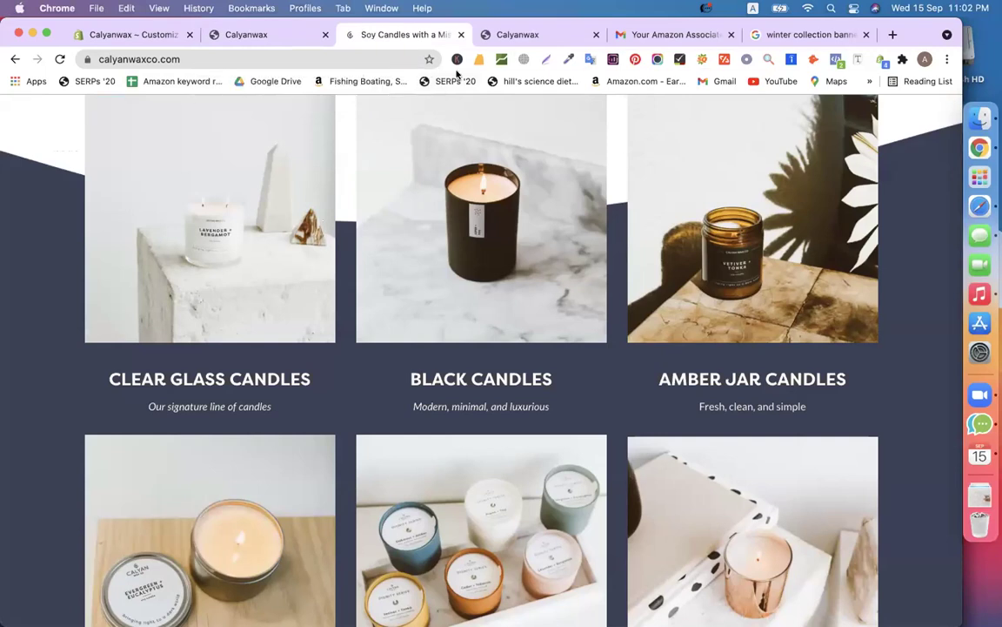
click(508, 33)
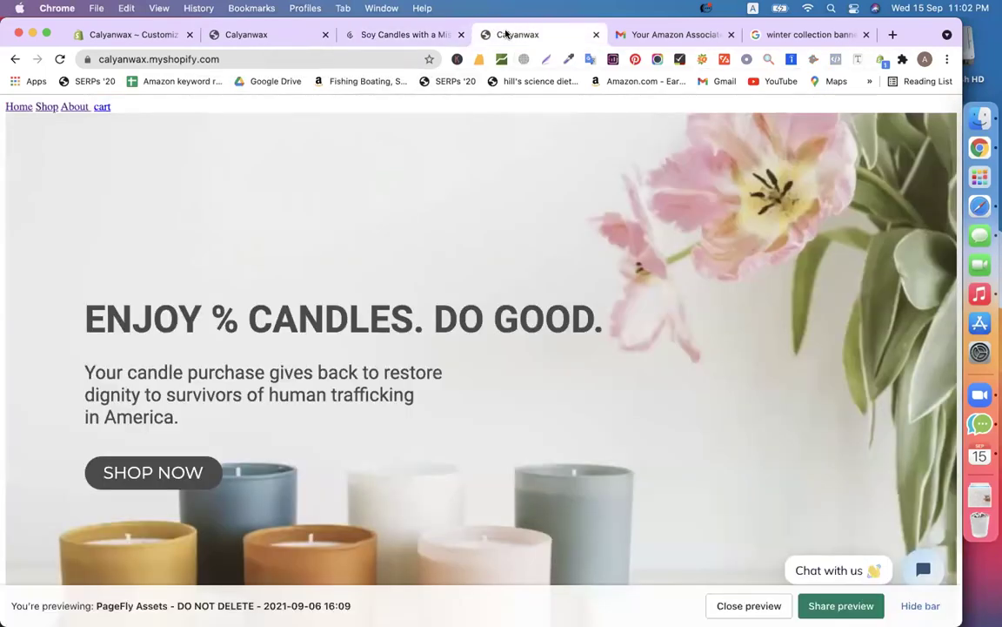
click(59, 60)
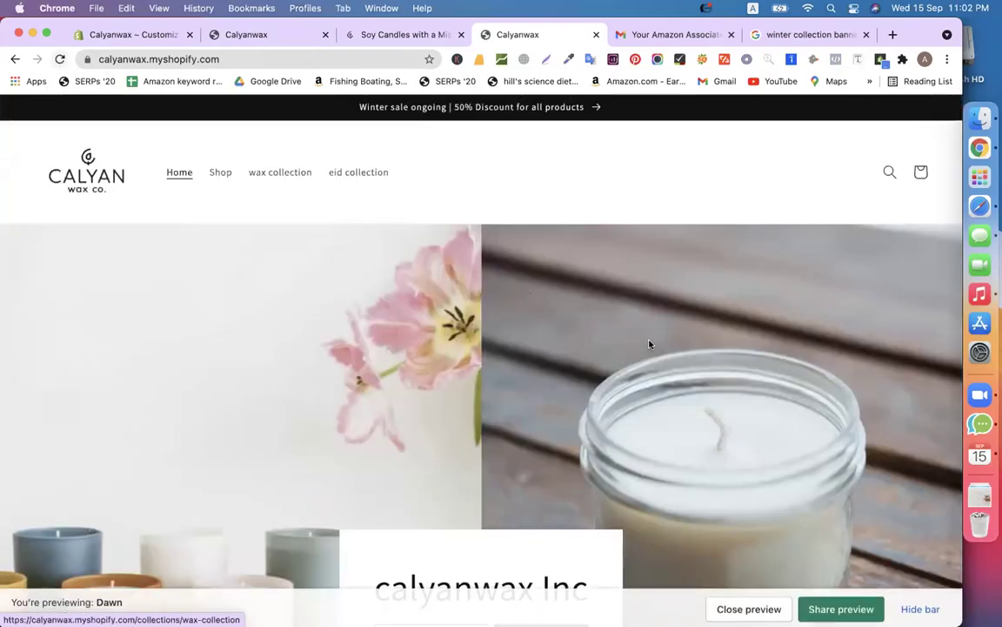
scroll(653, 346, down, 6)
scroll(652, 345, down, 15)
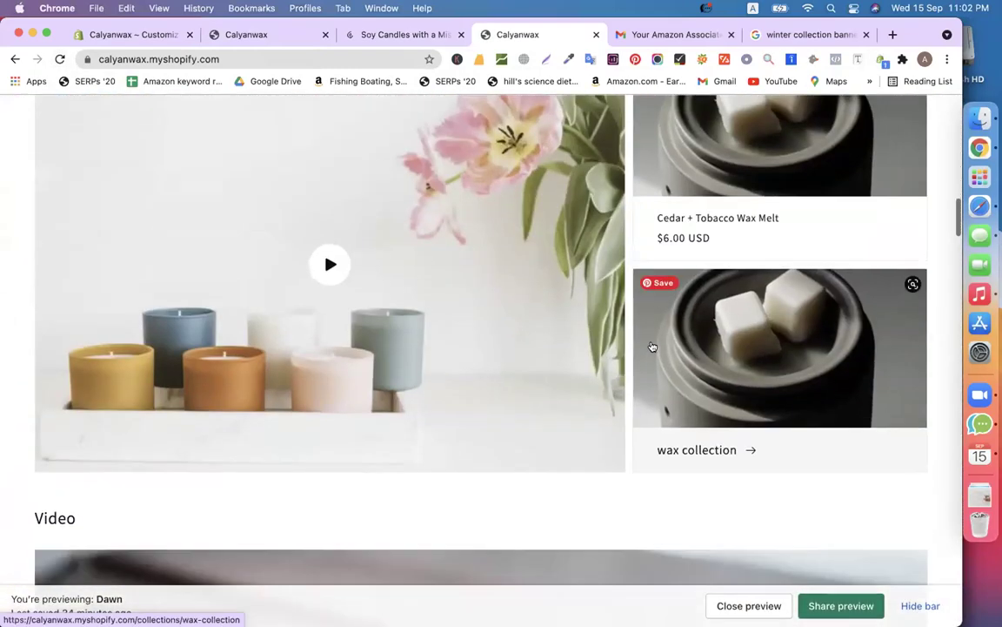
scroll(653, 346, down, 15)
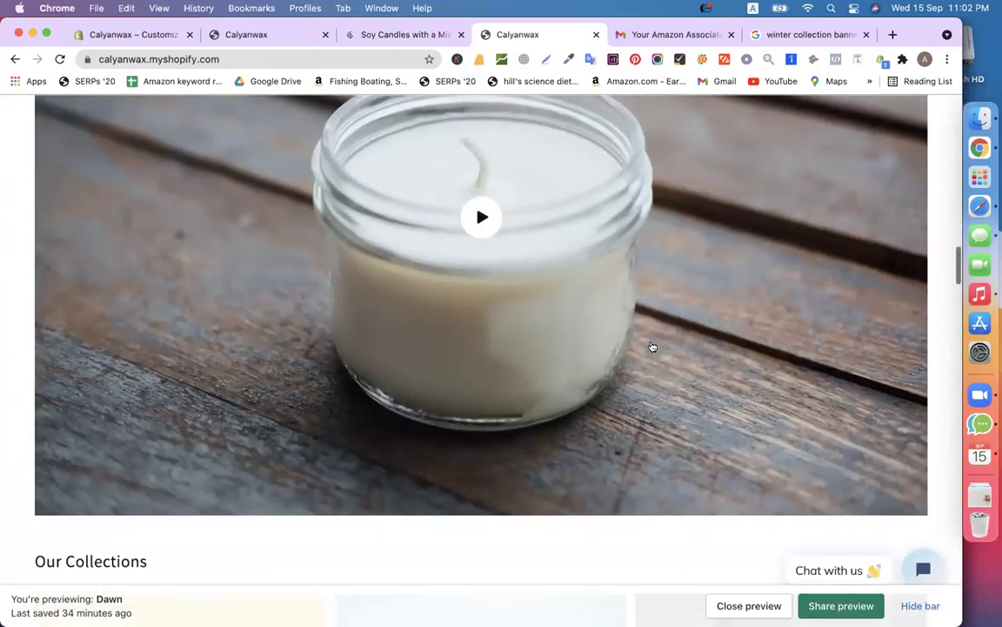
scroll(653, 346, down, 8)
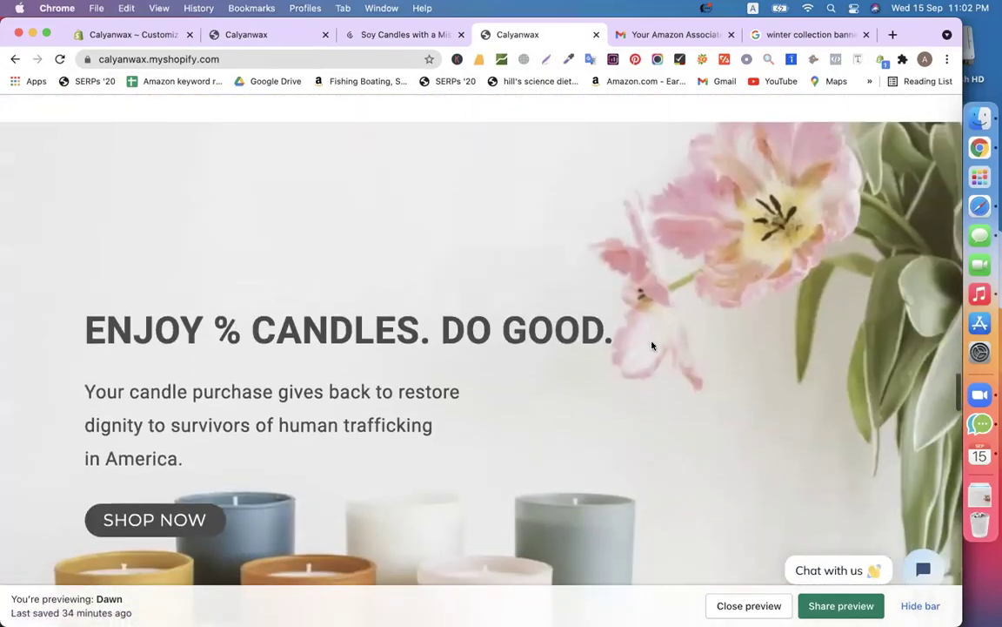
scroll(653, 346, down, 20)
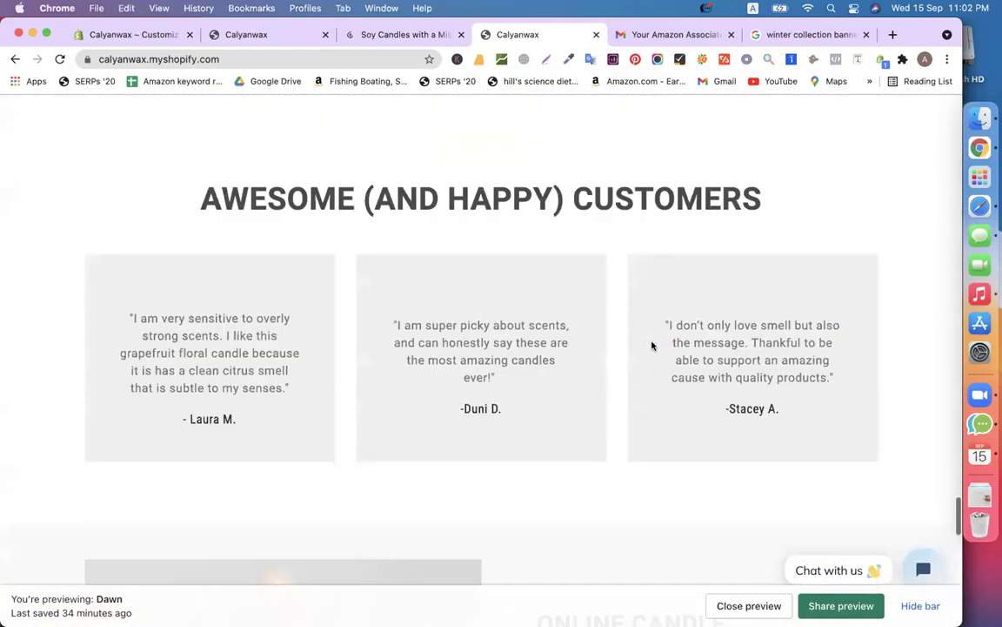
scroll(653, 346, up, 20)
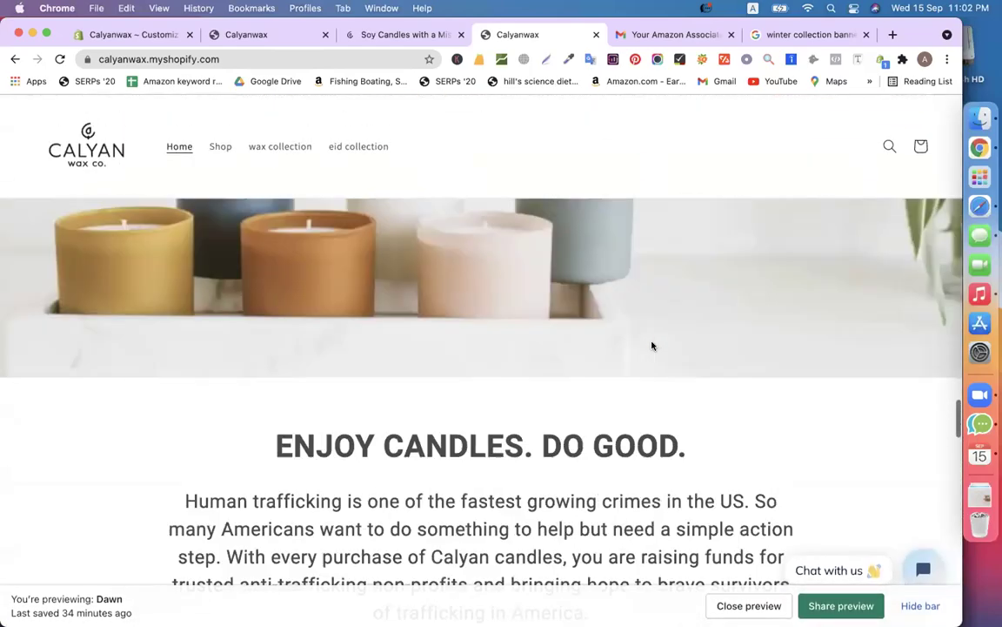
click(128, 33)
Step: Reorder the homepage sections so Email signup sits above Pagefly Home
scroll(44, 570, down, 10)
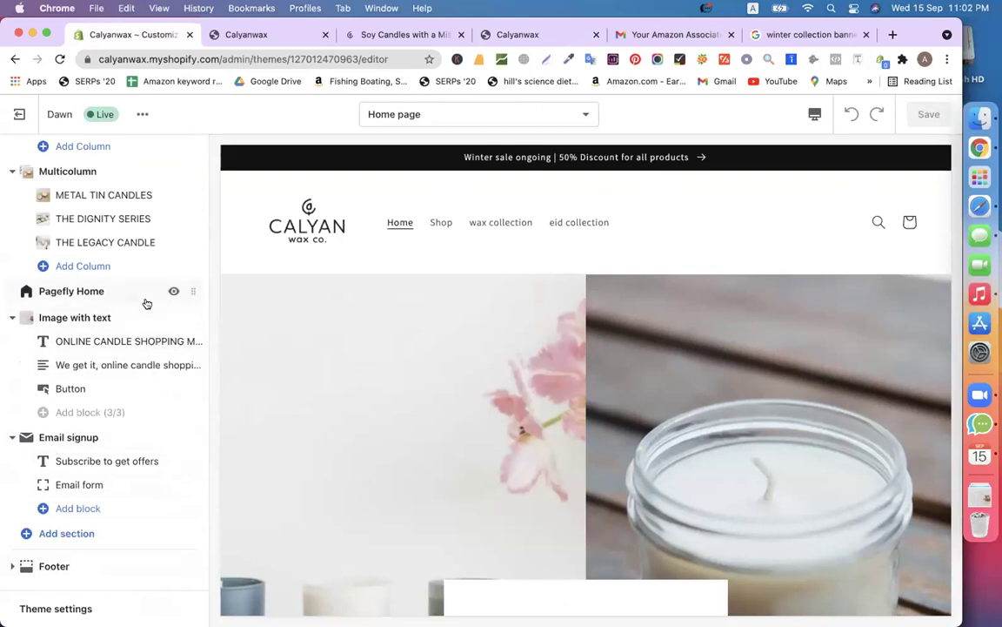
drag(191, 317, 178, 264)
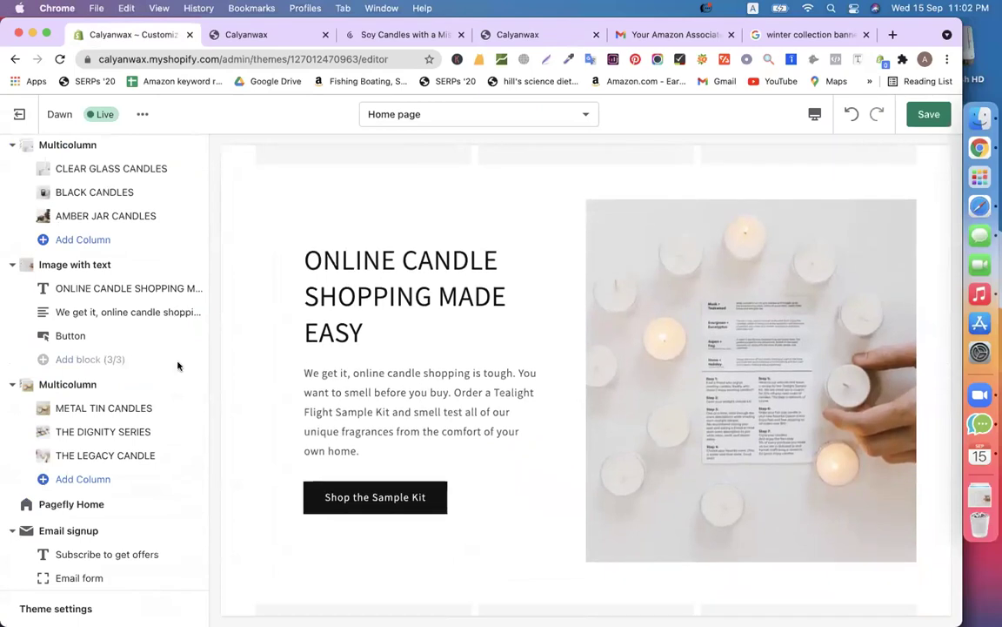
drag(193, 264, 165, 374)
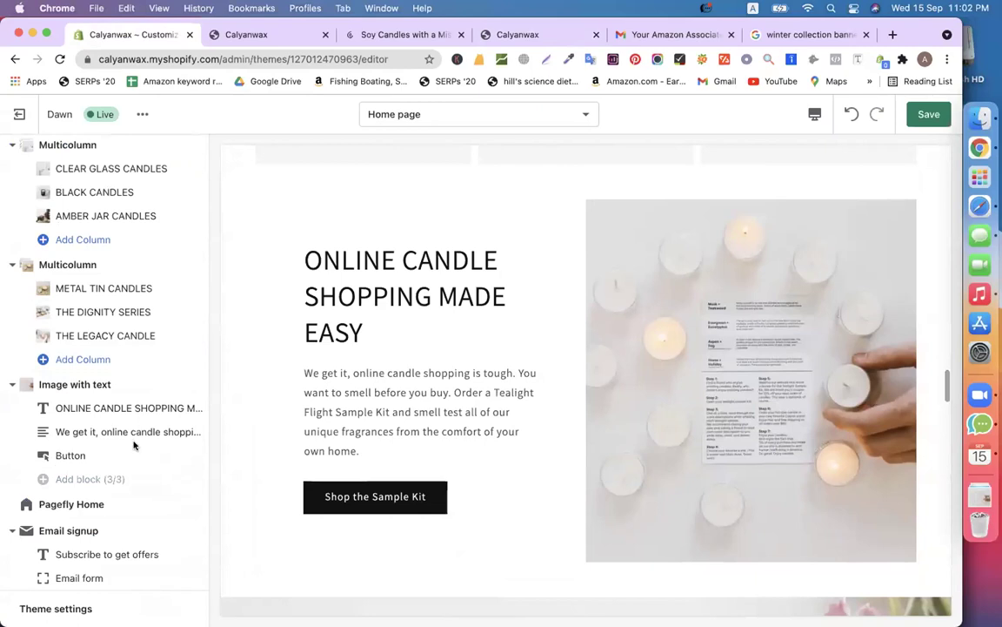
scroll(140, 440, down, 3)
drag(188, 441, 170, 477)
Step: Hide the Pagefly Home section and save the homepage changes
scroll(170, 483, down, 3)
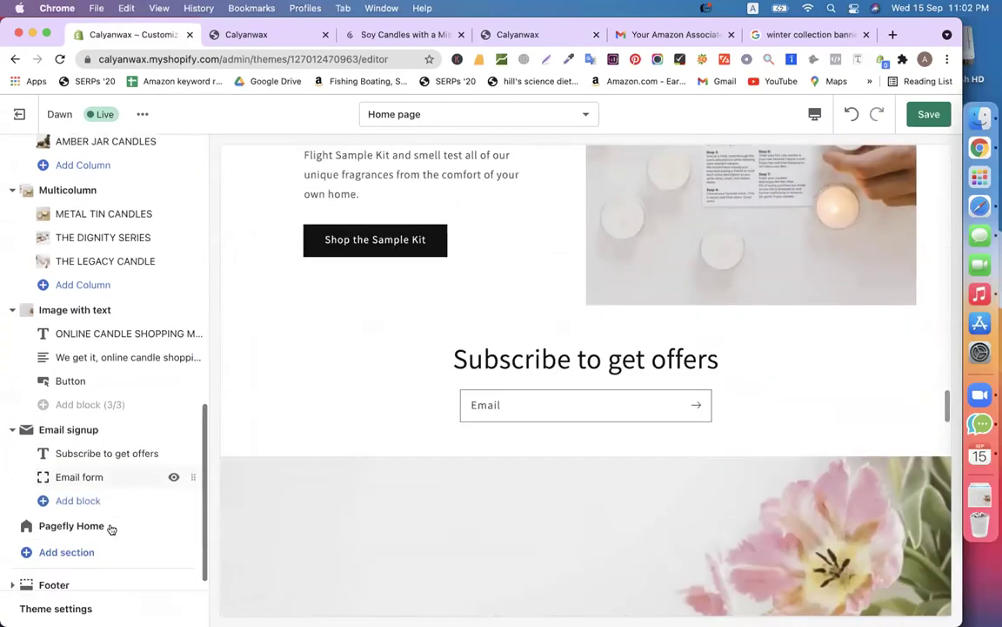
click(171, 508)
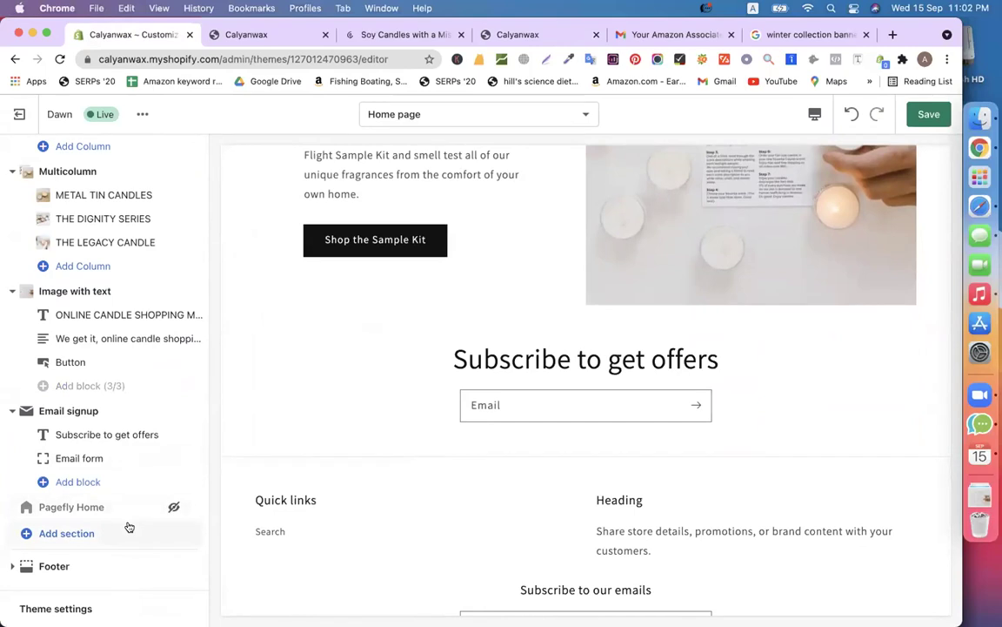
click(928, 114)
scroll(534, 397, down, 3)
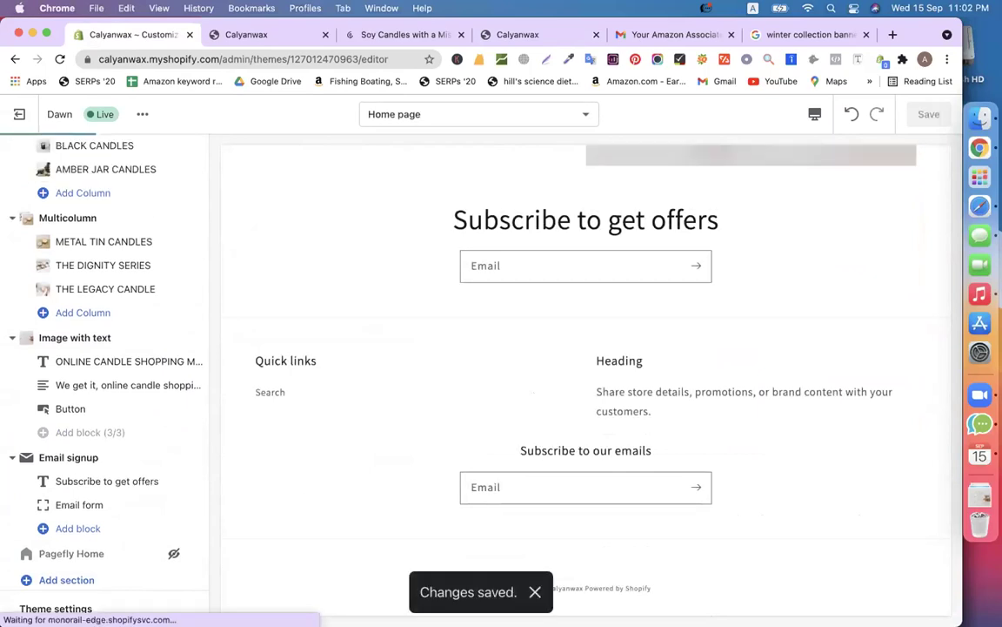
drag(253, 321, 768, 553)
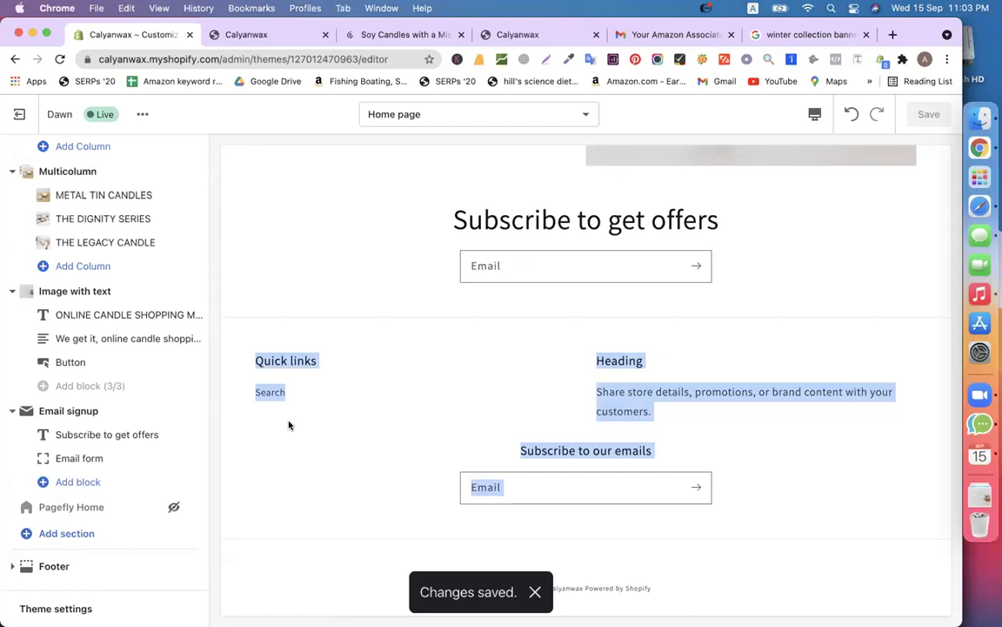
Step: Inspect the Footer section and confirm its Quick links block is assigned the Footer menu
click(42, 567)
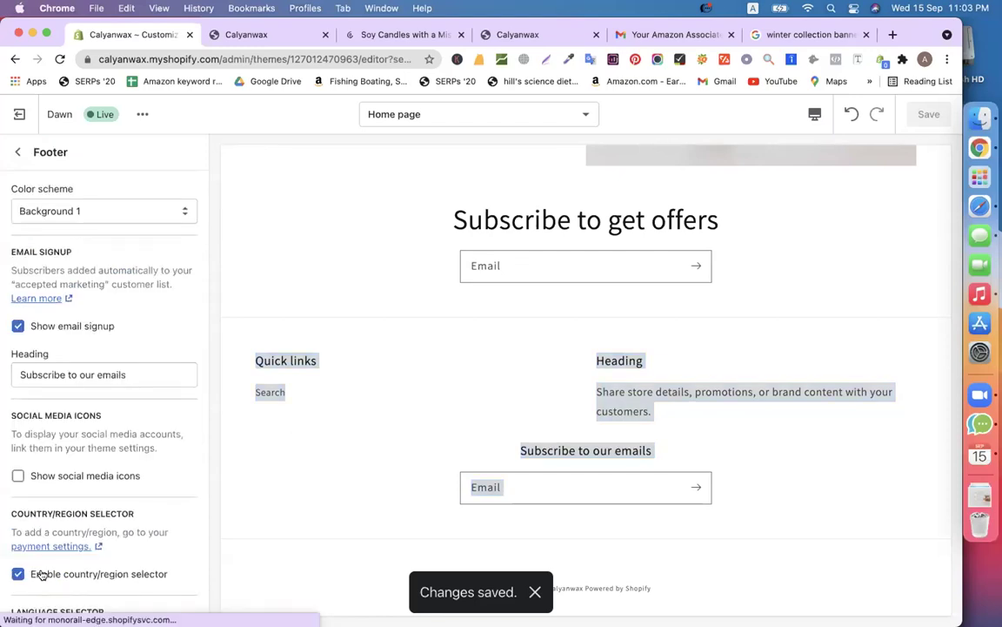
click(405, 353)
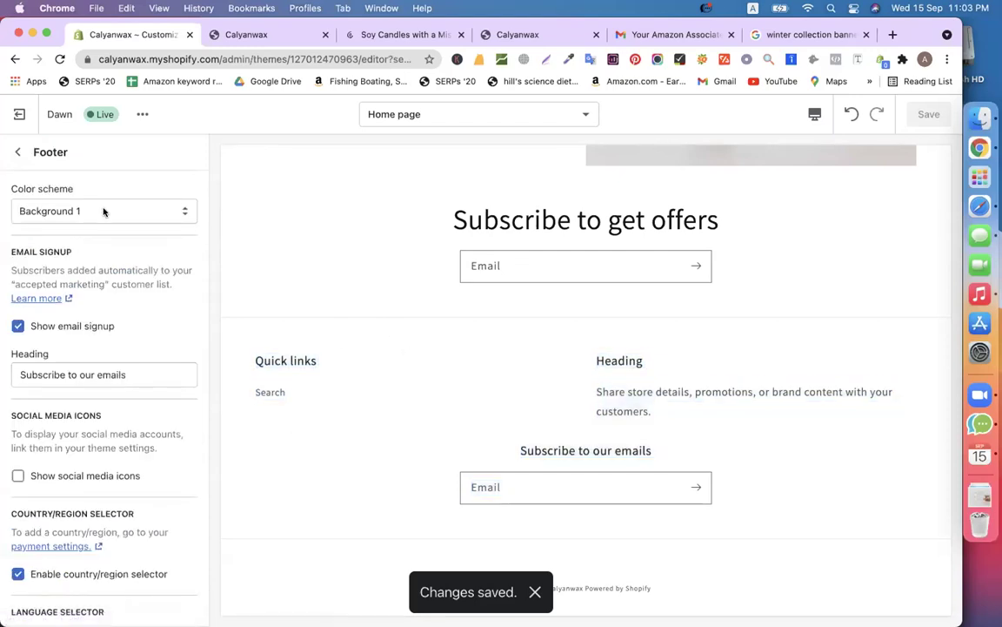
scroll(126, 550, down, 3)
scroll(107, 470, up, 3)
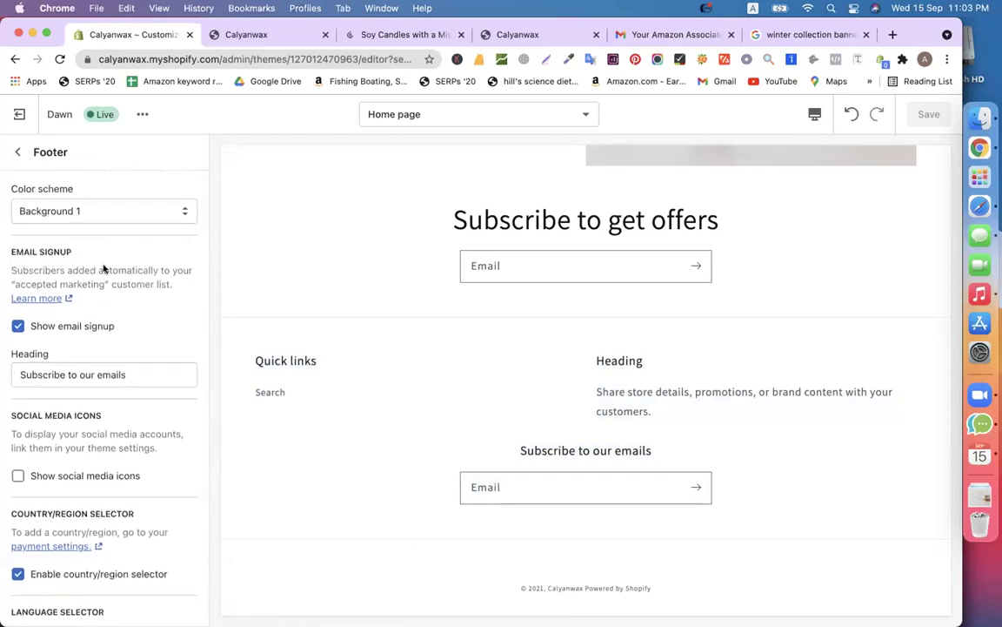
click(15, 155)
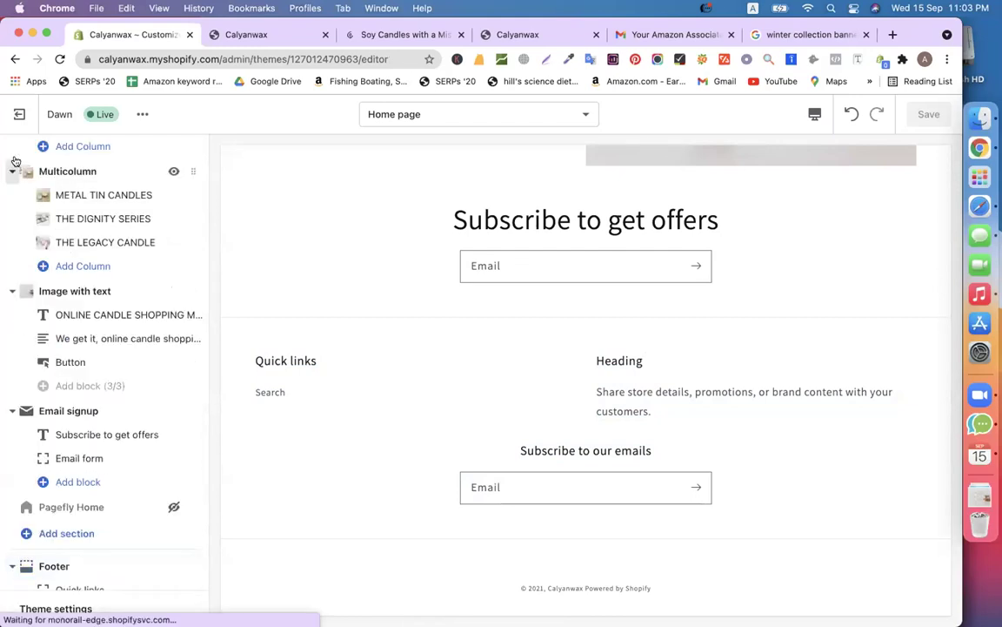
scroll(87, 461, down, 2)
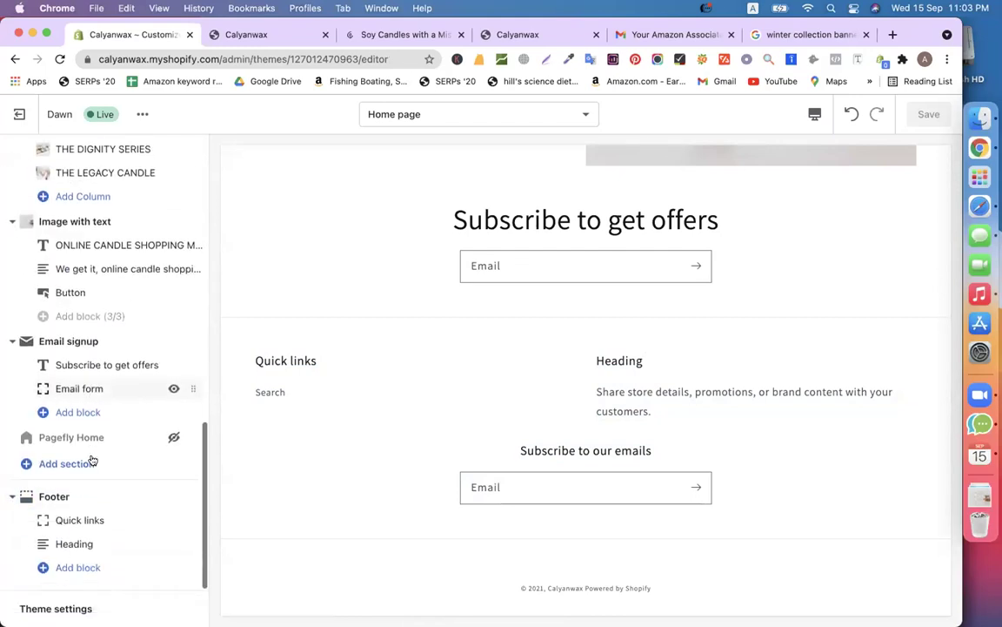
click(97, 520)
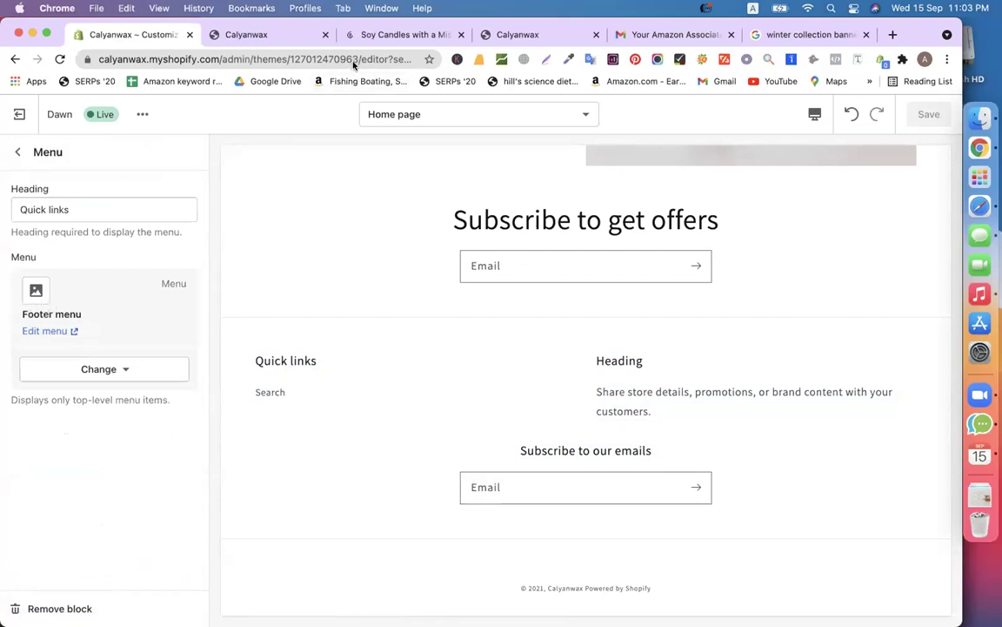
drag(84, 317, 12, 318)
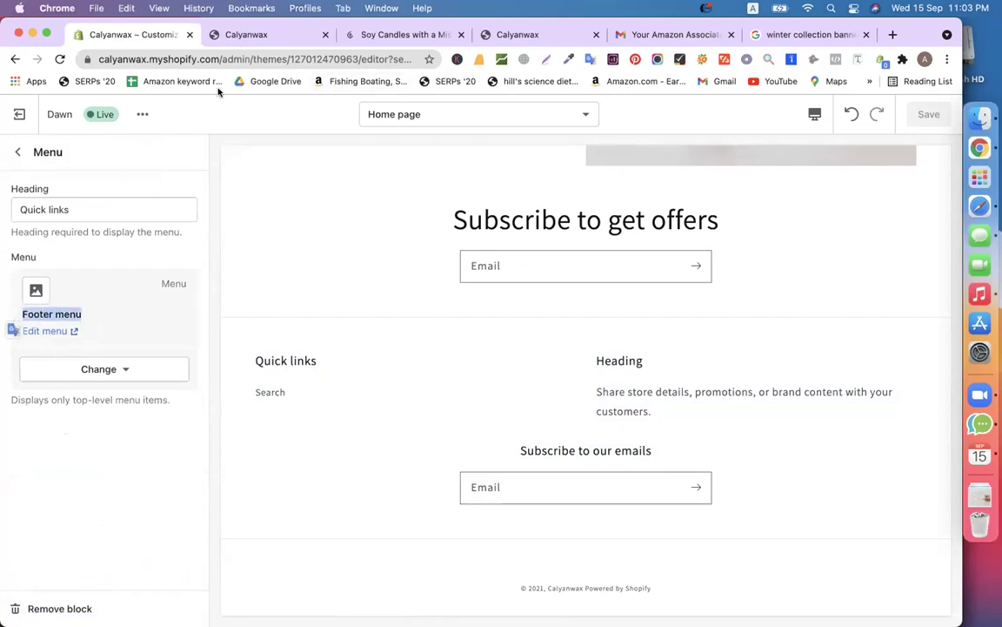
click(371, 38)
Step: Go to the store admin via the URL plus 'admin' and open Online Store > Navigation
click(510, 35)
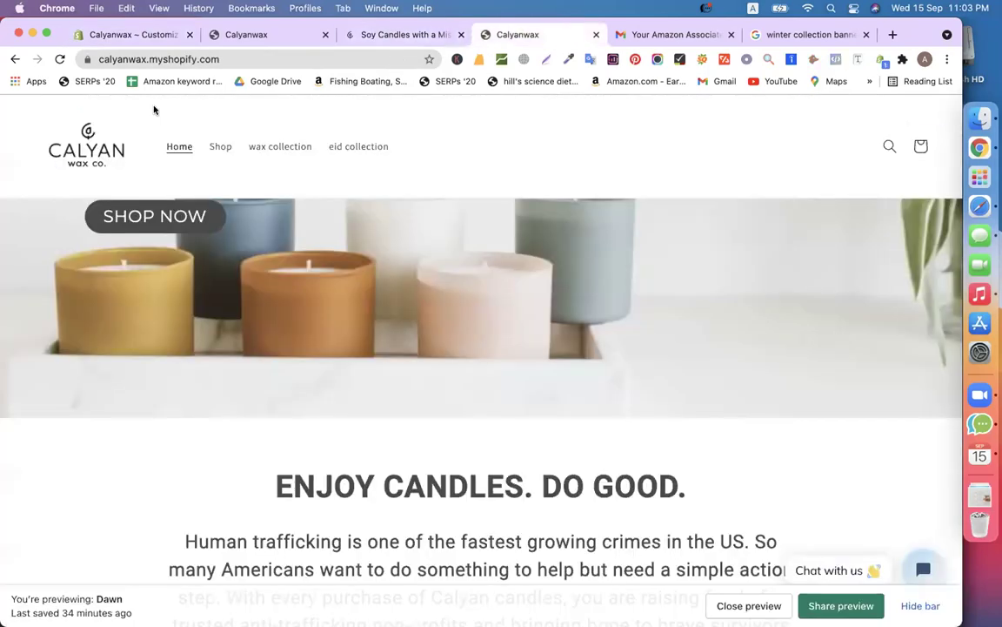
click(253, 37)
click(256, 55)
click(256, 55)
text(admin)
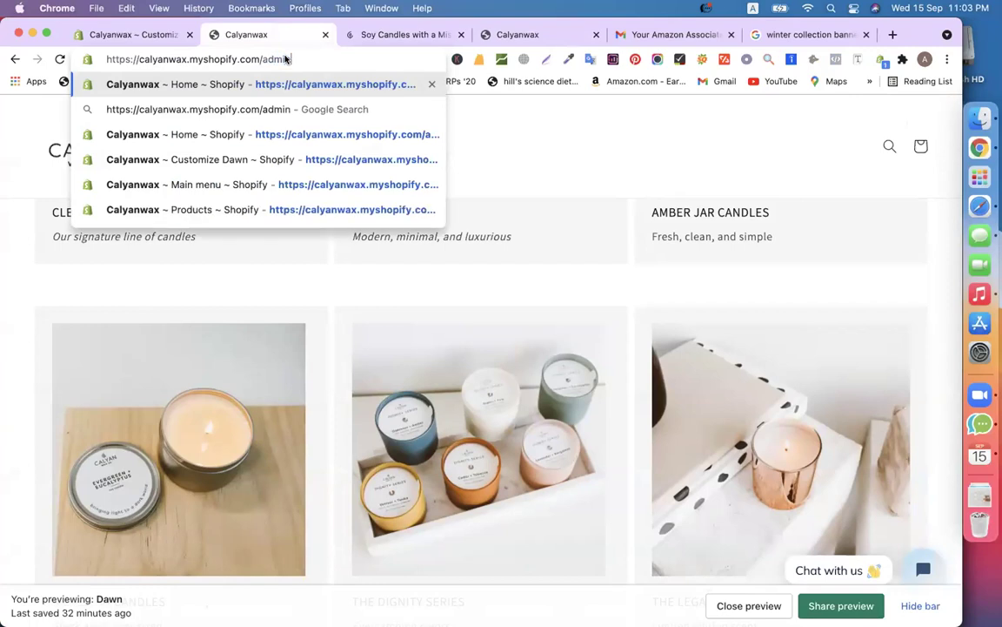
key(Return)
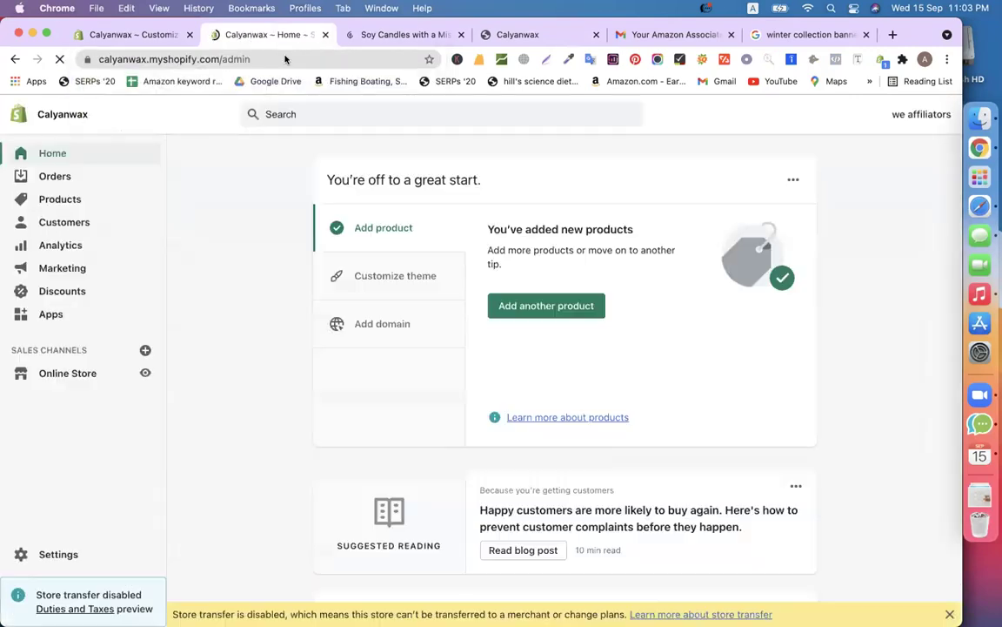
click(74, 373)
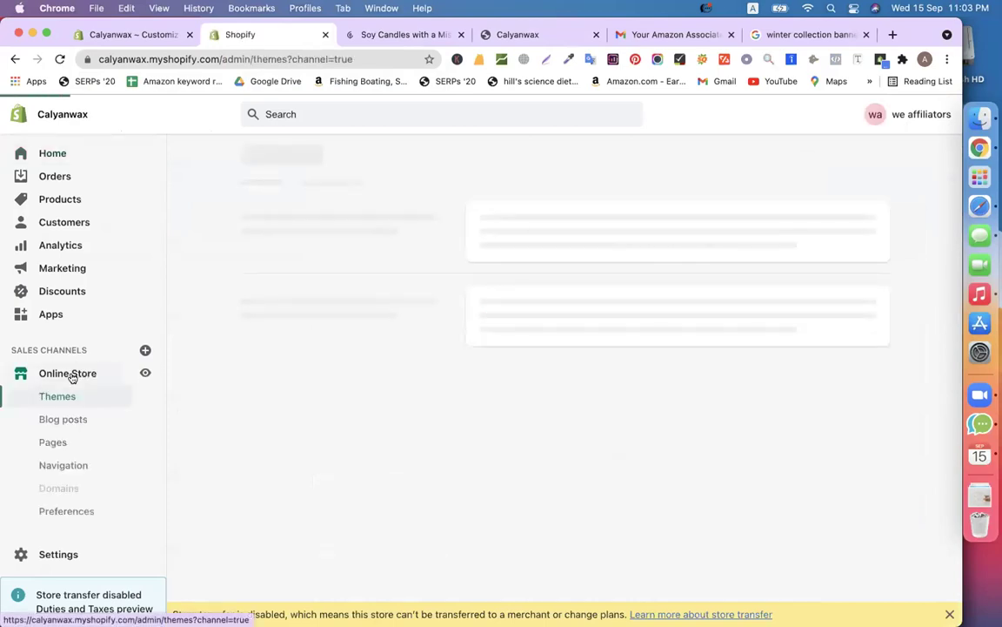
click(54, 464)
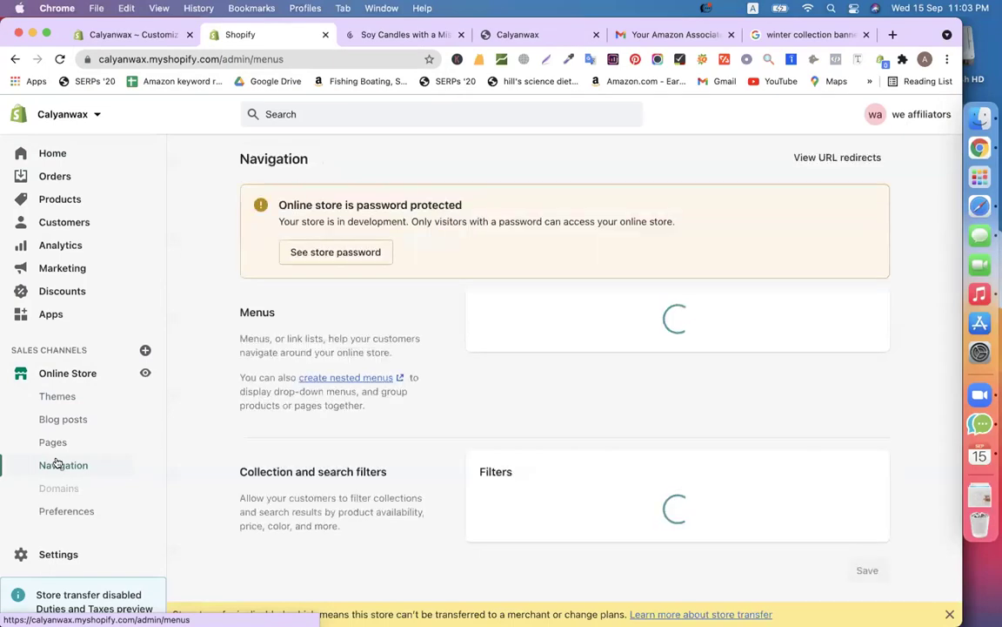
scroll(489, 357, down, 1)
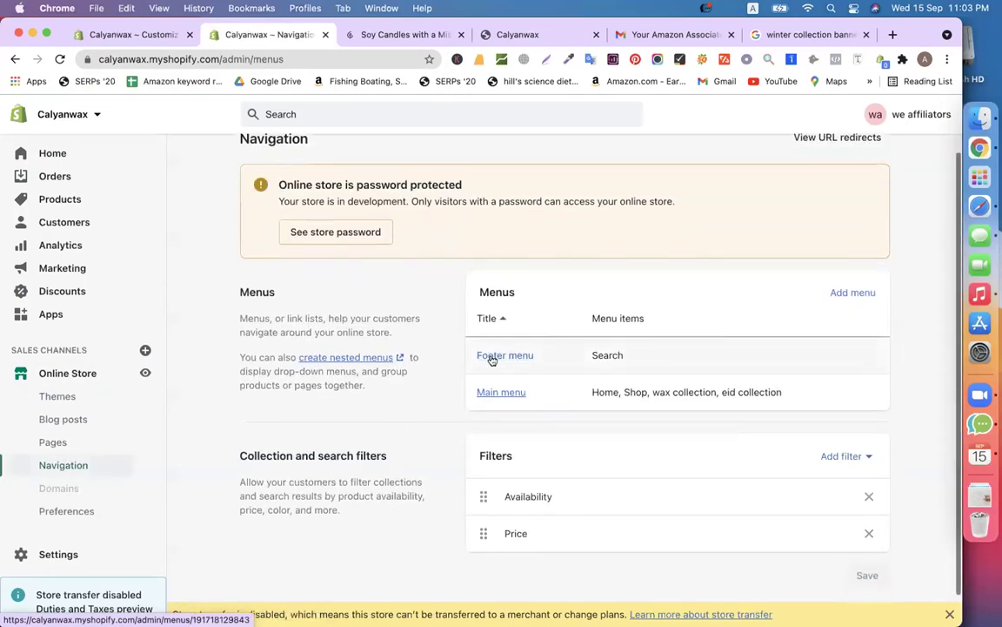
Step: Add an All products item to the Footer menu
click(488, 355)
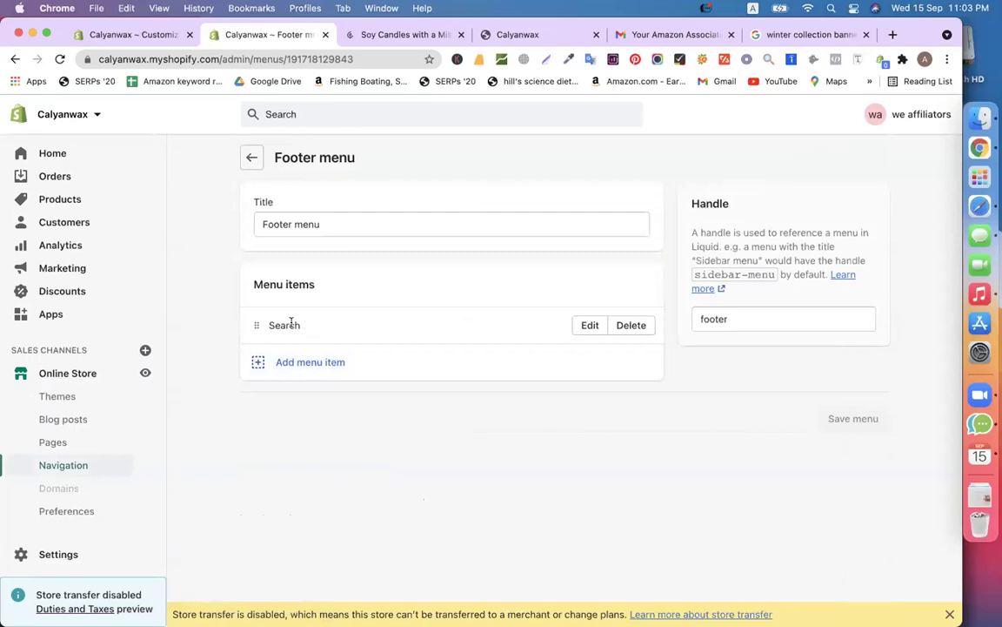
click(309, 364)
click(757, 264)
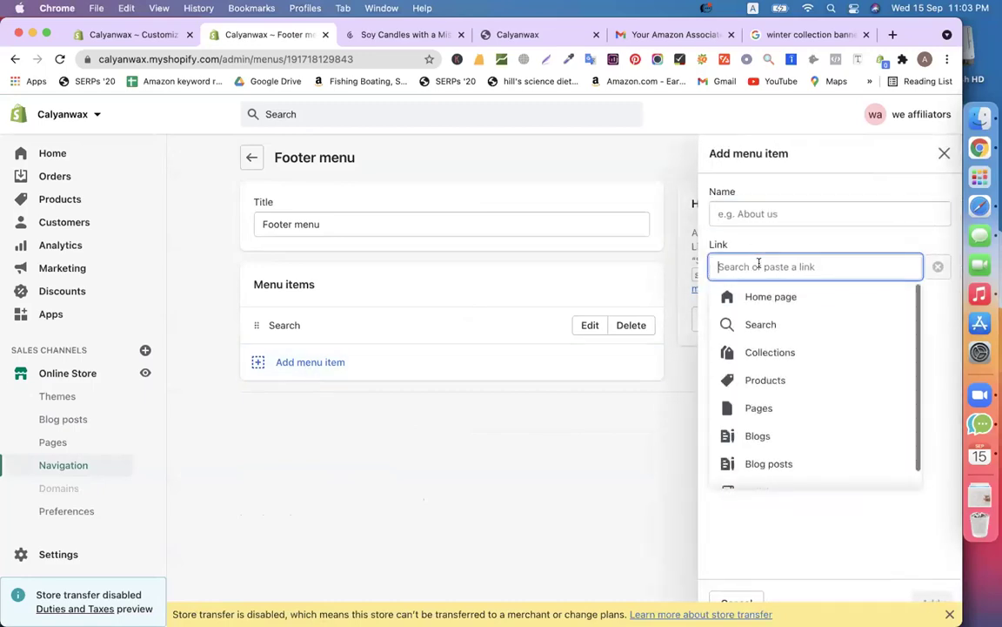
click(765, 378)
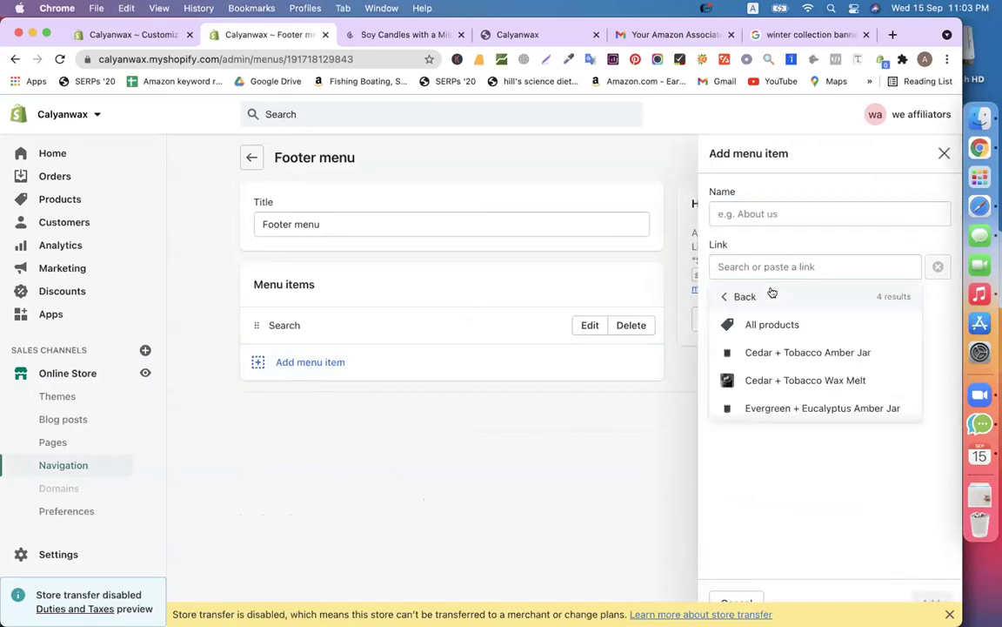
click(767, 323)
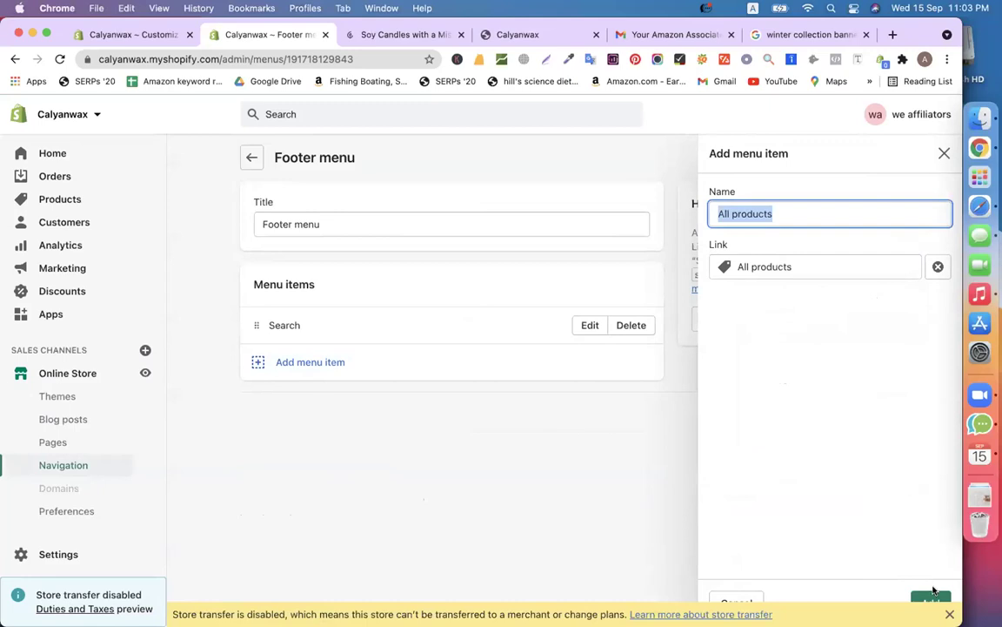
click(932, 595)
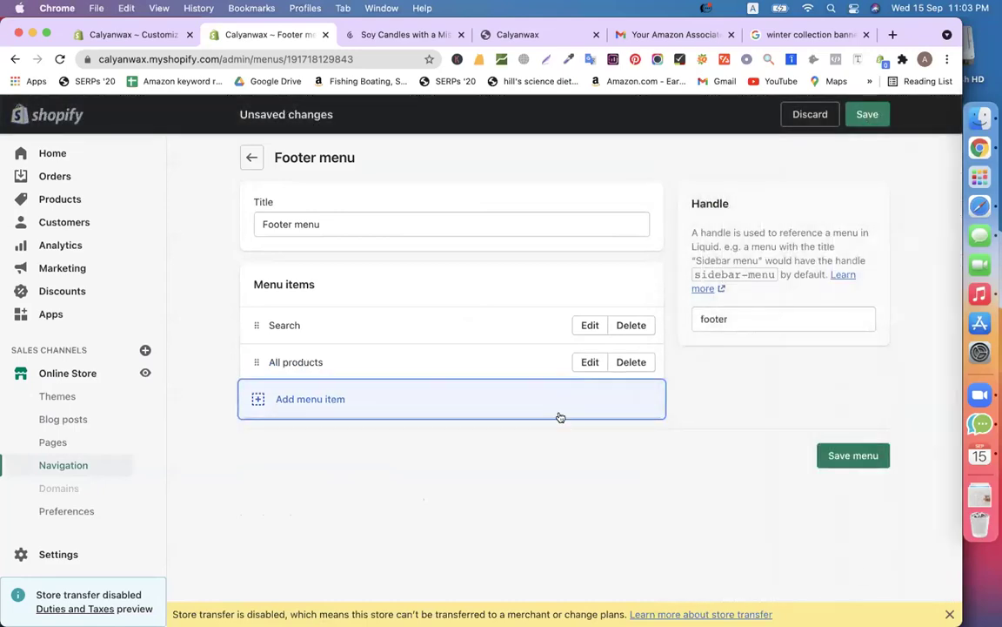
Step: Add a Home page item and move it to the top of the Footer menu
click(342, 392)
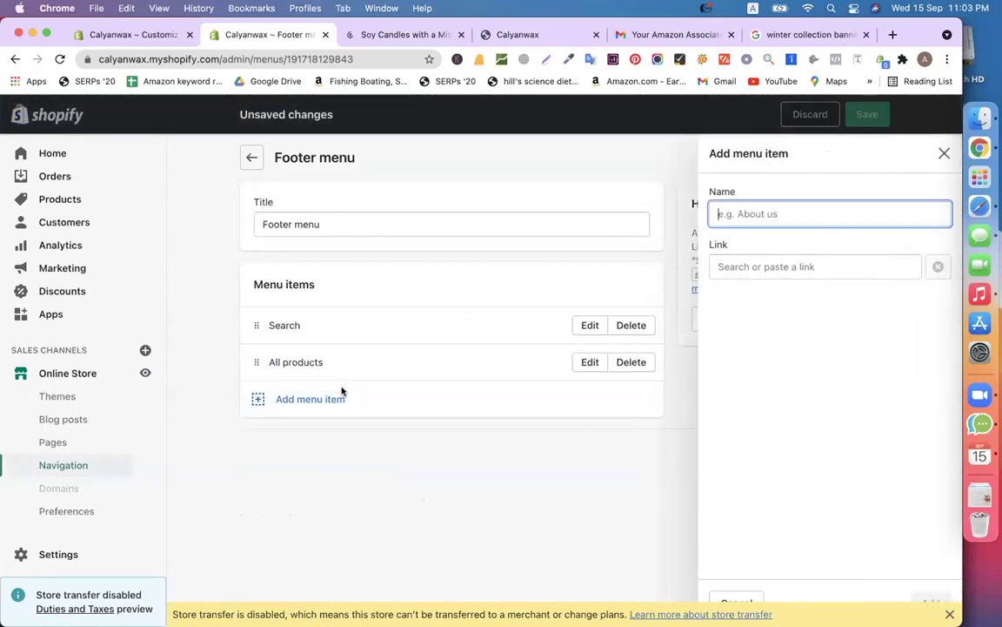
click(755, 266)
click(760, 300)
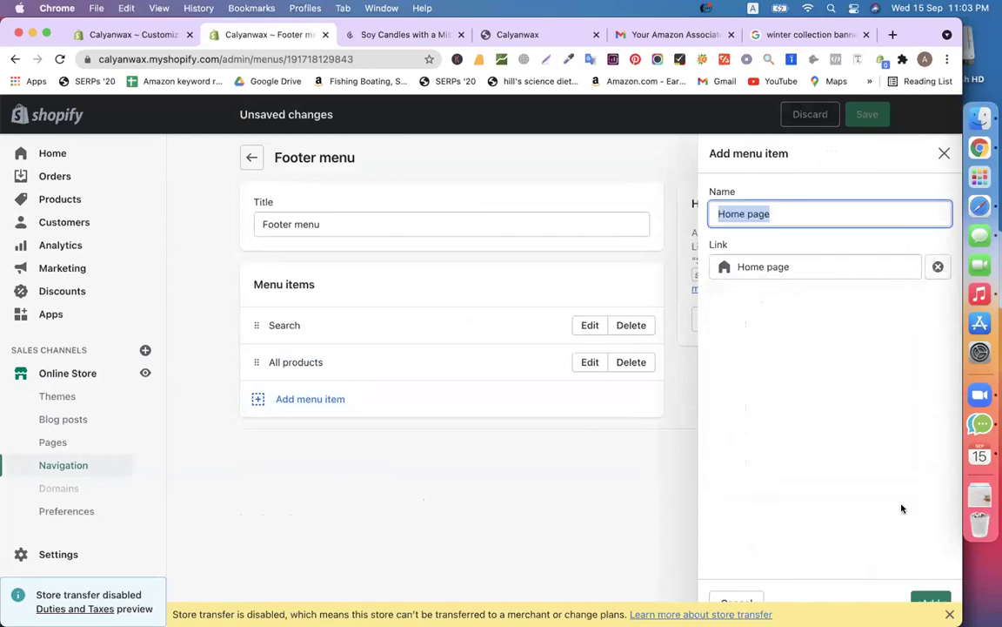
click(928, 595)
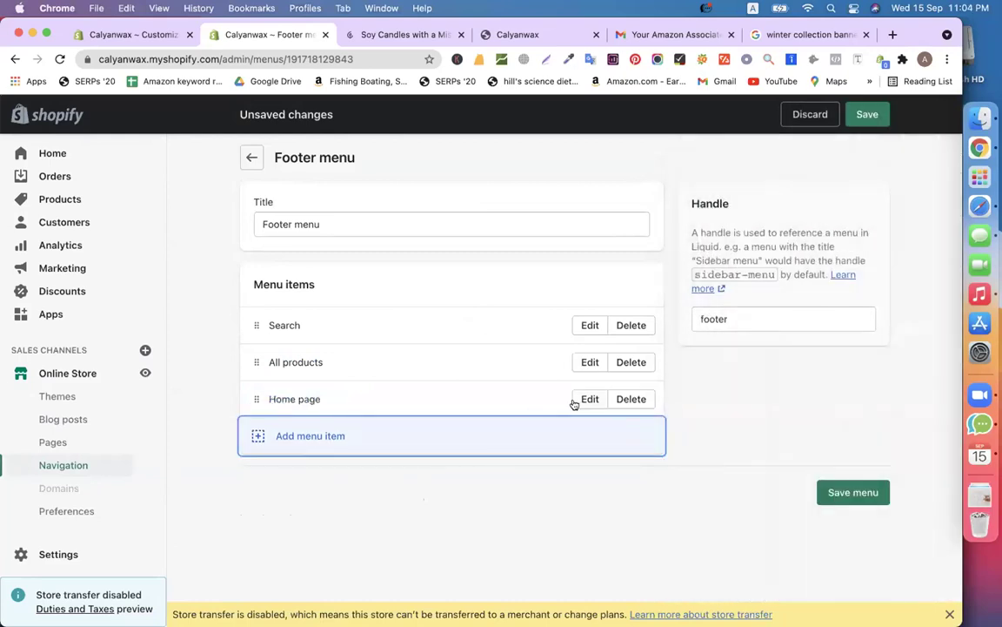
drag(250, 399, 279, 352)
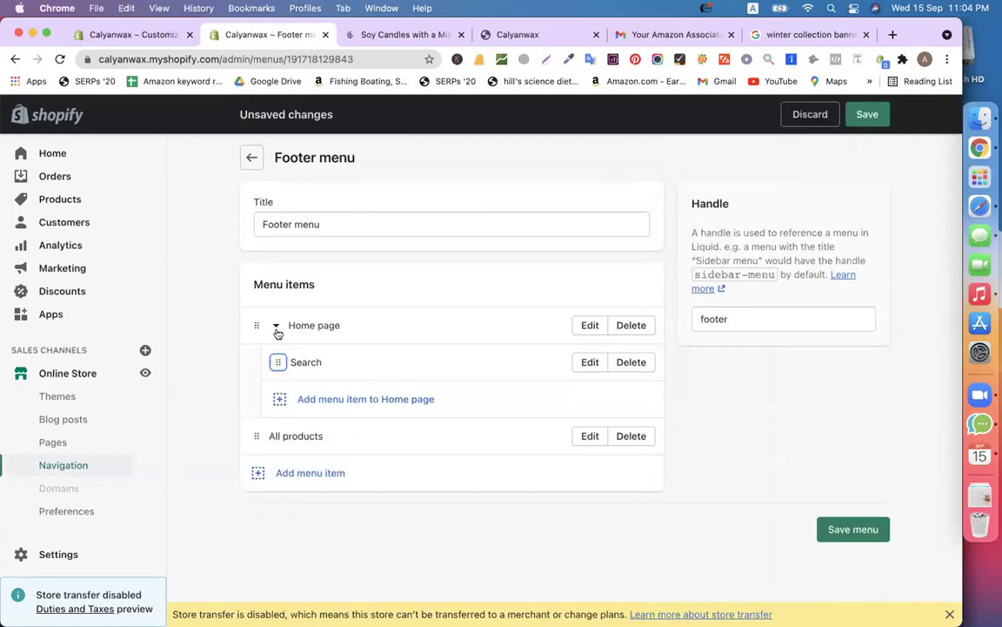
Step: Replace the nested Search item with a top-level Search item at the end and save the menu
drag(273, 360, 217, 354)
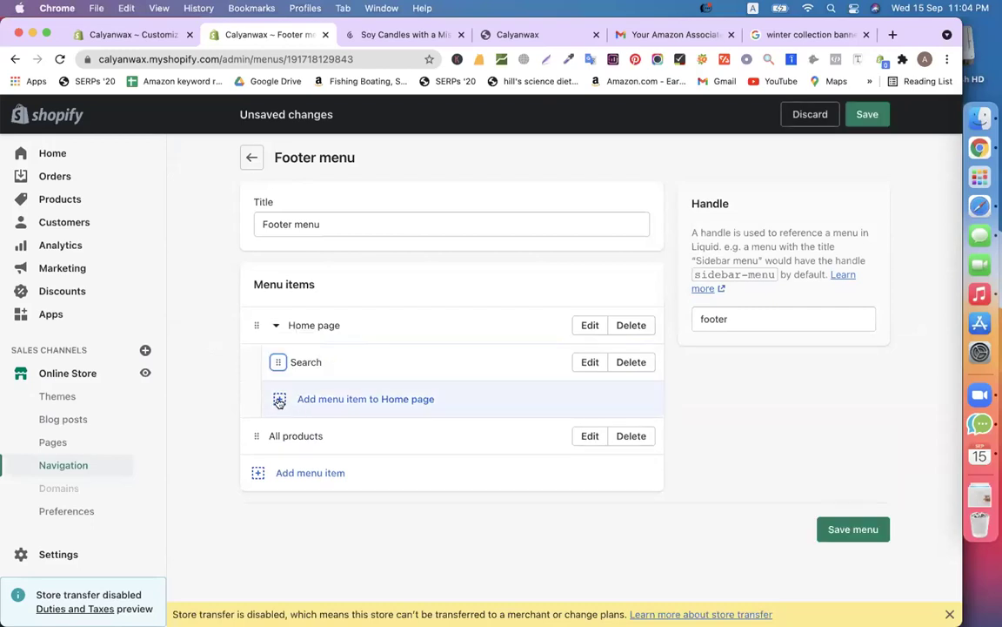
click(636, 362)
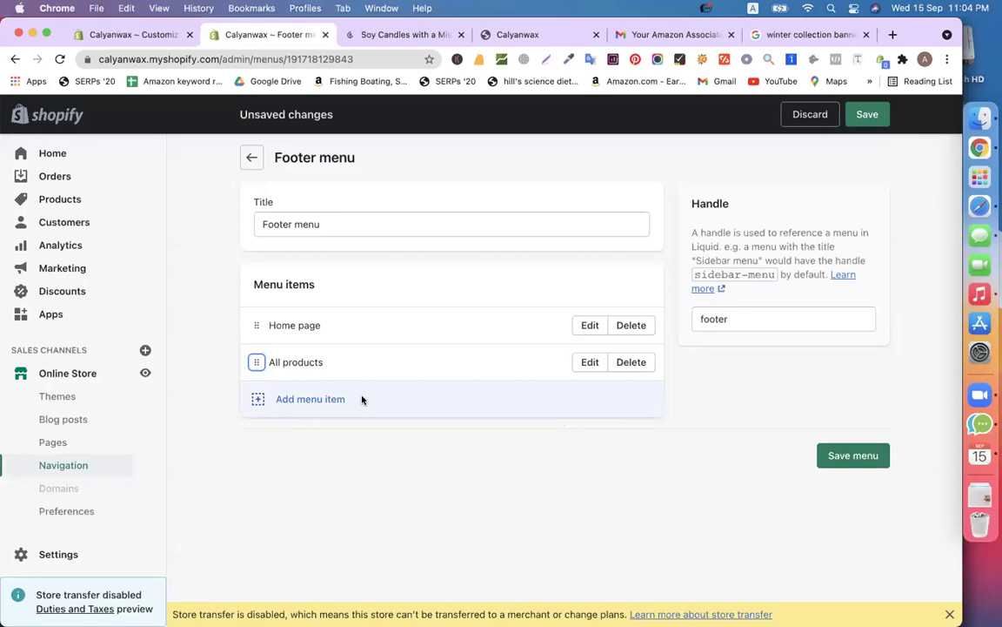
click(363, 399)
click(747, 266)
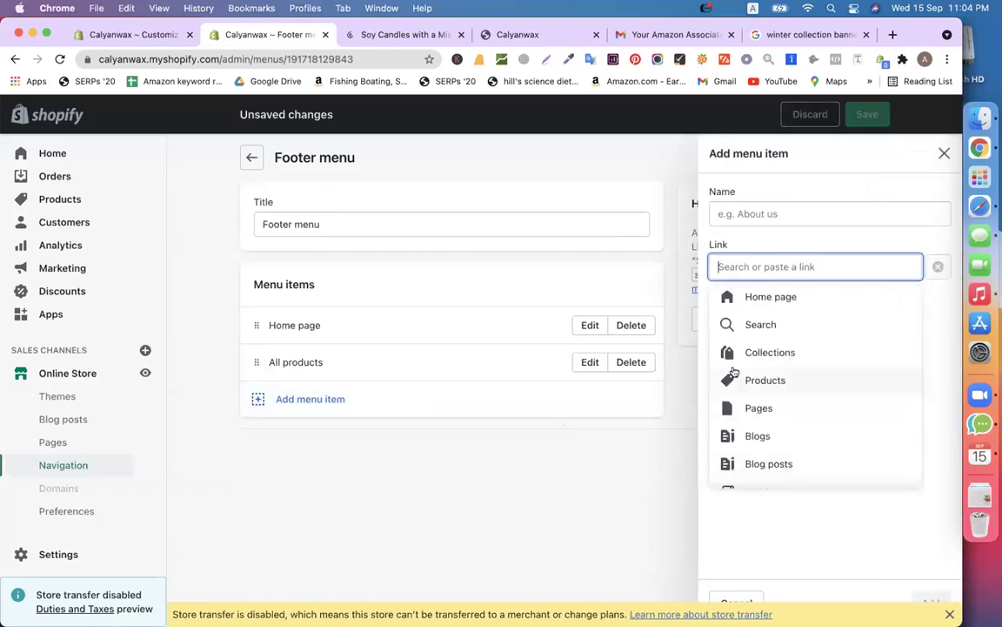
click(757, 325)
click(923, 595)
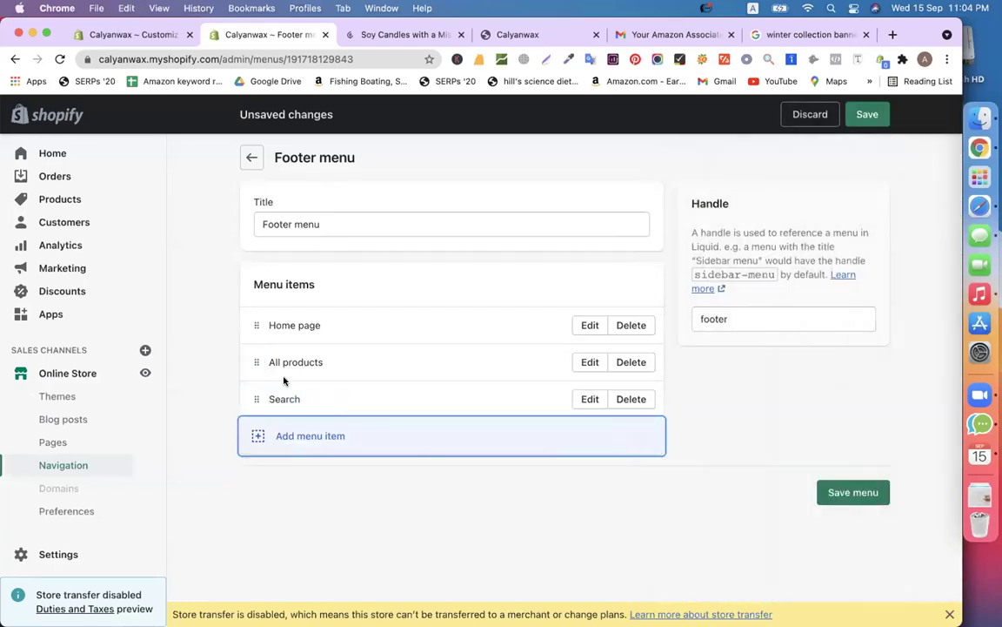
click(845, 493)
click(139, 35)
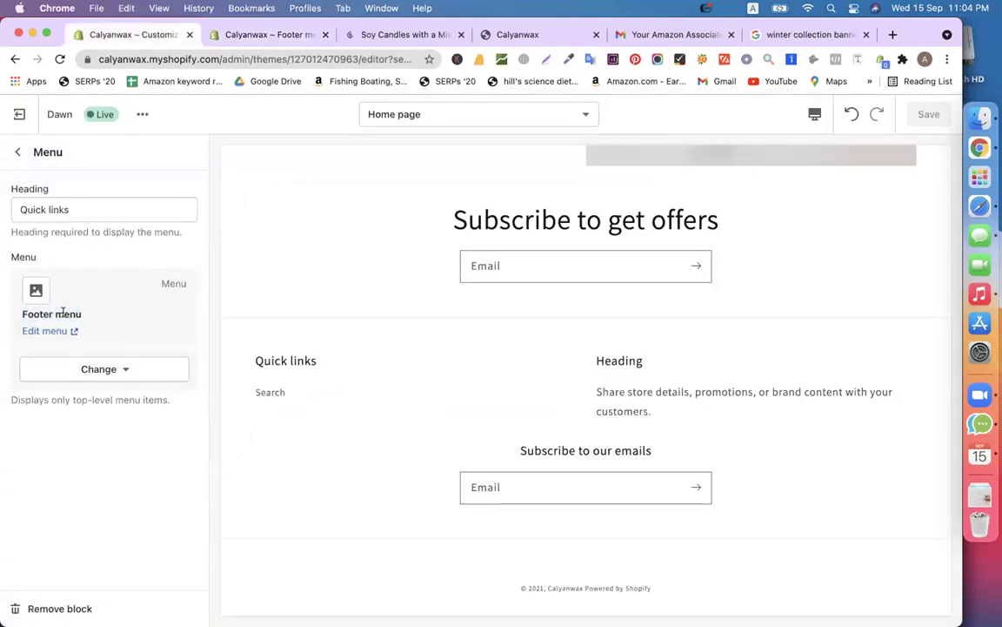
Step: Reload the editor to pick up the menu changes and retitle the Quick links block 'Important Links'
drag(83, 313, 52, 304)
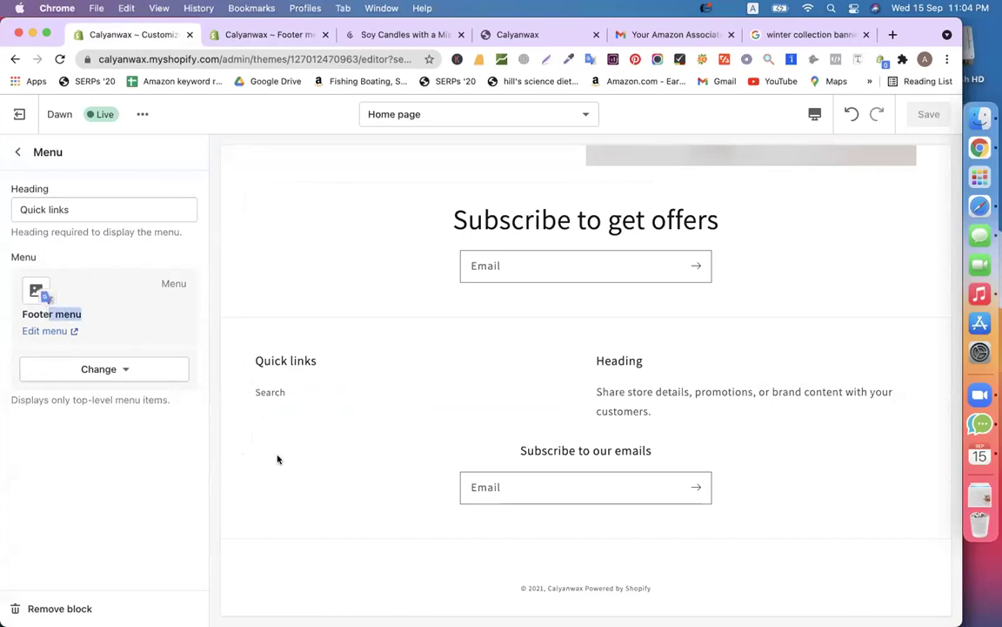
click(59, 59)
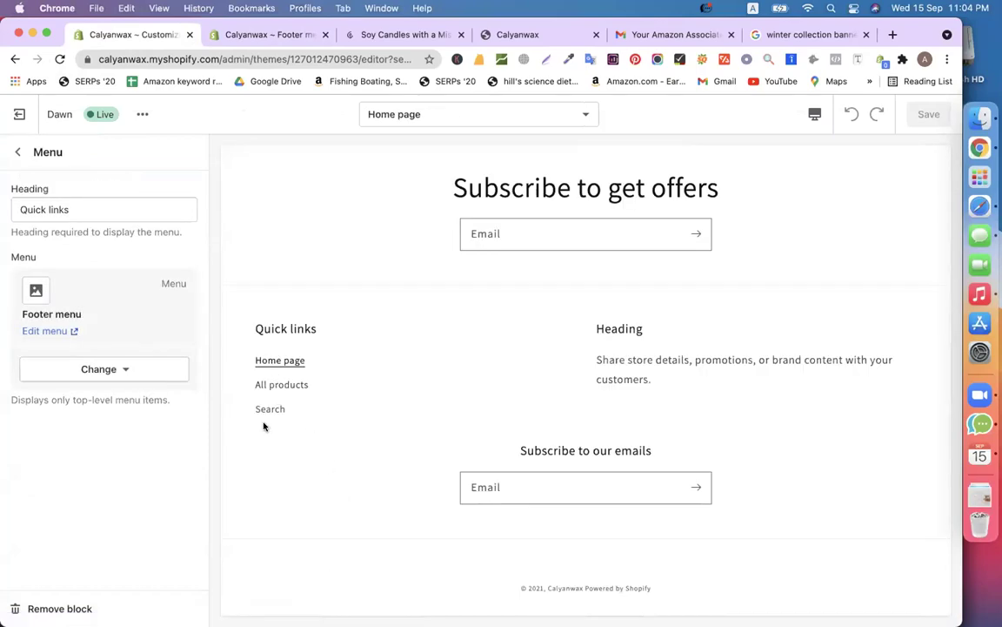
drag(82, 202, 7, 190)
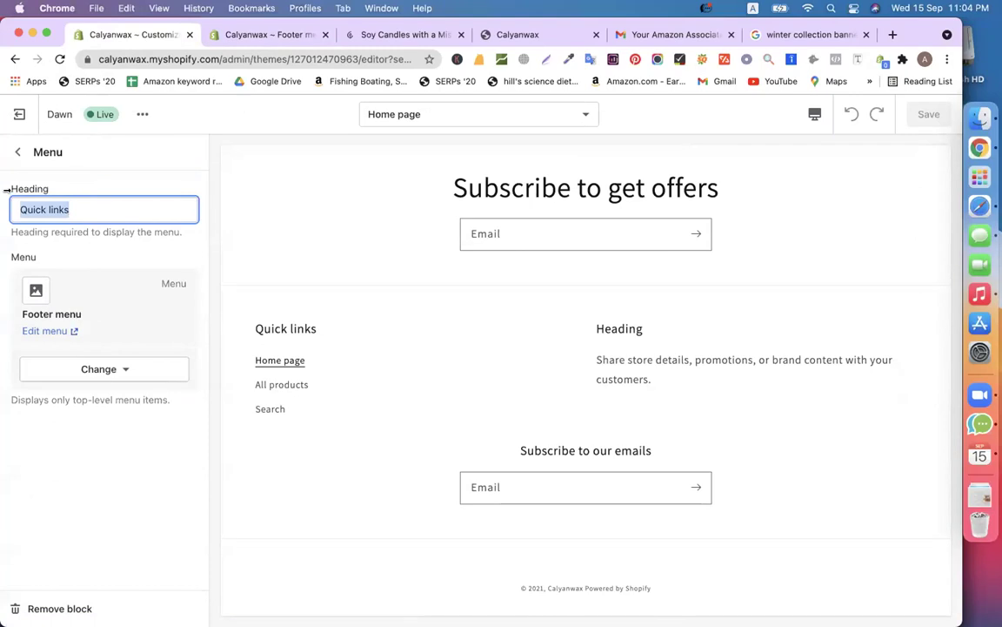
text(Important Links)
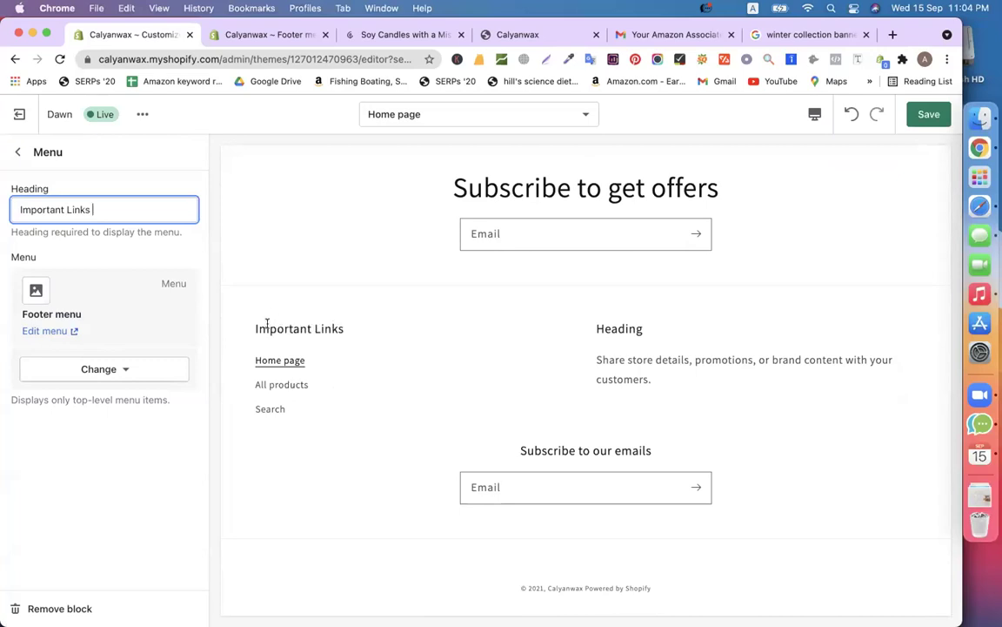
click(18, 152)
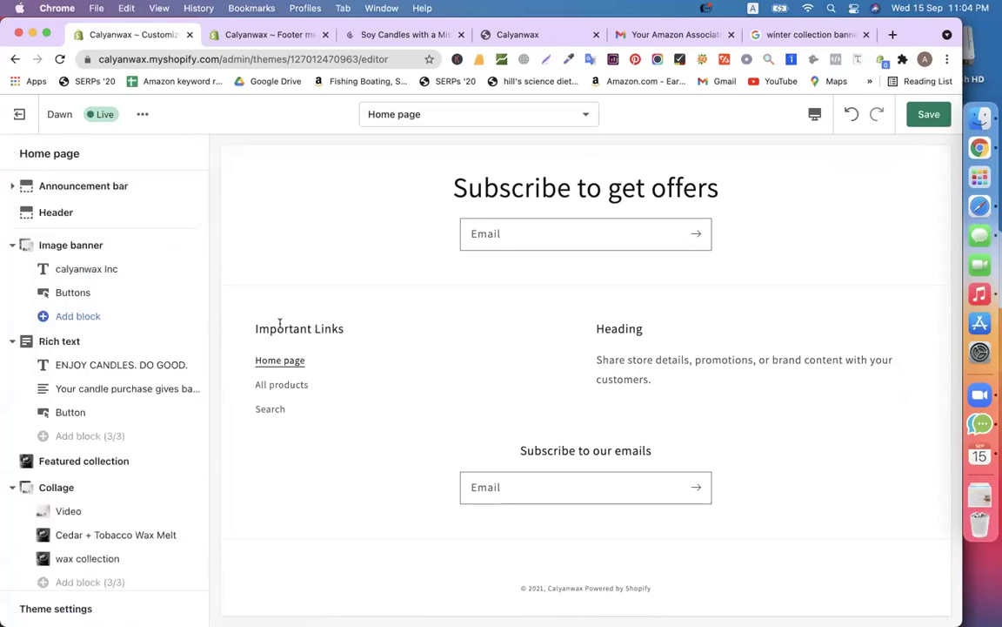
Step: Review the footer preview showing Home page, All products and Search under Important Links
drag(259, 321, 338, 412)
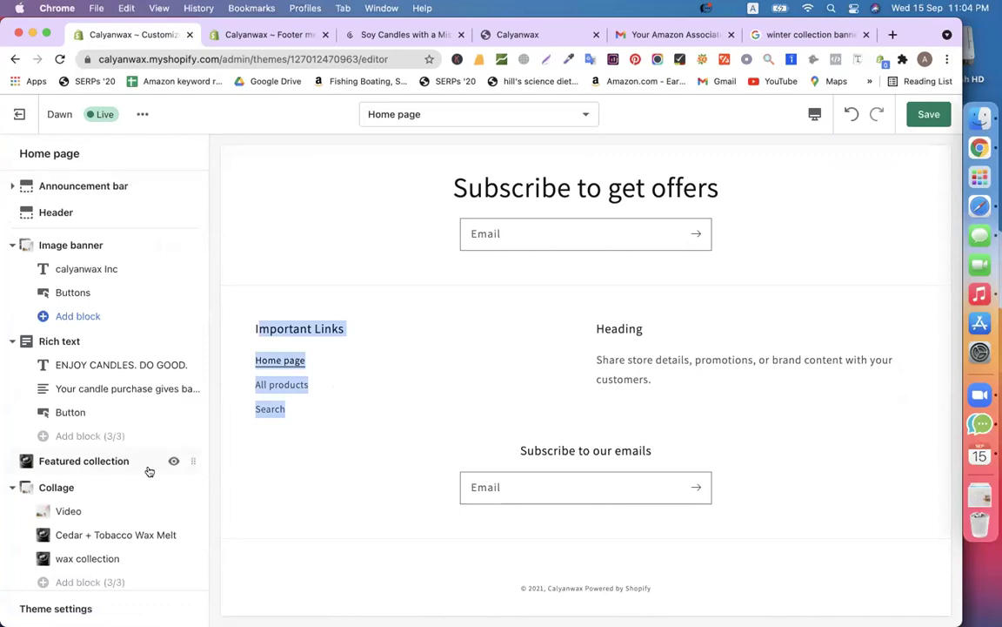
scroll(148, 469, down, 10)
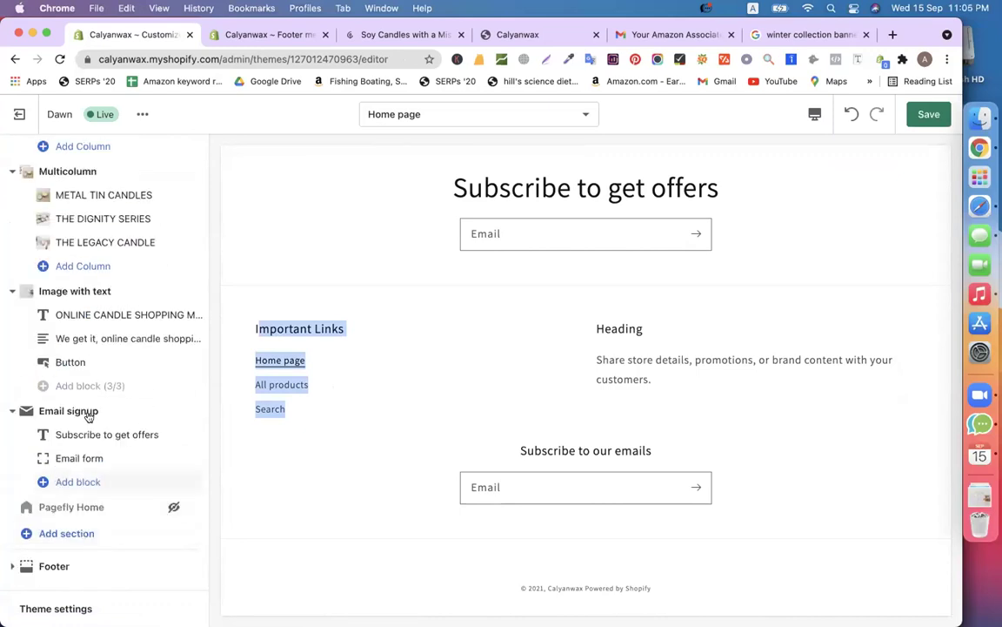
click(20, 571)
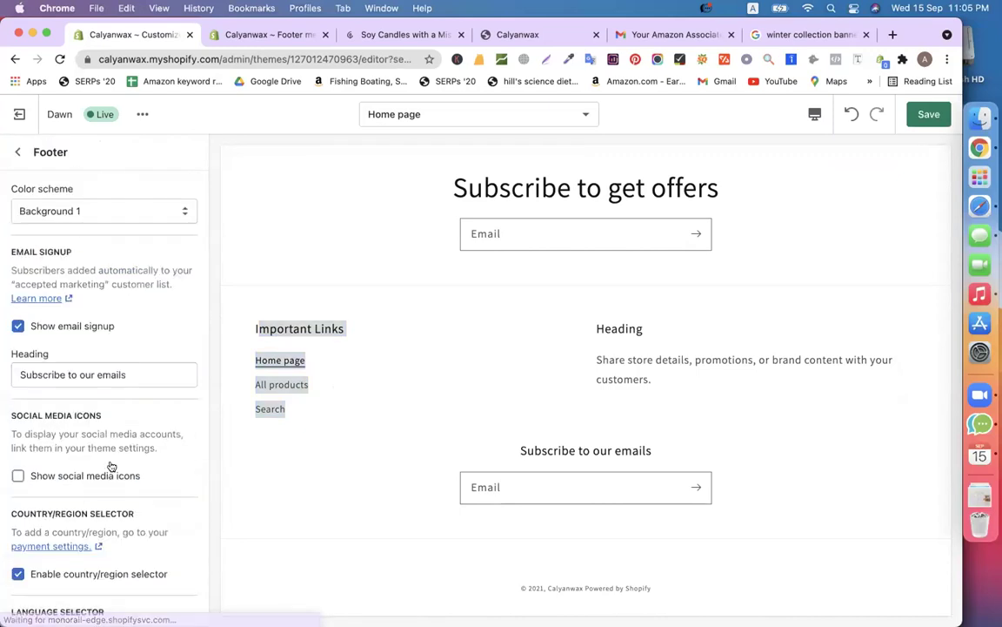
click(18, 146)
scroll(68, 287, down, 2)
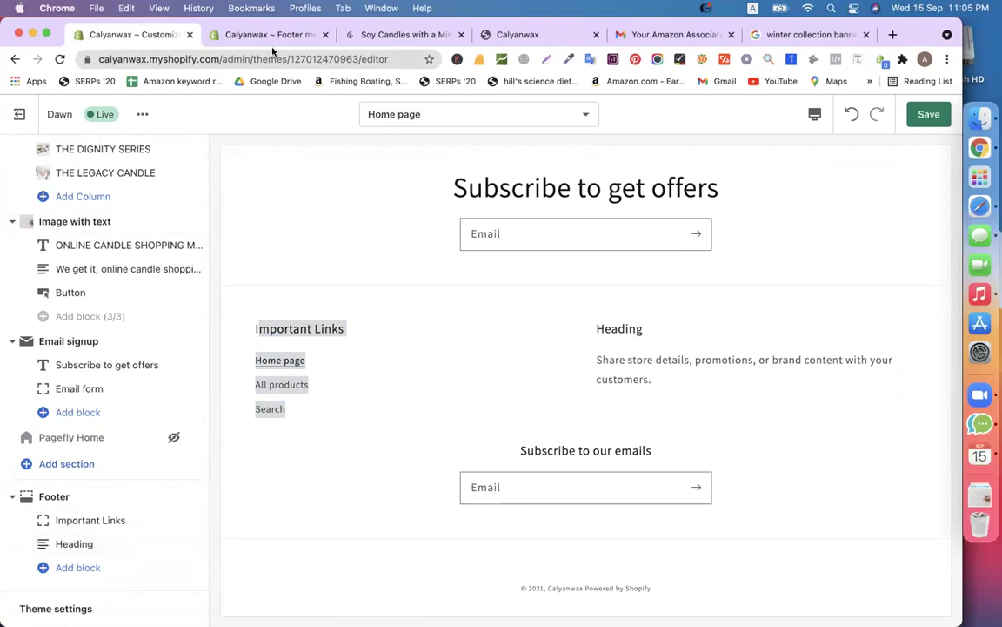
Step: Copy the heading 'Every human being is worthy of dignity' from the Calyan Wax Co. Mission page
click(393, 34)
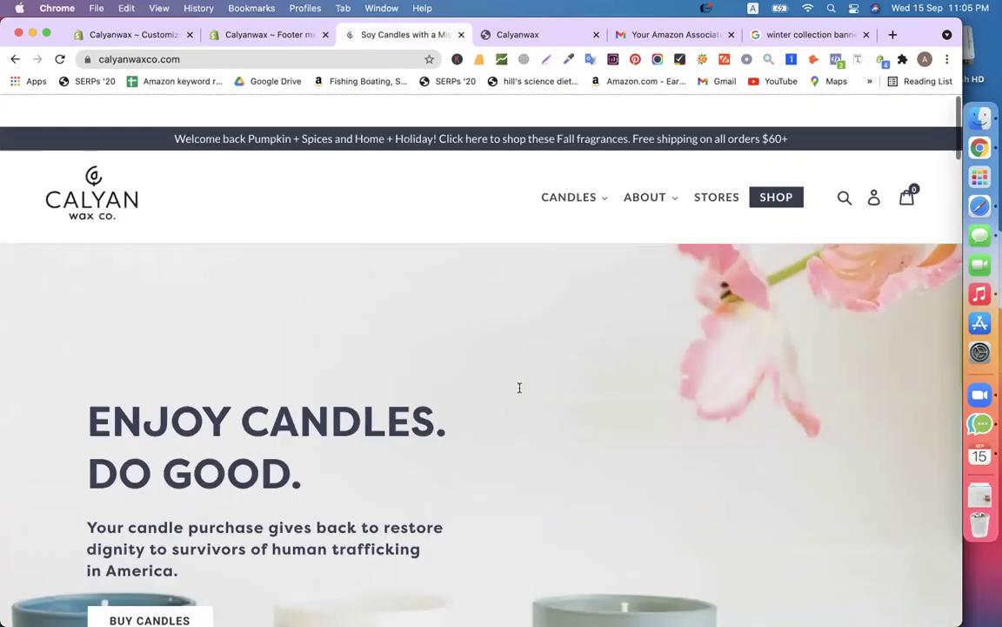
scroll(519, 388, down, 3)
scroll(520, 391, up, 3)
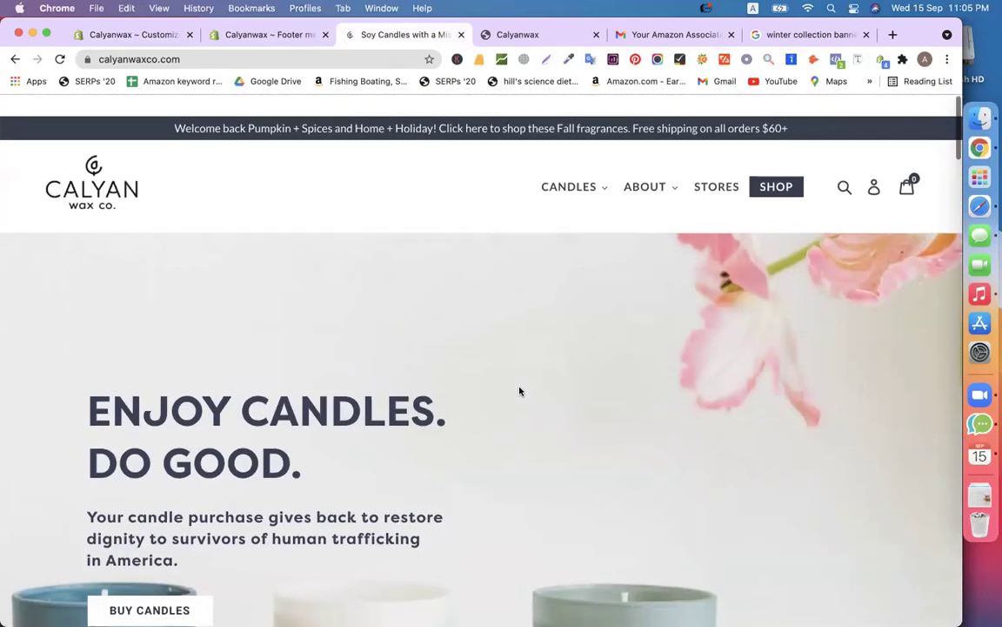
scroll(519, 391, down, 1)
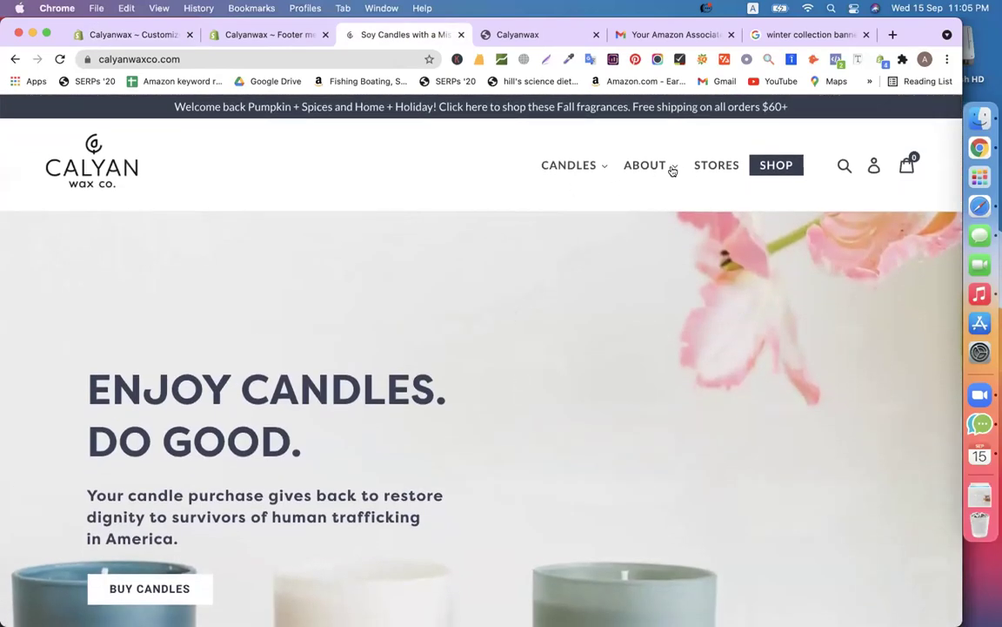
click(644, 167)
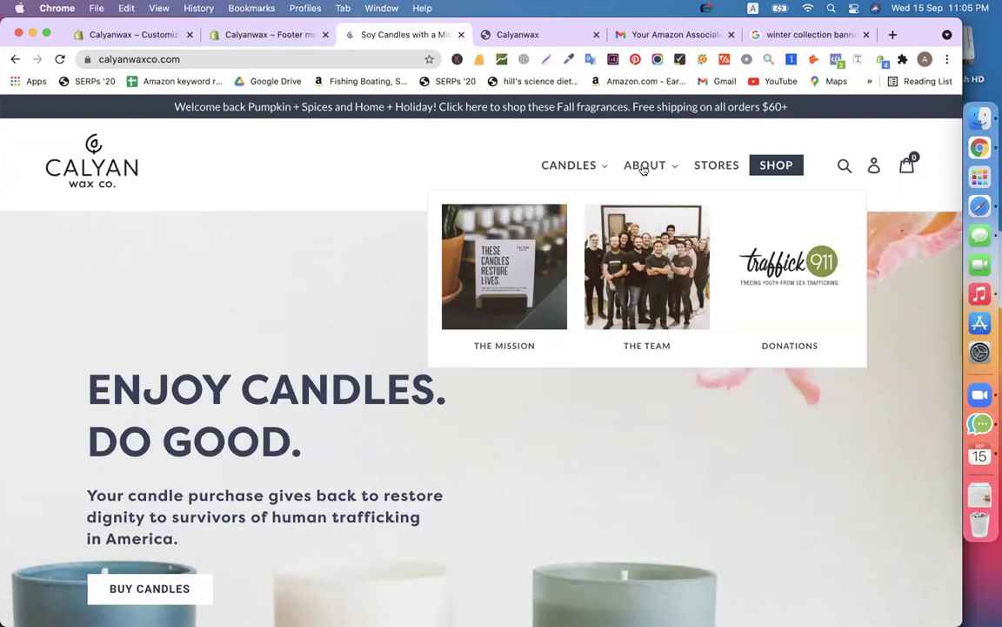
click(513, 270)
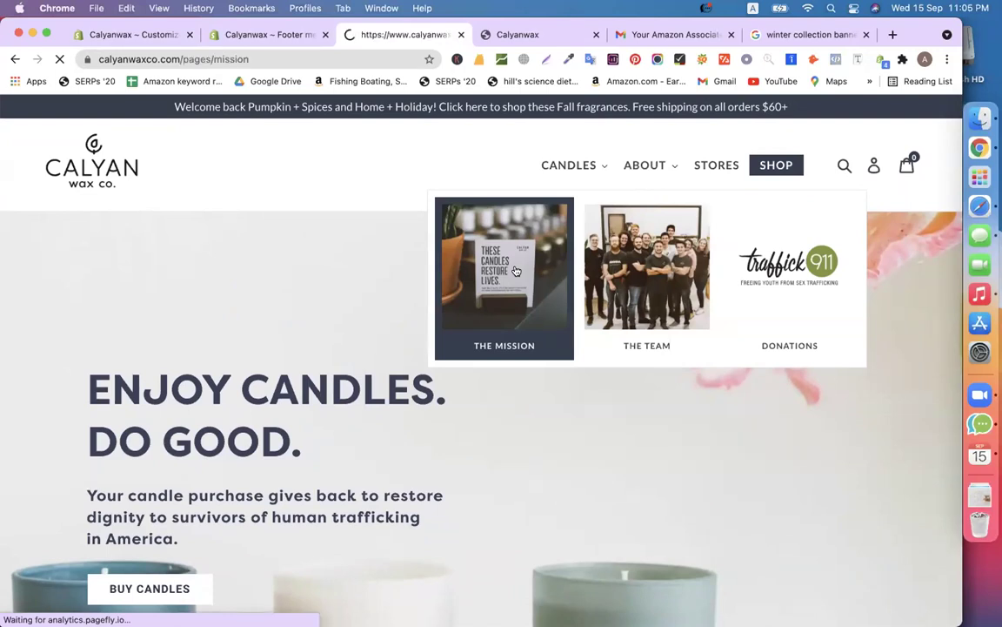
scroll(517, 272, down, 1)
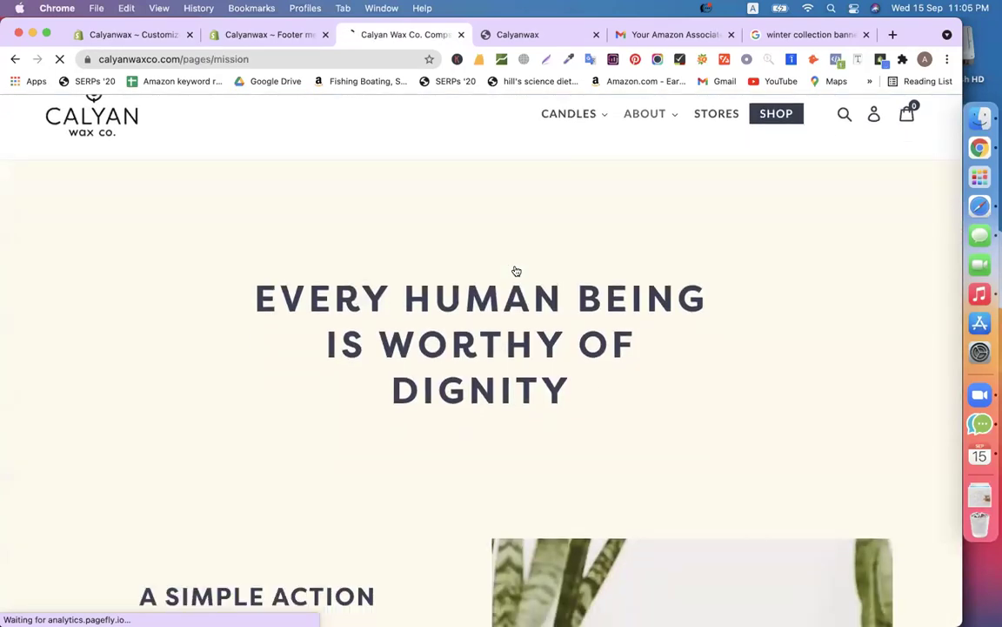
triple_click(445, 351)
key(super+c)
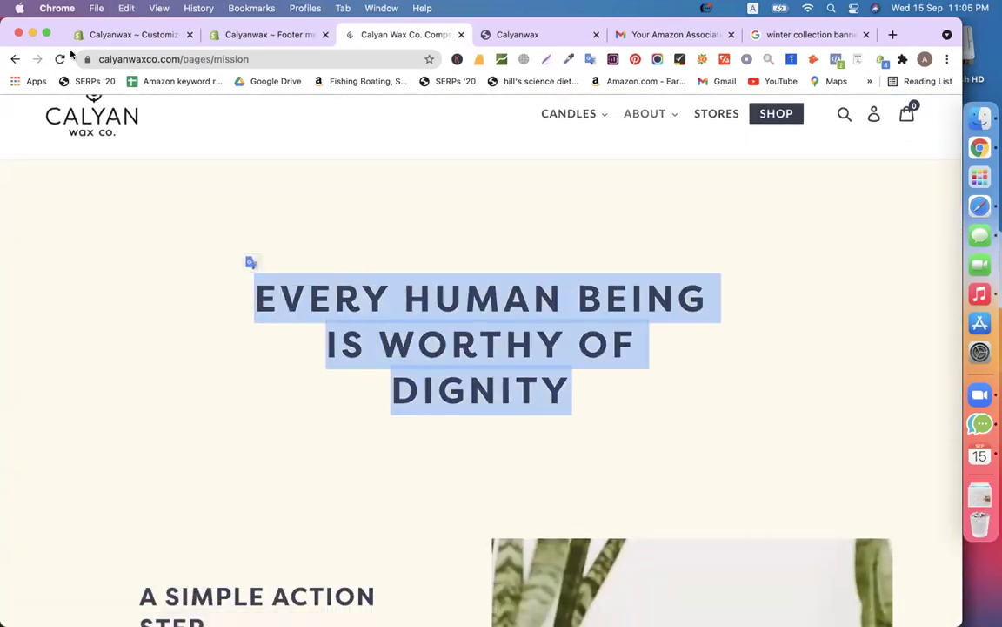
click(127, 37)
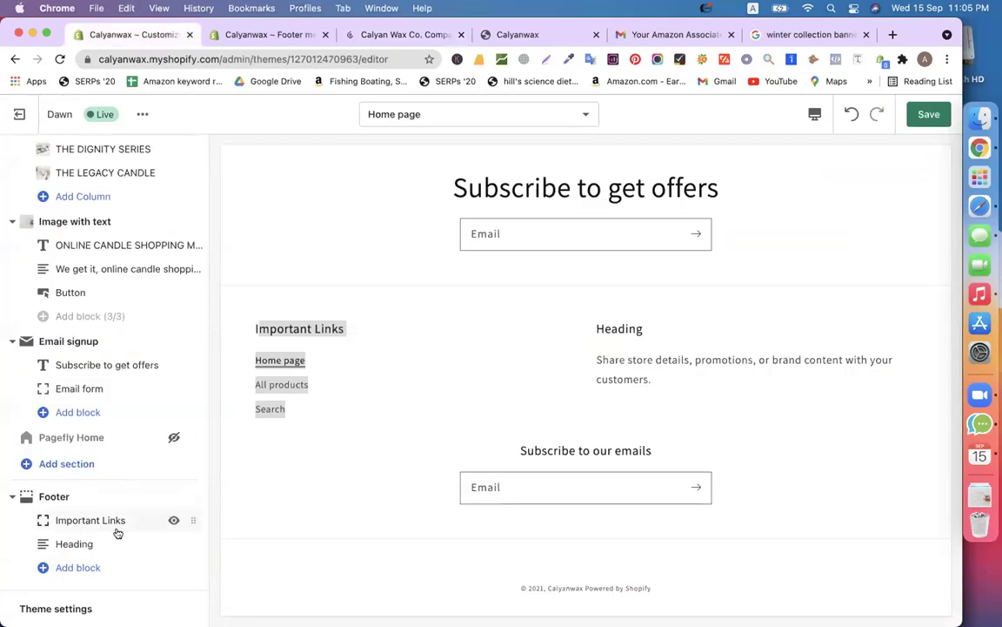
Step: Paste the mission line as the footer block's subtext and retitle its heading 'CalyanWax Inc'
click(87, 543)
double_click(60, 214)
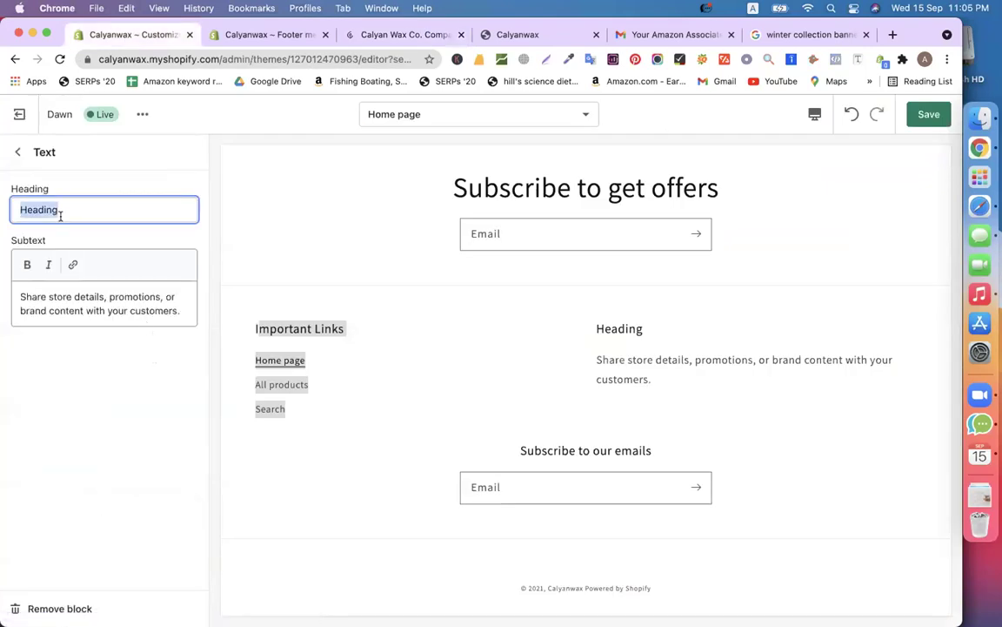
click(62, 292)
key(super+a)
key(super+v)
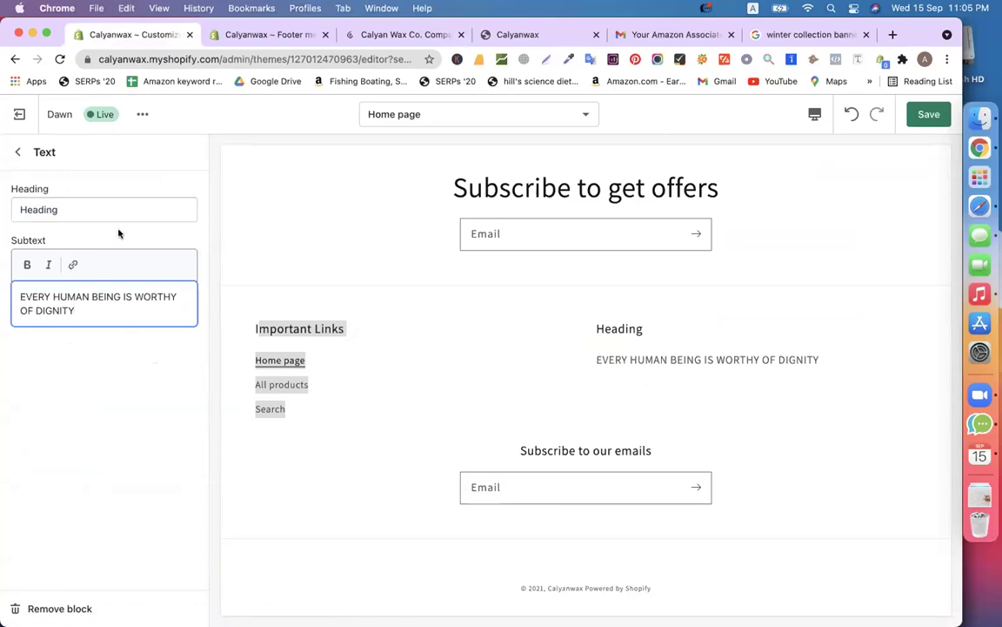
double_click(87, 211)
text(Ca)
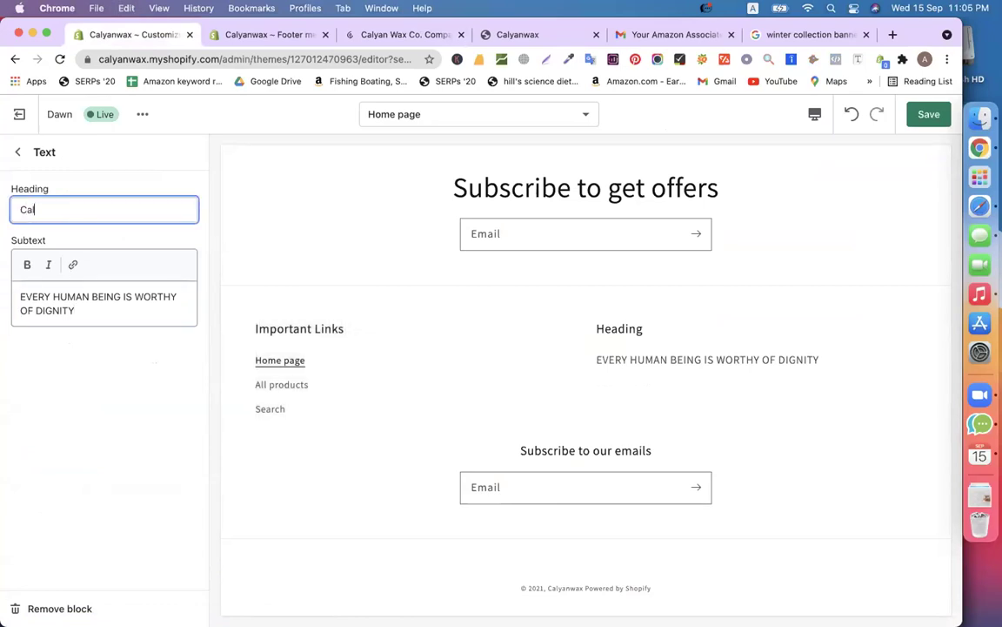
text(lyanWax Inc)
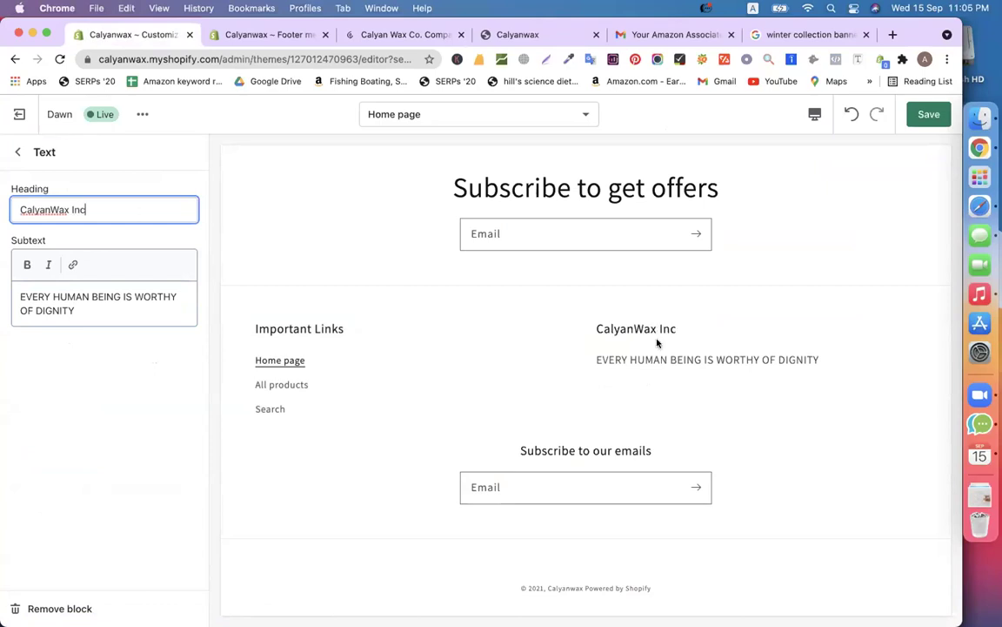
click(680, 359)
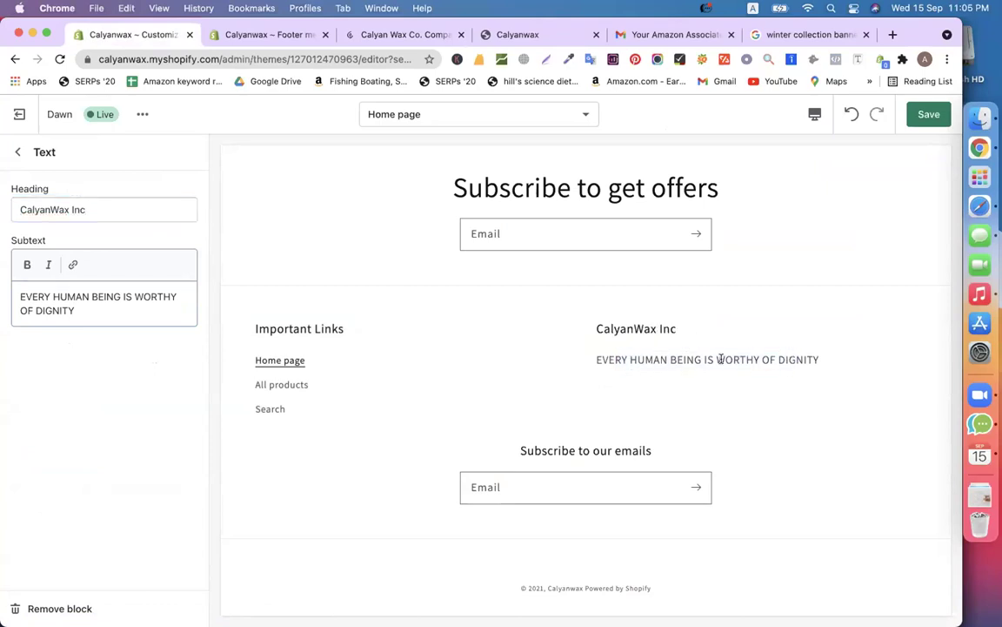
Step: Check the new footer tagline in the preview and return to the sections list
triple_click(620, 354)
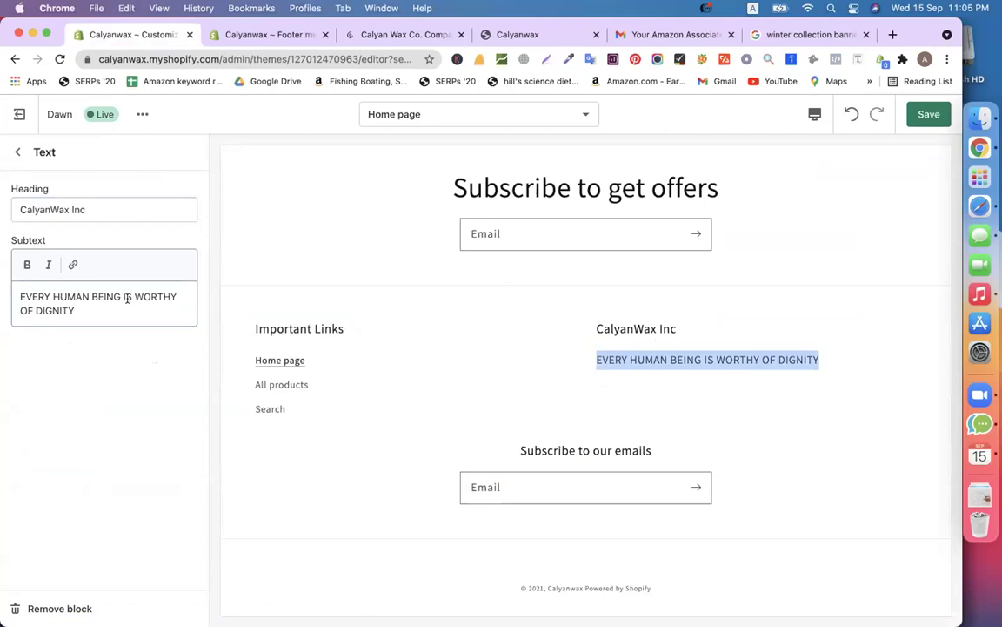
click(17, 152)
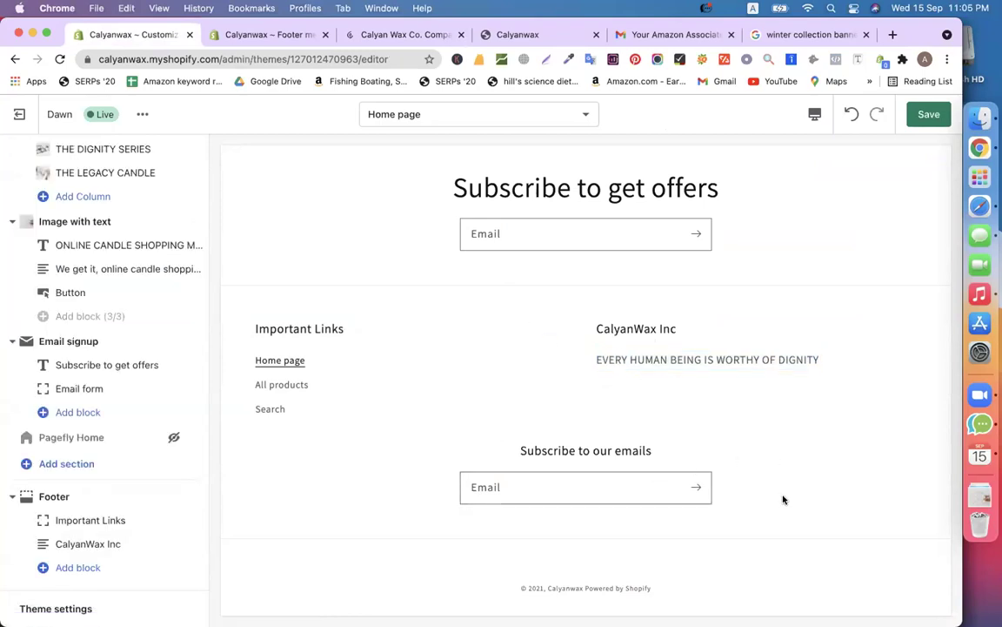
drag(781, 497, 499, 446)
Step: Hide the Email signup section on the home page
click(498, 435)
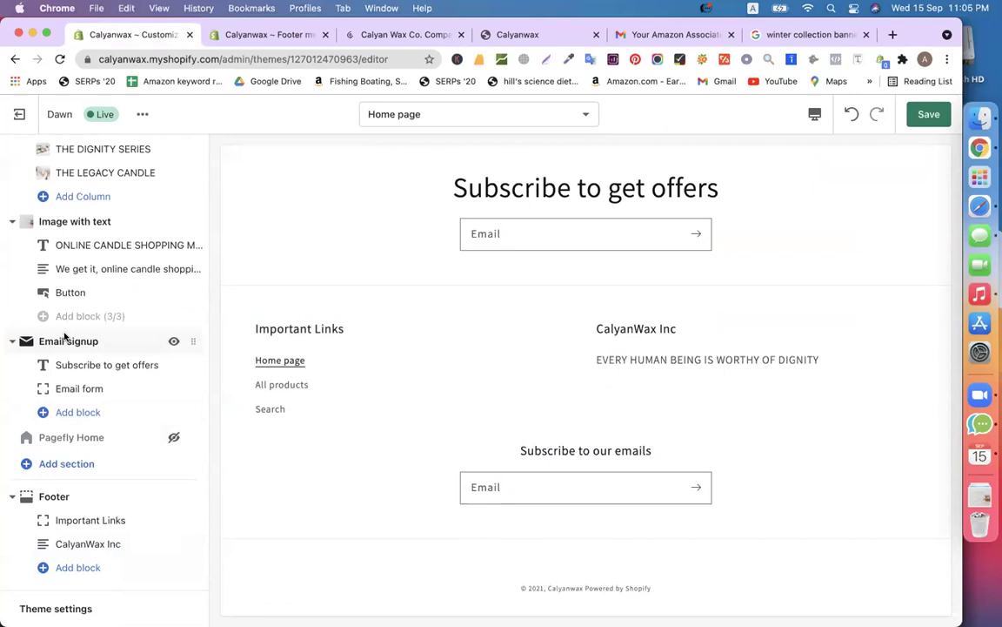
scroll(414, 362, up, 3)
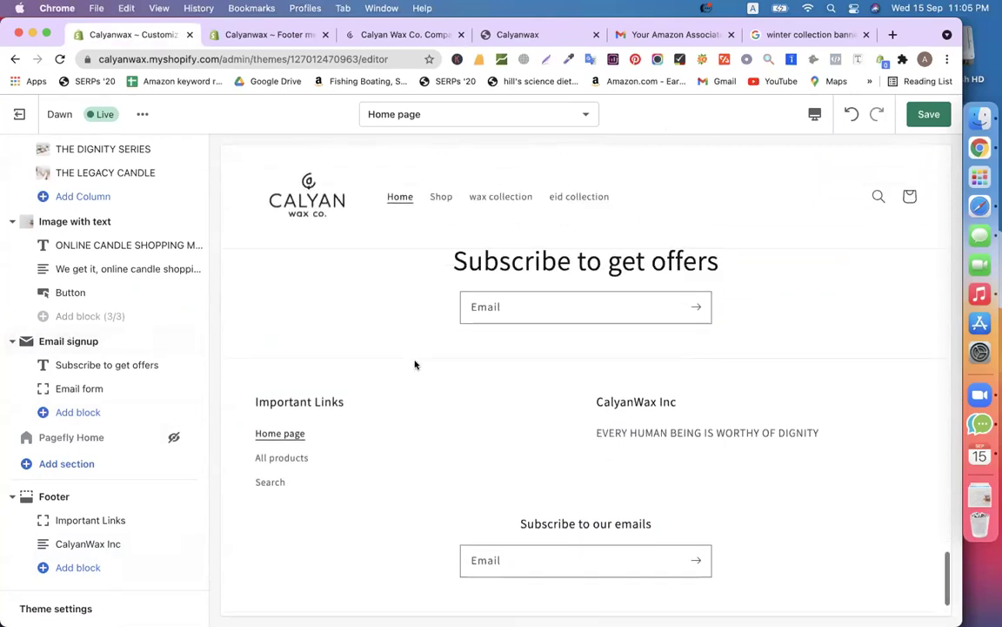
scroll(536, 327, up, 3)
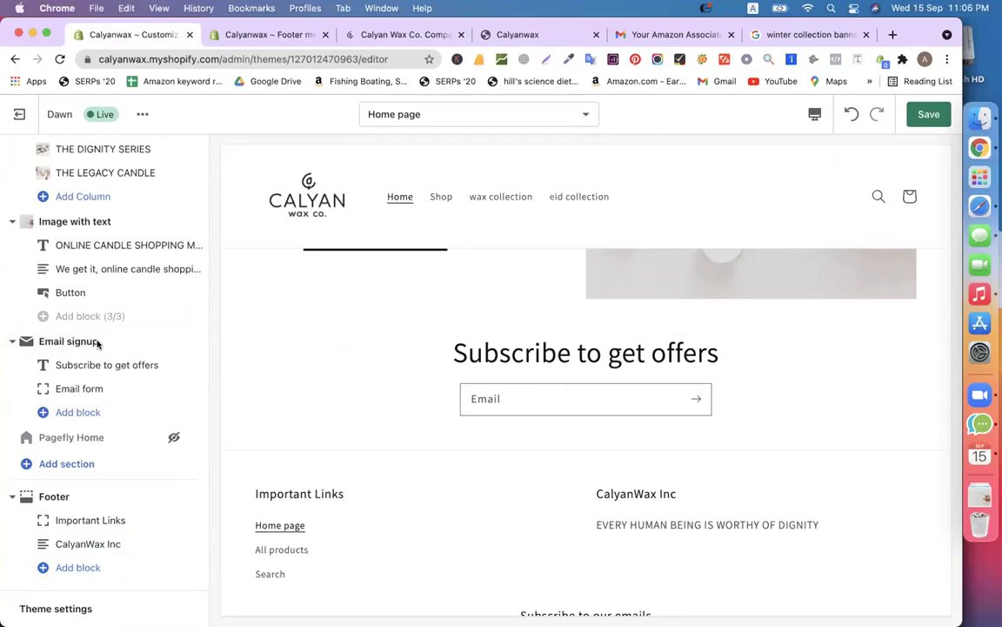
click(99, 341)
click(19, 149)
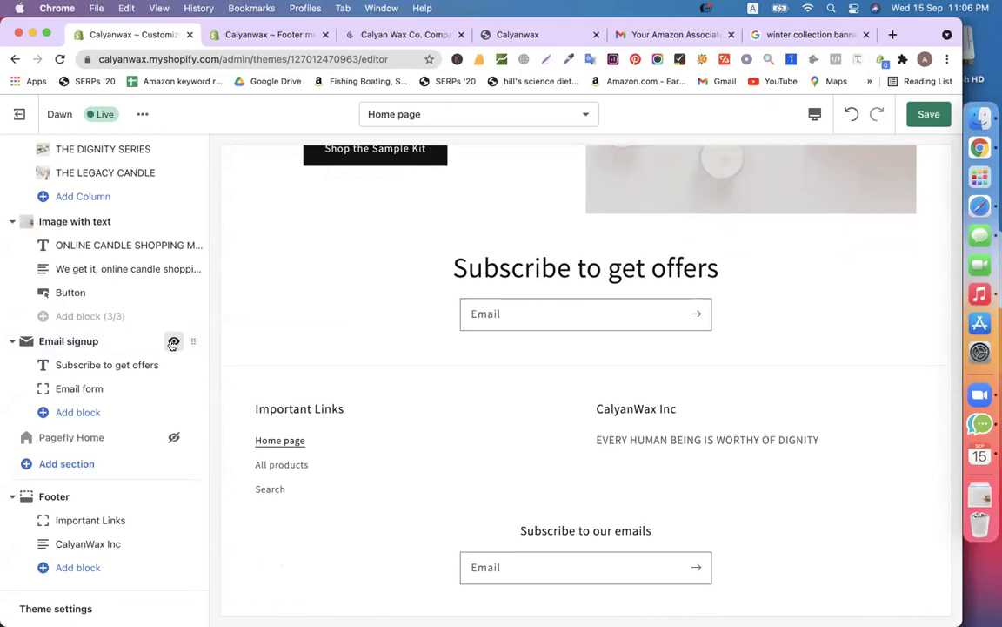
click(173, 343)
Step: Save the theme and go to the Footer menu page
scroll(481, 454, up, 3)
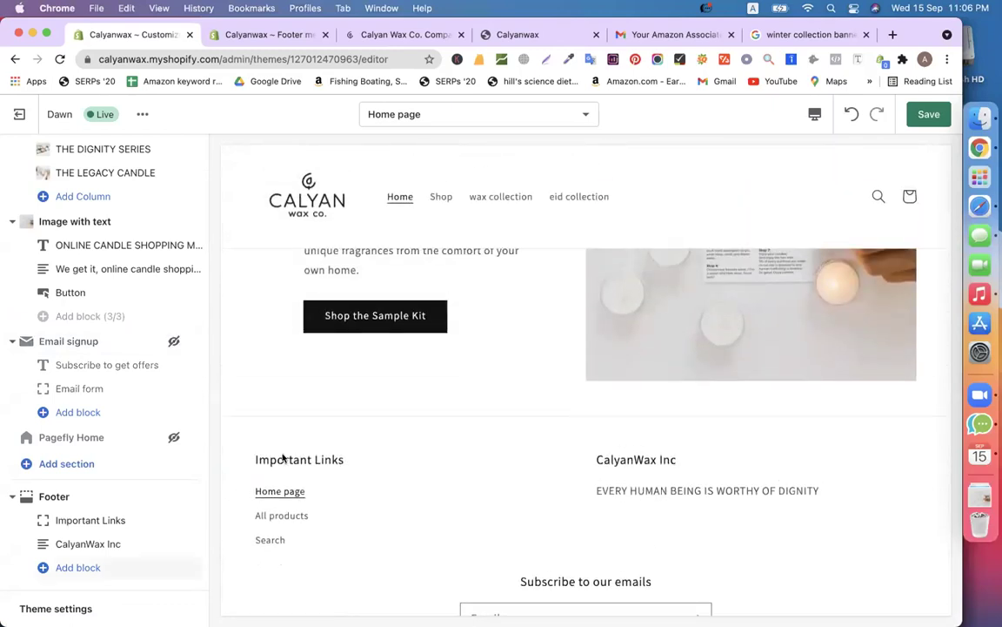
click(924, 115)
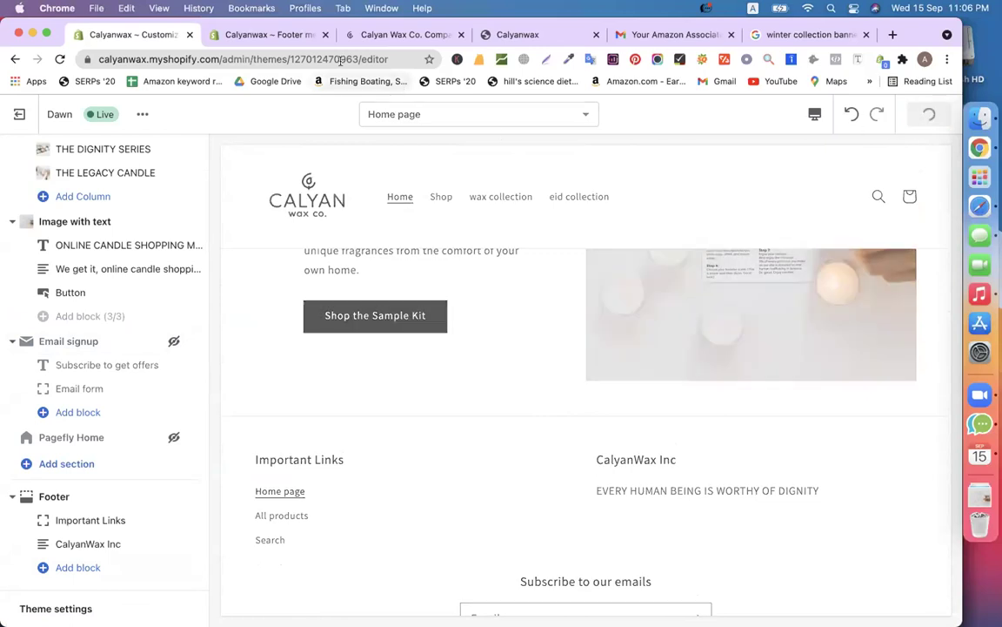
click(264, 34)
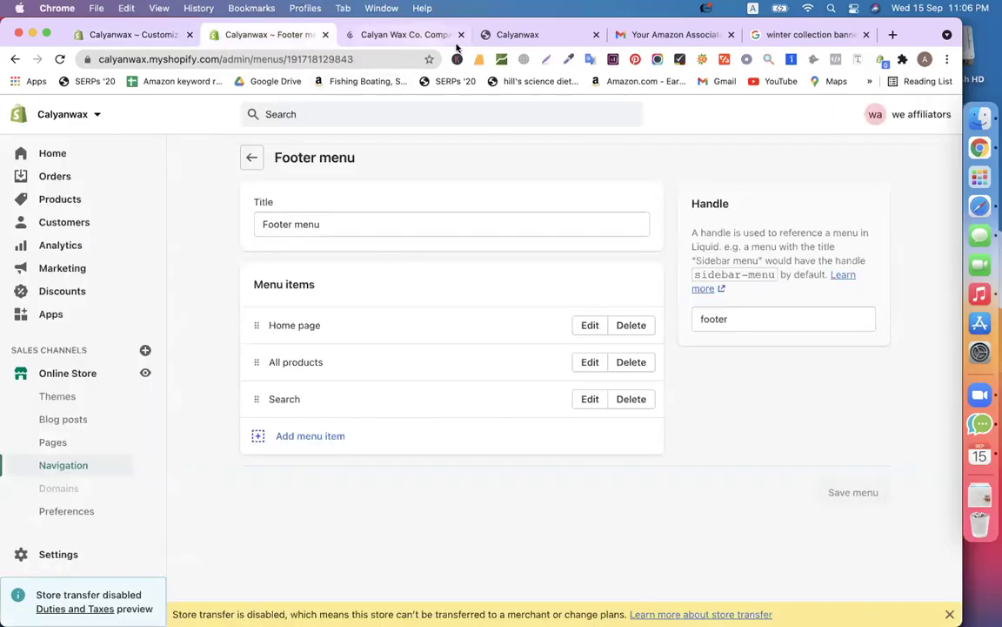
Step: Reload the Calyanwax storefront preview and scroll through its sections
click(390, 42)
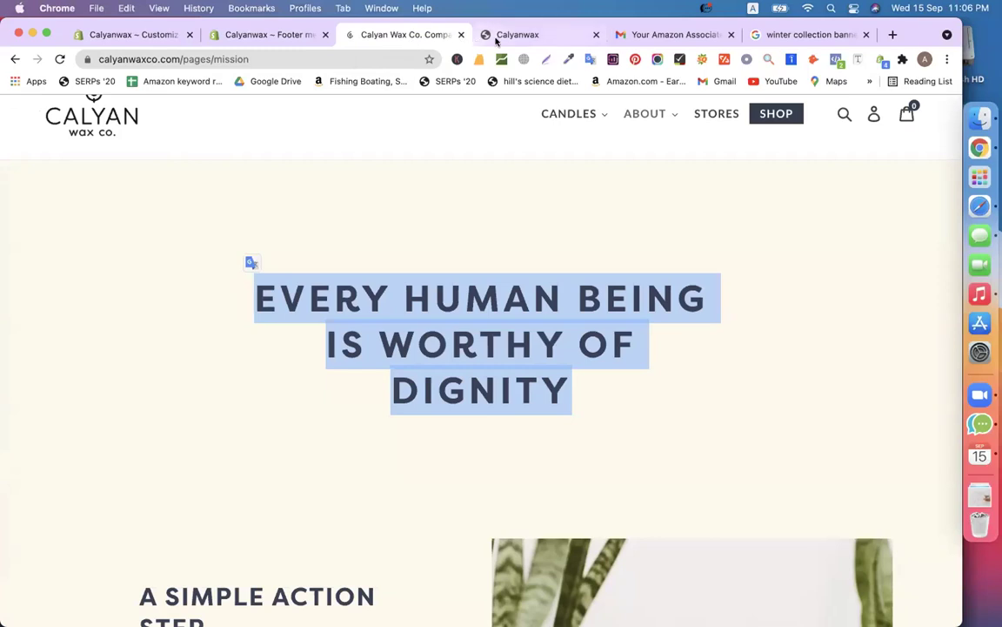
click(500, 35)
click(265, 60)
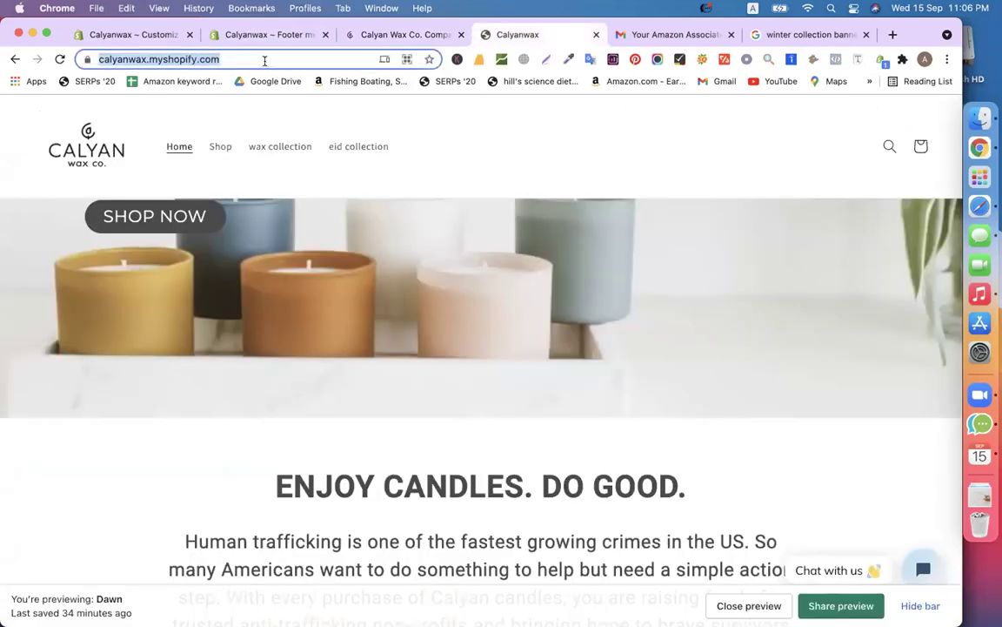
key(Return)
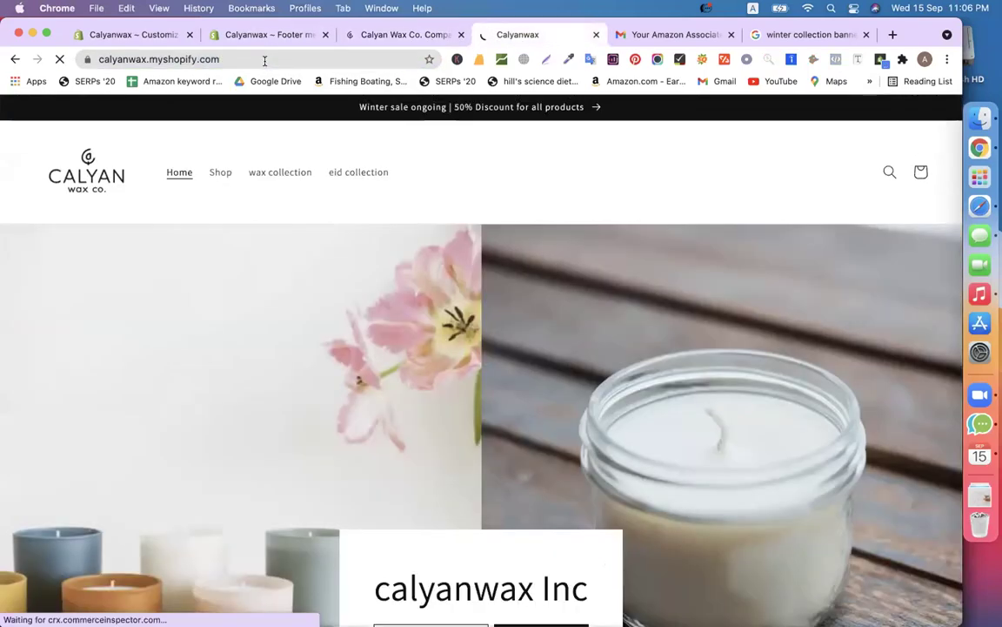
scroll(628, 443, up, 20)
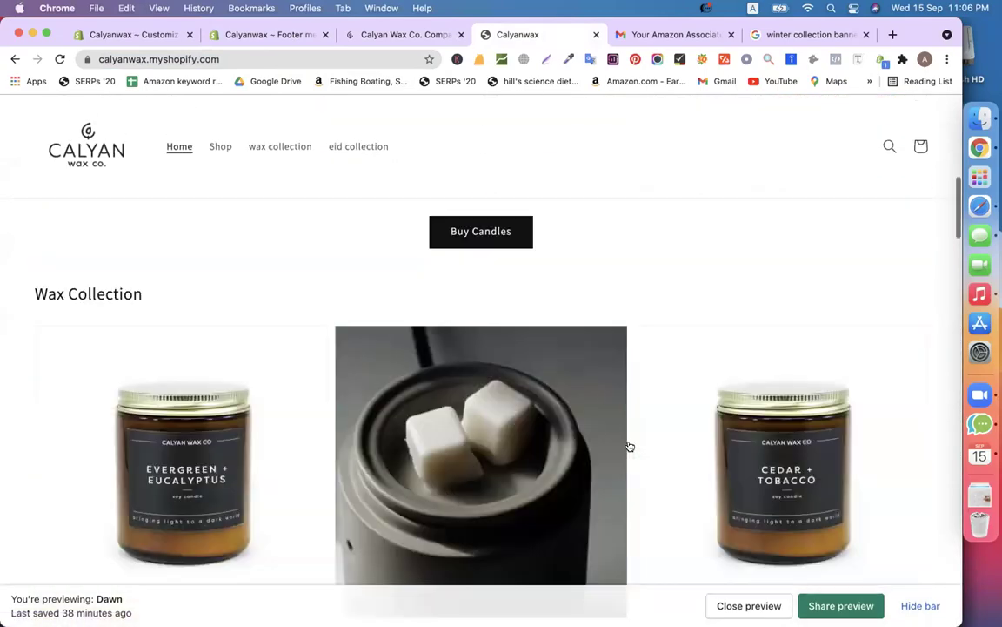
scroll(446, 374, down, 5)
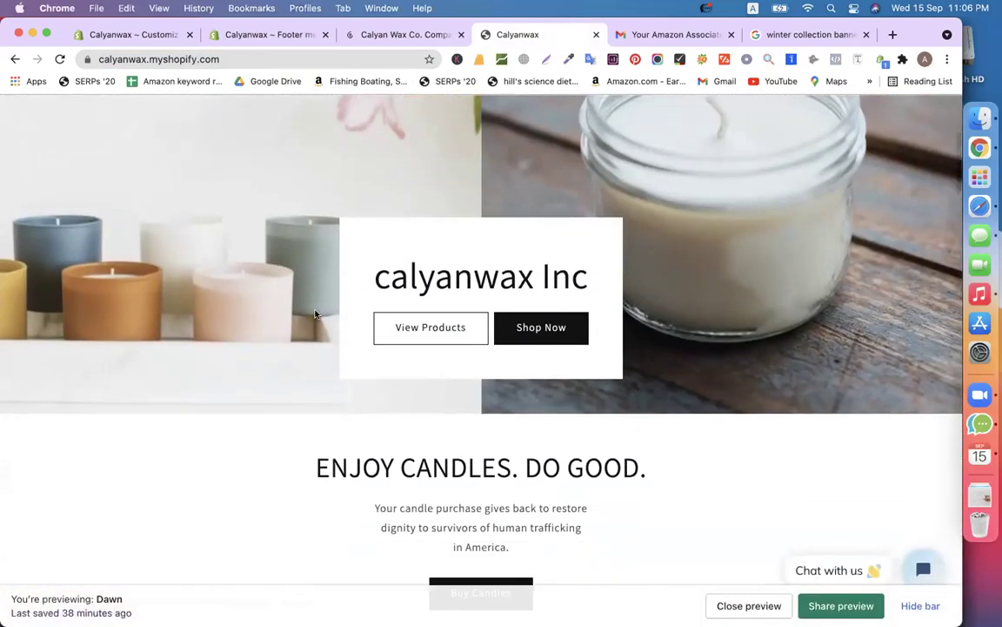
scroll(315, 314, up, 2)
scroll(315, 314, down, 8)
scroll(315, 314, up, 4)
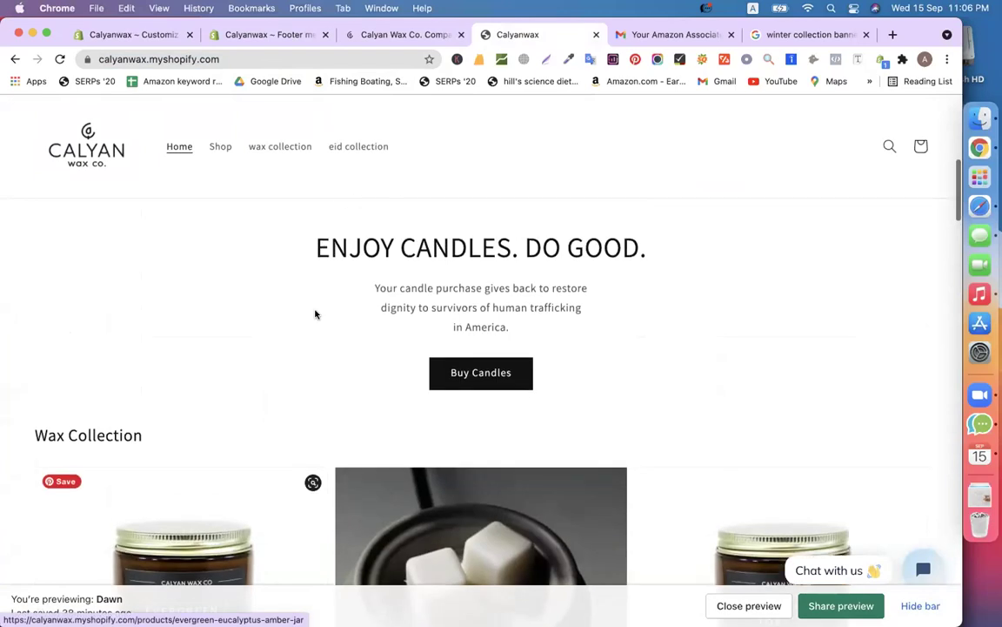
scroll(467, 325, down, 4)
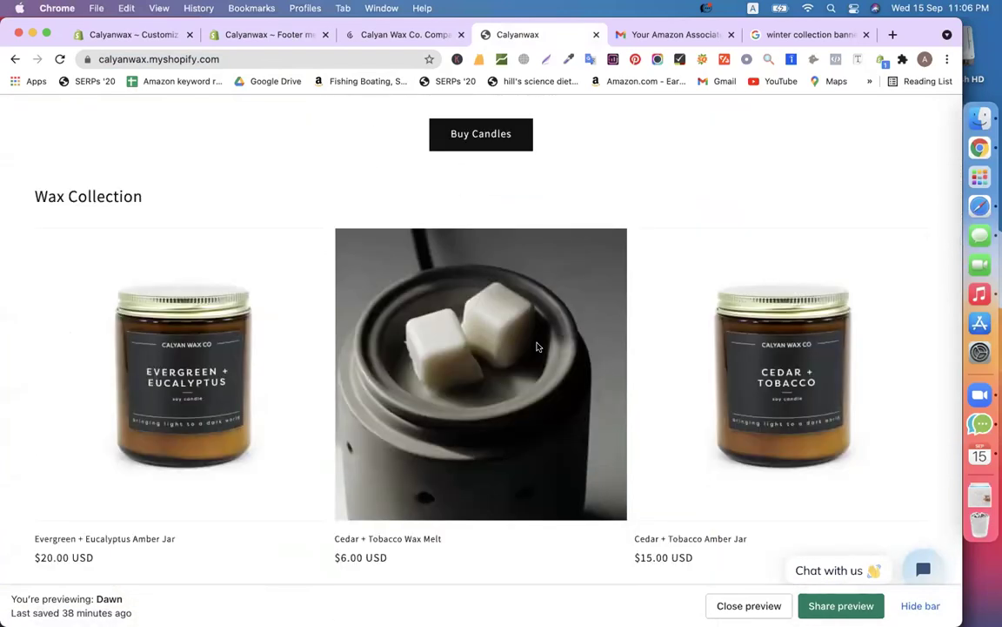
scroll(537, 347, down, 5)
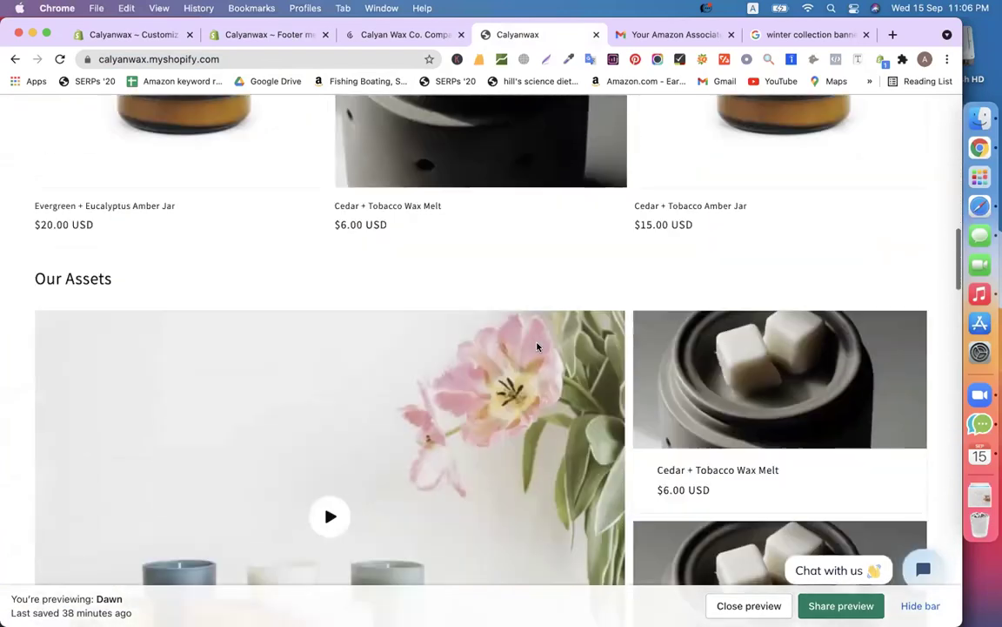
scroll(466, 409, down, 8)
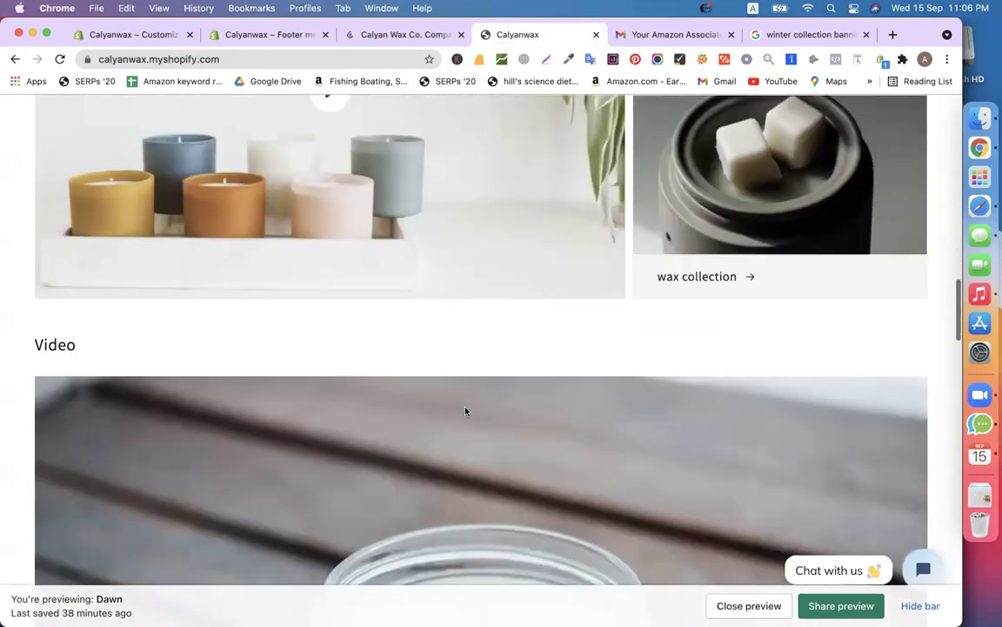
scroll(466, 411, down, 5)
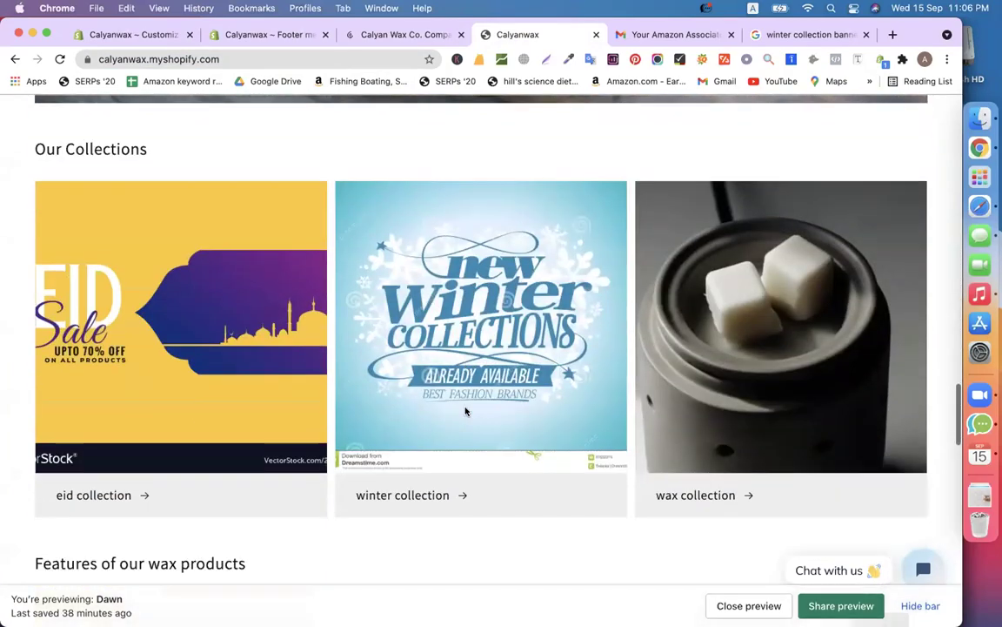
scroll(466, 411, down, 4)
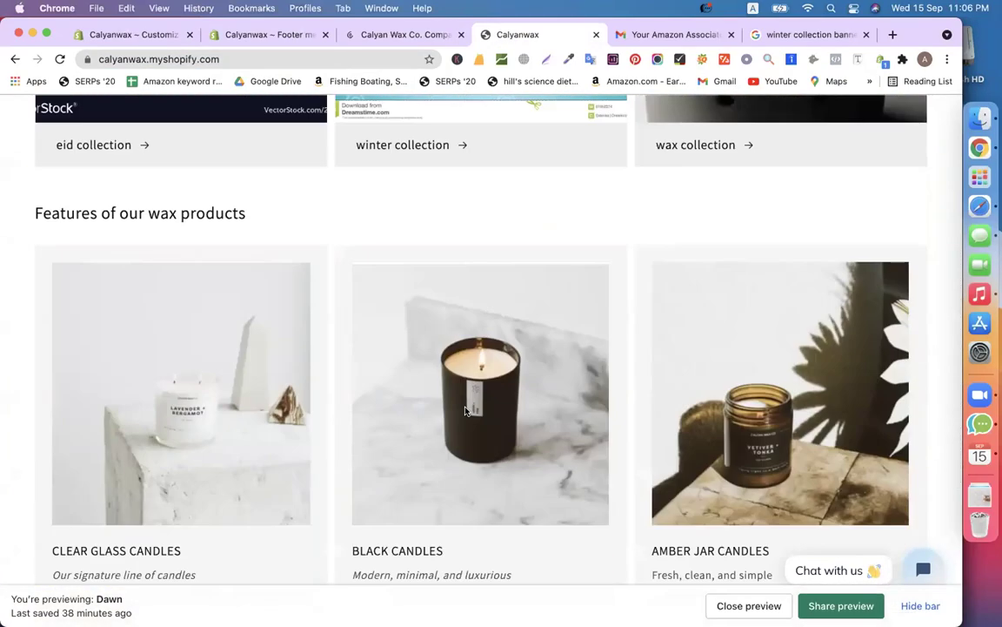
scroll(465, 411, down, 10)
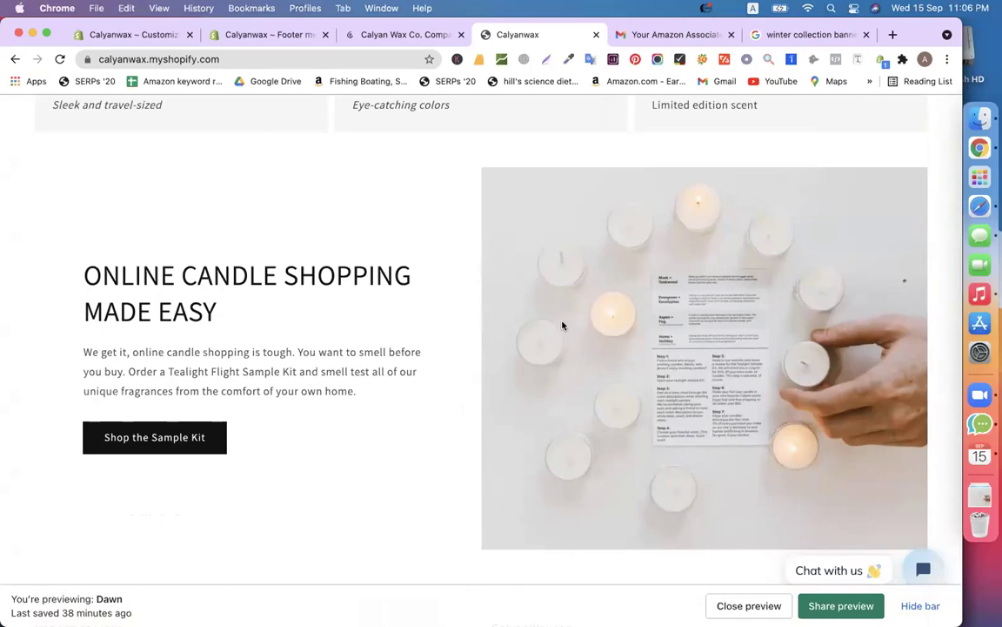
scroll(376, 441, down, 5)
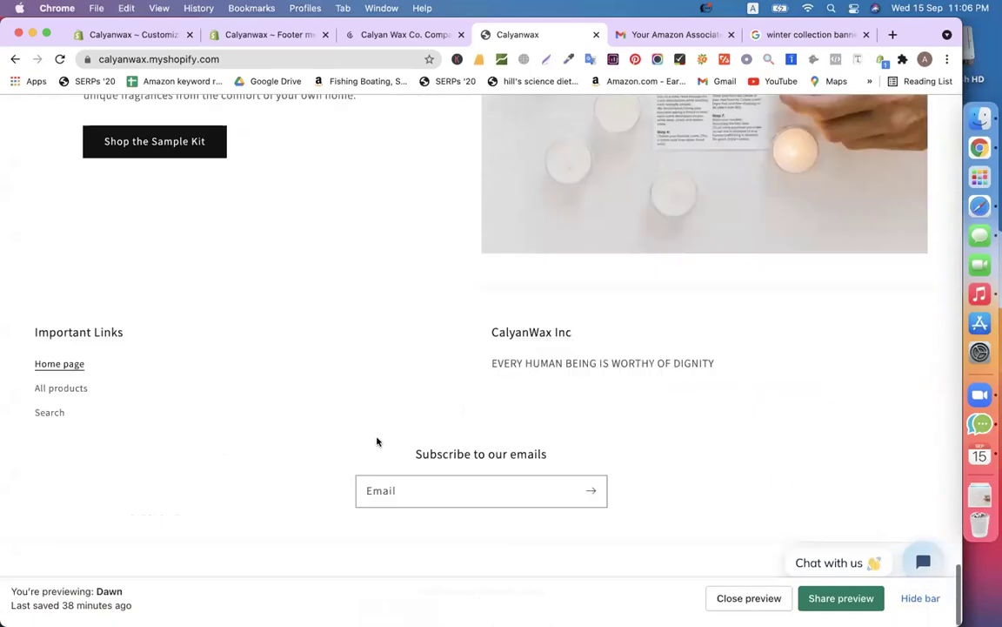
scroll(377, 442, up, 10)
scroll(376, 441, up, 10)
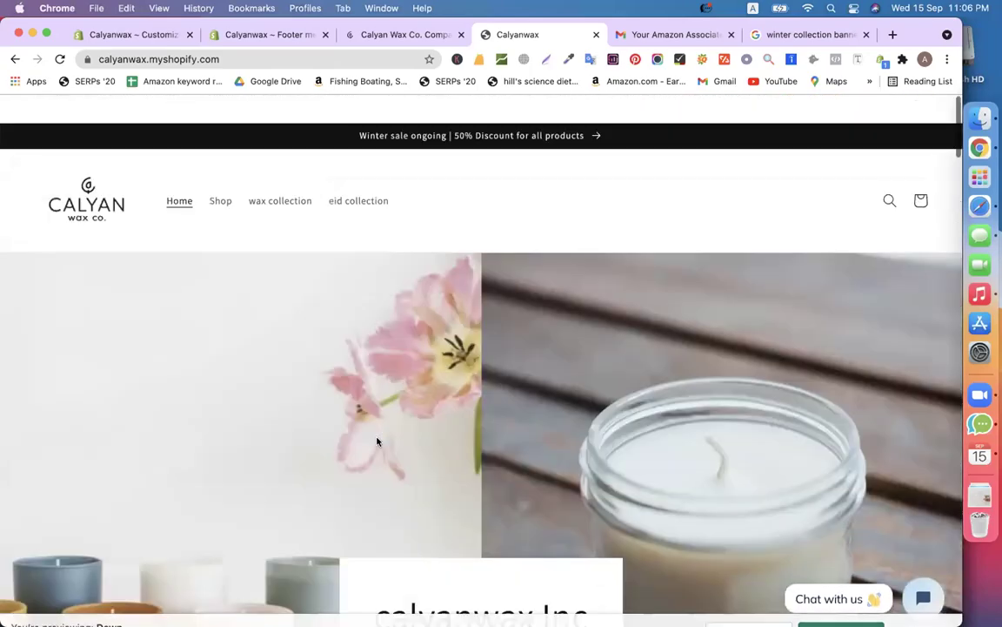
Step: Copy the storefront's URL, finish reviewing, then bring up Google Classroom's Classwork page in Safari
click(255, 51)
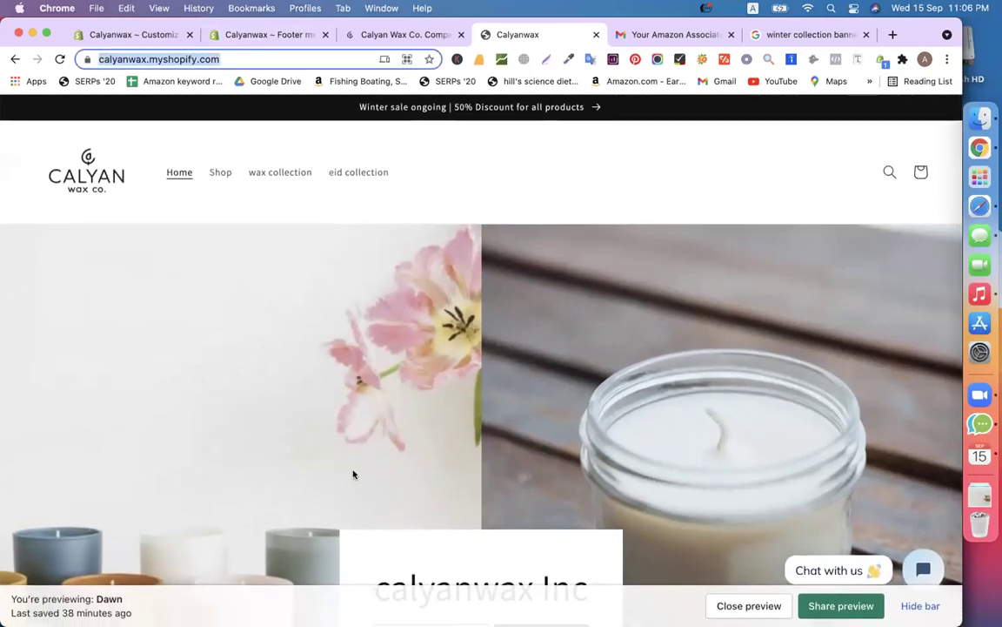
scroll(705, 419, down, 15)
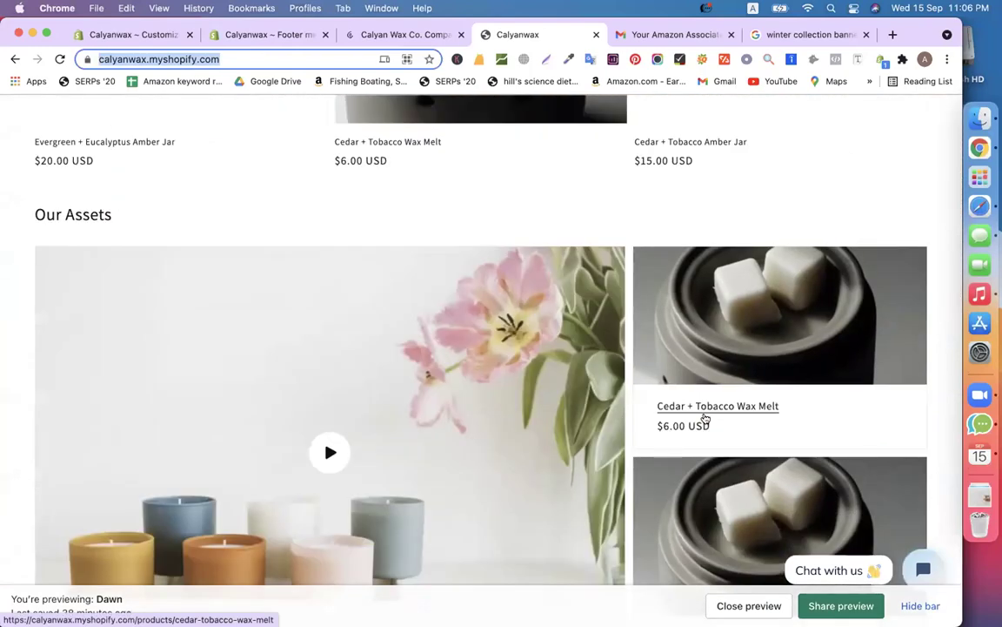
scroll(508, 374, up, 2)
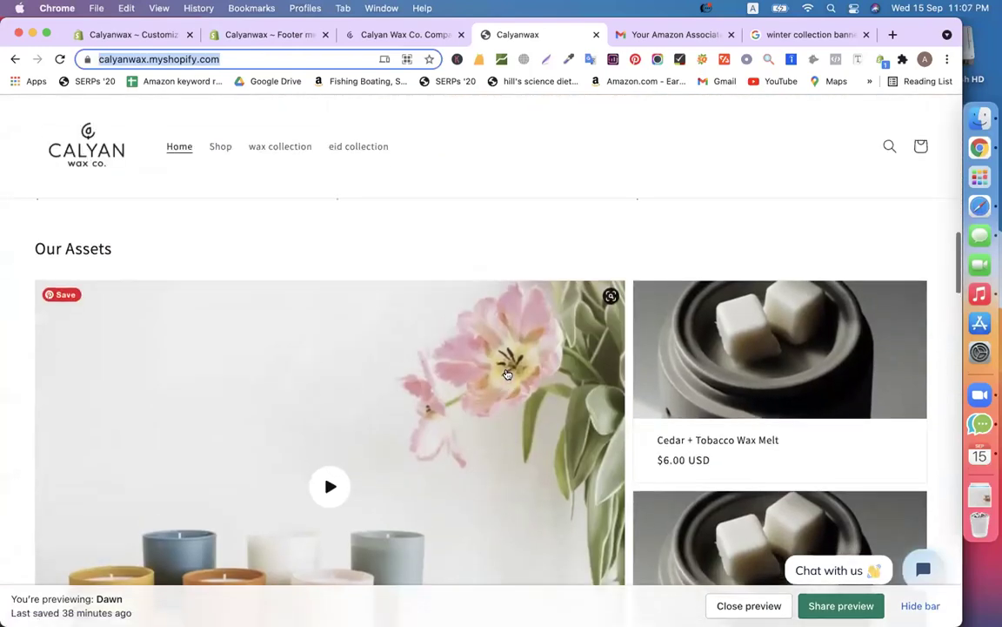
scroll(508, 375, up, 5)
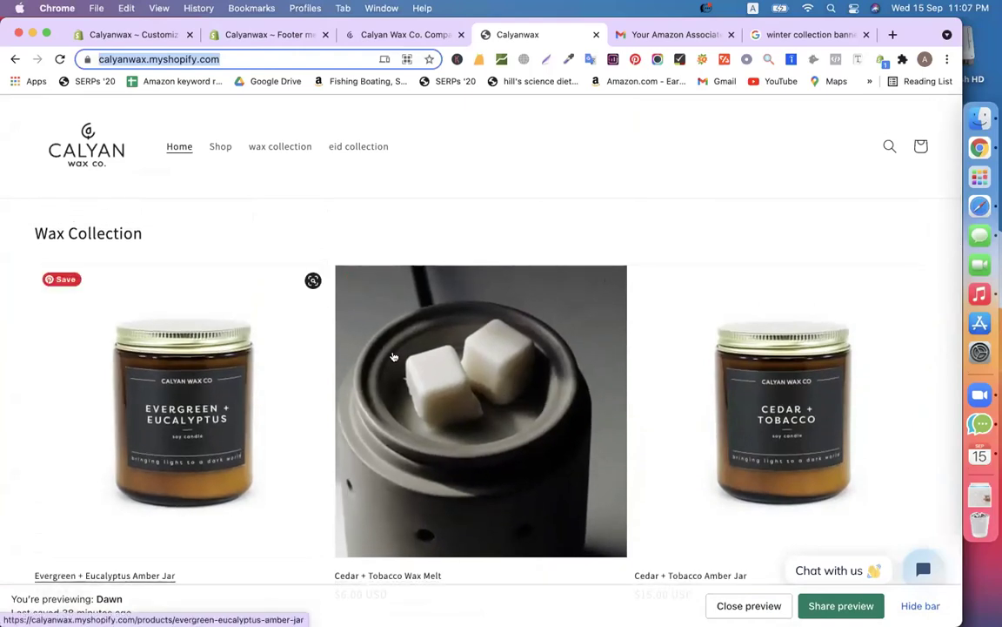
scroll(738, 380, up, 6)
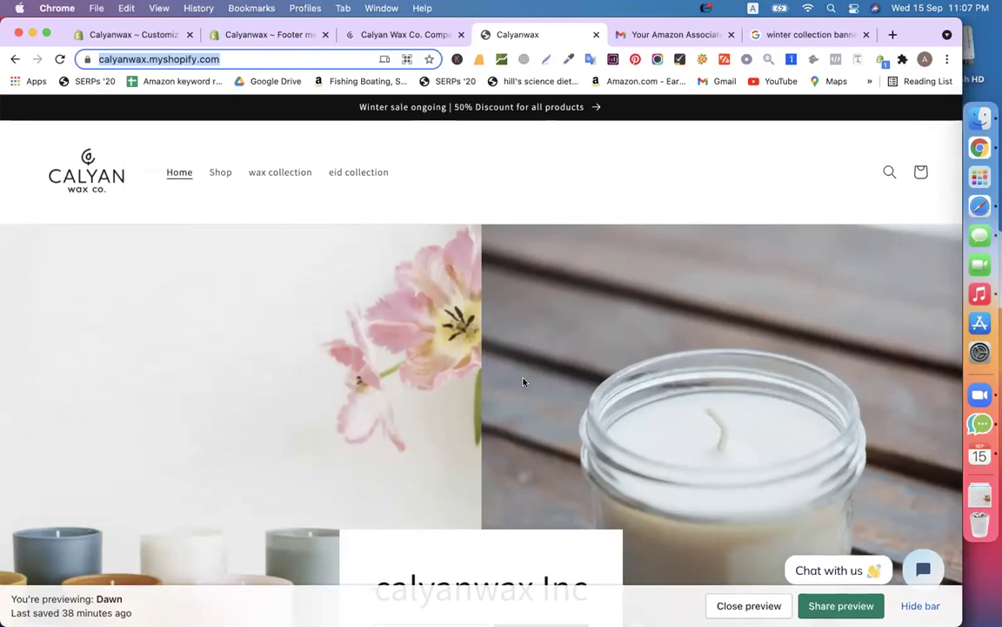
scroll(523, 382, down, 12)
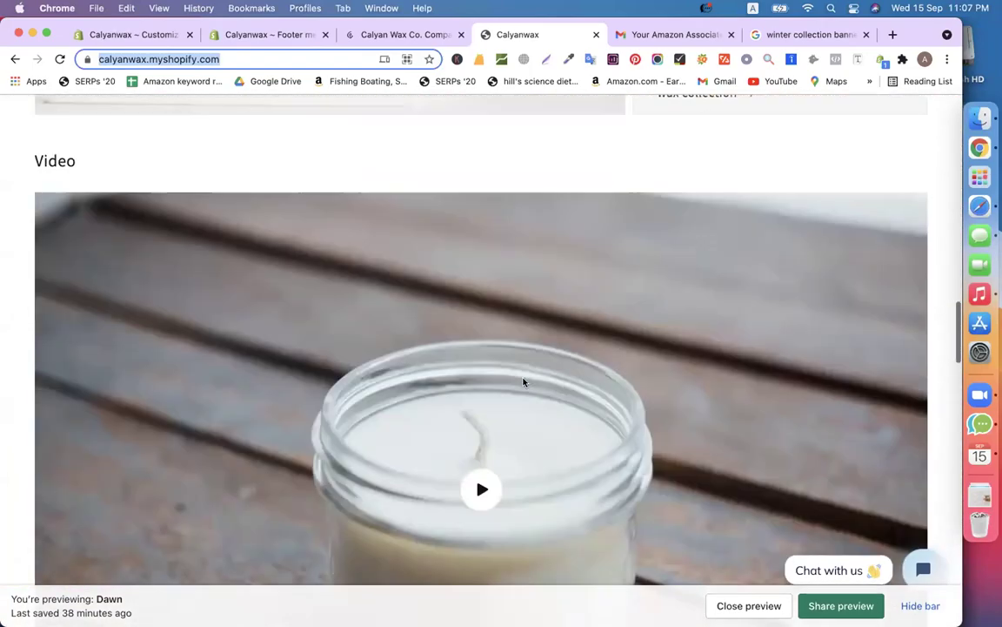
scroll(523, 381, up, 8)
scroll(523, 381, down, 8)
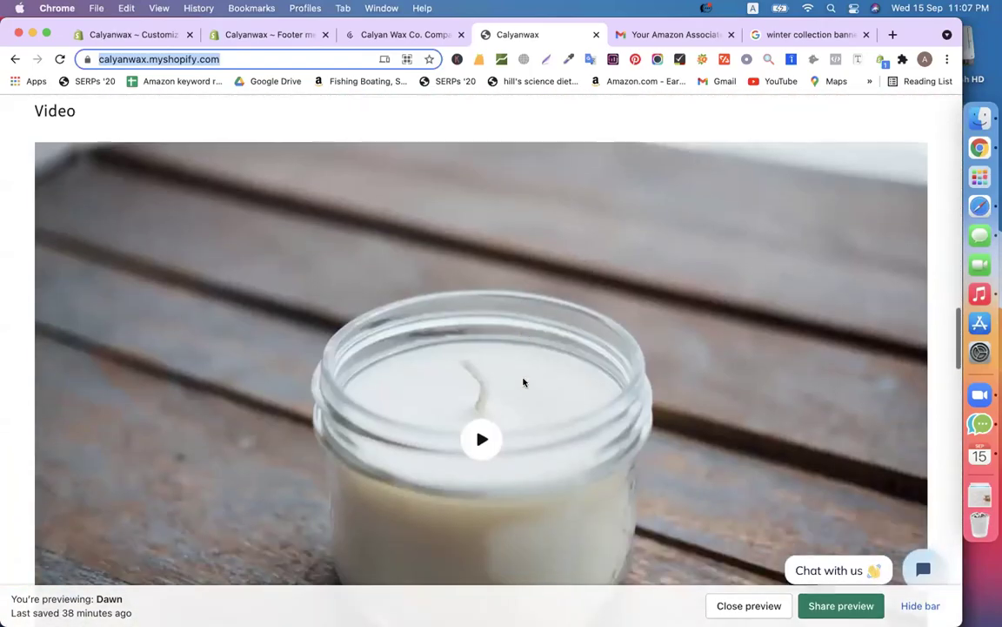
scroll(523, 381, up, 2)
scroll(523, 381, up, 8)
scroll(74, 447, down, 2)
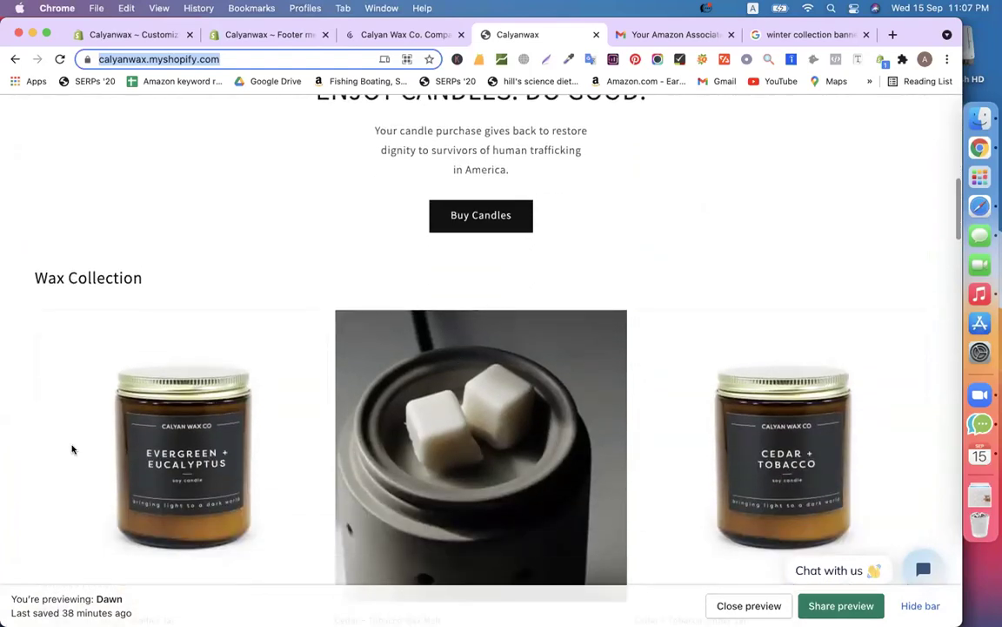
scroll(72, 449, down, 3)
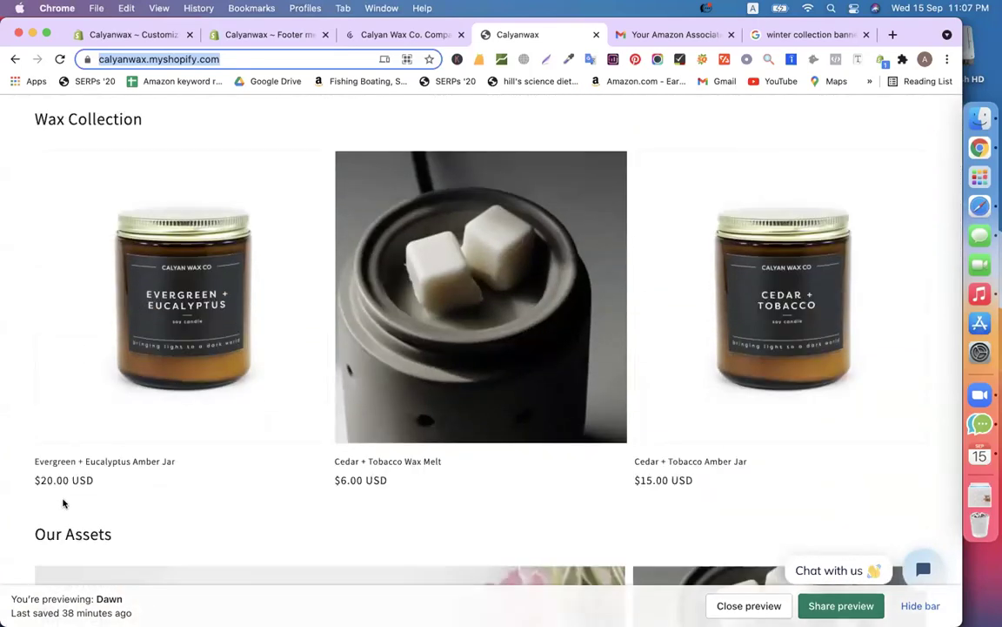
scroll(85, 355, down, 1)
scroll(566, 335, down, 10)
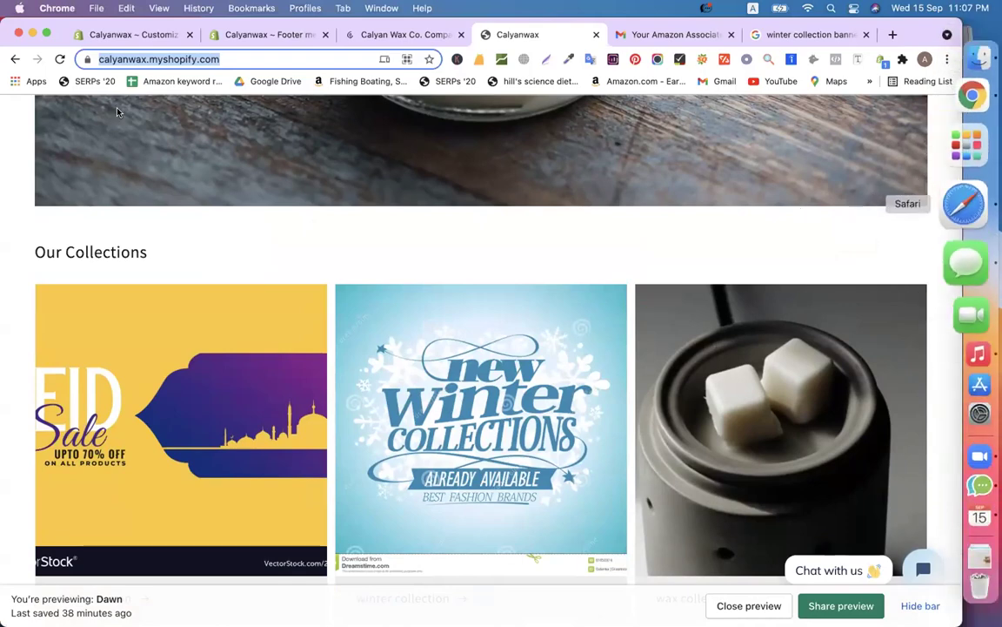
key(super+Tab)
click(106, 66)
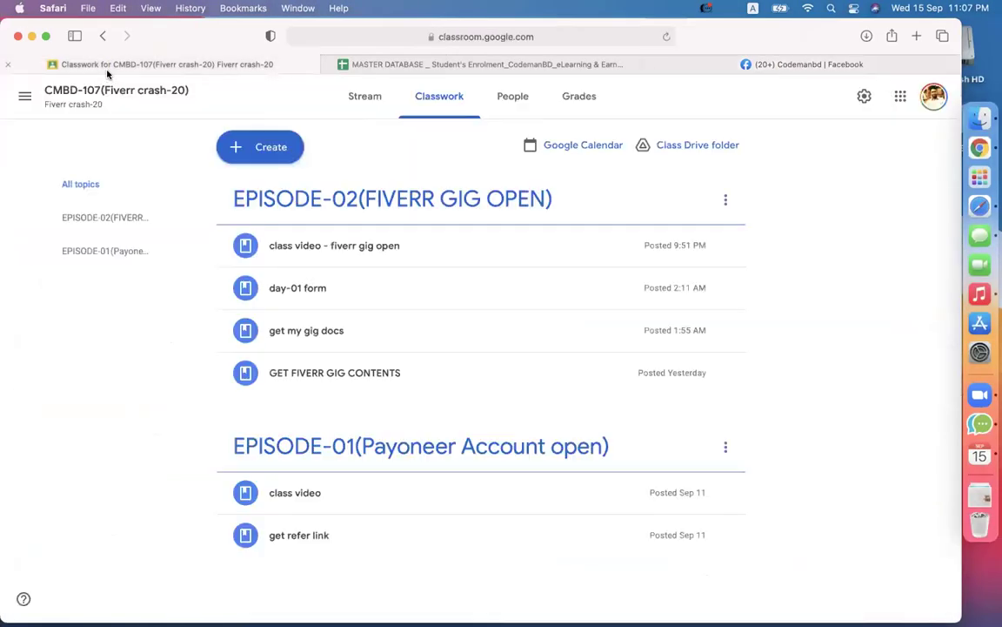
Step: Open the Classwork page of the CMBD-101 (elementor & shopify) class
click(23, 99)
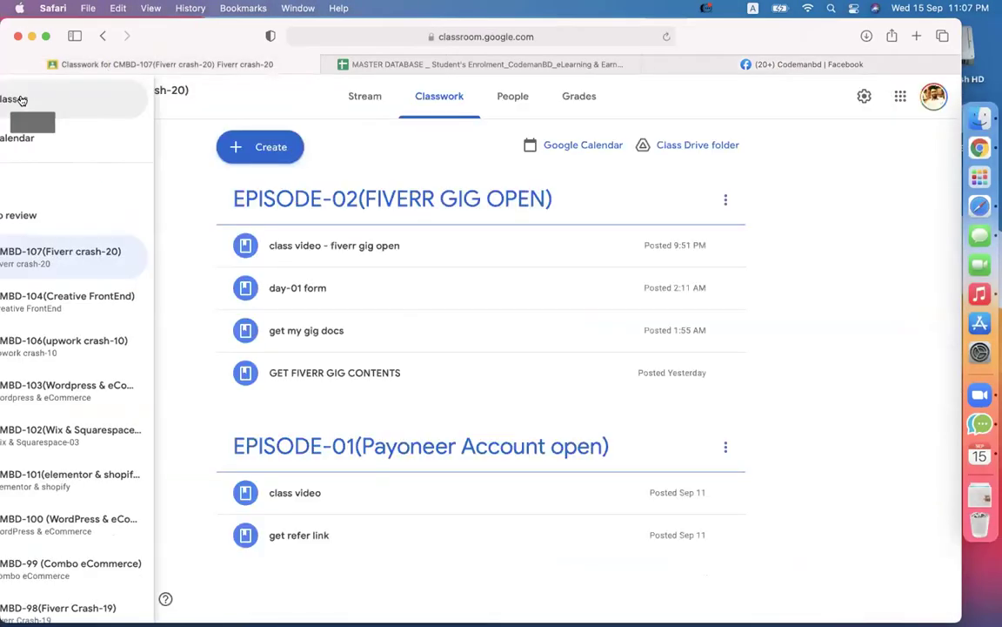
click(100, 485)
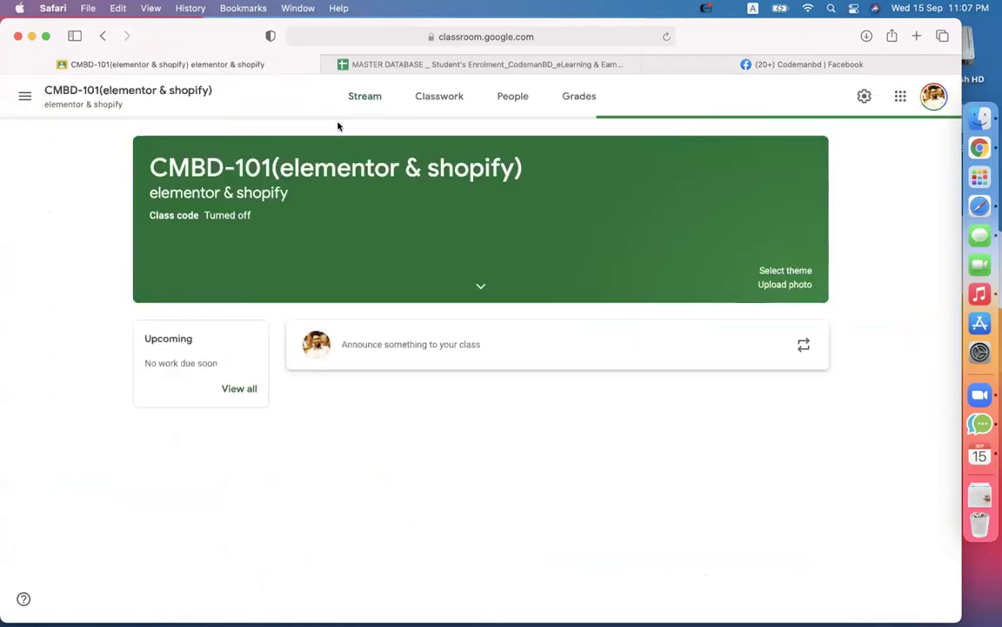
click(441, 97)
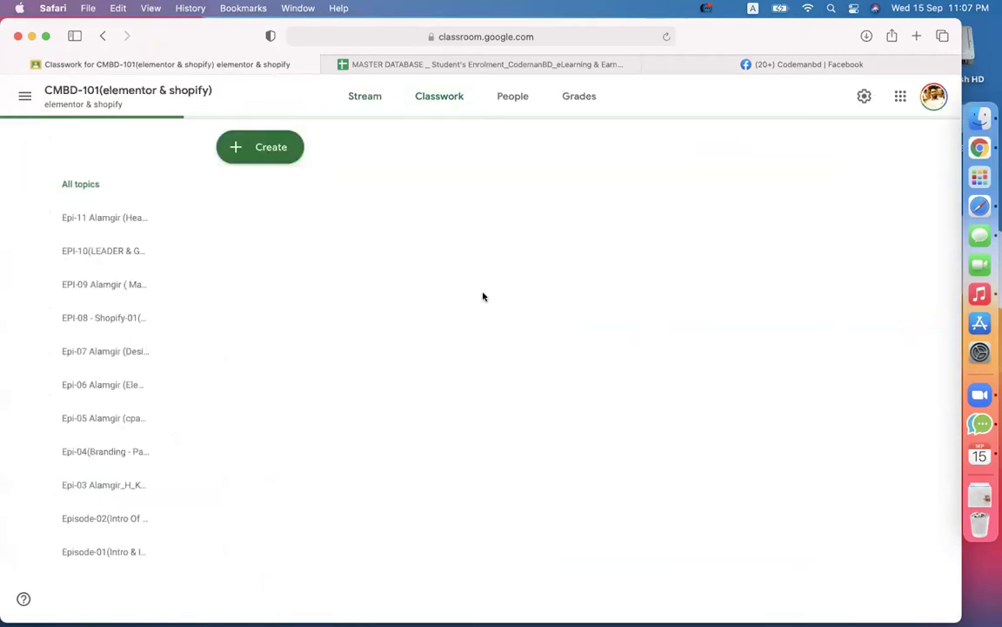
Step: Add the topic '*** Shopify-02(Dawn Theme Customise)'
click(282, 161)
click(293, 362)
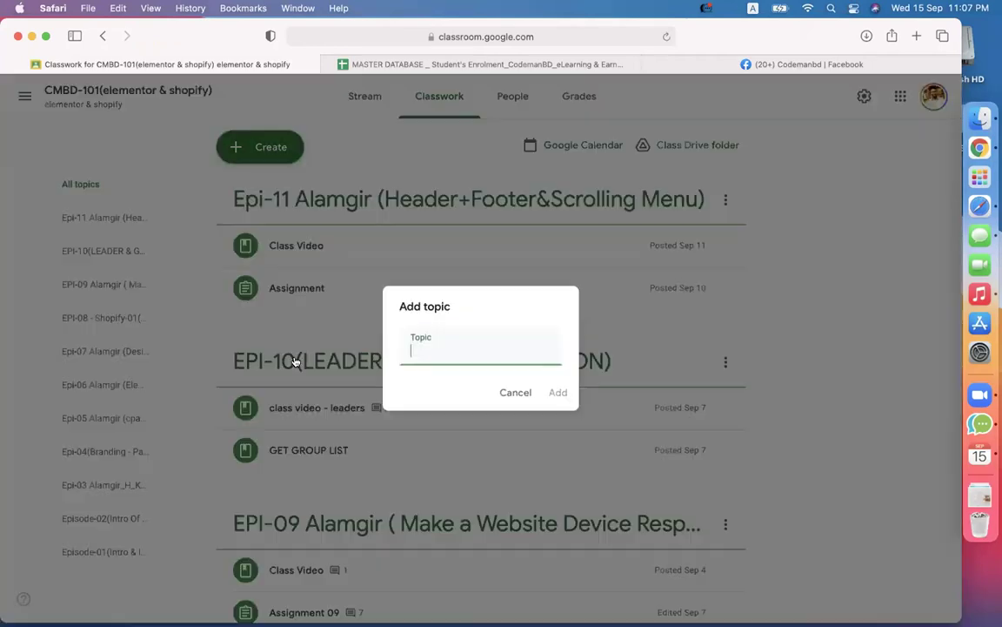
text(*** Shopify-02)
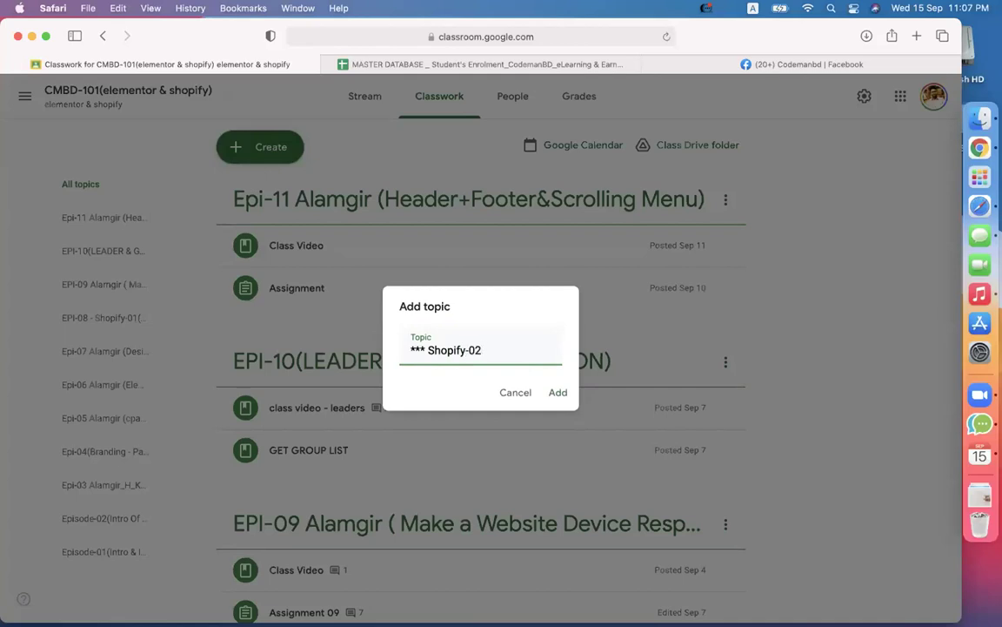
text(wn Theme Customise))
key(Return)
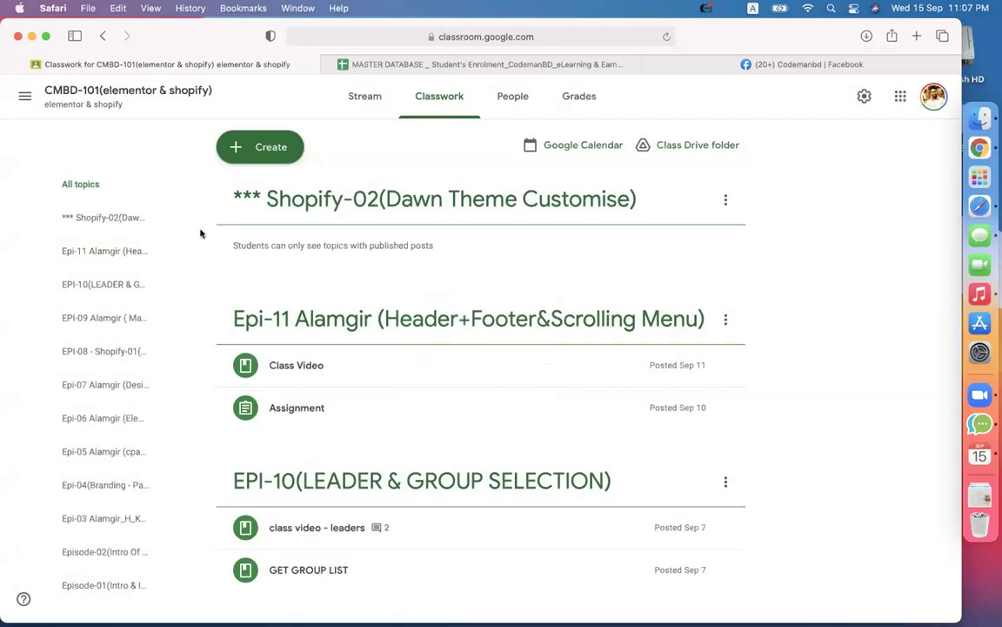
click(259, 148)
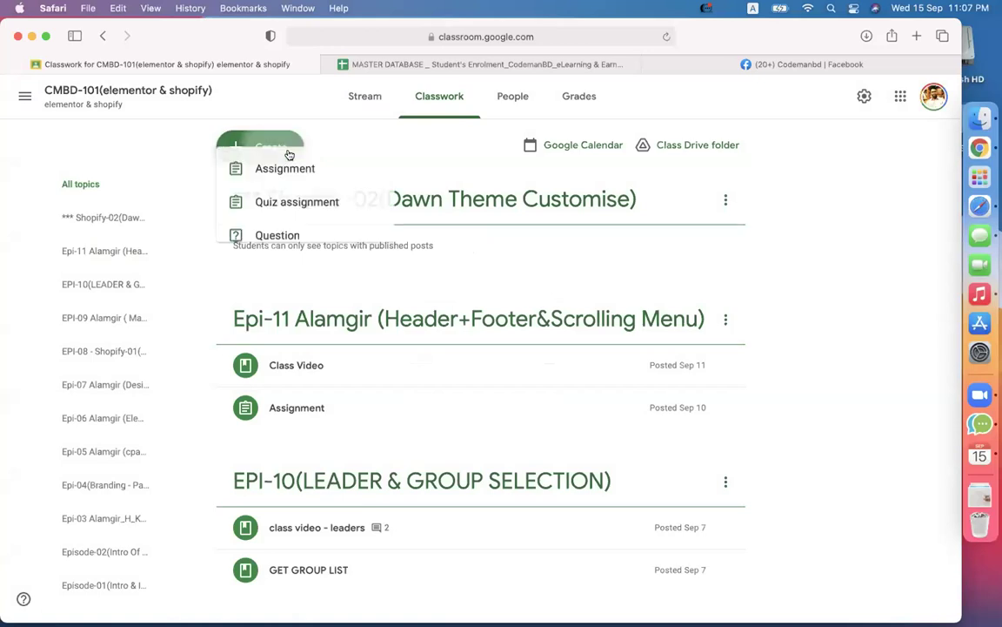
Step: Start an assignment titled 'assignment(dawn theme)' with instruction 'make same to same this design using dawn theme'
click(277, 198)
text(a)
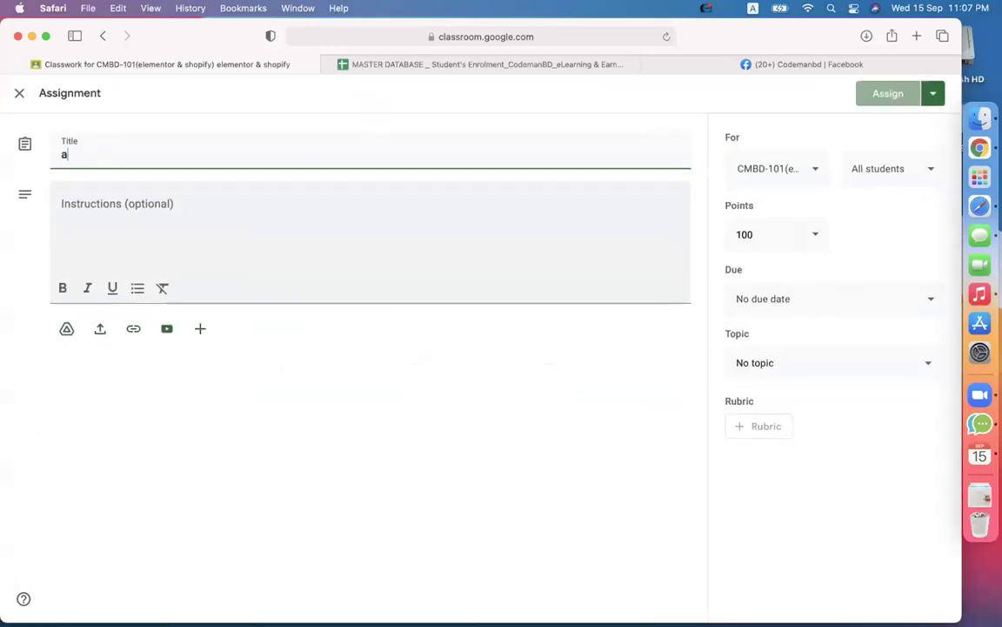
text(ssignment(dawn theme)
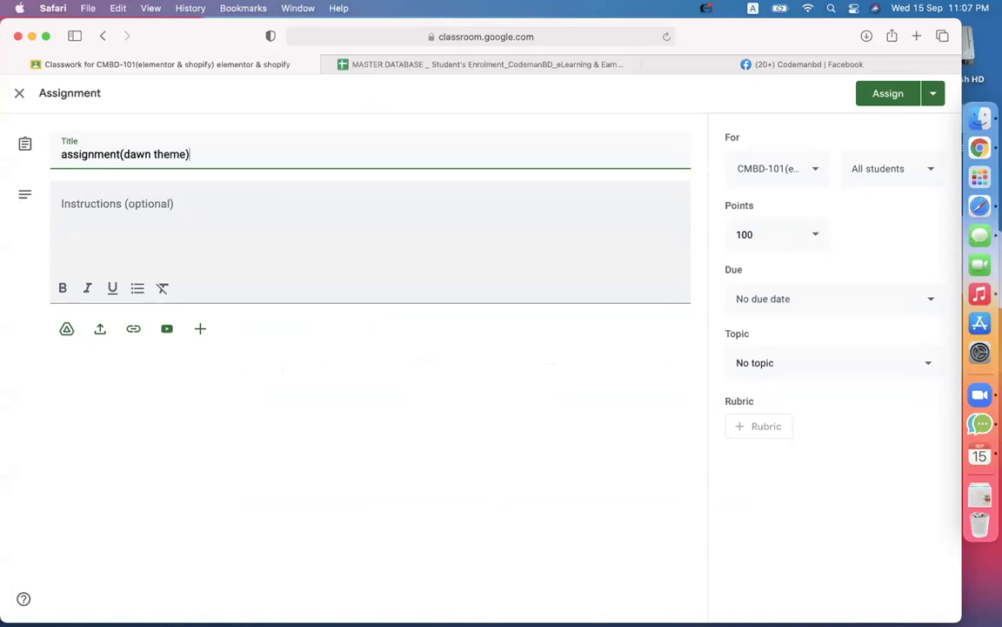
click(285, 247)
text(make same to same this )
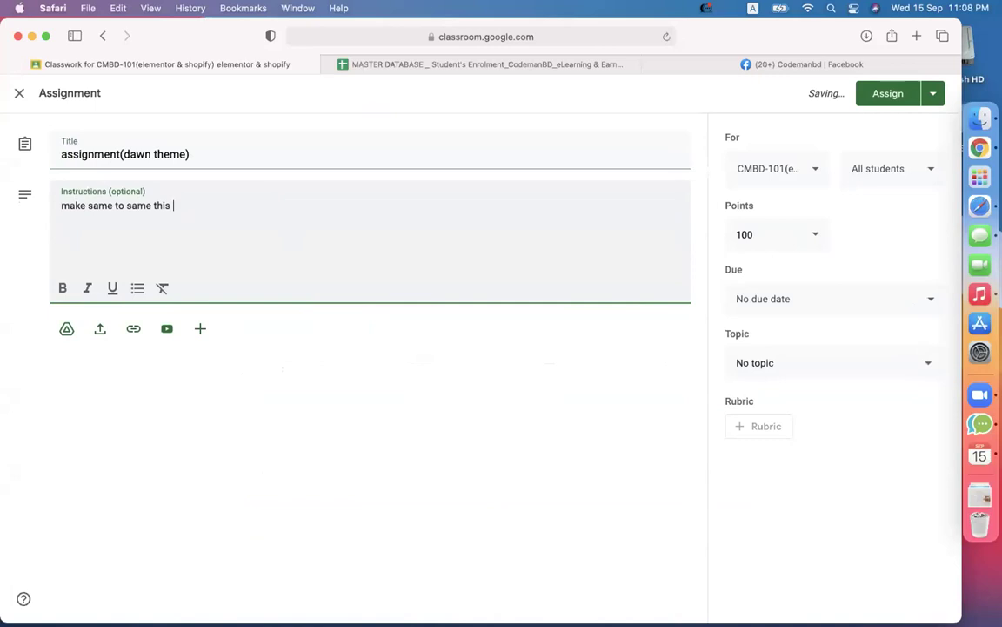
text(design using )
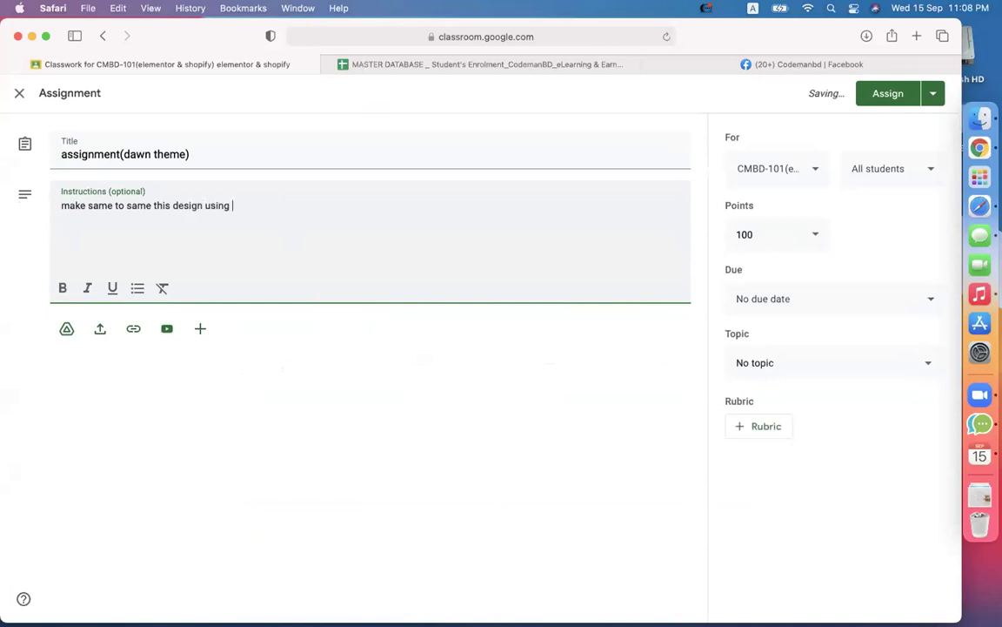
text(dawn theme)
key(Return)
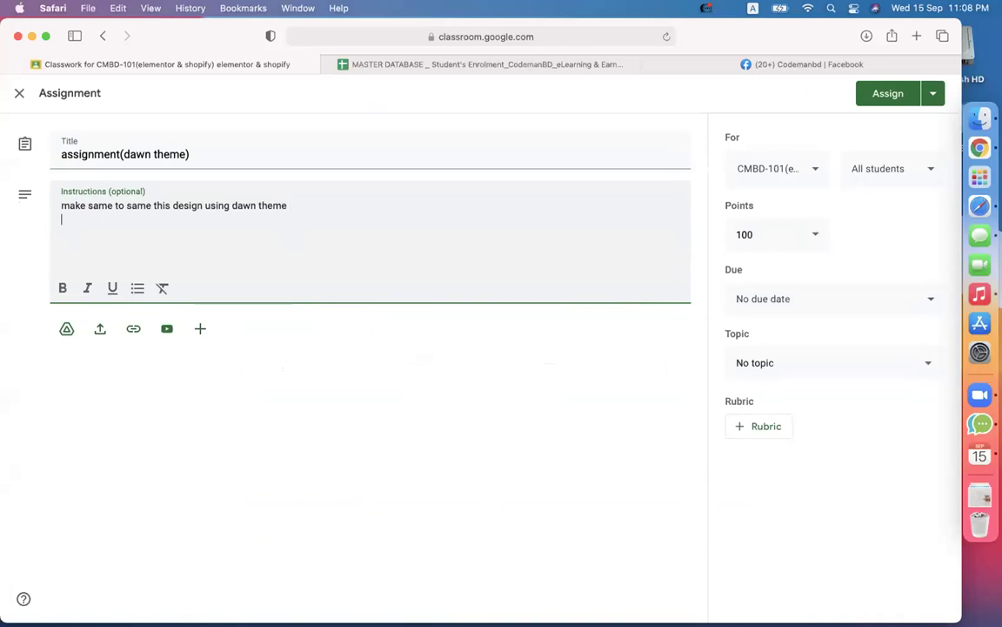
key(Return)
key(Return)
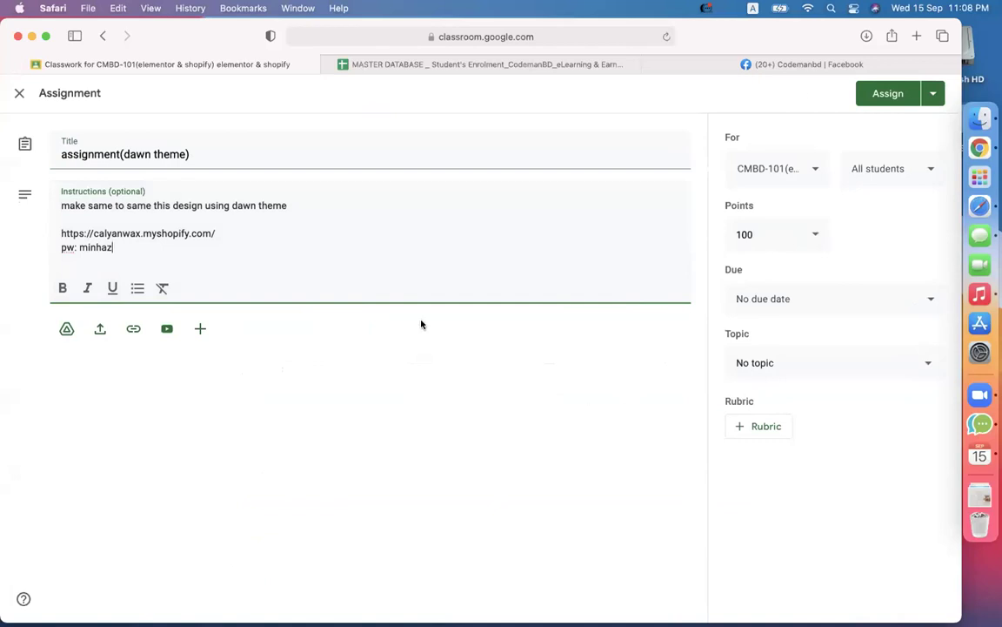
key(Return)
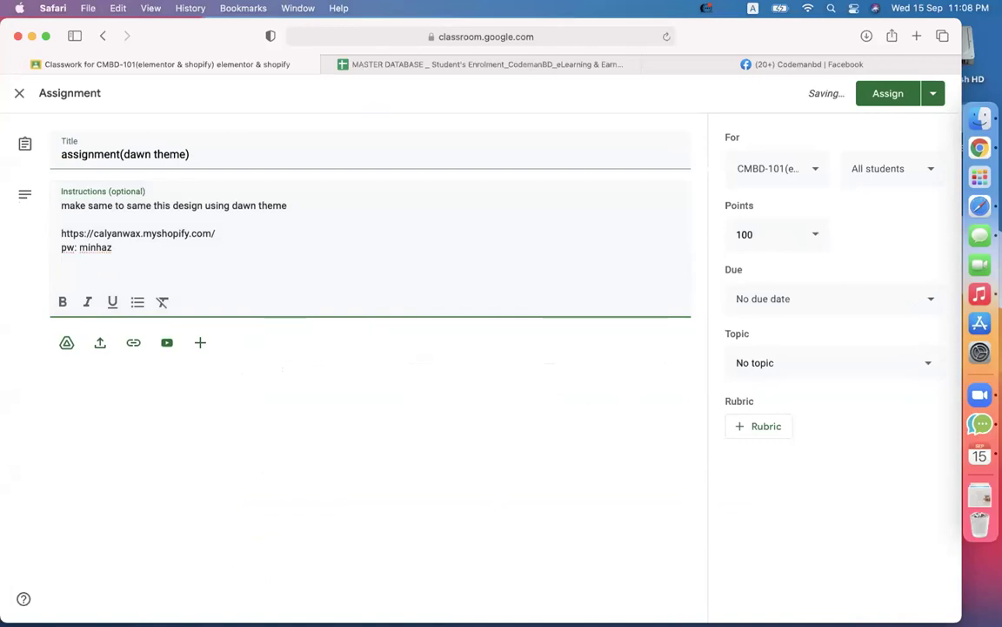
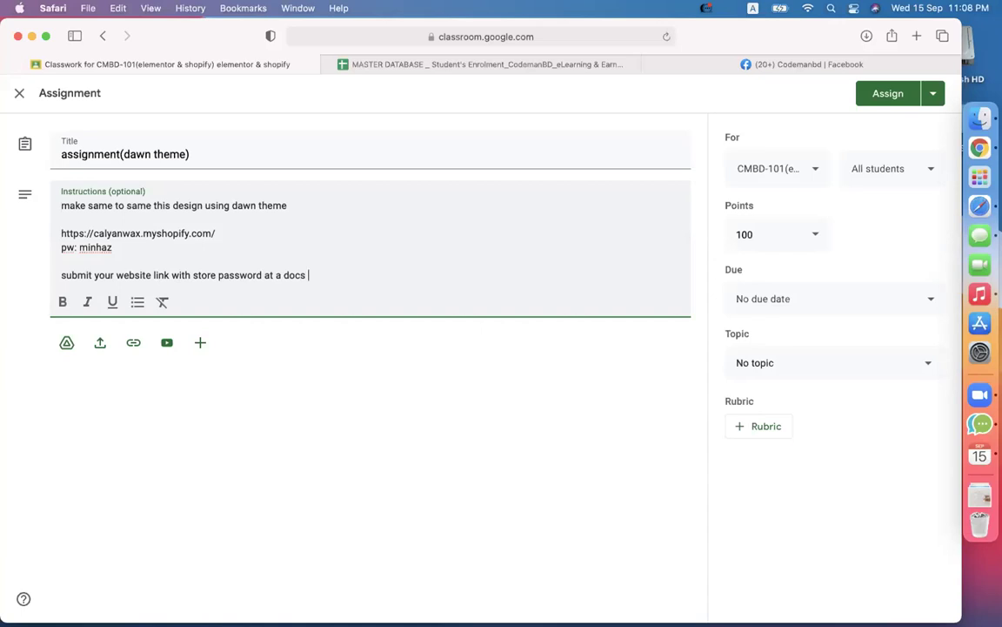
Step: Review the instructions, checking the store link and password line
scroll(67, 232, up, 5)
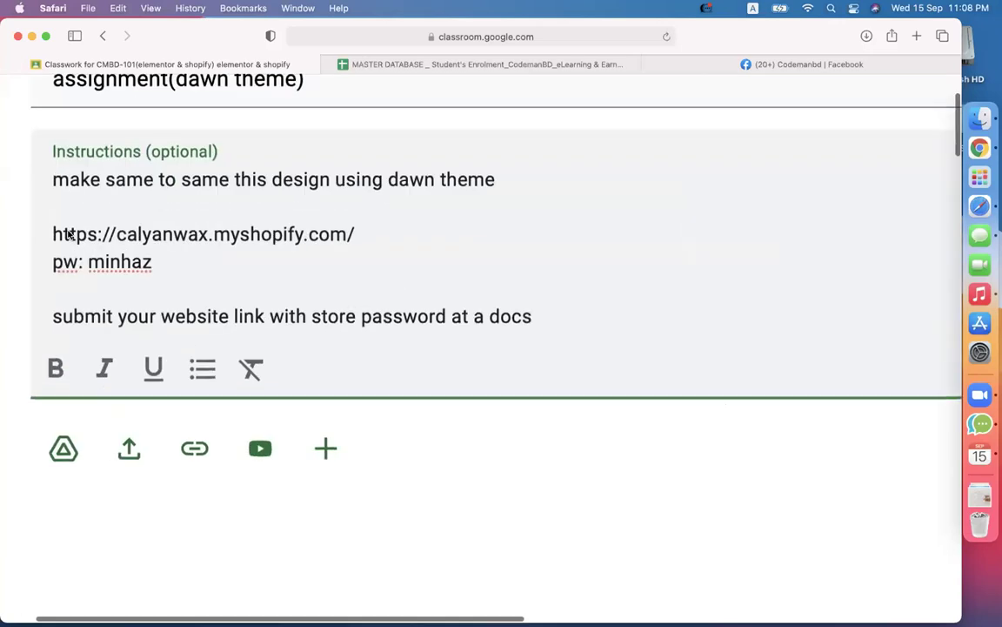
drag(387, 232, 52, 232)
drag(152, 261, 88, 261)
drag(15, 266, 10, 264)
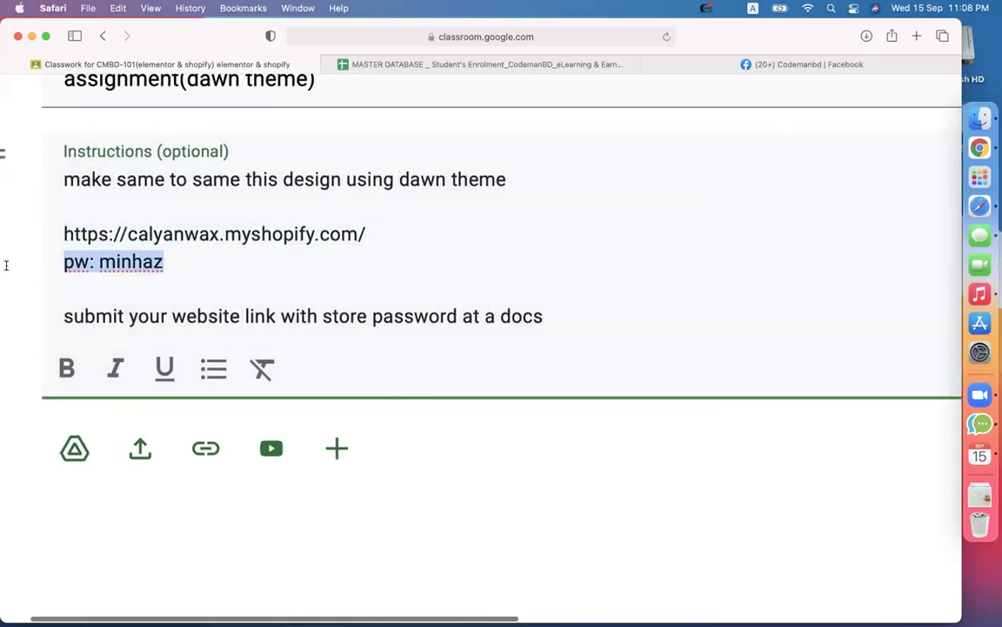
scroll(378, 240, down, 5)
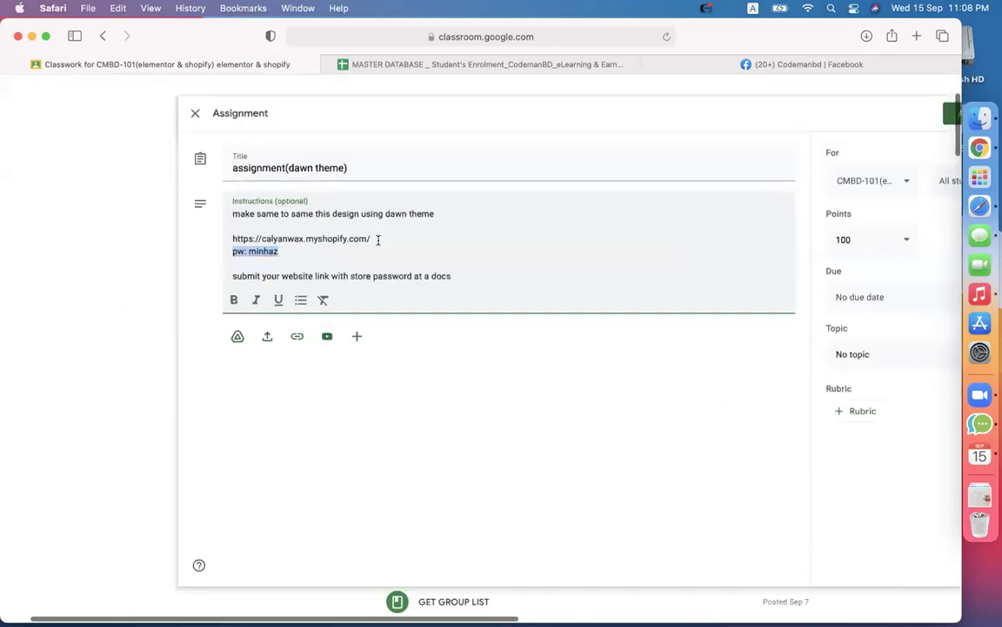
click(378, 240)
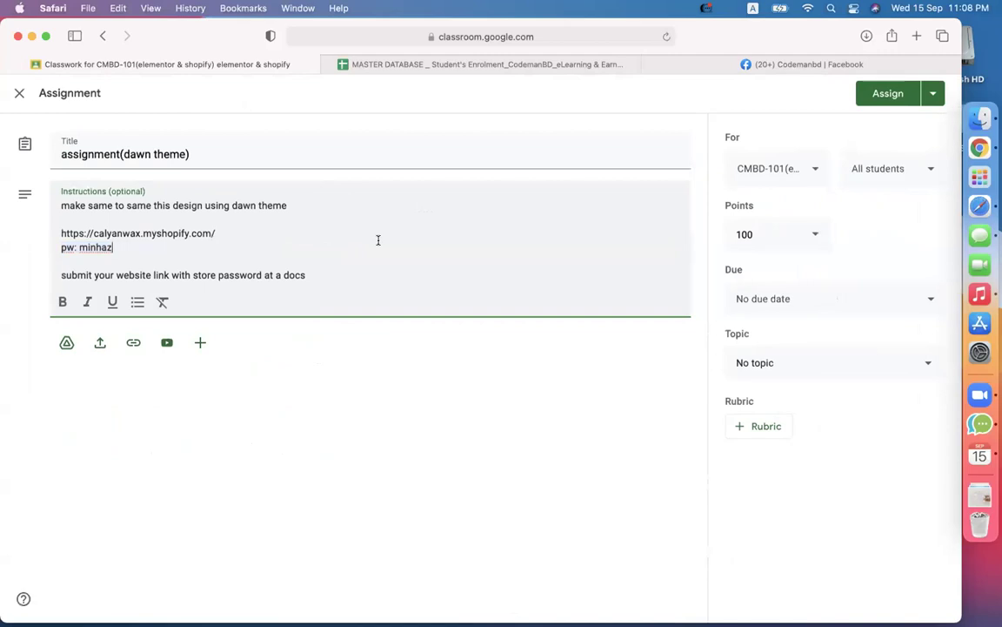
Step: File the assignment under the *** Shopify-02 topic, add class CMBD-99, and post it to both classes
click(756, 359)
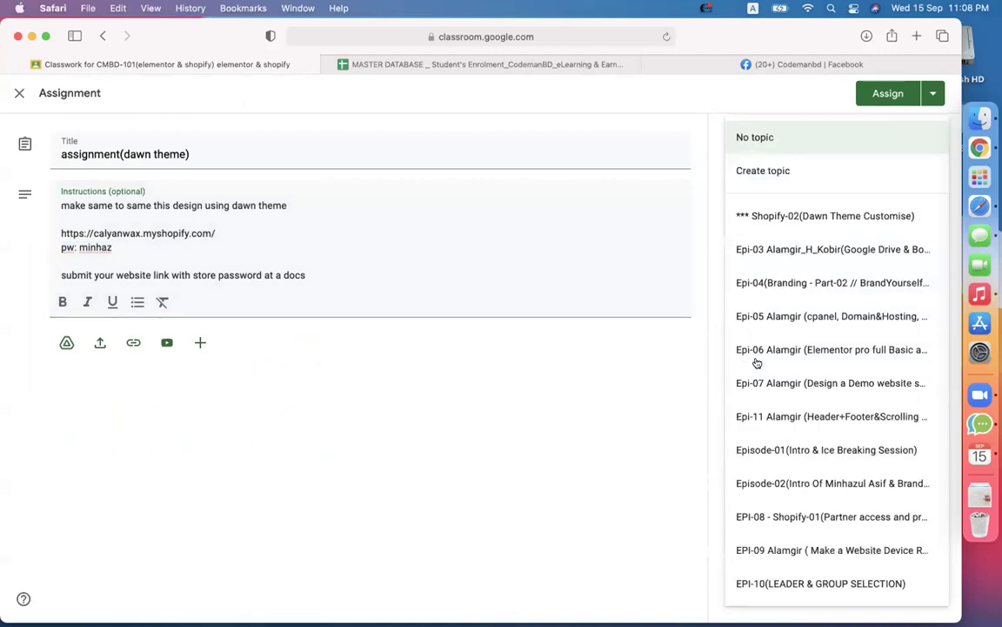
click(842, 209)
click(803, 173)
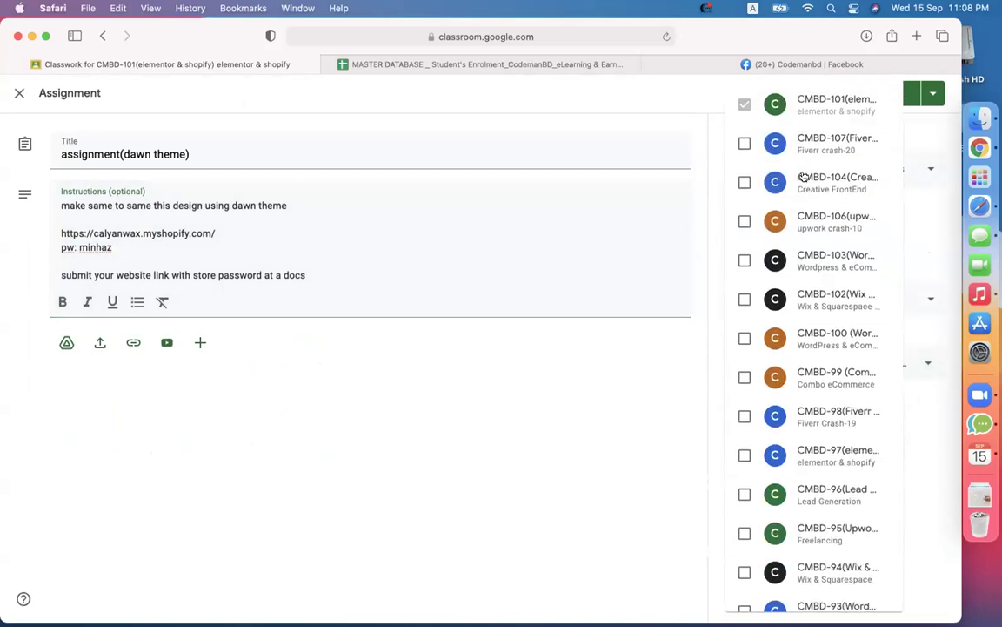
click(794, 380)
click(682, 436)
click(901, 103)
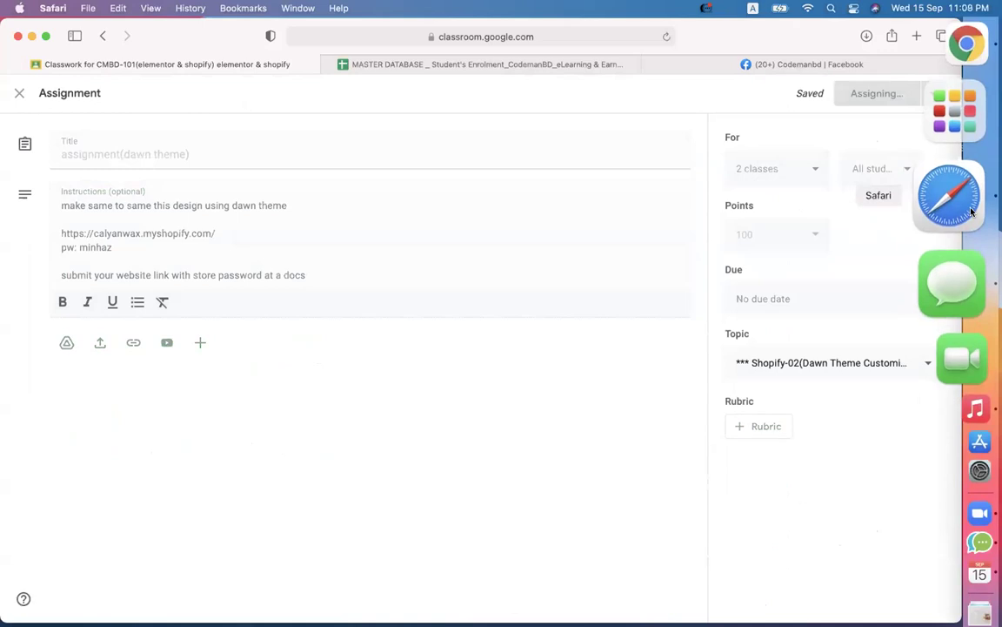
click(949, 154)
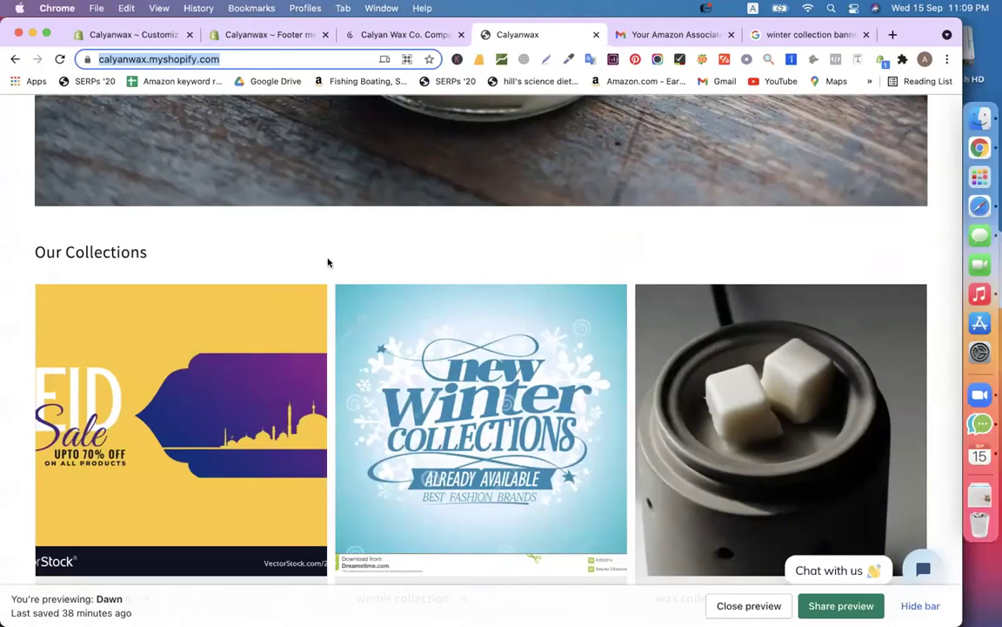
Step: Scroll through the calyanwax.myshopify.com Dawn preview, then switch to the Calyan Wax Co. Mission page
scroll(327, 365, up, 10)
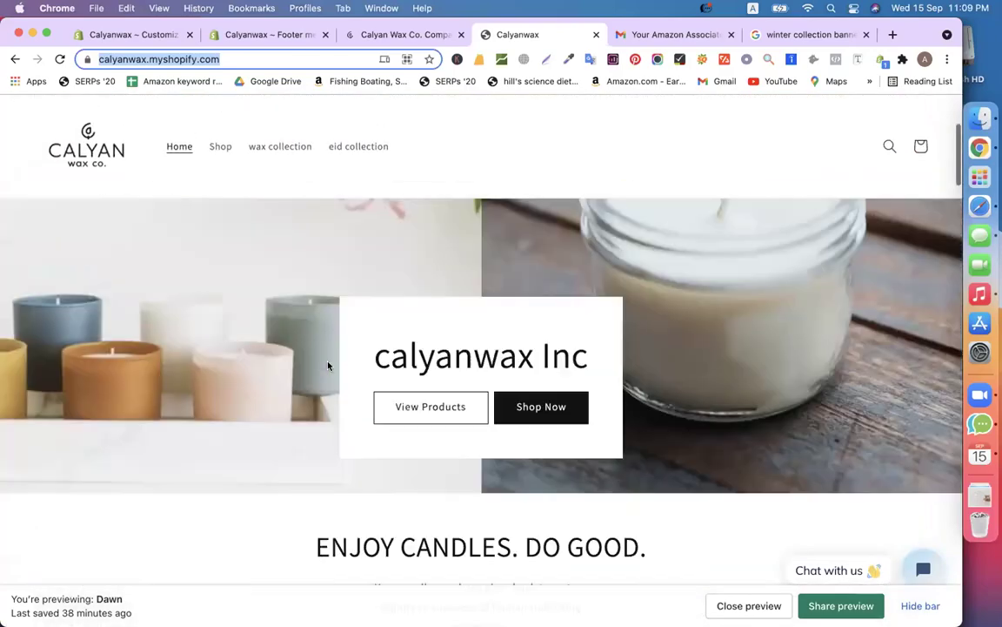
scroll(327, 365, down, 3)
scroll(327, 365, down, 8)
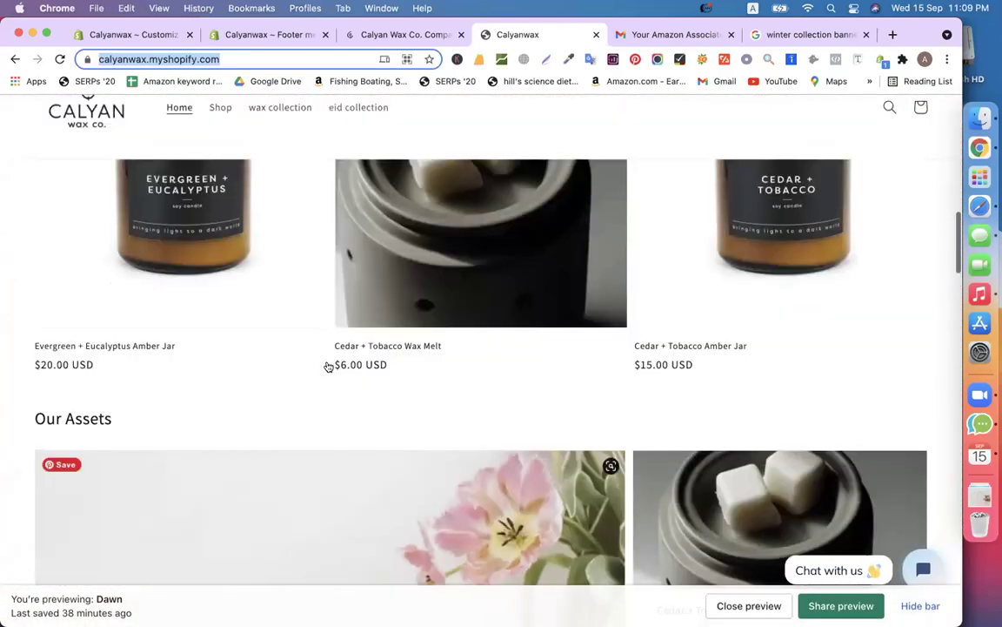
scroll(327, 365, up, 9)
scroll(133, 357, down, 6)
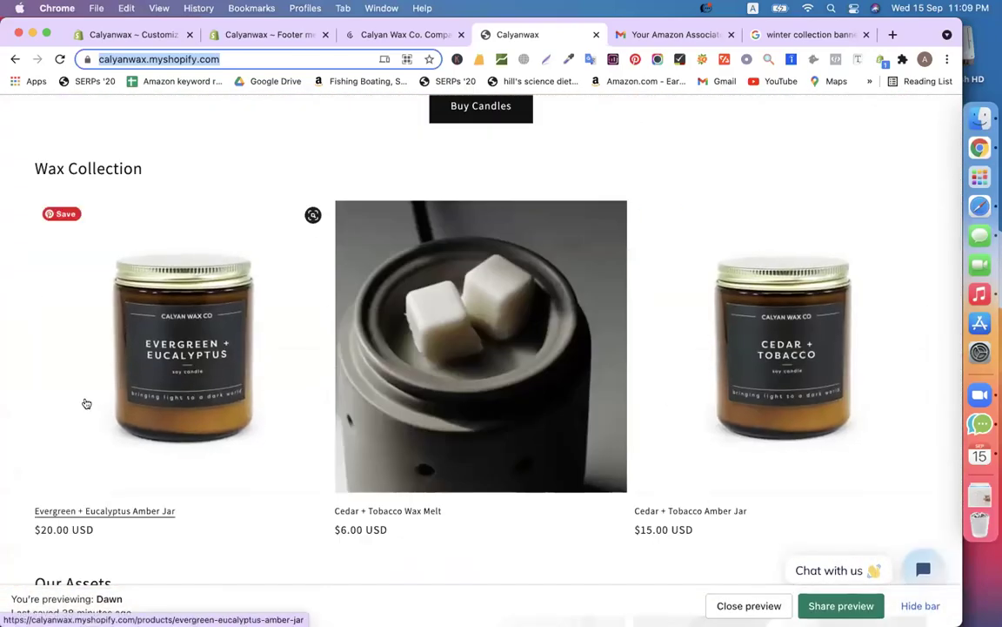
scroll(669, 414, down, 6)
scroll(671, 414, down, 10)
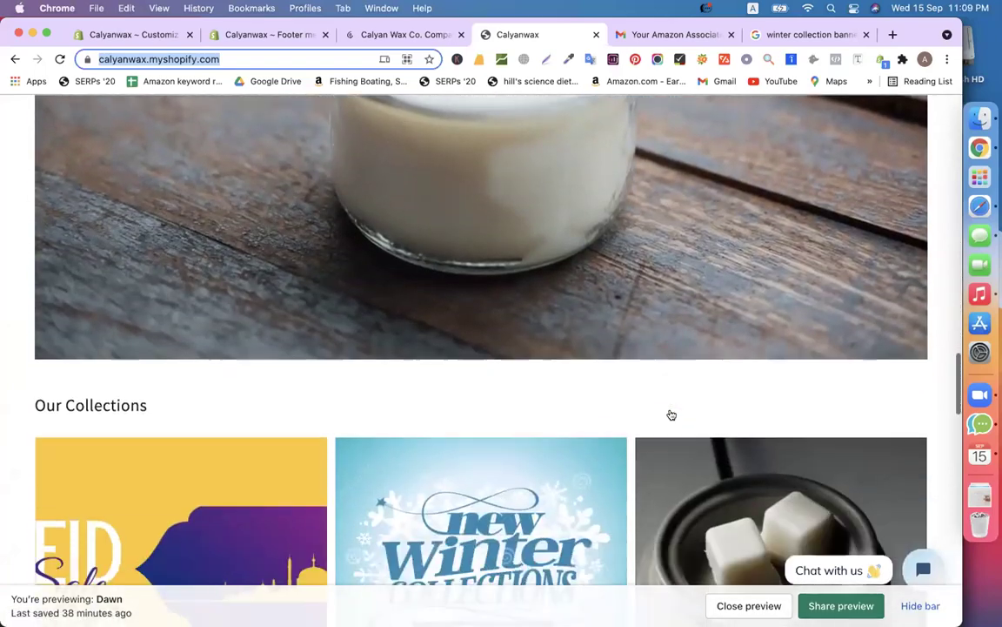
scroll(670, 414, up, 4)
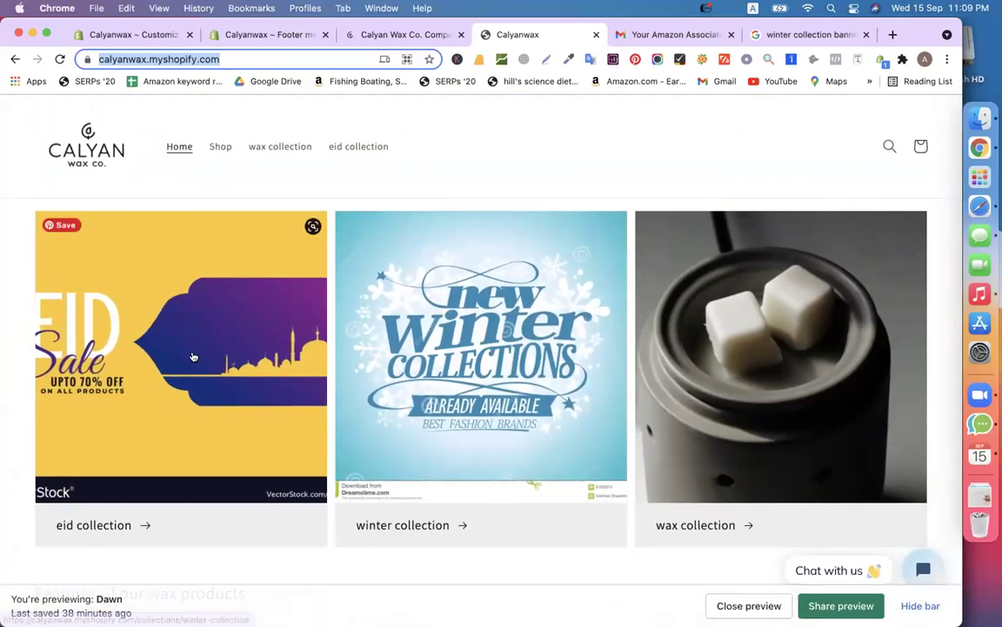
scroll(643, 401, down, 5)
scroll(643, 401, down, 5)
scroll(643, 401, up, 15)
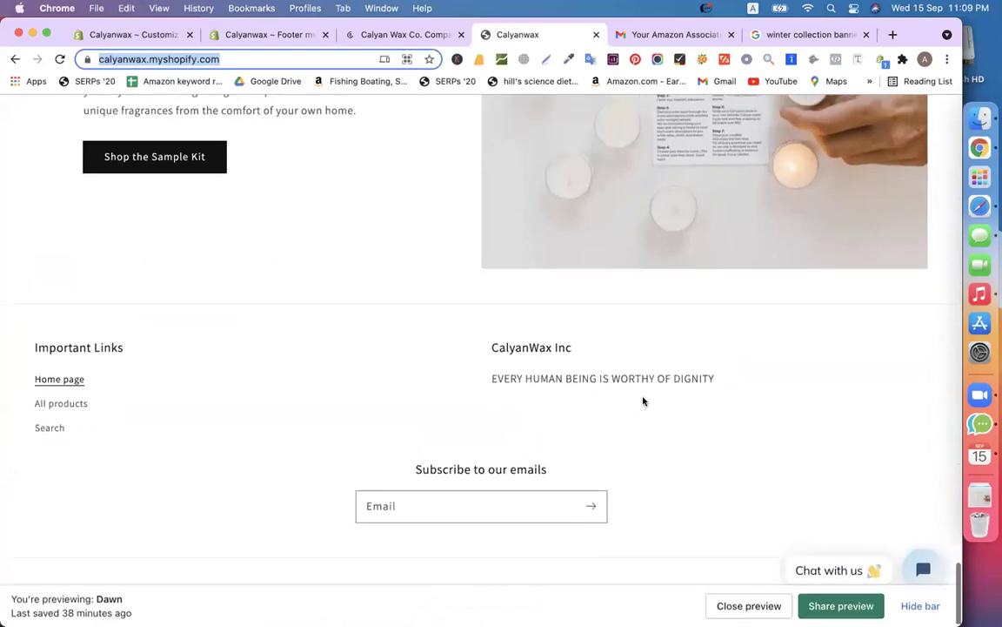
scroll(645, 402, up, 10)
scroll(343, 210, down, 3)
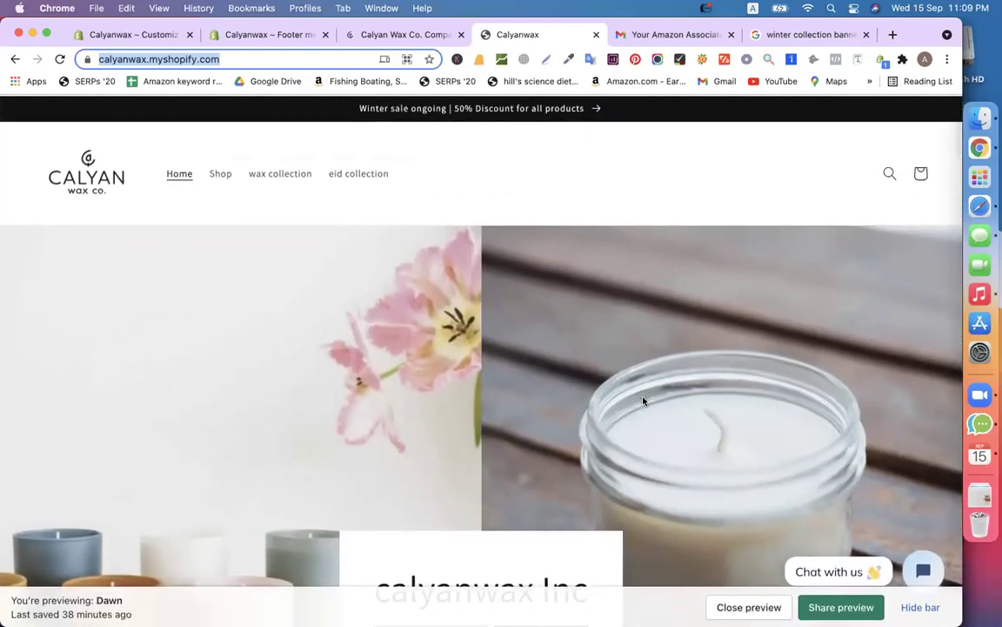
scroll(343, 211, down, 6)
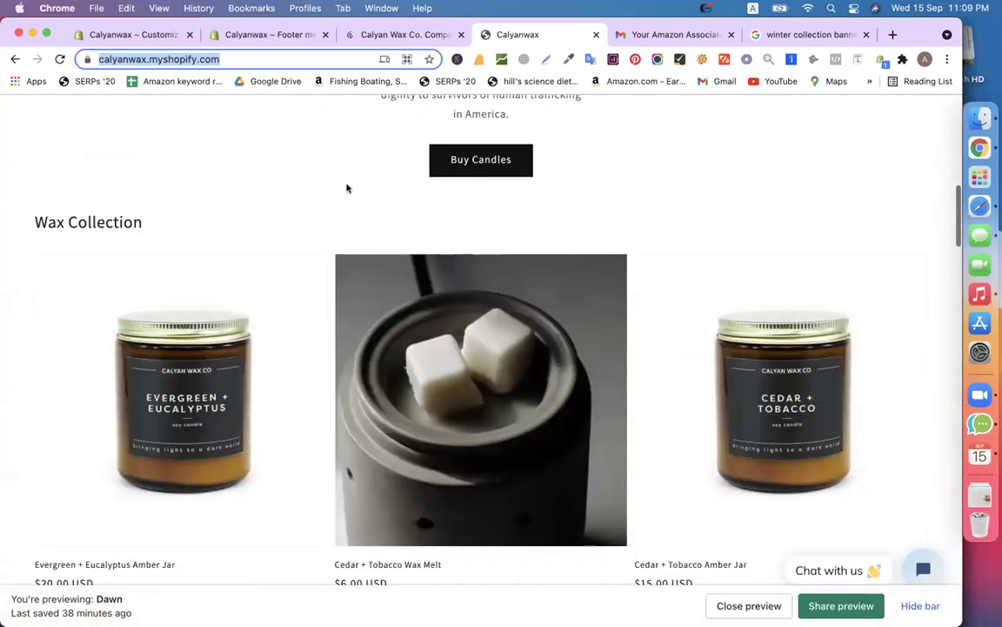
scroll(347, 188, up, 2)
scroll(682, 353, down, 8)
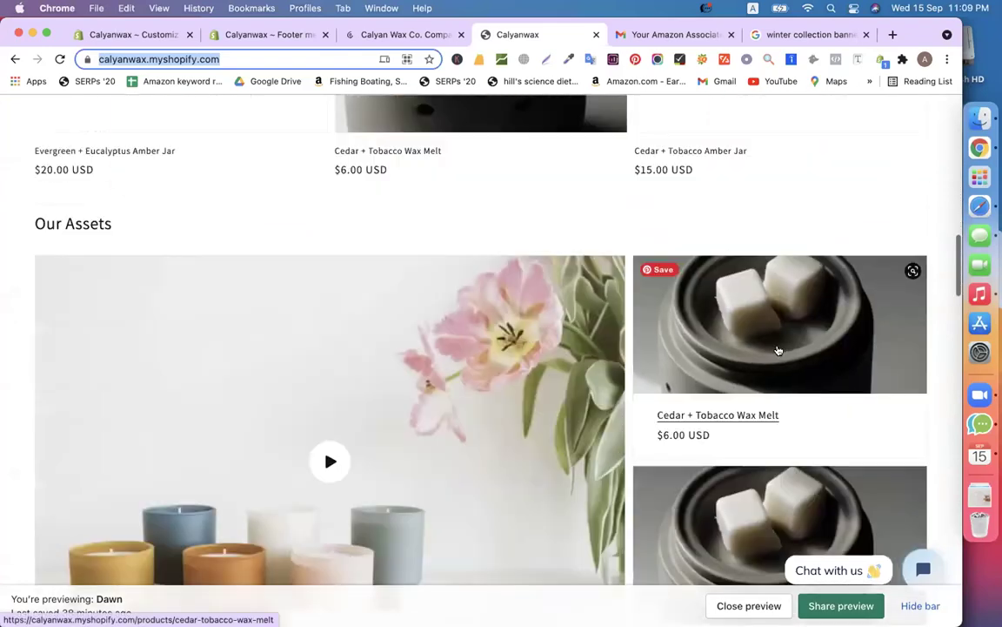
scroll(905, 396, down, 5)
scroll(906, 396, down, 5)
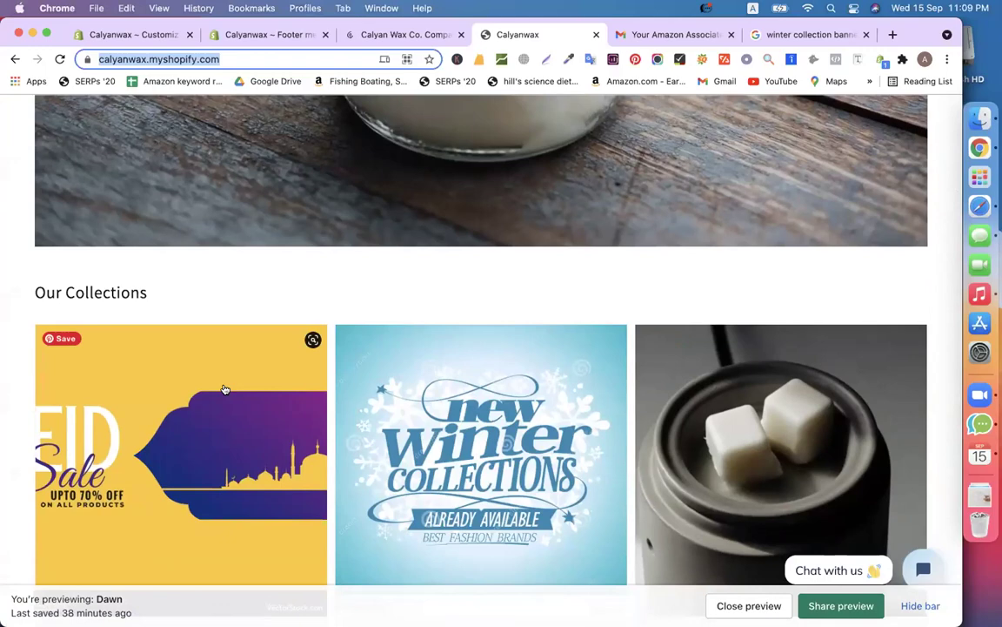
scroll(225, 389, down, 10)
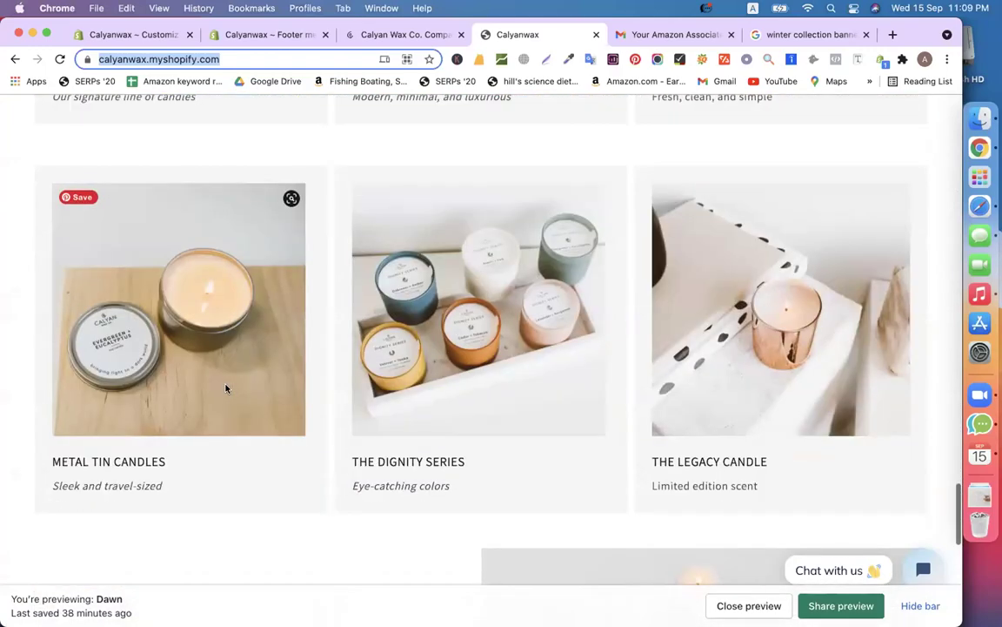
scroll(225, 388, up, 5)
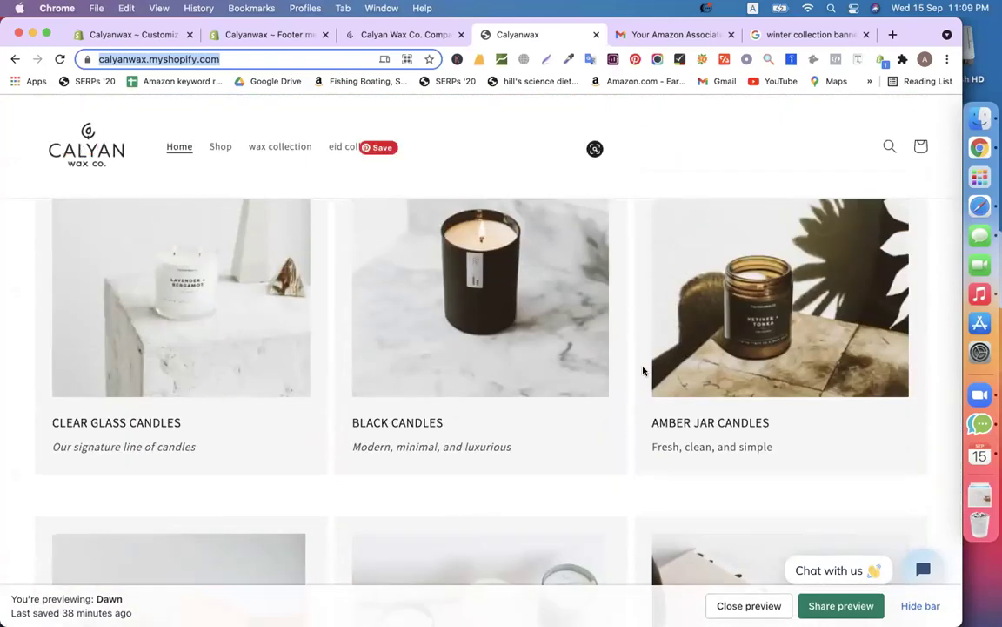
scroll(653, 340, down, 3)
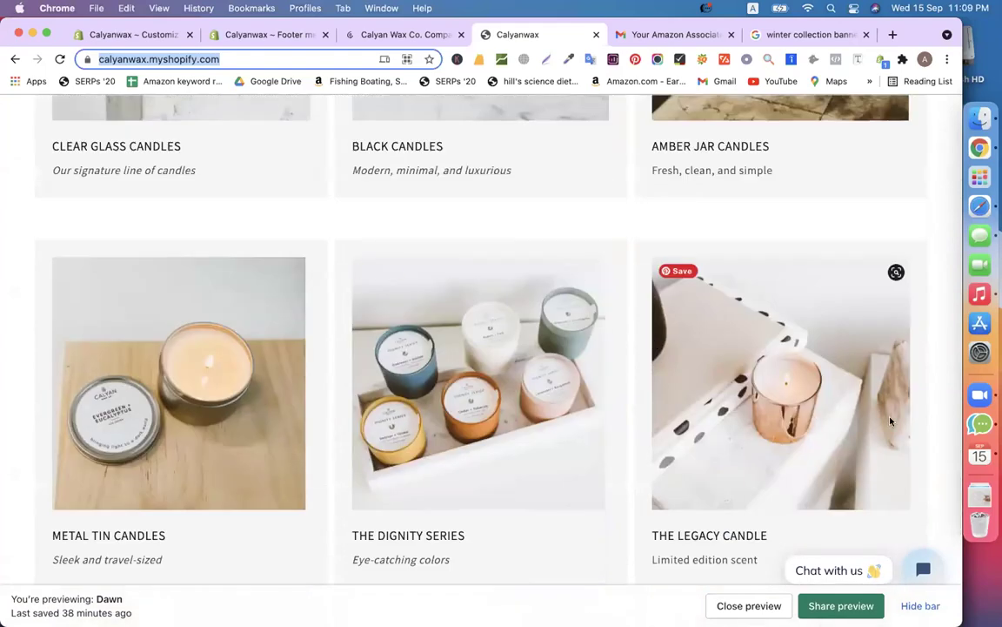
scroll(668, 436, down, 5)
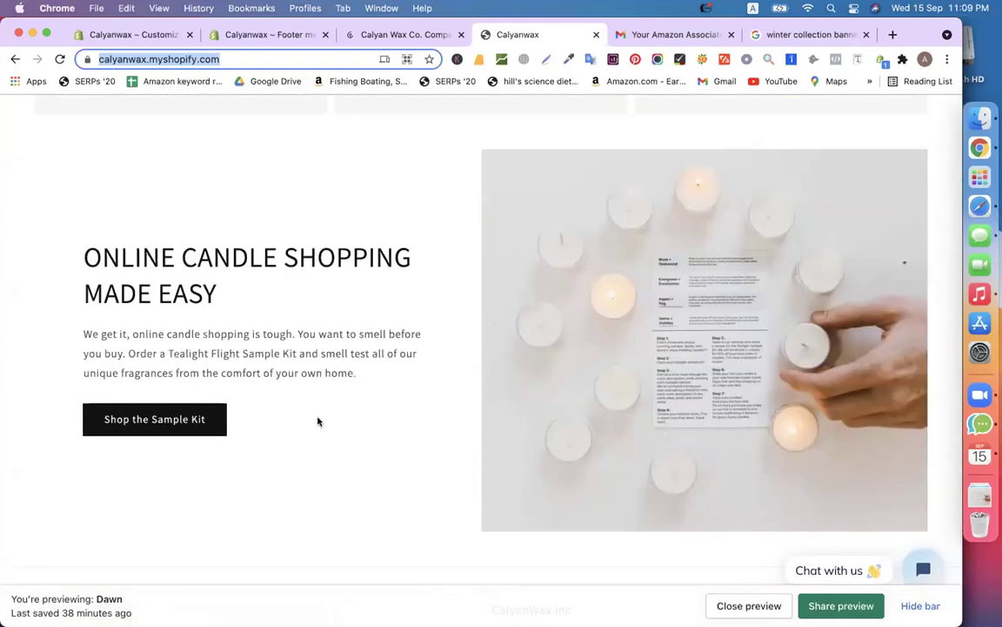
click(378, 39)
click(175, 58)
Step: Go from the Calyan Wax Co. Mission page back to the Shopify theme editor's home-page preview
key(shift+Left)
key(shift+Left)
key(shift+Left)
key(shift+Left)
key(shift+Left)
key(shift+Left)
key(shift+Left)
key(shift+Left)
key(shift+Left)
key(shift+Left)
key(shift+Left)
key(shift+Left)
key(shift+Left)
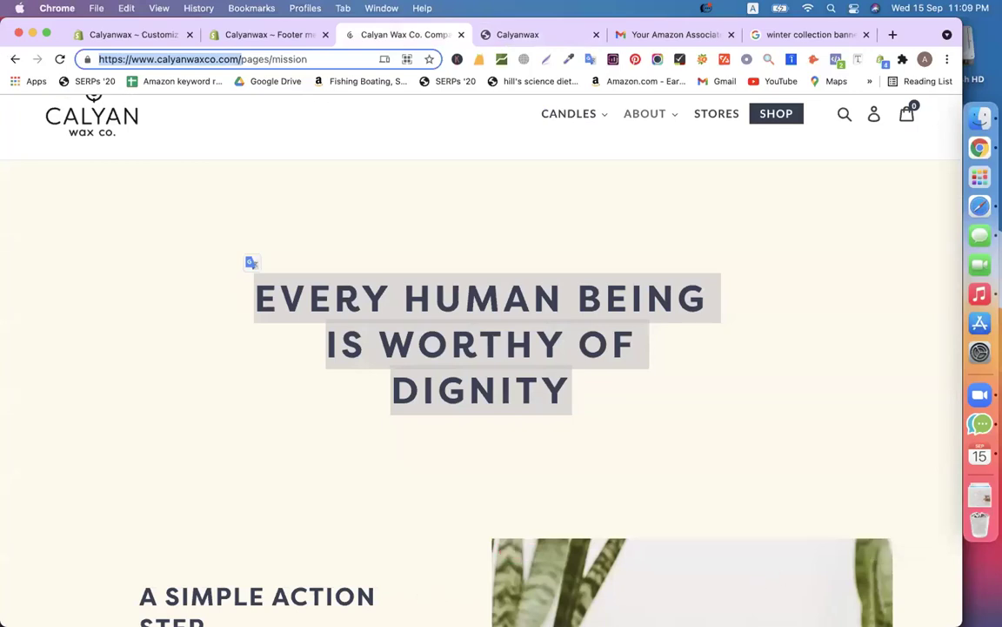
click(166, 220)
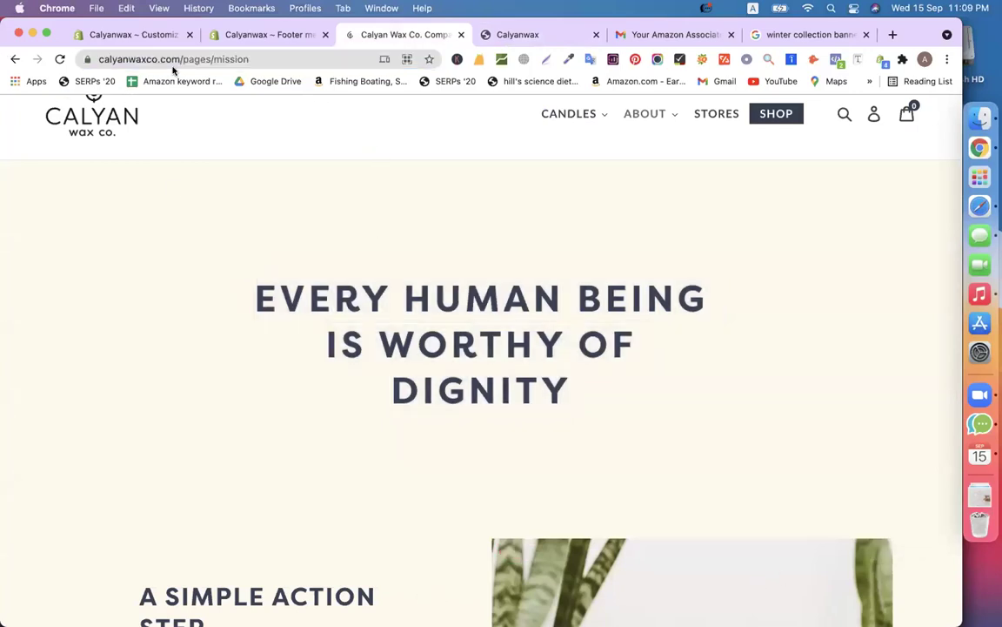
click(145, 37)
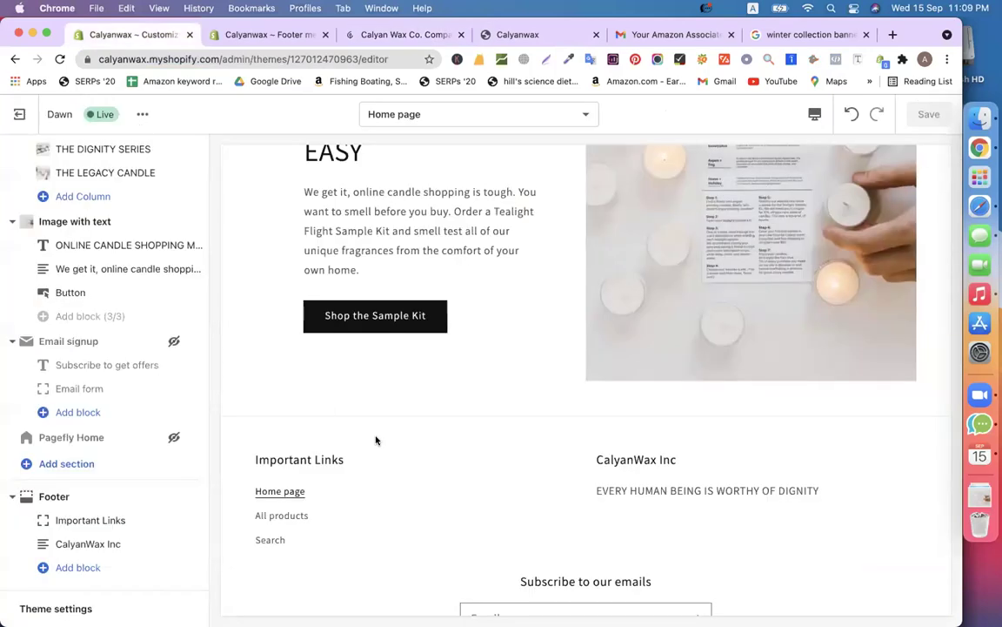
scroll(467, 414, up, 15)
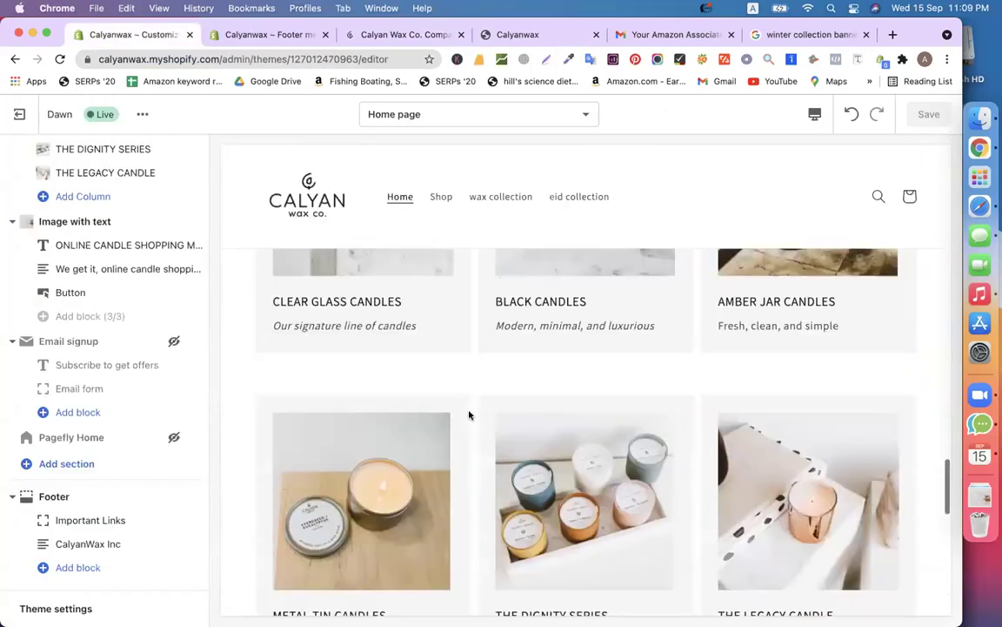
scroll(469, 414, up, 1)
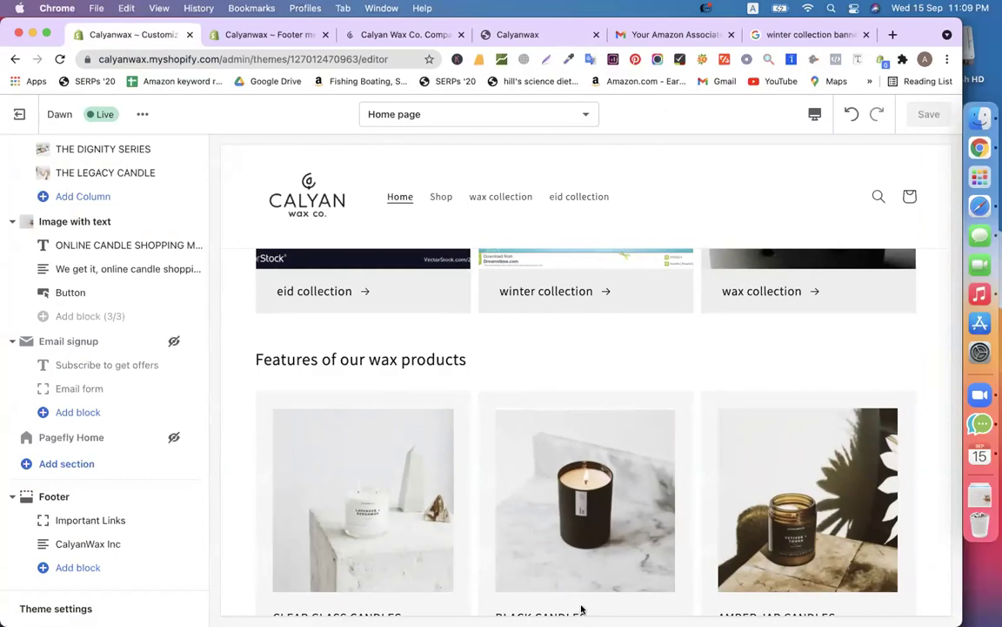